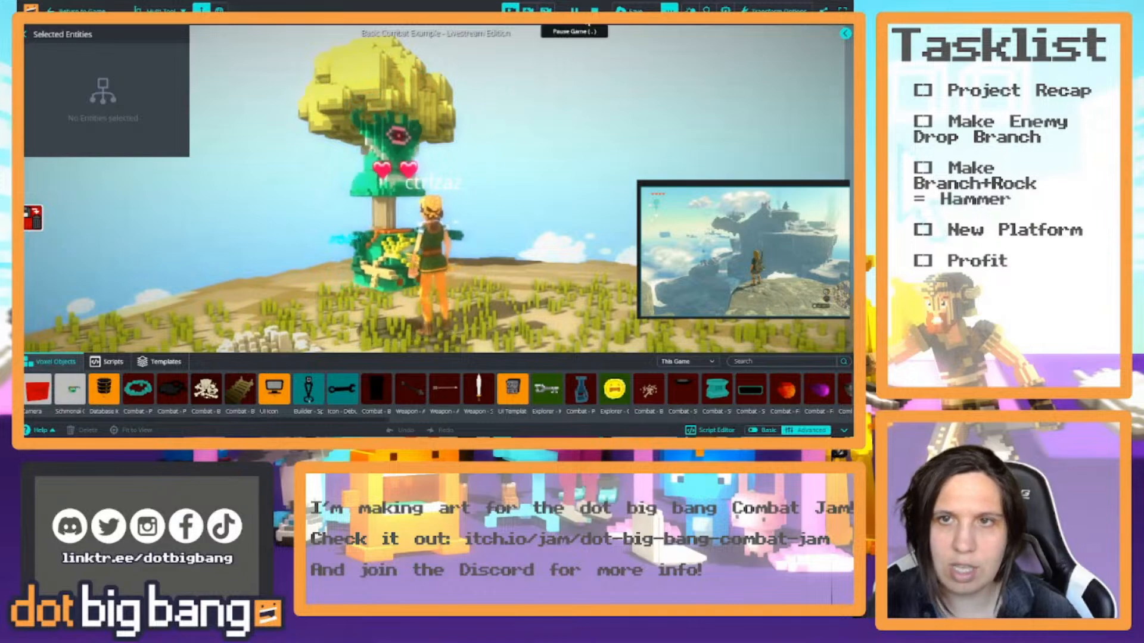
Stop the game, set the Y offset of the Monstera enemy's dbb_spawn_and_parent script to 0, and restart the playtest.
{"action": "left_click", "coordinate": [594, 10]}
{"action": "left_click", "coordinate": [337, 109]}
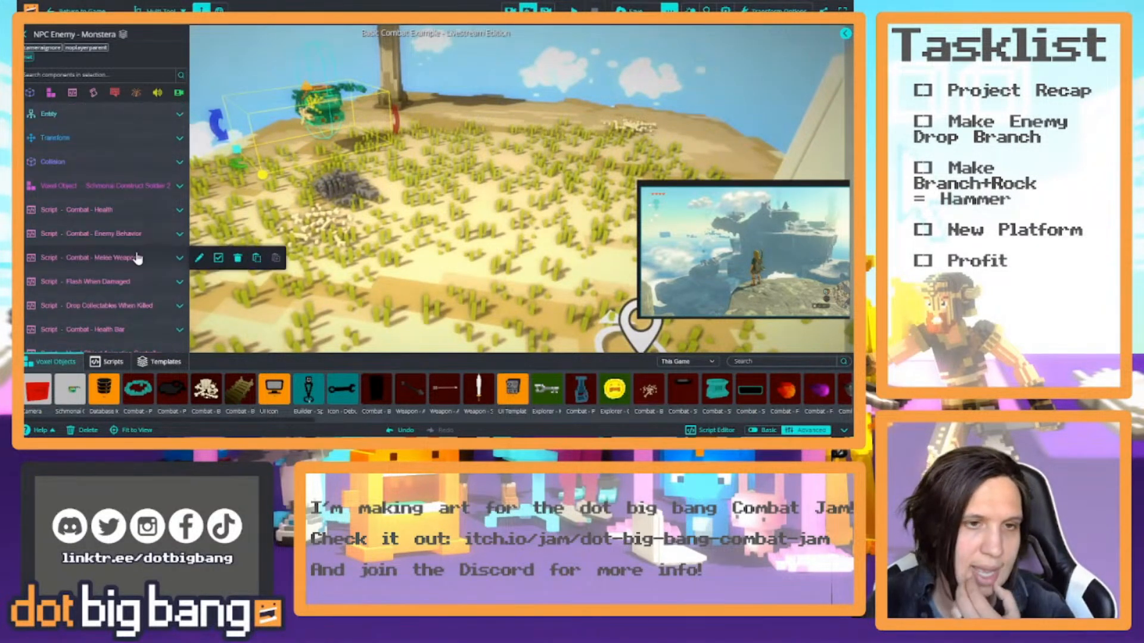
{"action": "scroll", "coordinate": [136, 266], "scroll_direction": "down", "scroll_amount": 1}
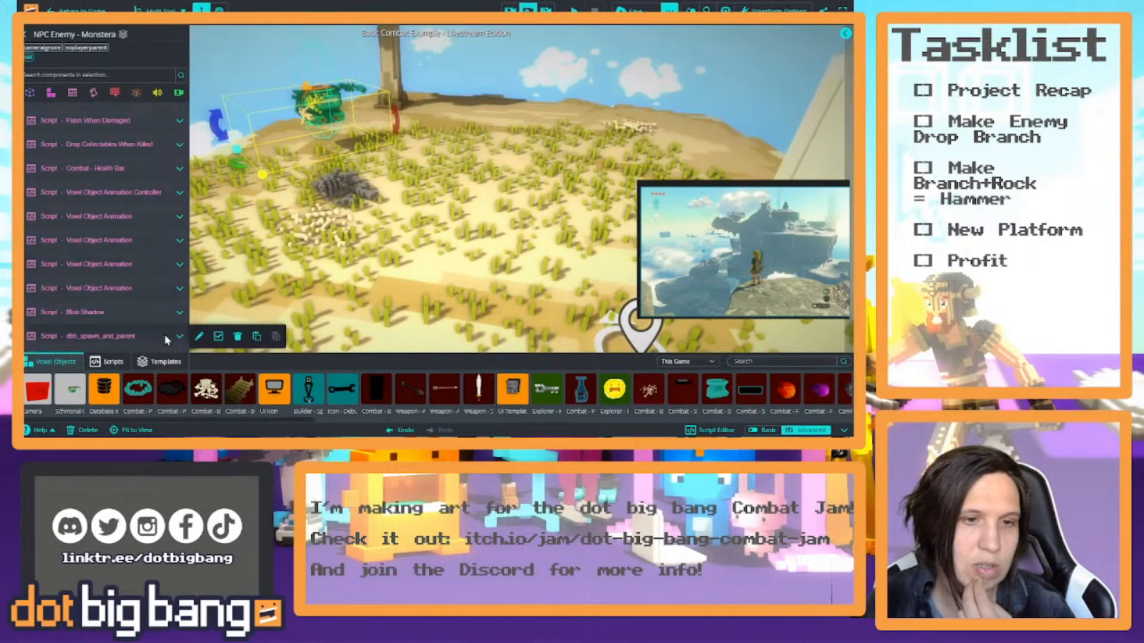
{"action": "left_click", "coordinate": [137, 336]}
{"action": "left_click", "coordinate": [54, 199]}
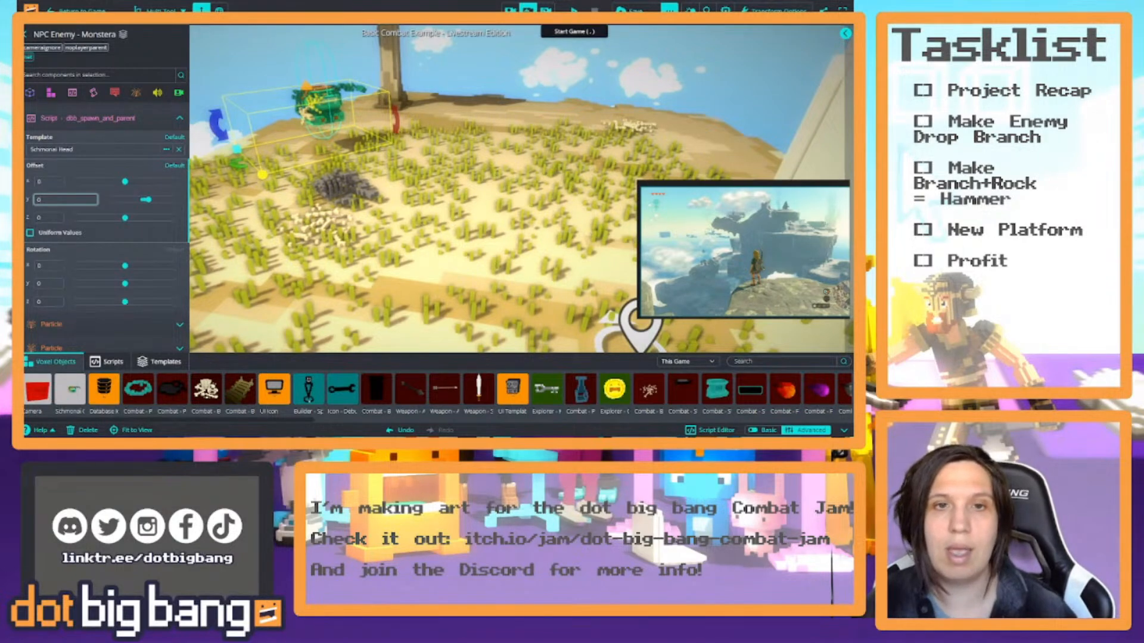
{"action": "left_click", "coordinate": [574, 10]}
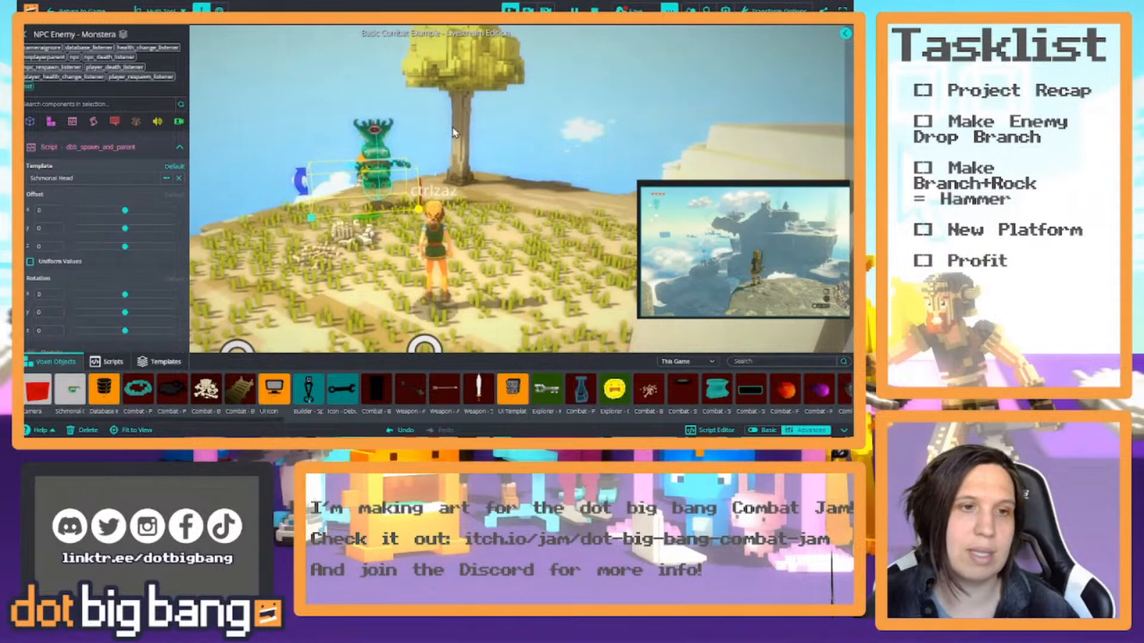
Set the Y offset of the spawned head to 5 and restart the game to test it.
{"action": "left_click", "coordinate": [27, 228]}
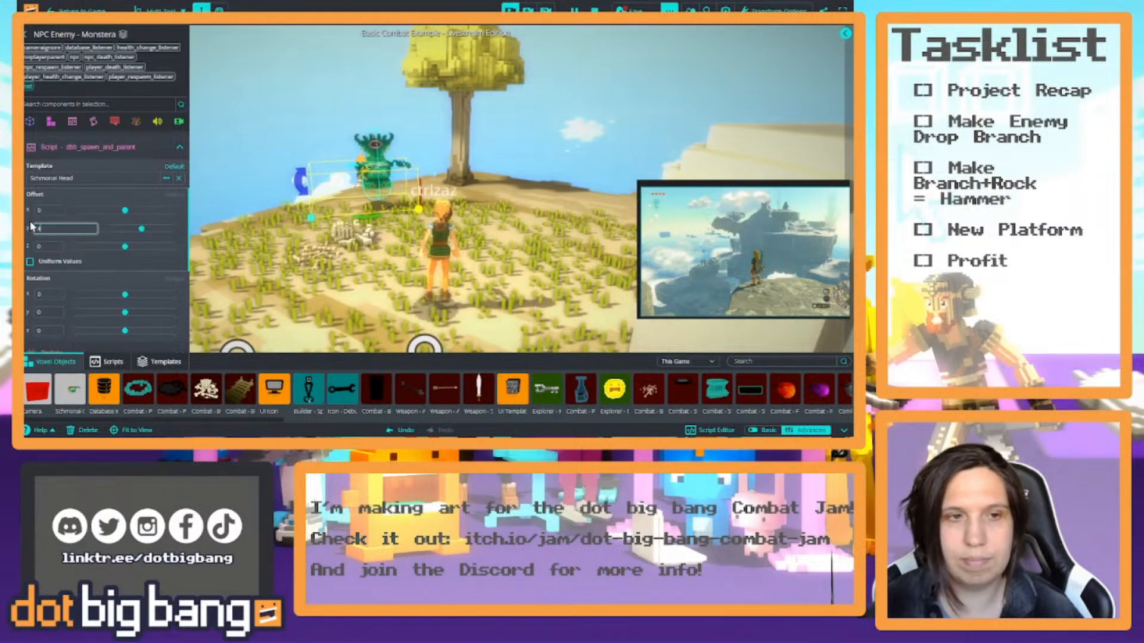
{"action": "key", "text": "BackSpace"}
{"action": "type", "text": "5"}
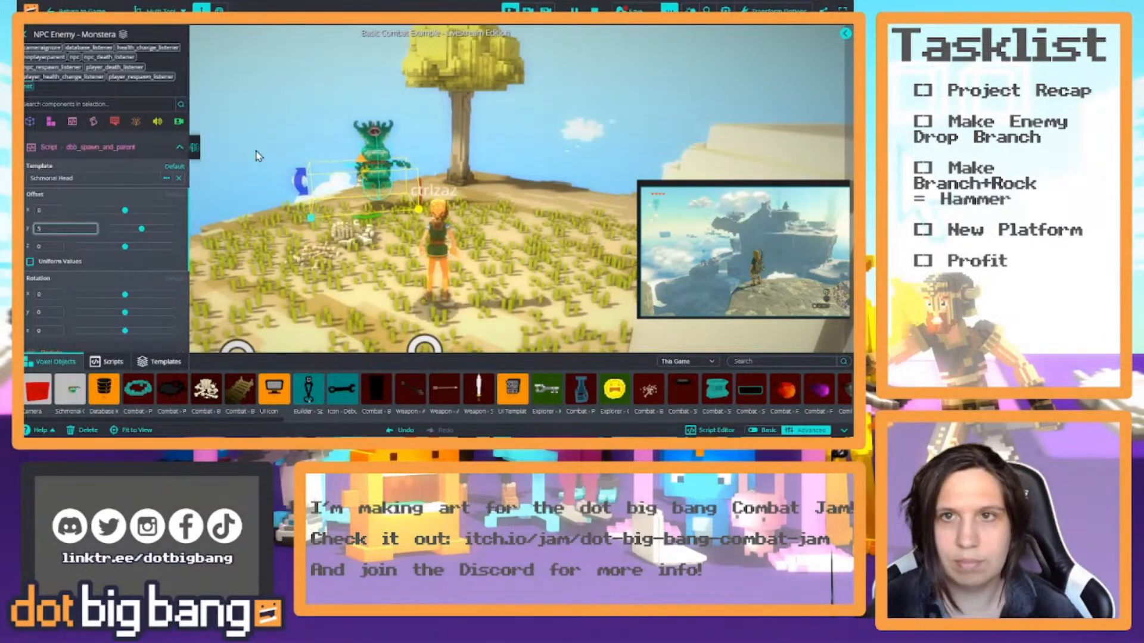
{"action": "left_click", "coordinate": [597, 21]}
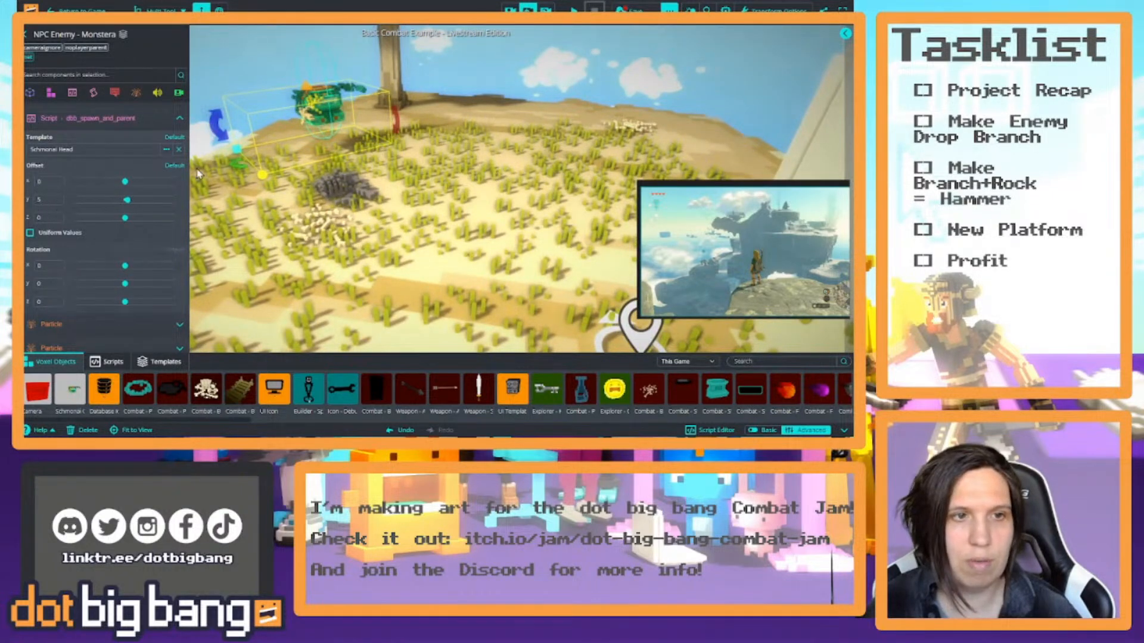
{"action": "left_click", "coordinate": [573, 10]}
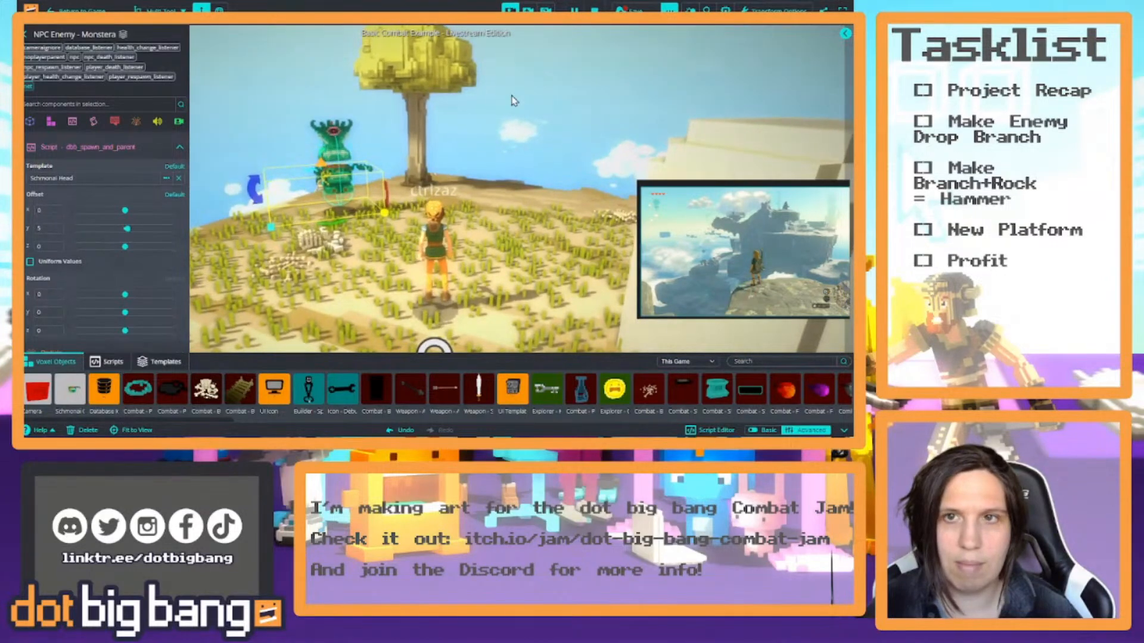
Stop the game, set the head's Y offset to 10, enable Uniform Values for the offset, and start the game again.
{"action": "left_click", "coordinate": [594, 11]}
{"action": "left_click", "coordinate": [59, 200]}
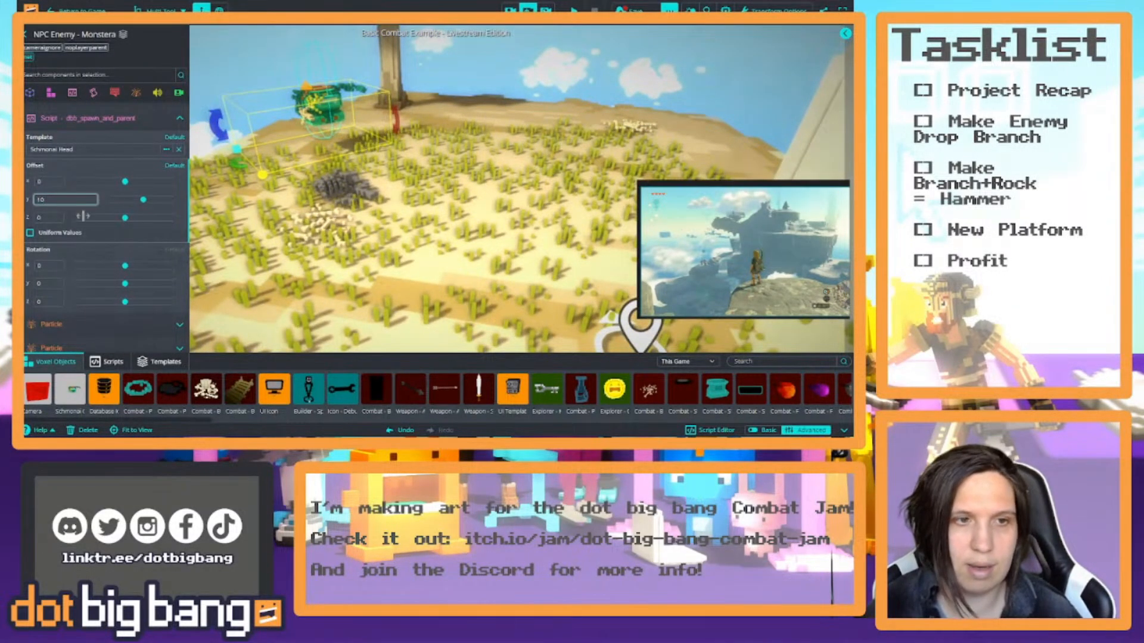
{"action": "left_click", "coordinate": [30, 232]}
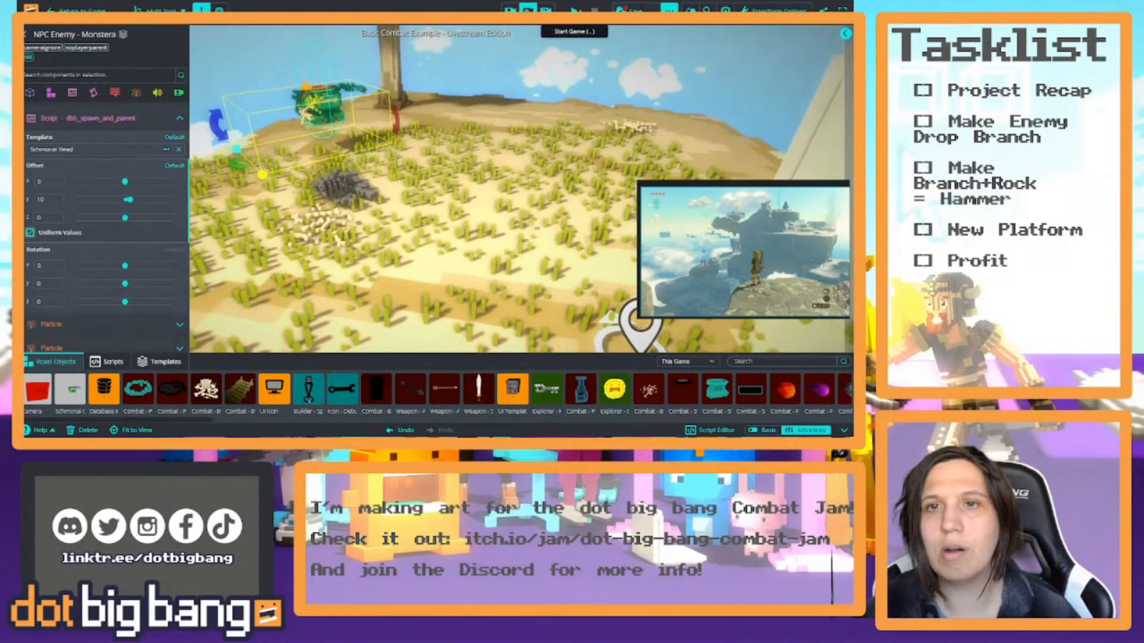
{"action": "left_click", "coordinate": [573, 10]}
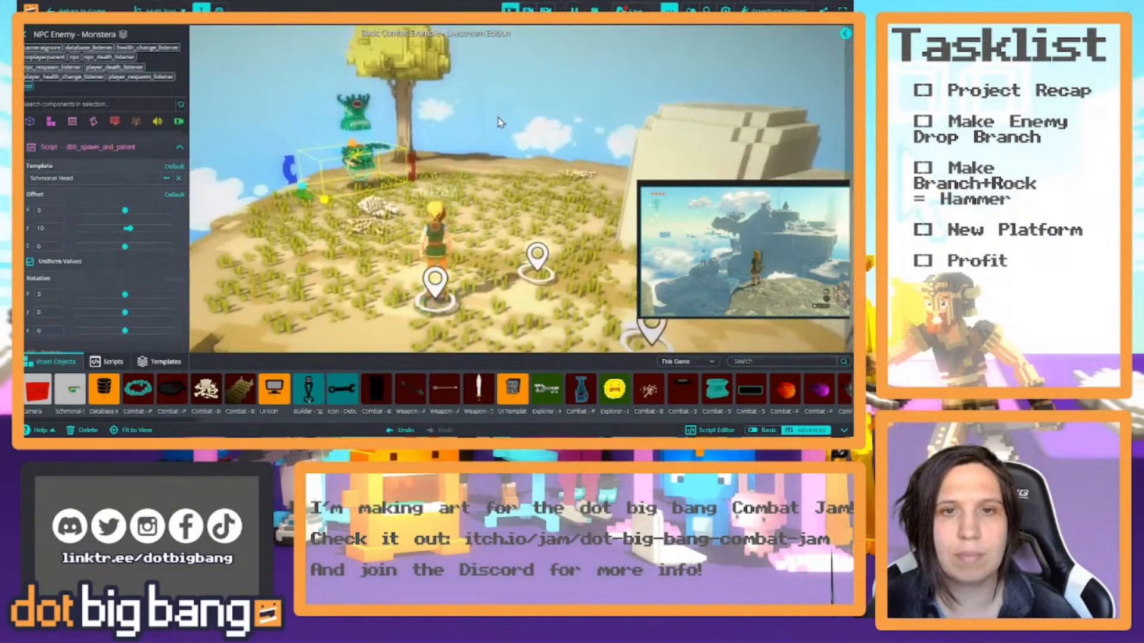
Move the player around the Monstera enemy and fight it to check how the spawned head follows its body.
{"action": "key", "text": "s"}
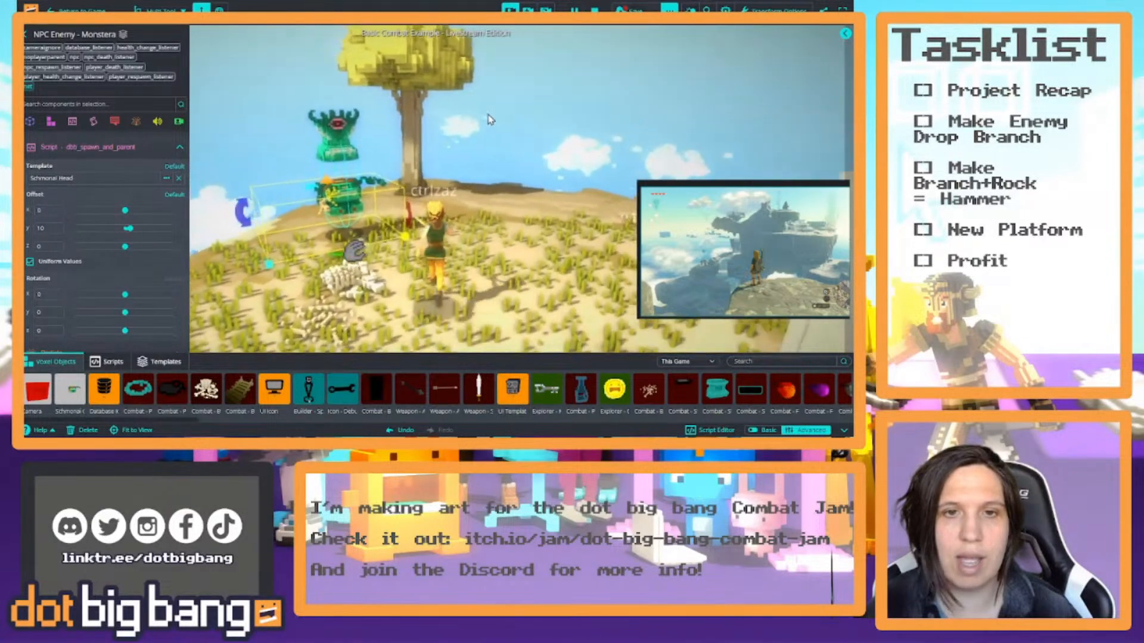
{"action": "key", "text": "a"}
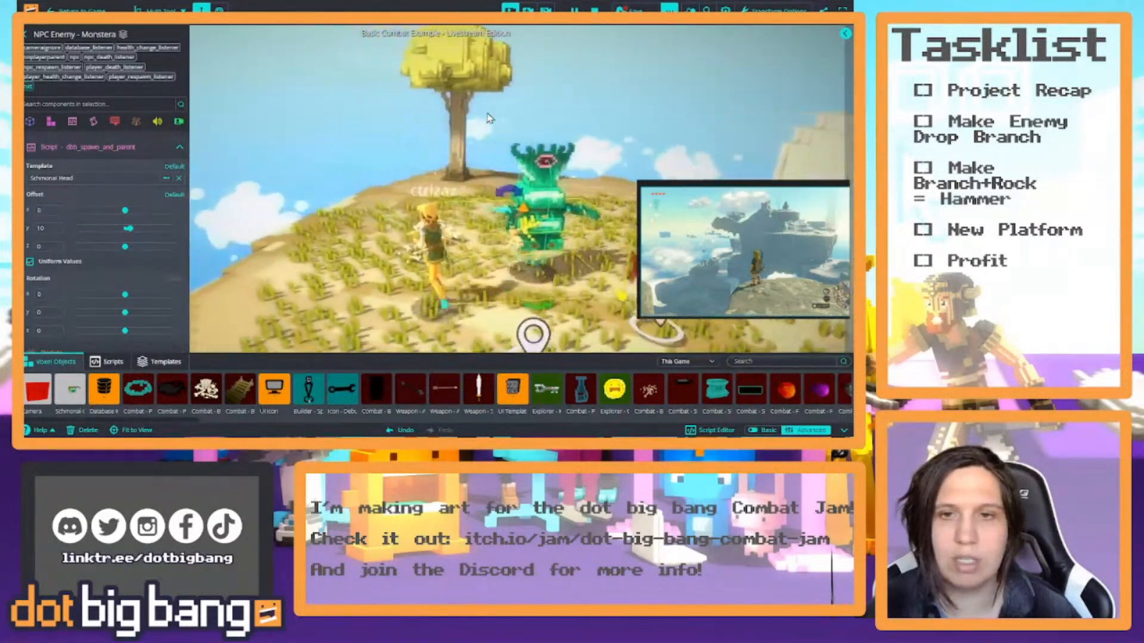
{"action": "key", "text": "d"}
{"action": "key", "text": "a"}
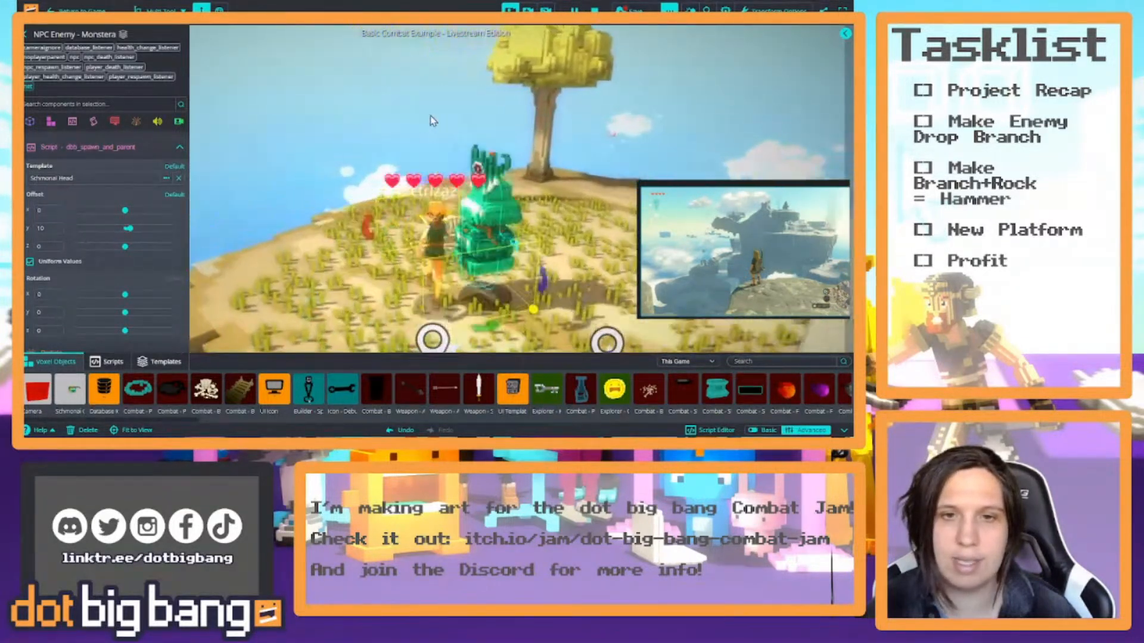
{"action": "key", "text": "d"}
{"action": "key", "text": "a"}
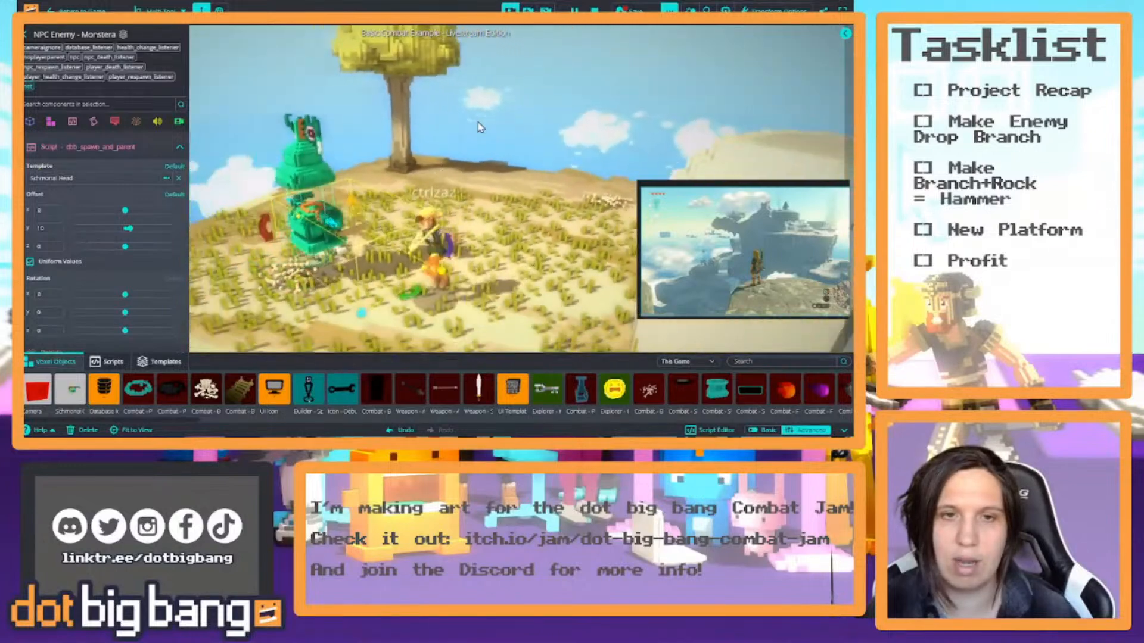
{"action": "key", "text": "d"}
{"action": "key", "text": "a"}
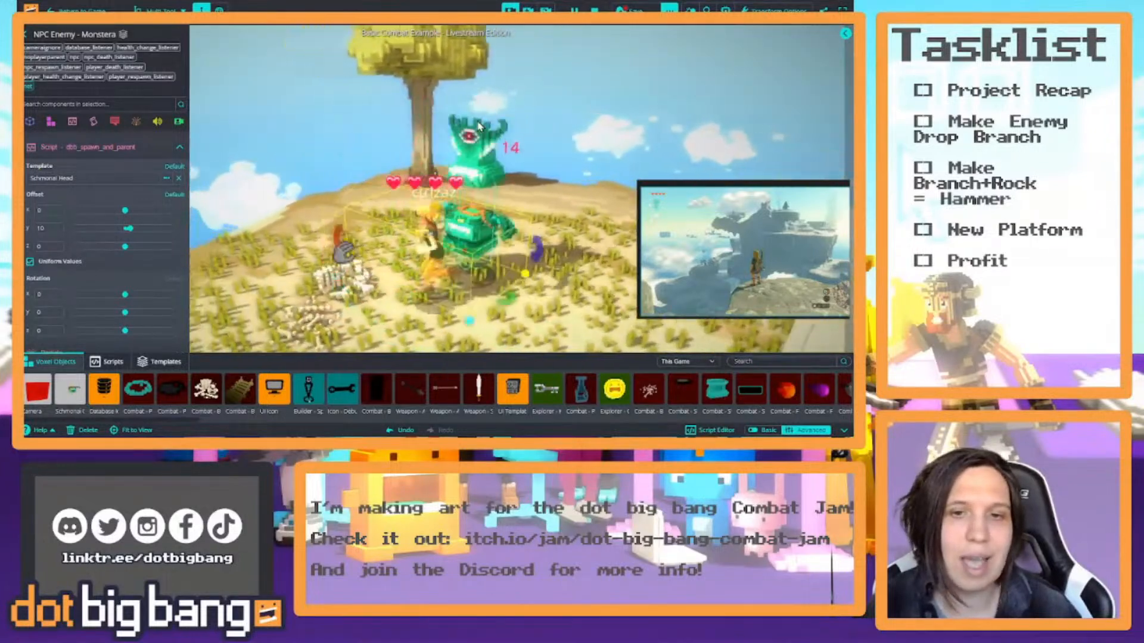
{"action": "key", "text": "d"}
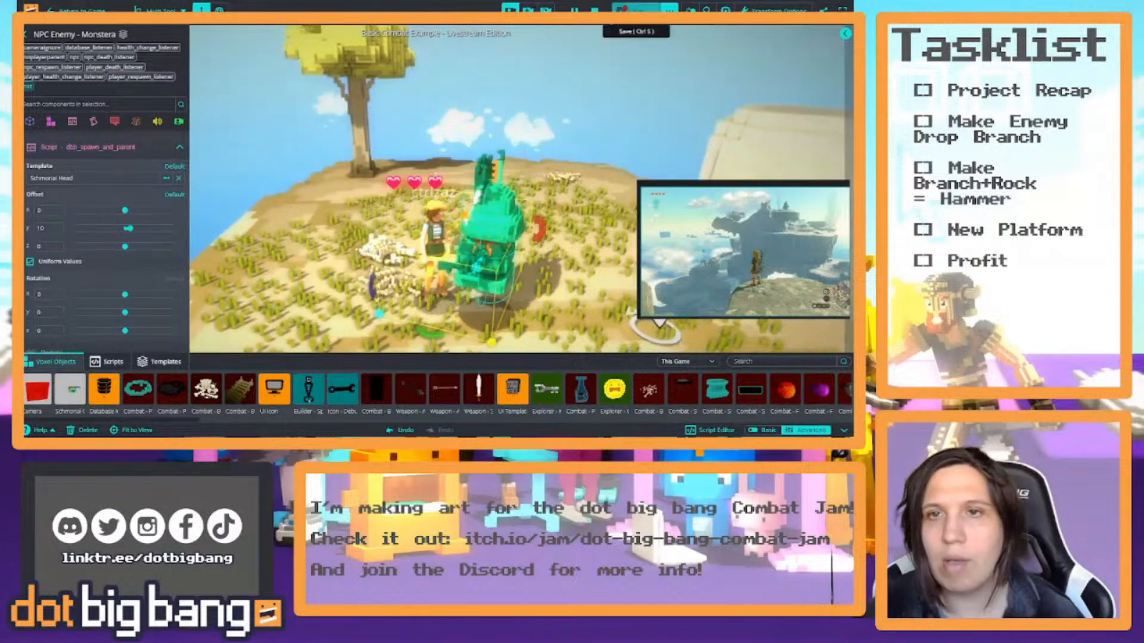
Stop the playtest and review the Monstera enemy's script components, including dbb_spawn_and_parent.
{"action": "left_click", "coordinate": [595, 10]}
{"action": "right_click_drag", "start_coordinate": [605, 77], "coordinate": [547, 43]}
{"action": "key", "text": "w"}
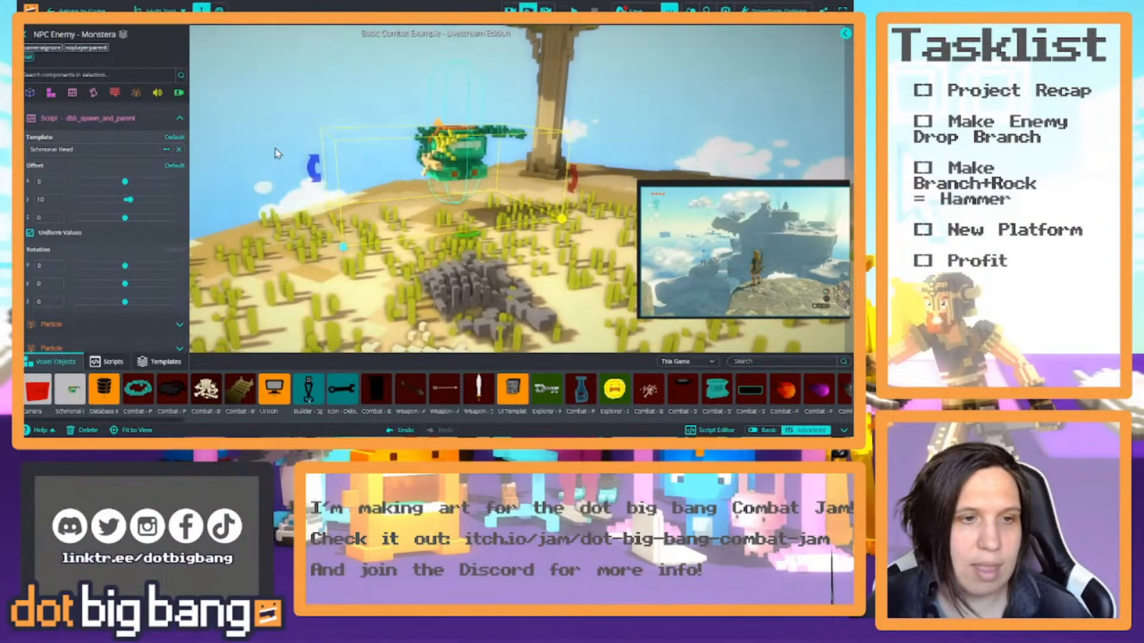
{"action": "scroll", "coordinate": [159, 251], "scroll_direction": "up", "scroll_amount": 3}
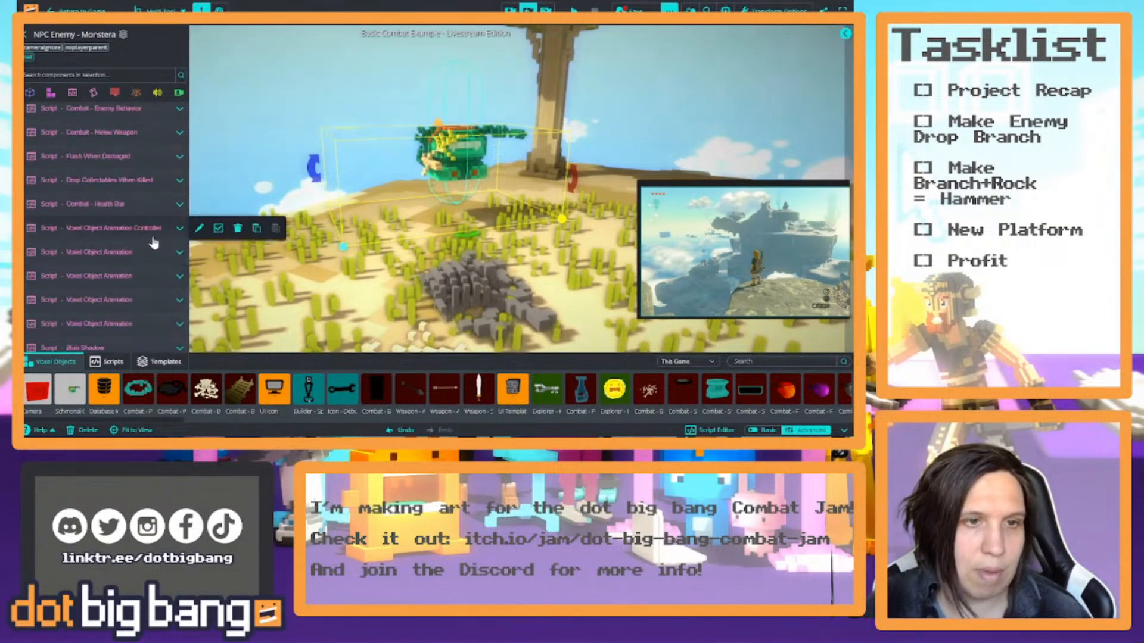
{"action": "left_click", "coordinate": [179, 197]}
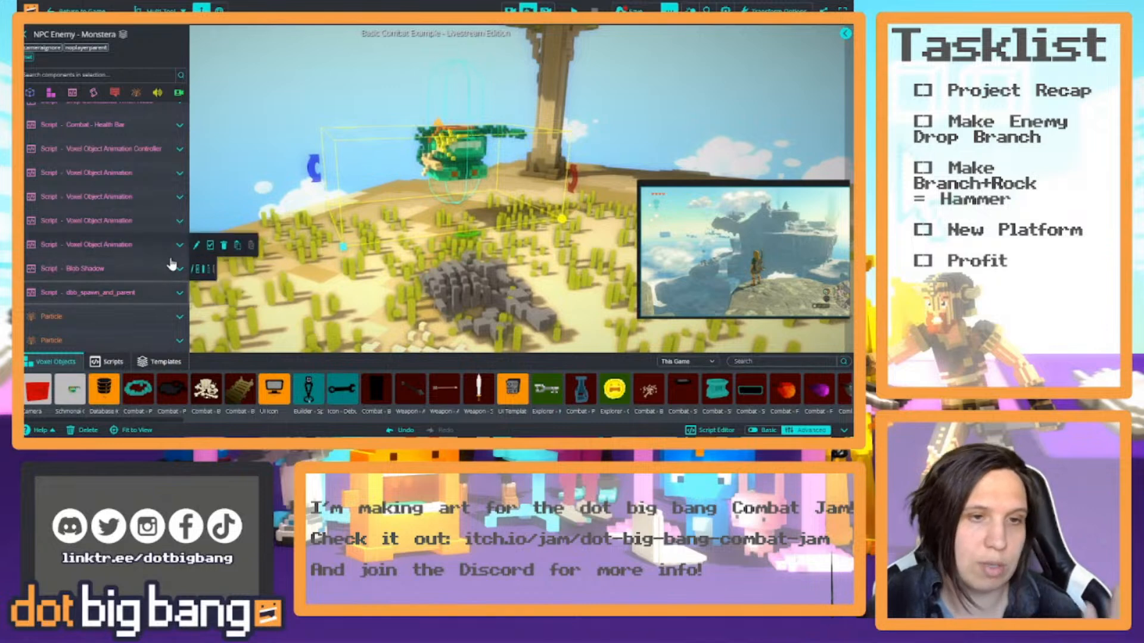
{"action": "left_click", "coordinate": [179, 292]}
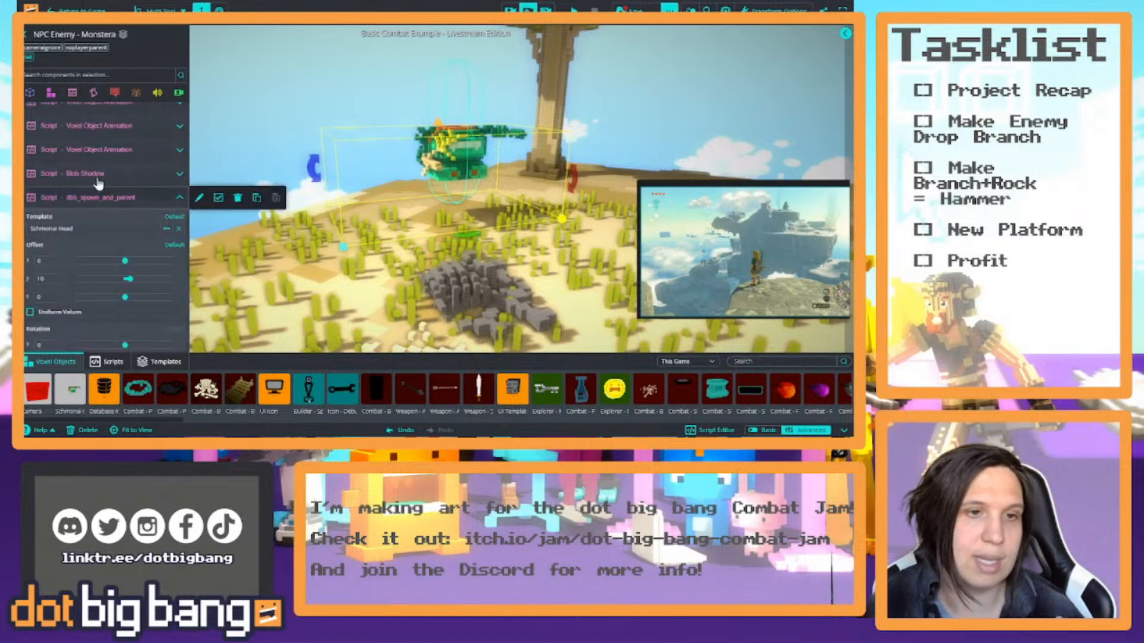
{"action": "left_click", "coordinate": [178, 200]}
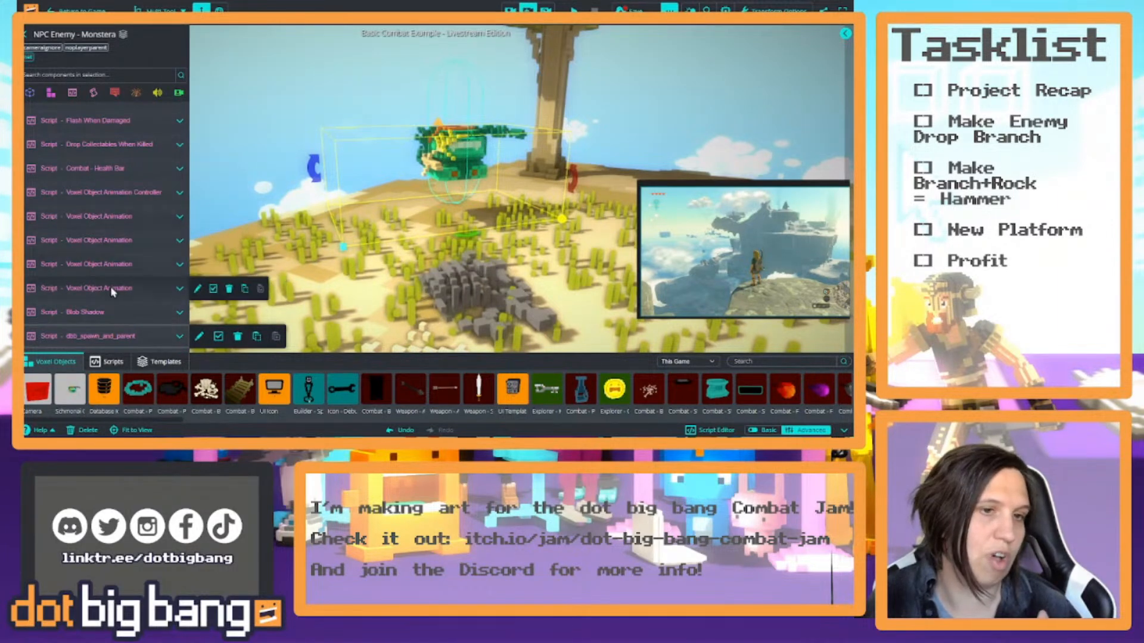
Check the Animation Id of each of the first three Voxel Object Animation scripts on the Monstera enemy.
{"action": "left_click", "coordinate": [110, 216]}
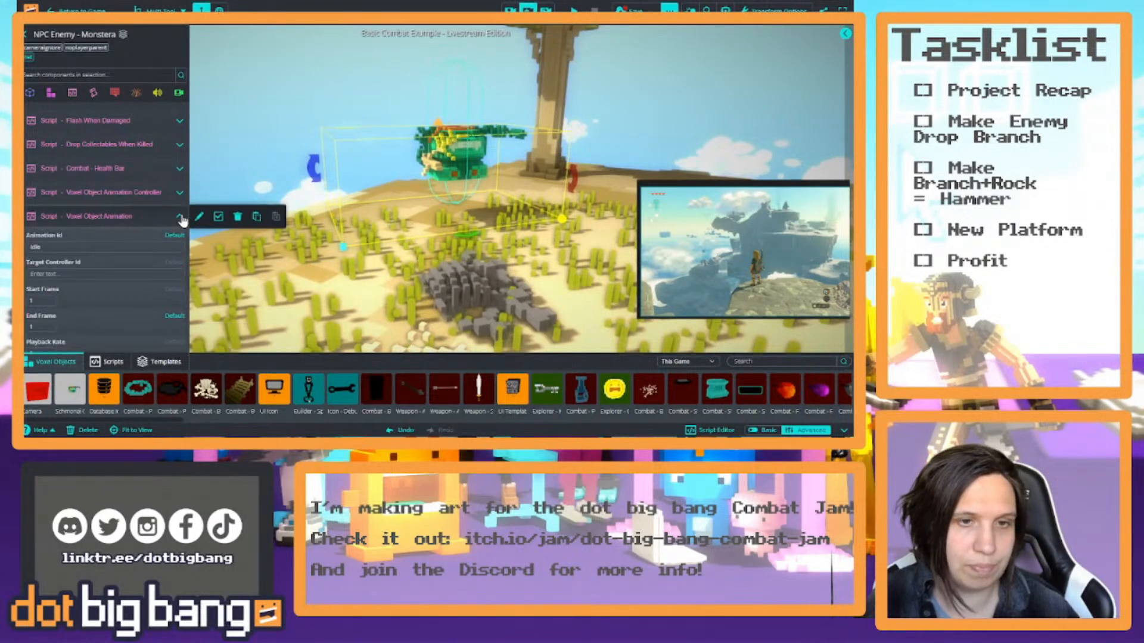
{"action": "left_click", "coordinate": [57, 248]}
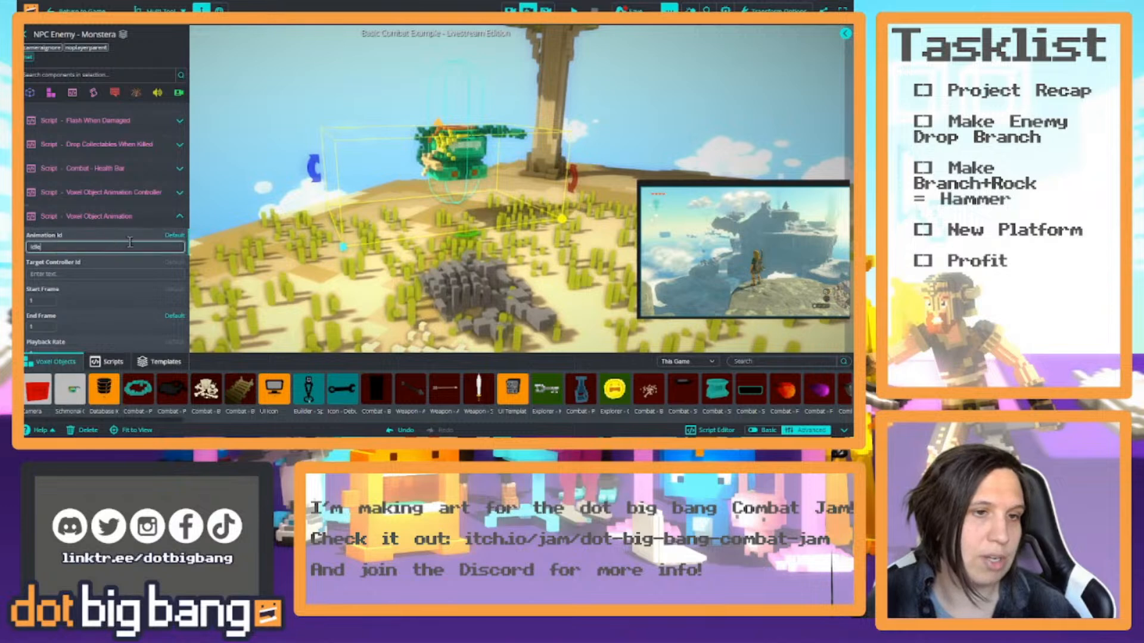
{"action": "left_click", "coordinate": [179, 217]}
{"action": "left_click", "coordinate": [177, 241]}
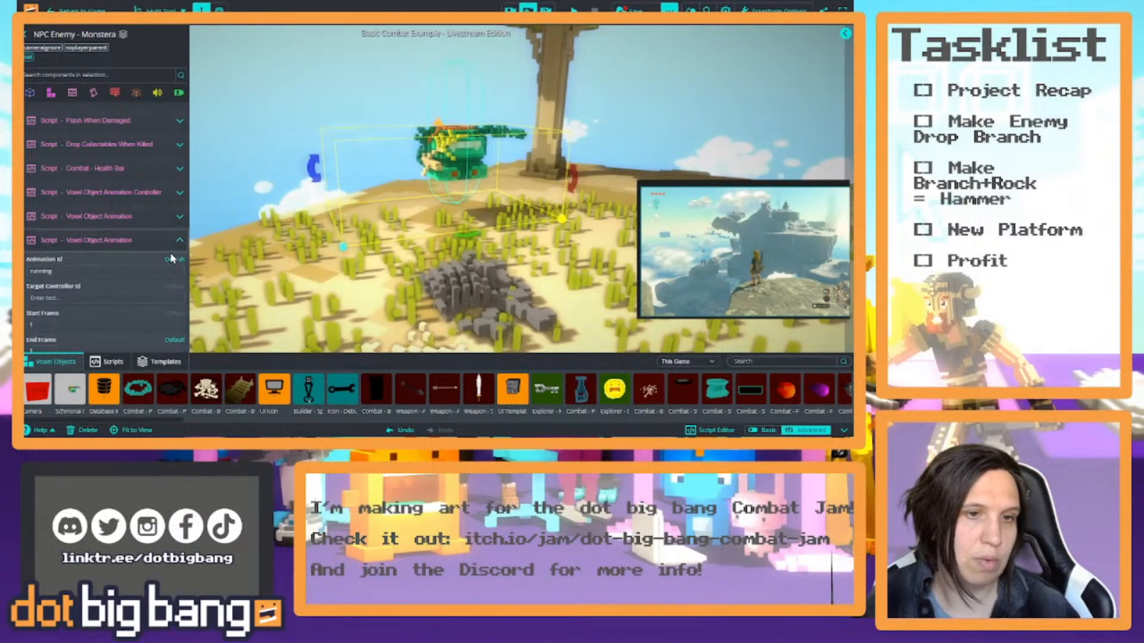
{"action": "left_click", "coordinate": [178, 241]}
{"action": "left_click", "coordinate": [179, 264]}
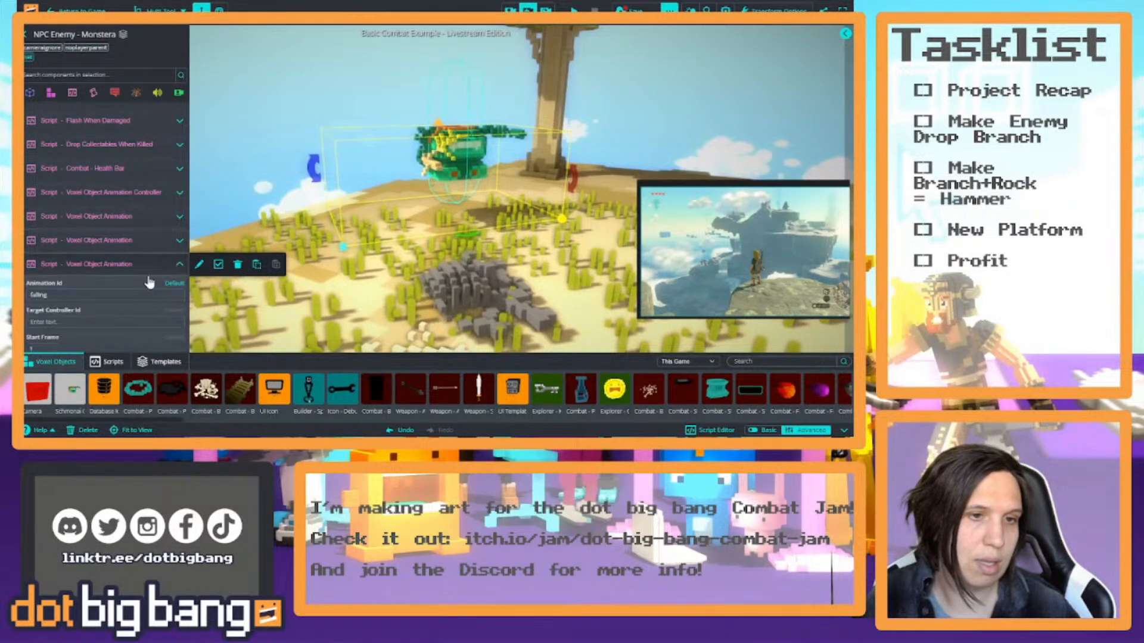
{"action": "scroll", "coordinate": [160, 263], "scroll_direction": "down", "scroll_amount": 2}
{"action": "left_click", "coordinate": [180, 133]}
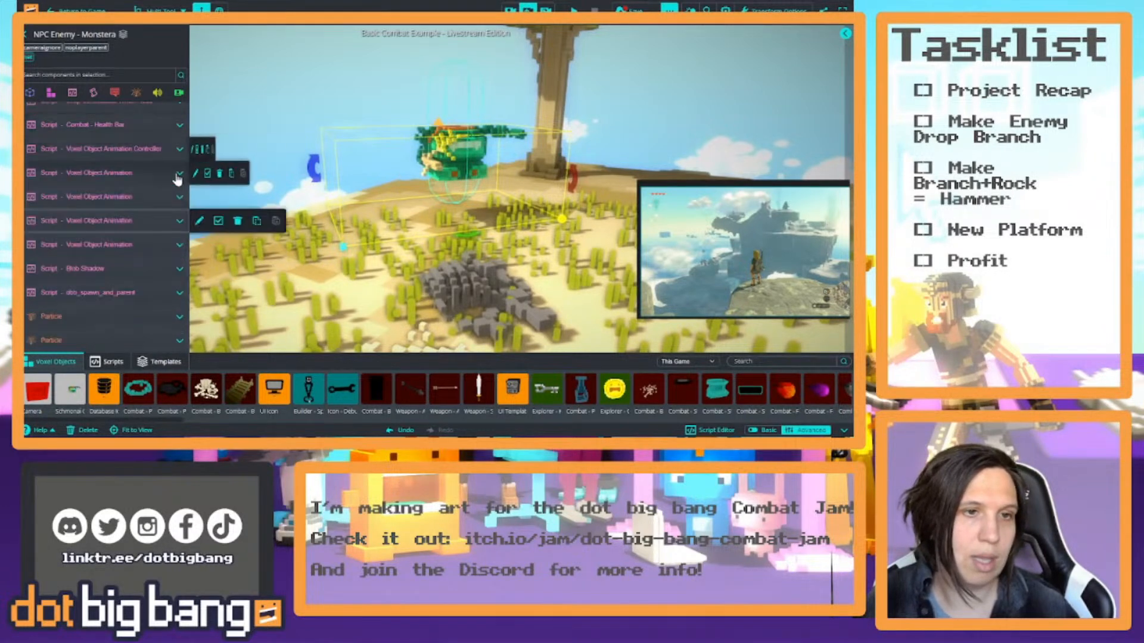
Set the start frame of the melee_attack Voxel Object Animation to 2 and open its end frame for editing.
{"action": "left_click", "coordinate": [180, 246]}
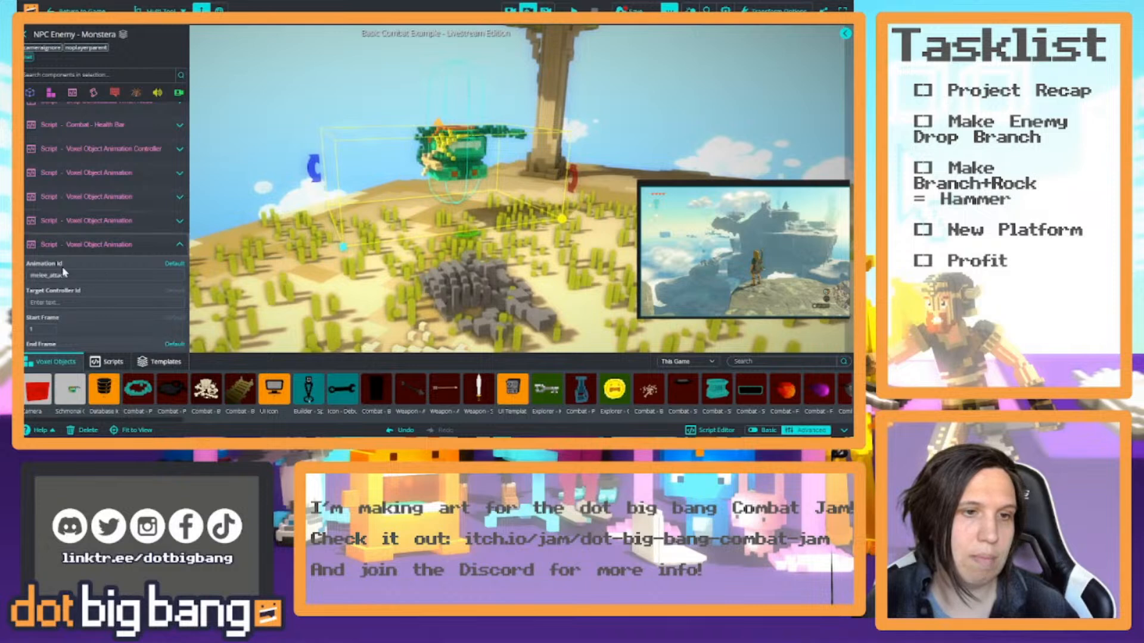
{"action": "scroll", "coordinate": [119, 262], "scroll_direction": "down", "scroll_amount": 2}
{"action": "left_click", "coordinate": [38, 243]}
{"action": "type", "text": "2"}
{"action": "left_click", "coordinate": [33, 267]}
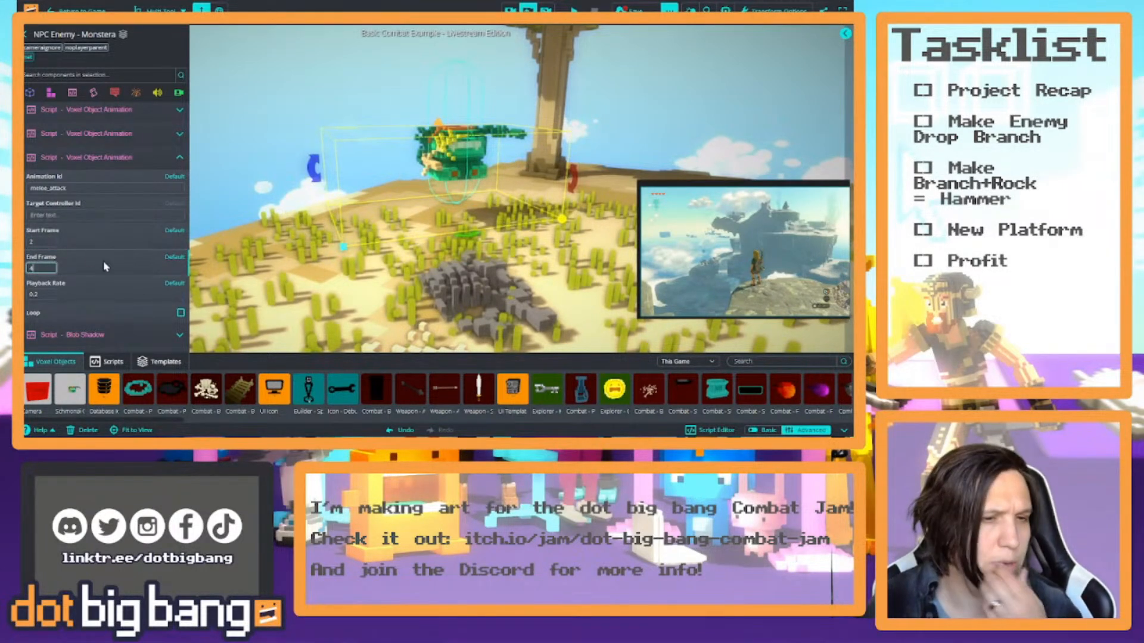
{"action": "scroll", "coordinate": [113, 230], "scroll_direction": "up", "scroll_amount": 3}
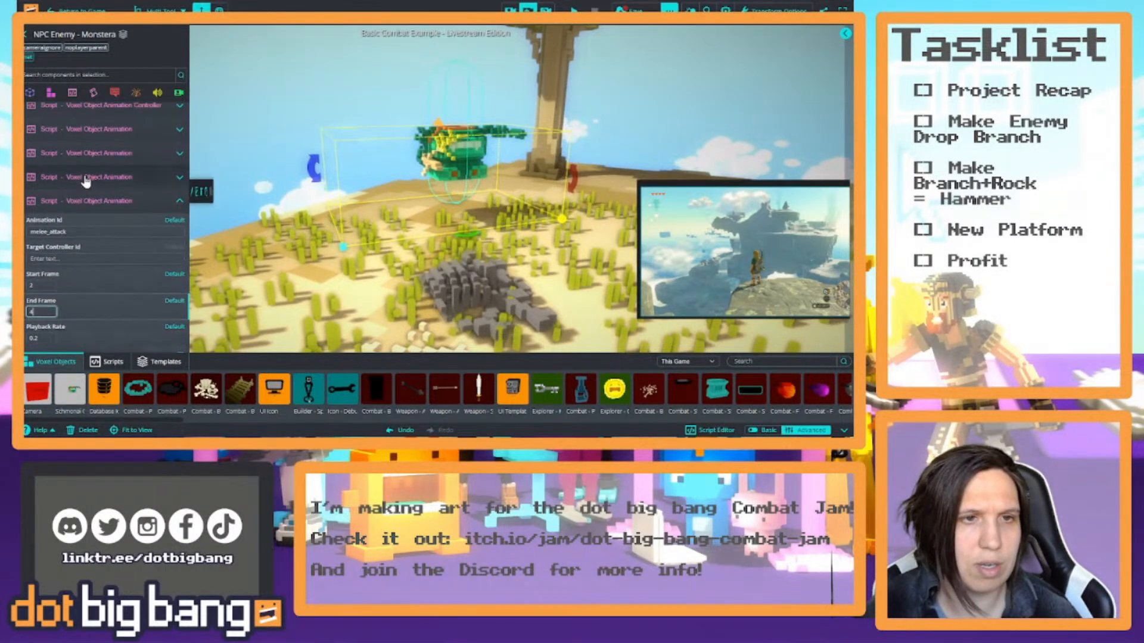
Examine the frame settings of the enemy's idle and running Voxel Object Animation scripts.
{"action": "left_click", "coordinate": [136, 218]}
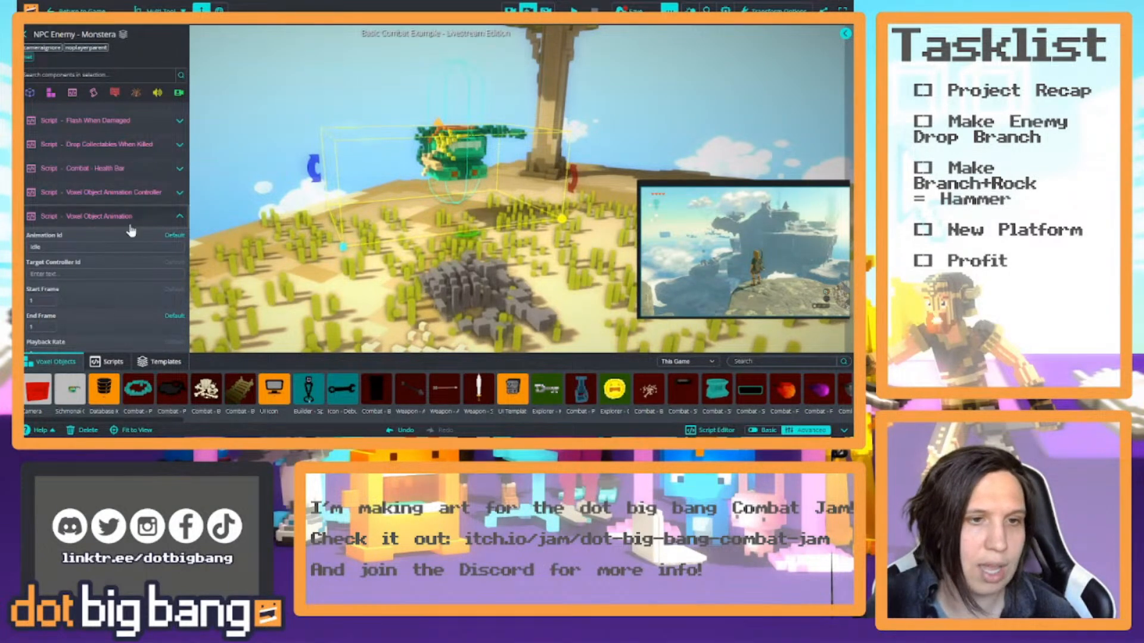
{"action": "left_click", "coordinate": [179, 218]}
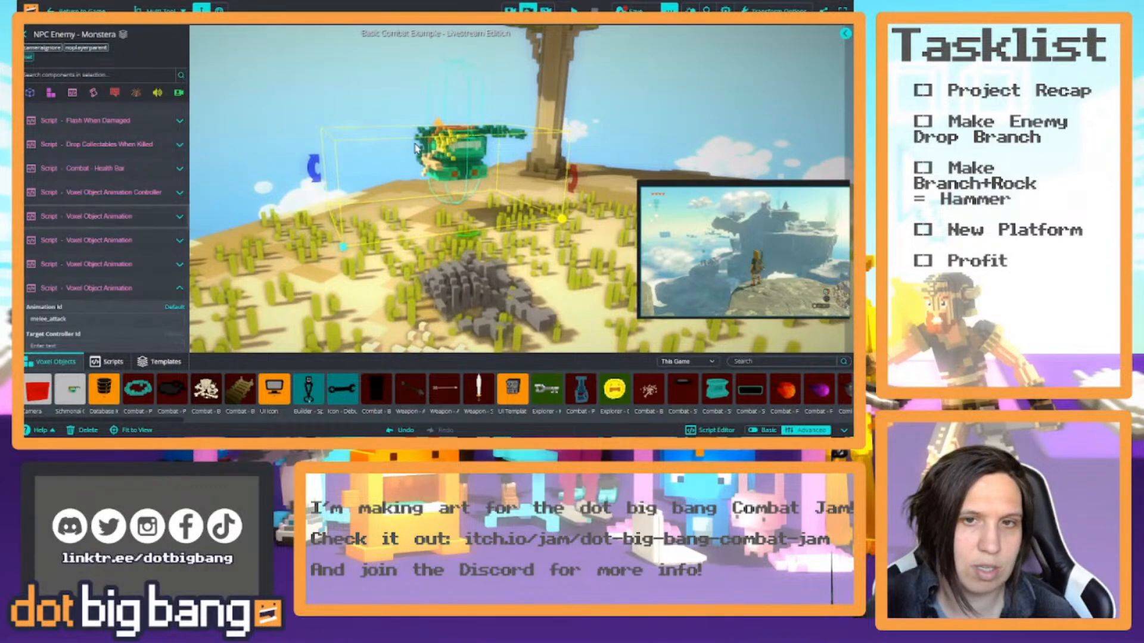
{"action": "left_click", "coordinate": [179, 240]}
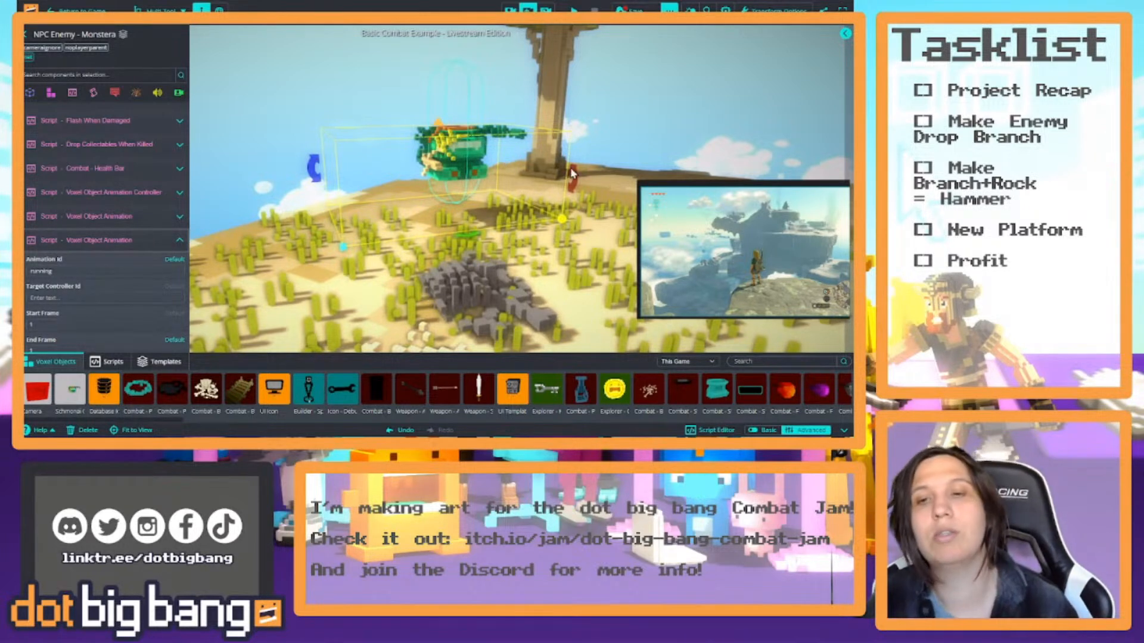
{"action": "mouse_move", "coordinate": [162, 238]}
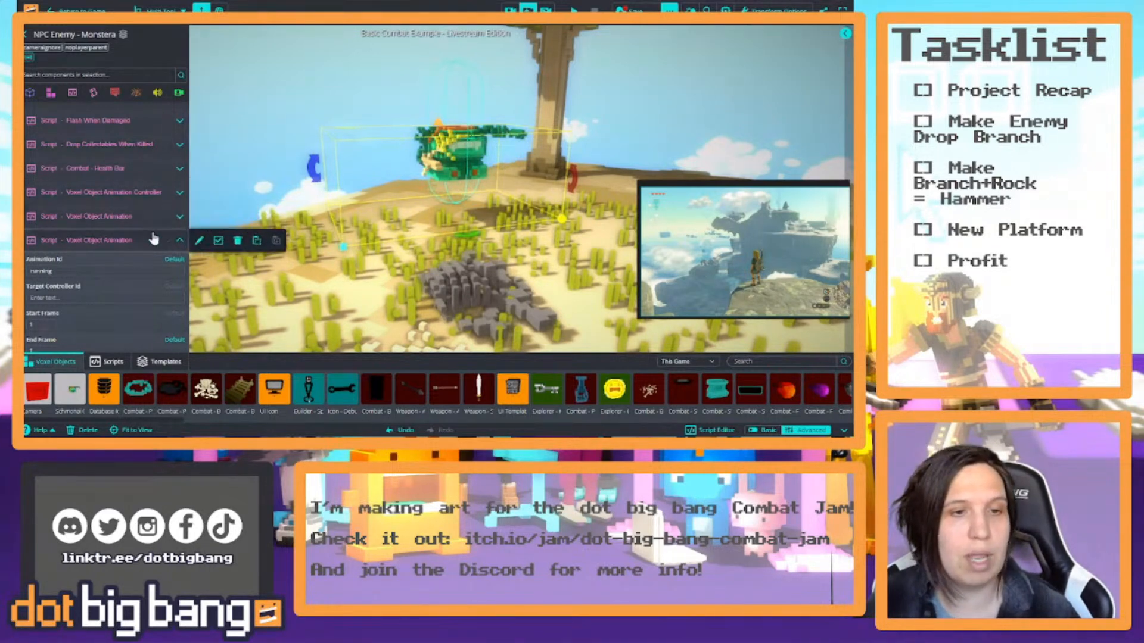
{"action": "scroll", "coordinate": [161, 232], "scroll_direction": "down", "scroll_amount": 2}
{"action": "scroll", "coordinate": [173, 138], "scroll_direction": "up", "scroll_amount": 2}
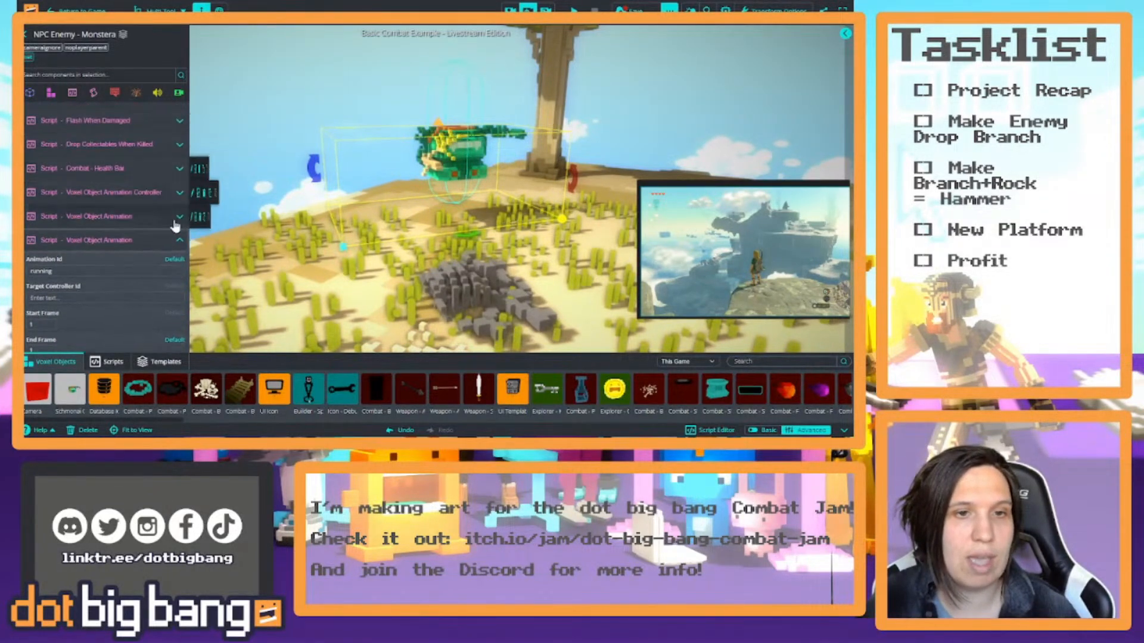
Examine the settings of the enemy's falling Voxel Object Animation script and collapse it, leaving the melee_attack script open.
{"action": "left_click", "coordinate": [178, 241]}
{"action": "left_click", "coordinate": [181, 265]}
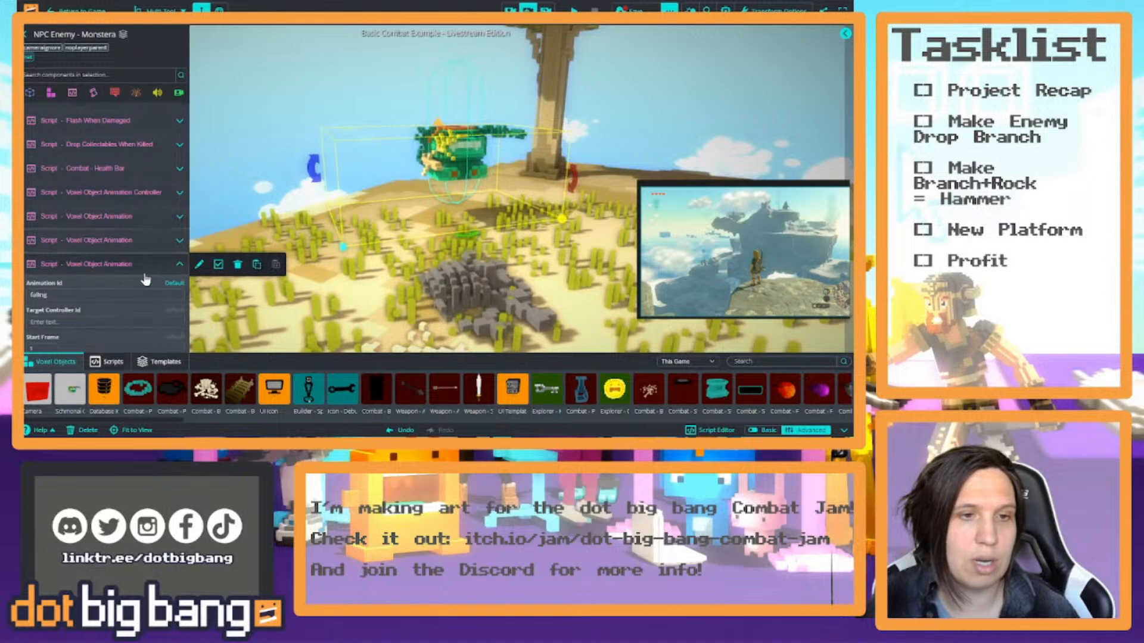
{"action": "scroll", "coordinate": [72, 249], "scroll_direction": "down", "scroll_amount": 1}
{"action": "left_click", "coordinate": [179, 177]}
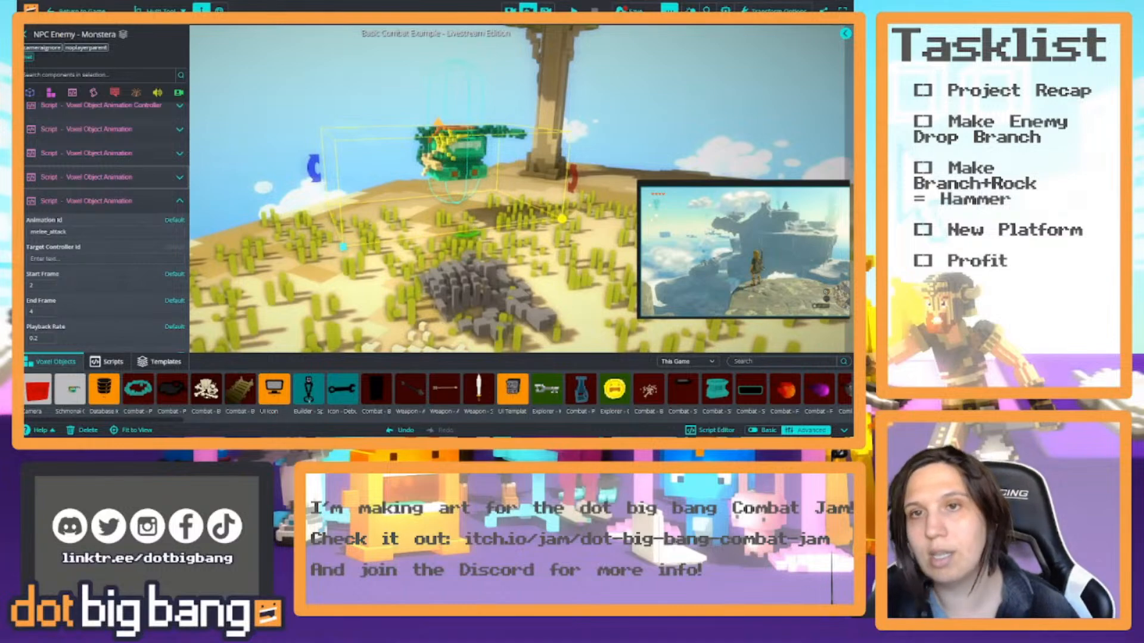
Playtest the game, approach the Monstera enemy to watch its melee attack animation, and stop the playtest.
{"action": "left_click", "coordinate": [574, 9]}
{"action": "mouse_move", "coordinate": [487, 119]}
{"action": "right_mouse_down"}
{"action": "mouse_move", "coordinate": [470, 128]}
{"action": "mouse_move", "coordinate": [560, 119]}
{"action": "mouse_move", "coordinate": [470, 124]}
{"action": "right_mouse_up"}
{"action": "key", "text": "w"}
{"action": "key", "text": "w"}
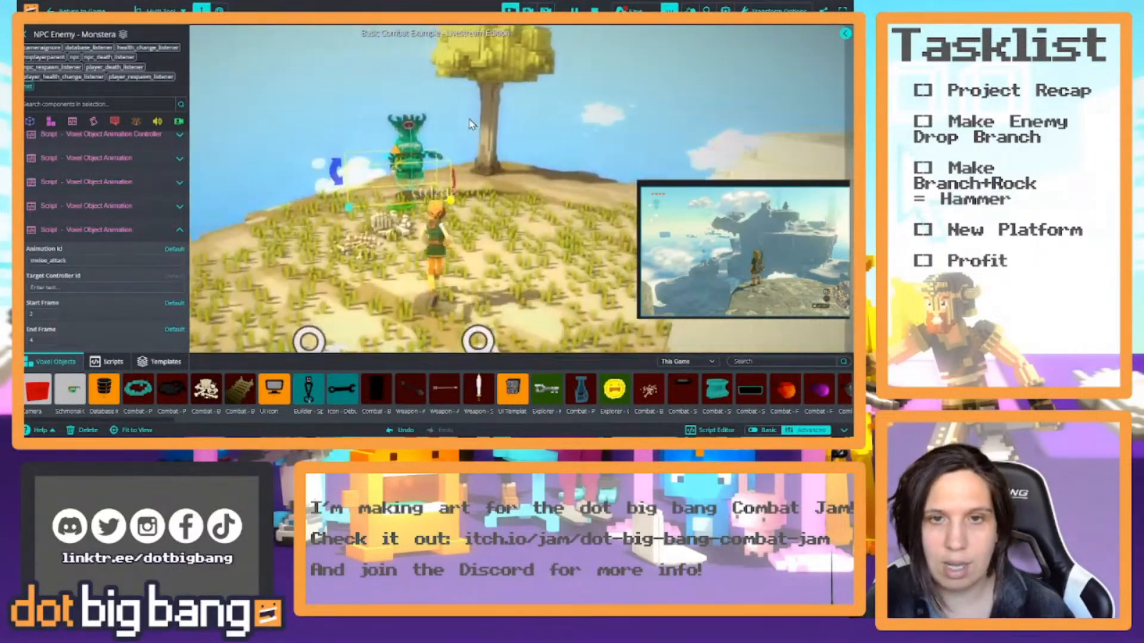
{"action": "key", "text": "w"}
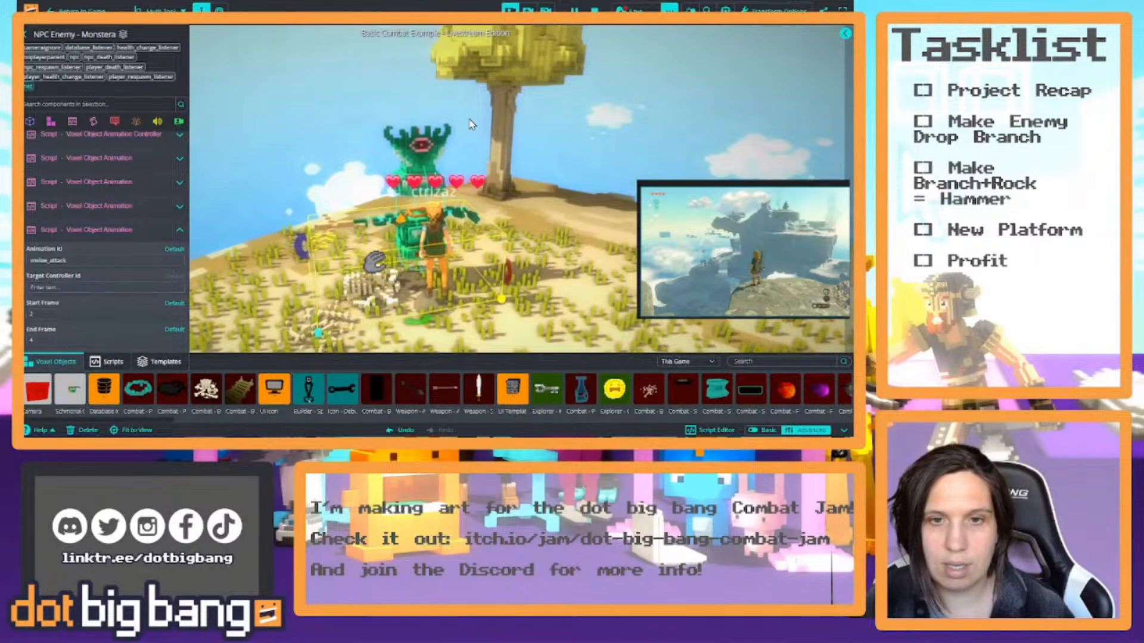
{"action": "mouse_move", "coordinate": [471, 124]}
{"action": "right_mouse_down"}
{"action": "mouse_move", "coordinate": [458, 140]}
{"action": "mouse_move", "coordinate": [321, 133]}
{"action": "mouse_move", "coordinate": [557, 133]}
{"action": "mouse_move", "coordinate": [480, 139]}
{"action": "right_mouse_up"}
{"action": "key", "text": "s"}
{"action": "key", "text": "a"}
{"action": "key", "text": "s"}
{"action": "key", "text": "w"}
{"action": "key", "text": "w"}
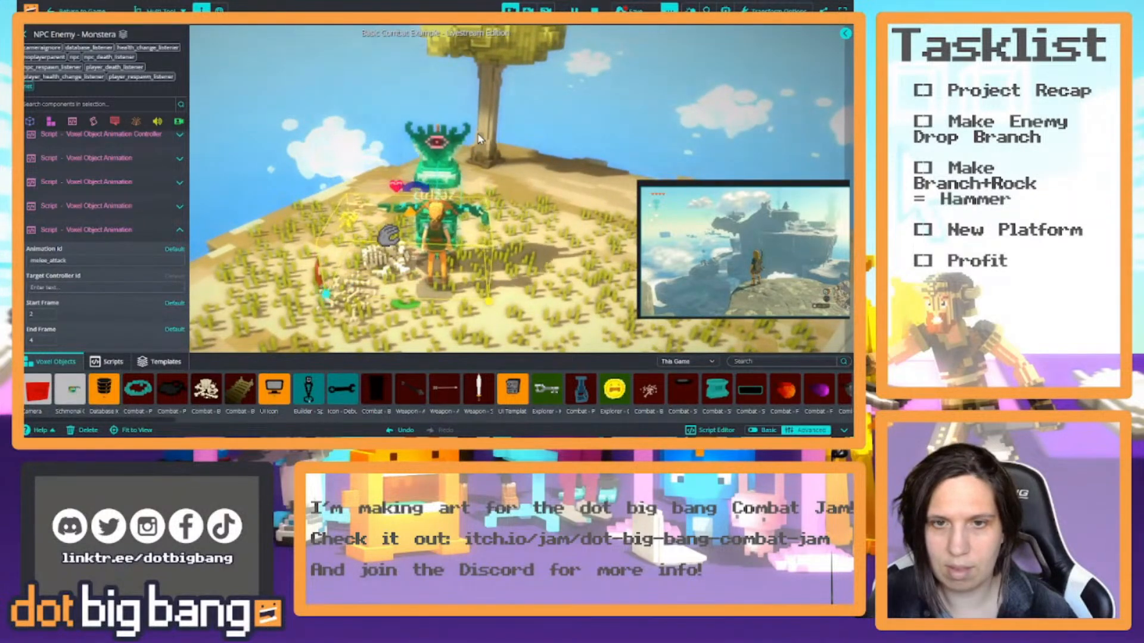
{"action": "left_click", "coordinate": [594, 10]}
{"action": "left_click", "coordinate": [529, 10]}
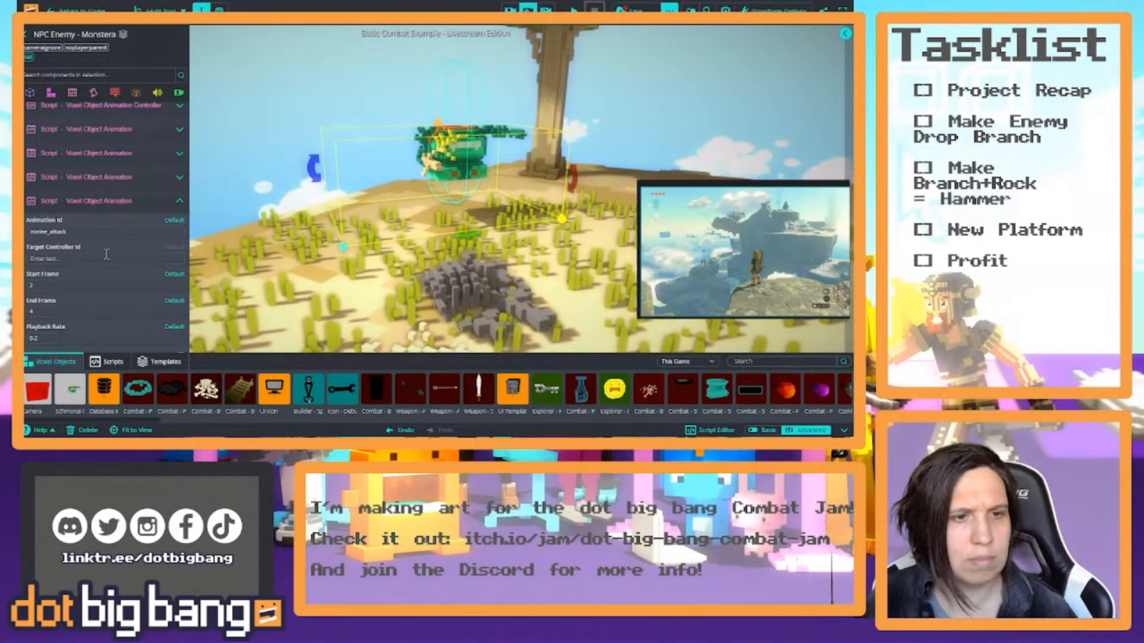
Open the melee_attack end frame for editing, and scrub through the Monstera body's animation frames in the voxel object editor.
{"action": "scroll", "coordinate": [108, 257], "scroll_direction": "down", "scroll_amount": 3}
{"action": "left_click", "coordinate": [40, 201]}
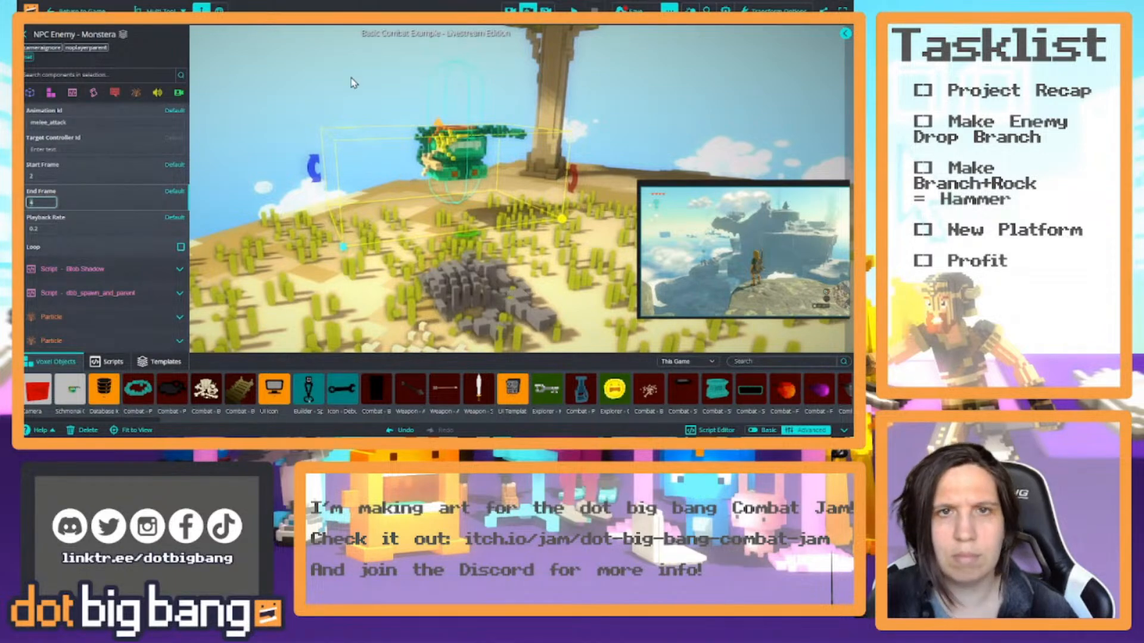
{"action": "key", "text": "ctrl+Tab"}
{"action": "key", "text": "ctrl+Tab"}
{"action": "key", "text": "ctrl+Tab"}
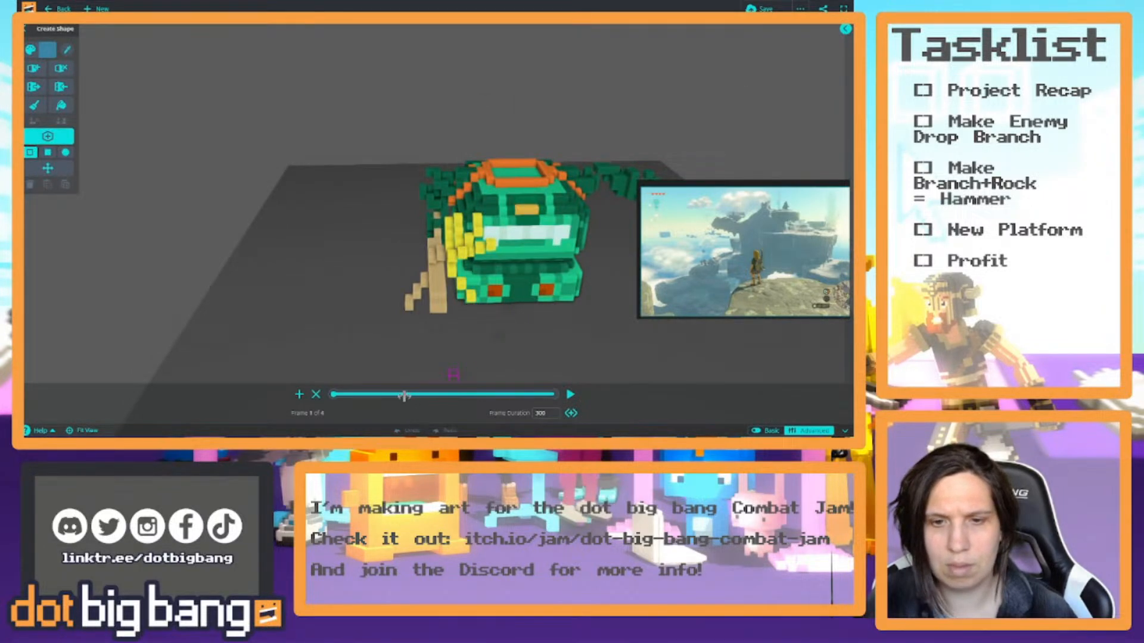
{"action": "left_click_drag", "start_coordinate": [423, 404], "coordinate": [555, 394]}
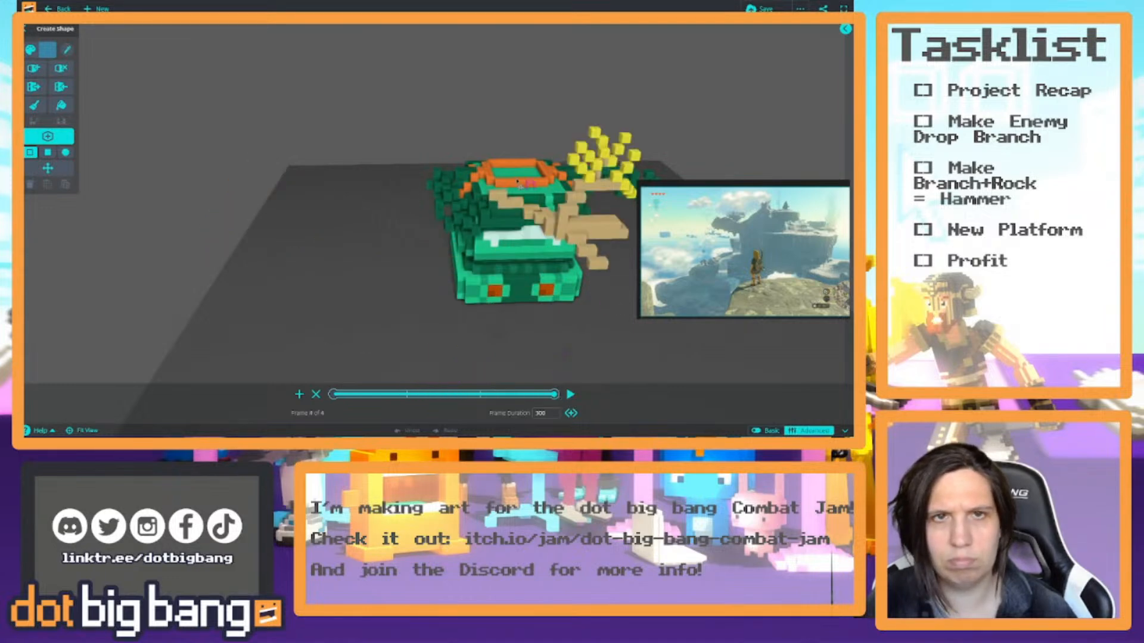
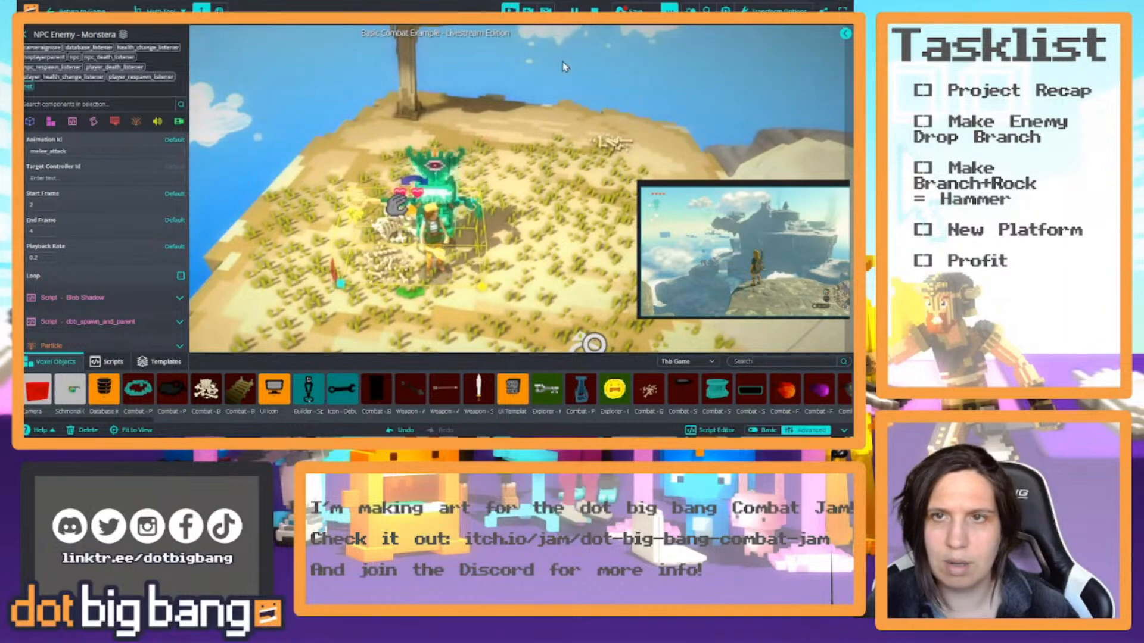
Stop the playtest and reset the melee_attack animation's Playback Rate to 1.
{"action": "left_click", "coordinate": [595, 10]}
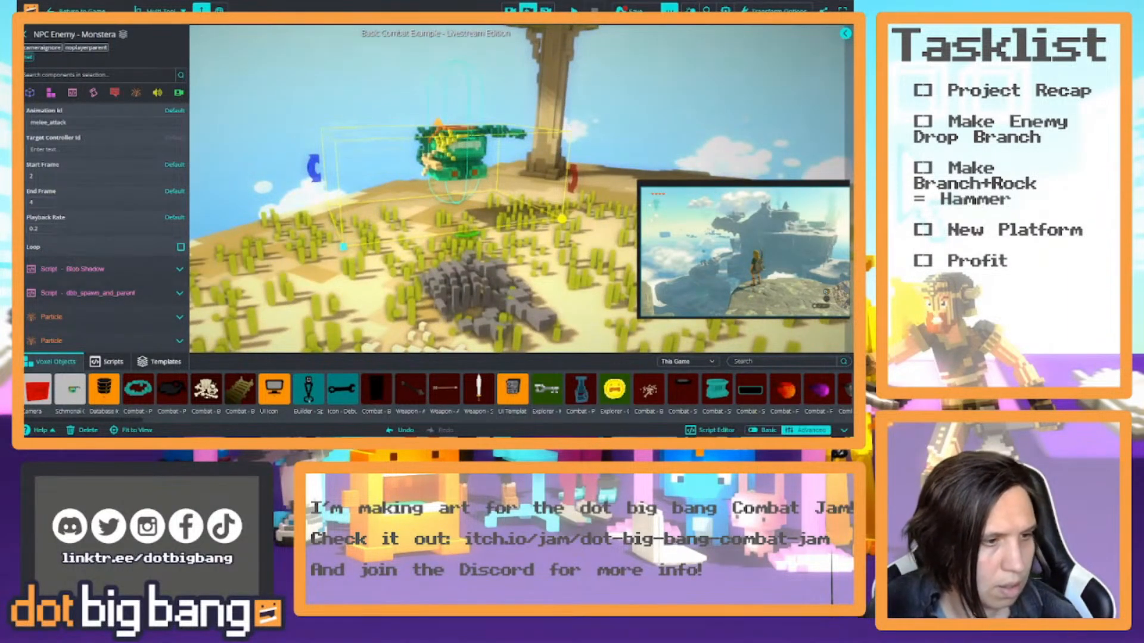
{"action": "scroll", "coordinate": [137, 294], "scroll_direction": "up", "scroll_amount": 2}
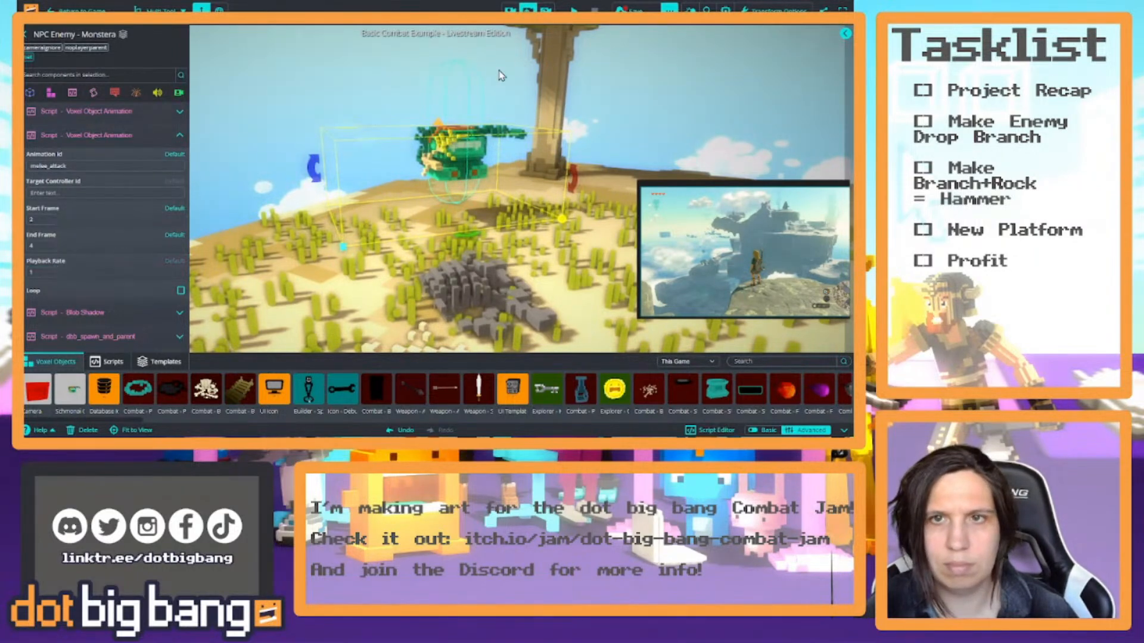
Playtest the game and view the Monstera enemy's melee attack from several angles.
{"action": "left_click", "coordinate": [574, 11]}
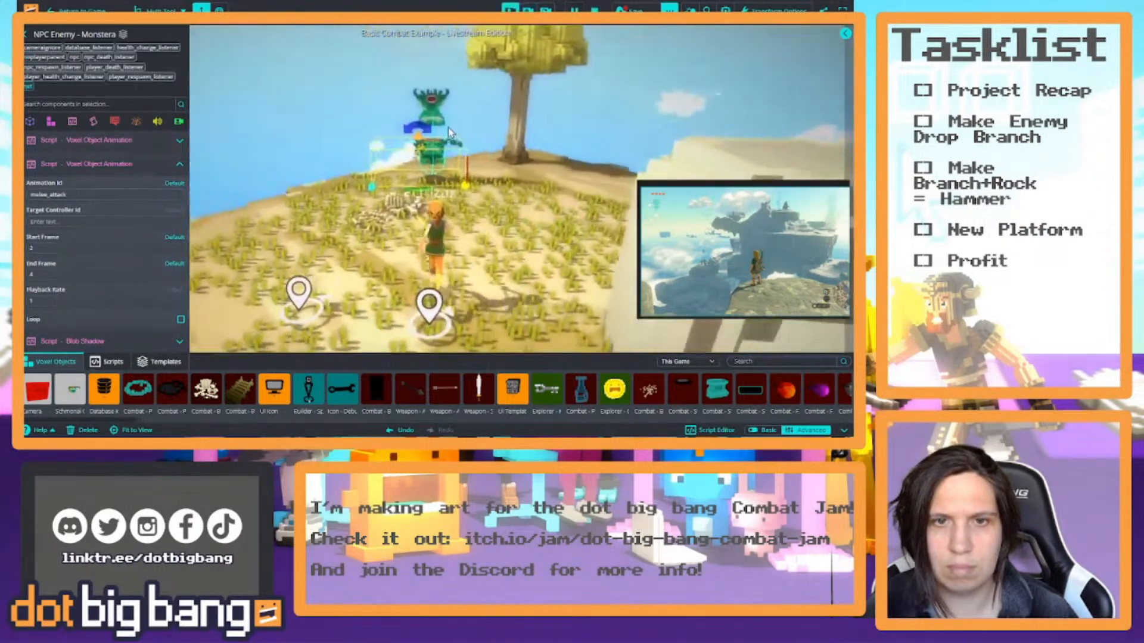
{"action": "key", "text": "w"}
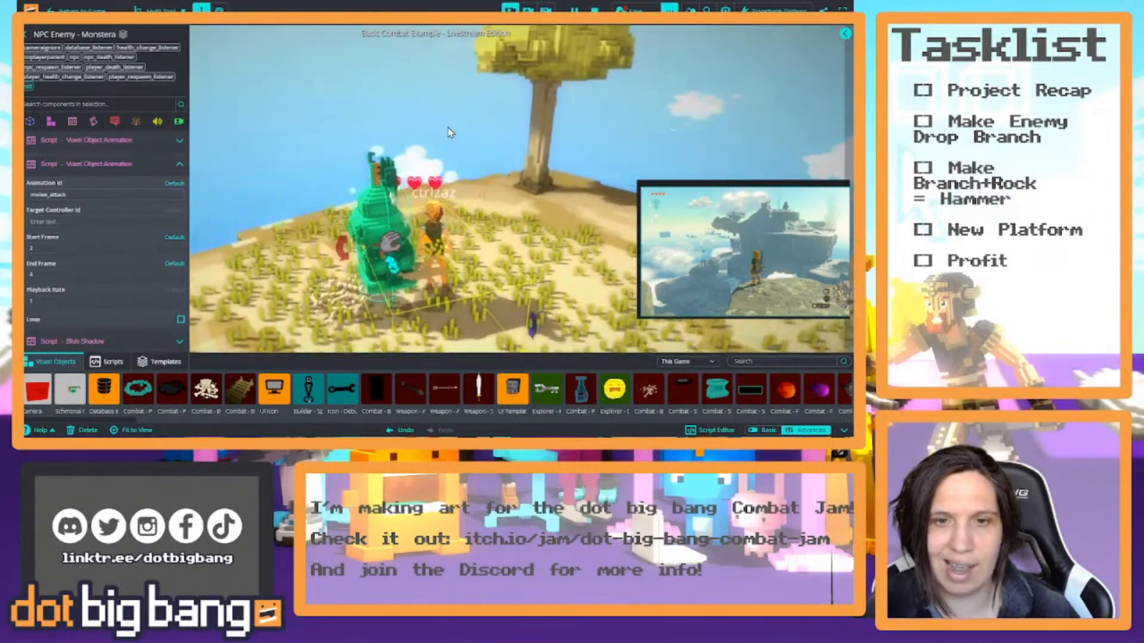
{"action": "right_click_drag", "start_coordinate": [448, 128], "coordinate": [326, 134]}
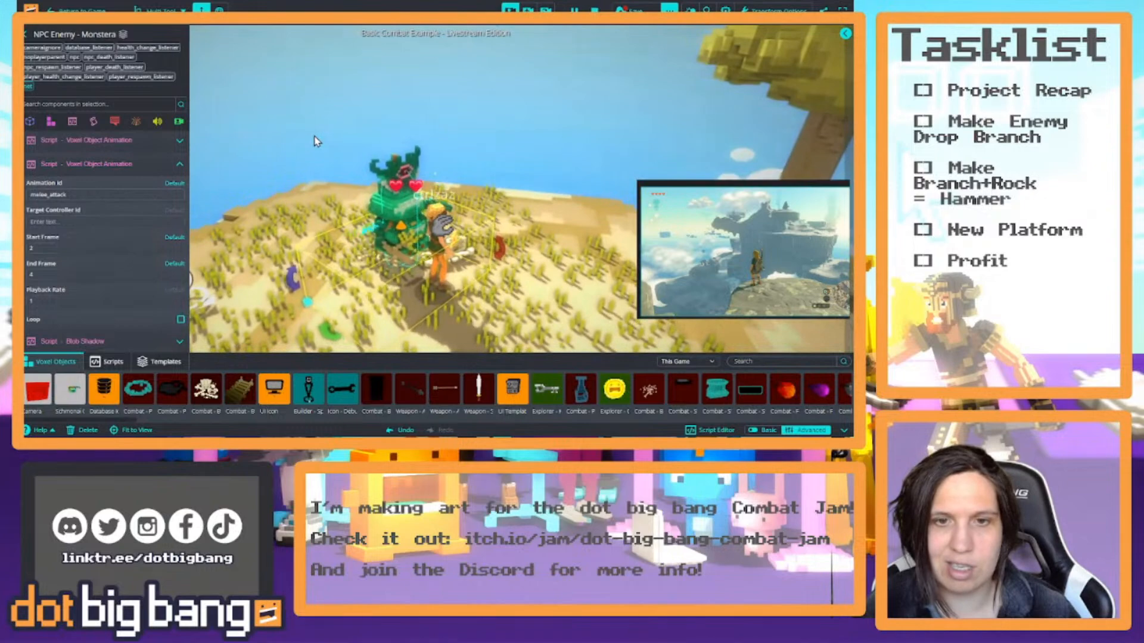
{"action": "right_click_drag", "start_coordinate": [315, 141], "coordinate": [418, 148]}
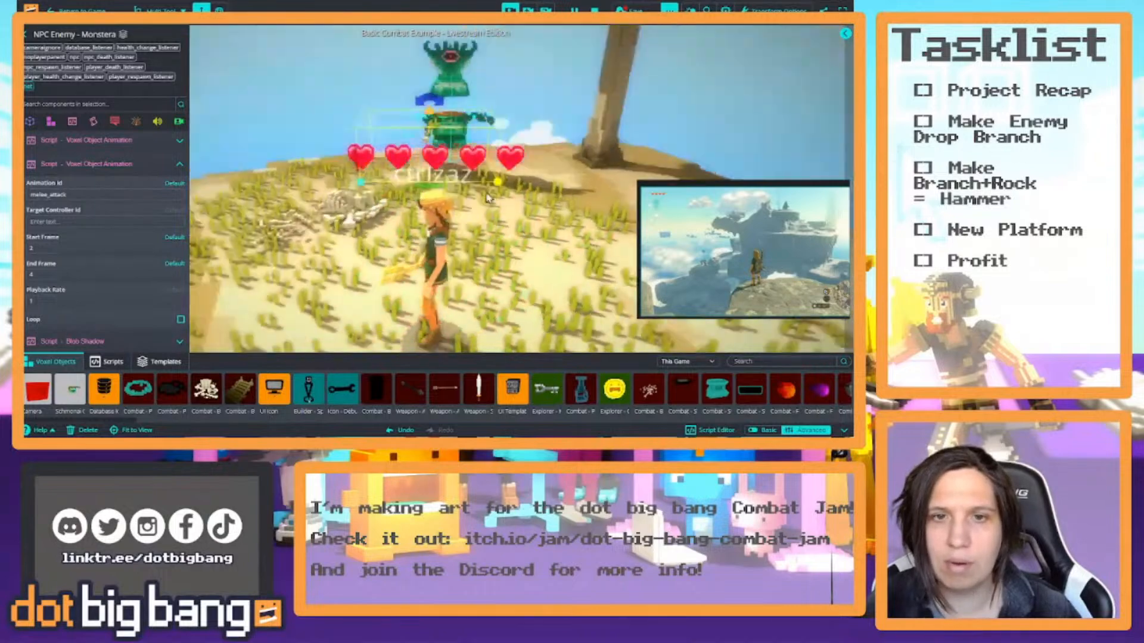
{"action": "key", "text": "s"}
{"action": "right_click_drag", "start_coordinate": [477, 143], "coordinate": [578, 164]}
Deselect the enemy, keep fighting and circling it to check its movement and attack animations, and stop the playtest.
{"action": "left_click", "coordinate": [601, 109]}
{"action": "key", "text": "w"}
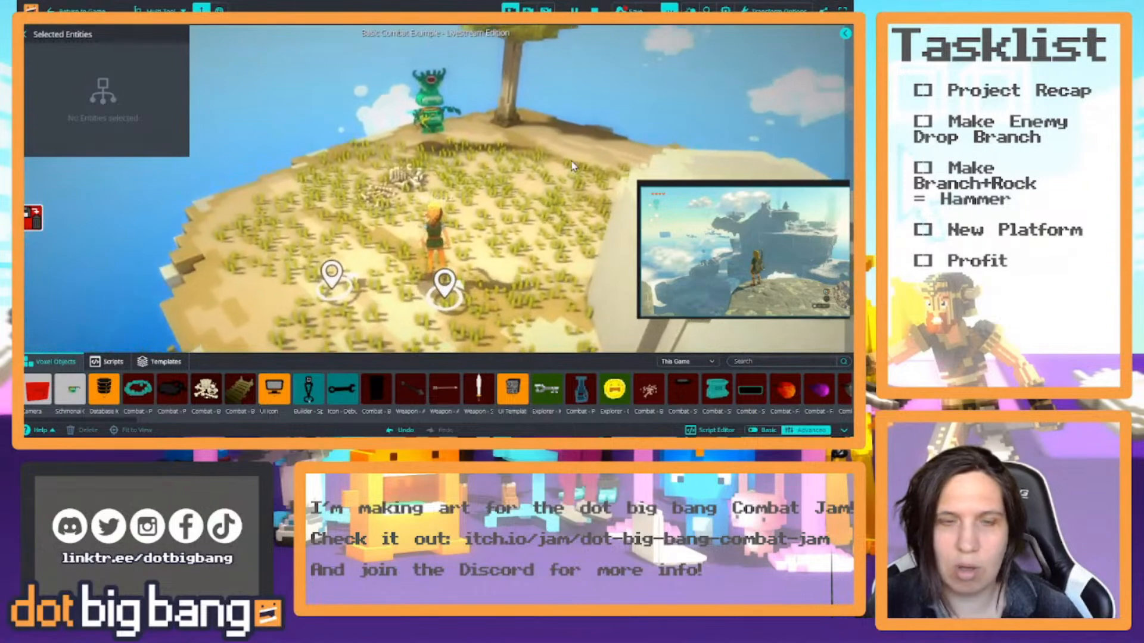
{"action": "key", "text": "w"}
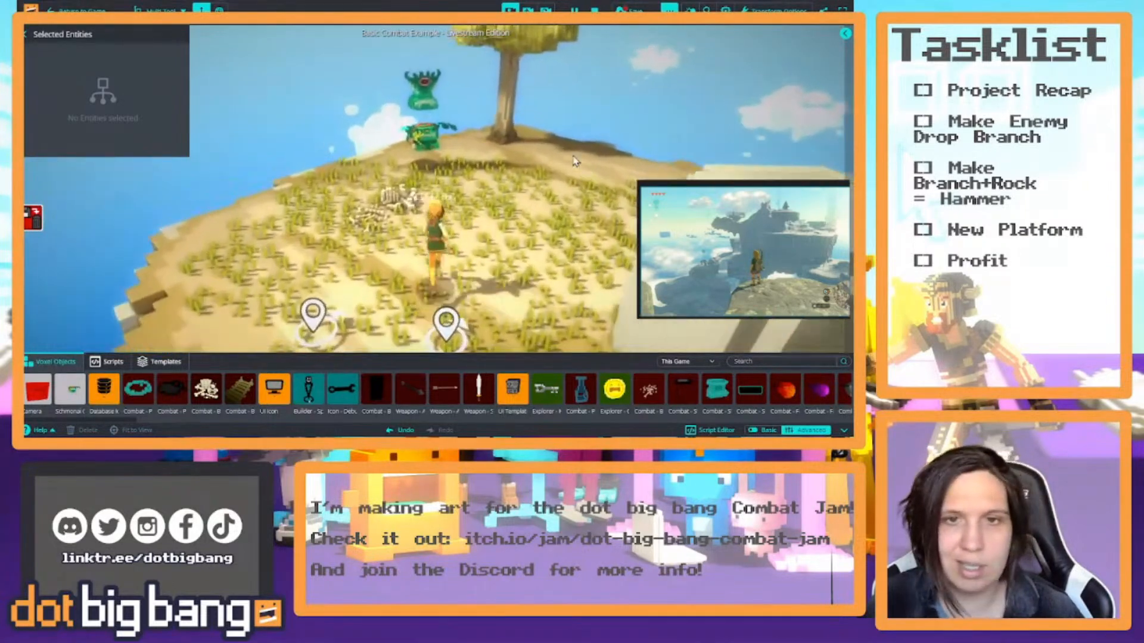
{"action": "key", "text": "s"}
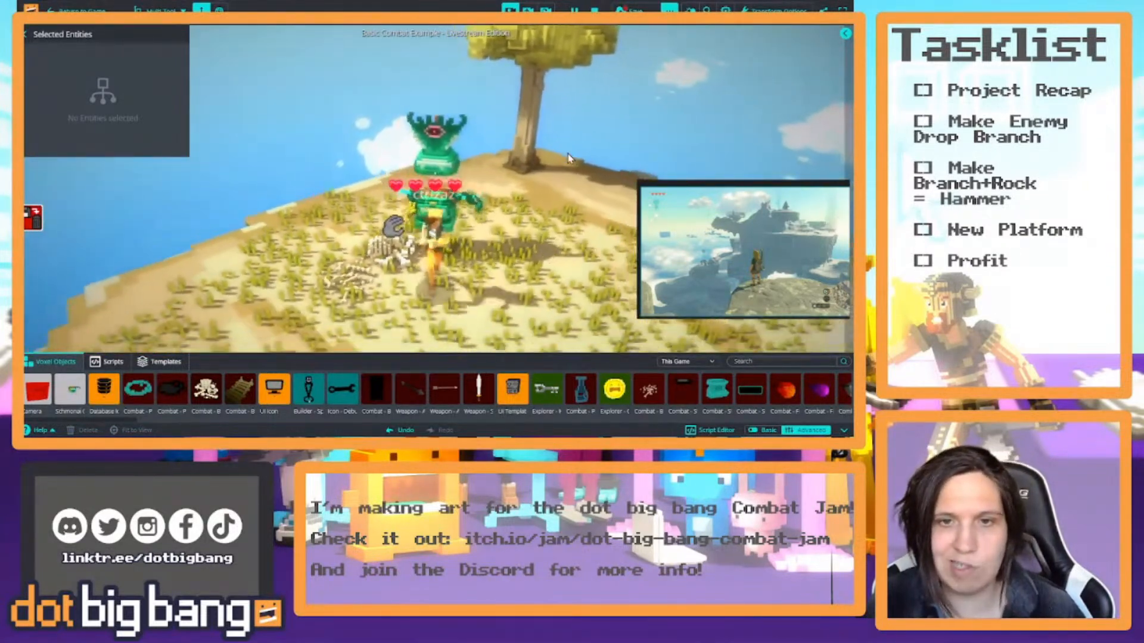
{"action": "key", "text": "w"}
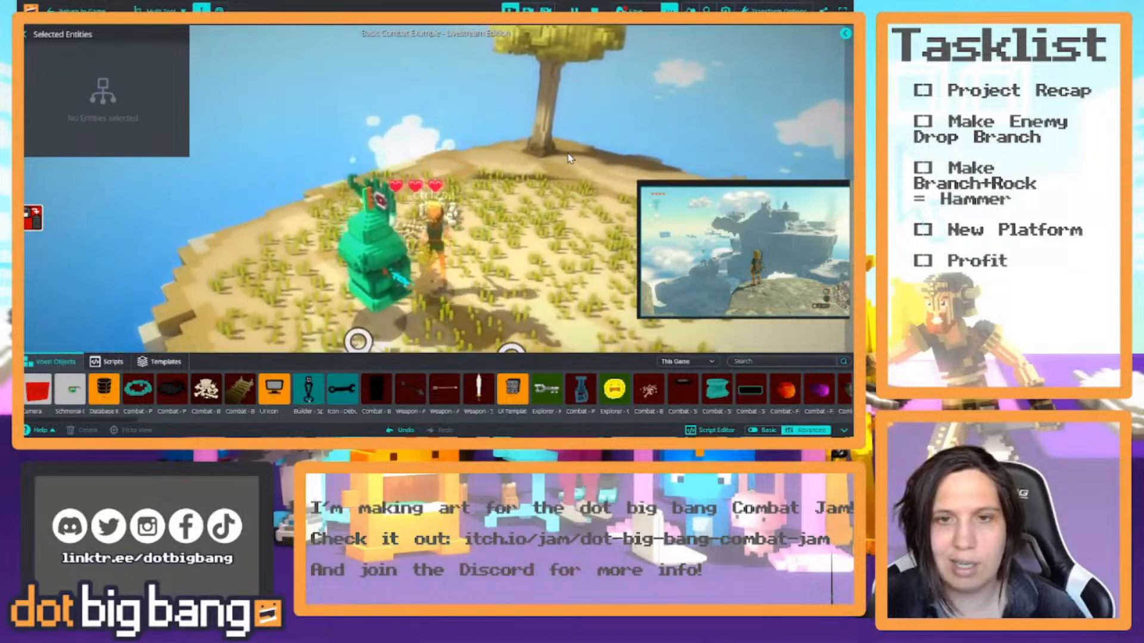
{"action": "key", "text": "s"}
{"action": "left_click", "coordinate": [568, 152]}
{"action": "key", "text": "a"}
{"action": "key", "text": "w"}
{"action": "key", "text": "a"}
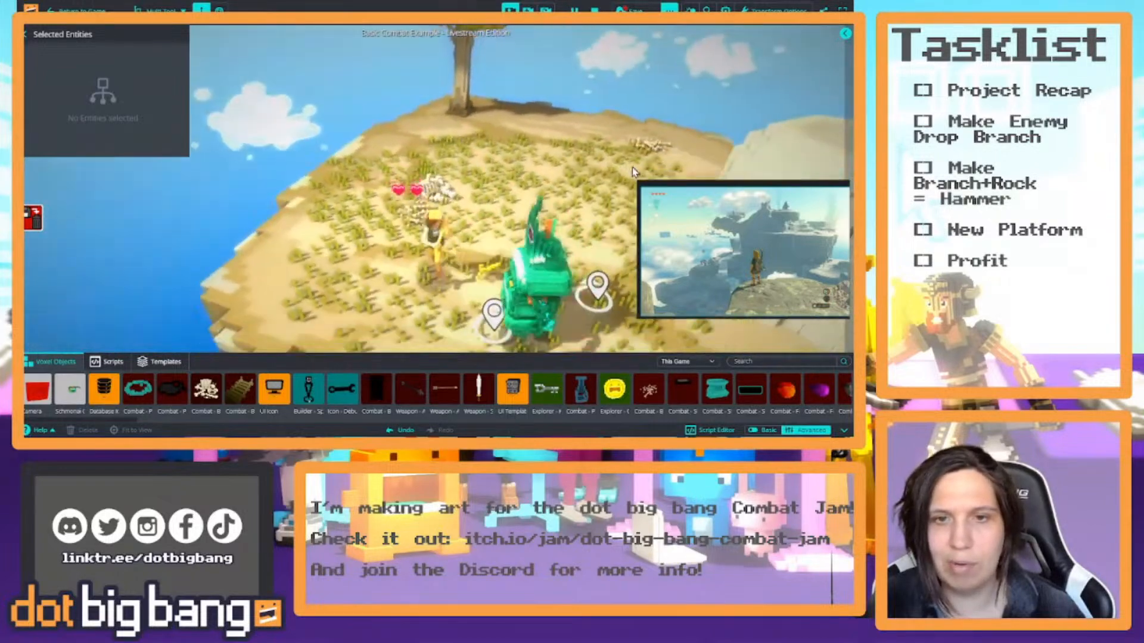
{"action": "key", "text": "w"}
{"action": "left_click", "coordinate": [635, 170]}
{"action": "key", "text": "s"}
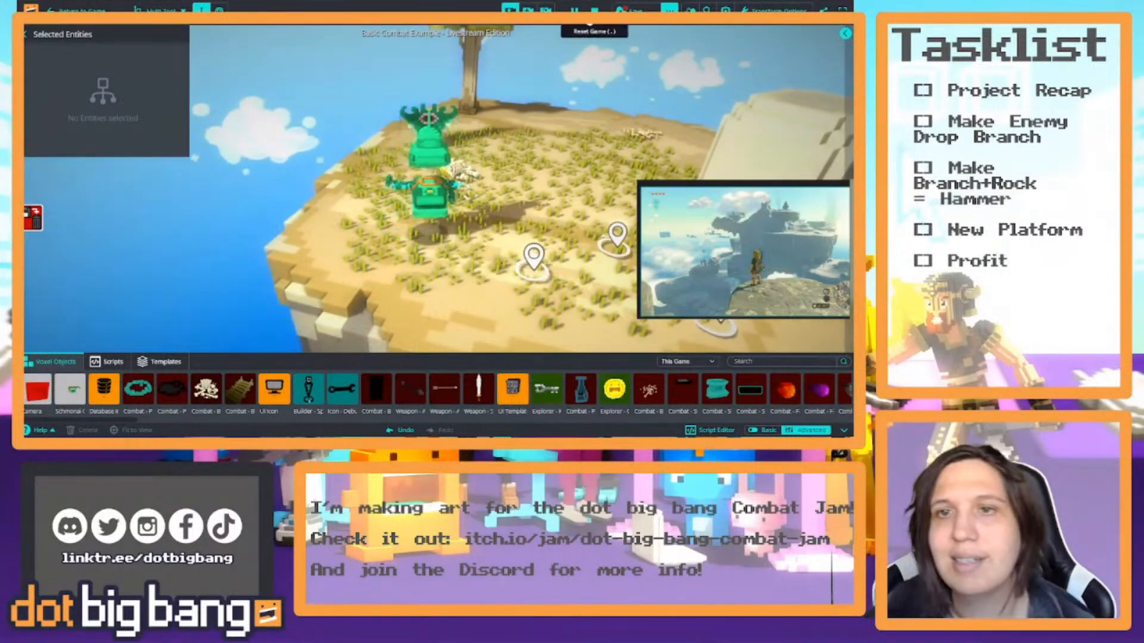
{"action": "left_click", "coordinate": [594, 10]}
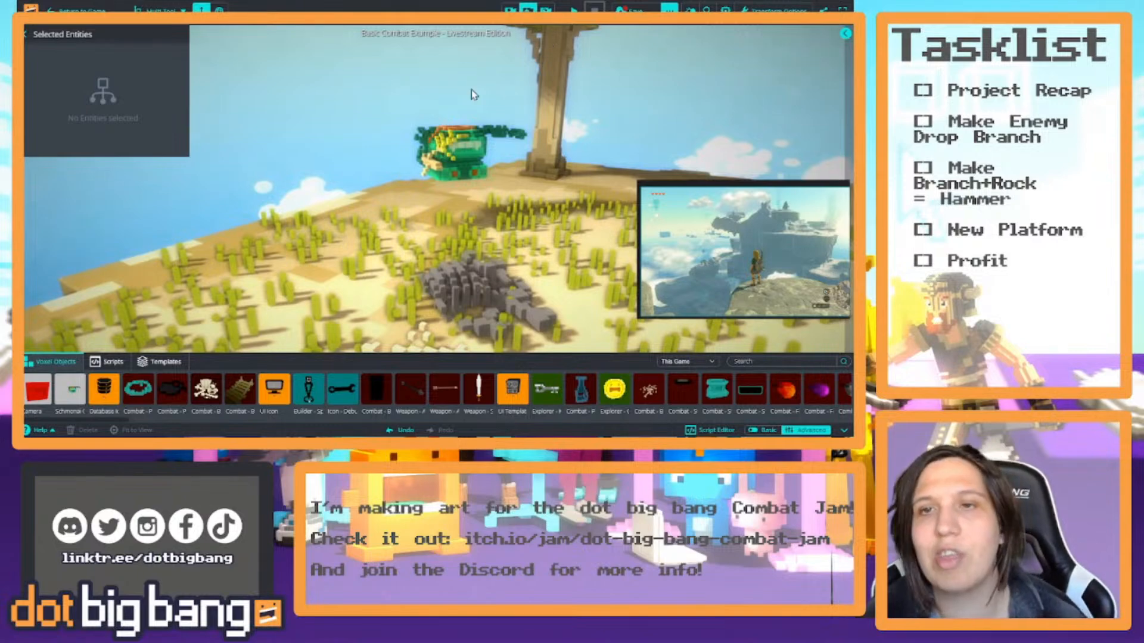
Delete the Crappy Cliff Wall next to the green checkered platform.
{"action": "right_click_drag", "start_coordinate": [300, 121], "coordinate": [379, 163]}
{"action": "key", "text": "s"}
{"action": "key", "text": "w"}
{"action": "key", "text": "d"}
{"action": "key", "text": "d"}
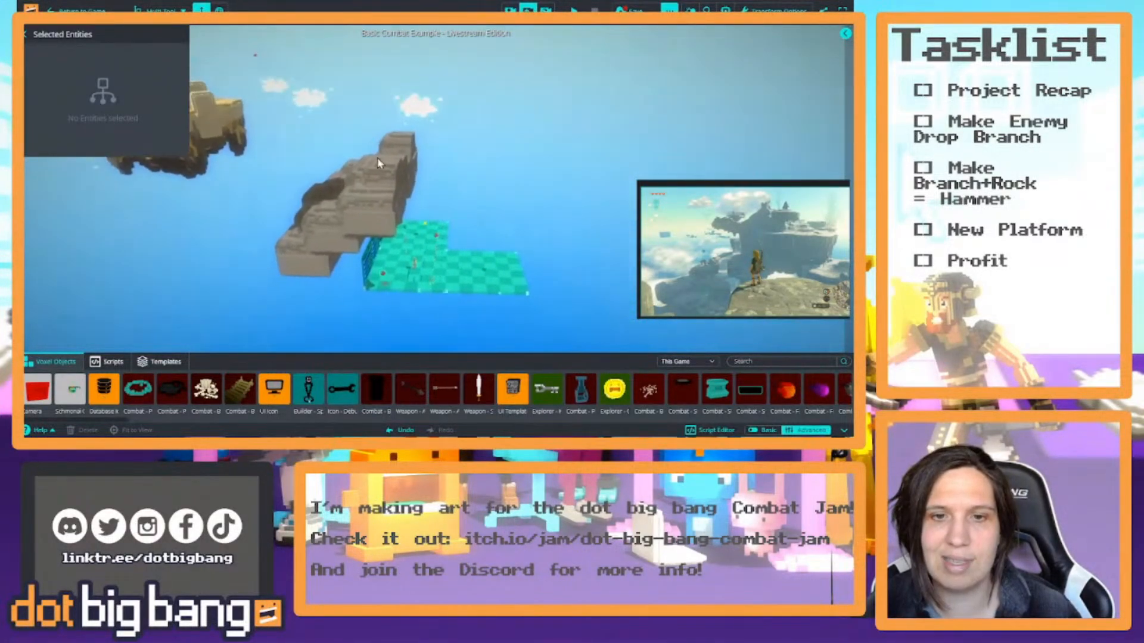
{"action": "left_click", "coordinate": [440, 286]}
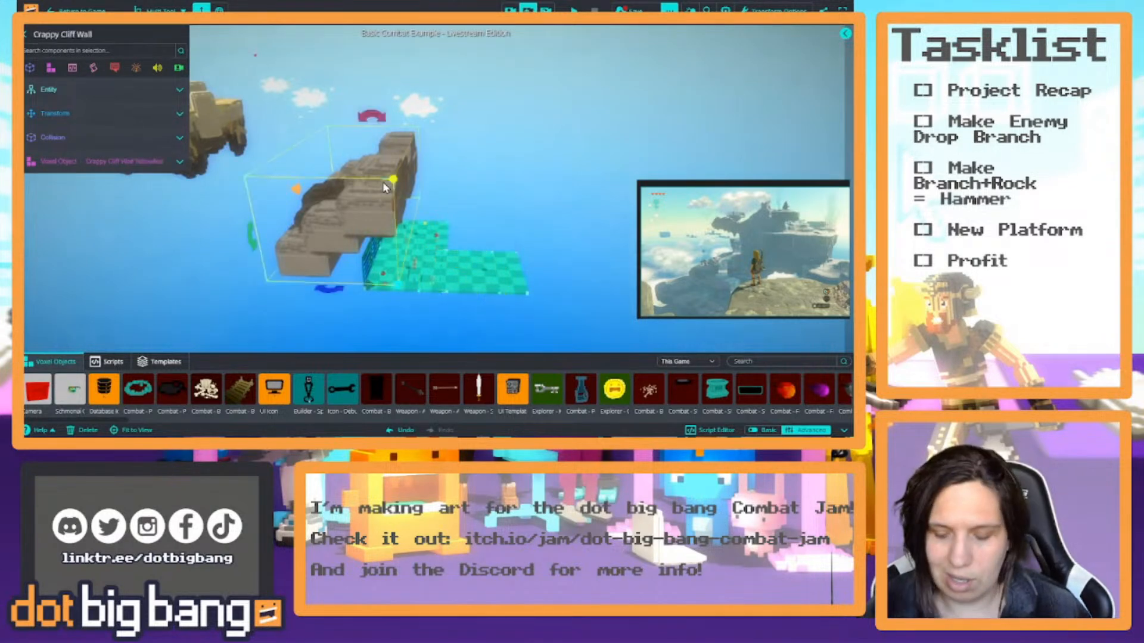
{"action": "key", "text": "Delete"}
{"action": "key", "text": "ctrl+z"}
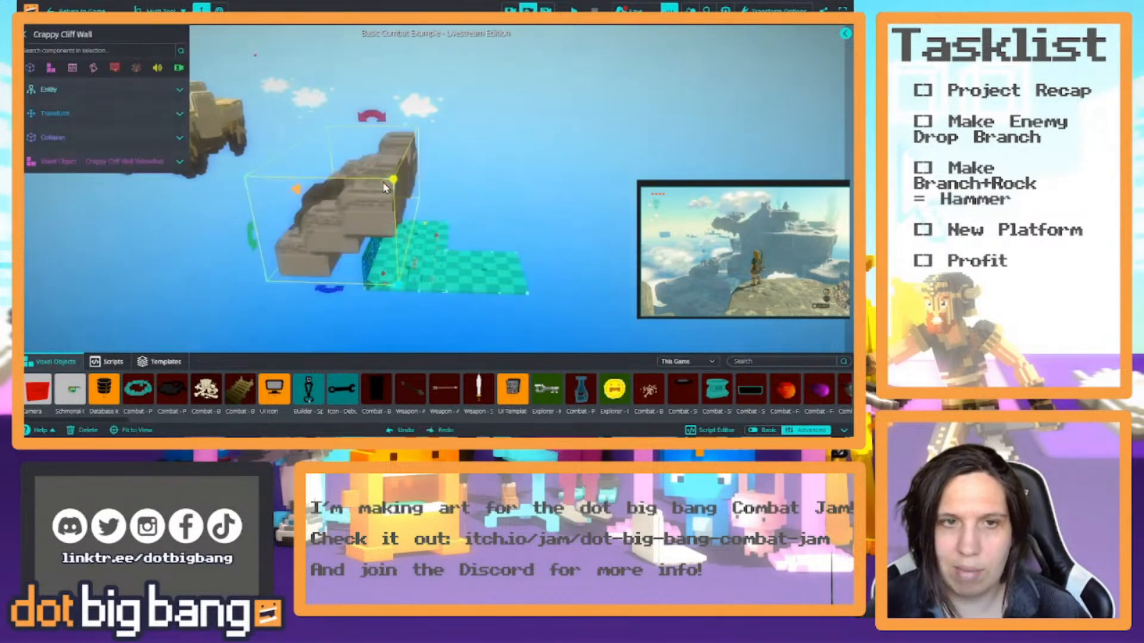
{"action": "key", "text": "Delete"}
Select the green checkered platform with everything on it and raise the group toward the floating island's height.
{"action": "left_click_drag", "start_coordinate": [350, 176], "coordinate": [585, 358]}
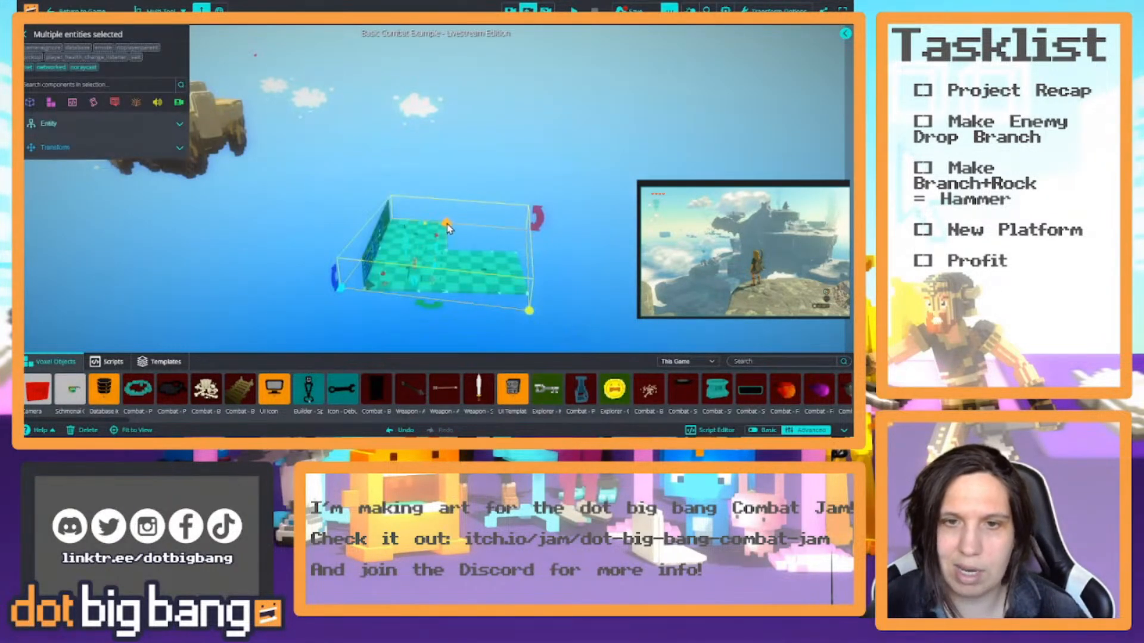
{"action": "left_click_drag", "start_coordinate": [447, 224], "coordinate": [464, 106]}
{"action": "right_click_drag", "start_coordinate": [495, 145], "coordinate": [493, 144]}
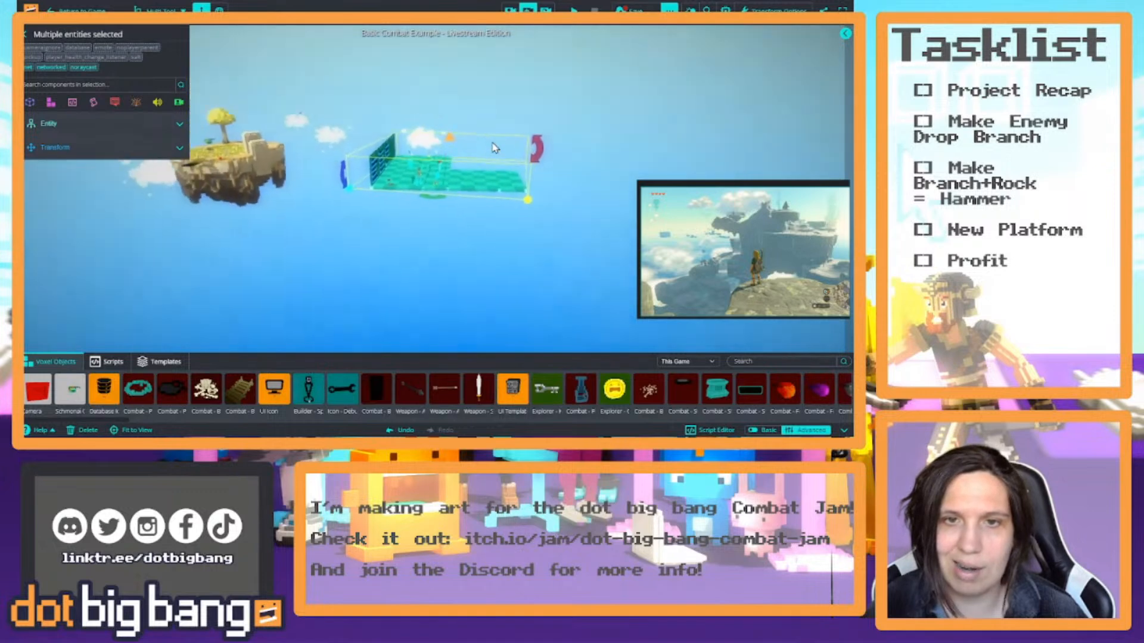
{"action": "scroll", "coordinate": [495, 148], "scroll_direction": "down", "scroll_amount": 2}
{"action": "scroll", "coordinate": [493, 149], "scroll_direction": "up", "scroll_amount": 4}
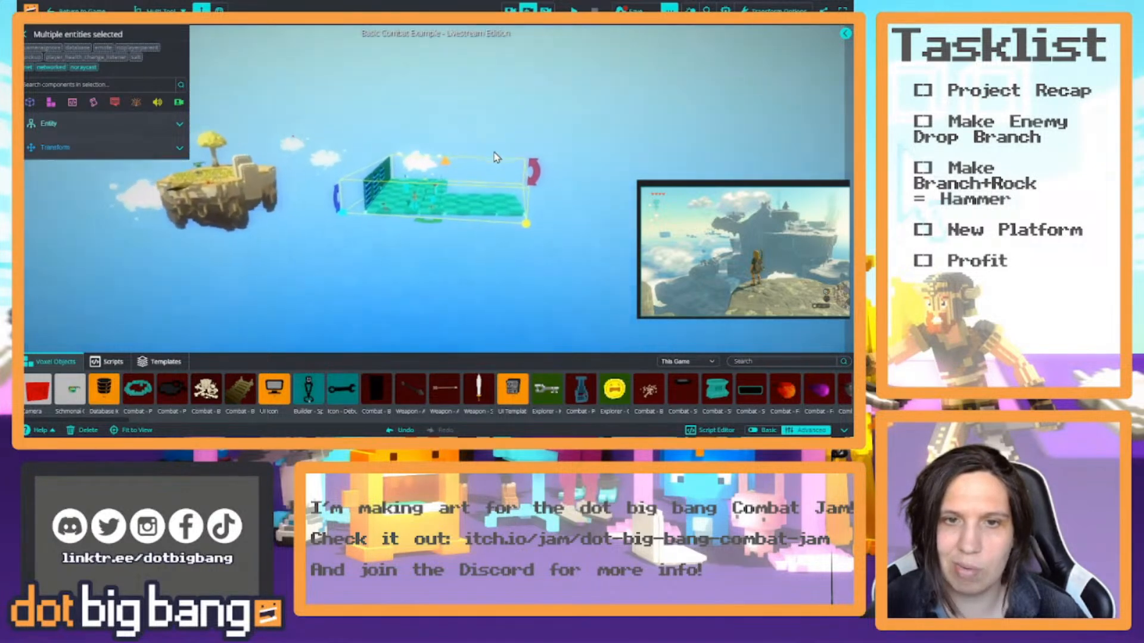
{"action": "left_click_drag", "start_coordinate": [455, 147], "coordinate": [459, 116]}
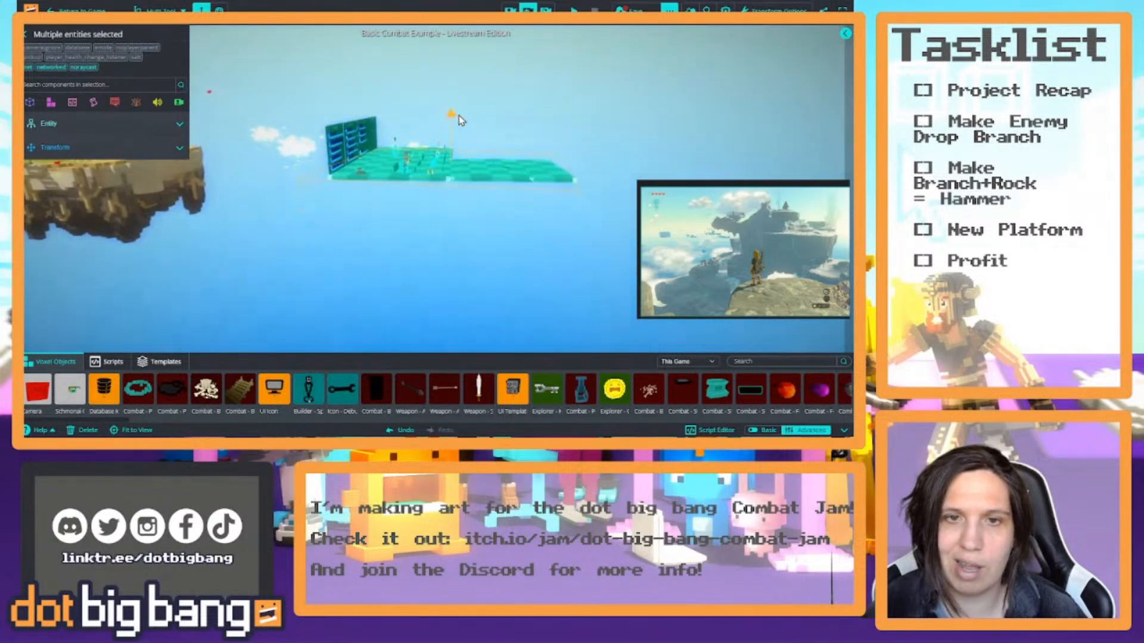
Check the selected platform group's height against the floating island and raise the group a little more.
{"action": "right_click_drag", "start_coordinate": [377, 204], "coordinate": [397, 203]}
{"action": "key", "text": "a"}
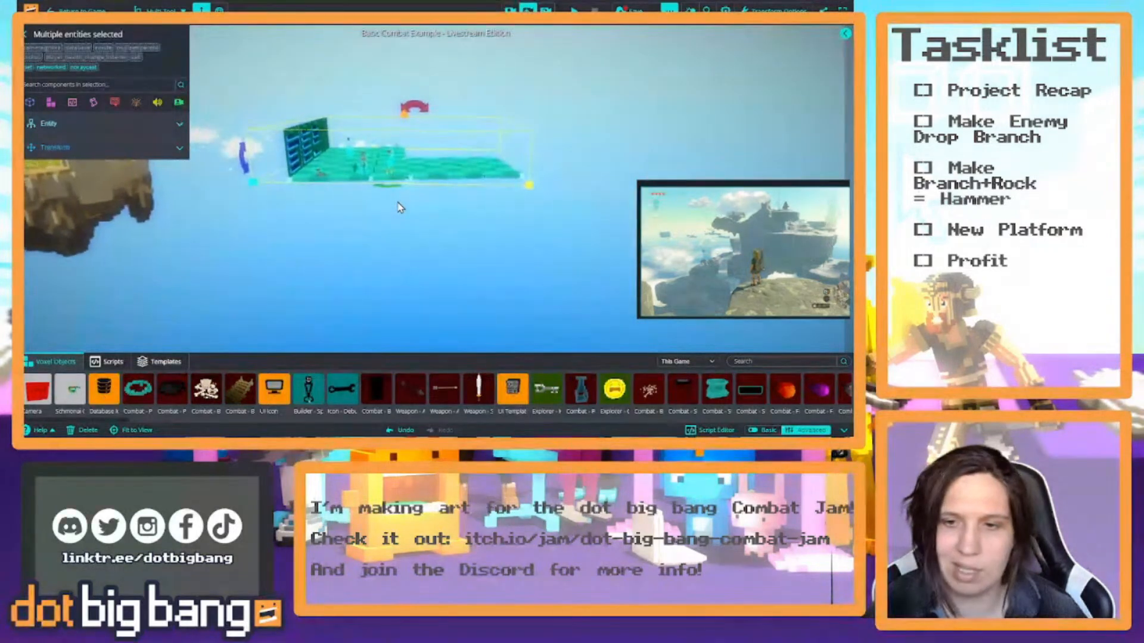
{"action": "right_click_drag", "start_coordinate": [421, 311], "coordinate": [406, 282]}
{"action": "key", "text": "w"}
{"action": "key", "text": "w"}
{"action": "key", "text": "s"}
{"action": "left_click_drag", "start_coordinate": [488, 189], "coordinate": [490, 174]}
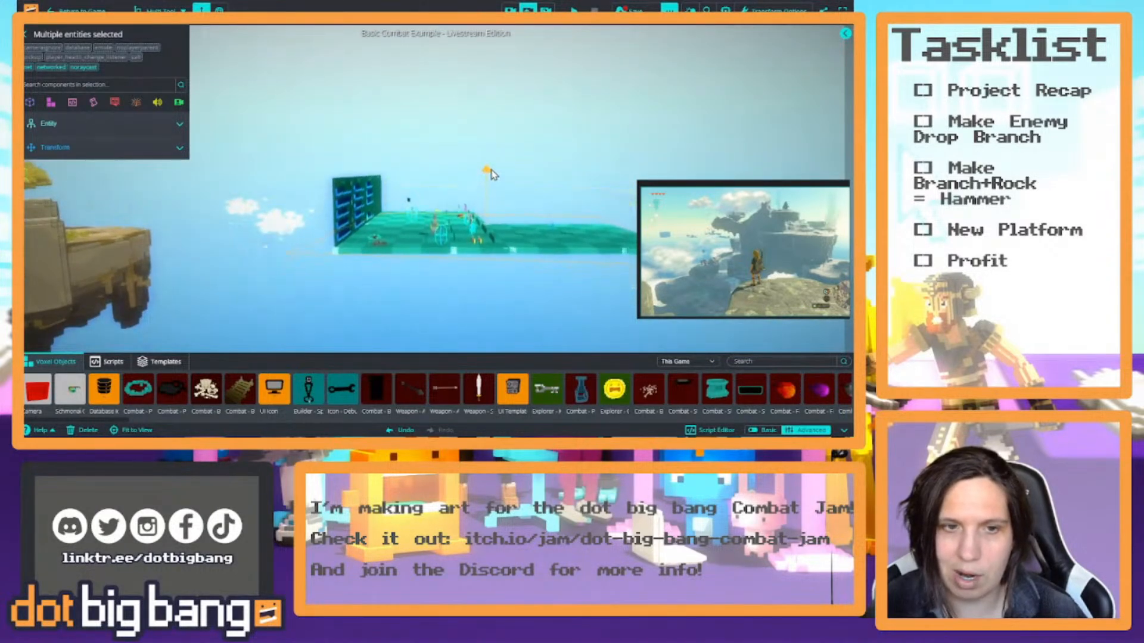
Reselect the platform with its contents, try to raise it further, undo that move and clear the selection.
{"action": "right_click_drag", "start_coordinate": [386, 273], "coordinate": [295, 147]}
{"action": "left_click", "coordinate": [306, 297]}
{"action": "left_click_drag", "start_coordinate": [295, 147], "coordinate": [635, 283]}
{"action": "left_click_drag", "start_coordinate": [403, 151], "coordinate": [407, 113]}
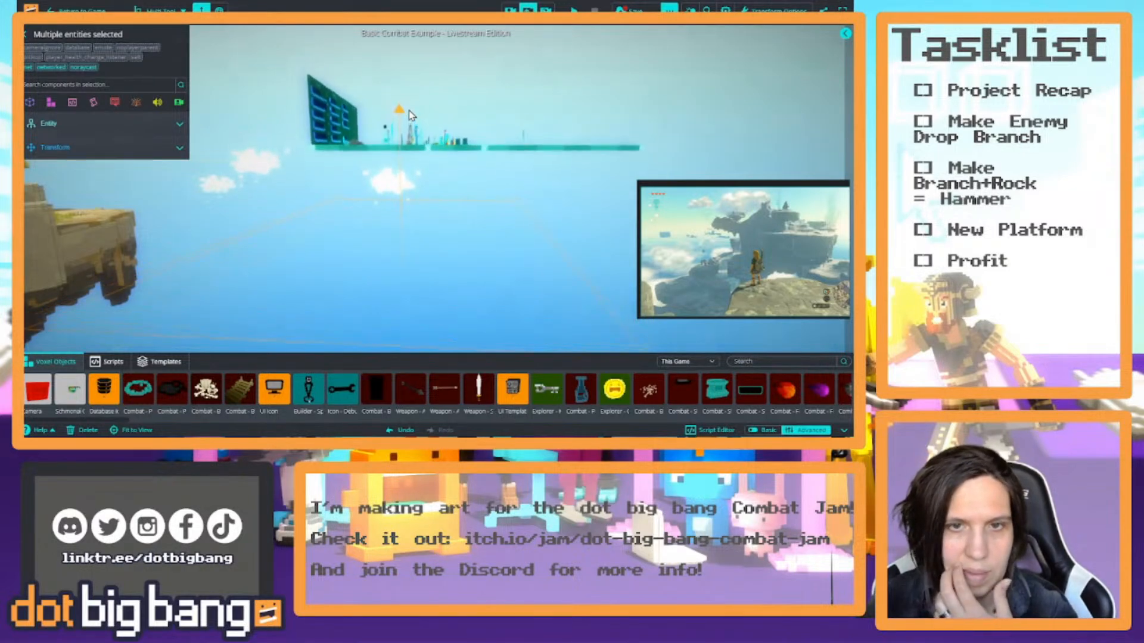
{"action": "key", "text": "ctrl+z"}
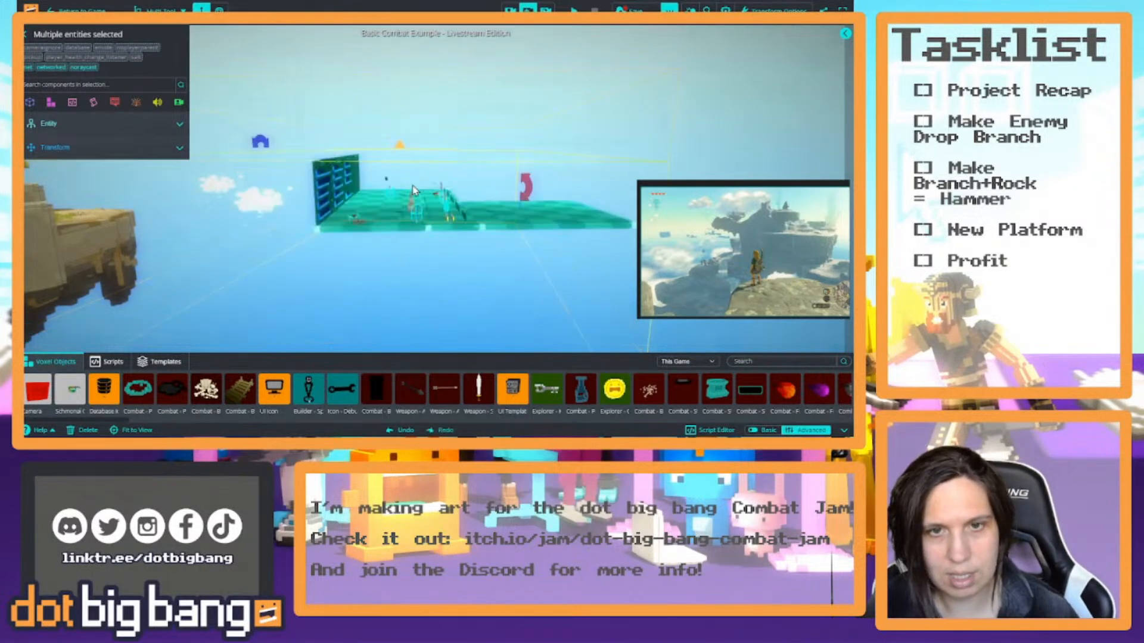
{"action": "left_click", "coordinate": [376, 276]}
{"action": "right_click_drag", "start_coordinate": [375, 276], "coordinate": [193, 320]}
{"action": "key", "text": "s"}
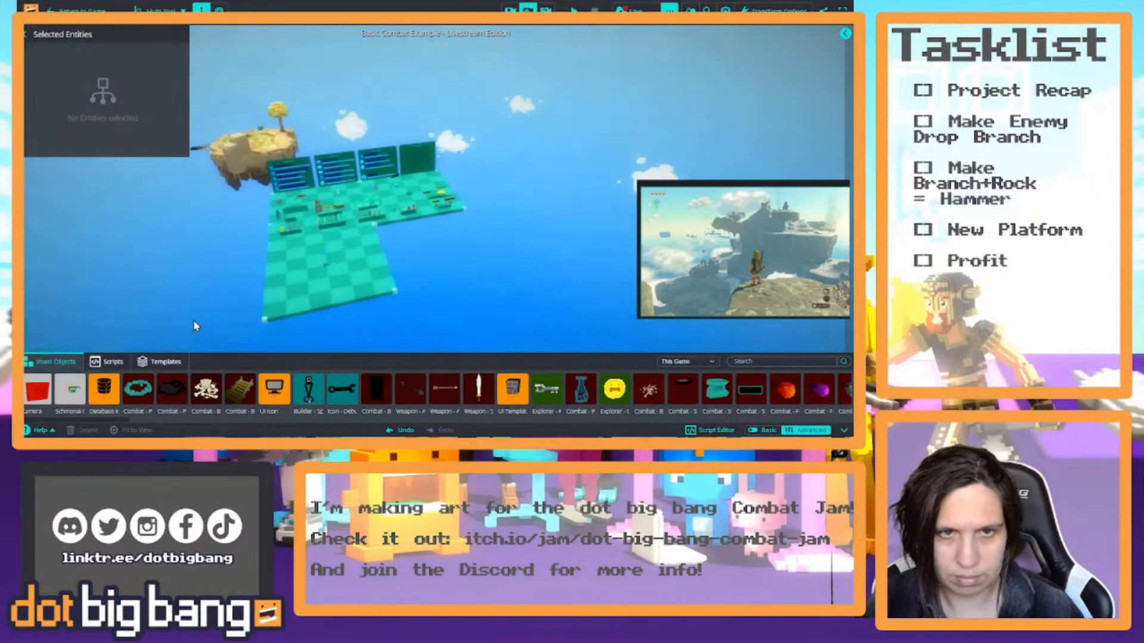
{"action": "right_click_drag", "start_coordinate": [332, 196], "coordinate": [317, 314]}
{"action": "key", "text": "w"}
{"action": "key", "text": "s"}
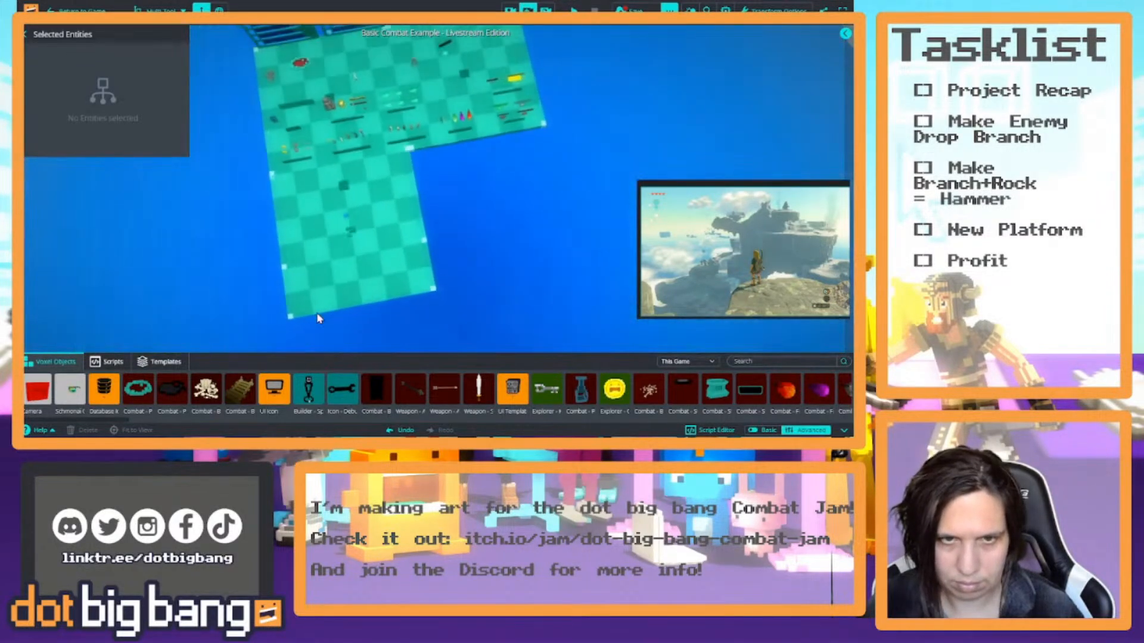
{"action": "left_click_drag", "start_coordinate": [322, 106], "coordinate": [578, 300]}
{"action": "right_click_drag", "start_coordinate": [578, 299], "coordinate": [531, 291]}
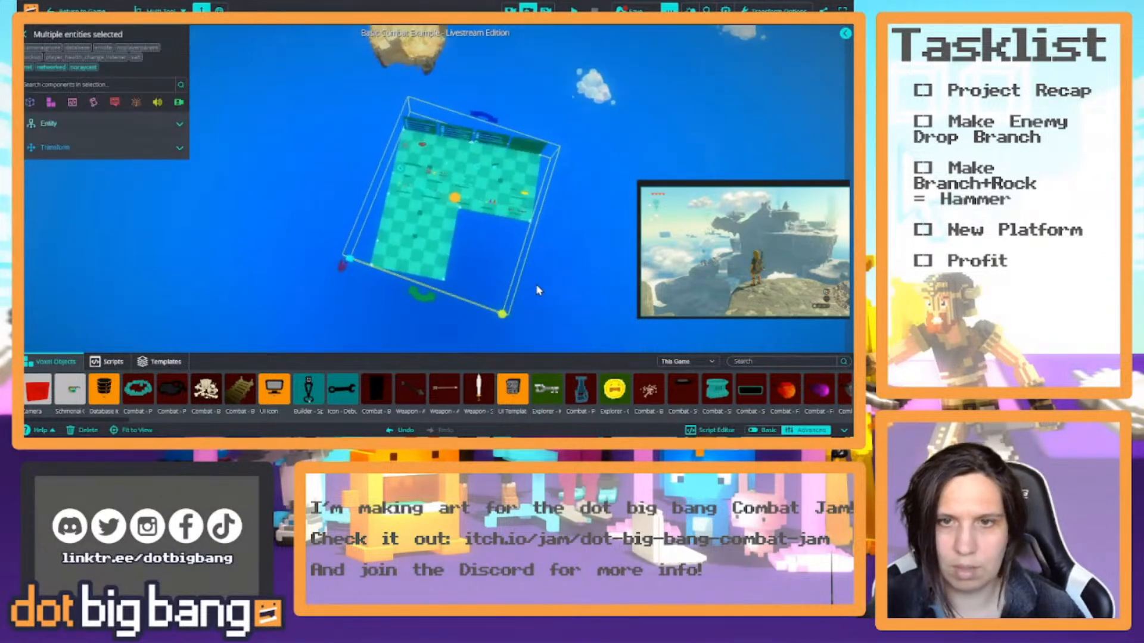
{"action": "left_click_drag", "start_coordinate": [378, 99], "coordinate": [597, 361]}
{"action": "left_click_drag", "start_coordinate": [361, 101], "coordinate": [579, 335]}
{"action": "right_click_drag", "start_coordinate": [578, 335], "coordinate": [632, 267]}
{"action": "left_click", "coordinate": [567, 290]}
{"action": "right_click_drag", "start_coordinate": [568, 290], "coordinate": [540, 360]}
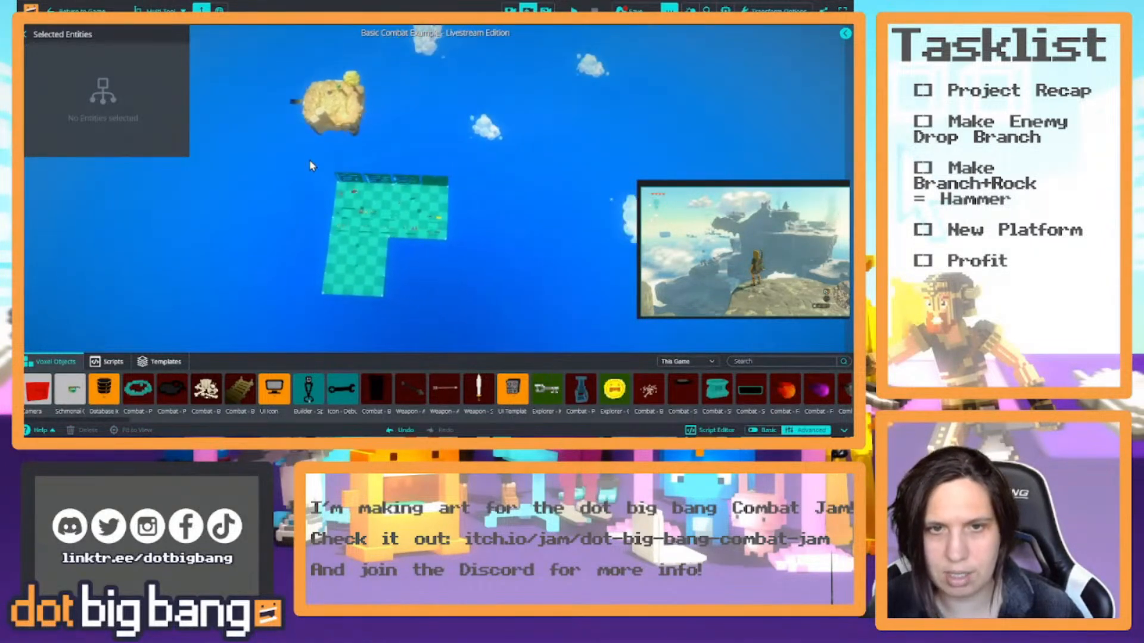
Select the L-shaped green checkered platform together with everything standing on it.
{"action": "left_click_drag", "start_coordinate": [310, 166], "coordinate": [486, 336]}
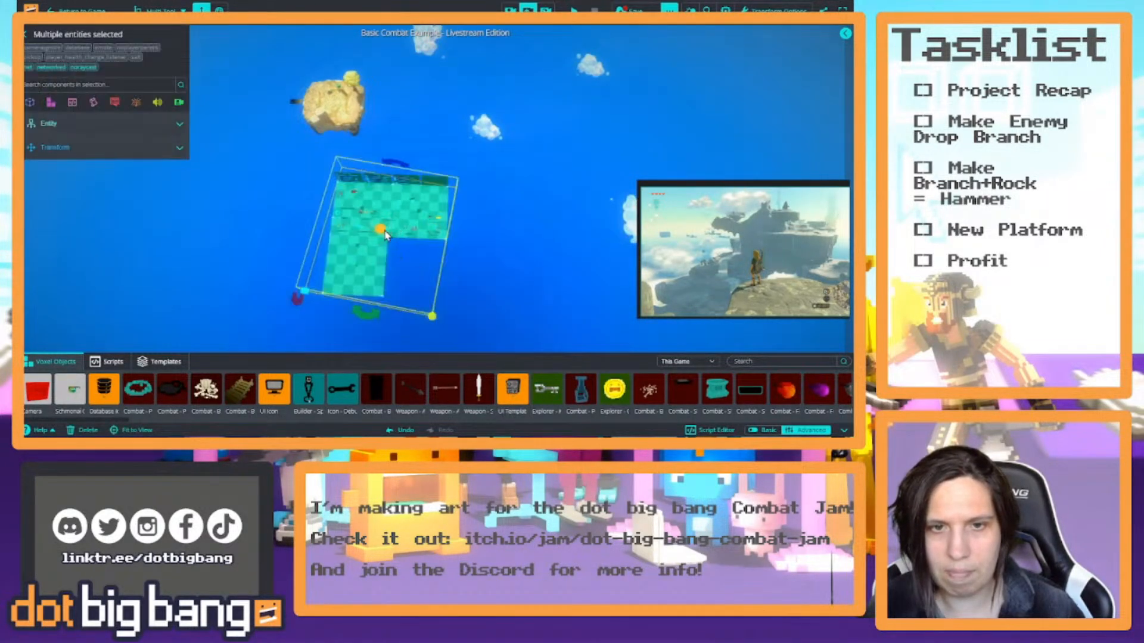
{"action": "key", "text": "q"}
{"action": "right_click_drag", "start_coordinate": [376, 200], "coordinate": [333, 181]}
{"action": "key", "text": "w"}
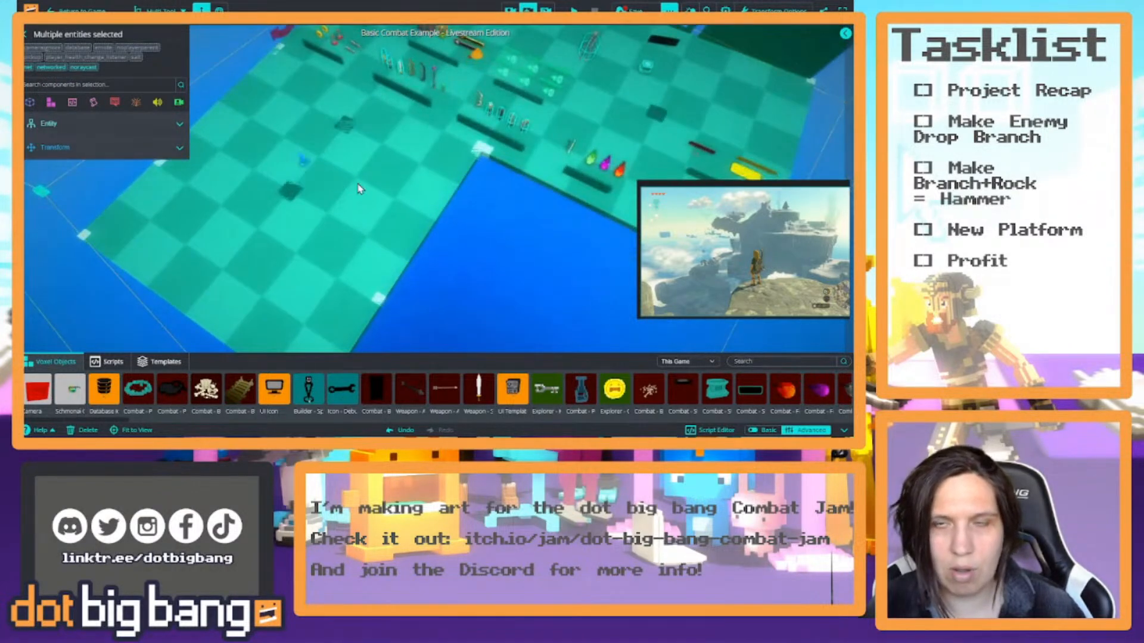
Playtest the game, run the character from the floating island onto the green checkered platform and clear the selection.
{"action": "left_click", "coordinate": [574, 11]}
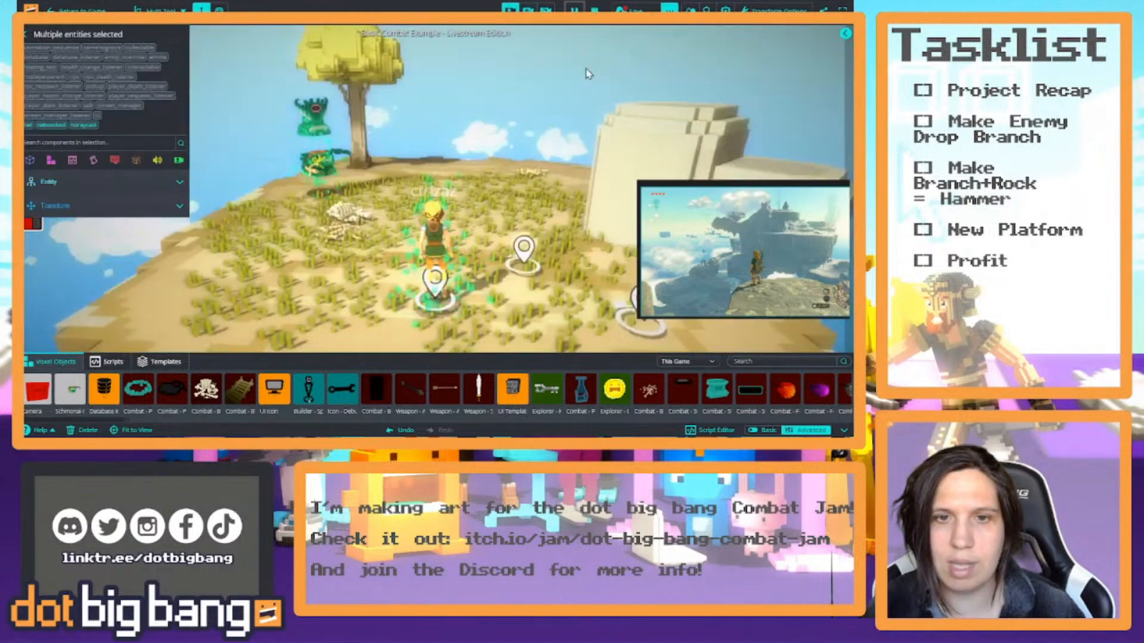
{"action": "key", "text": "w"}
{"action": "right_click_drag", "start_coordinate": [421, 208], "coordinate": [494, 241]}
{"action": "key", "text": "w"}
{"action": "left_click", "coordinate": [465, 206]}
{"action": "key", "text": "s"}
{"action": "key", "text": "w"}
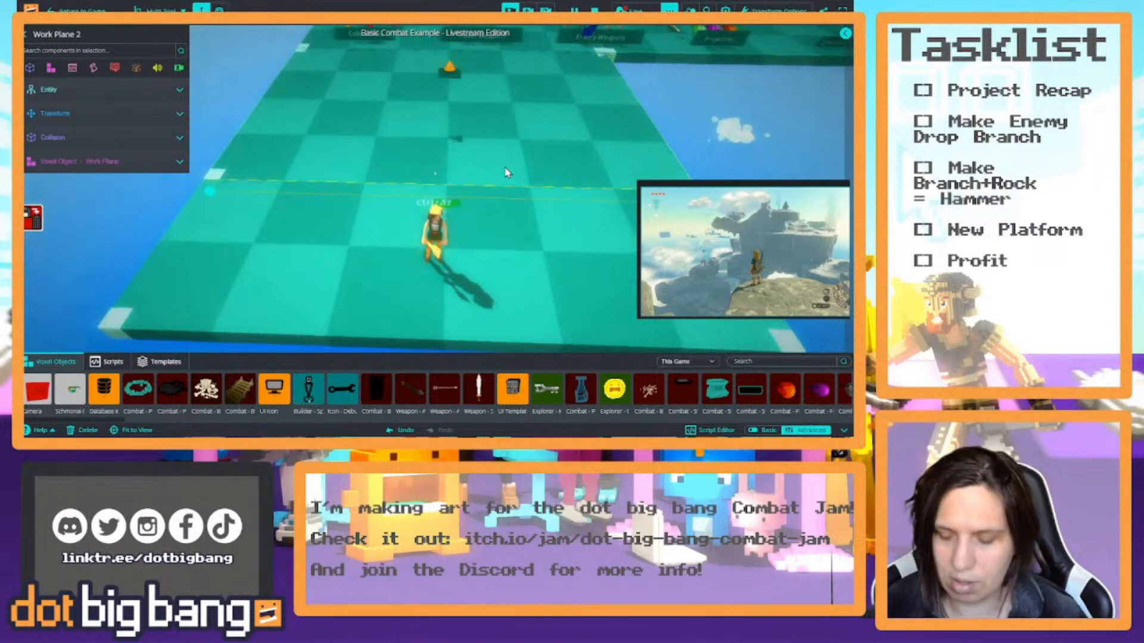
{"action": "key", "text": "Escape"}
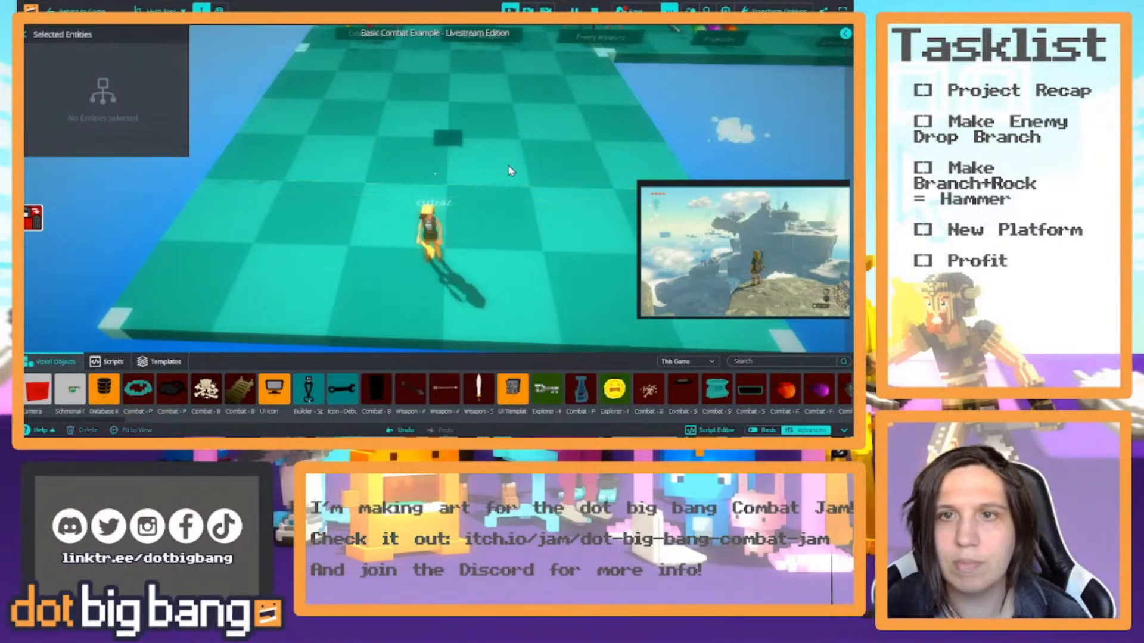
Walk the character around the checkered platform to inspect its template displays, and stop the playtest.
{"action": "key", "text": "w"}
{"action": "right_click_drag", "start_coordinate": [511, 171], "coordinate": [542, 108]}
{"action": "key", "text": "s"}
{"action": "key", "text": "w"}
{"action": "key", "text": "s"}
{"action": "key", "text": "w"}
{"action": "left_click", "coordinate": [601, 132]}
{"action": "key", "text": "s"}
{"action": "key", "text": "s"}
{"action": "left_click", "coordinate": [594, 9]}
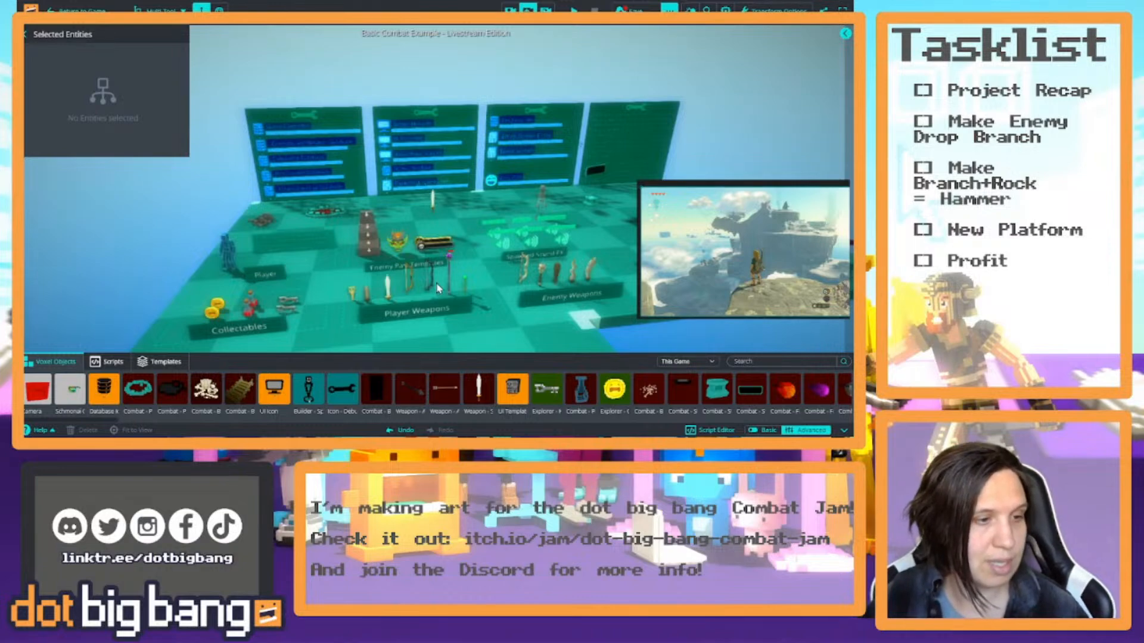
Restart the playtest and examine the floating island around the spawn points, tree and rock from several angles.
{"action": "right_click_drag", "start_coordinate": [438, 288], "coordinate": [490, 274]}
{"action": "scroll", "coordinate": [472, 279], "scroll_direction": "down", "scroll_amount": 3}
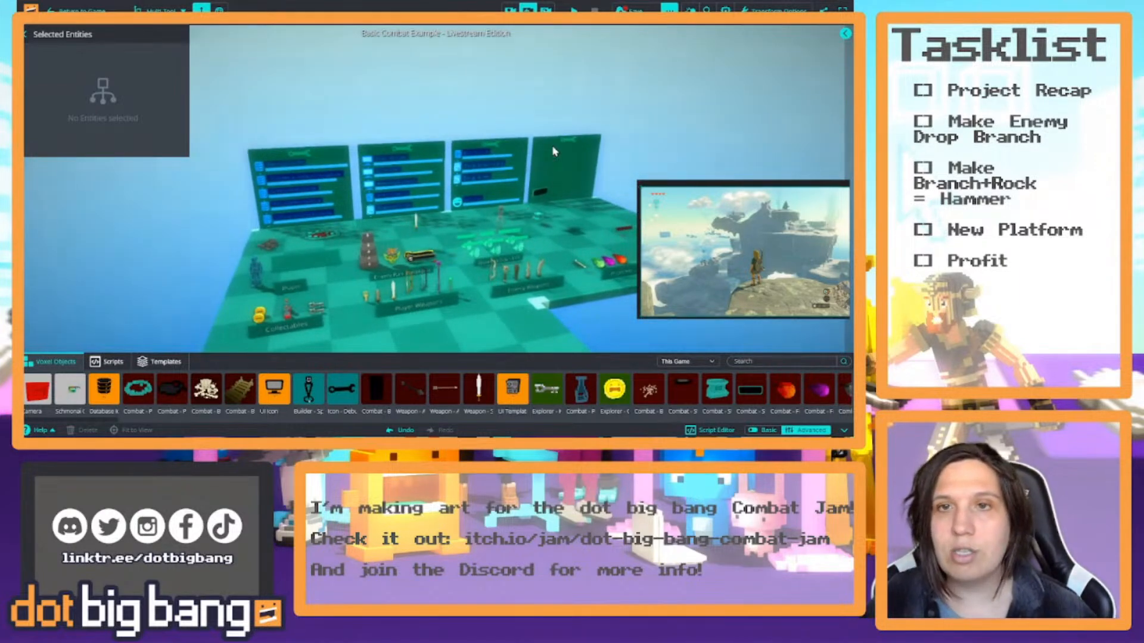
{"action": "left_click", "coordinate": [581, 8]}
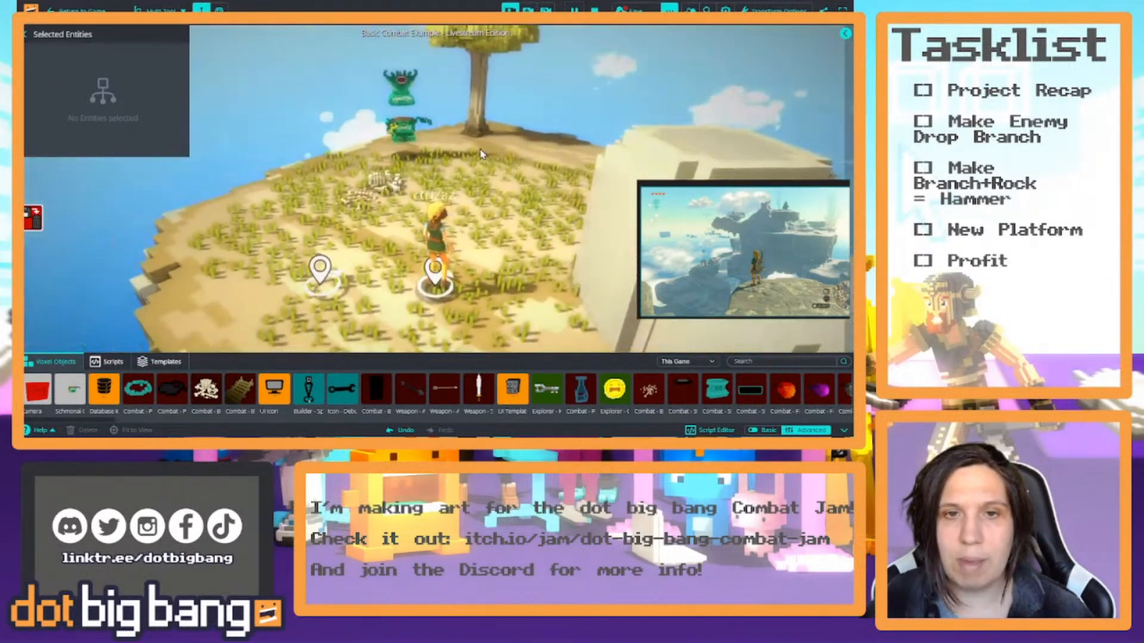
{"action": "right_click_drag", "start_coordinate": [525, 157], "coordinate": [749, 111]}
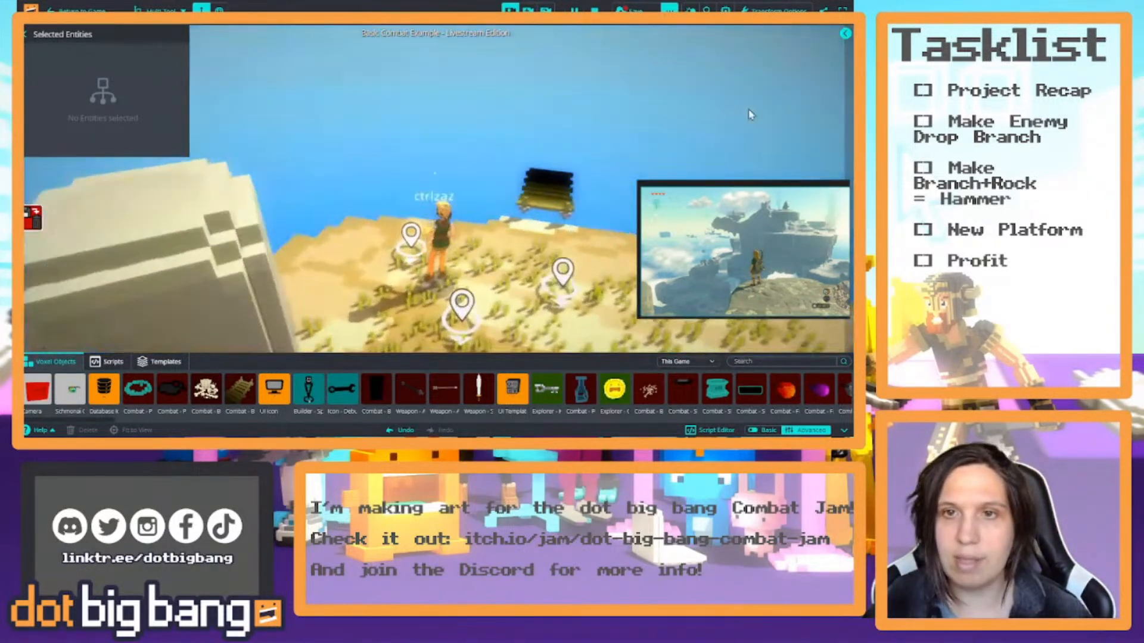
{"action": "right_click_drag", "start_coordinate": [525, 259], "coordinate": [387, 196]}
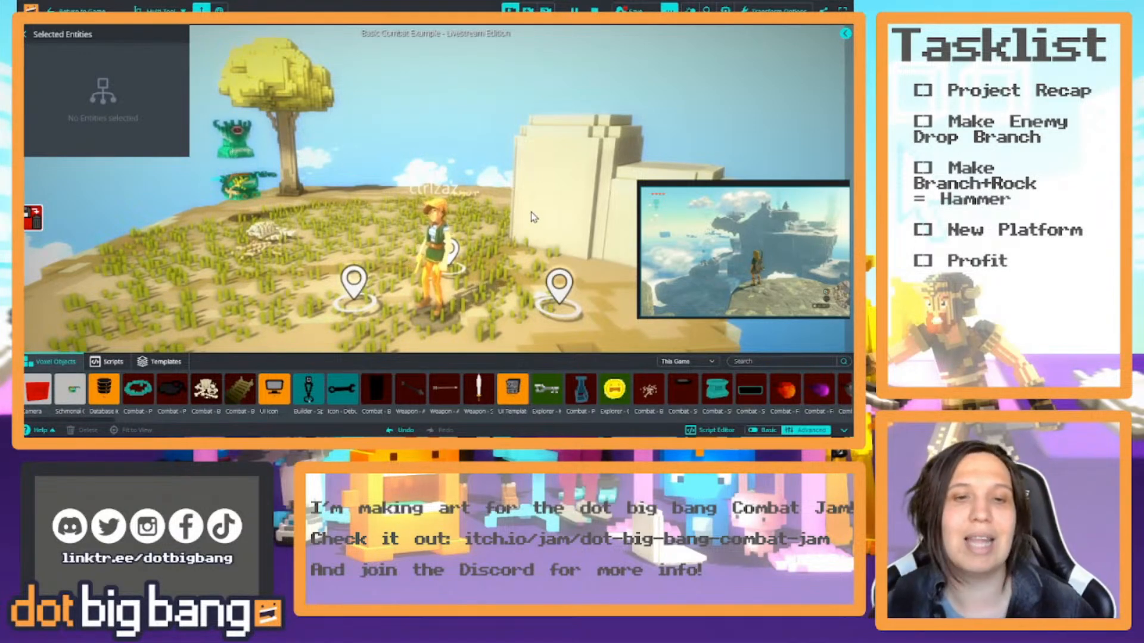
{"action": "right_click_drag", "start_coordinate": [534, 218], "coordinate": [483, 233]}
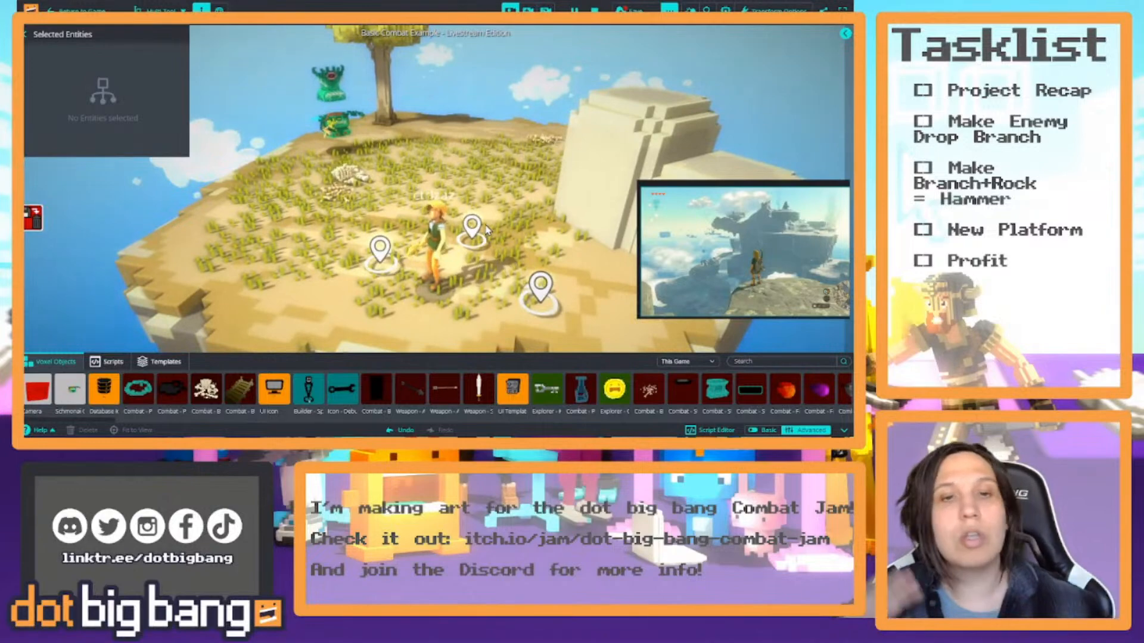
{"action": "right_click_drag", "start_coordinate": [492, 225], "coordinate": [548, 205]}
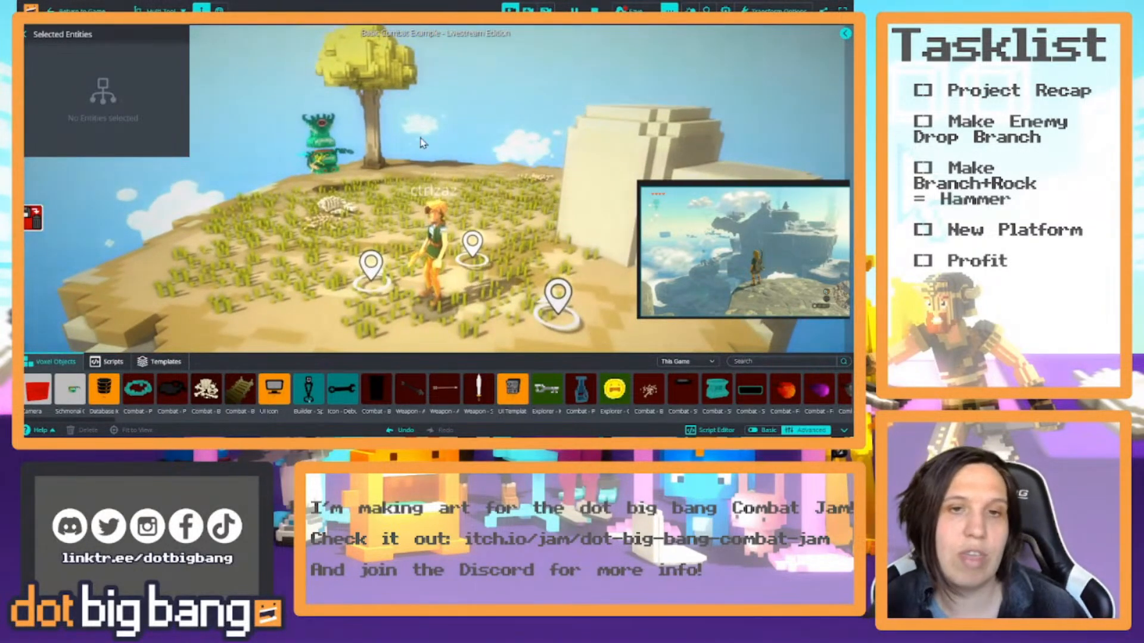
{"action": "left_click_drag", "start_coordinate": [273, 114], "coordinate": [442, 169]}
{"action": "left_click", "coordinate": [485, 144]}
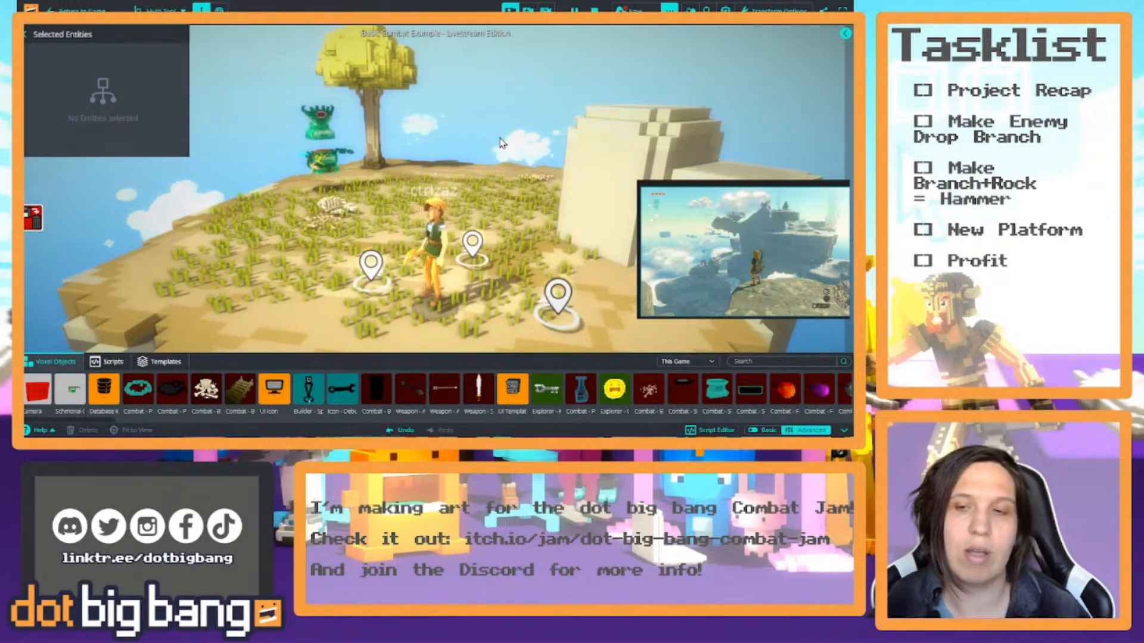
Run the character from the floating island across the checkered platform to the Enemy Part Templates display.
{"action": "right_click_drag", "start_coordinate": [500, 143], "coordinate": [571, 269]}
{"action": "key", "text": "w"}
{"action": "key", "text": "w"}
{"action": "key", "text": "d"}
{"action": "key", "text": "s"}
{"action": "key", "text": "w"}
{"action": "key", "text": "s"}
{"action": "key", "text": "a"}
{"action": "key", "text": "a"}
{"action": "key", "text": "w"}
{"action": "key", "text": "s"}
{"action": "key", "text": "w"}
{"action": "key", "text": "d"}
{"action": "key", "text": "w"}
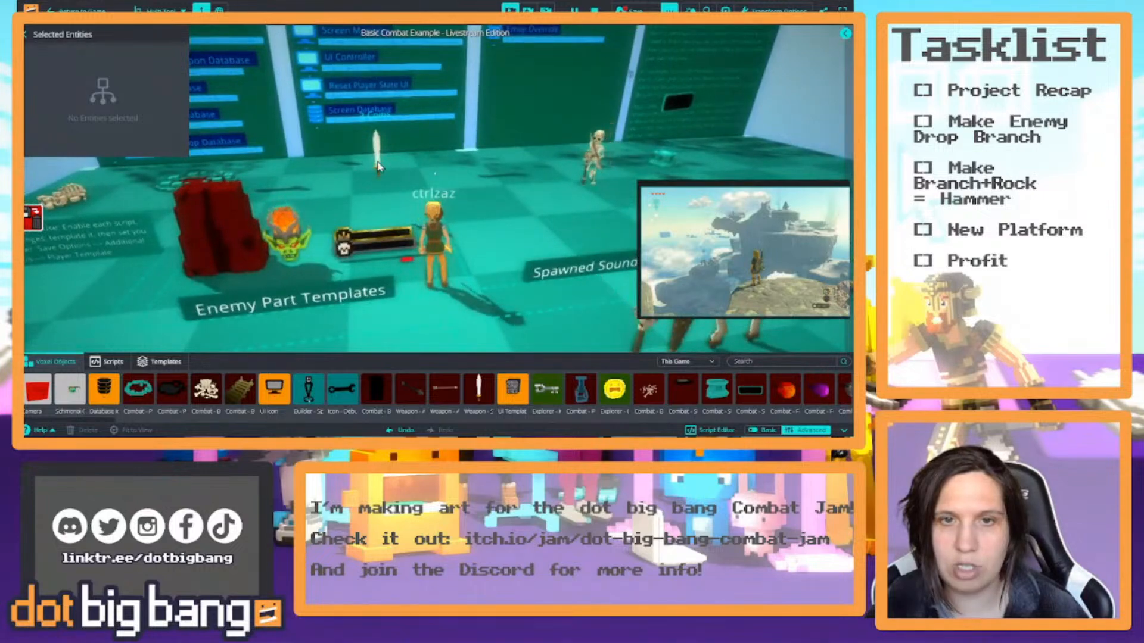
Move the Weapon - Sword with Ruby onto the small green pedestal near the help board, and stop the playtest.
{"action": "left_click_drag", "start_coordinate": [377, 167], "coordinate": [672, 144]}
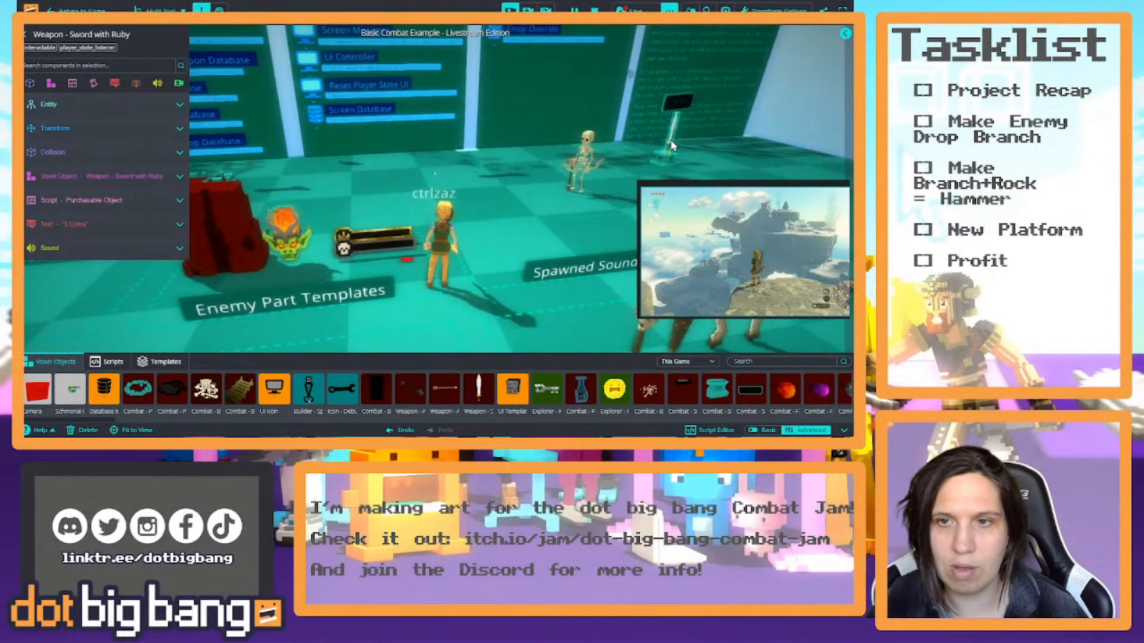
{"action": "key", "text": "w"}
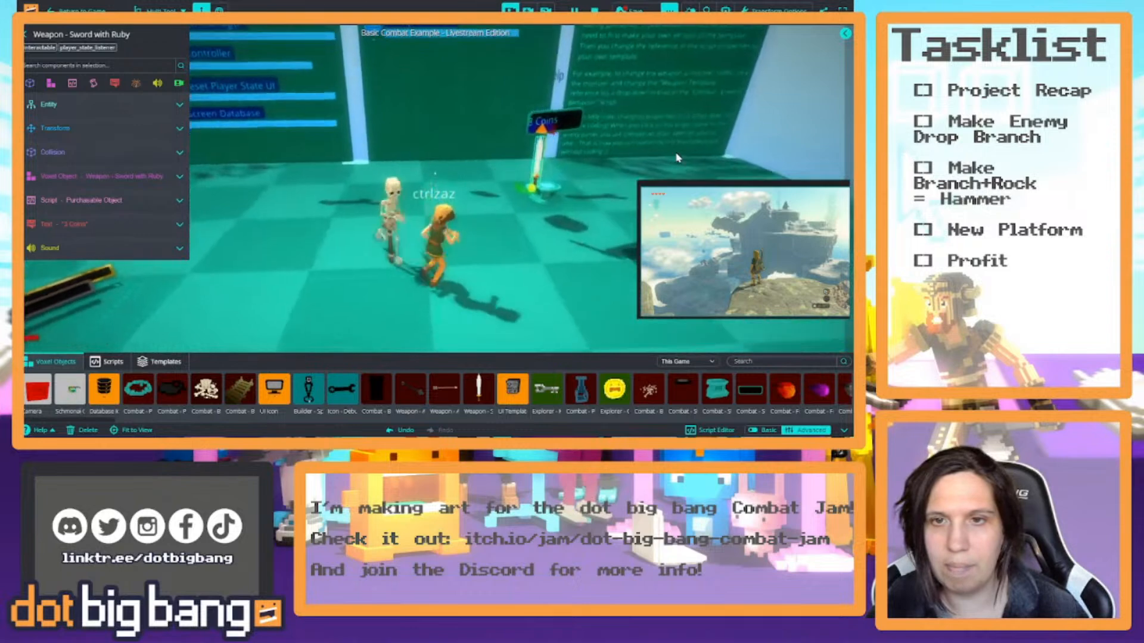
{"action": "key", "text": "s"}
{"action": "left_click_drag", "start_coordinate": [500, 170], "coordinate": [528, 136]}
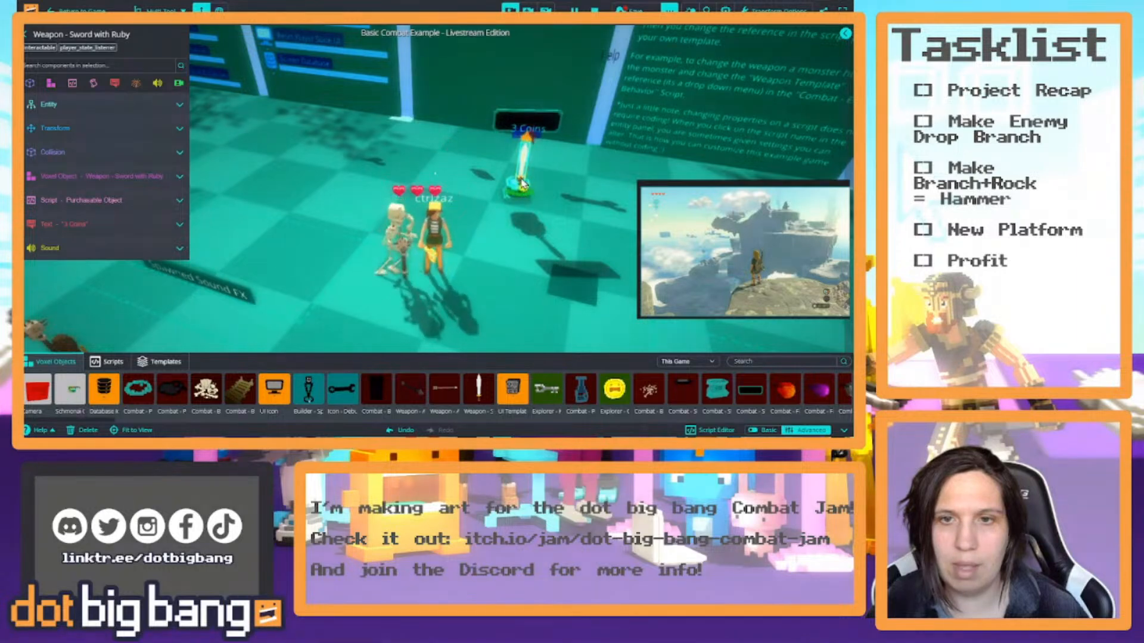
{"action": "left_click_drag", "start_coordinate": [519, 182], "coordinate": [520, 174]}
{"action": "right_click_drag", "start_coordinate": [568, 174], "coordinate": [489, 168]}
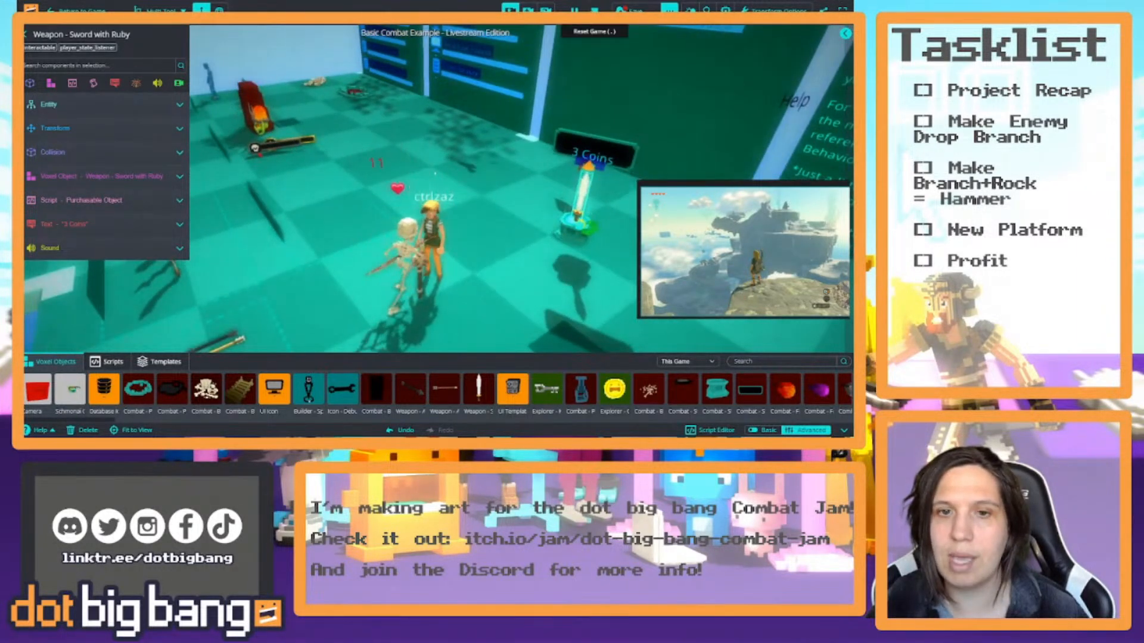
{"action": "left_click", "coordinate": [594, 10]}
Disable the Combat - Enemy Behavior script on the NPC Enemy - Skeleton among the template displays.
{"action": "right_click_drag", "start_coordinate": [551, 211], "coordinate": [503, 197]}
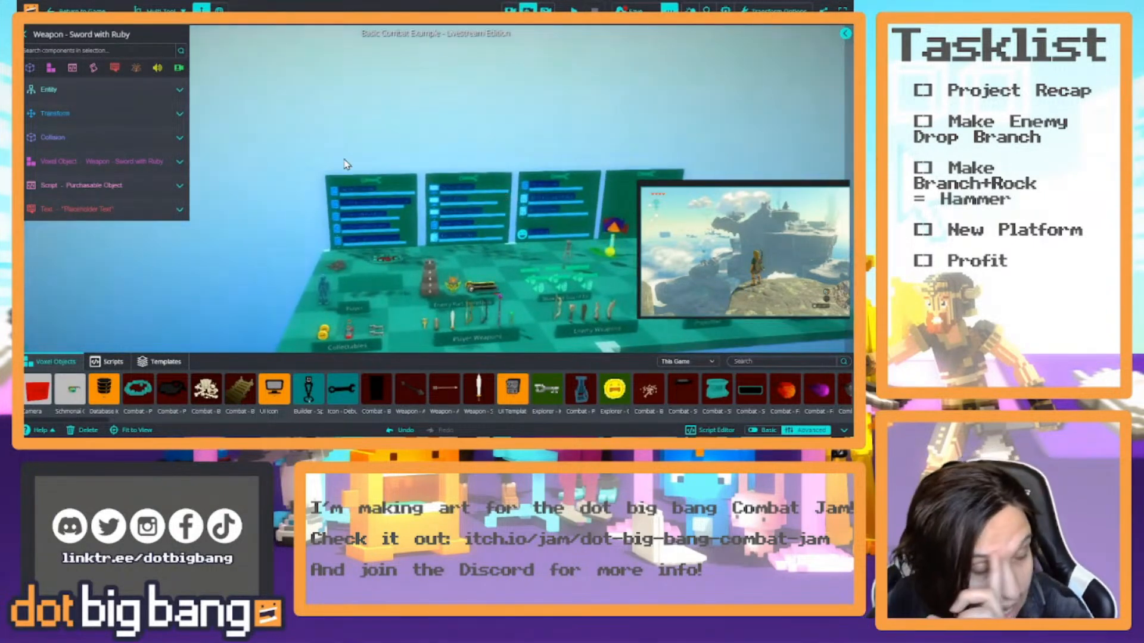
{"action": "right_click_drag", "start_coordinate": [499, 218], "coordinate": [376, 195]}
{"action": "key", "text": "w"}
{"action": "left_click", "coordinate": [331, 191]}
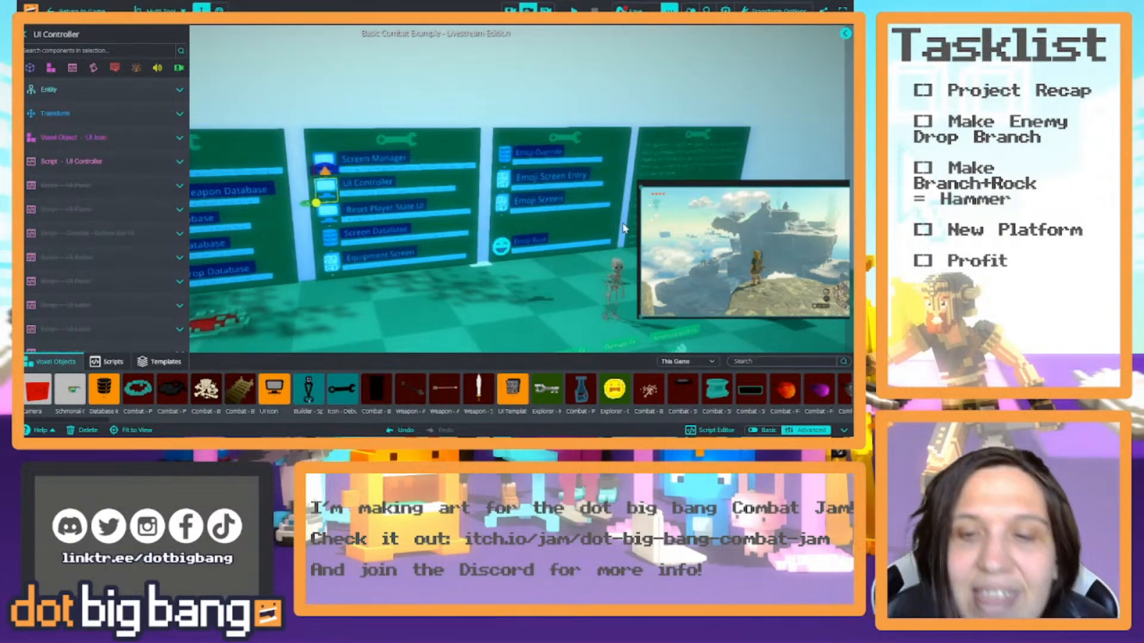
{"action": "right_click_drag", "start_coordinate": [623, 229], "coordinate": [551, 211]}
{"action": "left_click", "coordinate": [525, 208]}
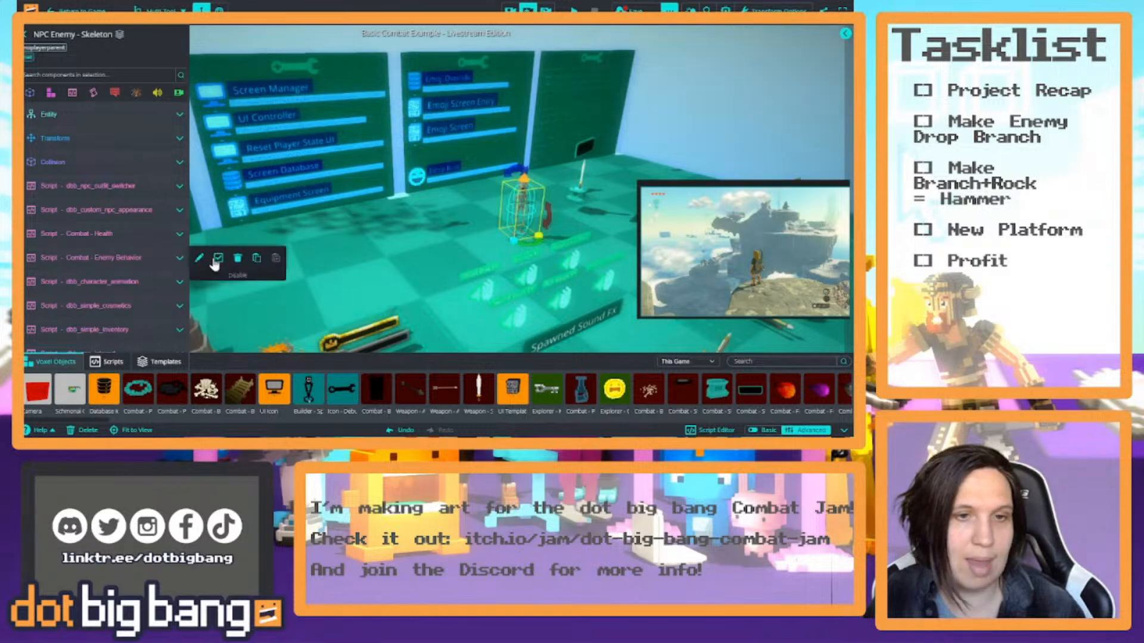
{"action": "left_click", "coordinate": [218, 259]}
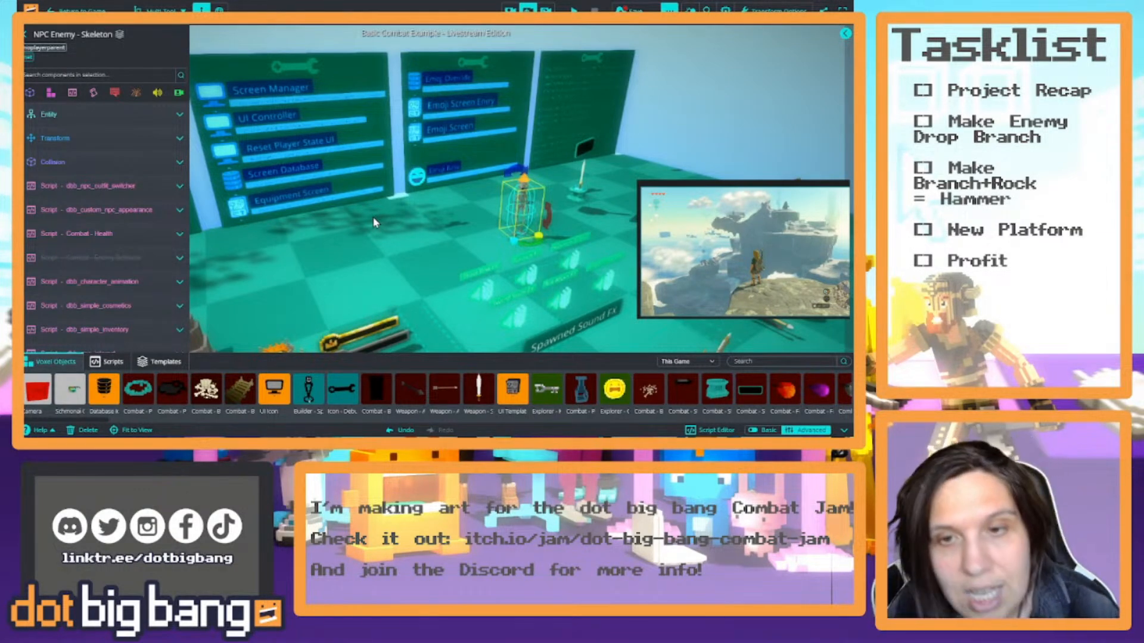
Examine the template platform's boards, sound effects, projectiles and special effects, along with the sky above and below it.
{"action": "right_click_drag", "start_coordinate": [527, 227], "coordinate": [528, 189]}
{"action": "key", "text": "w"}
{"action": "key", "text": "s"}
{"action": "right_click_drag", "start_coordinate": [382, 176], "coordinate": [319, 215]}
{"action": "key", "text": "w"}
{"action": "key", "text": "s"}
{"action": "right_click_drag", "start_coordinate": [554, 173], "coordinate": [483, 151]}
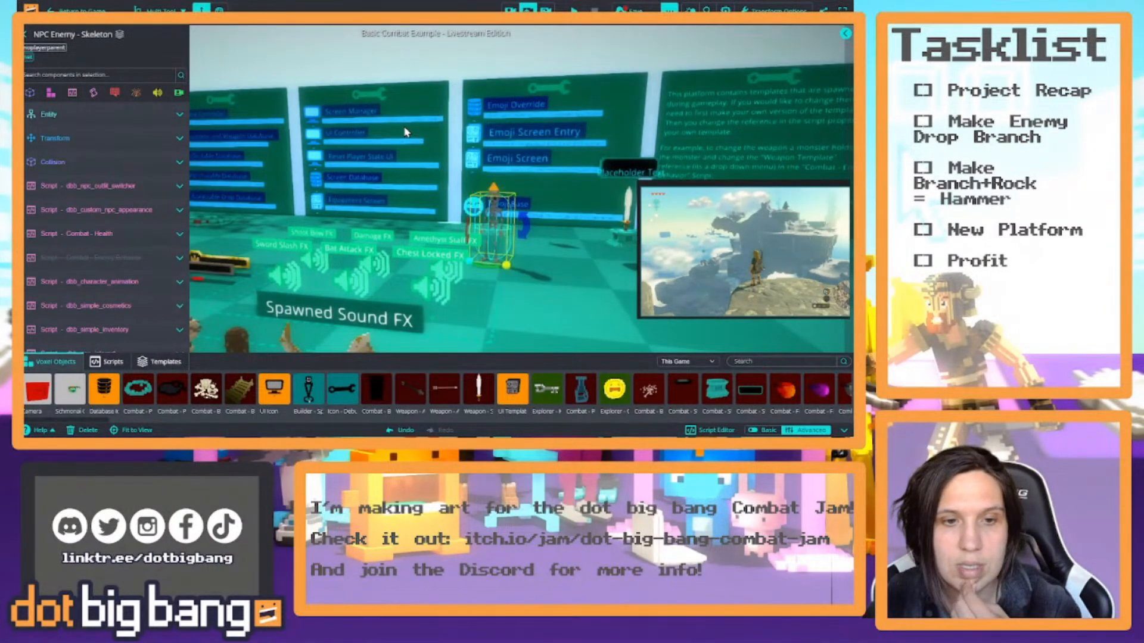
{"action": "right_click_drag", "start_coordinate": [408, 134], "coordinate": [479, 210]}
{"action": "key", "text": "w"}
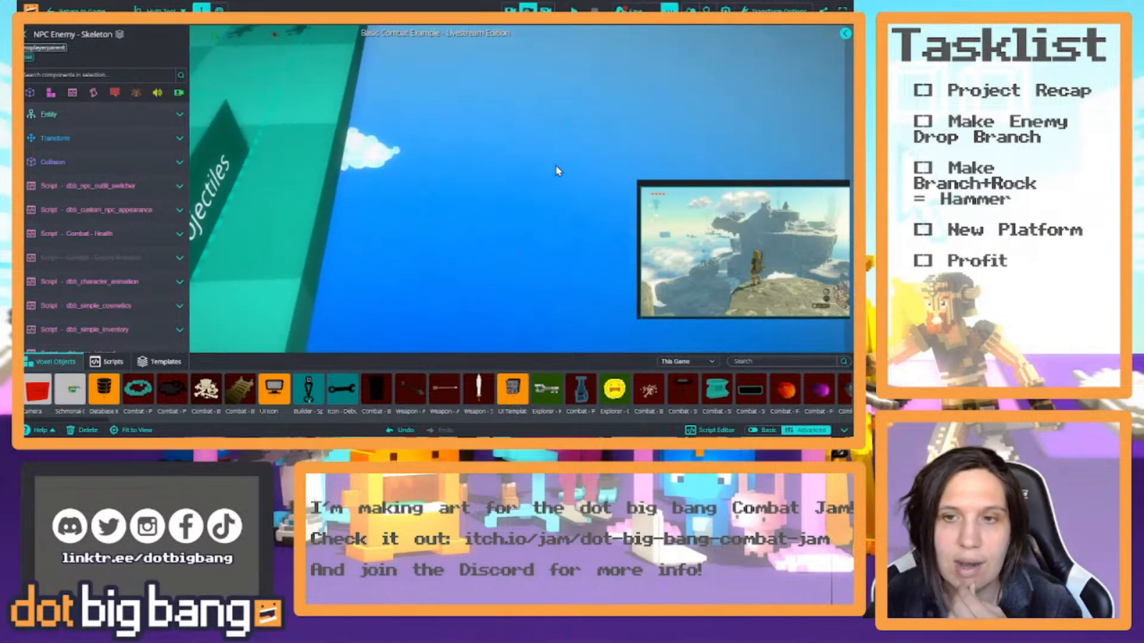
{"action": "key", "text": "s"}
{"action": "right_click_drag", "start_coordinate": [532, 236], "coordinate": [543, 211]}
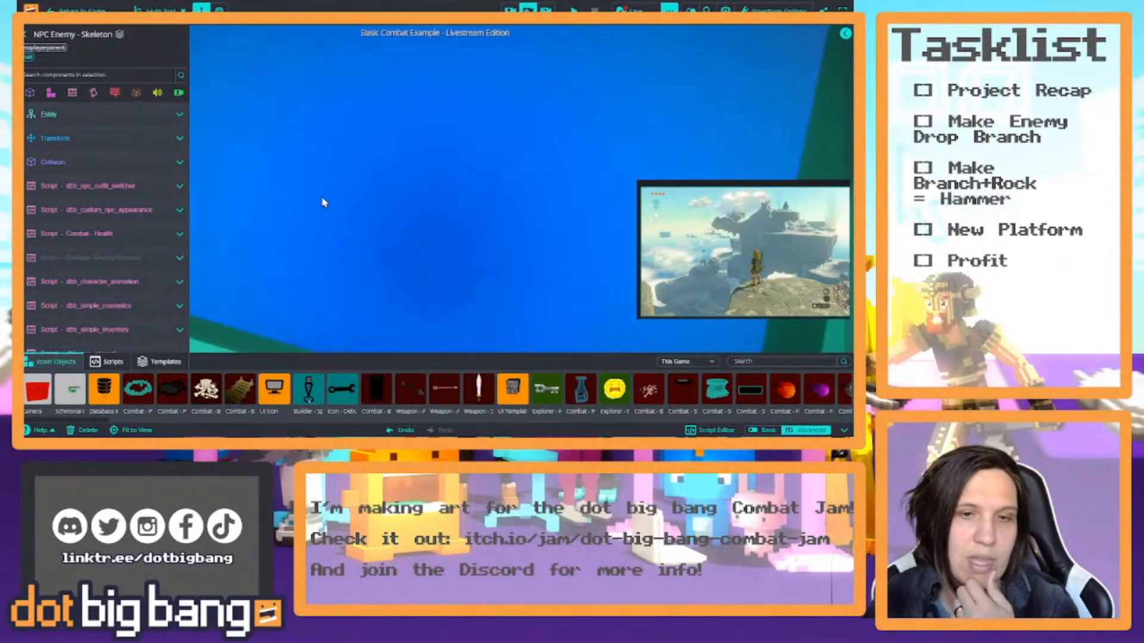
{"action": "right_click_drag", "start_coordinate": [323, 202], "coordinate": [435, 151]}
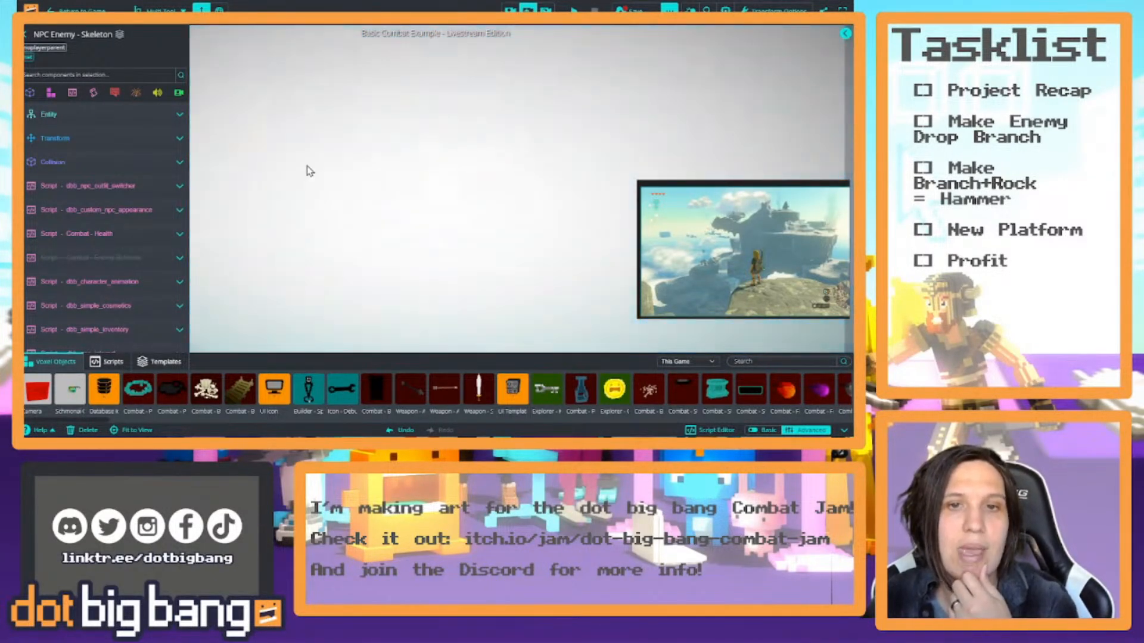
{"action": "right_click_drag", "start_coordinate": [307, 167], "coordinate": [592, 178]}
{"action": "right_click_drag", "start_coordinate": [487, 222], "coordinate": [617, 218]}
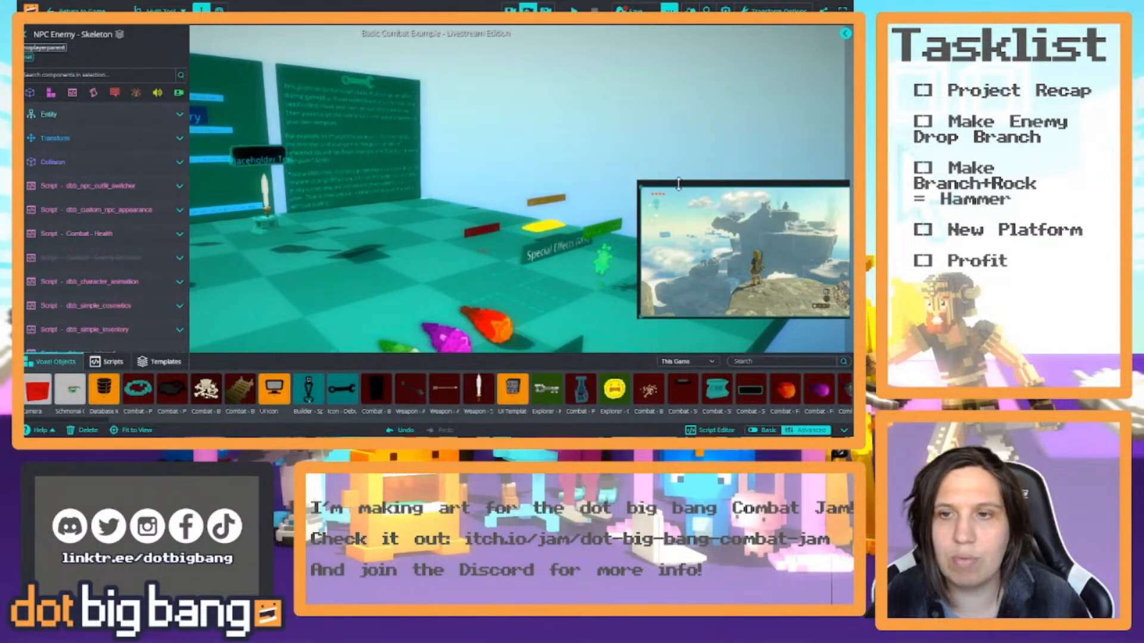
Open the Mood settings at the Sky section and move the reference image clear of the colour values.
{"action": "left_click", "coordinate": [690, 9]}
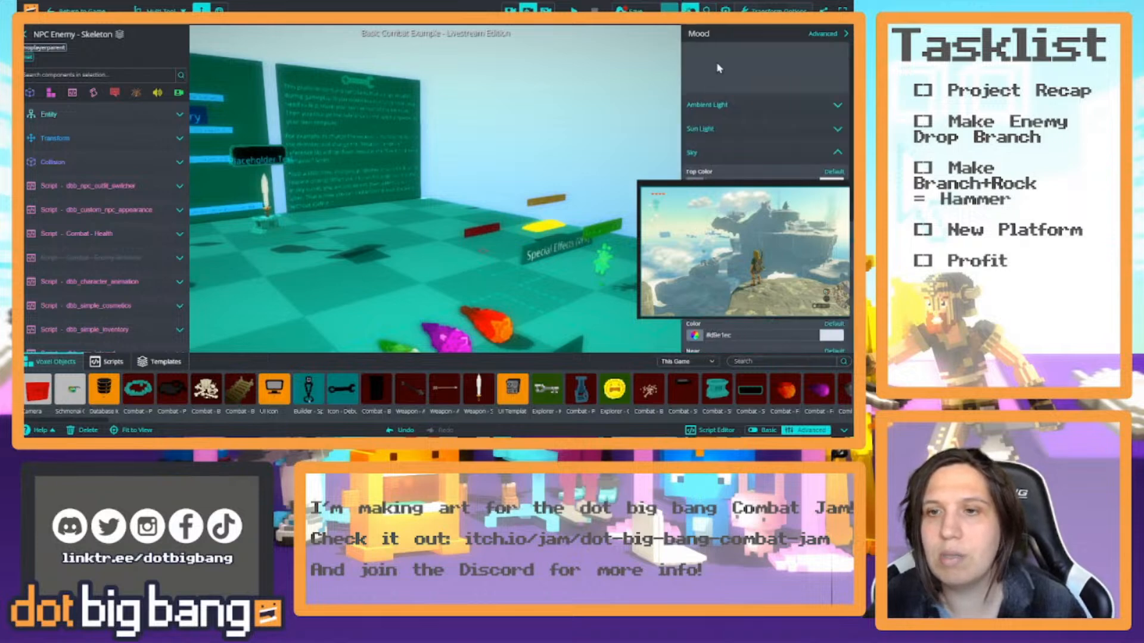
{"action": "left_click_drag", "start_coordinate": [712, 192], "coordinate": [490, 104]}
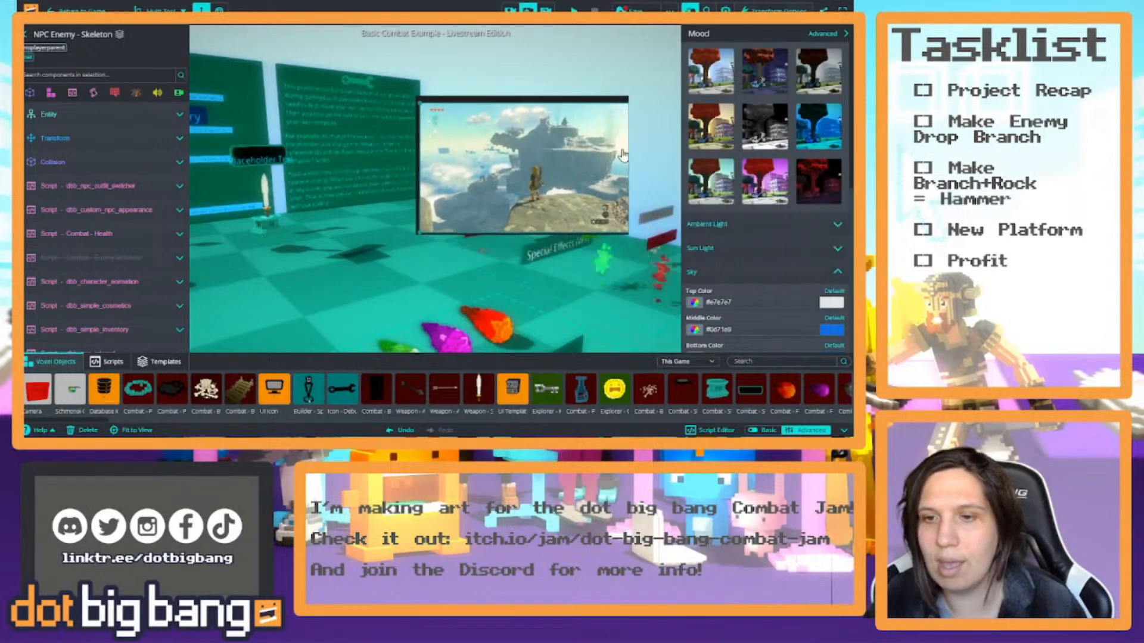
{"action": "scroll", "coordinate": [835, 188], "scroll_direction": "down", "scroll_amount": 3}
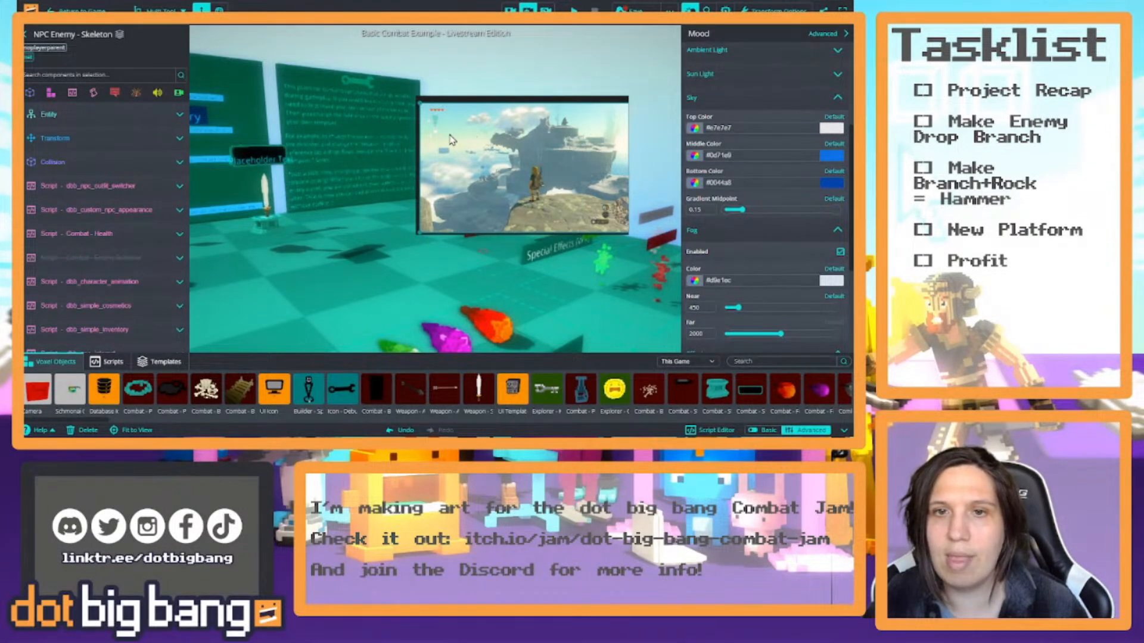
Set the sky's Top Color to turquoise and its Middle Color to white.
{"action": "left_click", "coordinate": [832, 129]}
{"action": "left_click", "coordinate": [839, 161]}
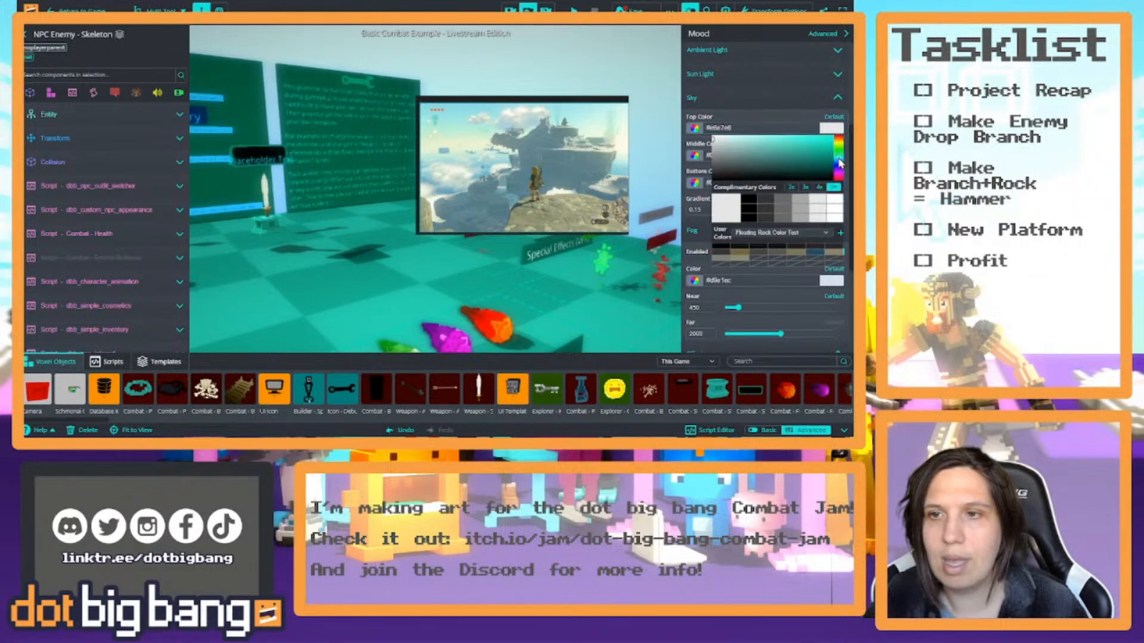
{"action": "mouse_move", "coordinate": [804, 157]}
{"action": "left_mouse_down"}
{"action": "mouse_move", "coordinate": [783, 143]}
{"action": "mouse_move", "coordinate": [823, 146]}
{"action": "left_mouse_up"}
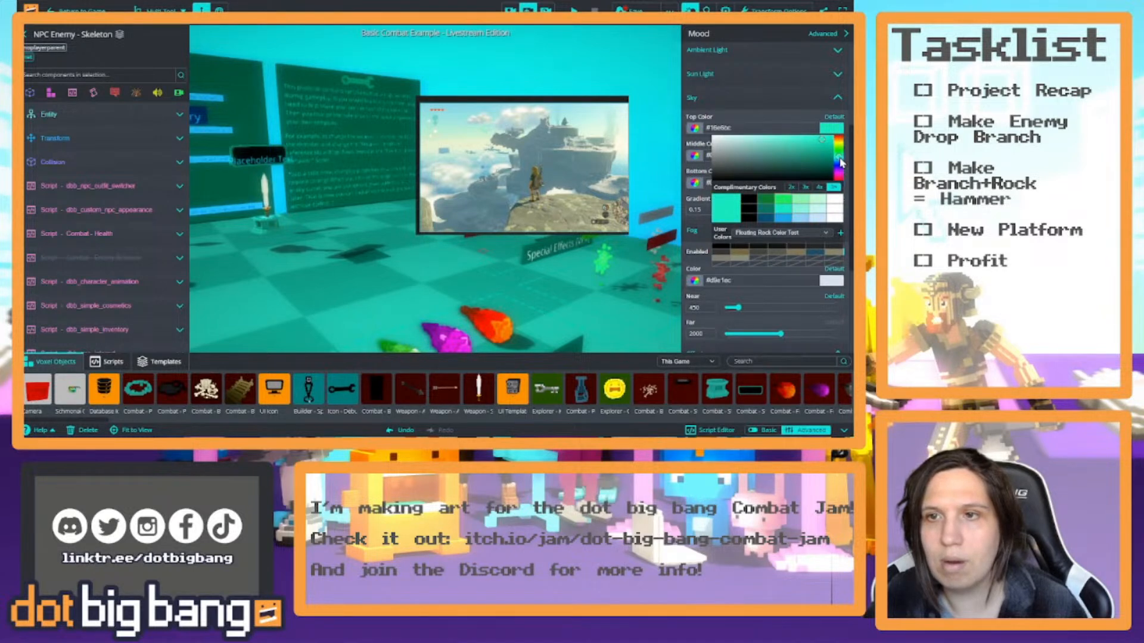
{"action": "left_click", "coordinate": [786, 119]}
{"action": "left_click", "coordinate": [832, 155]}
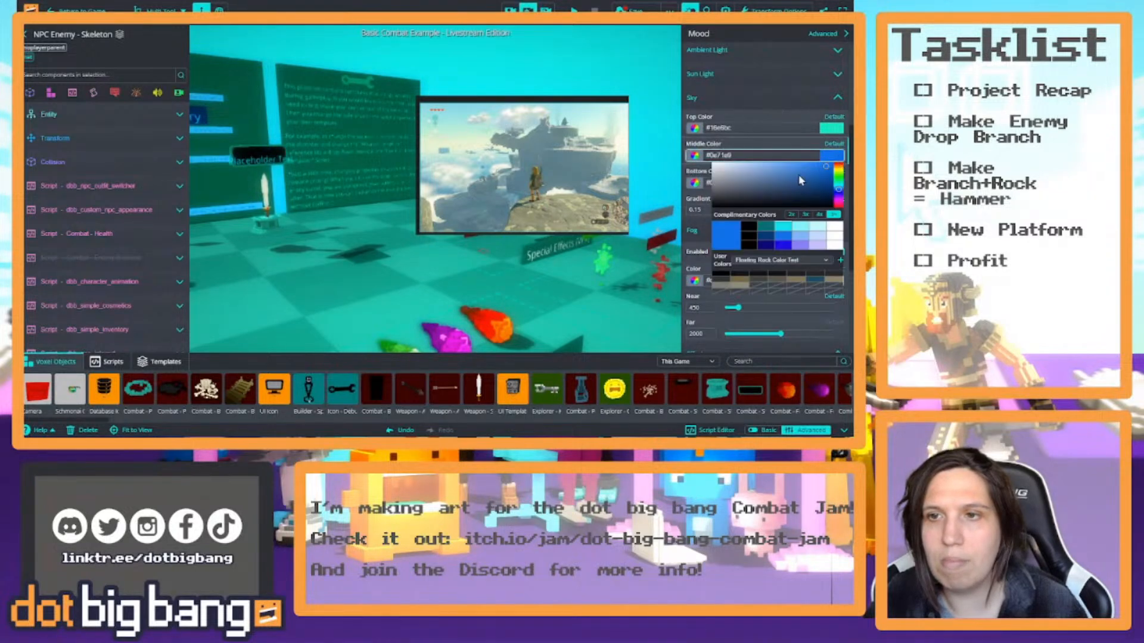
{"action": "left_click_drag", "start_coordinate": [800, 179], "coordinate": [697, 160]}
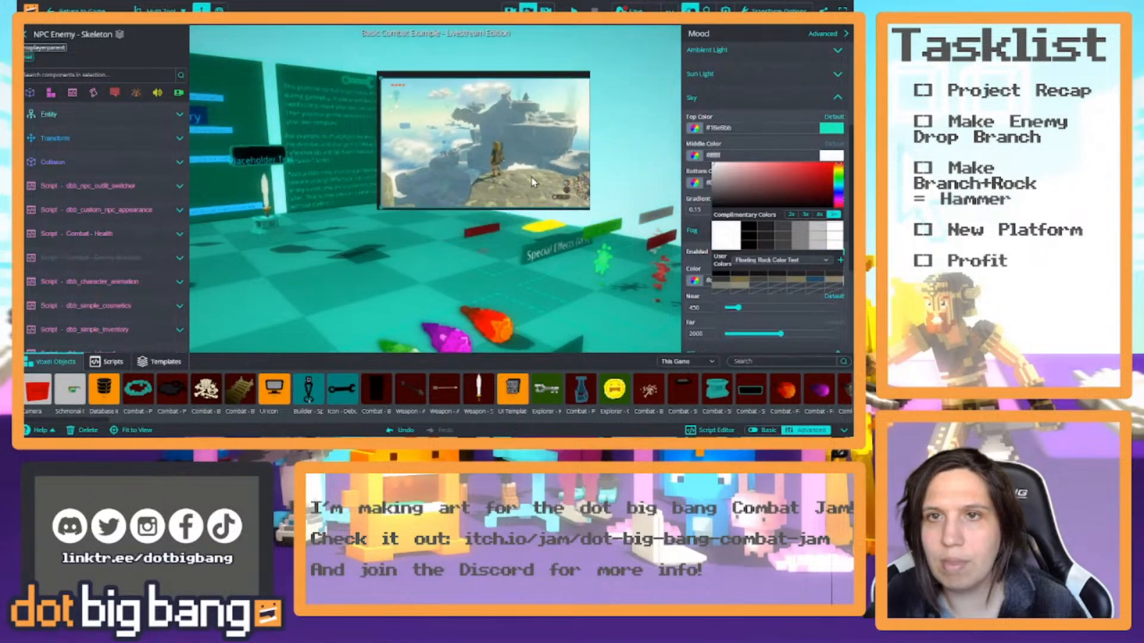
Start a playtest on the floating island and raise the sky's Gradient Midpoint to 0.71 while checking the horizon.
{"action": "left_click", "coordinate": [574, 11]}
{"action": "left_click", "coordinate": [575, 10]}
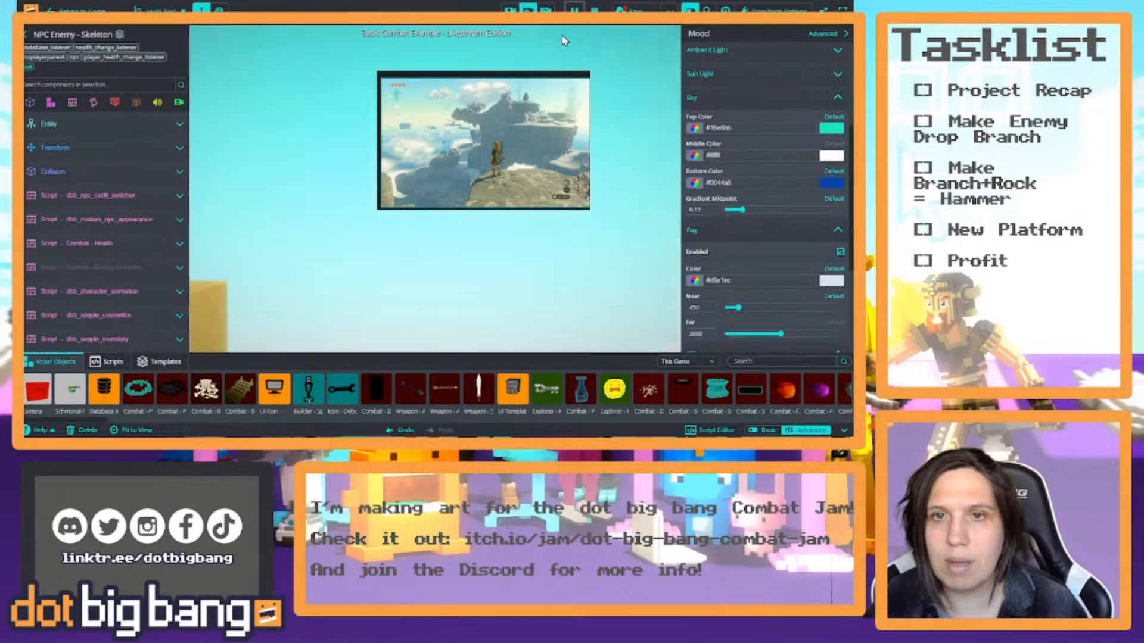
{"action": "left_click_drag", "start_coordinate": [443, 206], "coordinate": [569, 256]}
{"action": "key", "text": "w"}
{"action": "left_click_drag", "start_coordinate": [740, 209], "coordinate": [749, 209]}
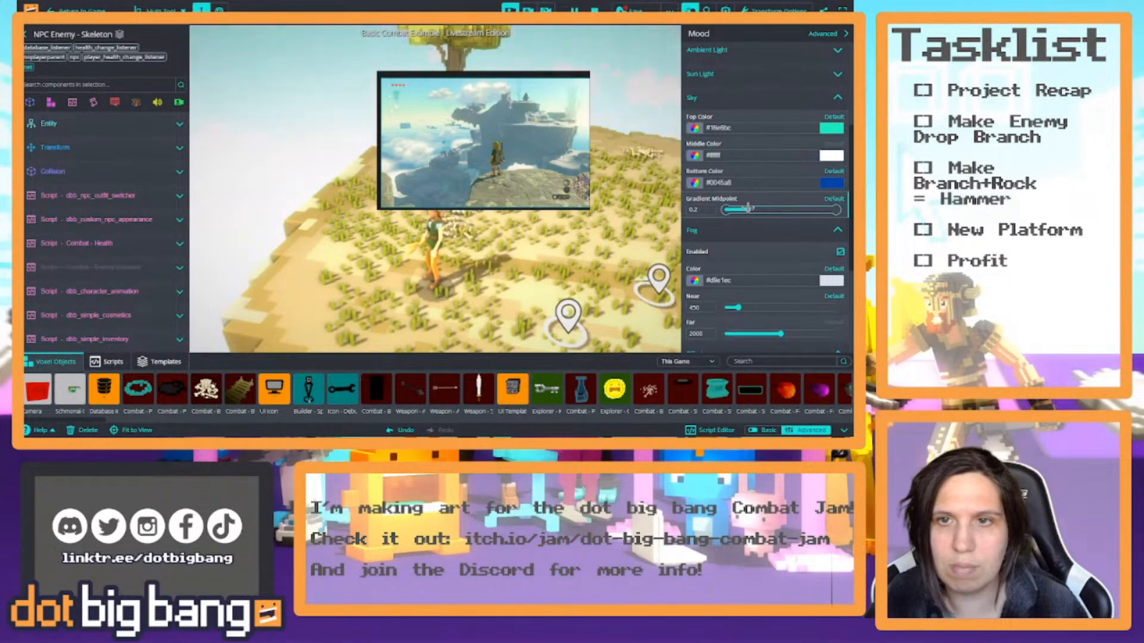
{"action": "left_click_drag", "start_coordinate": [554, 229], "coordinate": [685, 289]}
{"action": "left_click_drag", "start_coordinate": [564, 296], "coordinate": [679, 238]}
{"action": "left_click_drag", "start_coordinate": [746, 208], "coordinate": [755, 209]}
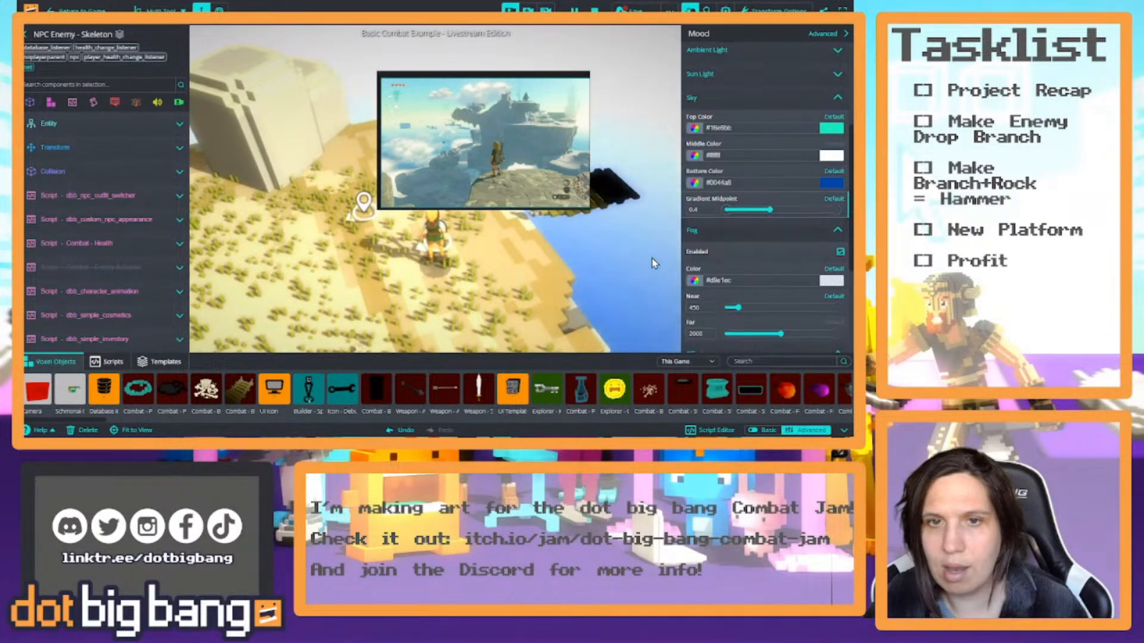
{"action": "left_click_drag", "start_coordinate": [653, 262], "coordinate": [333, 178]}
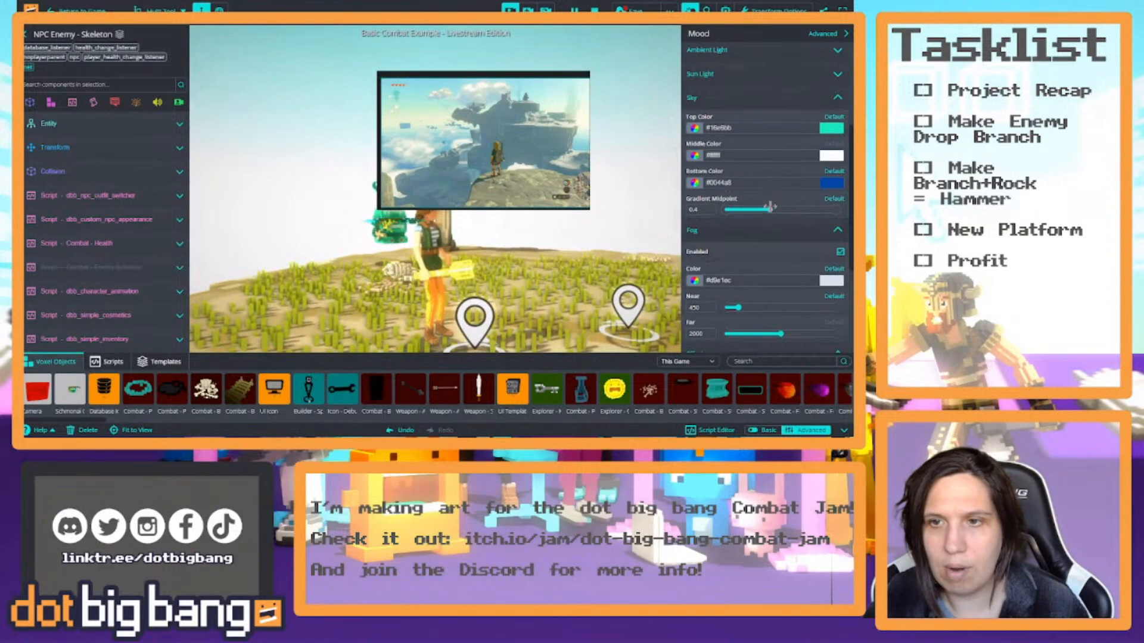
{"action": "left_click_drag", "start_coordinate": [777, 211], "coordinate": [799, 209]}
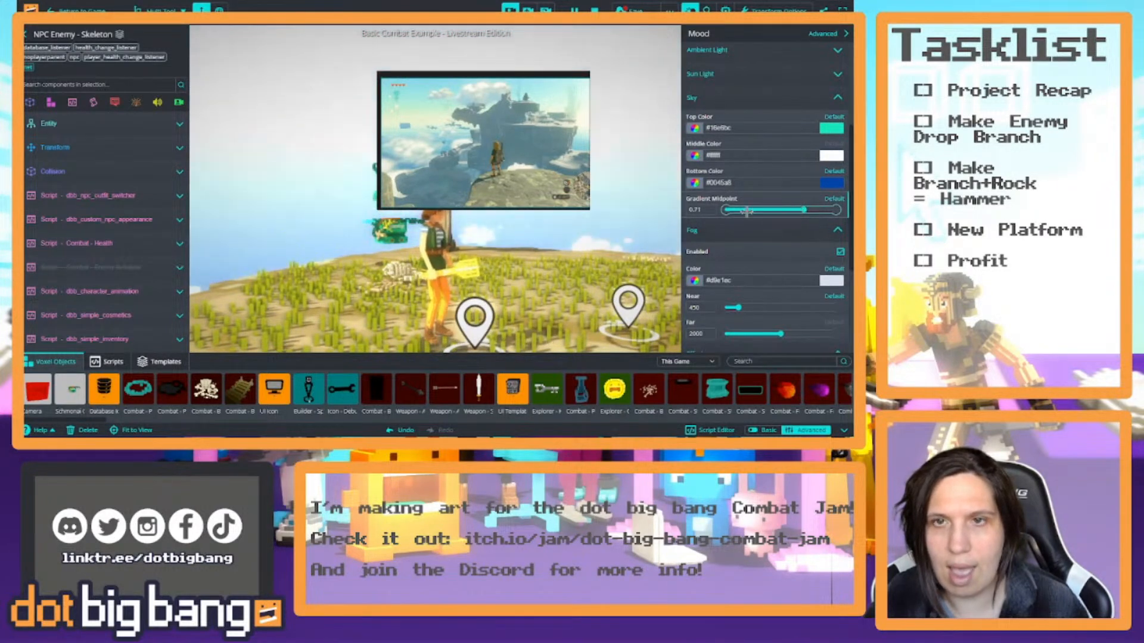
Set the sky's Top Color to the bright blue #1678e6.
{"action": "right_click_drag", "start_coordinate": [642, 259], "coordinate": [648, 172]}
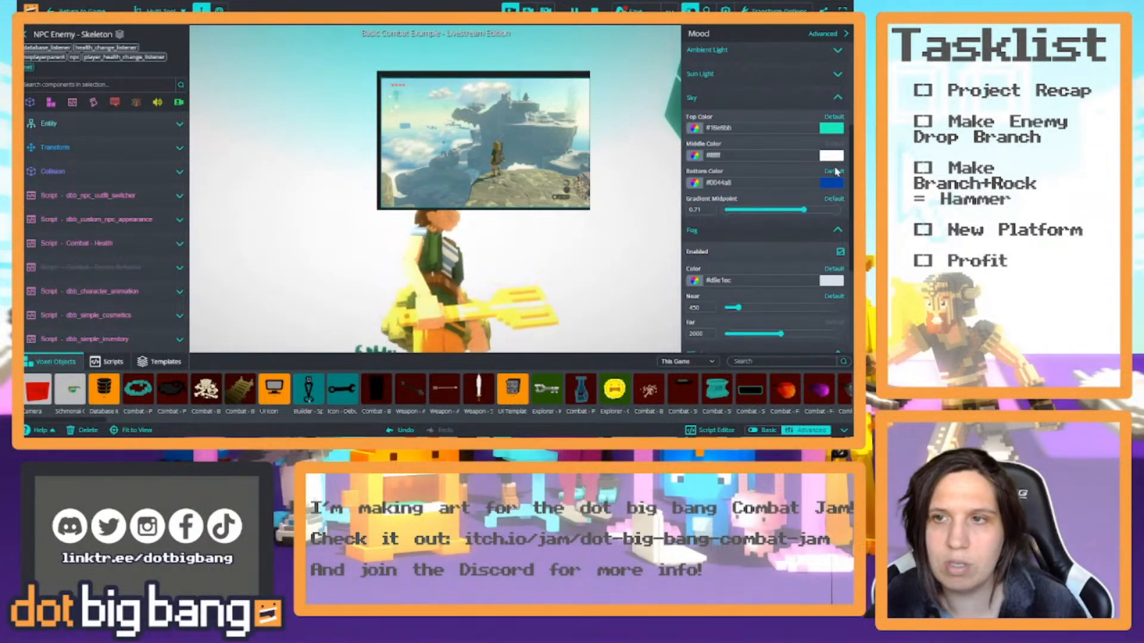
{"action": "left_click", "coordinate": [834, 129]}
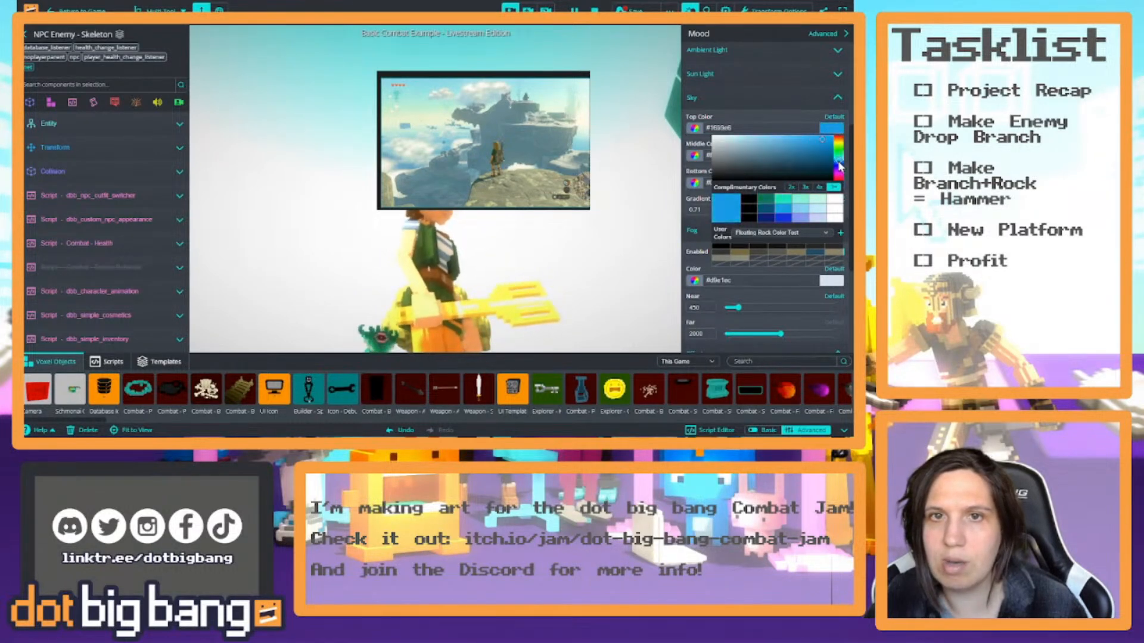
{"action": "left_click_drag", "start_coordinate": [838, 162], "coordinate": [840, 169]}
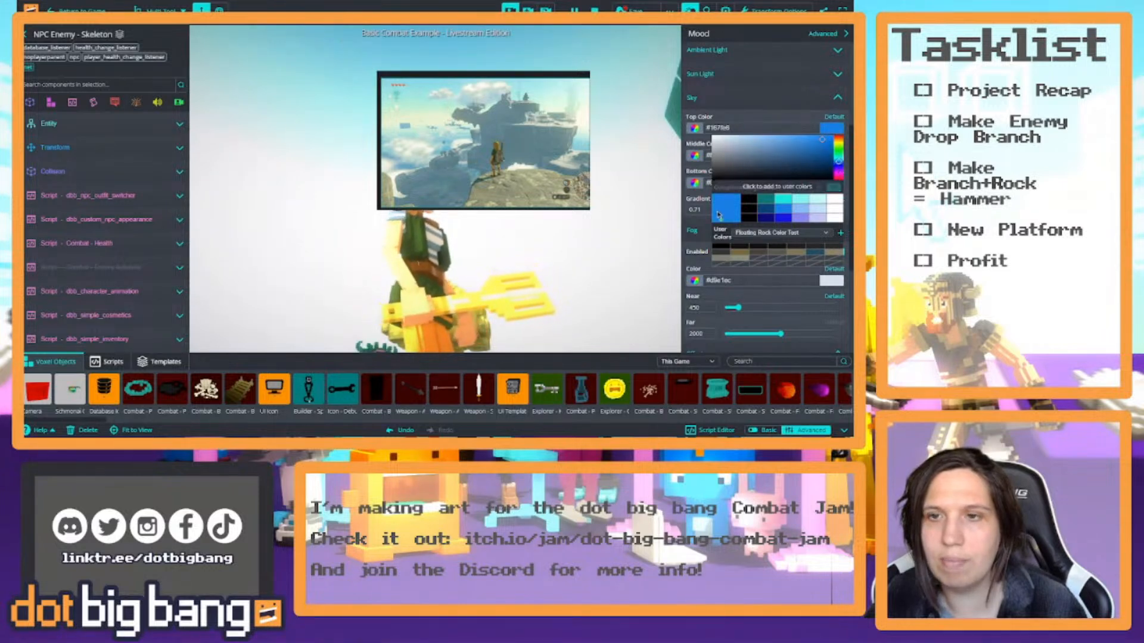
{"action": "left_click", "coordinate": [643, 208]}
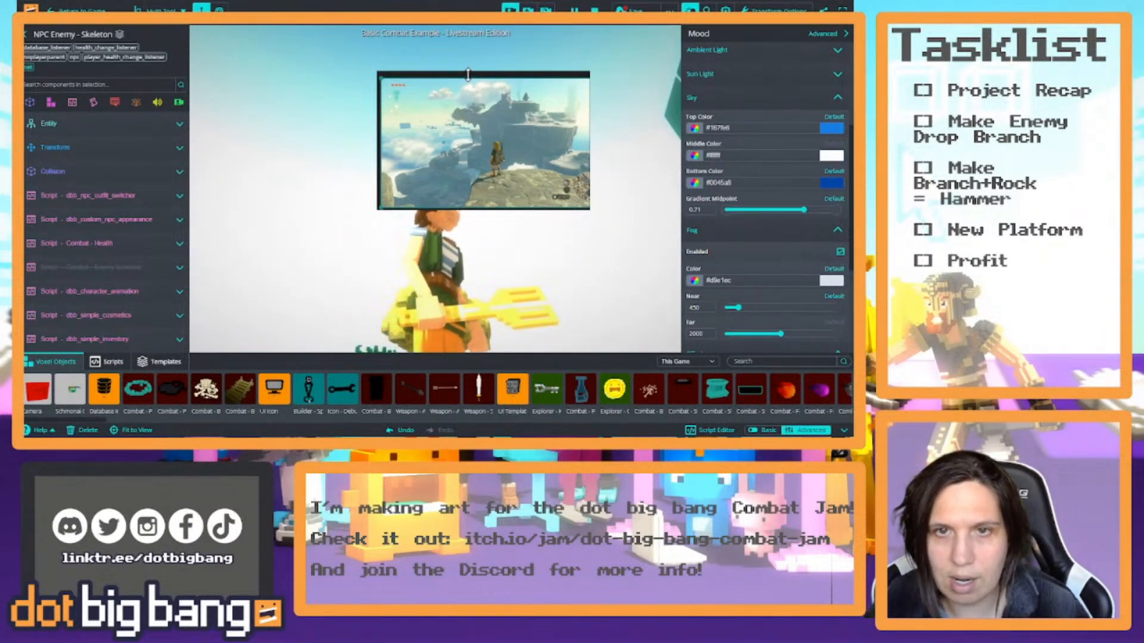
Move the reference image out of the way and select the two dense clouds beyond the island's far edge.
{"action": "left_click_drag", "start_coordinate": [487, 79], "coordinate": [753, 311]}
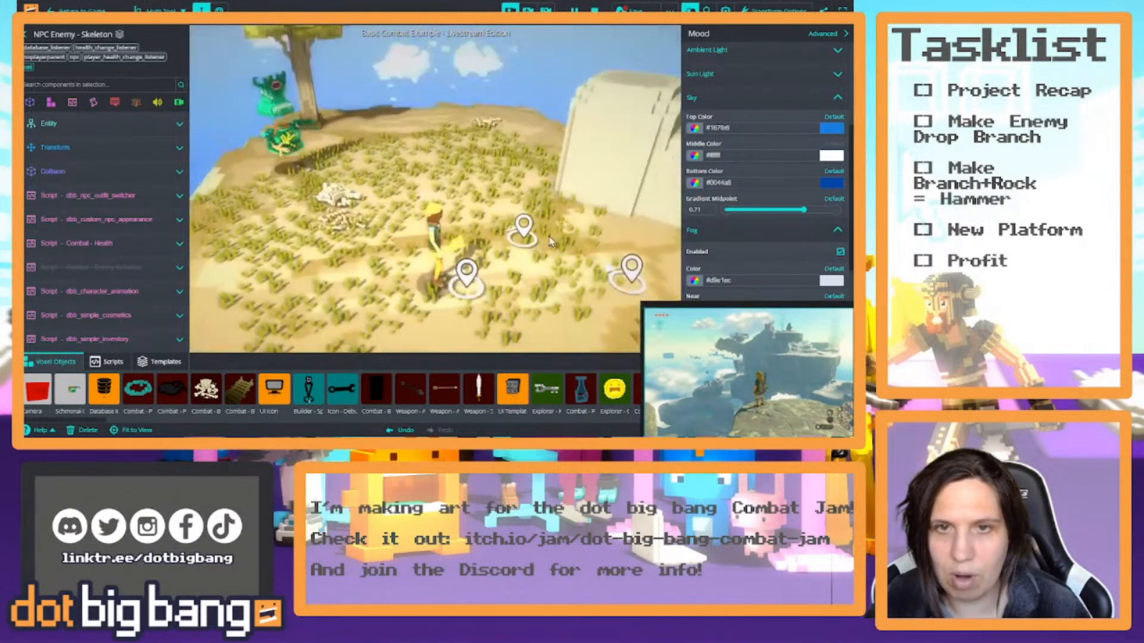
{"action": "right_click_drag", "start_coordinate": [498, 187], "coordinate": [488, 109]}
{"action": "key", "text": "s"}
{"action": "key", "text": "w"}
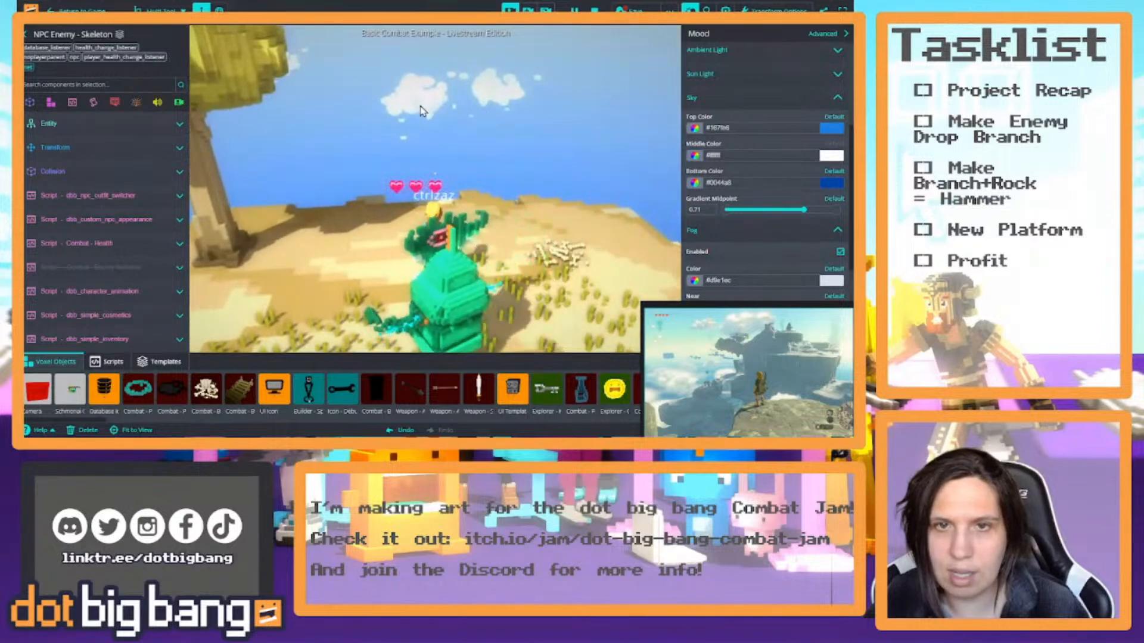
{"action": "left_click", "coordinate": [421, 106]}
{"action": "left_click", "coordinate": [499, 94], "text": "shift"}
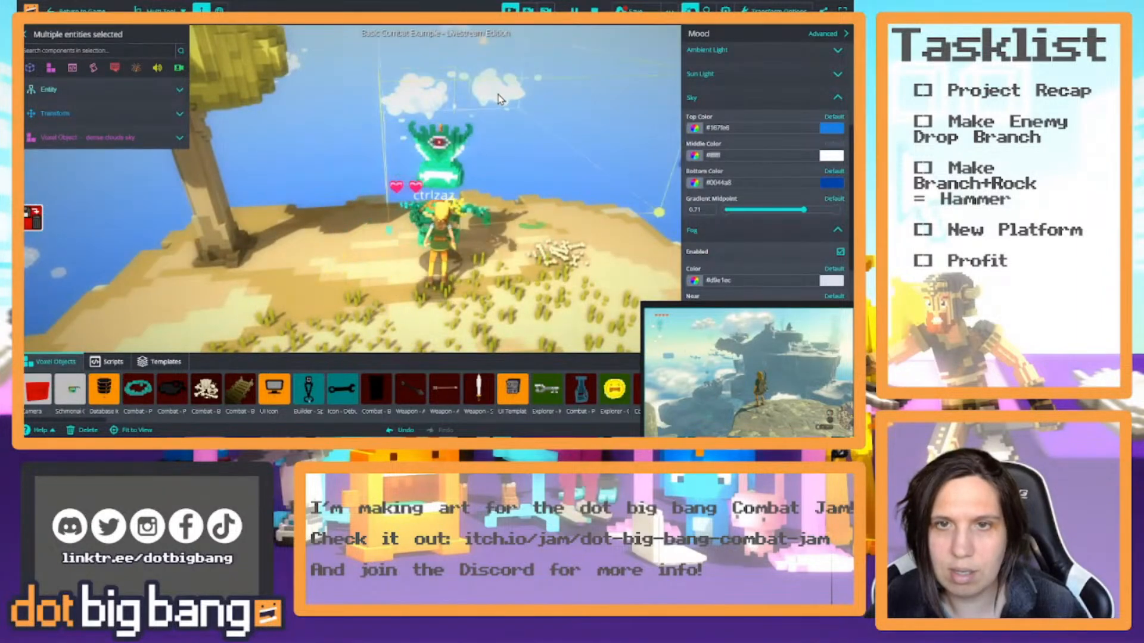
{"action": "right_click_drag", "start_coordinate": [552, 130], "coordinate": [492, 120]}
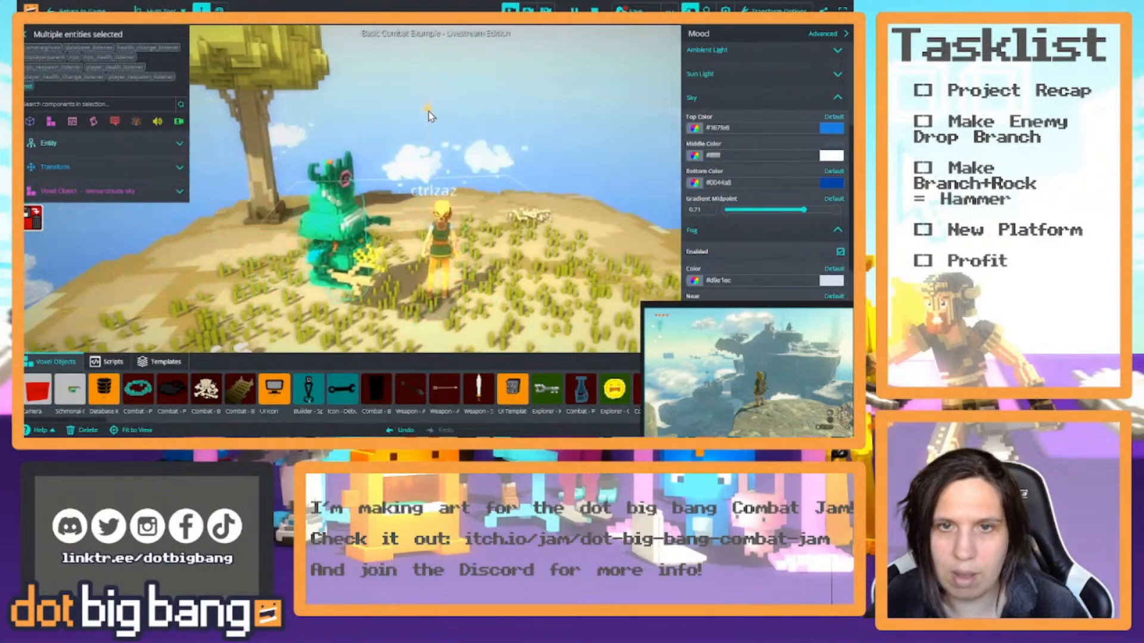
Stop the playtest and examine the floating rock, its yellow tree and the sky gradient in the editor.
{"action": "left_click", "coordinate": [575, 11]}
{"action": "left_click", "coordinate": [594, 11]}
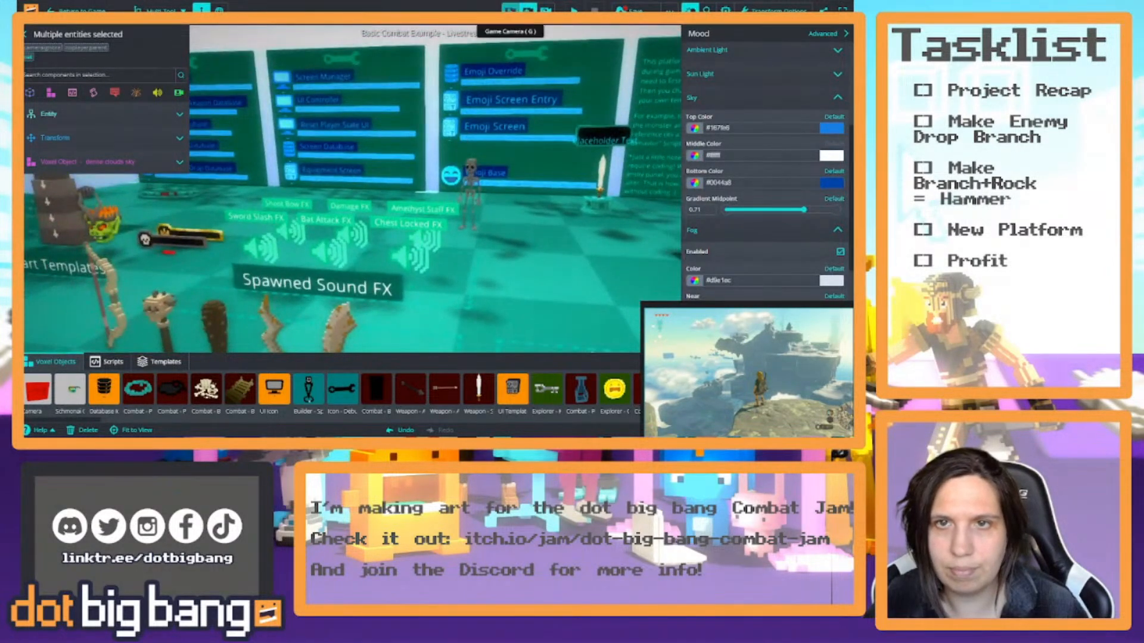
{"action": "left_click", "coordinate": [512, 10]}
{"action": "scroll", "coordinate": [521, 66], "scroll_direction": "down", "scroll_amount": 10}
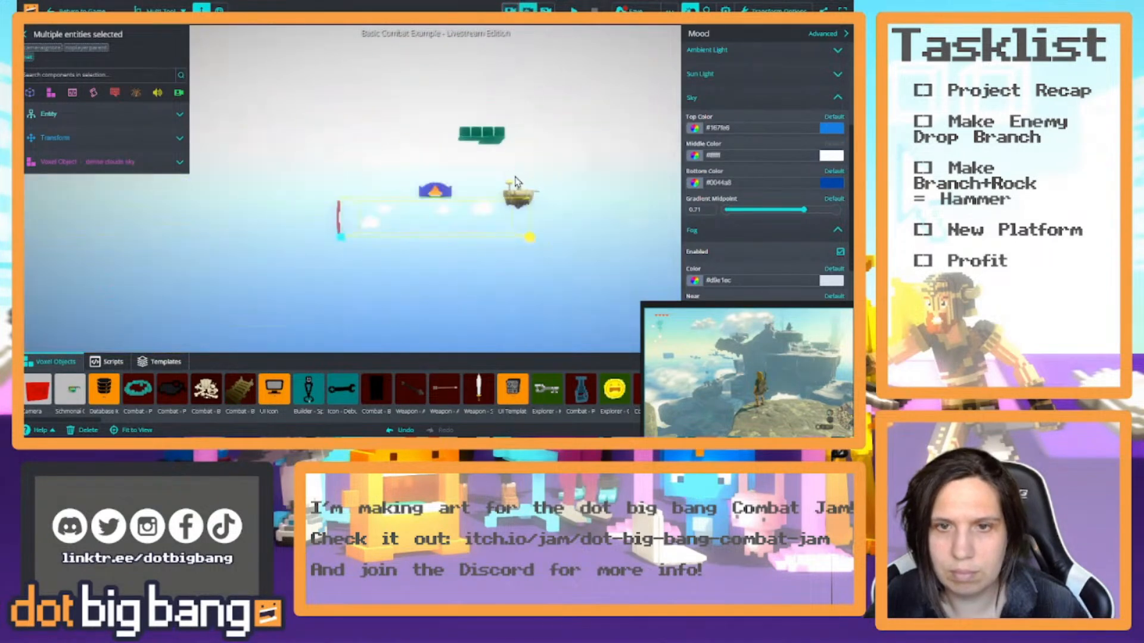
{"action": "double_click", "coordinate": [520, 203]}
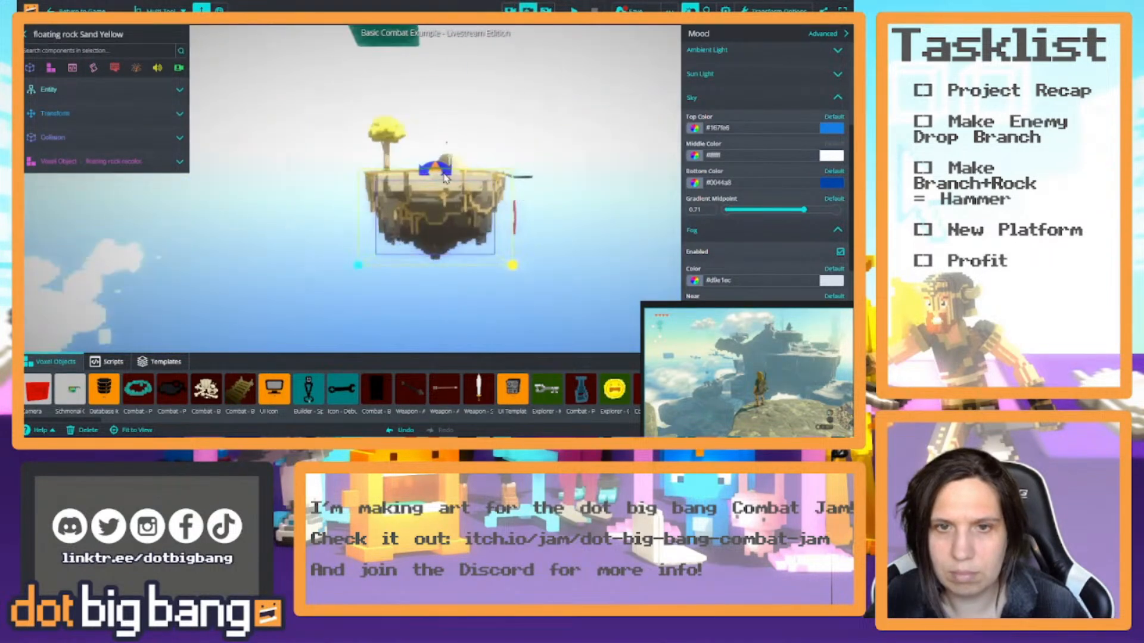
{"action": "double_click", "coordinate": [390, 139]}
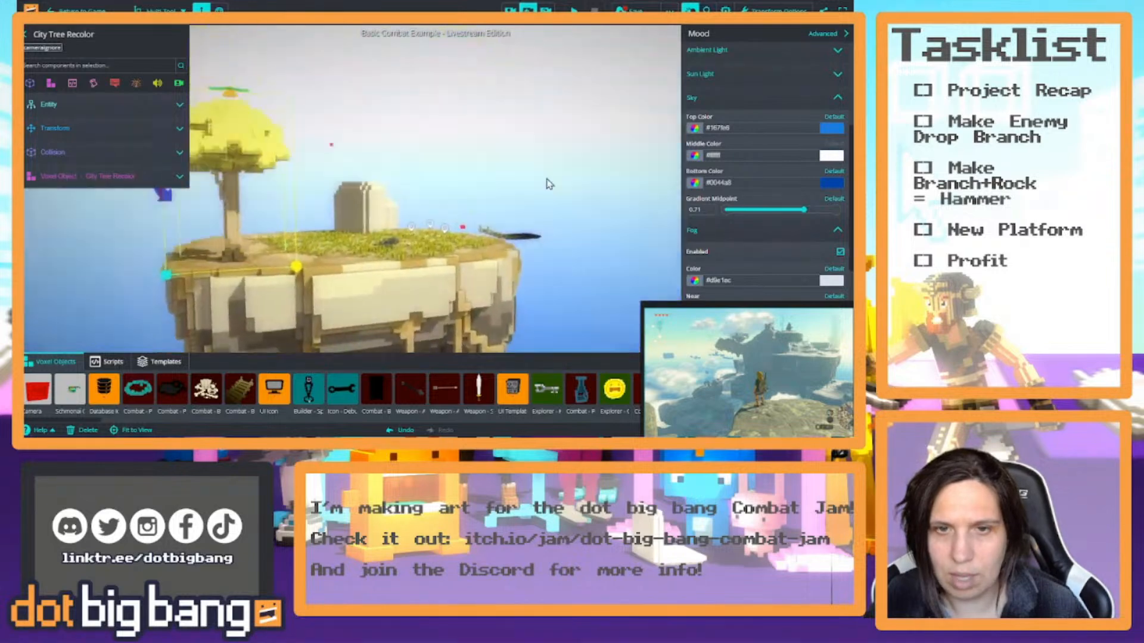
{"action": "right_click_drag", "start_coordinate": [538, 181], "coordinate": [445, 192]}
{"action": "scroll", "coordinate": [336, 190], "scroll_direction": "down", "scroll_amount": 3}
{"action": "key", "text": "w"}
{"action": "left_click", "coordinate": [485, 142]}
{"action": "right_click_drag", "start_coordinate": [485, 143], "coordinate": [518, 120]}
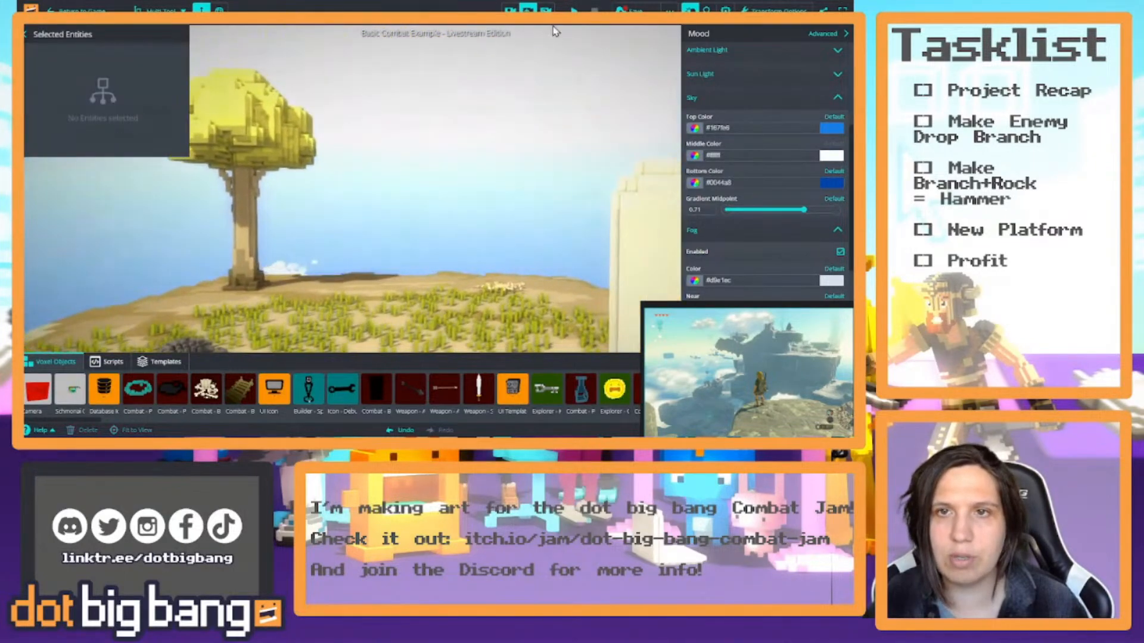
{"action": "right_click_drag", "start_coordinate": [560, 65], "coordinate": [530, 101]}
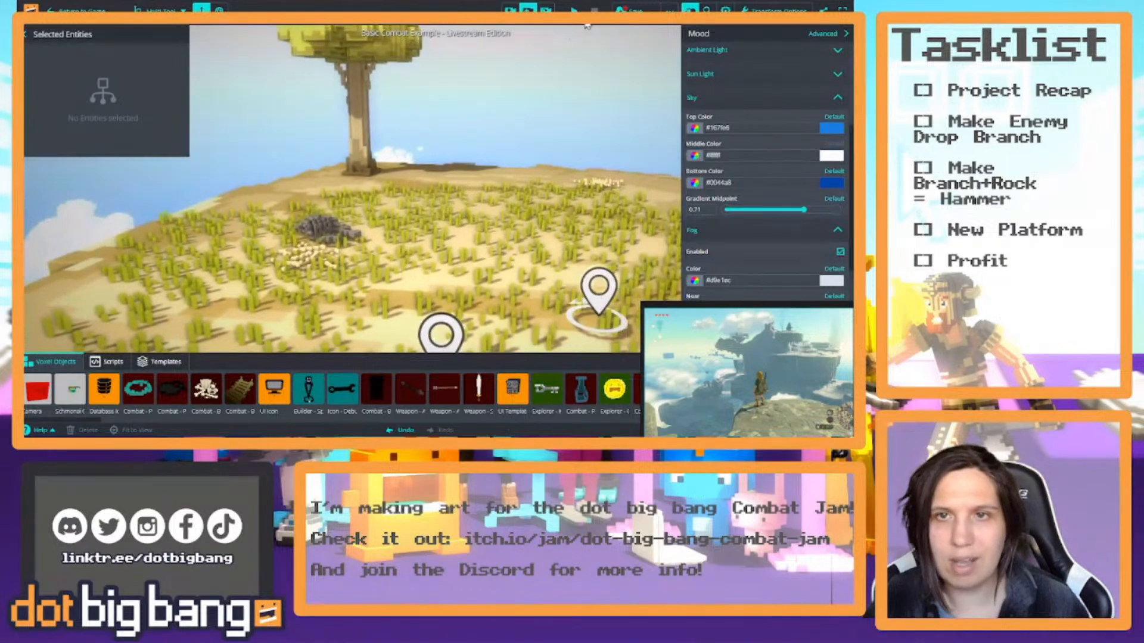
Playtest the island again to inspect the sky all around the character, and stop the playtest.
{"action": "left_click", "coordinate": [575, 10]}
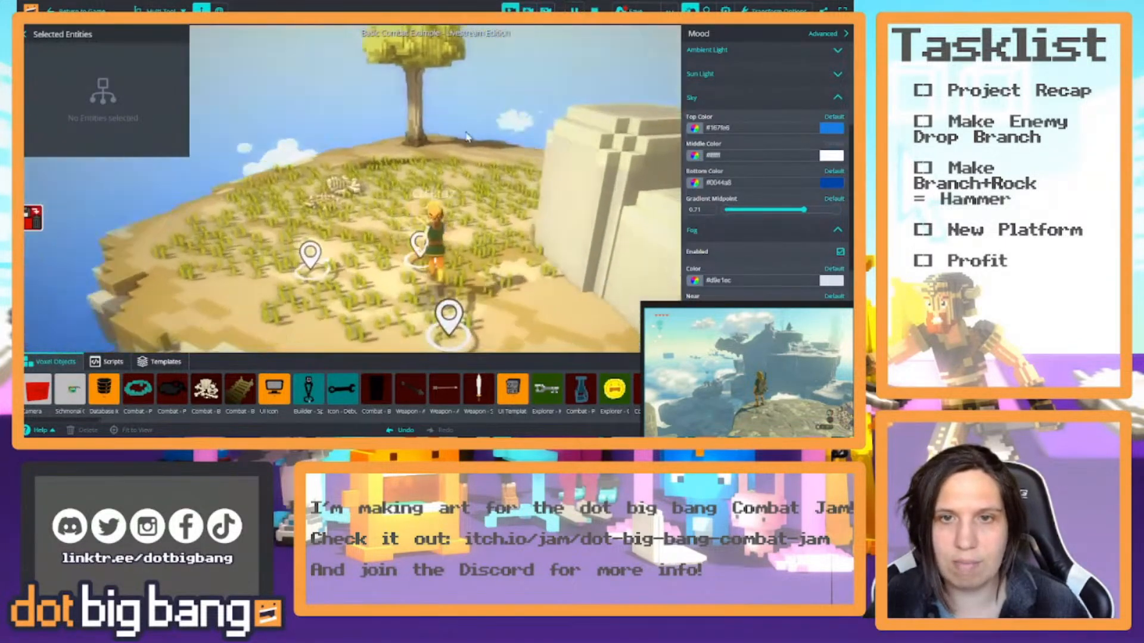
{"action": "right_click_drag", "start_coordinate": [523, 137], "coordinate": [590, 156]}
{"action": "right_click_drag", "start_coordinate": [298, 161], "coordinate": [642, 152]}
{"action": "left_click", "coordinate": [594, 10]}
Locate the sand-yellow floating rock in the scene and bring its tree and grassy surface into close view.
{"action": "scroll", "coordinate": [522, 197], "scroll_direction": "down", "scroll_amount": 10}
{"action": "scroll", "coordinate": [507, 165], "scroll_direction": "up", "scroll_amount": 5}
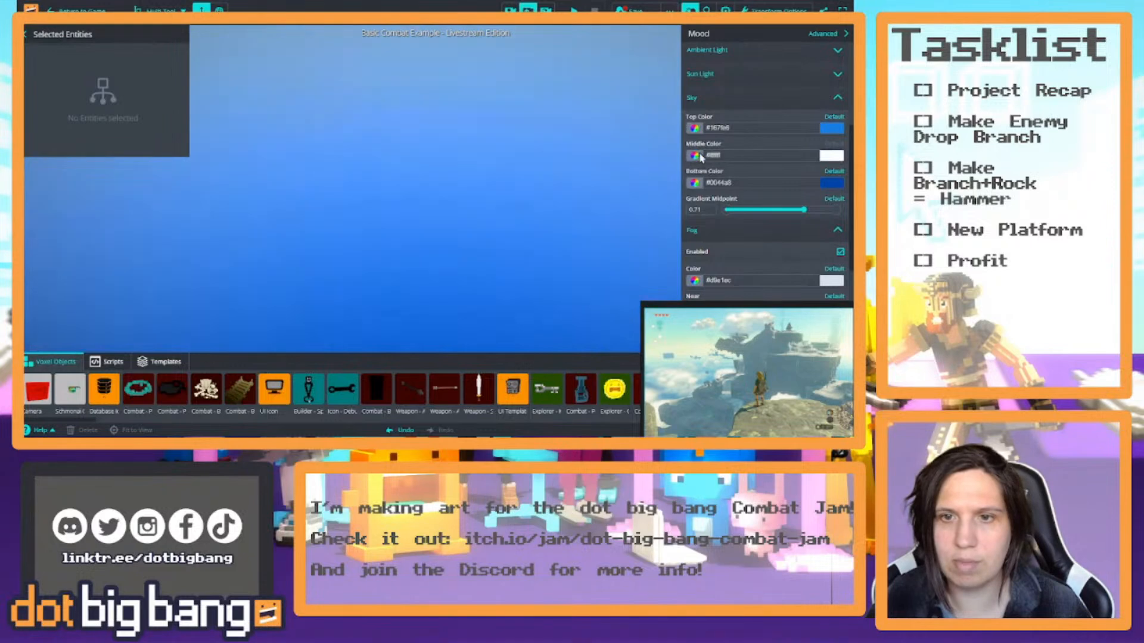
{"action": "right_click_drag", "start_coordinate": [504, 174], "coordinate": [577, 149]}
{"action": "scroll", "coordinate": [577, 149], "scroll_direction": "down", "scroll_amount": 10}
{"action": "right_click_drag", "start_coordinate": [541, 188], "coordinate": [577, 194]}
{"action": "double_click", "coordinate": [383, 205]}
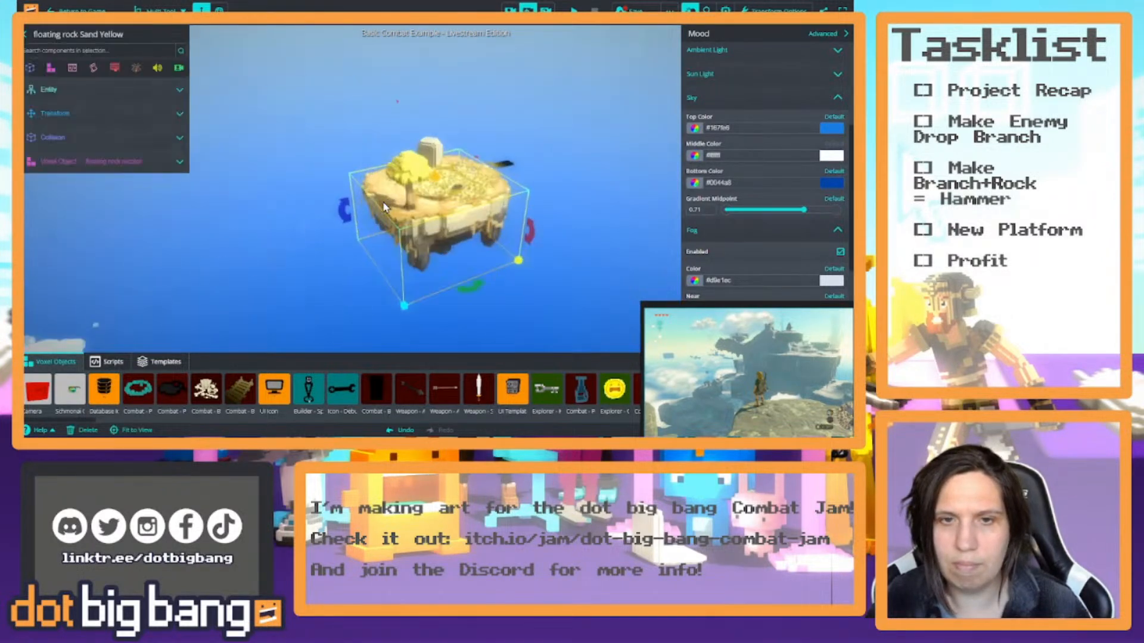
{"action": "double_click", "coordinate": [402, 194]}
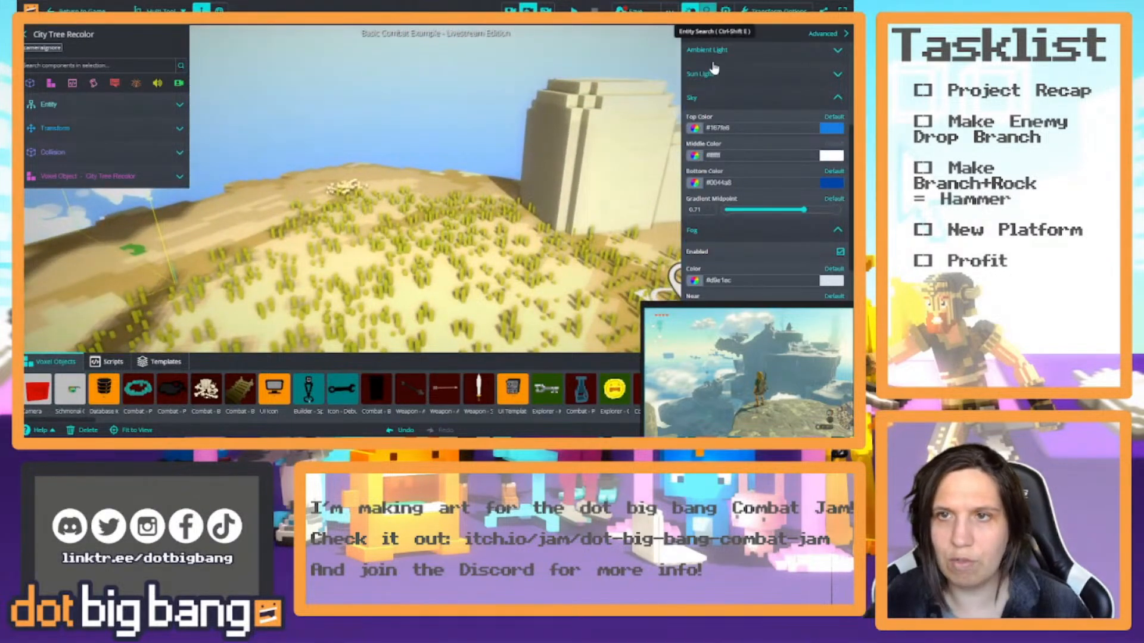
Search the game's entities for "enemy".
{"action": "left_click", "coordinate": [707, 10]}
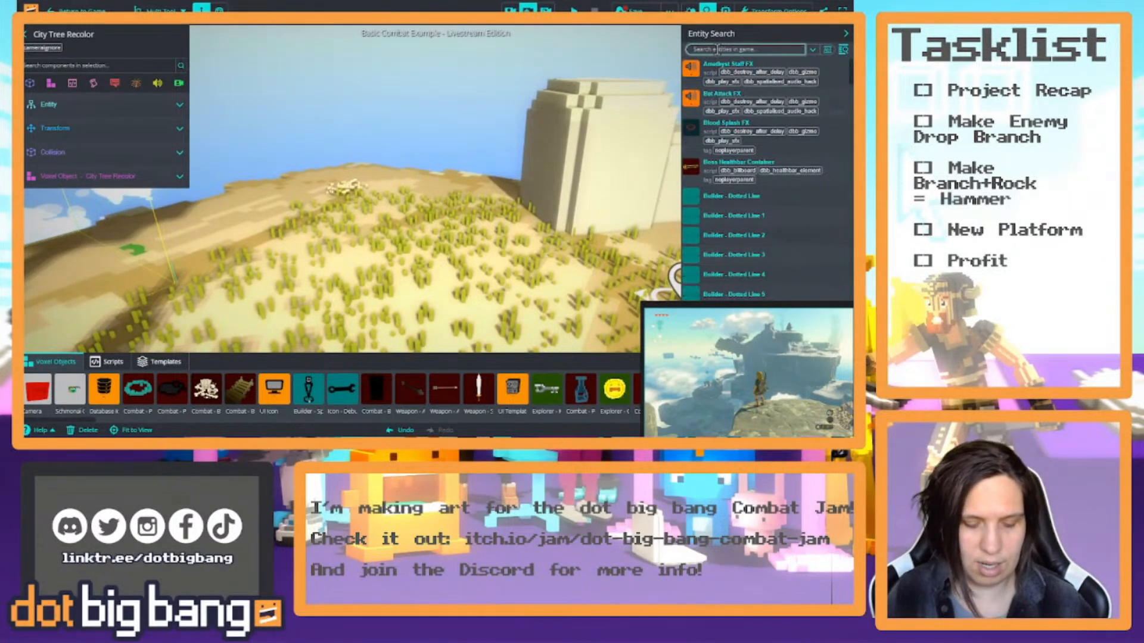
{"action": "type", "text": "schmon"}
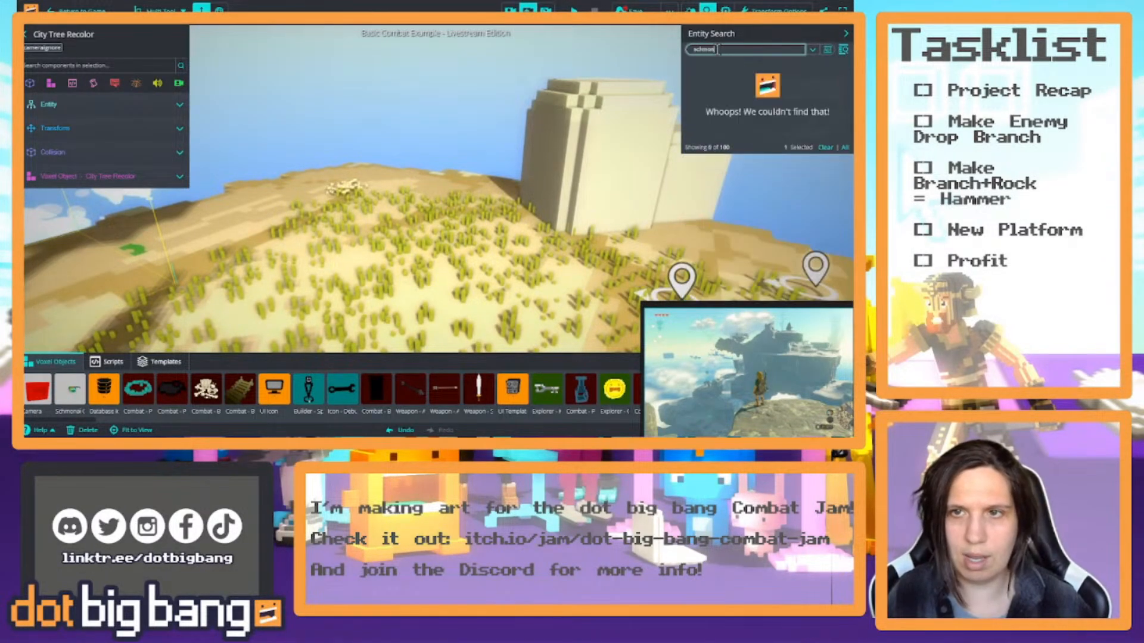
{"action": "key", "text": "BackSpace"}
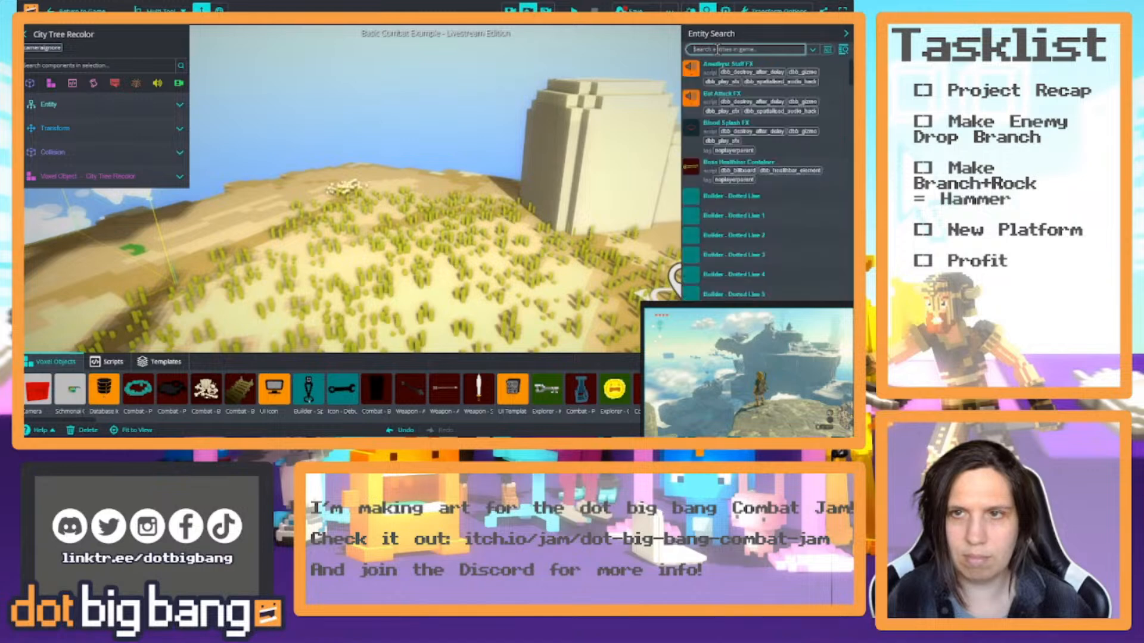
{"action": "type", "text": "en"}
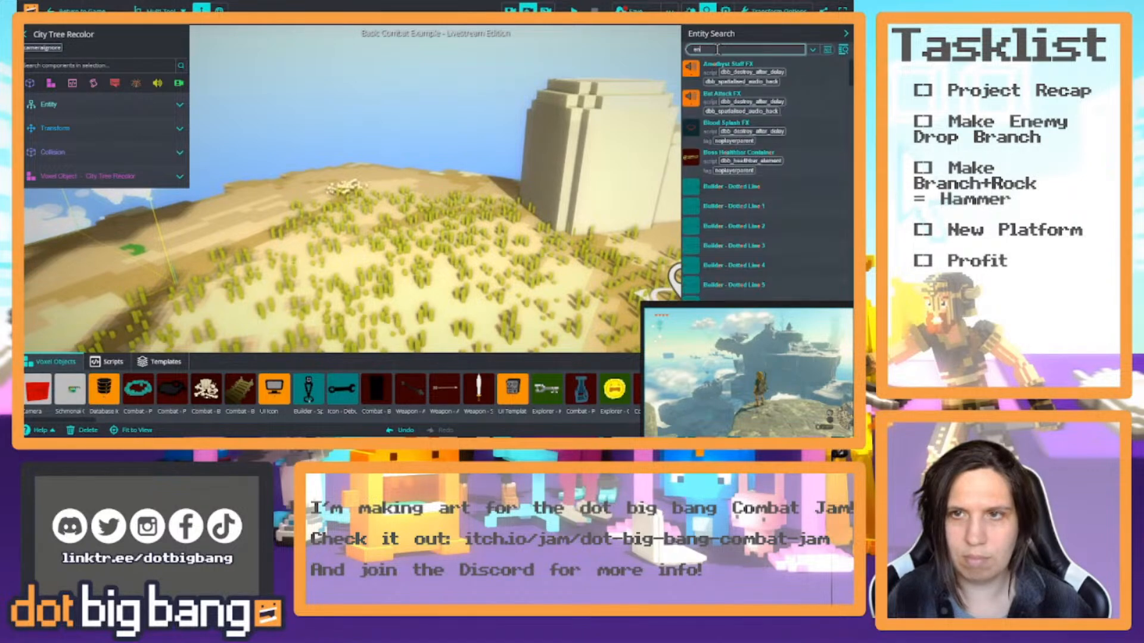
{"action": "type", "text": "emy"}
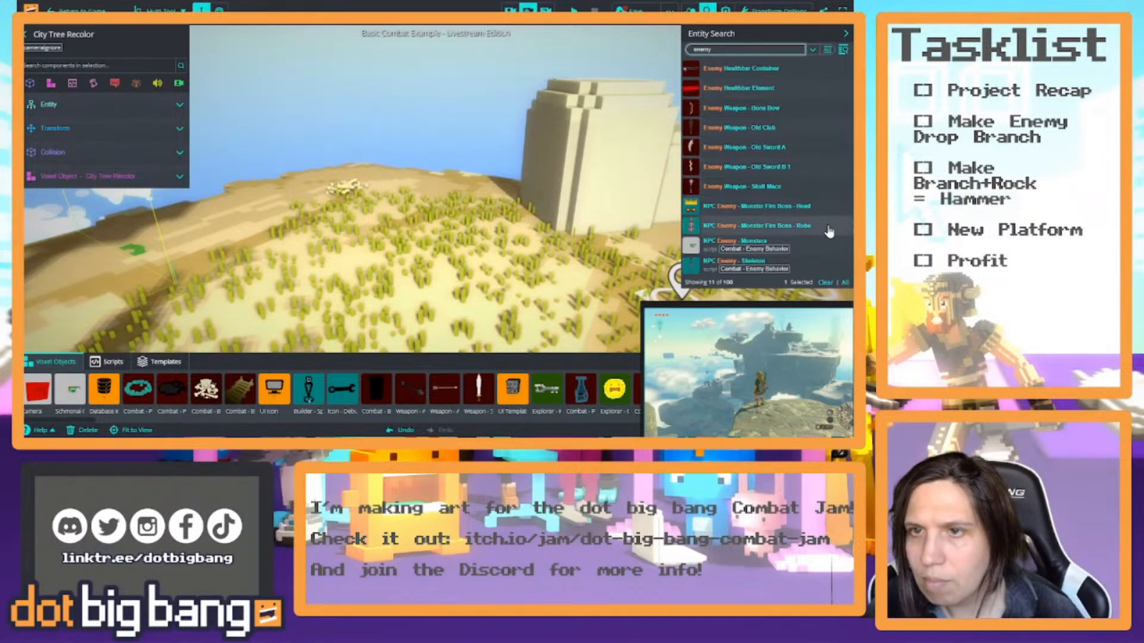
Select the NPC Enemy - Monstera entity from the search results and raise it above the floating island's grassy surface.
{"action": "left_click", "coordinate": [806, 252]}
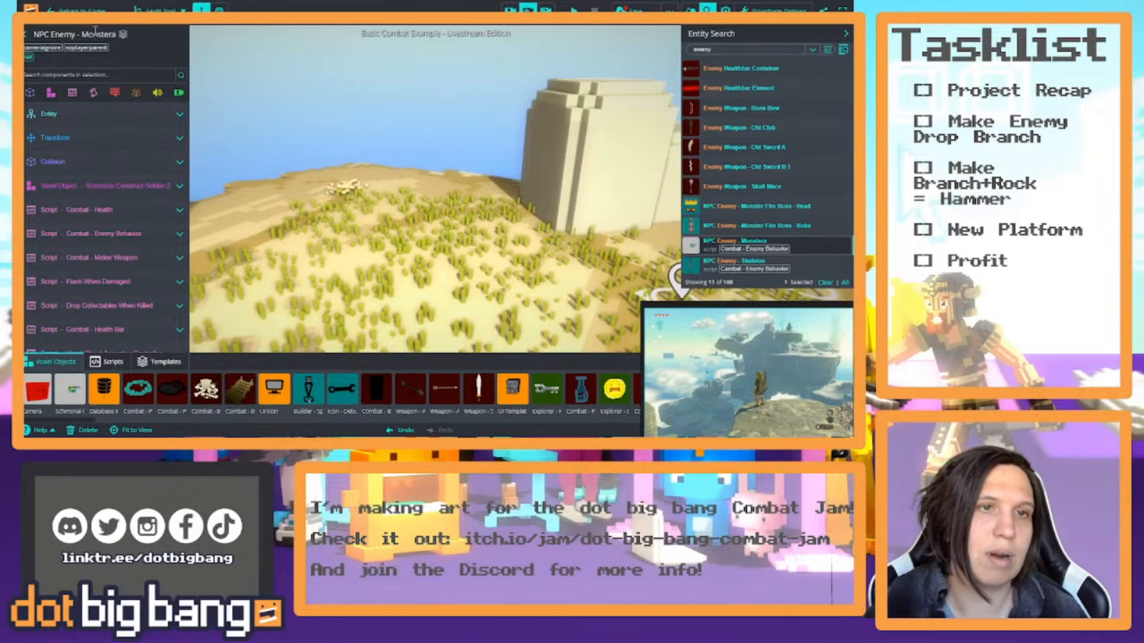
{"action": "double_click", "coordinate": [818, 253]}
{"action": "right_click_drag", "start_coordinate": [620, 206], "coordinate": [535, 195]}
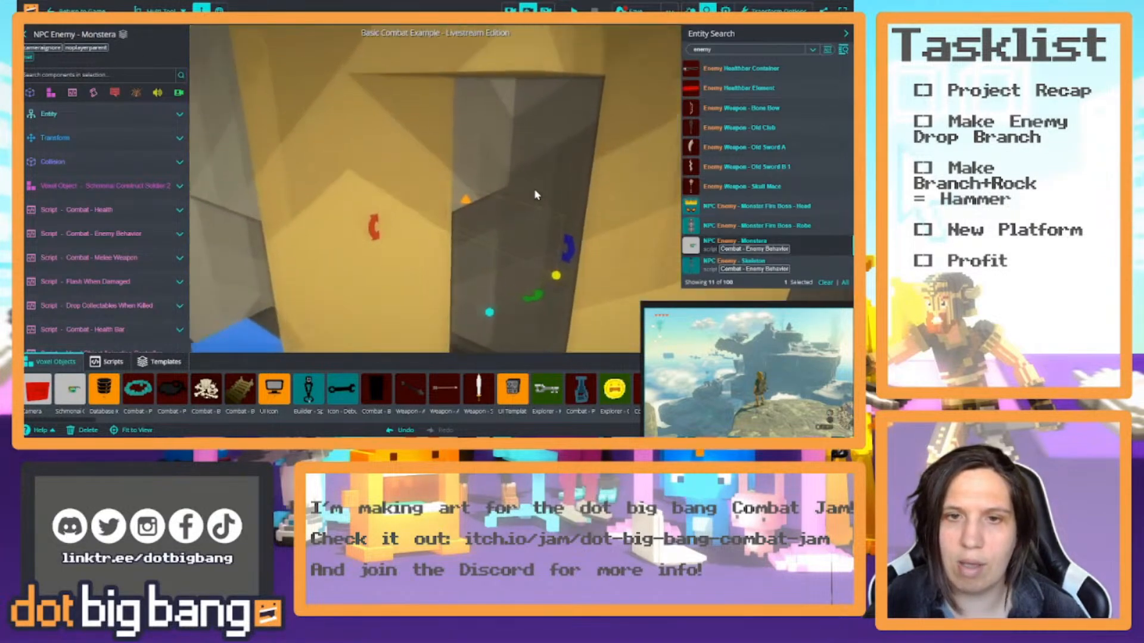
{"action": "left_click_drag", "start_coordinate": [469, 202], "coordinate": [473, 160]}
{"action": "scroll", "coordinate": [496, 109], "scroll_direction": "down", "scroll_amount": 8}
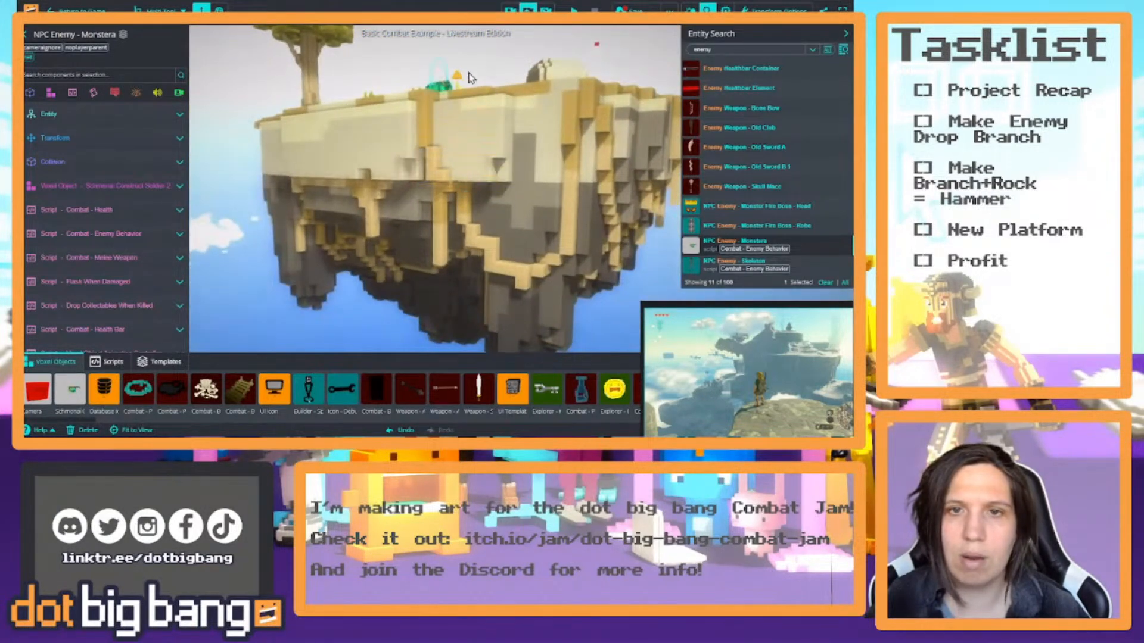
{"action": "scroll", "coordinate": [490, 83], "scroll_direction": "up", "scroll_amount": 8}
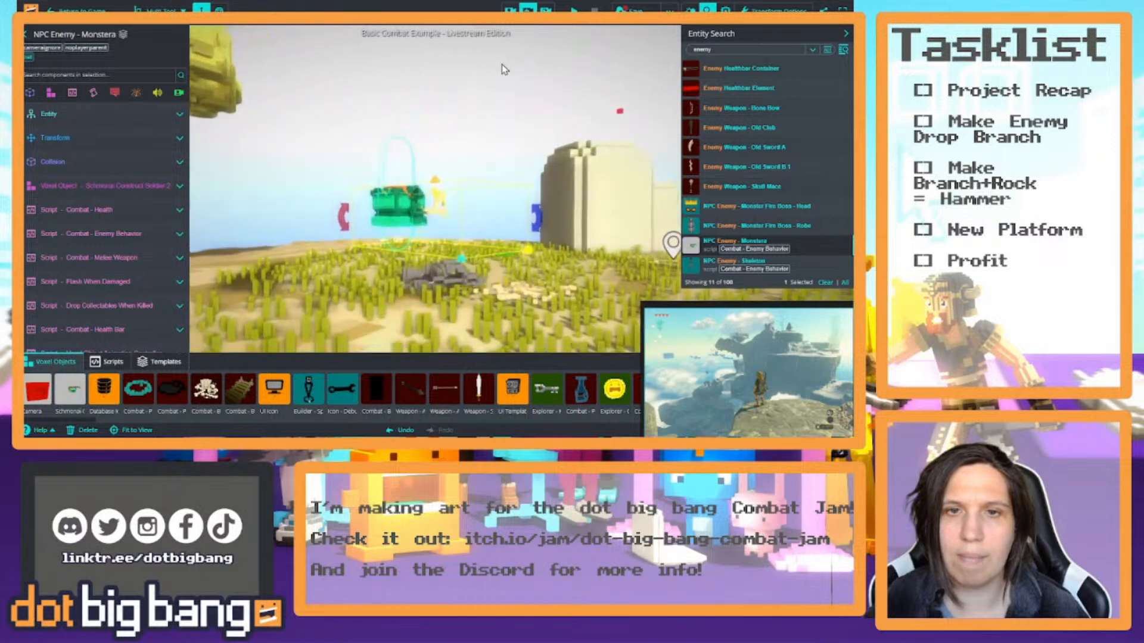
Move the Monstera enemy across the island to the foot of the yellow tree and disable its Combat - Enemy Behavior script.
{"action": "scroll", "coordinate": [454, 102], "scroll_direction": "down", "scroll_amount": 3}
{"action": "right_click_drag", "start_coordinate": [454, 102], "coordinate": [409, 115]}
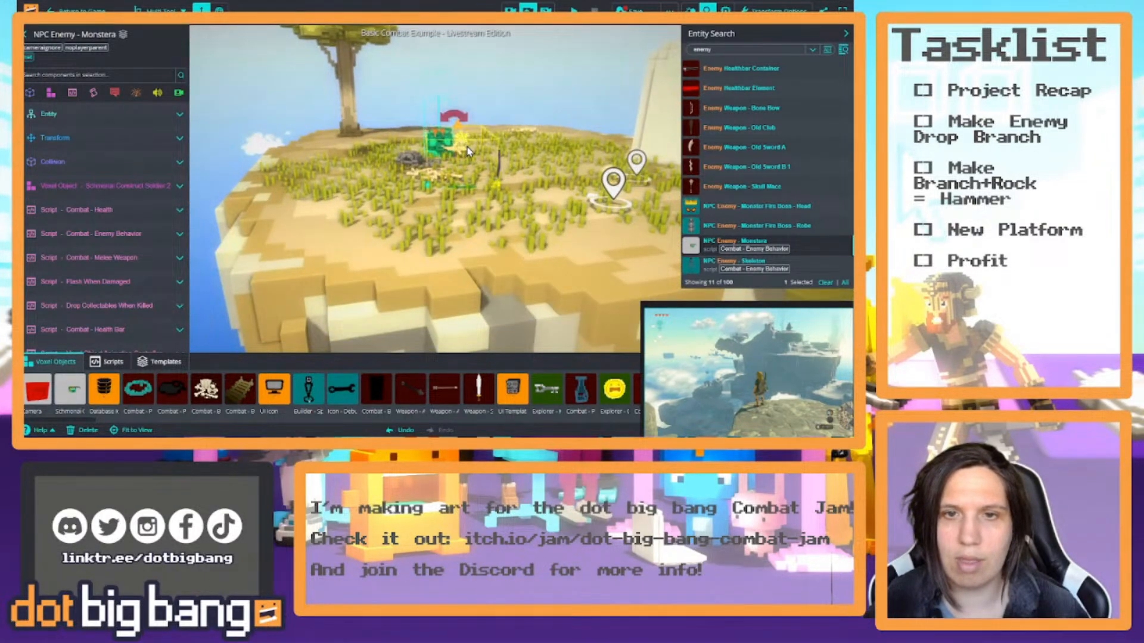
{"action": "left_click_drag", "start_coordinate": [459, 129], "coordinate": [349, 141]}
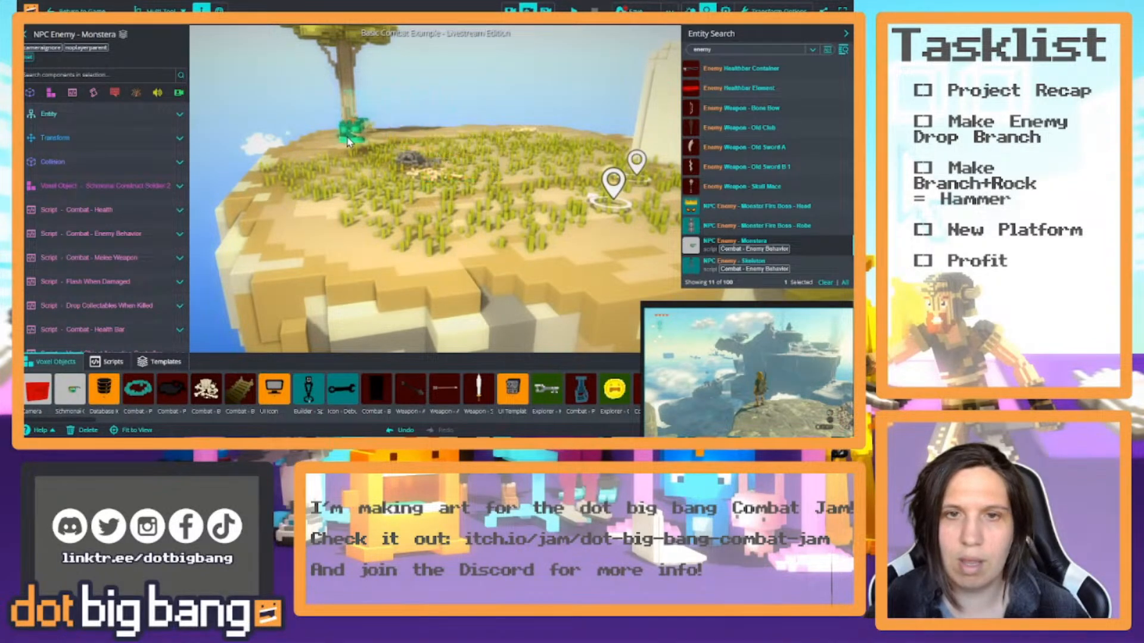
{"action": "scroll", "coordinate": [353, 144], "scroll_direction": "up", "scroll_amount": 5}
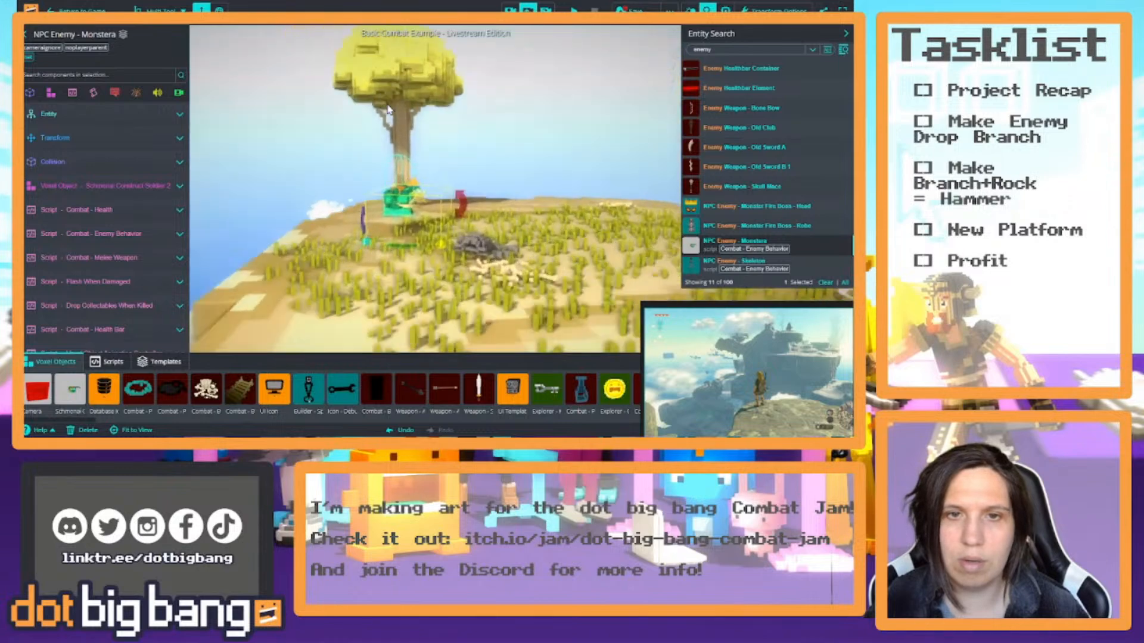
{"action": "scroll", "coordinate": [376, 121], "scroll_direction": "down", "scroll_amount": 5}
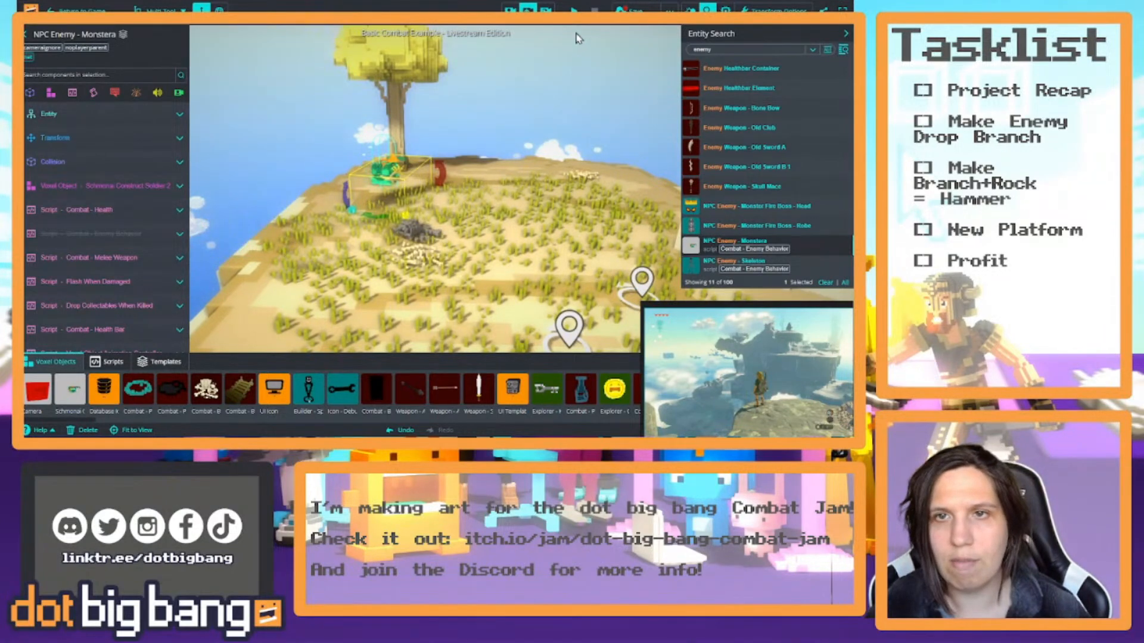
Start a playtest and walk the character across the grass to view the Monstera enemy by the tree.
{"action": "left_click", "coordinate": [574, 10]}
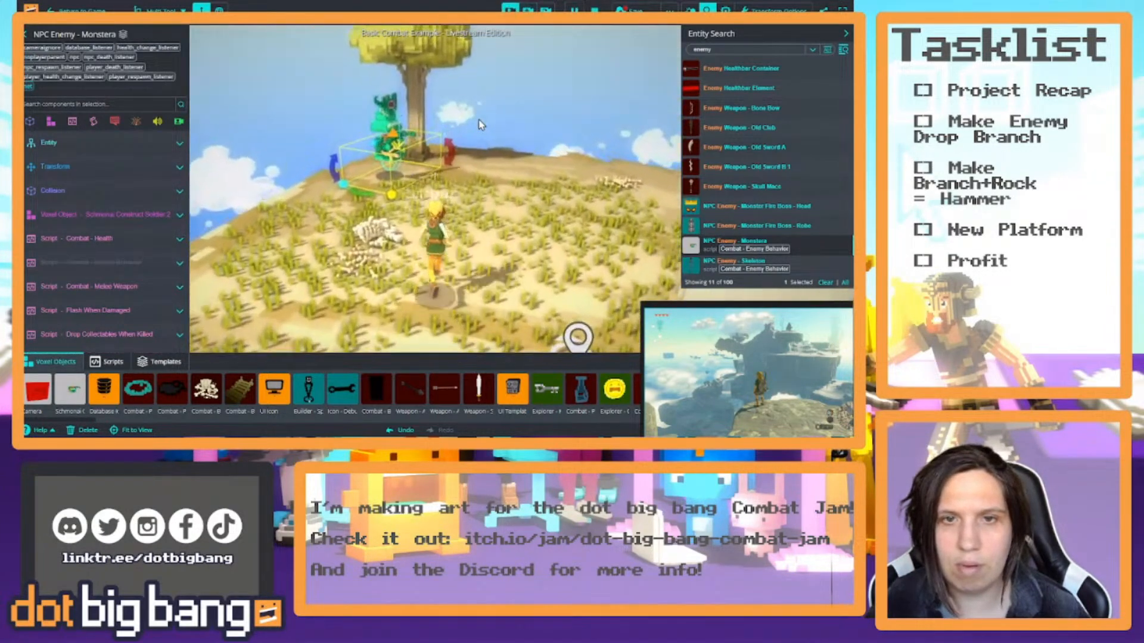
{"action": "key", "text": "s"}
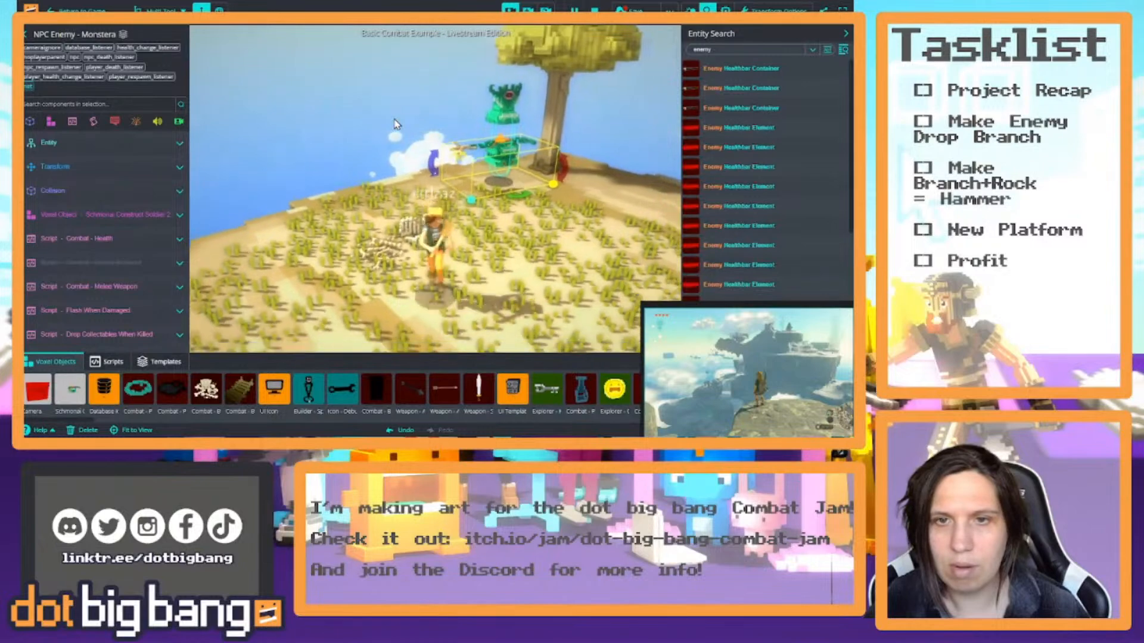
{"action": "key", "text": "d"}
{"action": "key", "text": "w"}
{"action": "right_click_drag", "start_coordinate": [411, 130], "coordinate": [437, 140]}
{"action": "key", "text": "s"}
{"action": "key", "text": "w"}
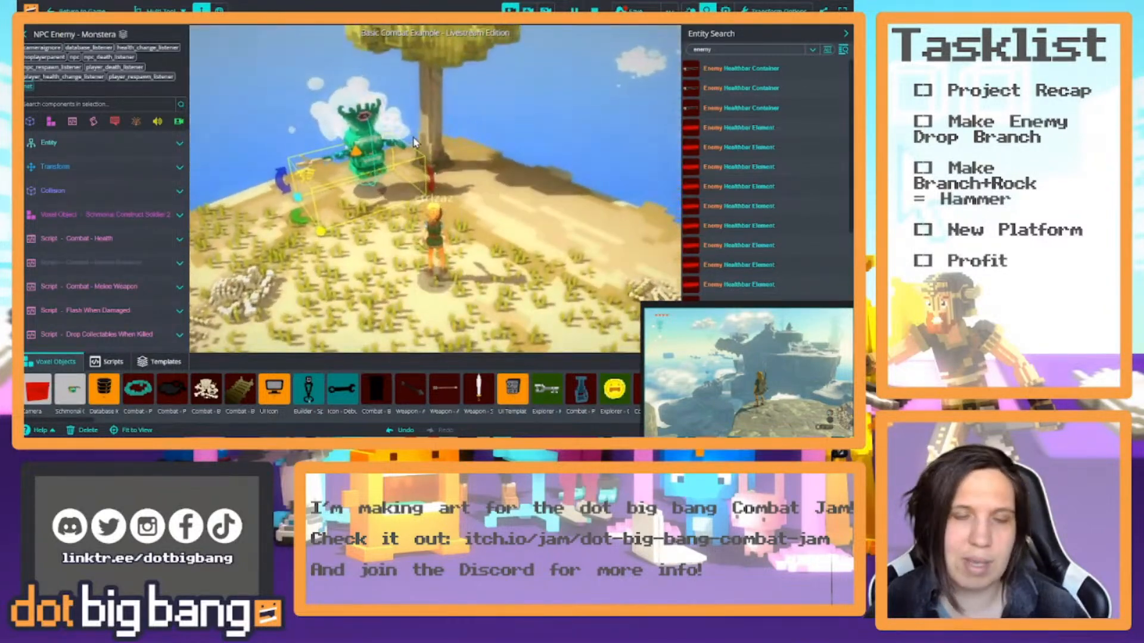
{"action": "key", "text": "a"}
{"action": "key", "text": "d"}
{"action": "key", "text": "s"}
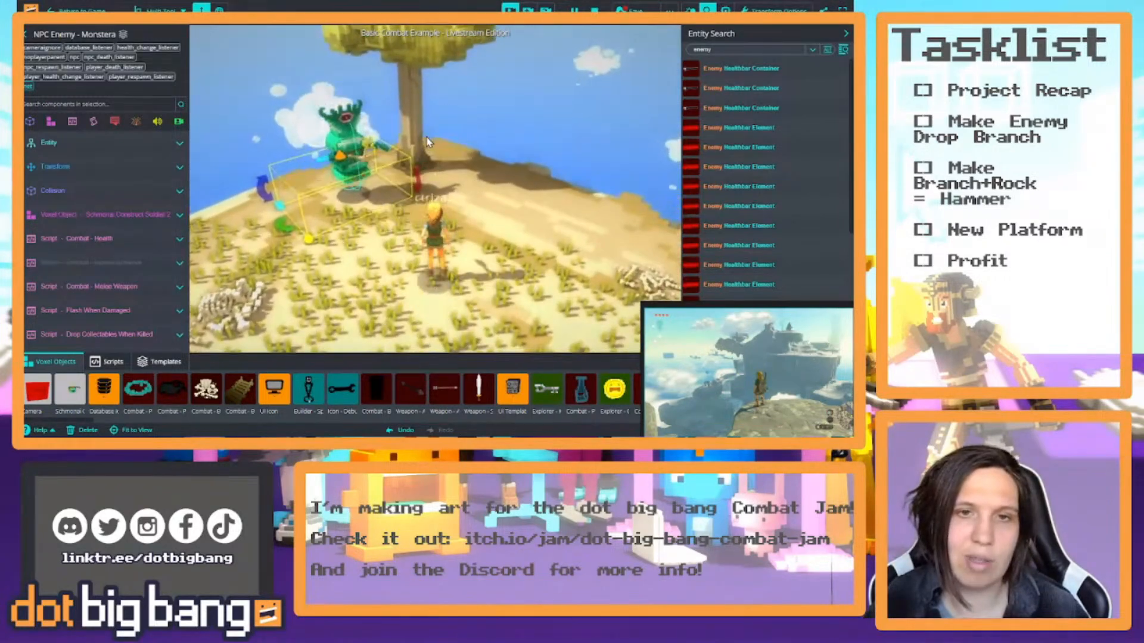
Inspect the Monstera enemy from several low angles beside the character, and stop the playtest.
{"action": "right_click_drag", "start_coordinate": [436, 139], "coordinate": [537, 99]}
{"action": "key", "text": "w"}
{"action": "key", "text": "a"}
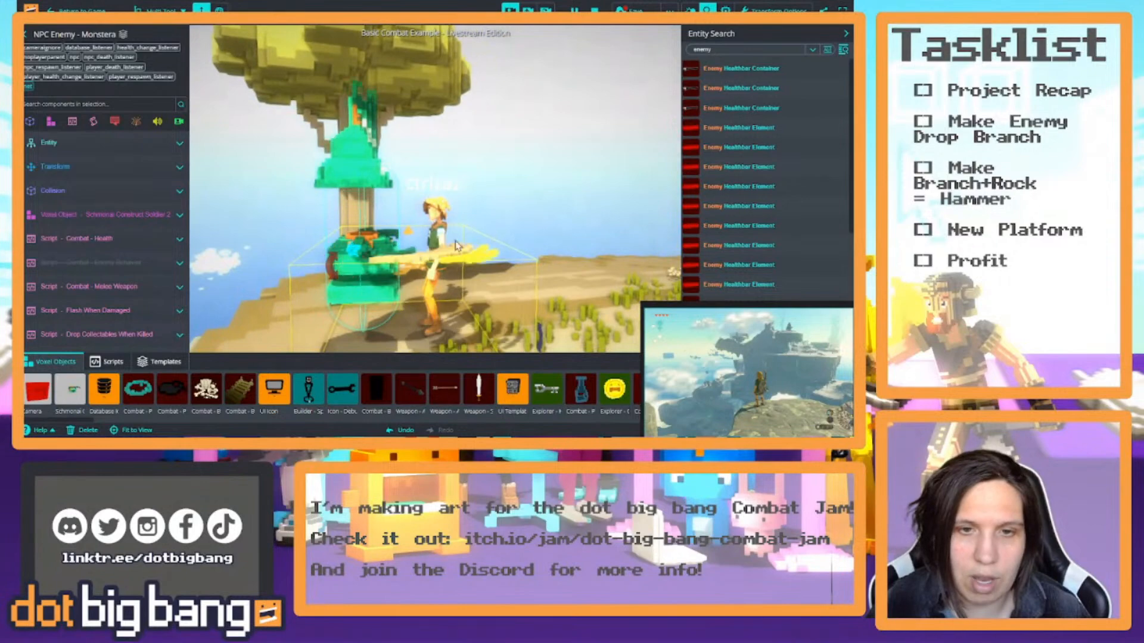
{"action": "right_click_drag", "start_coordinate": [458, 246], "coordinate": [229, 254]}
{"action": "right_click_drag", "start_coordinate": [514, 227], "coordinate": [555, 255]}
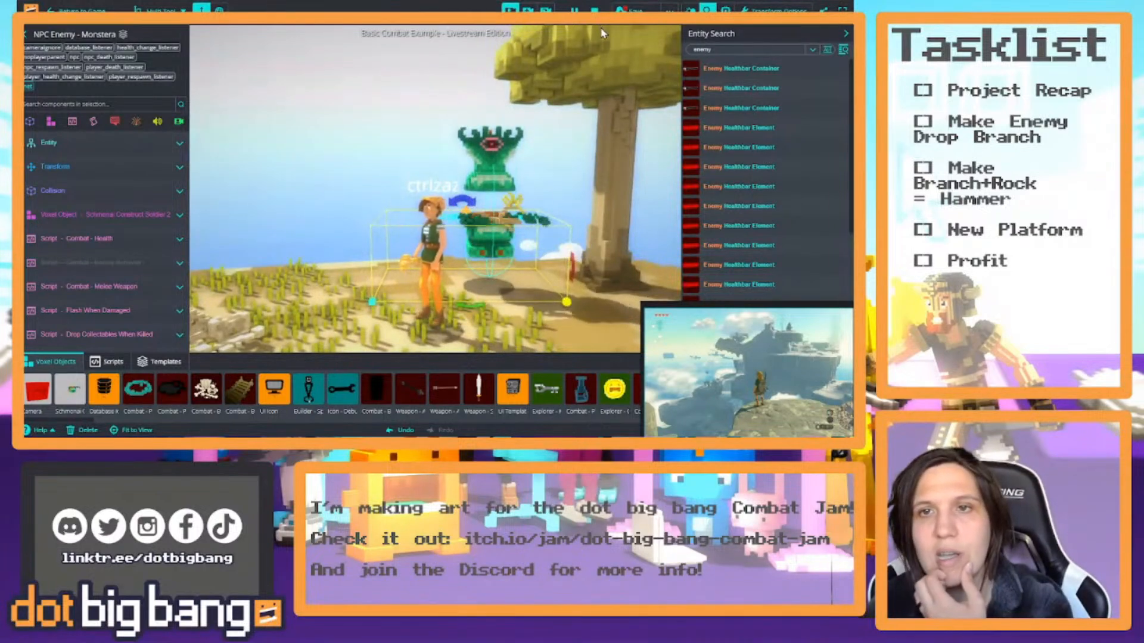
{"action": "left_click", "coordinate": [594, 10]}
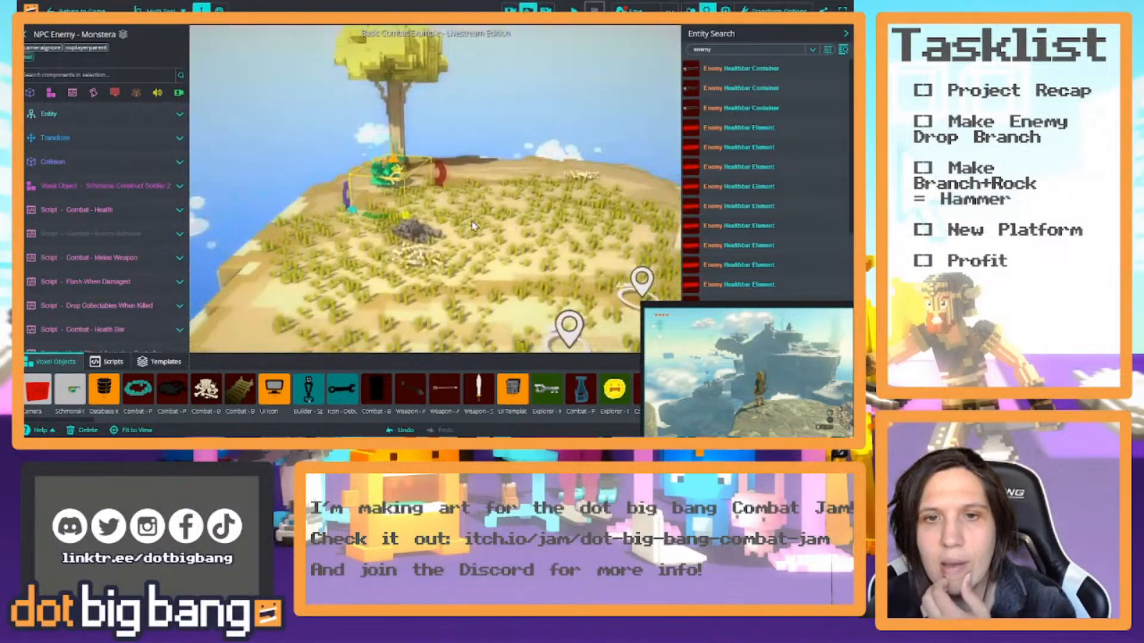
Reselect the Monstera enemy by the tree, restart the playtest and walk the character up to it.
{"action": "scroll", "coordinate": [475, 184], "scroll_direction": "down", "scroll_amount": 3}
{"action": "left_click", "coordinate": [459, 182]}
{"action": "scroll", "coordinate": [411, 197], "scroll_direction": "down", "scroll_amount": 5}
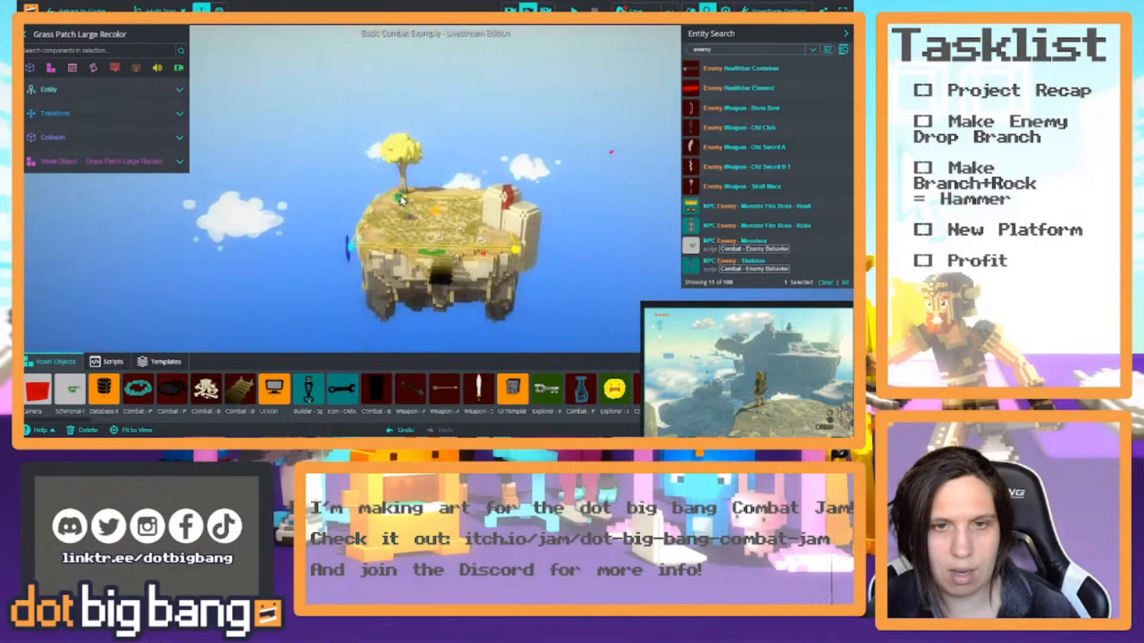
{"action": "left_click", "coordinate": [401, 200]}
{"action": "key", "text": "f"}
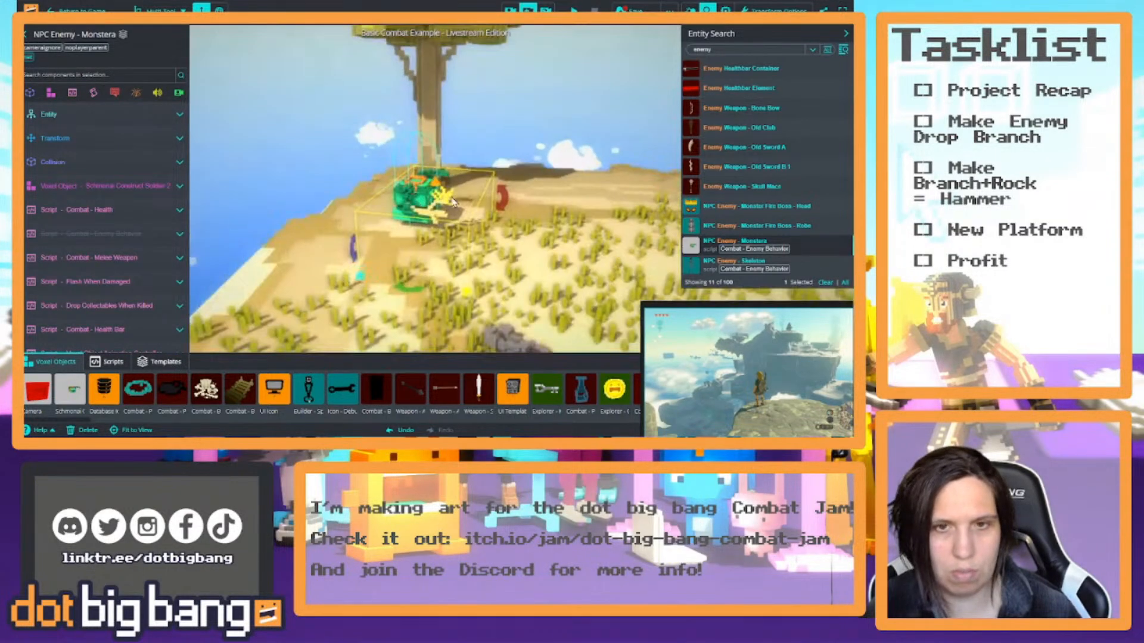
{"action": "right_click_drag", "start_coordinate": [409, 202], "coordinate": [623, 55]}
{"action": "left_click", "coordinate": [574, 10]}
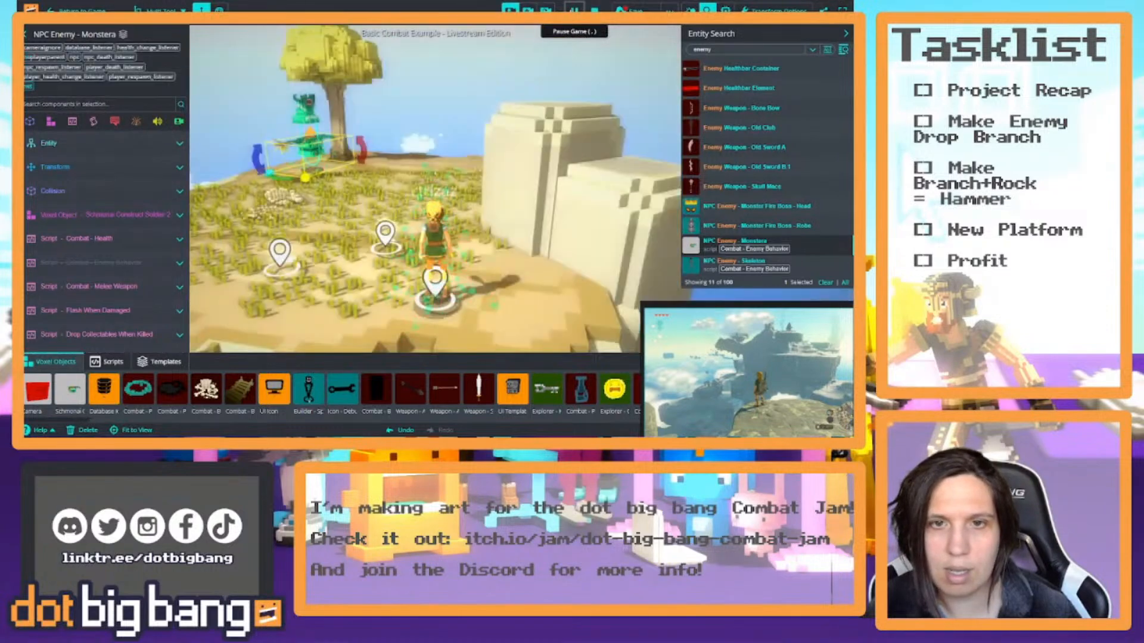
{"action": "key", "text": "w"}
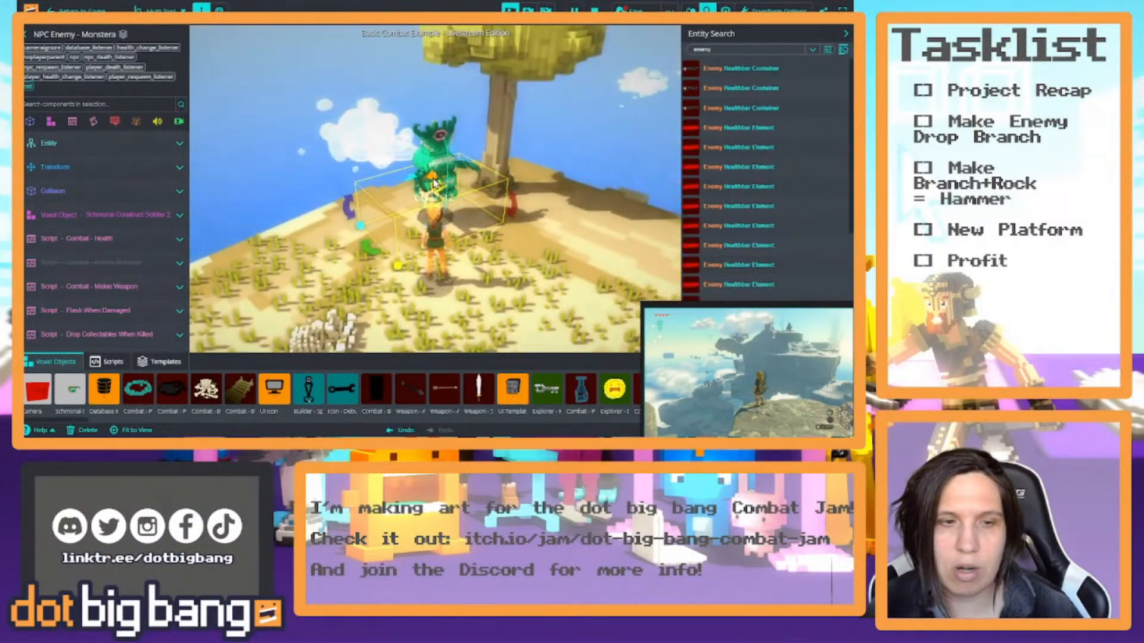
Copy an existing Particle component of the Monstera enemy and paste it as a new component.
{"action": "scroll", "coordinate": [132, 194], "scroll_direction": "down", "scroll_amount": 10}
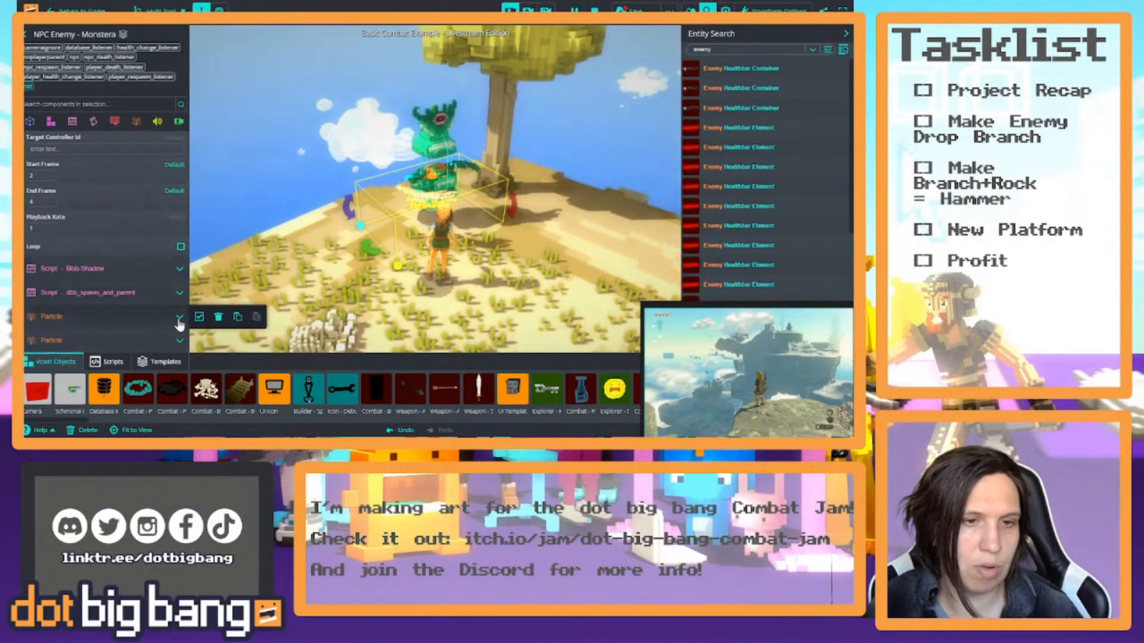
{"action": "left_click", "coordinate": [180, 318]}
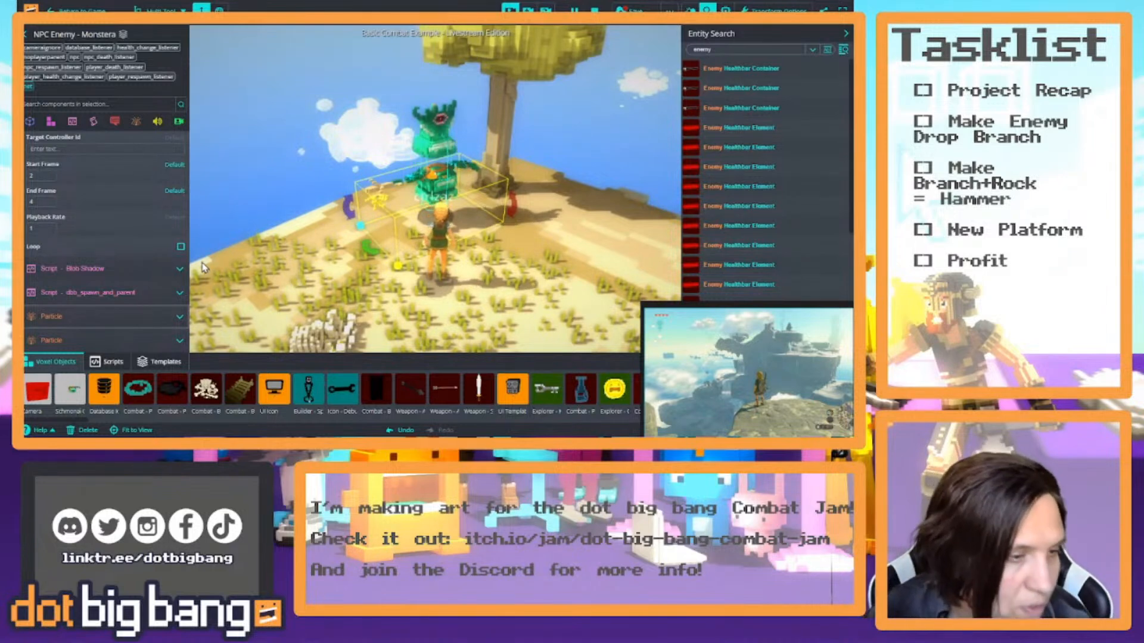
{"action": "mouse_move", "coordinate": [225, 325]}
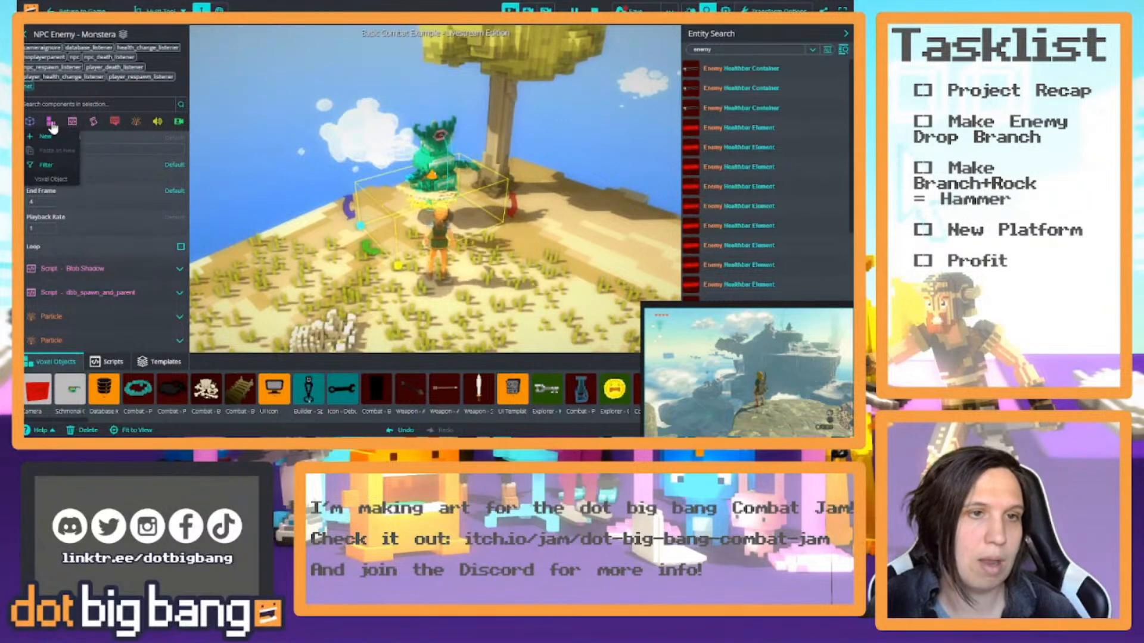
{"action": "left_click", "coordinate": [138, 124]}
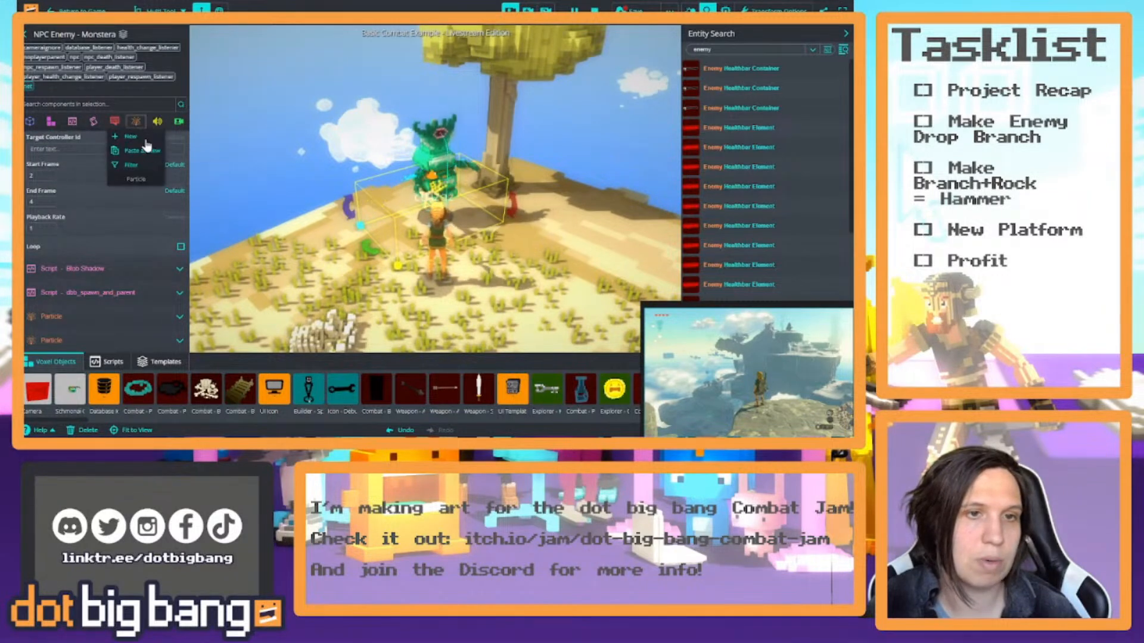
{"action": "left_click", "coordinate": [151, 157]}
{"action": "scroll", "coordinate": [133, 210], "scroll_direction": "down", "scroll_amount": 5}
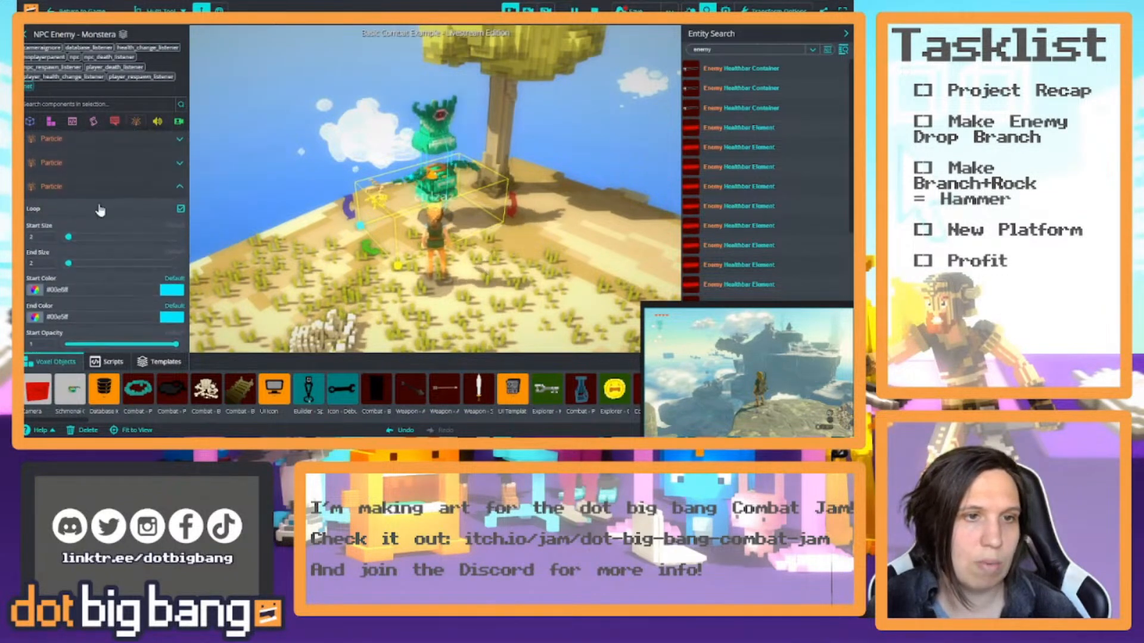
Set the new particle's initial direction to -90 on Y and 0 on Z, and review its lifetime and emitter settings.
{"action": "scroll", "coordinate": [113, 224], "scroll_direction": "down", "scroll_amount": 6}
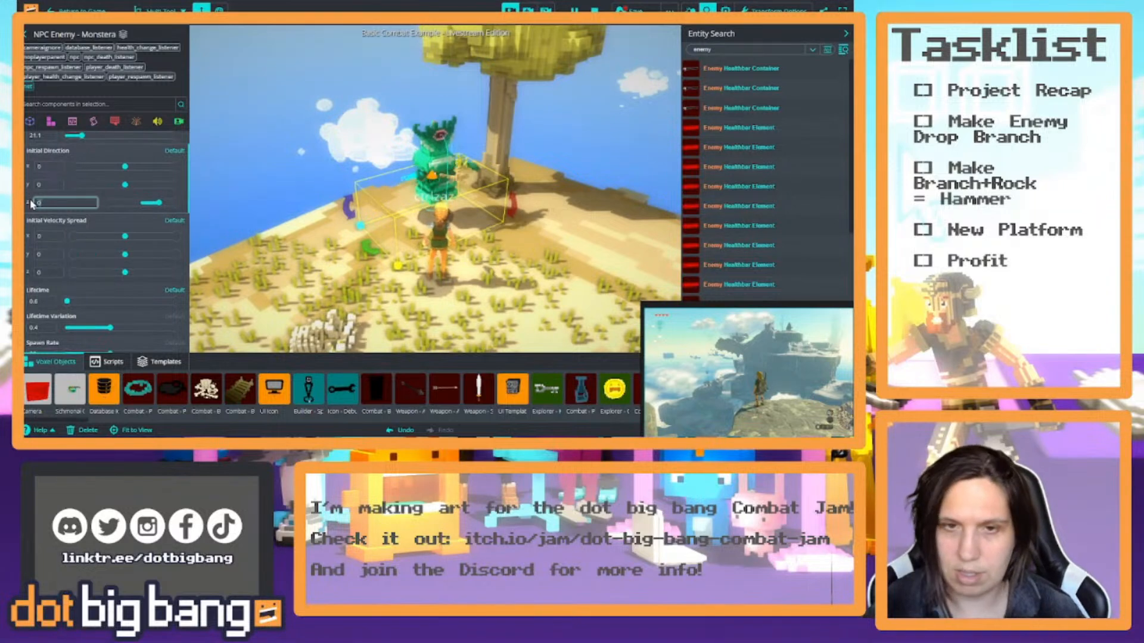
{"action": "left_click", "coordinate": [60, 184]}
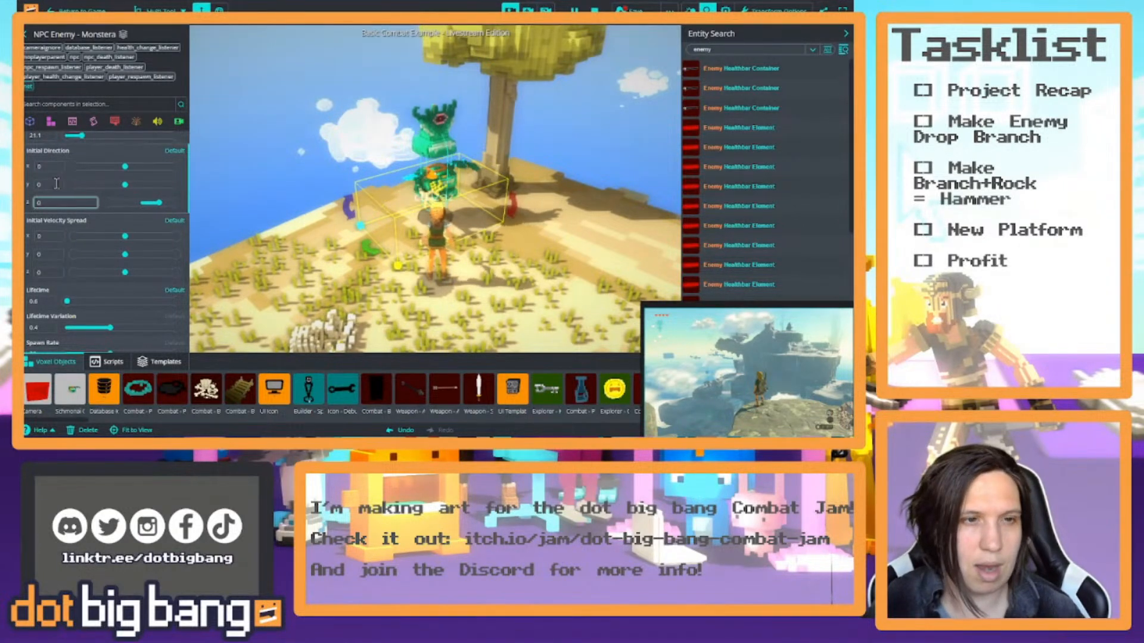
{"action": "type", "text": "-90"}
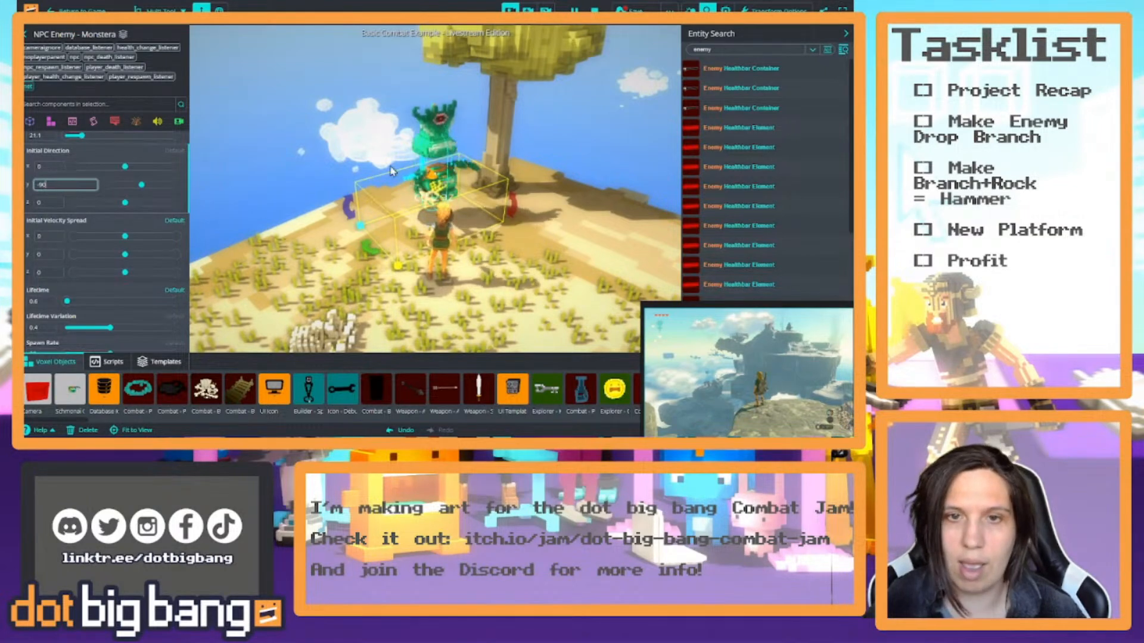
{"action": "right_click_drag", "start_coordinate": [430, 199], "coordinate": [381, 199]}
{"action": "scroll", "coordinate": [110, 281], "scroll_direction": "down", "scroll_amount": 2}
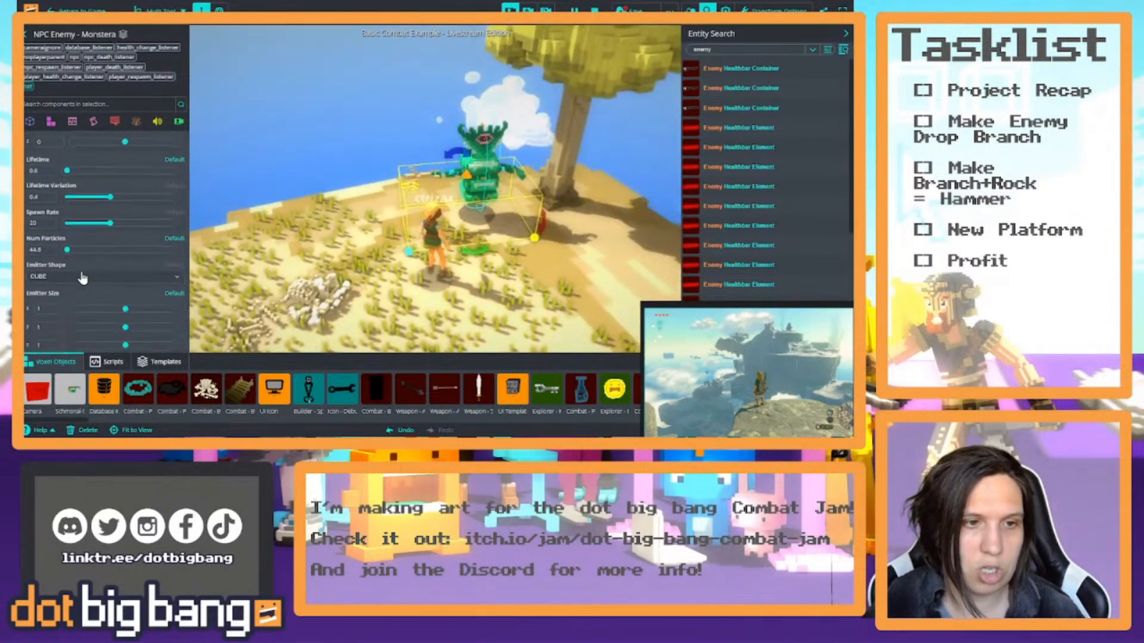
{"action": "scroll", "coordinate": [81, 273], "scroll_direction": "down", "scroll_amount": 2}
{"action": "scroll", "coordinate": [66, 231], "scroll_direction": "up", "scroll_amount": 4}
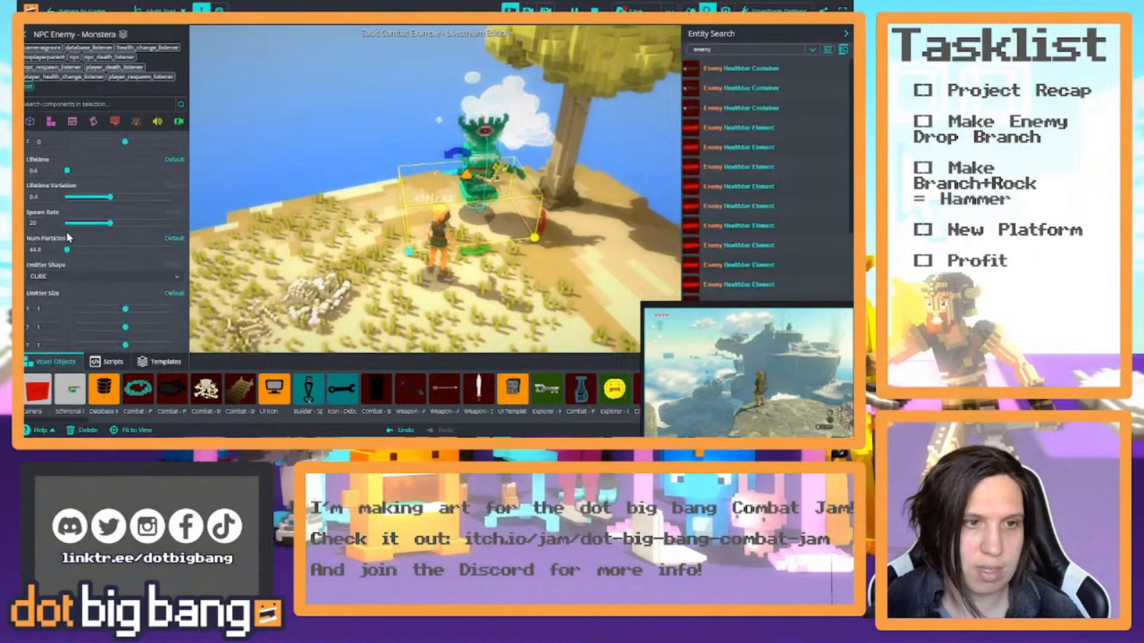
{"action": "scroll", "coordinate": [64, 219], "scroll_direction": "down", "scroll_amount": 5}
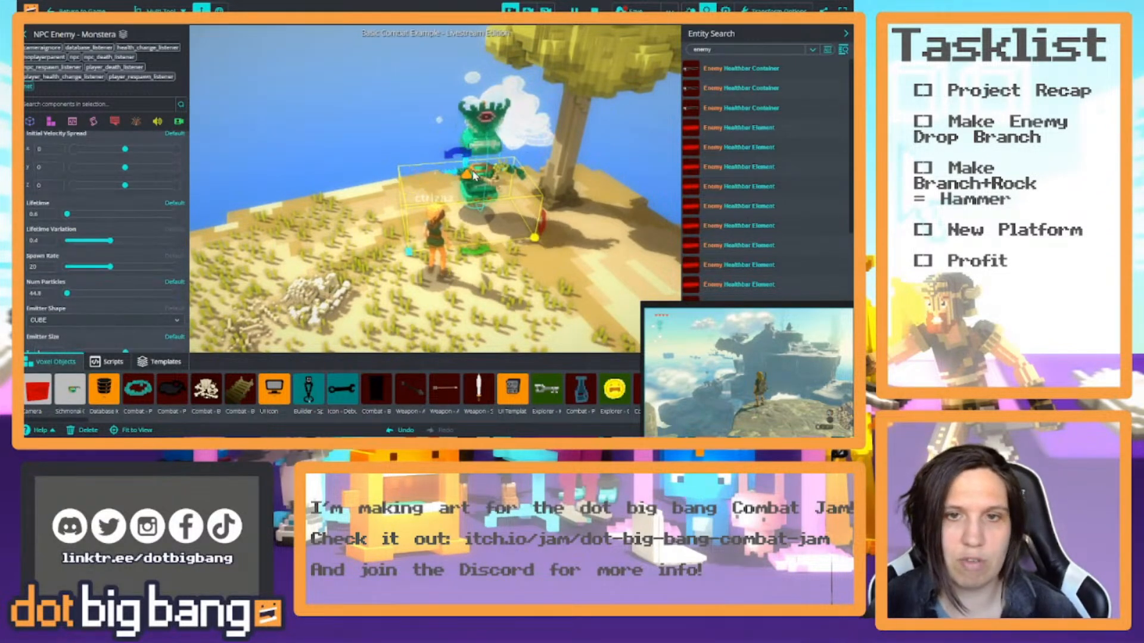
Switch to the editor camera while the game runs and bring the Monstera's body and cyan particles into close view.
{"action": "mouse_move", "coordinate": [507, 258]}
{"action": "right_mouse_down"}
{"action": "mouse_move", "coordinate": [545, 238]}
{"action": "mouse_move", "coordinate": [446, 242]}
{"action": "mouse_move", "coordinate": [499, 245]}
{"action": "right_mouse_up"}
{"action": "key", "text": "w"}
{"action": "key", "text": "s"}
{"action": "left_click", "coordinate": [528, 10]}
{"action": "scroll", "coordinate": [499, 197], "scroll_direction": "up", "scroll_amount": 6}
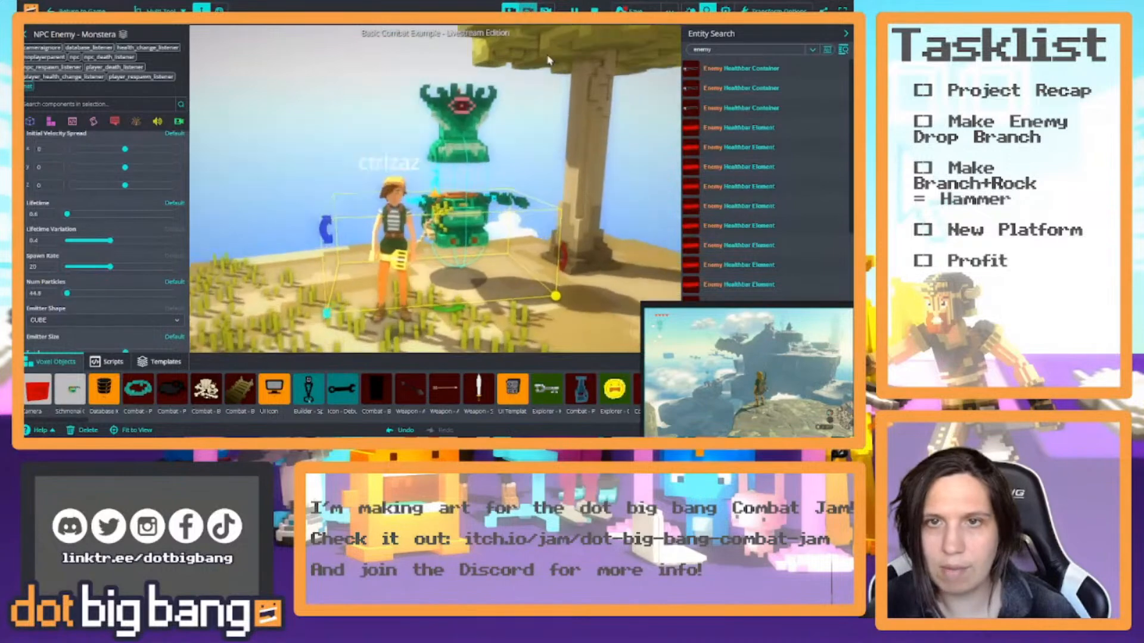
{"action": "key", "text": "w"}
{"action": "right_click_drag", "start_coordinate": [498, 186], "coordinate": [458, 179]}
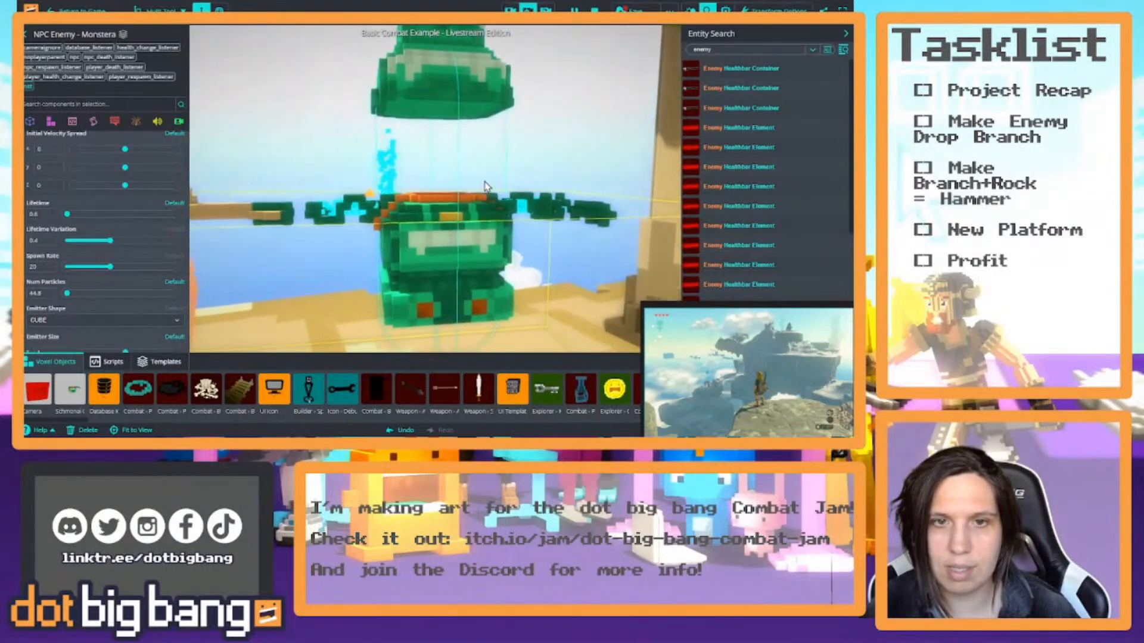
Set the new particle's X offset to 0 to centre its emission between the Monstera's head and body.
{"action": "scroll", "coordinate": [104, 299], "scroll_direction": "down", "scroll_amount": 3}
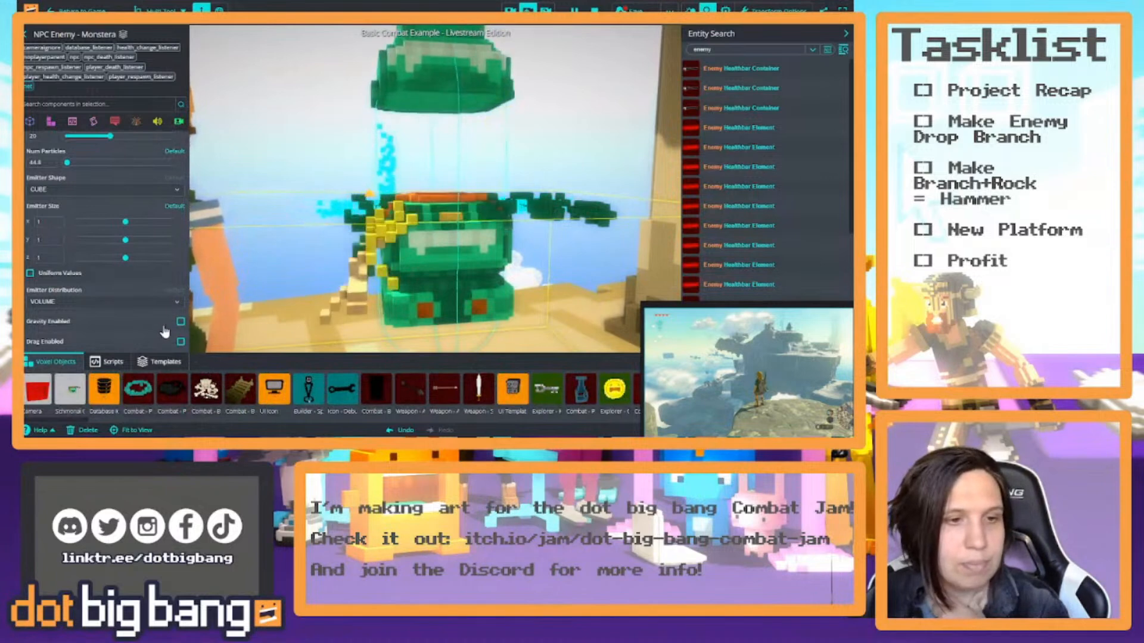
{"action": "scroll", "coordinate": [113, 277], "scroll_direction": "down", "scroll_amount": 3}
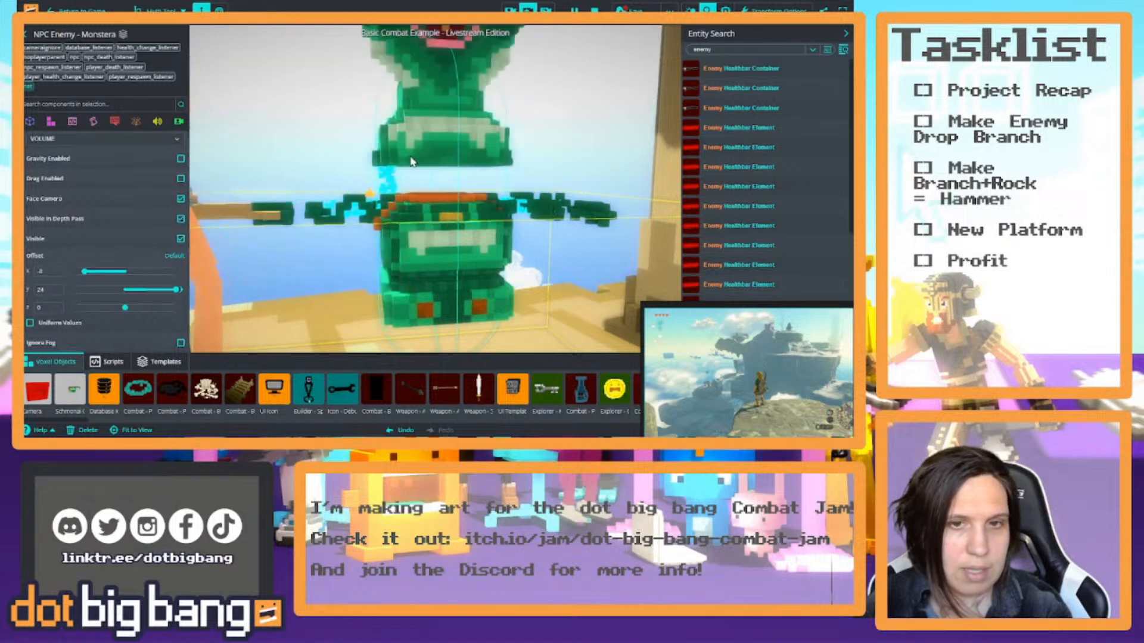
{"action": "left_click_drag", "start_coordinate": [176, 290], "coordinate": [131, 290]}
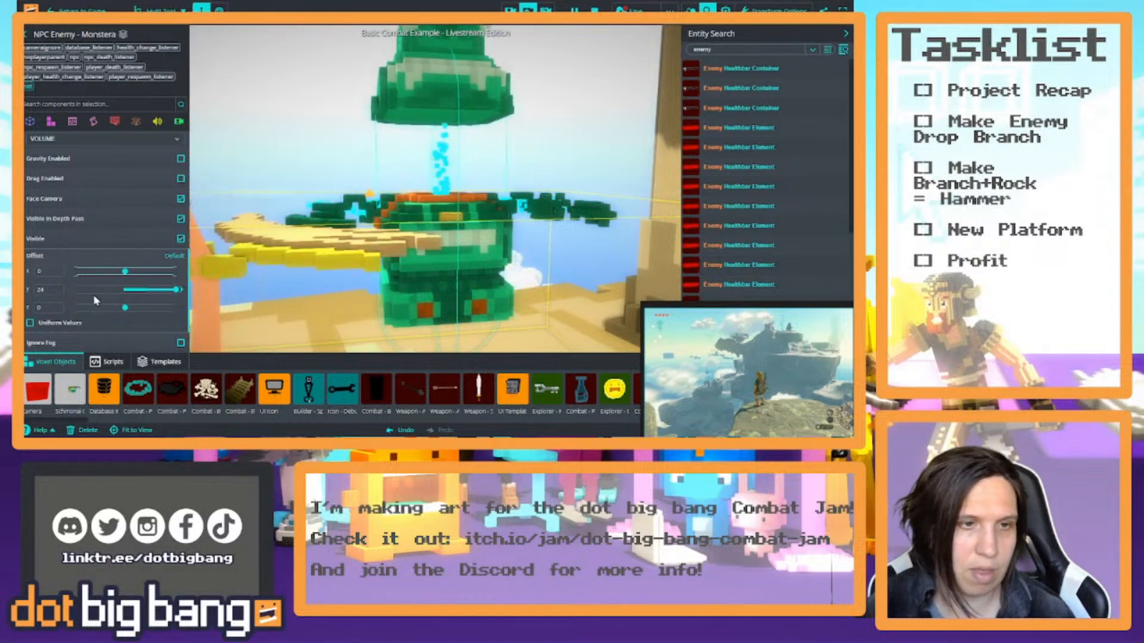
Set the new particle's emitter size to 2 on X, Y and Z.
{"action": "scroll", "coordinate": [98, 280], "scroll_direction": "up", "scroll_amount": 3}
{"action": "scroll", "coordinate": [102, 263], "scroll_direction": "up", "scroll_amount": 1}
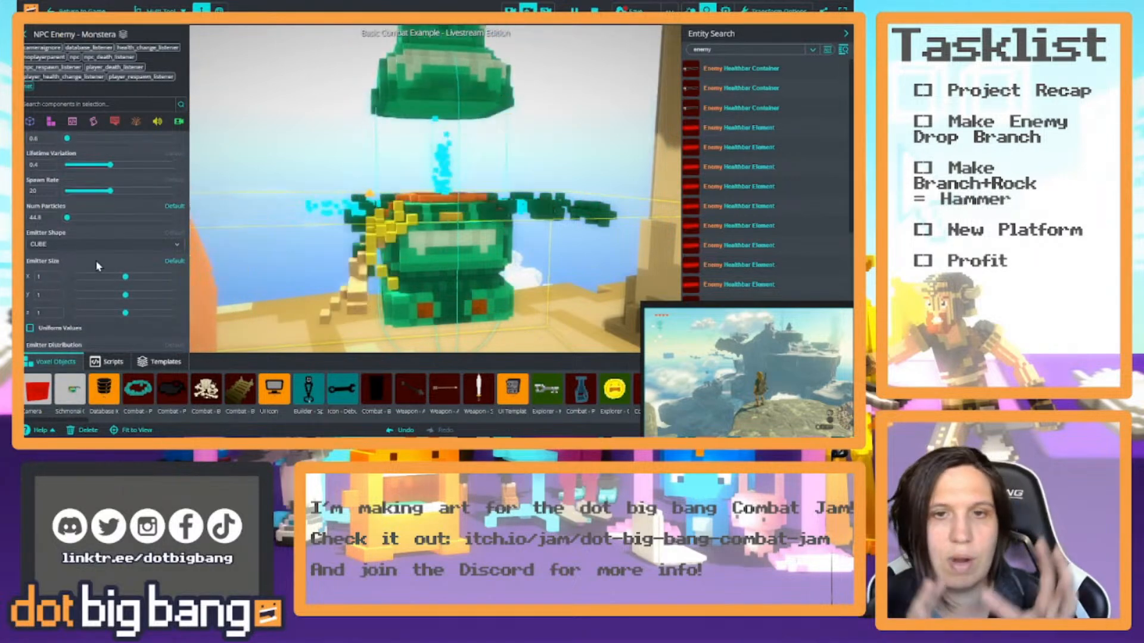
{"action": "left_click", "coordinate": [56, 277]}
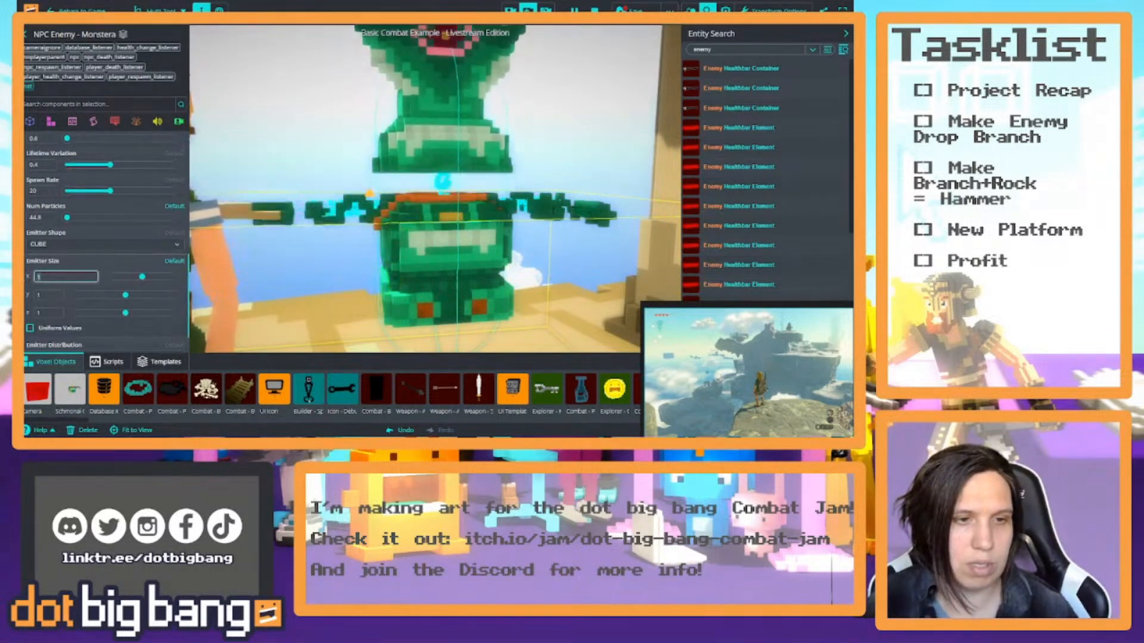
{"action": "type", "text": "2"}
{"action": "key", "text": "Tab"}
{"action": "type", "text": "2"}
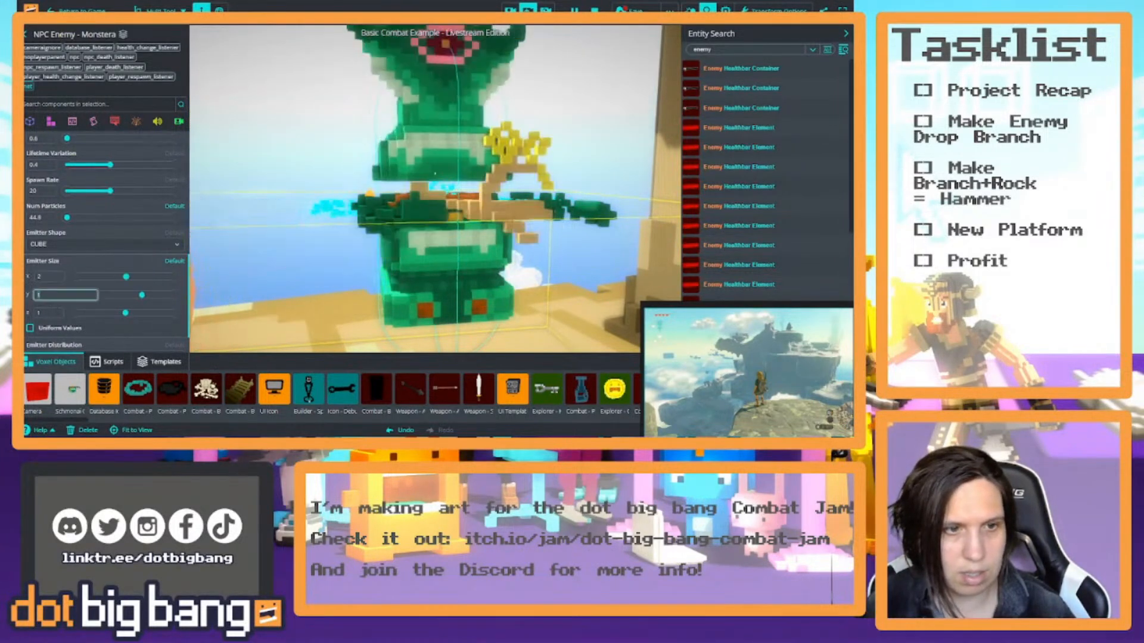
{"action": "key", "text": "Tab"}
{"action": "type", "text": "2"}
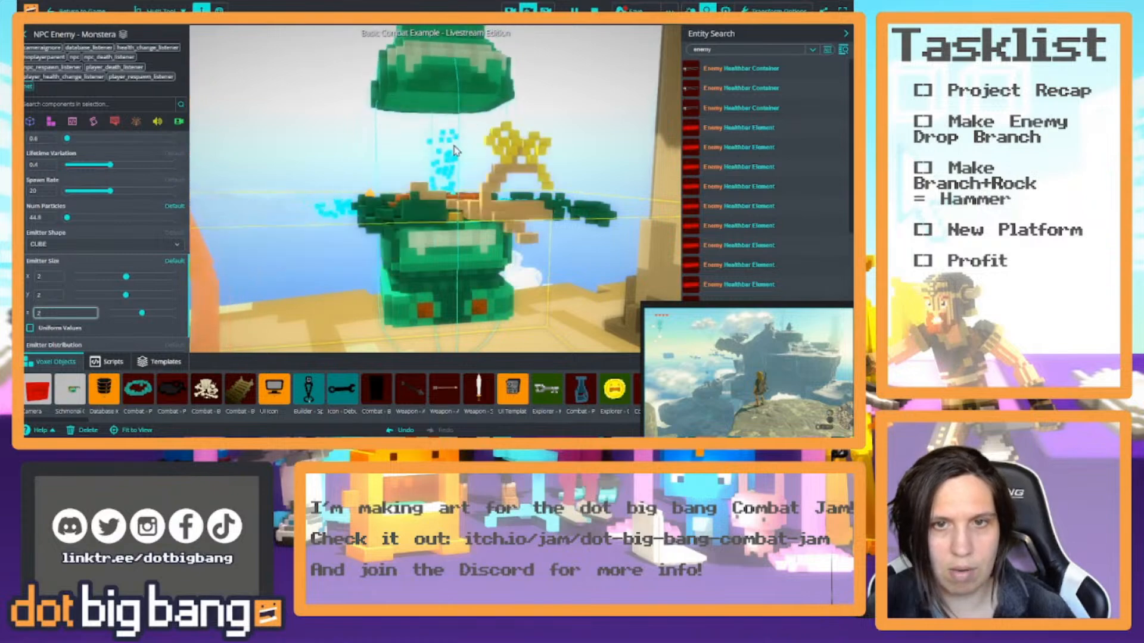
Examine the Monstera and its particle stream from several angles and distances, including a view of the whole floating island.
{"action": "right_click_drag", "start_coordinate": [569, 144], "coordinate": [590, 159]}
{"action": "key", "text": "s"}
{"action": "key", "text": "s"}
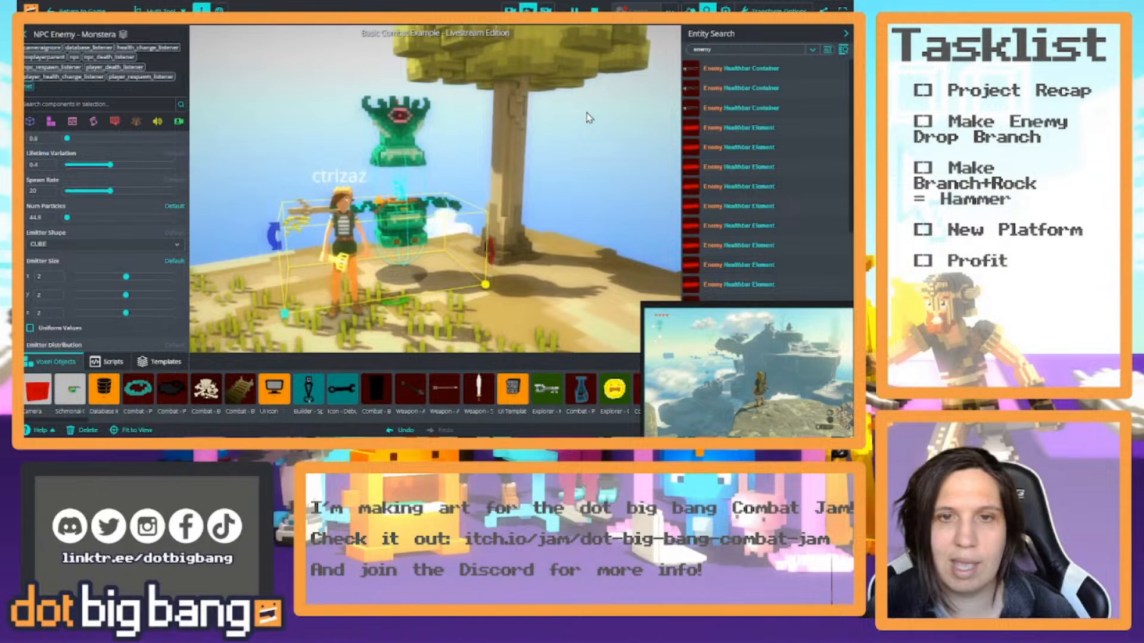
{"action": "right_click_drag", "start_coordinate": [589, 118], "coordinate": [641, 168]}
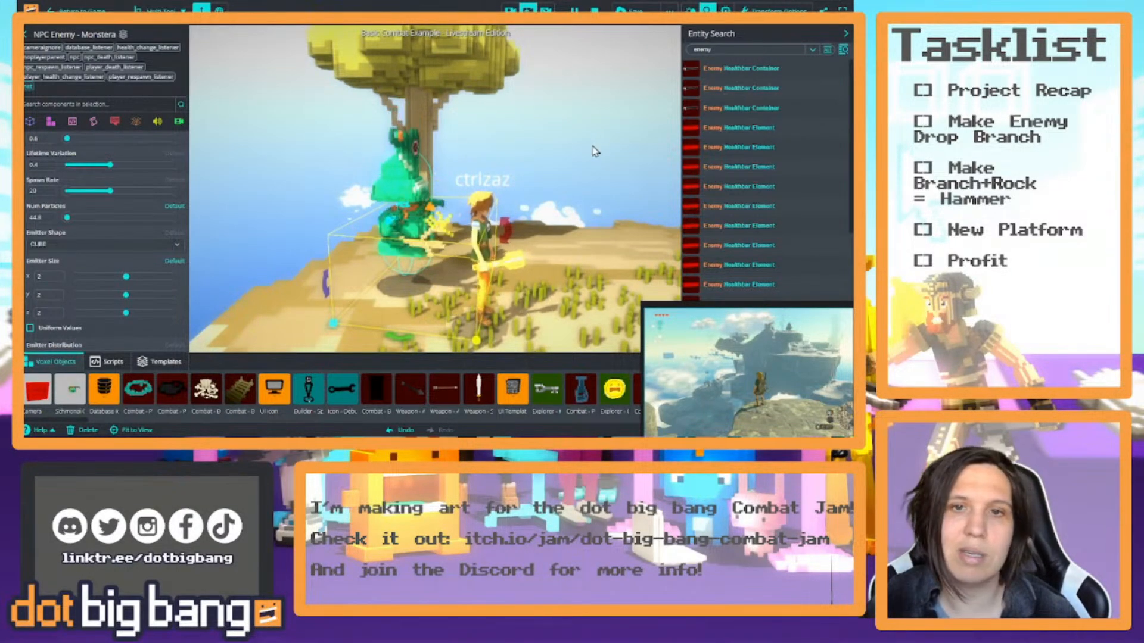
{"action": "right_click_drag", "start_coordinate": [595, 148], "coordinate": [517, 155]}
{"action": "scroll", "coordinate": [517, 157], "scroll_direction": "down", "scroll_amount": 2}
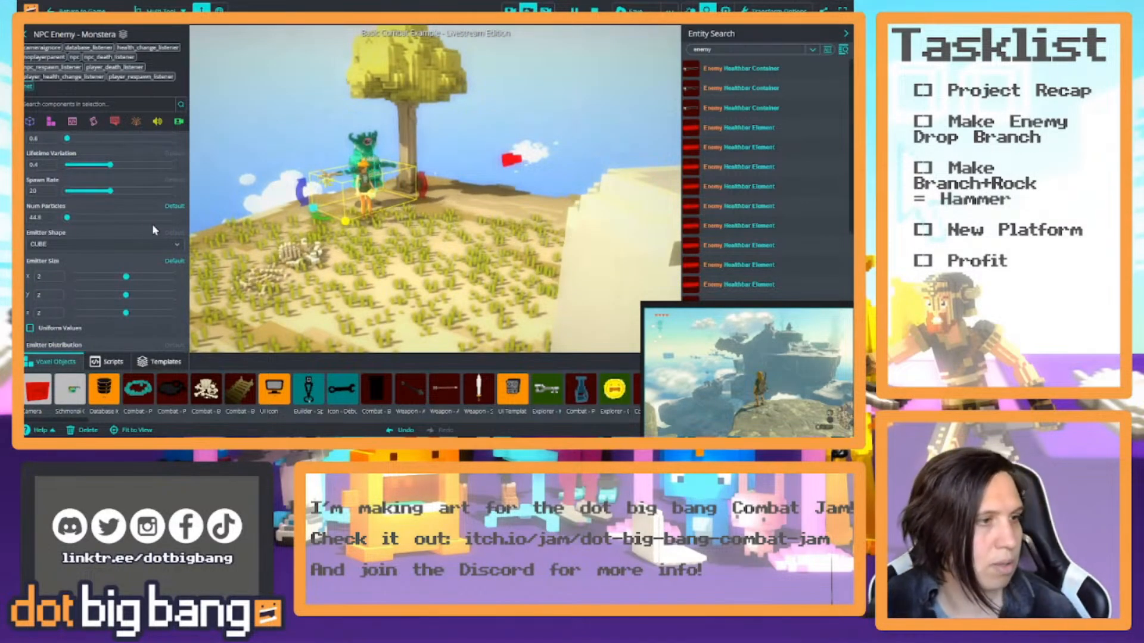
{"action": "right_click_drag", "start_coordinate": [302, 191], "coordinate": [401, 203]}
{"action": "key", "text": "s"}
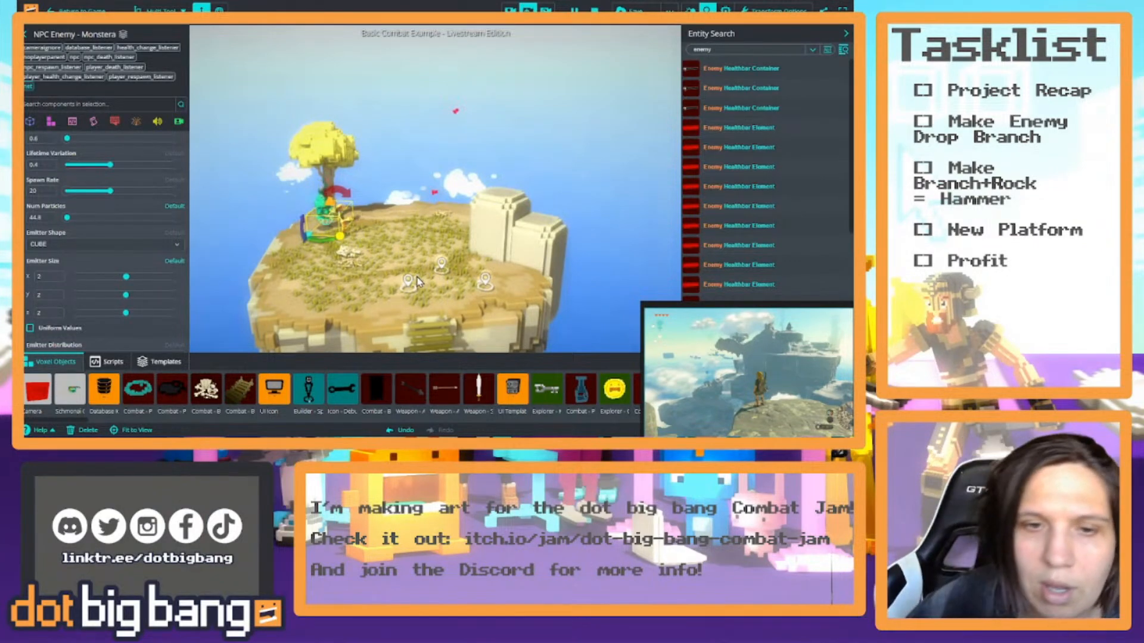
{"action": "key", "text": "w"}
{"action": "right_click_drag", "start_coordinate": [397, 215], "coordinate": [343, 210]}
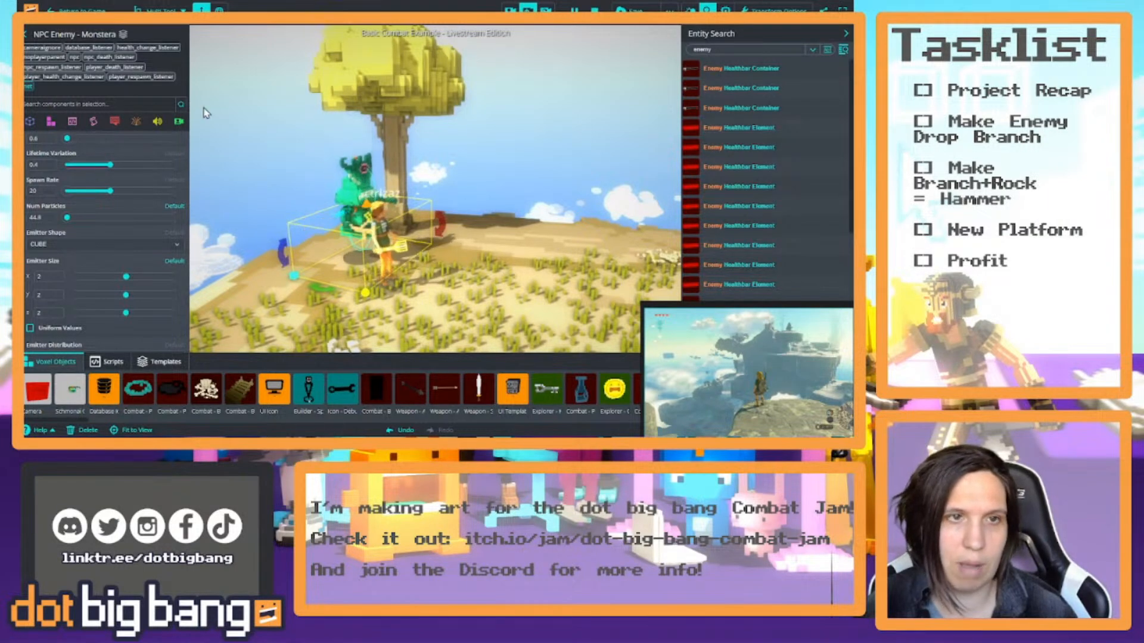
Rename the NPC Enemy - Monstera entity as NPC Enemy - Construct.
{"action": "double_click", "coordinate": [90, 34]}
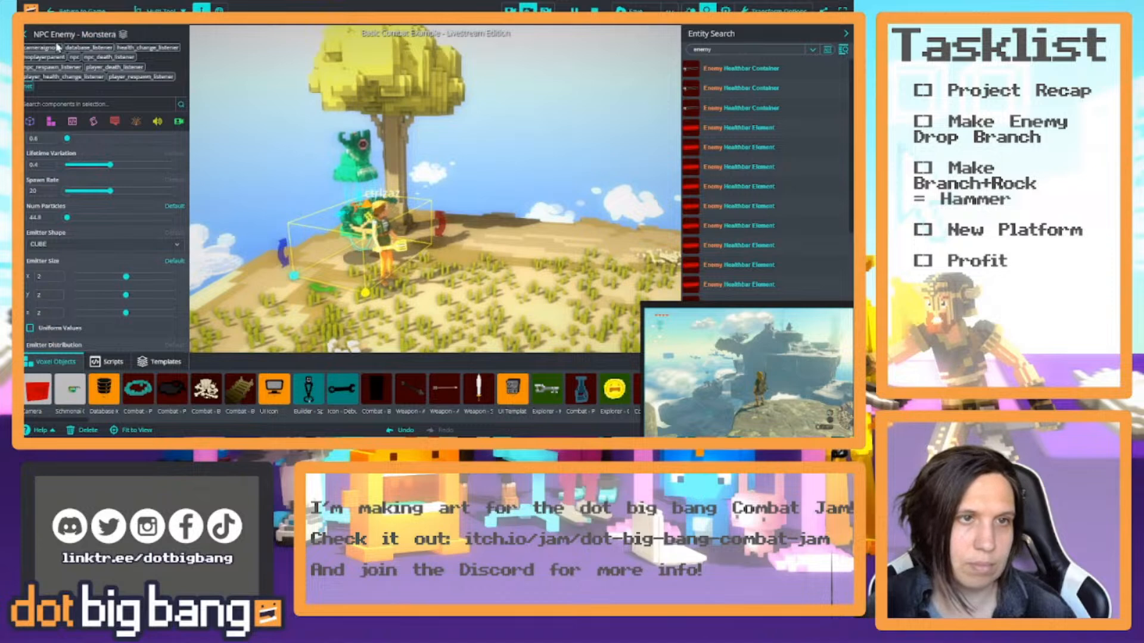
{"action": "scroll", "coordinate": [49, 137], "scroll_direction": "down", "scroll_amount": 5}
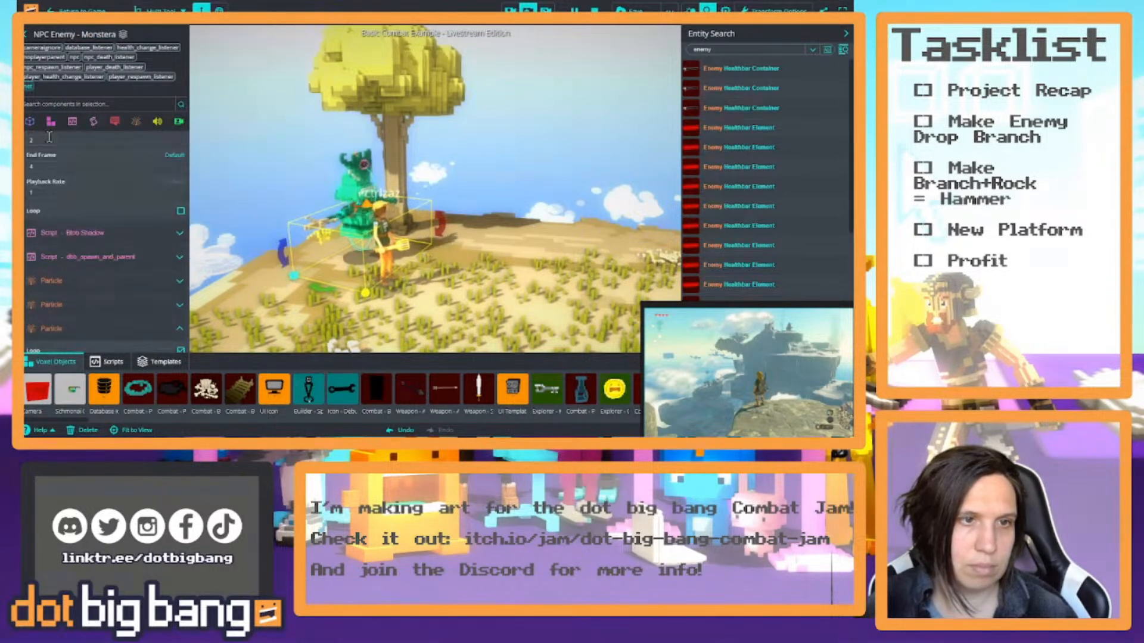
{"action": "scroll", "coordinate": [145, 149], "scroll_direction": "up", "scroll_amount": 10}
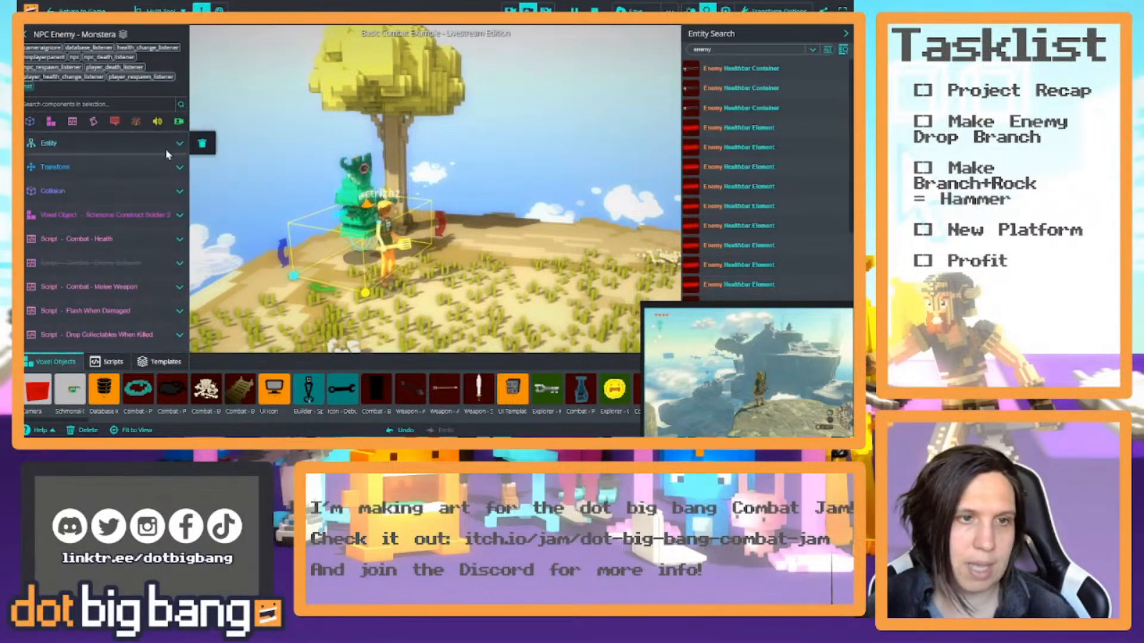
{"action": "left_click", "coordinate": [168, 152]}
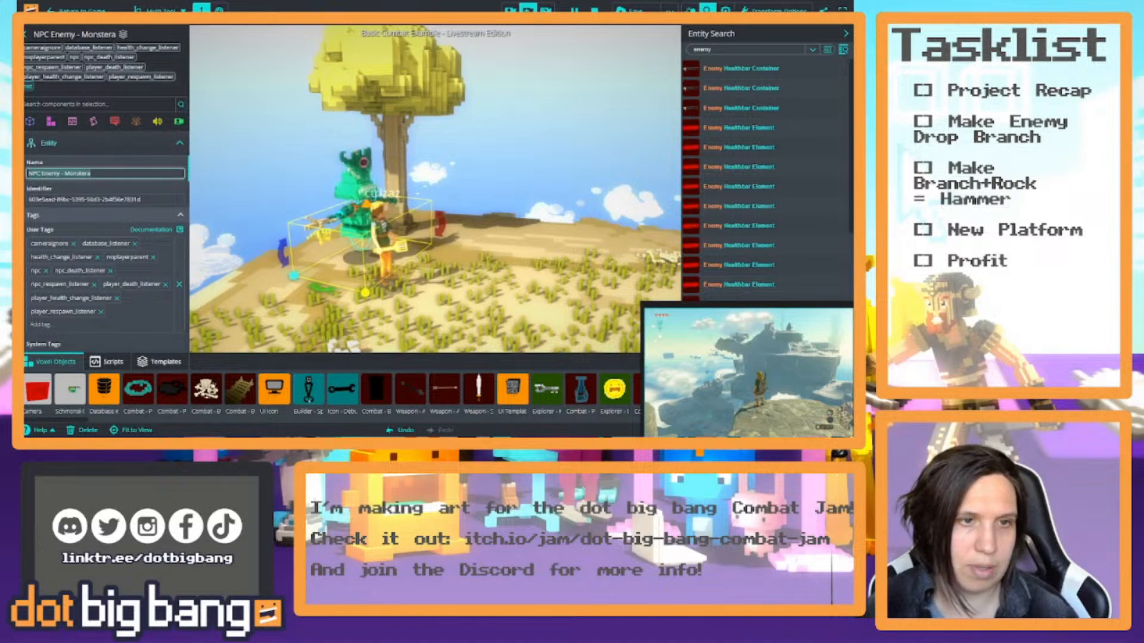
{"action": "double_click", "coordinate": [67, 173]}
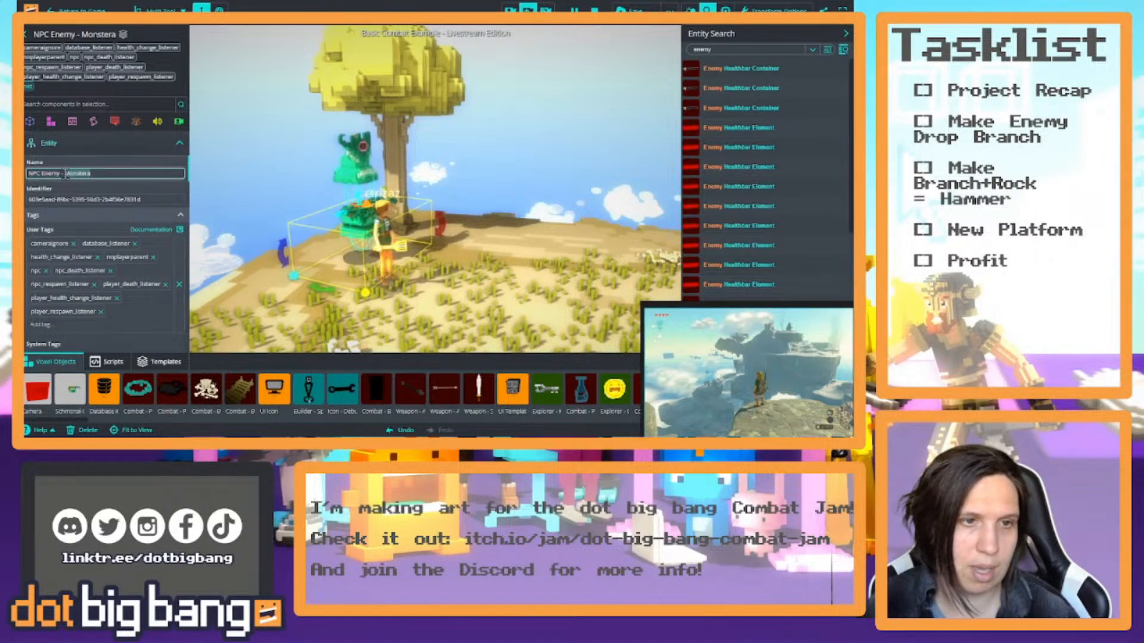
{"action": "type", "text": "Construct"}
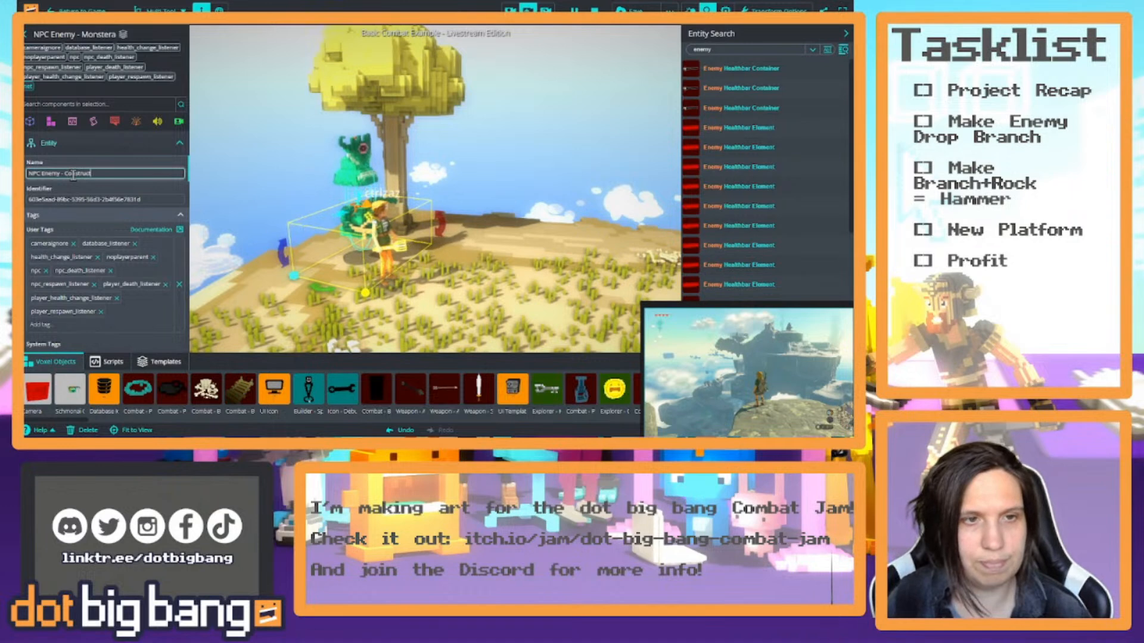
{"action": "left_click", "coordinate": [357, 185]}
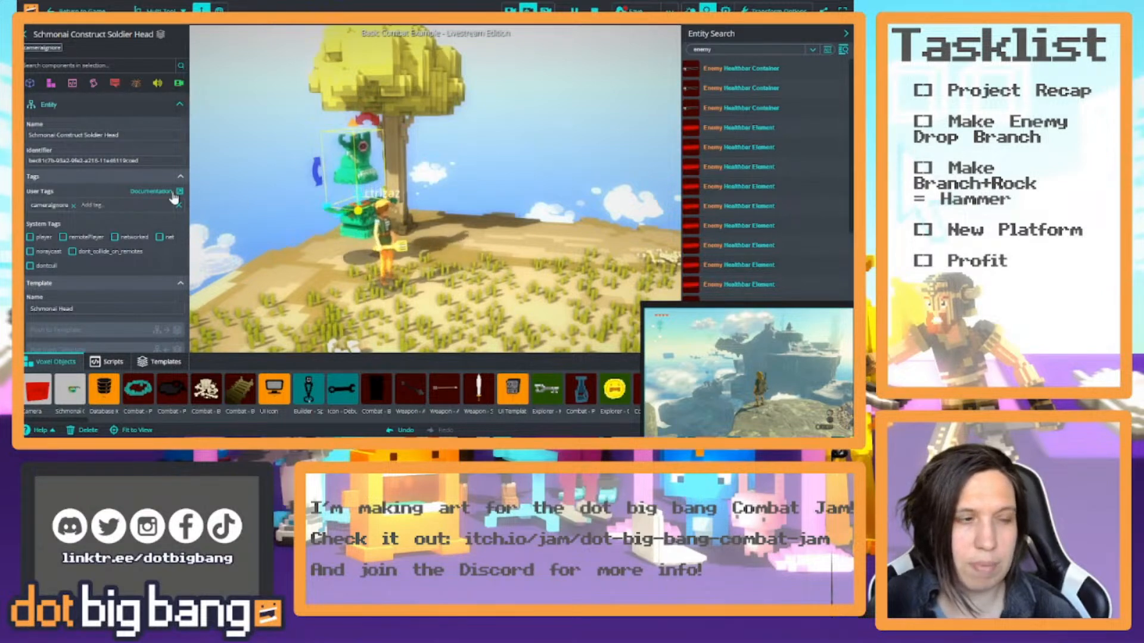
Move to the settings backdrop boards above the island and select the Collectable Database icon.
{"action": "right_click_drag", "start_coordinate": [206, 202], "coordinate": [281, 119]}
{"action": "left_click", "coordinate": [371, 53]}
{"action": "key", "text": "f"}
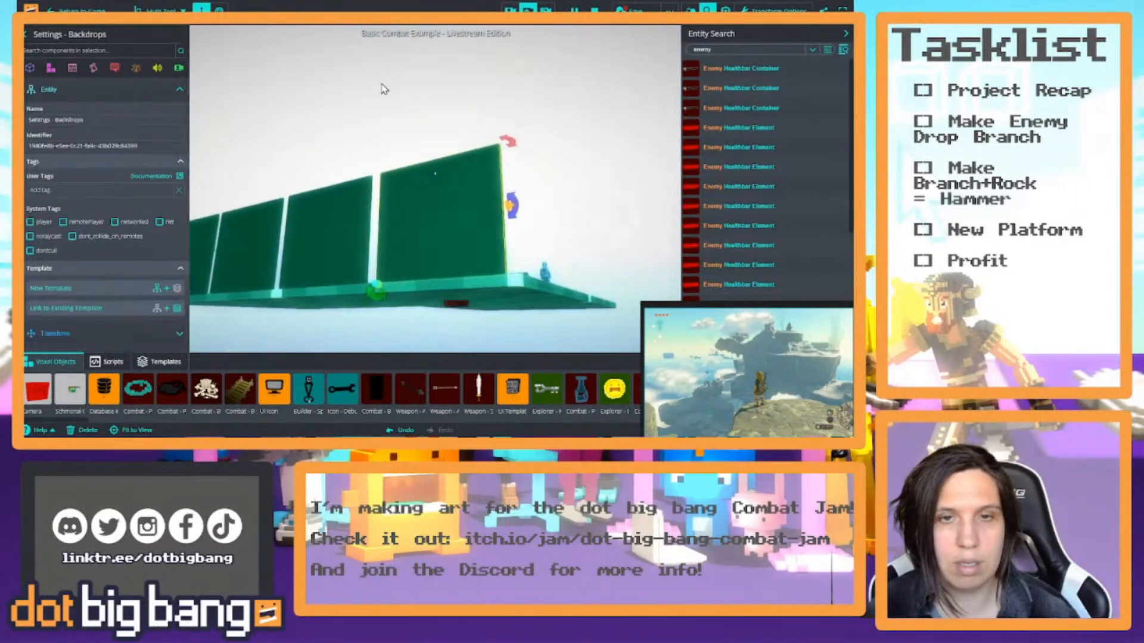
{"action": "right_click_drag", "start_coordinate": [382, 179], "coordinate": [339, 222]}
{"action": "key", "text": "w"}
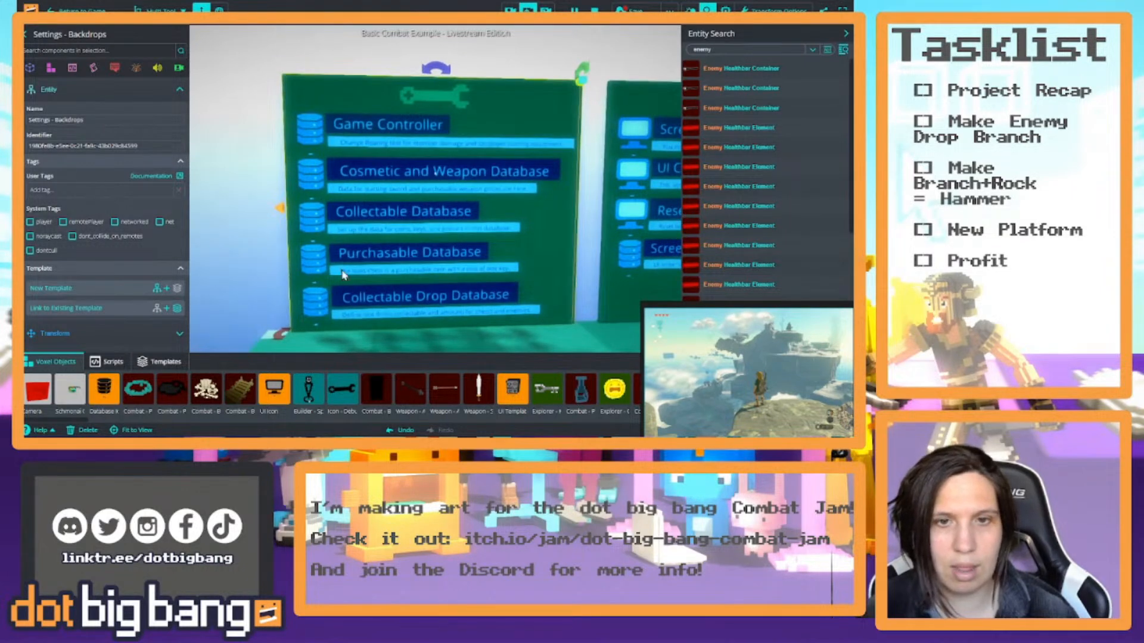
{"action": "left_click", "coordinate": [316, 221]}
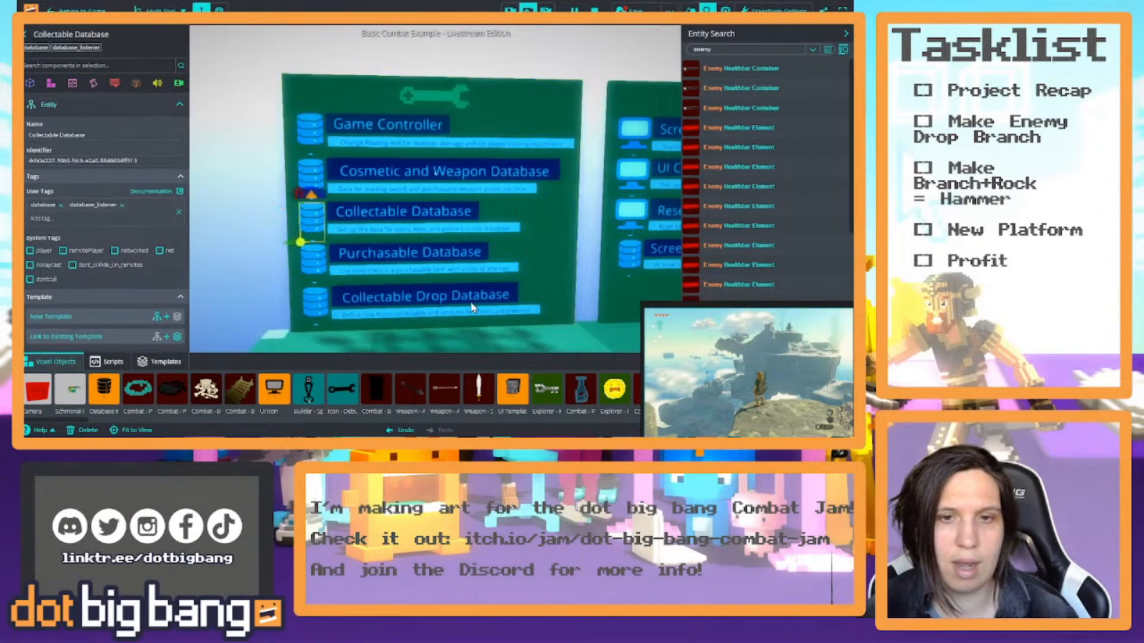
Check the Coin and Key entries of the Collectable Database, and add a copy of the Coin Collectable Data script as a new component.
{"action": "scroll", "coordinate": [143, 238], "scroll_direction": "down", "scroll_amount": 3}
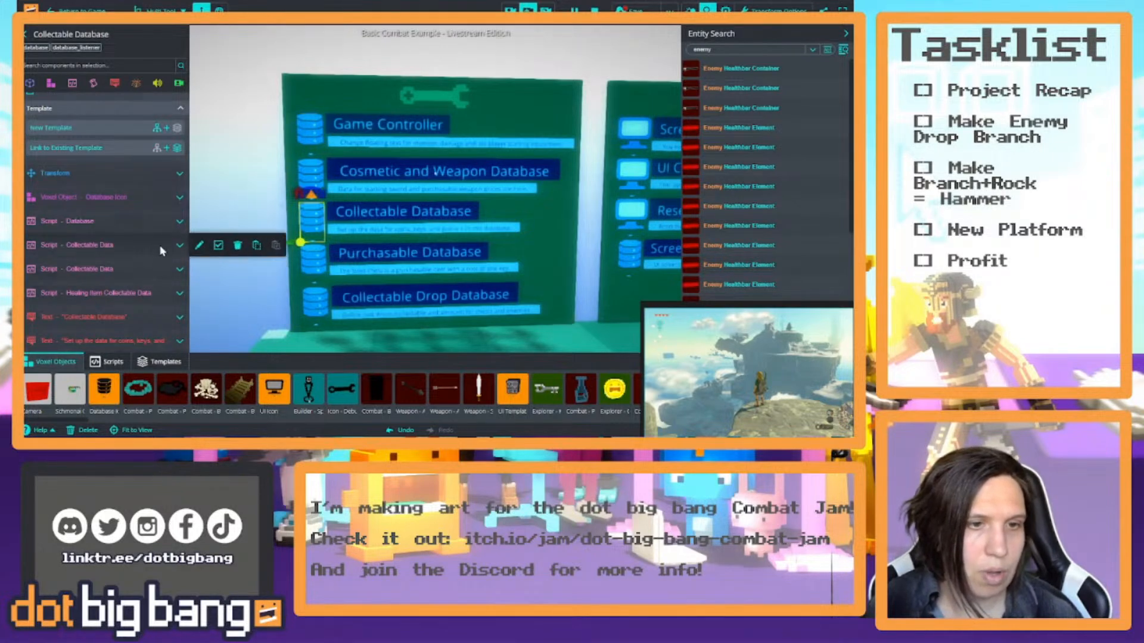
{"action": "left_click", "coordinate": [159, 245]}
{"action": "scroll", "coordinate": [163, 226], "scroll_direction": "down", "scroll_amount": 3}
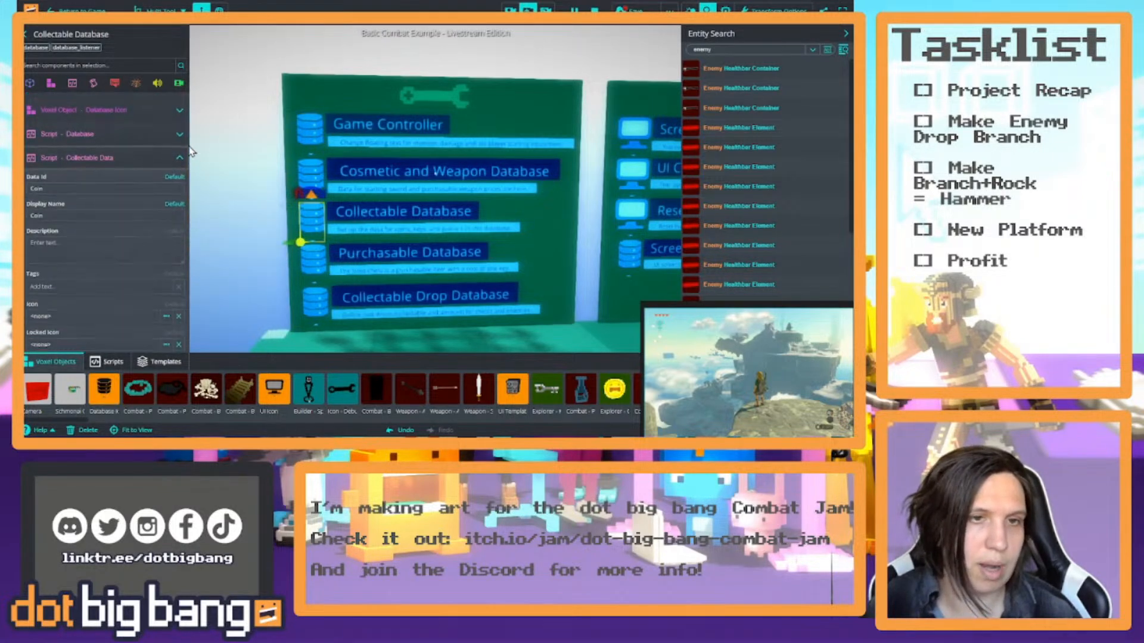
{"action": "left_click", "coordinate": [177, 160]}
{"action": "left_click", "coordinate": [176, 273]}
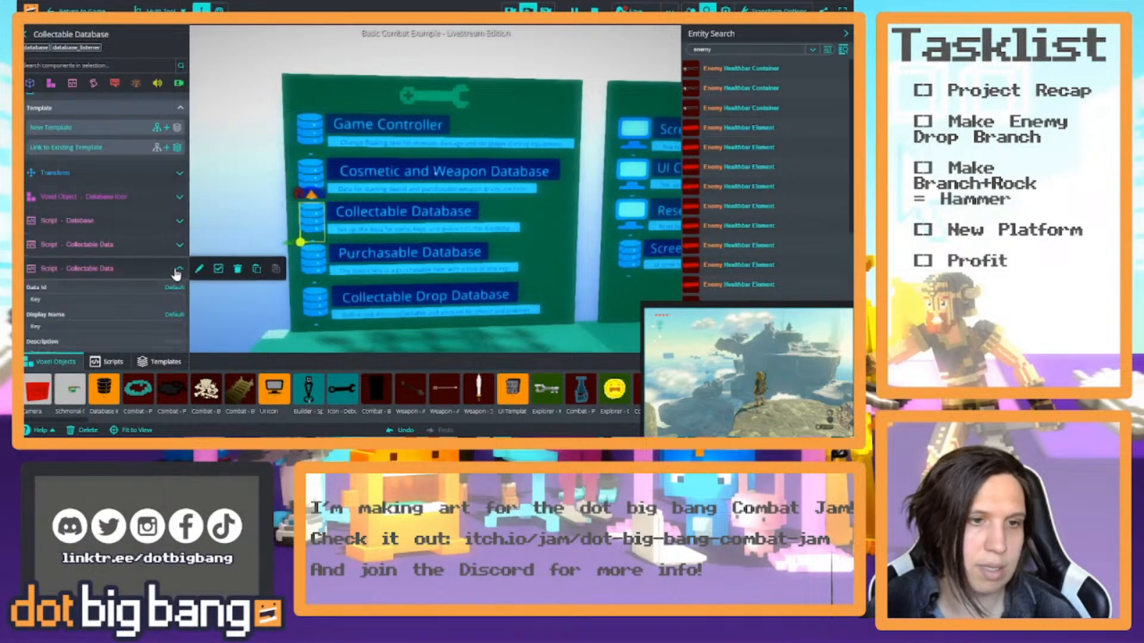
{"action": "scroll", "coordinate": [169, 276], "scroll_direction": "down", "scroll_amount": 2}
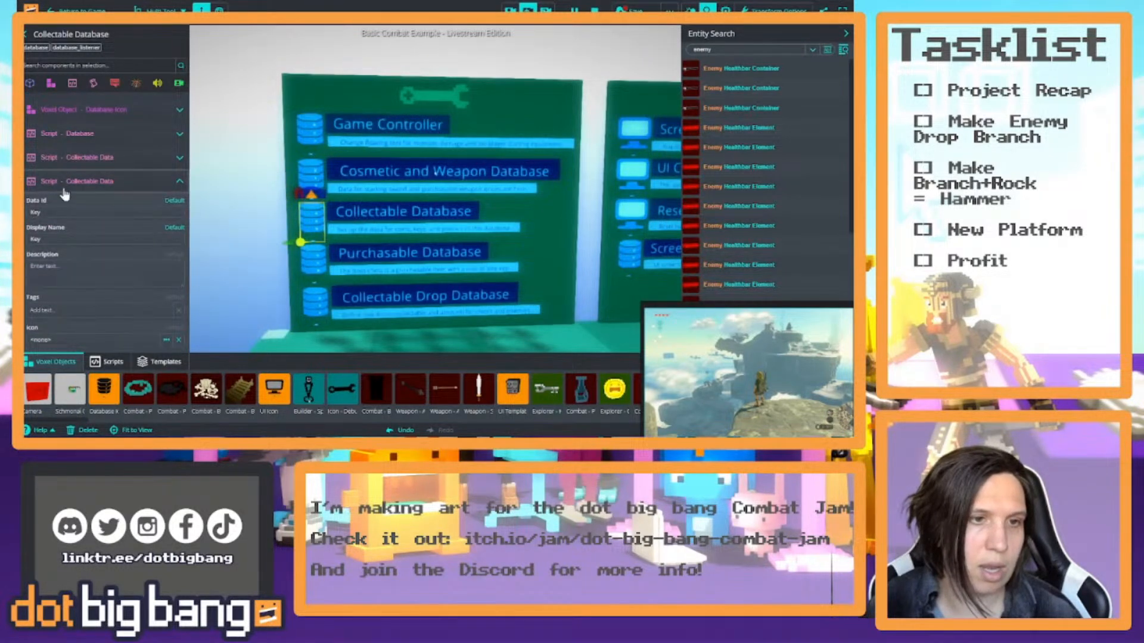
{"action": "left_click", "coordinate": [179, 181]}
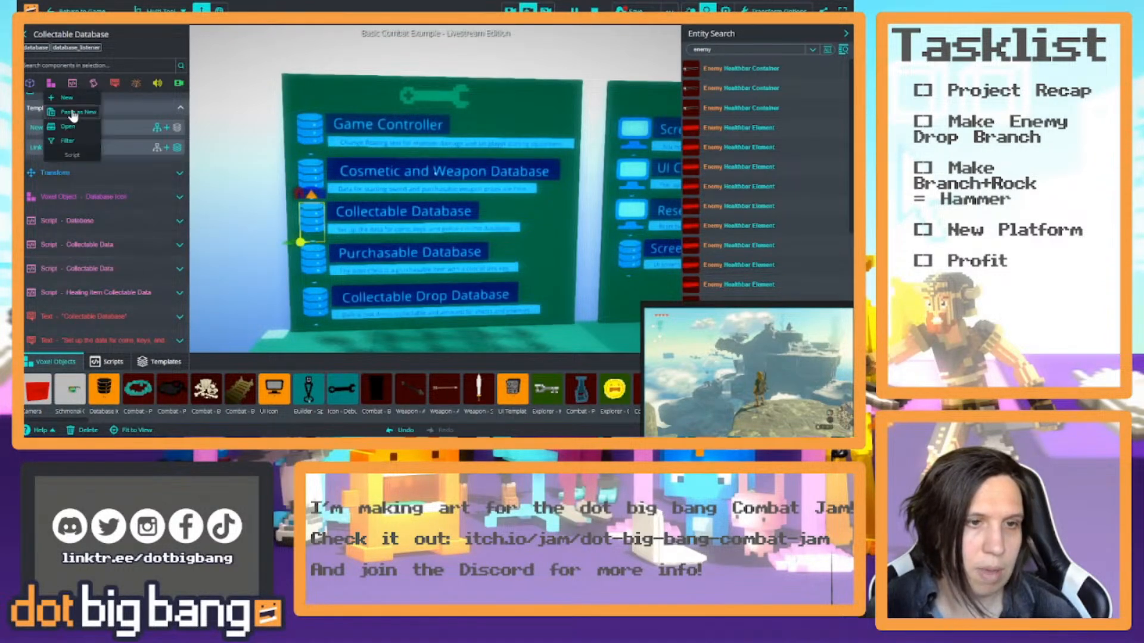
{"action": "left_click", "coordinate": [72, 114]}
{"action": "scroll", "coordinate": [143, 197], "scroll_direction": "down", "scroll_amount": 2}
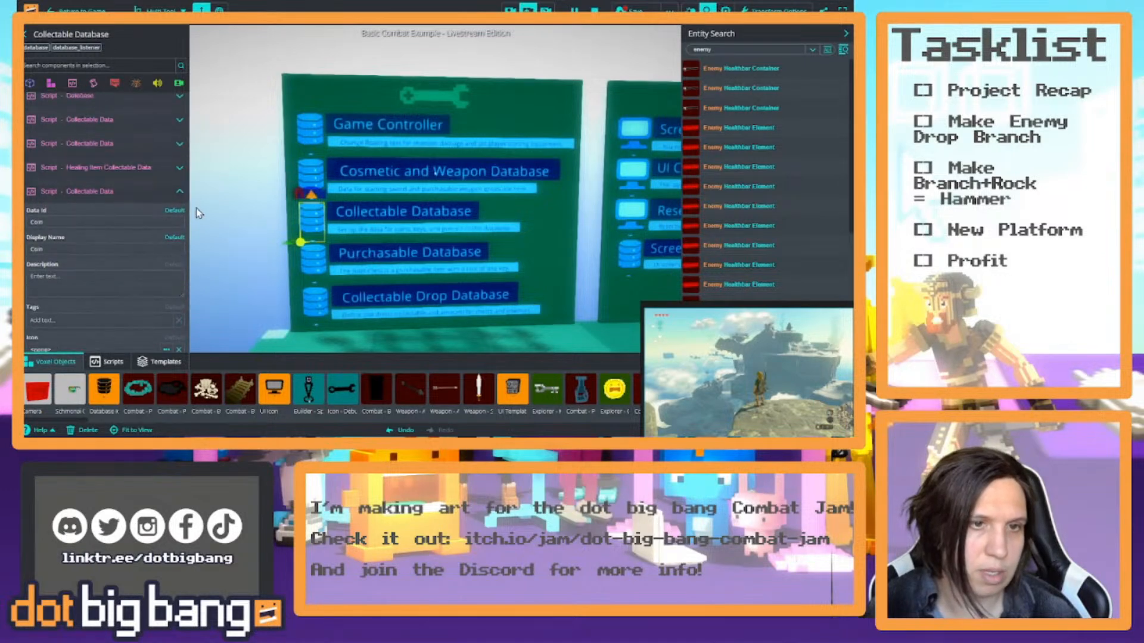
Set the copied Collectable Data's Data Id and Display Name to Branch, with the description "It's a branch fallen from a tree".
{"action": "left_click", "coordinate": [177, 170]}
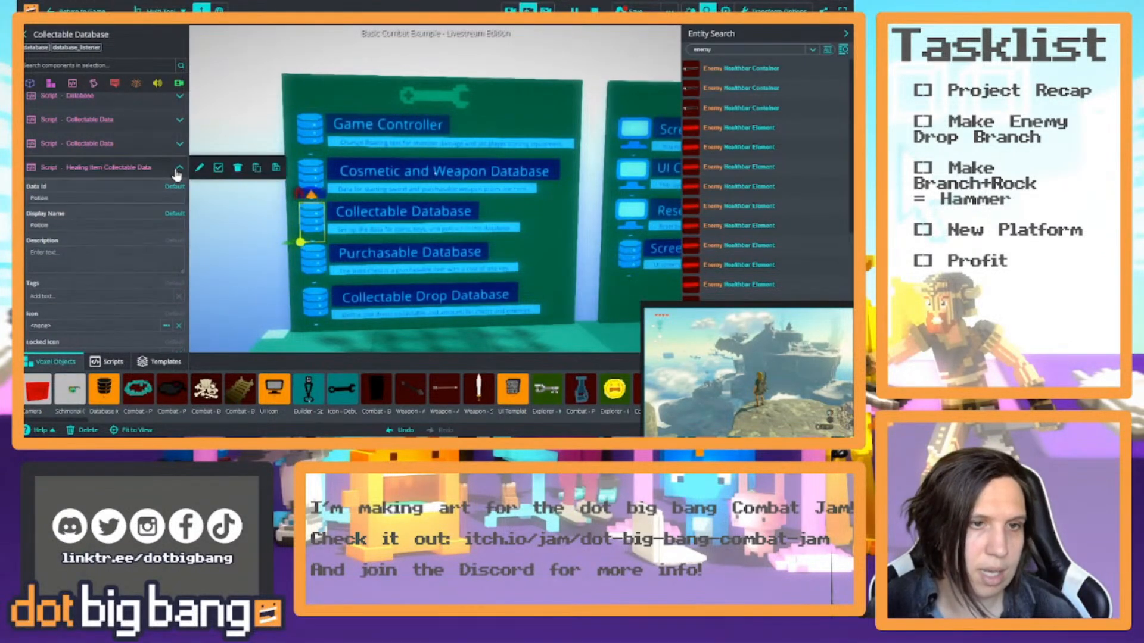
{"action": "mouse_move", "coordinate": [177, 153]}
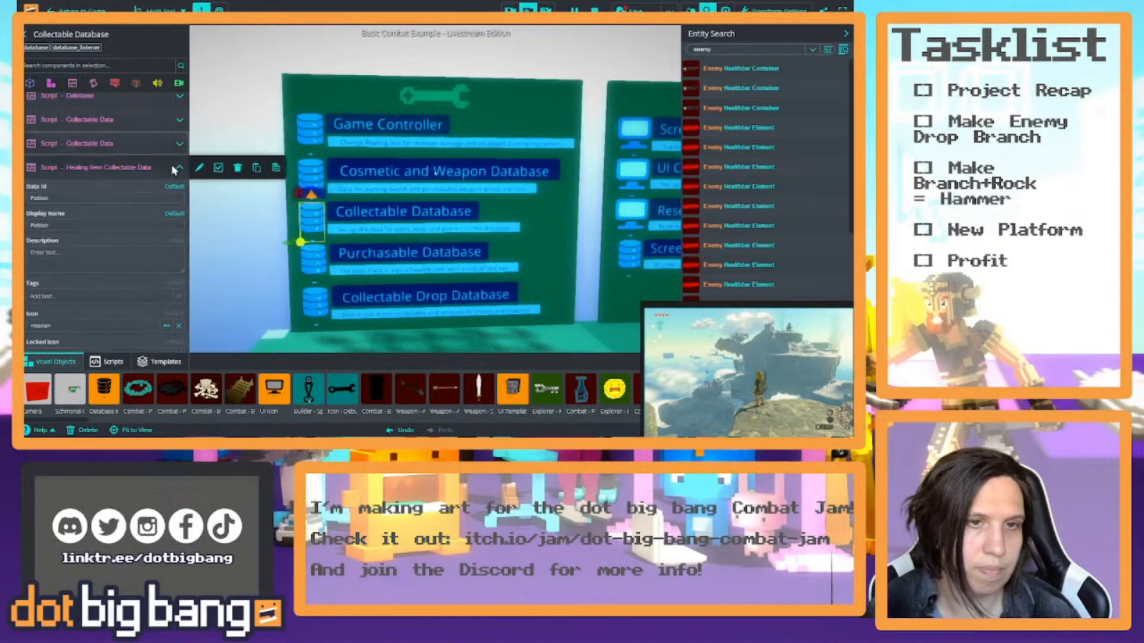
{"action": "left_click", "coordinate": [177, 169]}
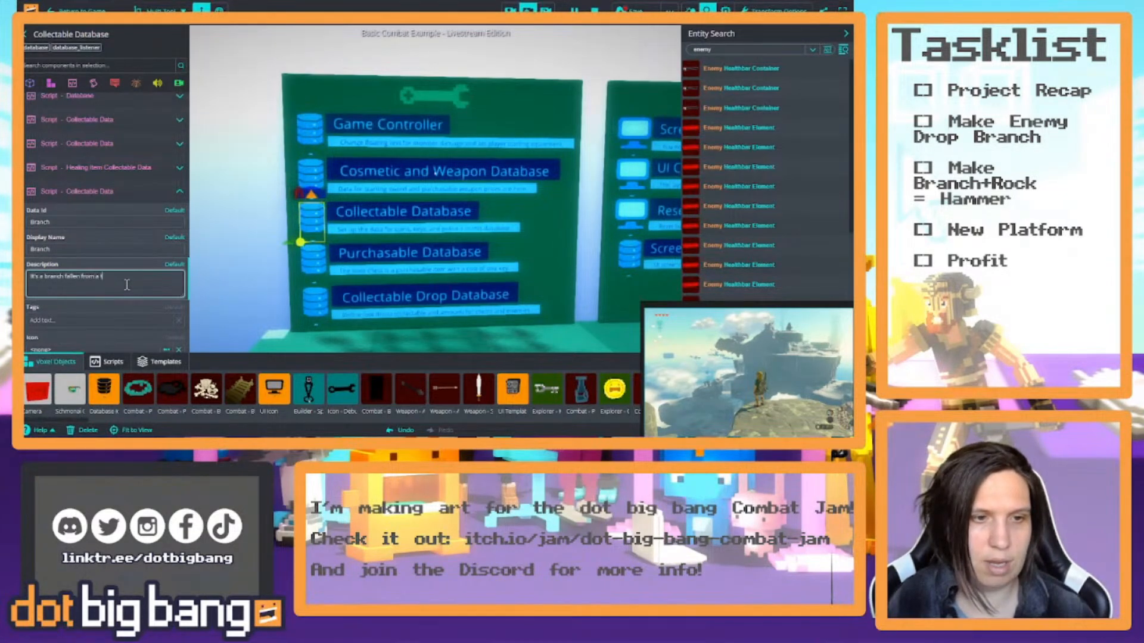
{"action": "scroll", "coordinate": [119, 283], "scroll_direction": "down", "scroll_amount": 2}
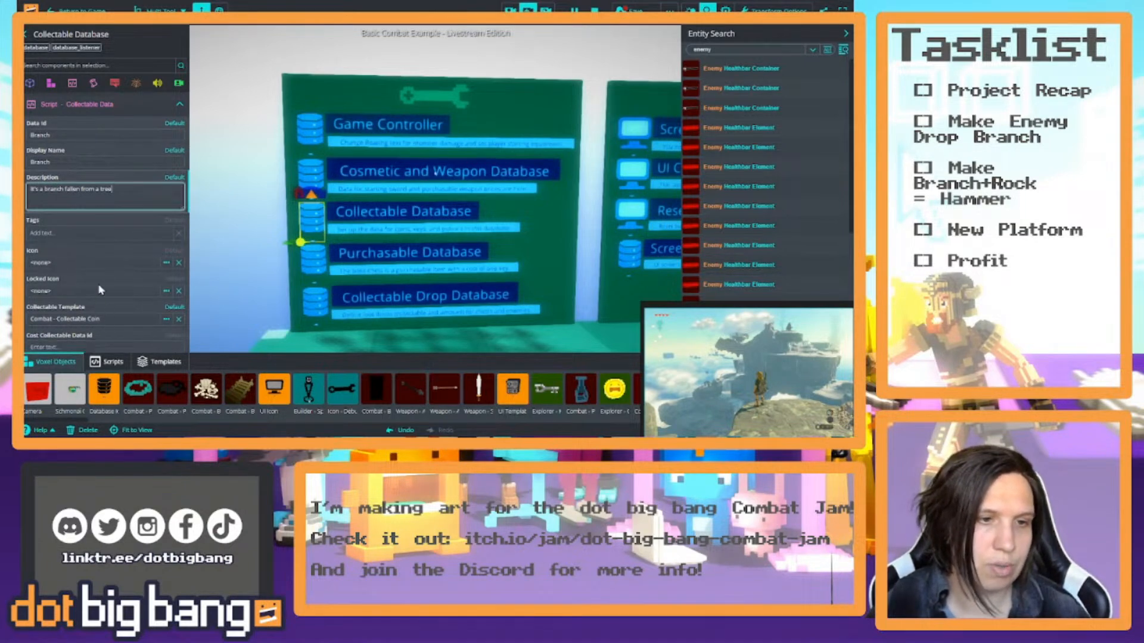
{"action": "scroll", "coordinate": [119, 289], "scroll_direction": "down", "scroll_amount": 2}
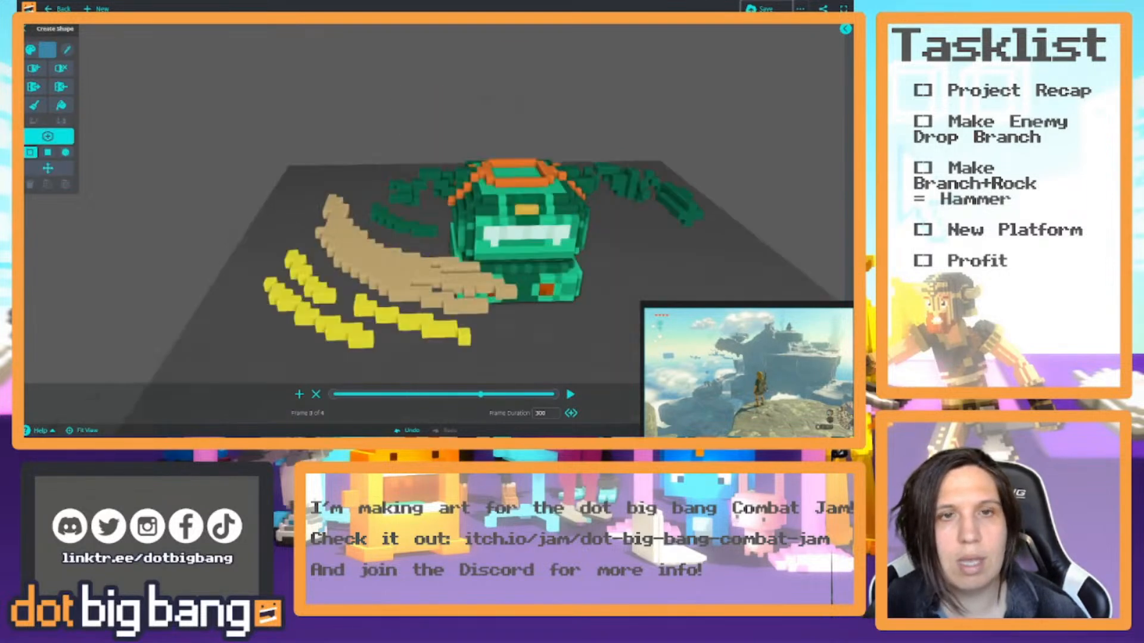
Save the Construct Soldier 2 voxel object as a separate copy, delete frame 3 of its animation, and check the remaining frames.
{"action": "left_click", "coordinate": [801, 9]}
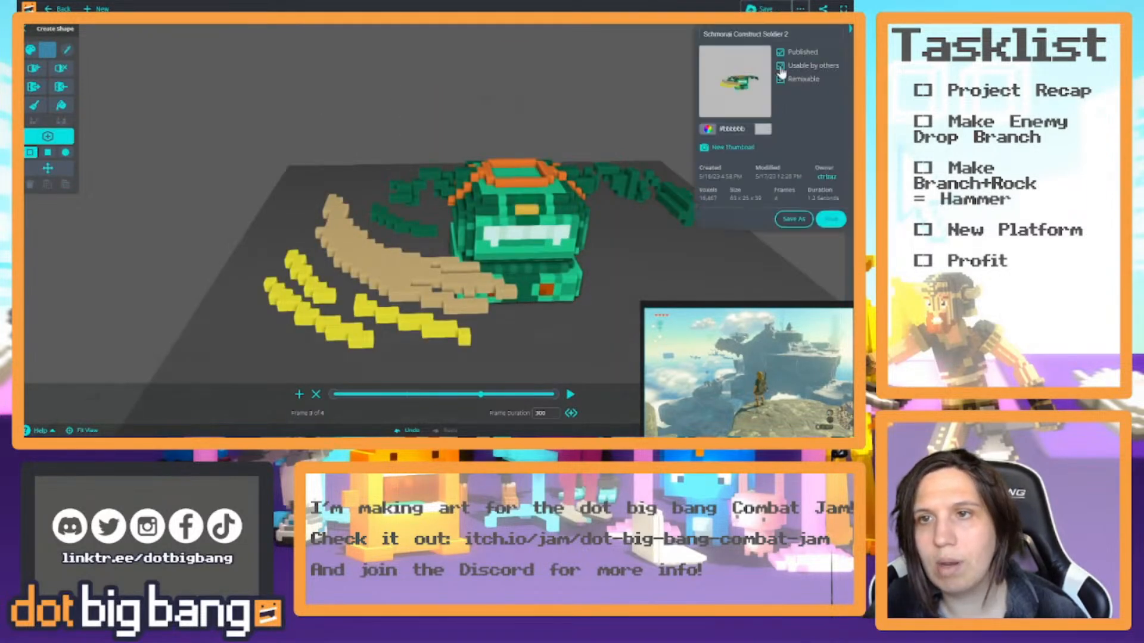
{"action": "left_click", "coordinate": [796, 220]}
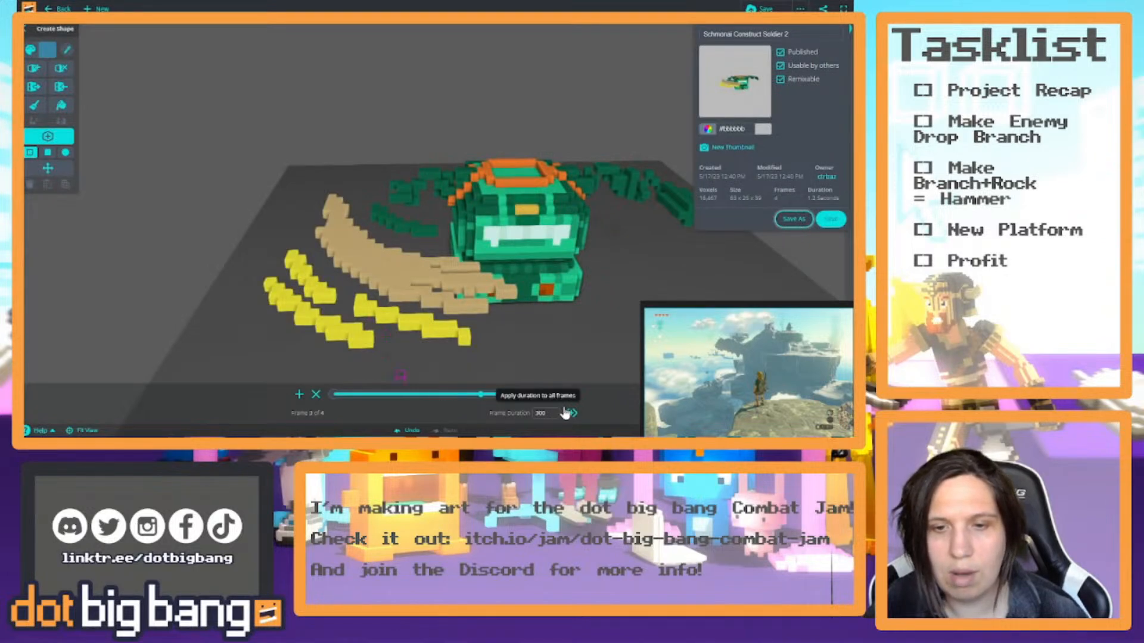
{"action": "left_click", "coordinate": [315, 396]}
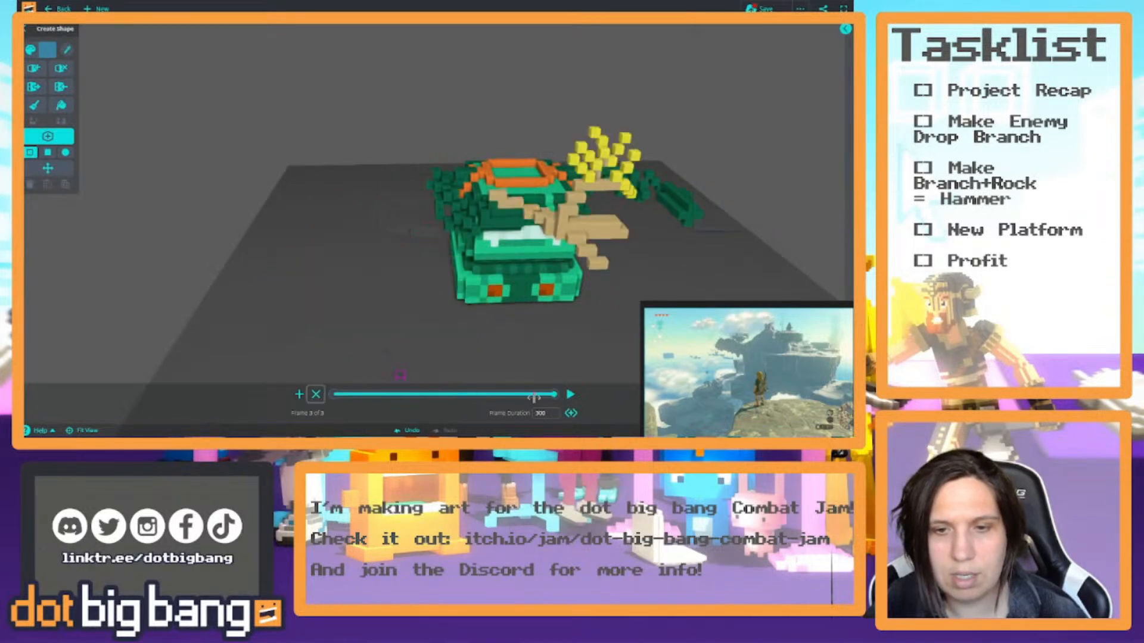
{"action": "left_click", "coordinate": [445, 394]}
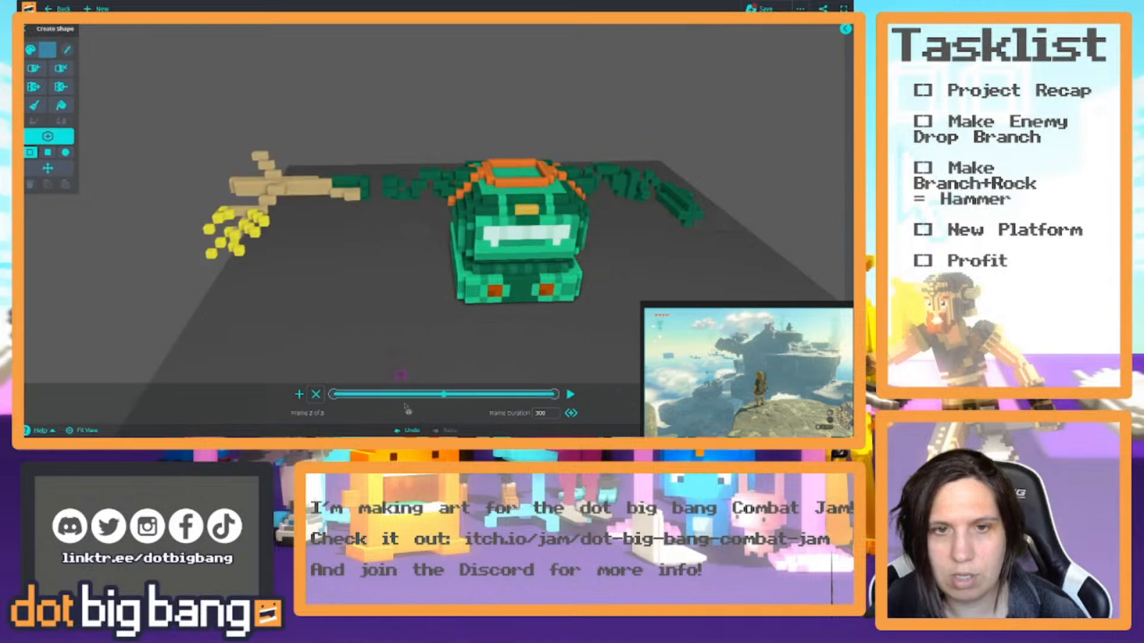
{"action": "left_click_drag", "start_coordinate": [377, 394], "coordinate": [332, 394]}
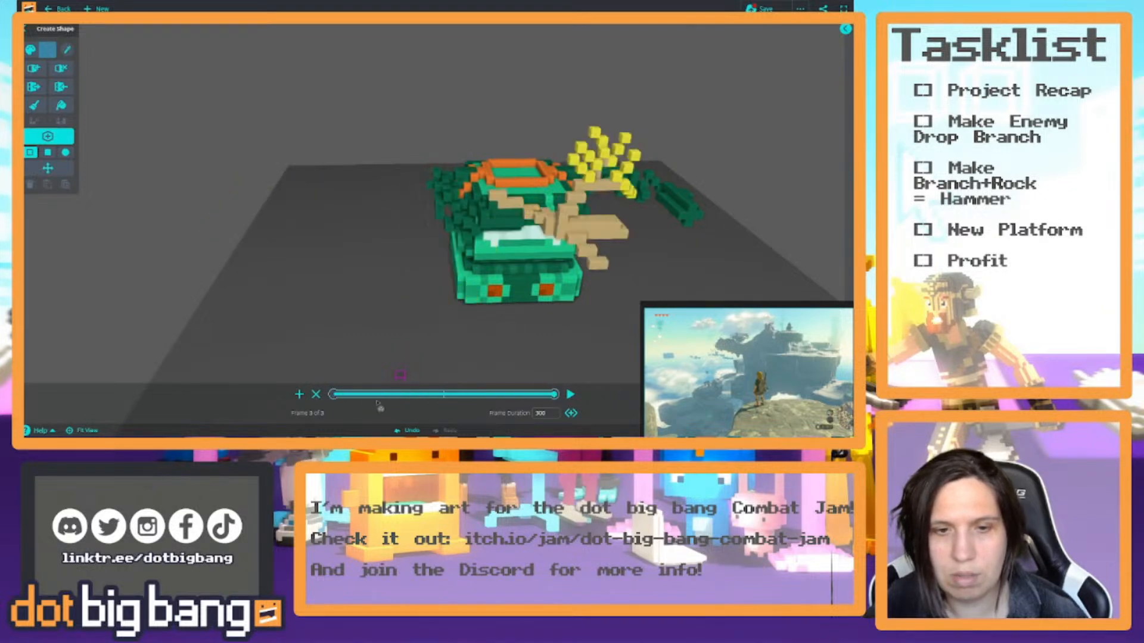
Delete the remaining surplus animation frames, keeping only the frame where the arm holding the branch is stretched out sideways.
{"action": "left_click", "coordinate": [316, 394]}
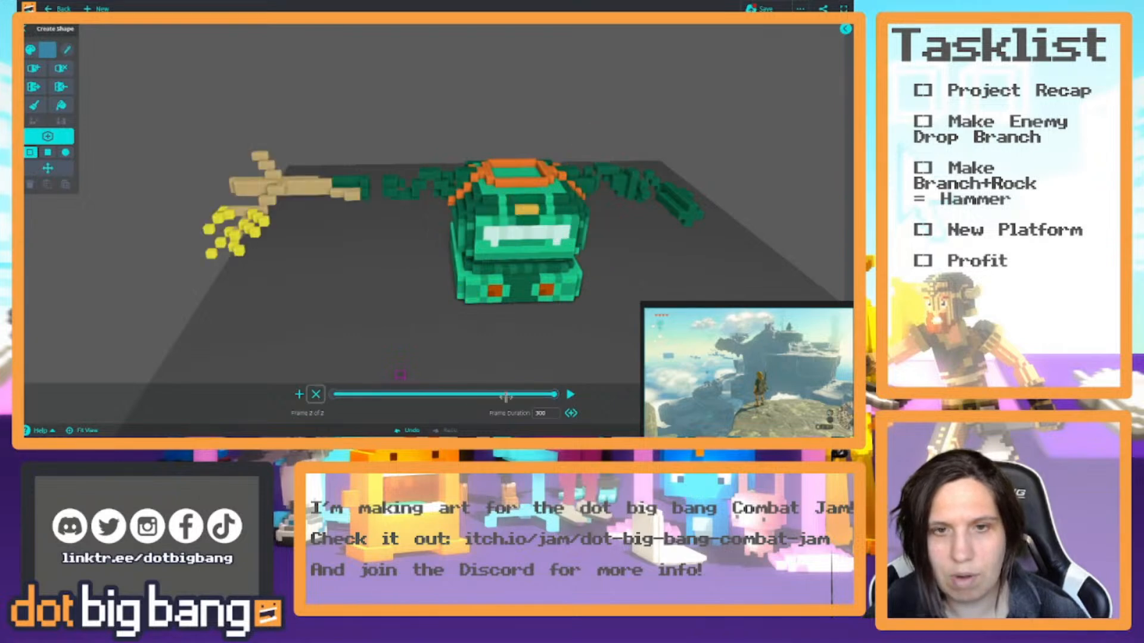
{"action": "left_click", "coordinate": [339, 395]}
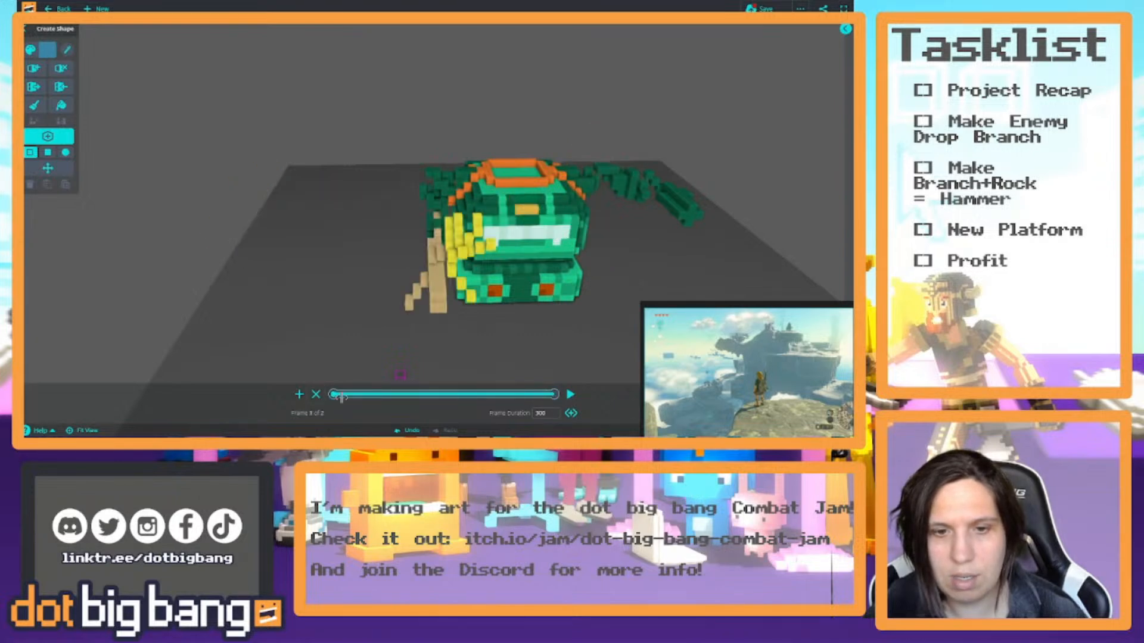
{"action": "left_click_drag", "start_coordinate": [408, 397], "coordinate": [551, 398]}
{"action": "left_click_drag", "start_coordinate": [449, 397], "coordinate": [406, 394]}
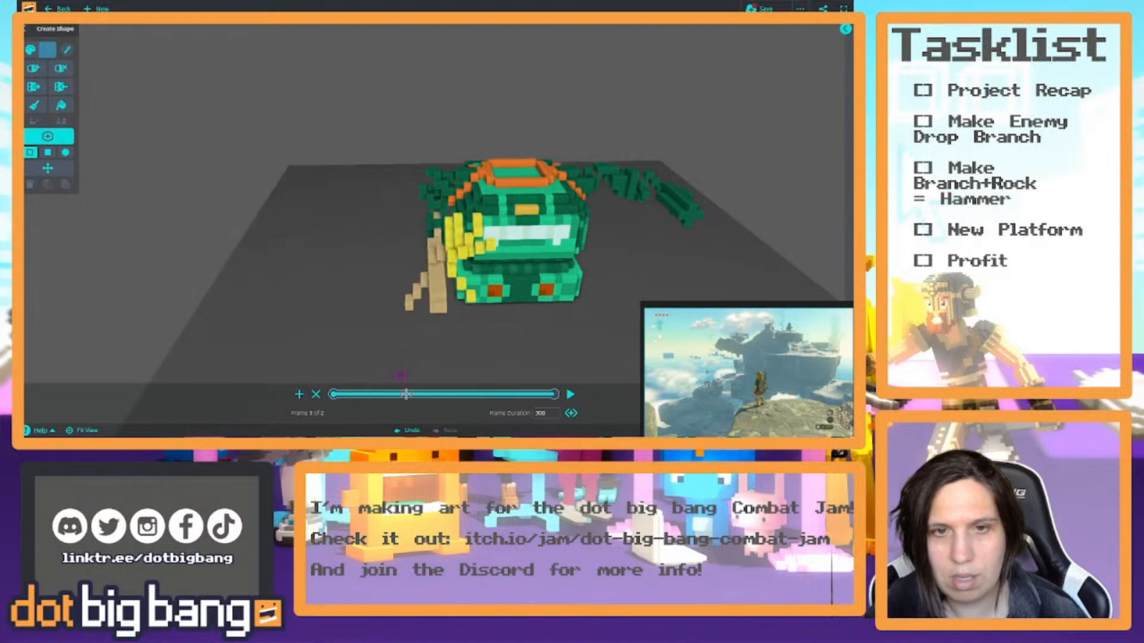
{"action": "left_click_drag", "start_coordinate": [329, 394], "coordinate": [513, 394]}
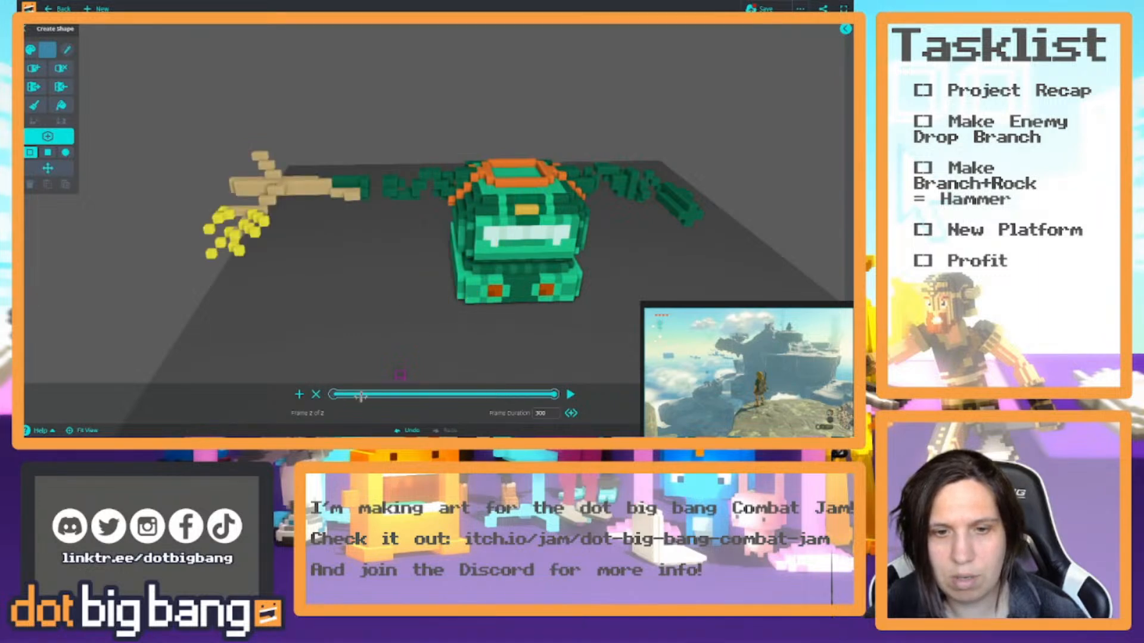
{"action": "left_click", "coordinate": [336, 394]}
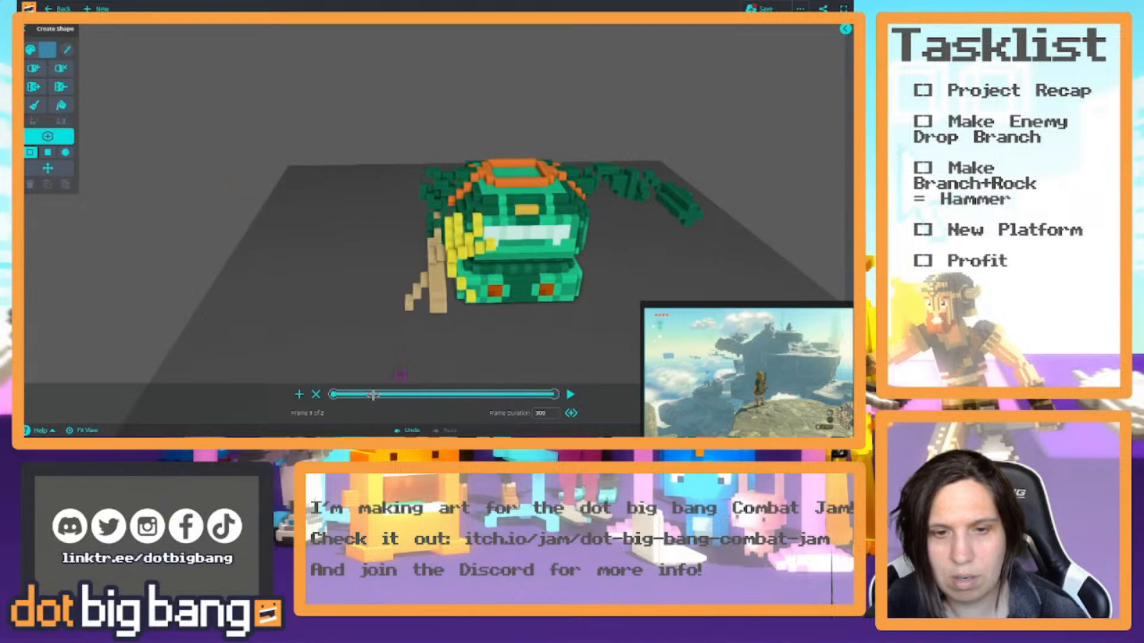
{"action": "left_click", "coordinate": [316, 395]}
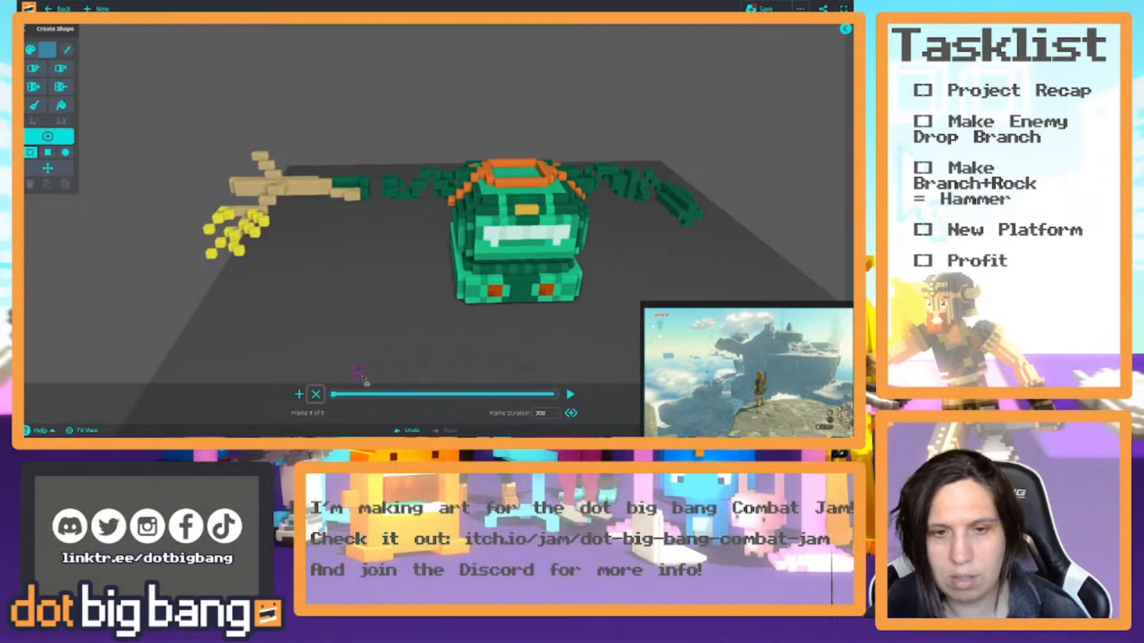
Select the Construct's body and arm voxels and delete them, leaving only the branch and the hand holding it.
{"action": "middle_click_drag", "start_coordinate": [375, 271], "coordinate": [407, 304]}
{"action": "scroll", "coordinate": [410, 291], "scroll_direction": "down", "scroll_amount": 5}
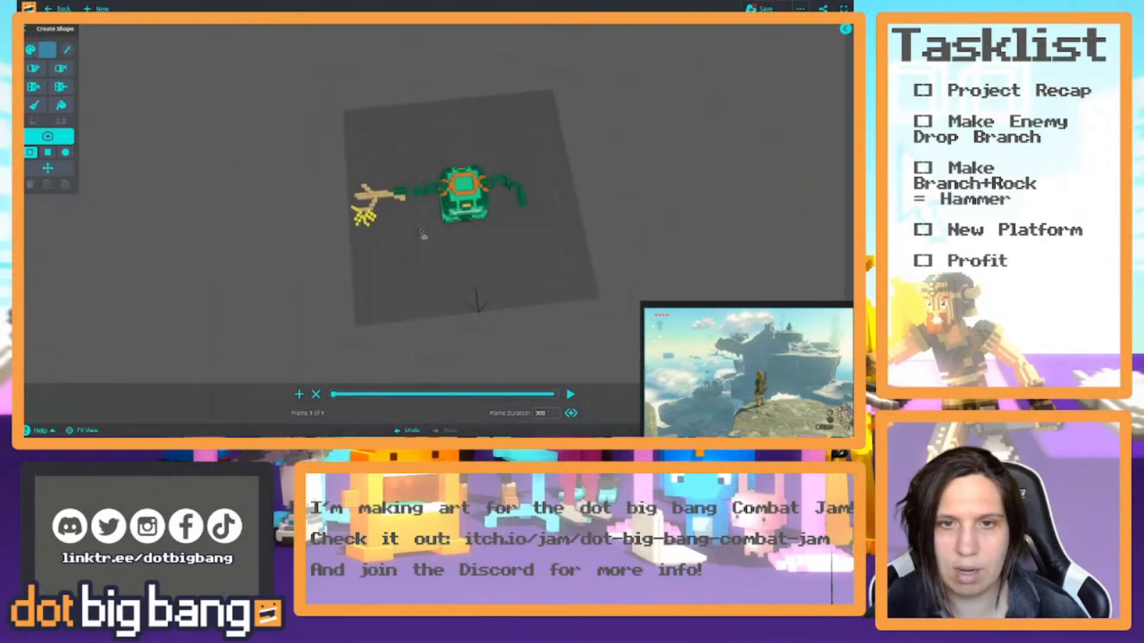
{"action": "left_click", "coordinate": [48, 168]}
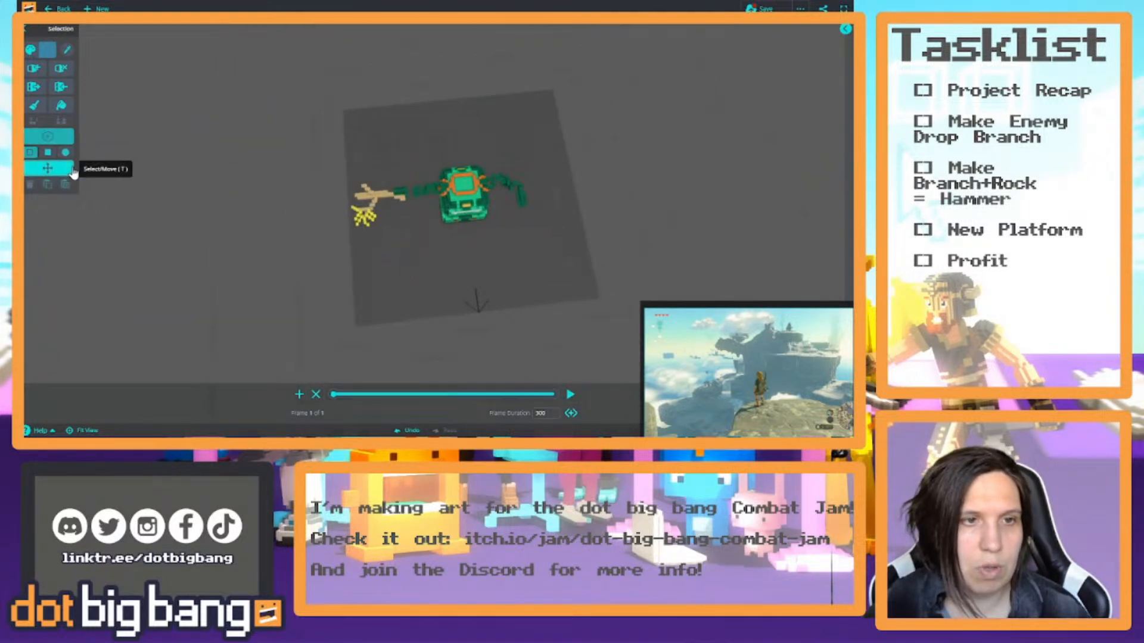
{"action": "left_click_drag", "start_coordinate": [407, 127], "coordinate": [584, 253]}
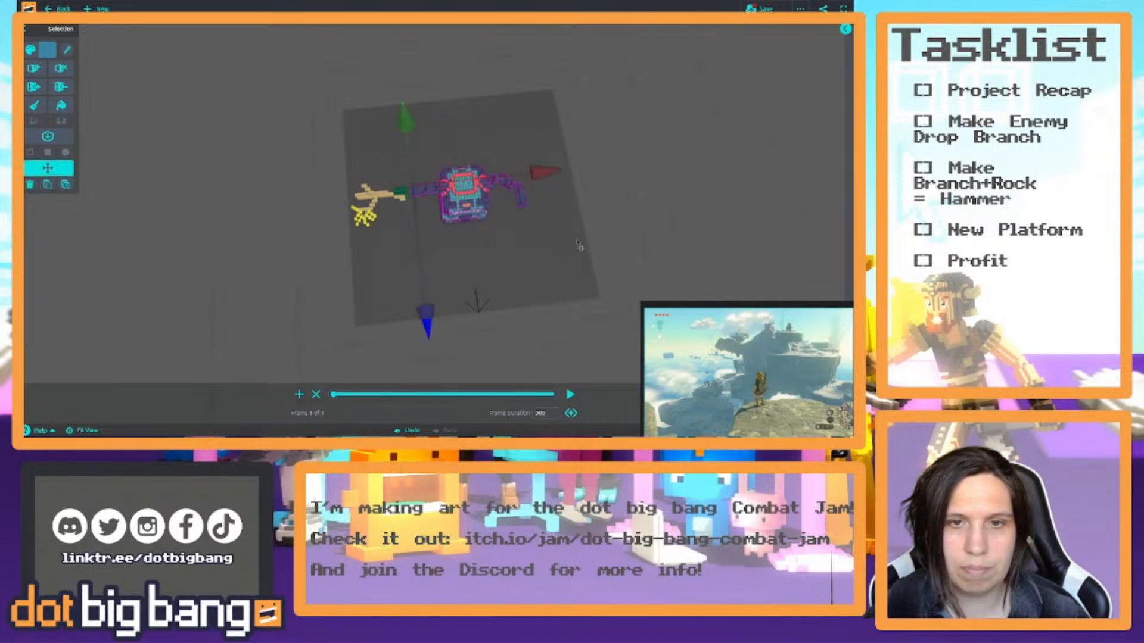
{"action": "key", "text": "Delete"}
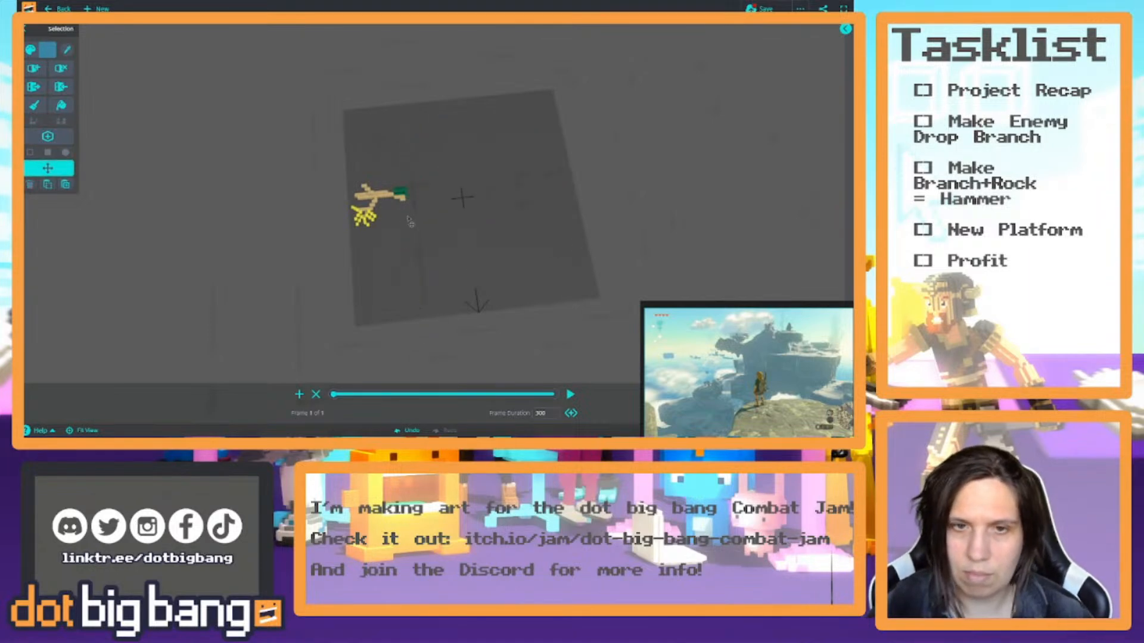
Select all the branch voxels and try to reposition them along the depth and vertical axes.
{"action": "left_click_drag", "start_coordinate": [344, 172], "coordinate": [452, 291]}
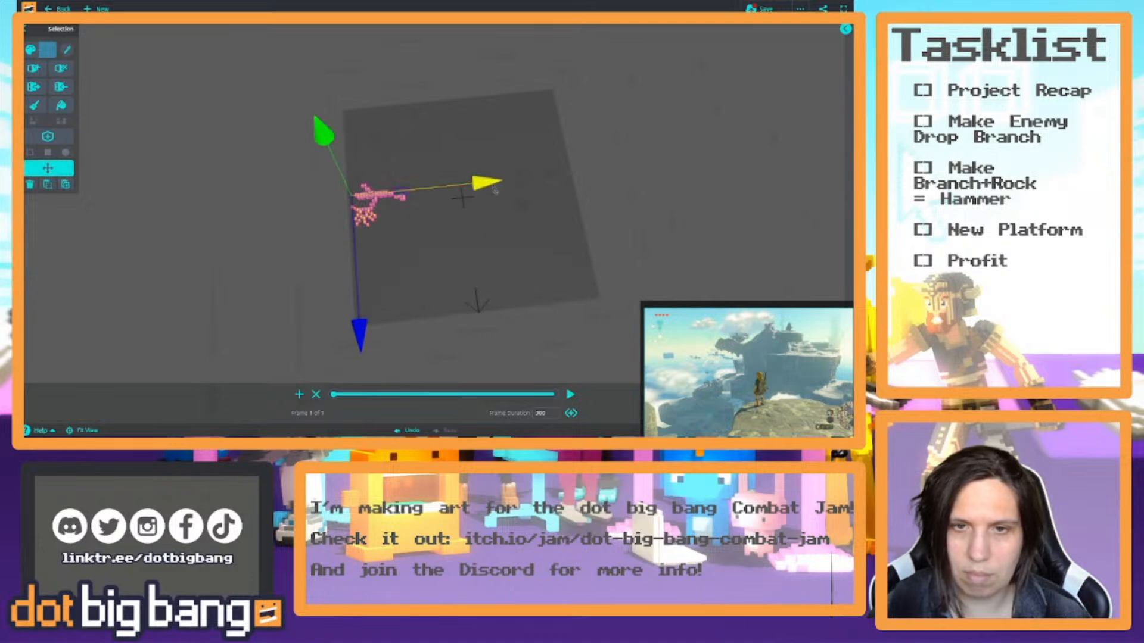
{"action": "scroll", "coordinate": [483, 182], "scroll_direction": "down", "scroll_amount": 3}
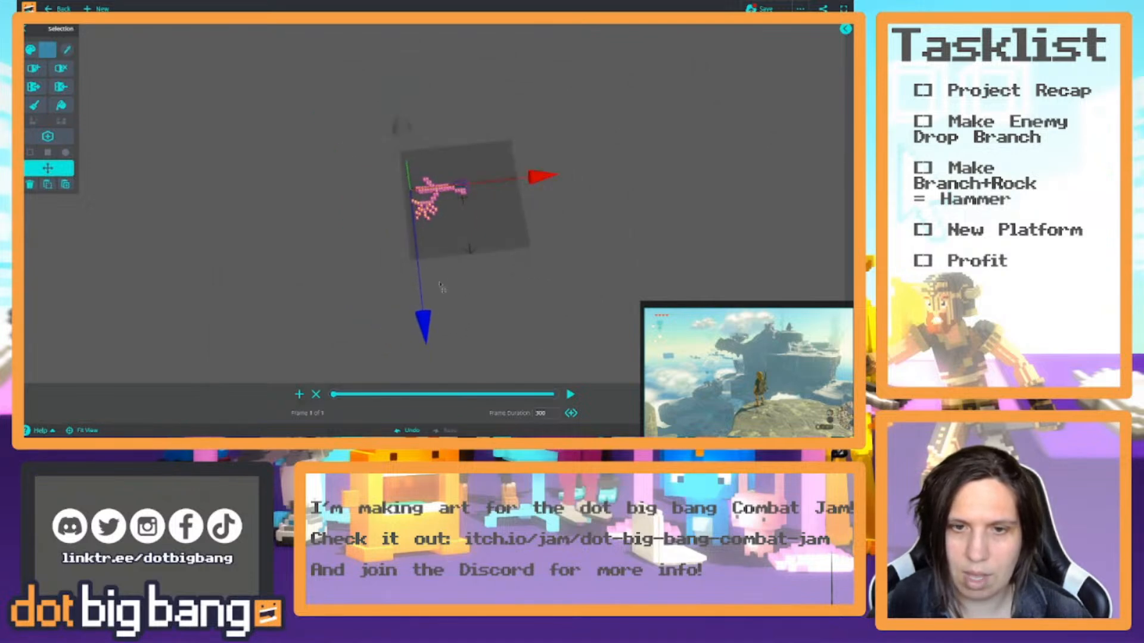
{"action": "left_click_drag", "start_coordinate": [426, 335], "coordinate": [428, 344]}
{"action": "right_click_drag", "start_coordinate": [553, 298], "coordinate": [564, 152]}
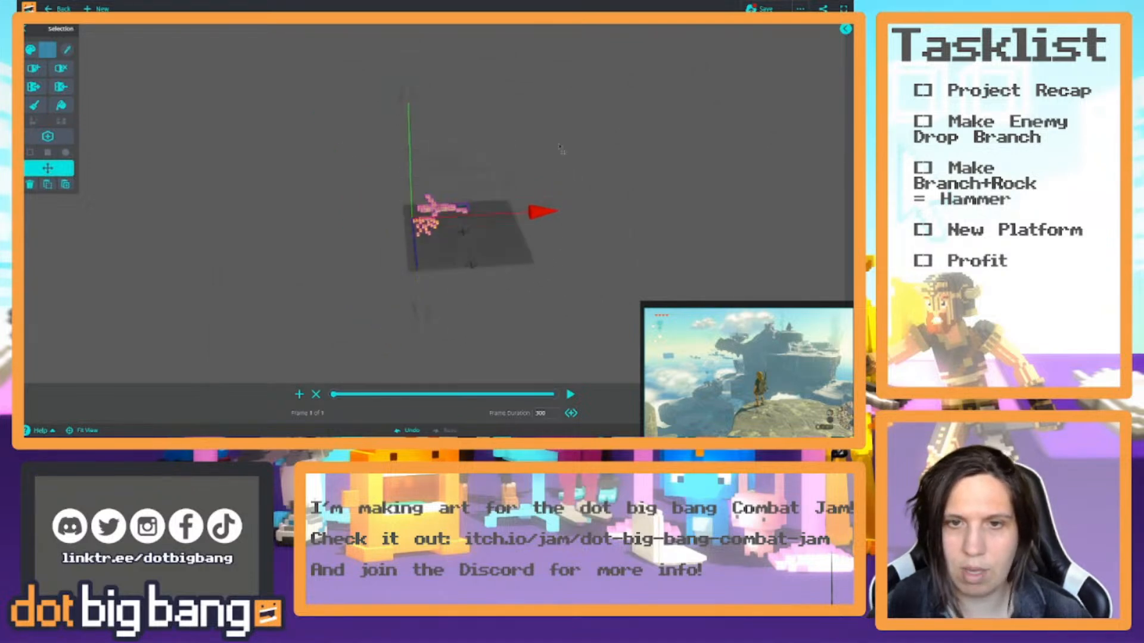
{"action": "left_click_drag", "start_coordinate": [408, 89], "coordinate": [581, 325]}
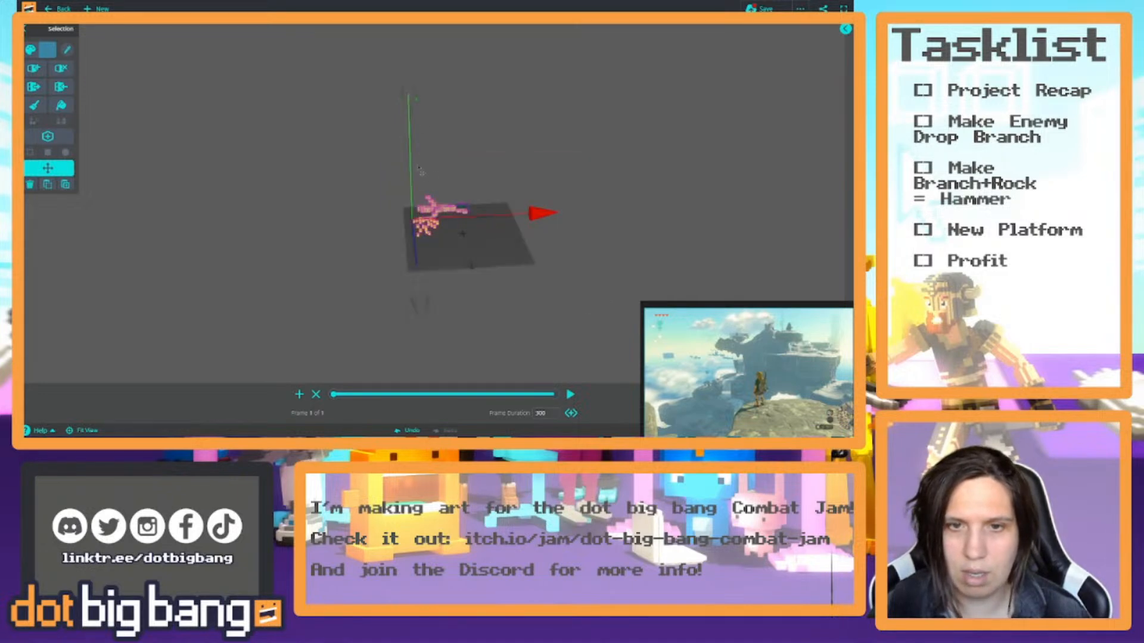
{"action": "left_click", "coordinate": [413, 113]}
{"action": "left_click_drag", "start_coordinate": [393, 155], "coordinate": [430, 311]}
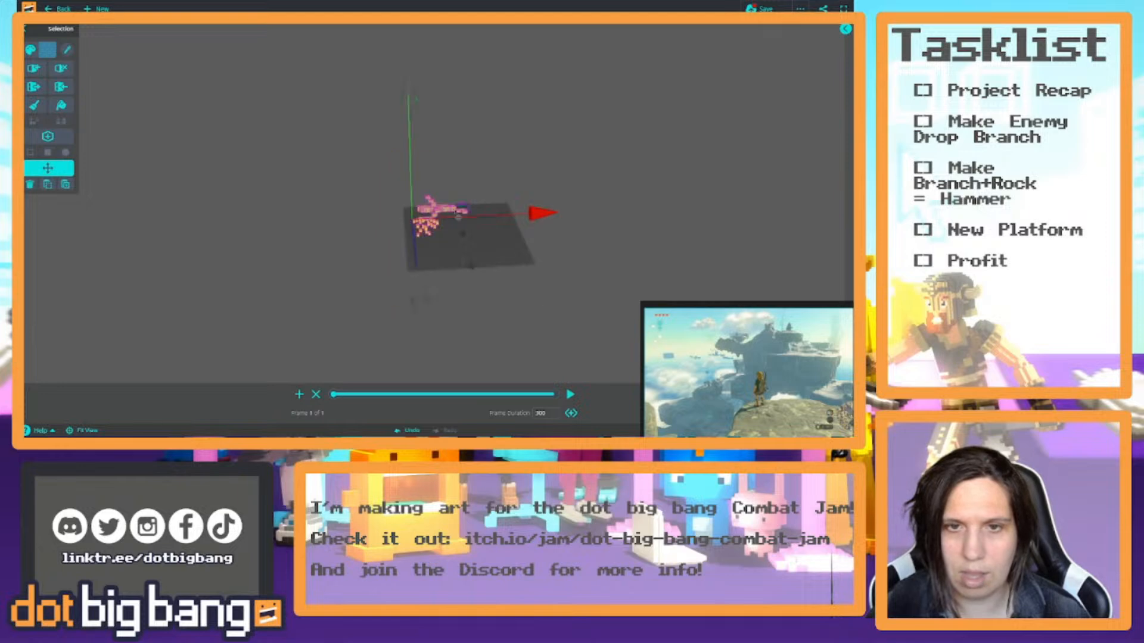
{"action": "left_click_drag", "start_coordinate": [411, 98], "coordinate": [411, 122]}
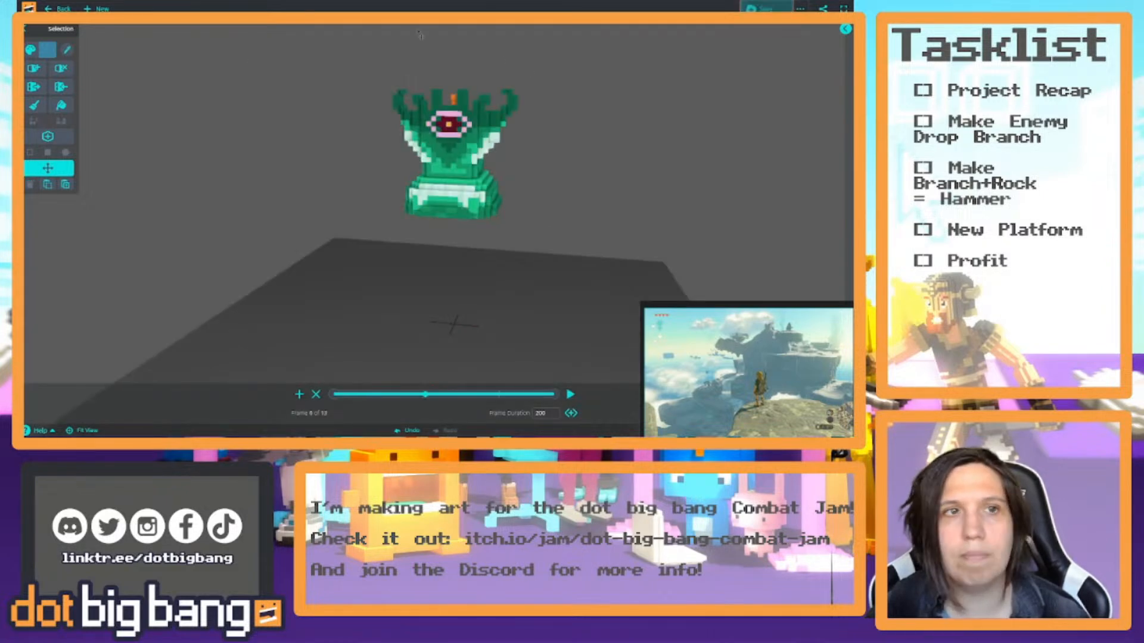
Open the profile's creations page and look through the saved games and voxel objects.
{"action": "left_click", "coordinate": [30, 8]}
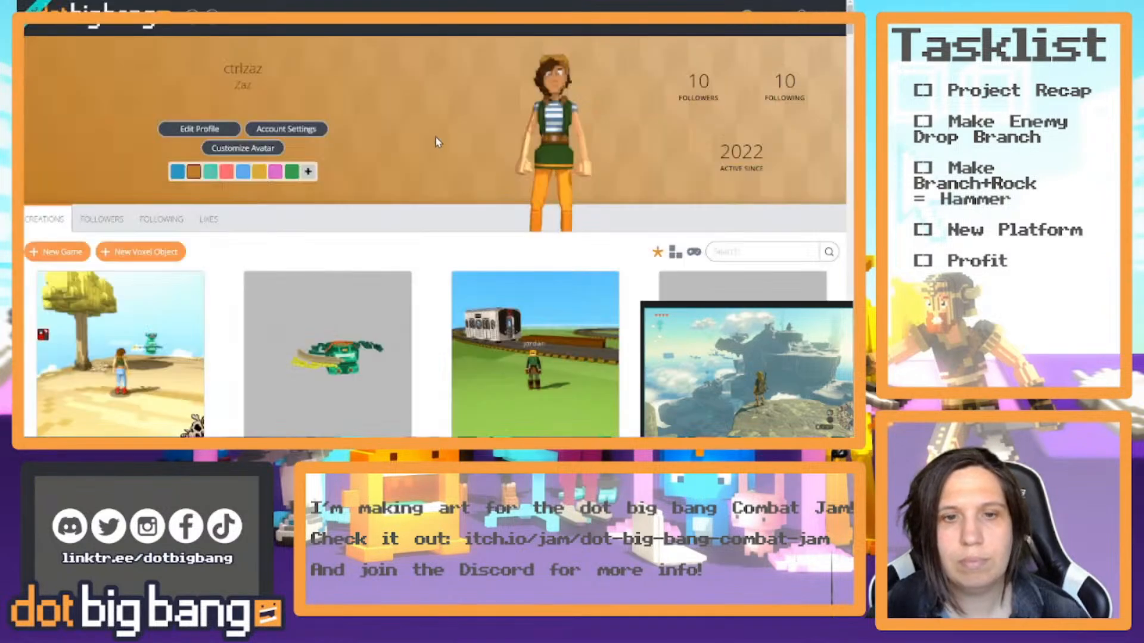
{"action": "scroll", "coordinate": [437, 143], "scroll_direction": "down", "scroll_amount": 14}
{"action": "scroll", "coordinate": [439, 140], "scroll_direction": "down", "scroll_amount": 12}
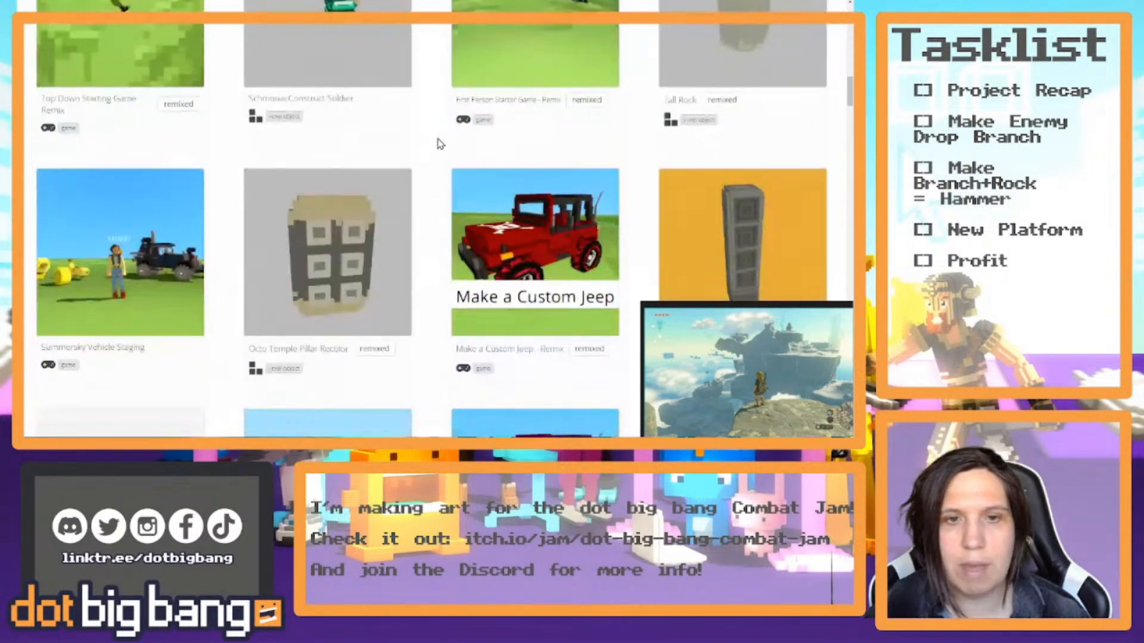
{"action": "scroll", "coordinate": [437, 142], "scroll_direction": "down", "scroll_amount": 12}
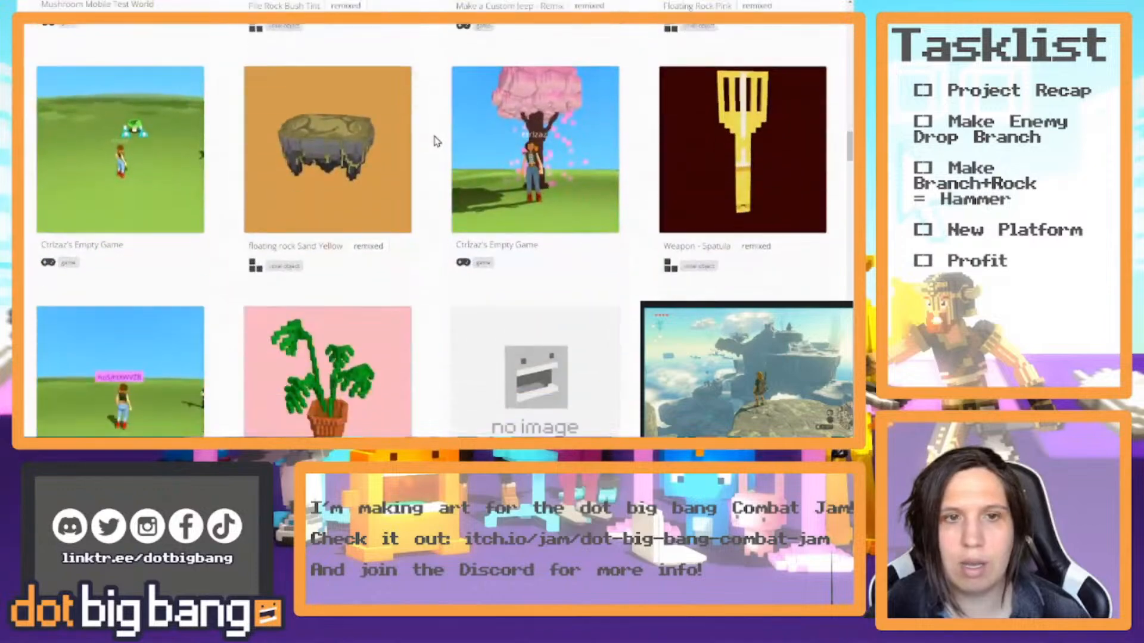
{"action": "scroll", "coordinate": [436, 143], "scroll_direction": "down", "scroll_amount": 12}
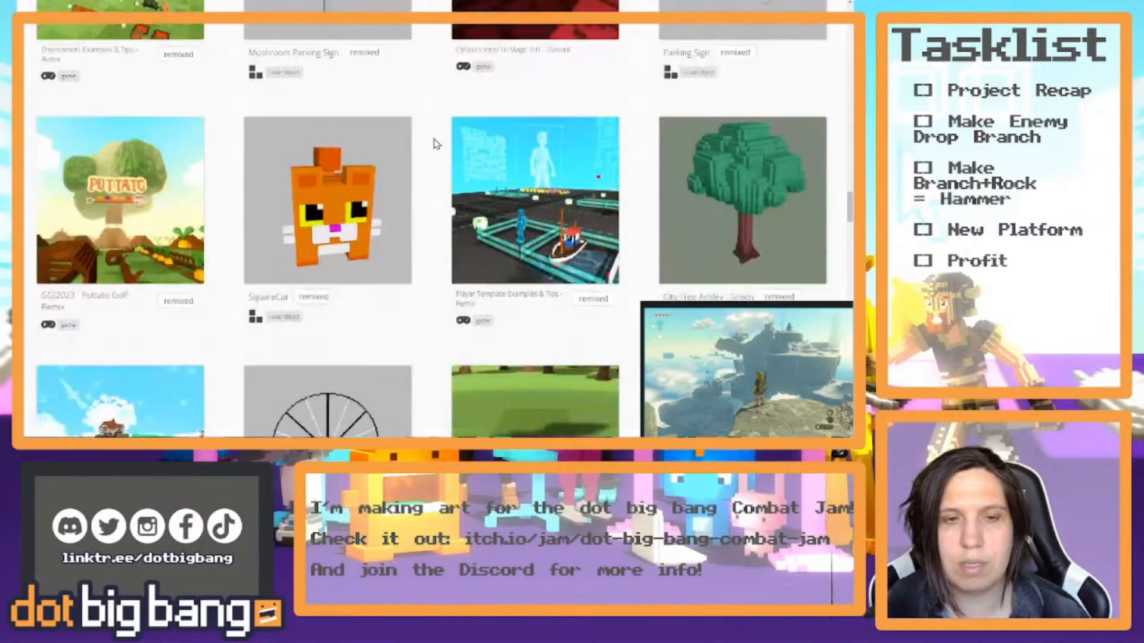
{"action": "scroll", "coordinate": [437, 144], "scroll_direction": "down", "scroll_amount": 3}
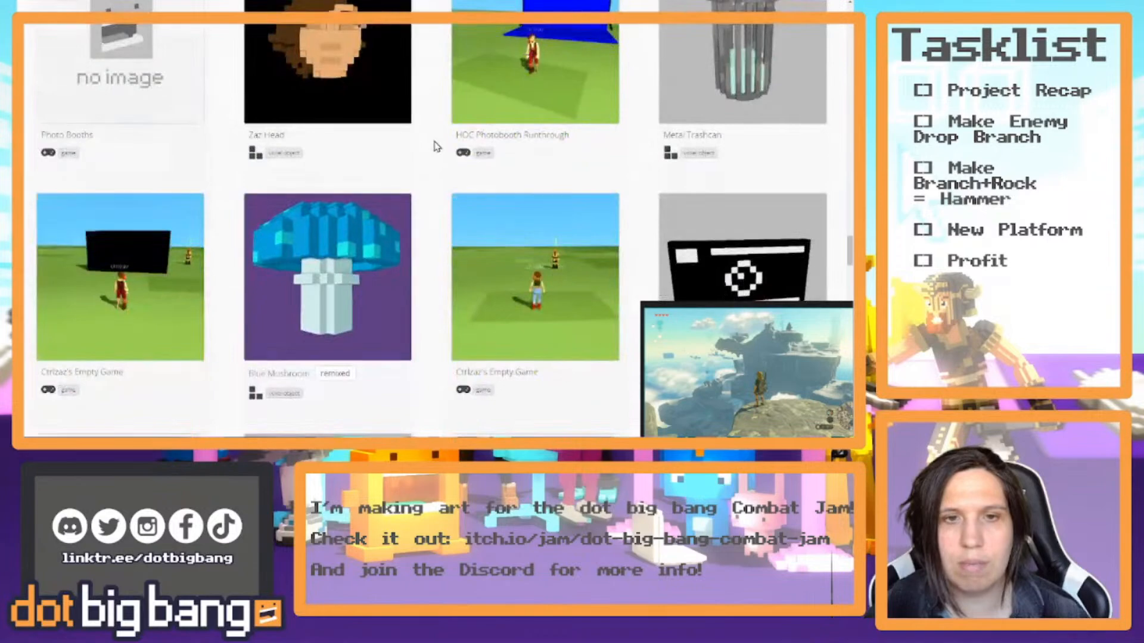
{"action": "scroll", "coordinate": [437, 148], "scroll_direction": "down", "scroll_amount": 12}
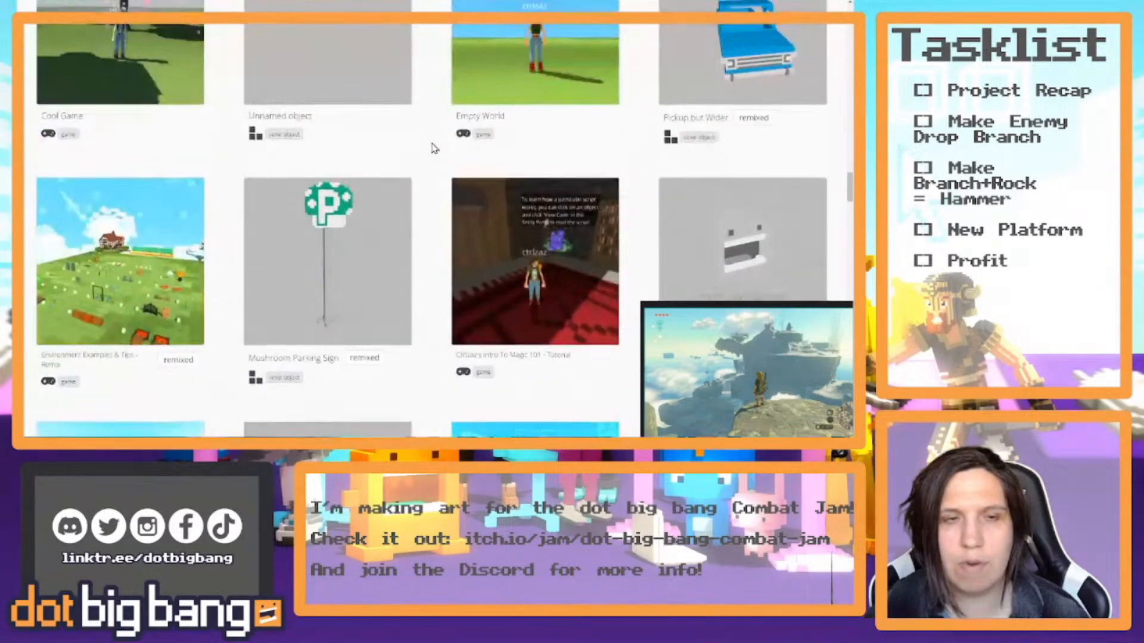
{"action": "scroll", "coordinate": [433, 146], "scroll_direction": "up", "scroll_amount": 10}
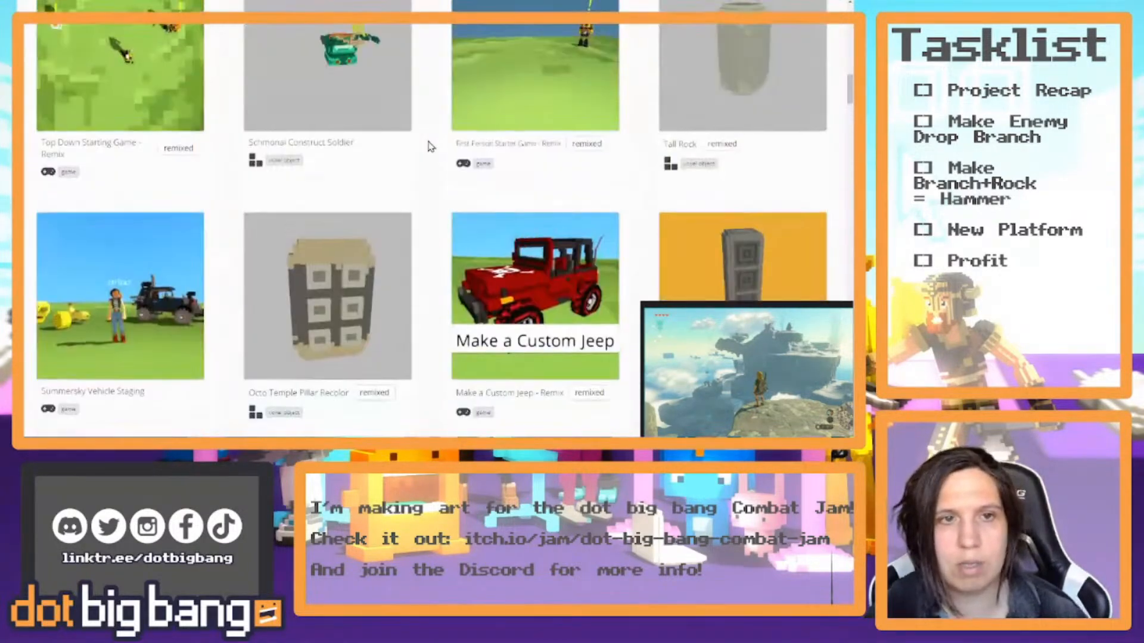
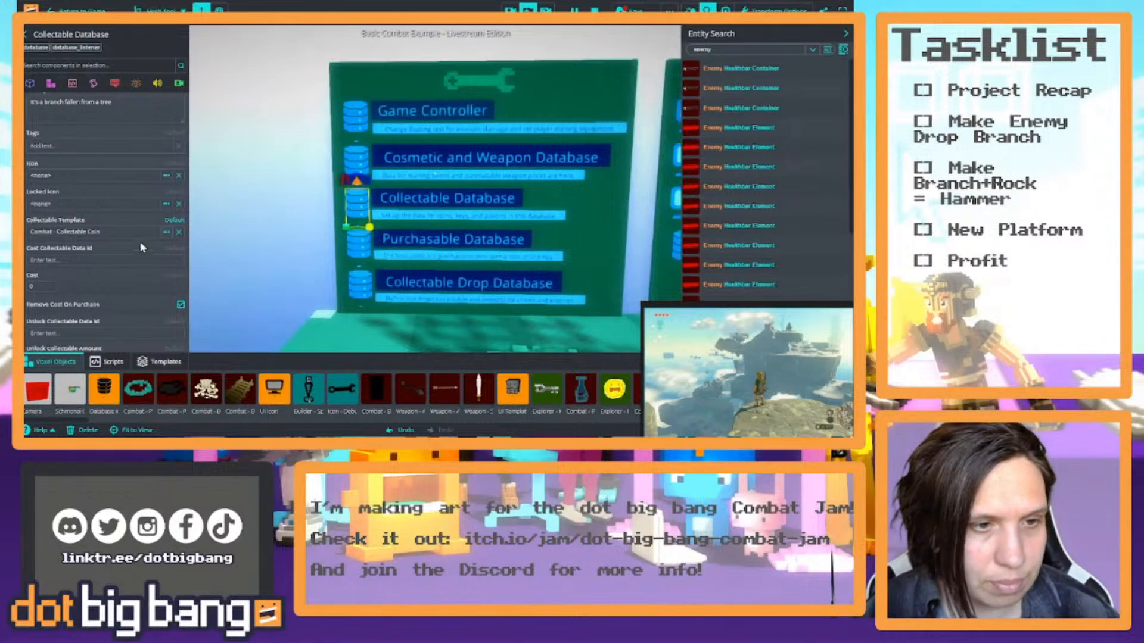
Filter the voxel object library to Mine and place the Branch Weapon object on the floor in front of the settings boards.
{"action": "right_click_drag", "start_coordinate": [253, 255], "coordinate": [271, 273]}
{"action": "key", "text": "s"}
{"action": "key", "text": "d"}
{"action": "key", "text": "w"}
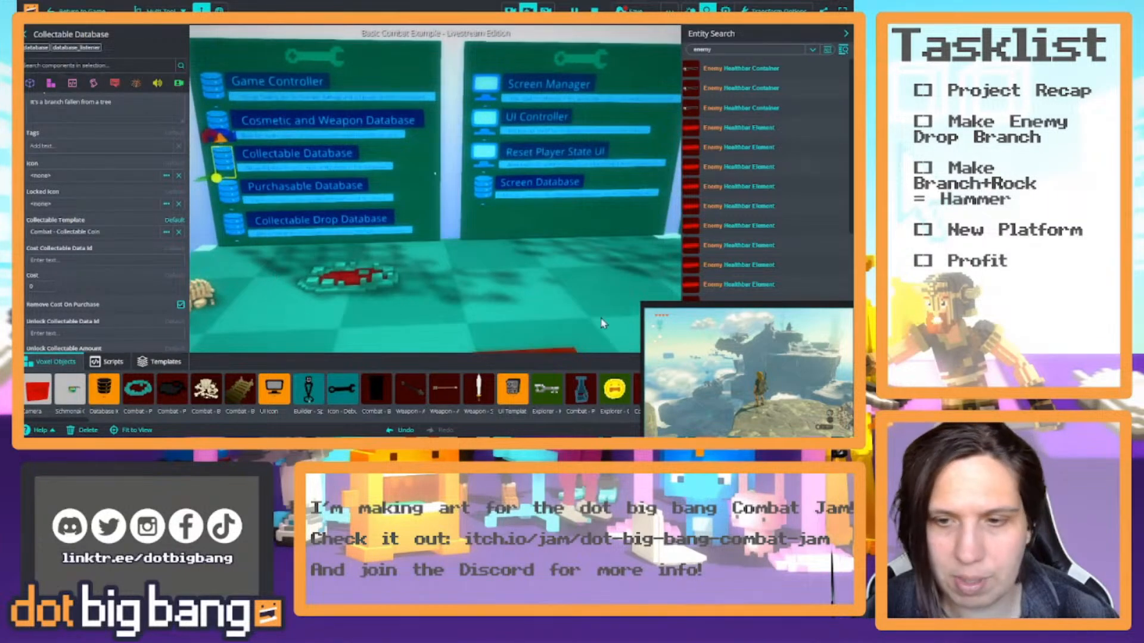
{"action": "left_click", "coordinate": [685, 361]}
{"action": "left_click", "coordinate": [688, 378]}
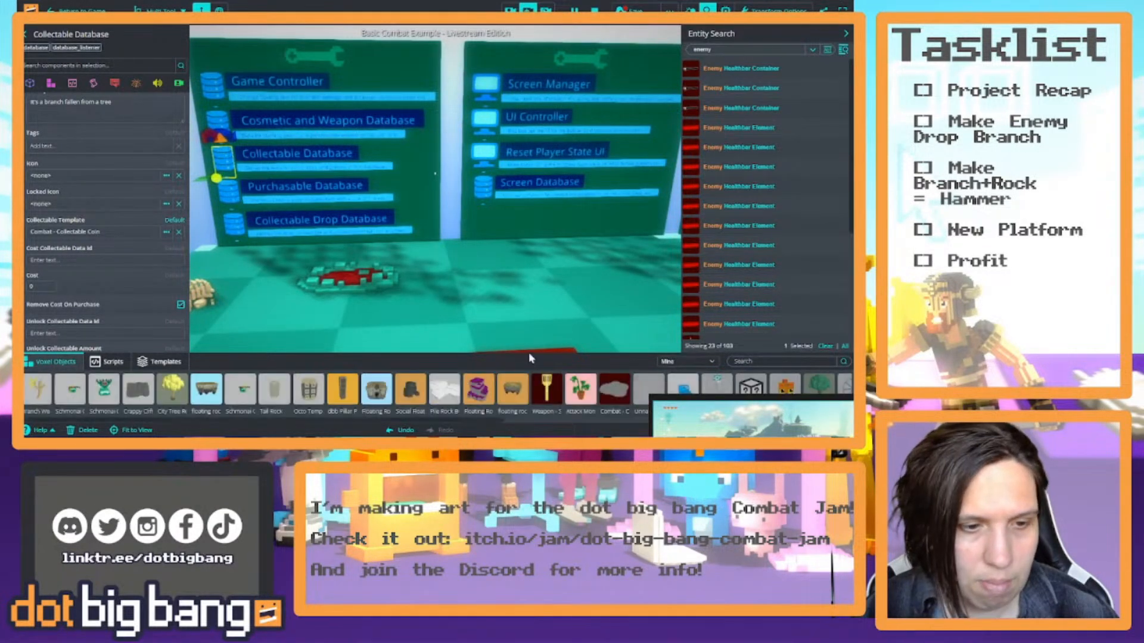
{"action": "left_click_drag", "start_coordinate": [37, 388], "coordinate": [479, 338]}
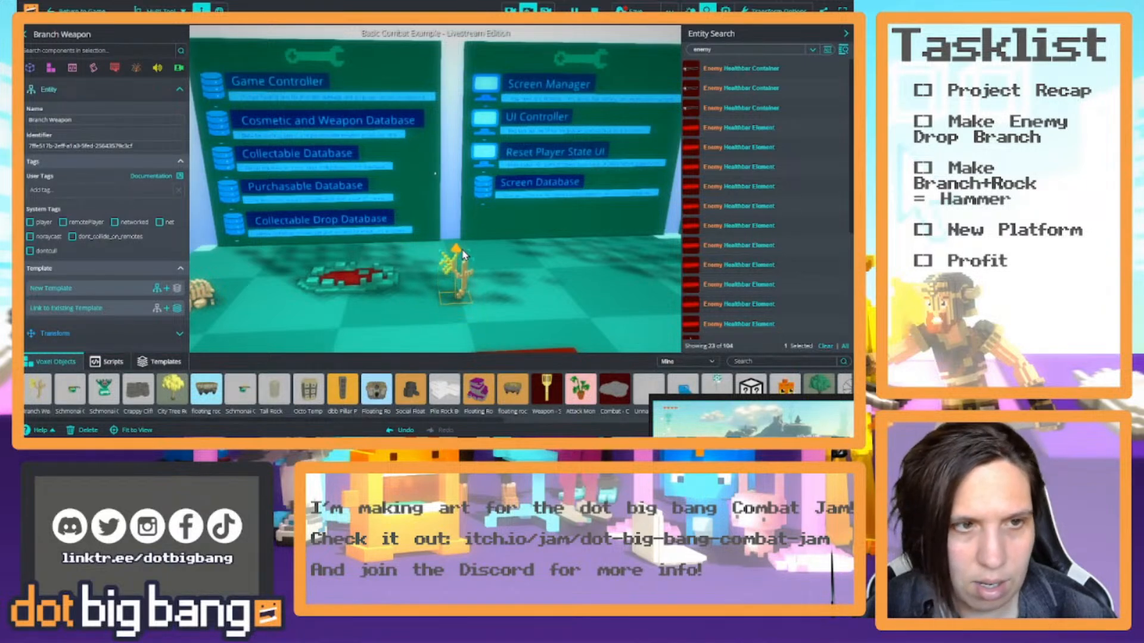
Show the Branch Weapon's transform values and move it across the floor to stand in line with the enemy weapons.
{"action": "scroll", "coordinate": [100, 278], "scroll_direction": "down", "scroll_amount": 1}
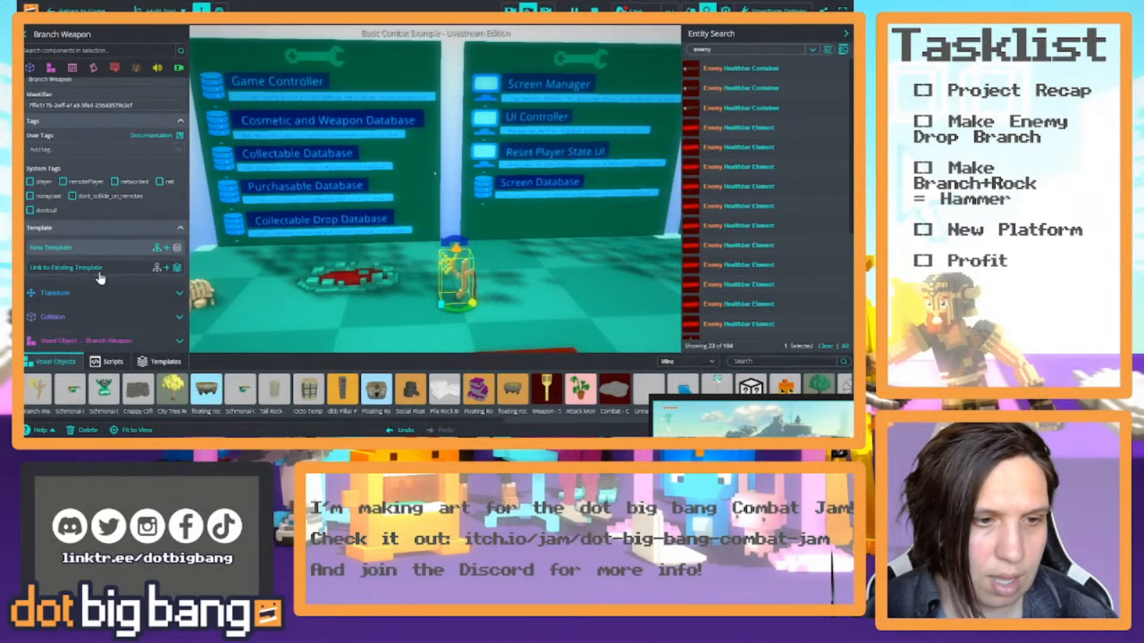
{"action": "left_click", "coordinate": [154, 291]}
{"action": "scroll", "coordinate": [89, 250], "scroll_direction": "down", "scroll_amount": 4}
{"action": "left_click", "coordinate": [175, 236]}
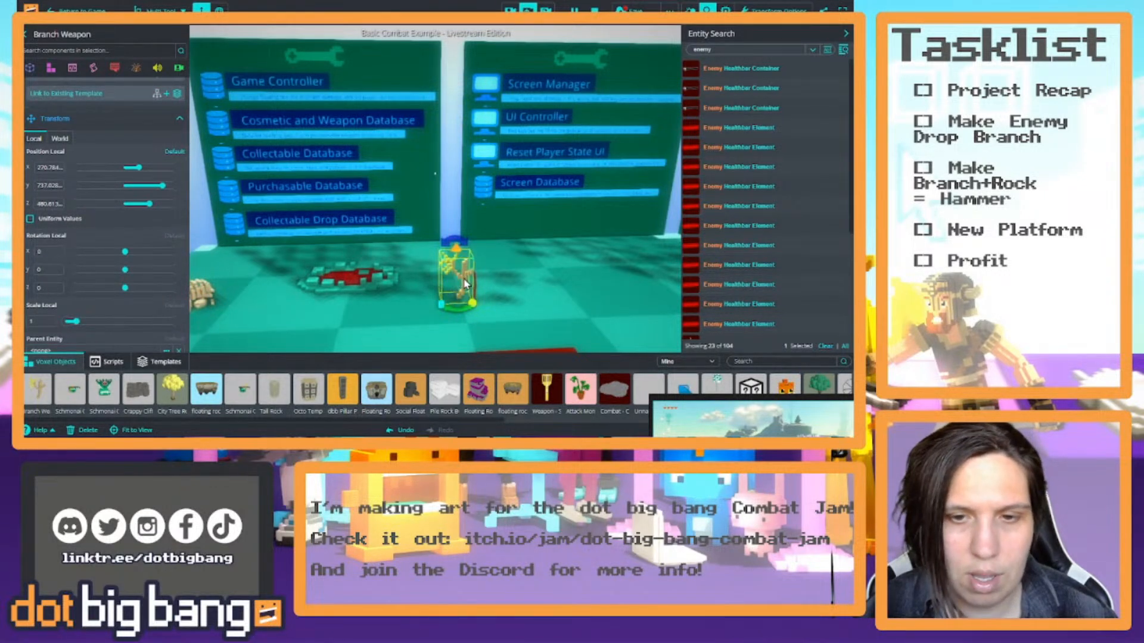
{"action": "right_click_drag", "start_coordinate": [518, 274], "coordinate": [509, 305]}
{"action": "key", "text": "s"}
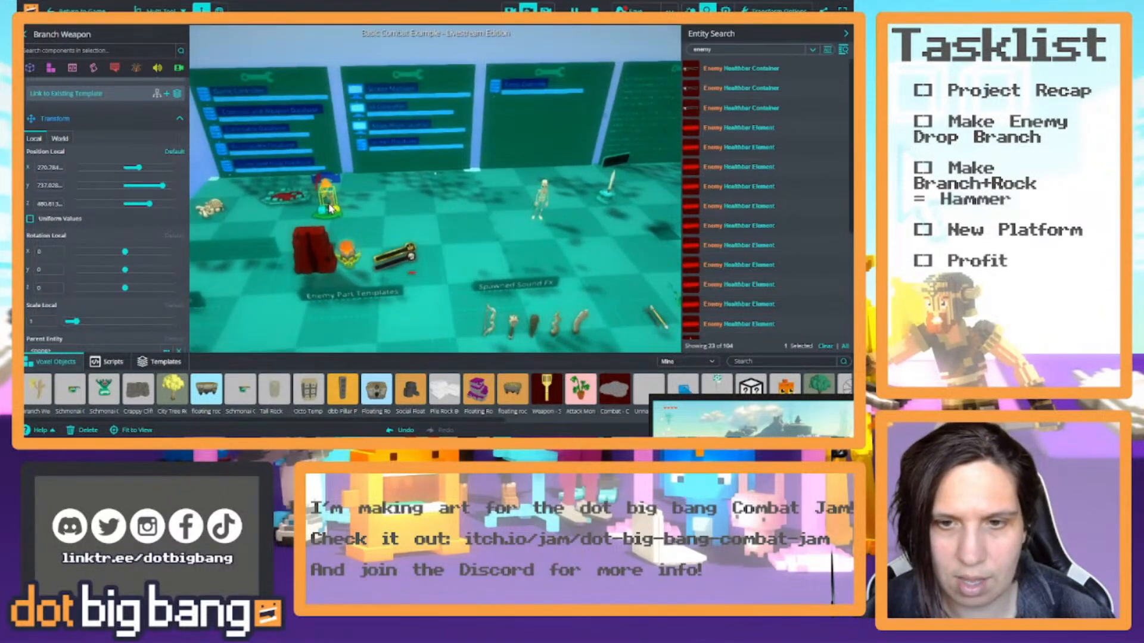
{"action": "left_click_drag", "start_coordinate": [332, 209], "coordinate": [471, 334]}
Examine the Branch Weapon's size and placement next to the bow and the skull club.
{"action": "mouse_move", "coordinate": [549, 305]}
{"action": "right_mouse_down"}
{"action": "mouse_move", "coordinate": [584, 350]}
{"action": "mouse_move", "coordinate": [534, 309]}
{"action": "mouse_move", "coordinate": [511, 327]}
{"action": "mouse_move", "coordinate": [544, 309]}
{"action": "mouse_move", "coordinate": [553, 293]}
{"action": "mouse_move", "coordinate": [539, 288]}
{"action": "right_mouse_up"}
{"action": "key", "text": "w"}
{"action": "key", "text": "w"}
{"action": "key", "text": "s"}
{"action": "key", "text": "w"}
{"action": "key", "text": "d"}
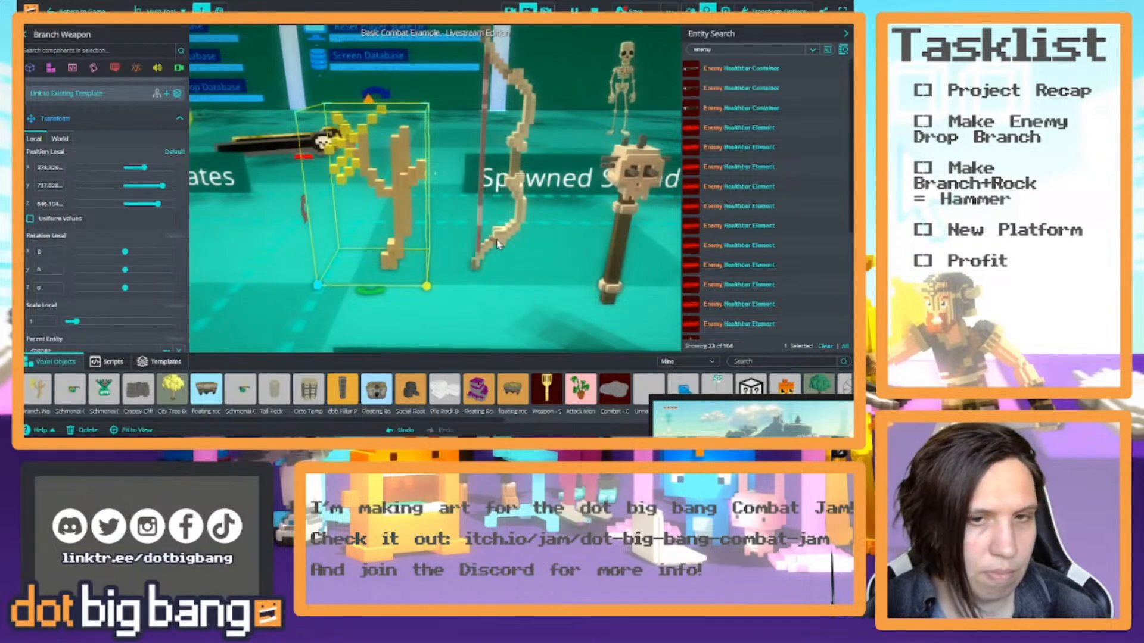
{"action": "right_click_drag", "start_coordinate": [470, 296], "coordinate": [486, 271]}
{"action": "key", "text": "s"}
{"action": "key", "text": "s"}
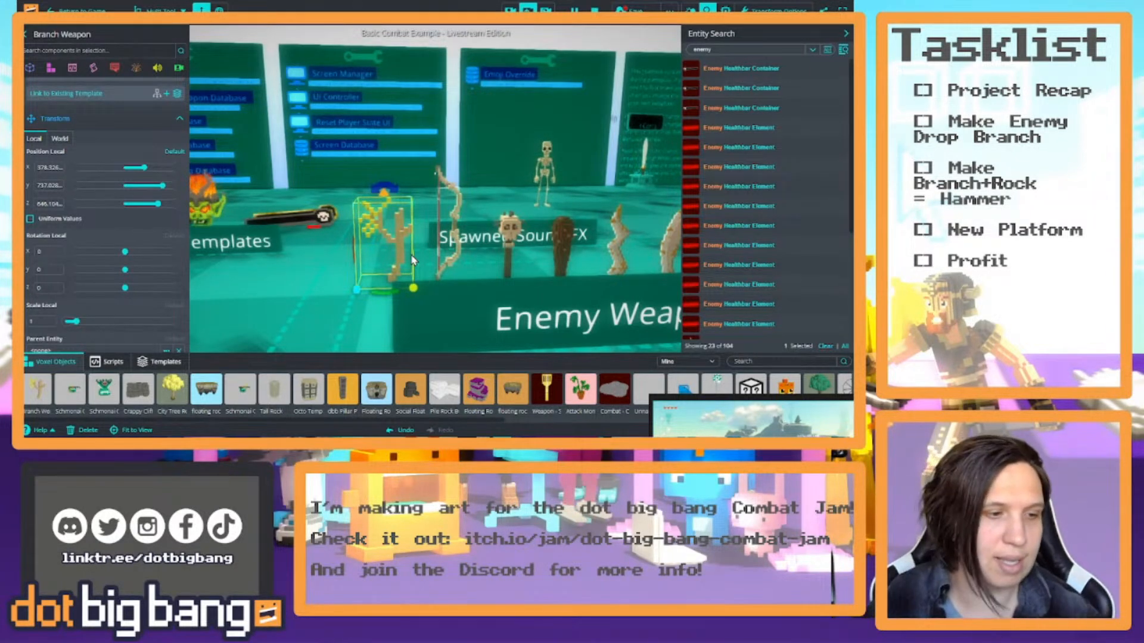
Look over the Enemy Part Templates and Enemy Weapons areas around the branch, and review the Branch Weapon's entity and template settings.
{"action": "right_click_drag", "start_coordinate": [417, 256], "coordinate": [341, 241]}
{"action": "key", "text": "w"}
{"action": "key", "text": "s"}
{"action": "key", "text": "w"}
{"action": "key", "text": "s"}
{"action": "key", "text": "s"}
{"action": "key", "text": "d"}
{"action": "right_click_drag", "start_coordinate": [623, 231], "coordinate": [493, 245]}
{"action": "key", "text": "w"}
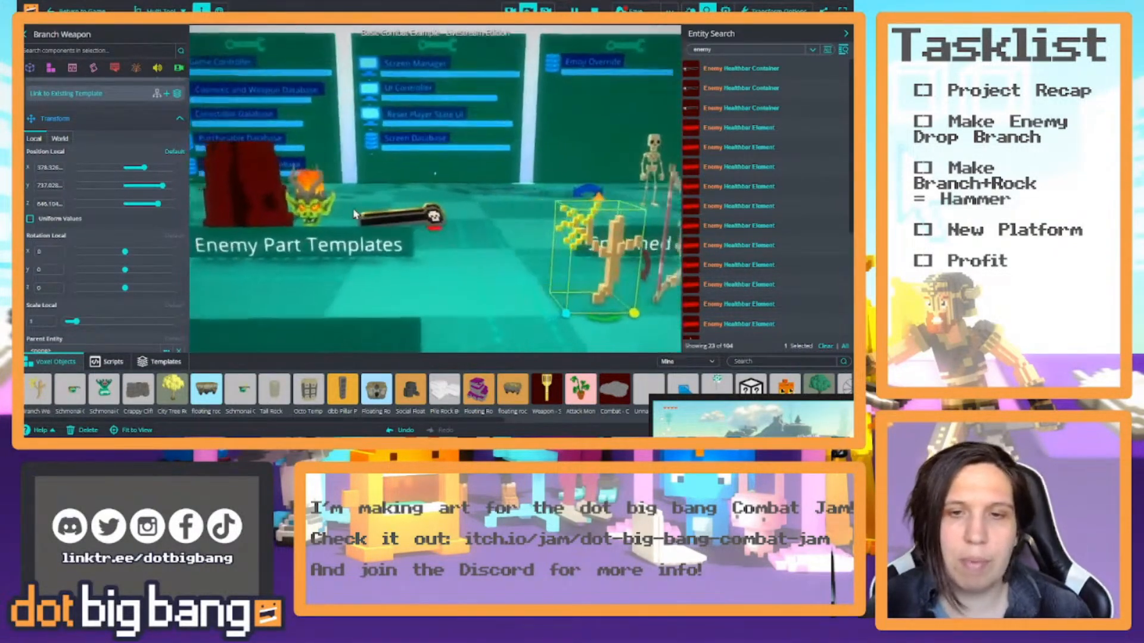
{"action": "key", "text": "s"}
{"action": "scroll", "coordinate": [142, 188], "scroll_direction": "up", "scroll_amount": 3}
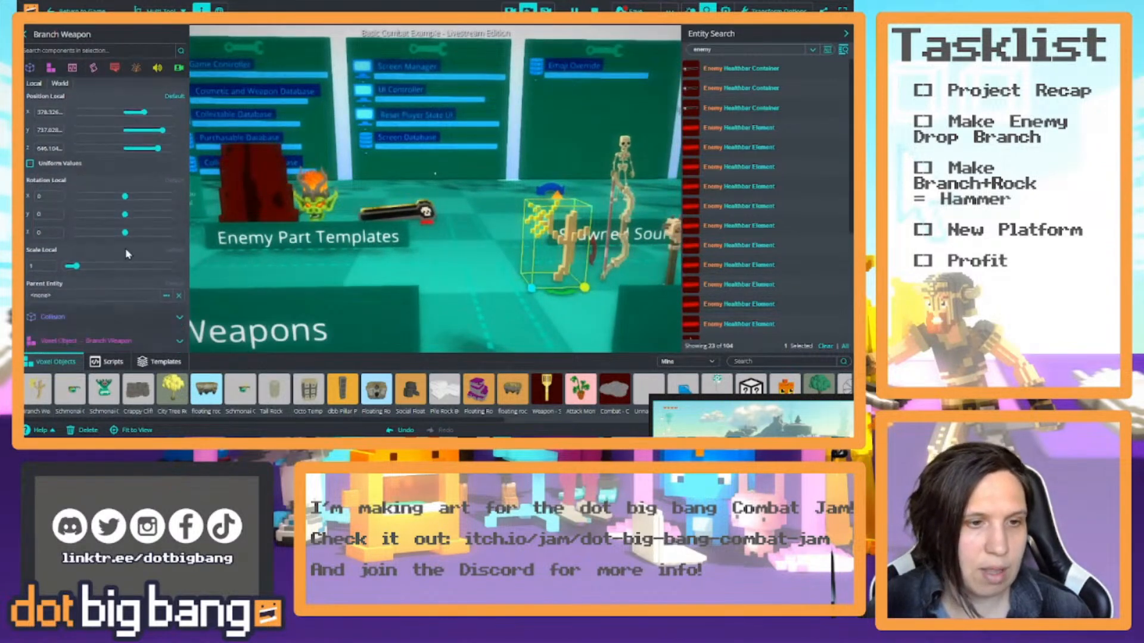
{"action": "scroll", "coordinate": [149, 188], "scroll_direction": "up", "scroll_amount": 3}
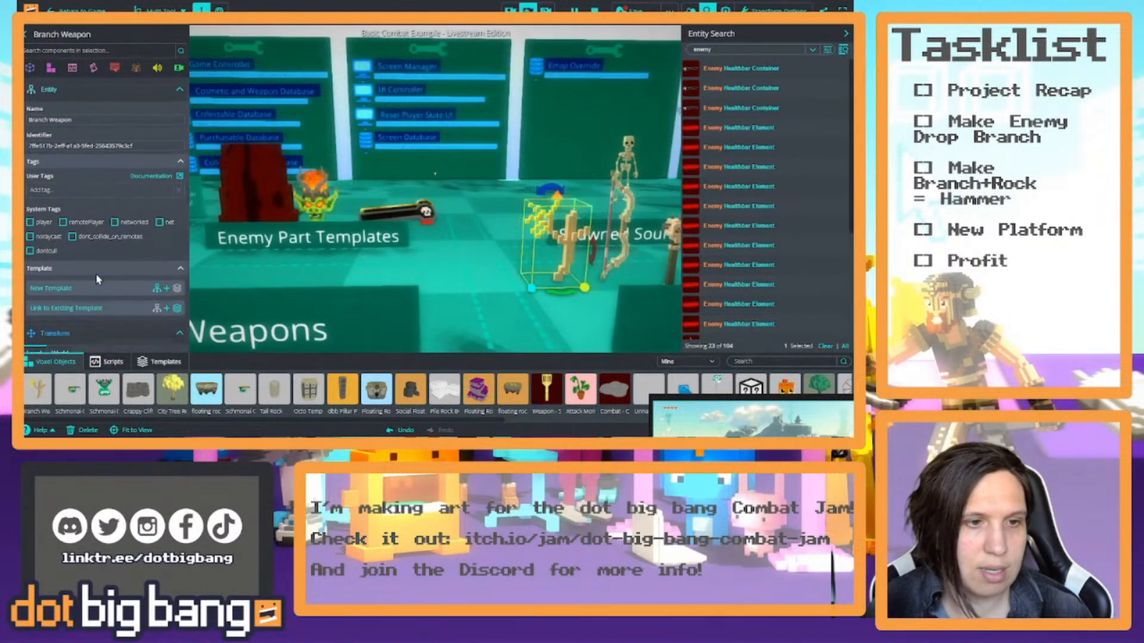
Create a new template from the Branch Weapon, name it Branch Collectible Template, and save it.
{"action": "left_click", "coordinate": [53, 288]}
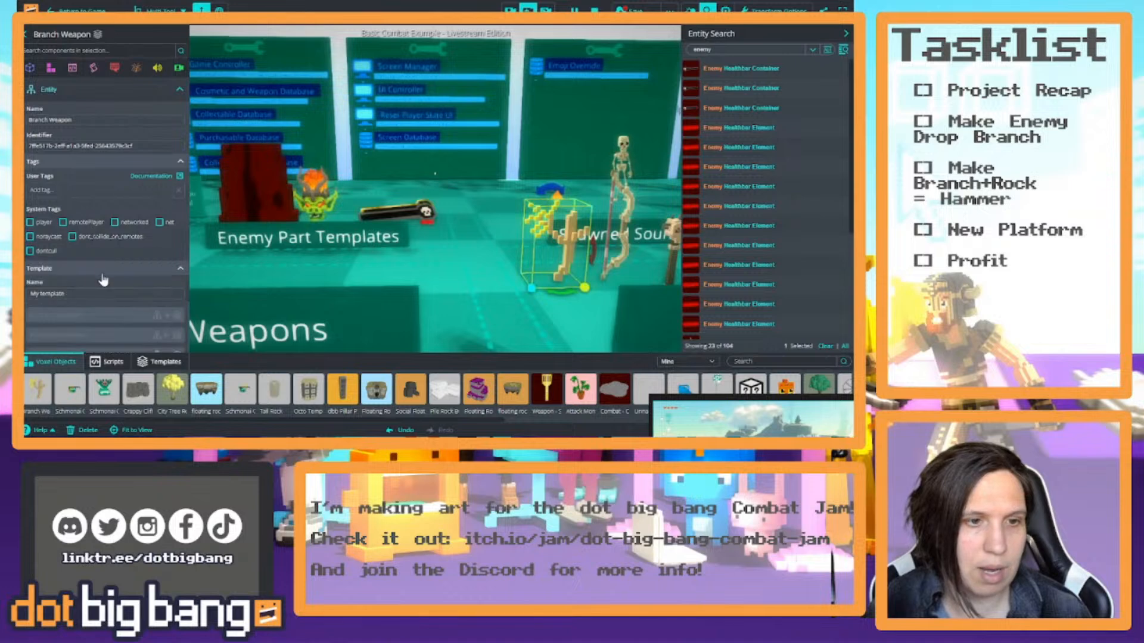
{"action": "left_click", "coordinate": [92, 293]}
{"action": "type", "text": "W"}
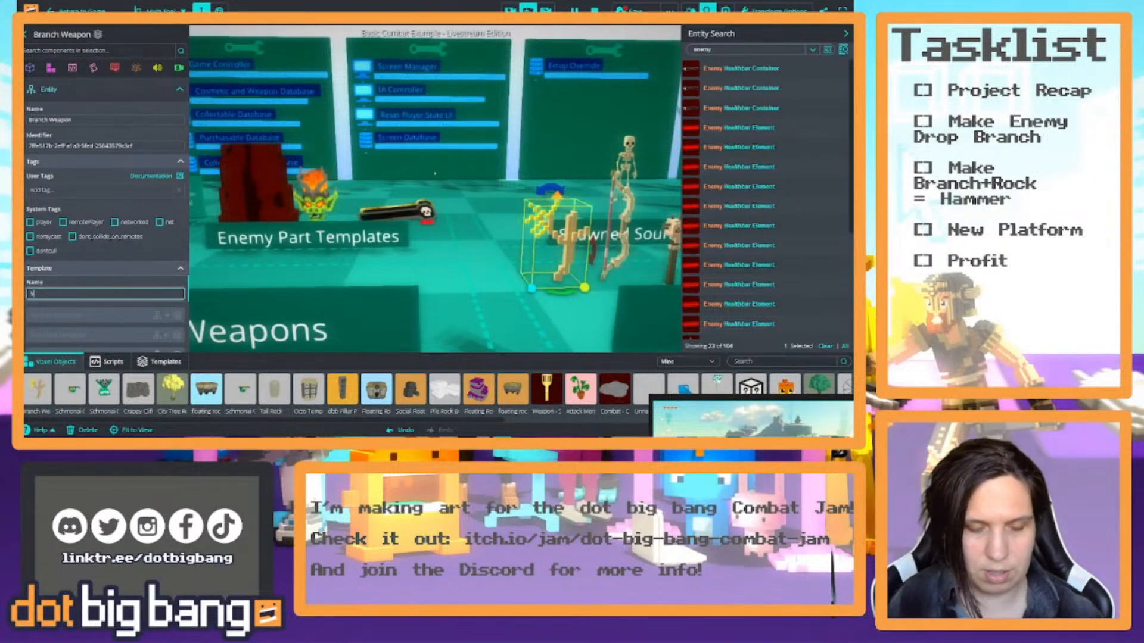
{"action": "type", "text": "r"}
{"action": "key", "text": "BackSpace"}
{"action": "key", "text": "BackSpace"}
{"action": "type", "text": "Branch Collectible"}
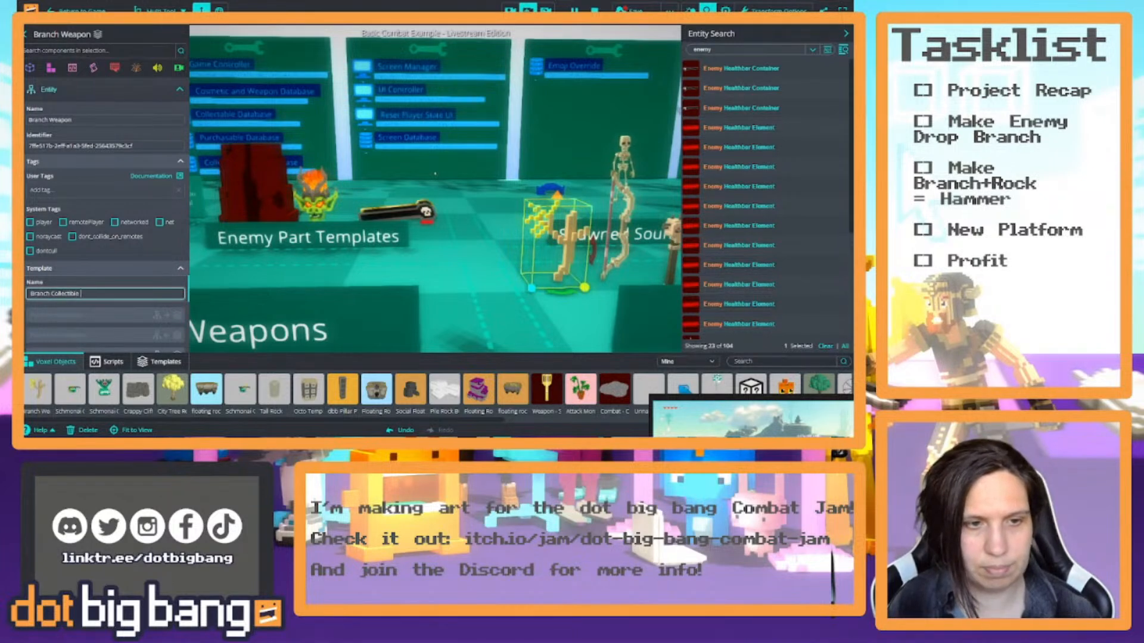
{"action": "type", "text": " Template"}
{"action": "key", "text": "Return"}
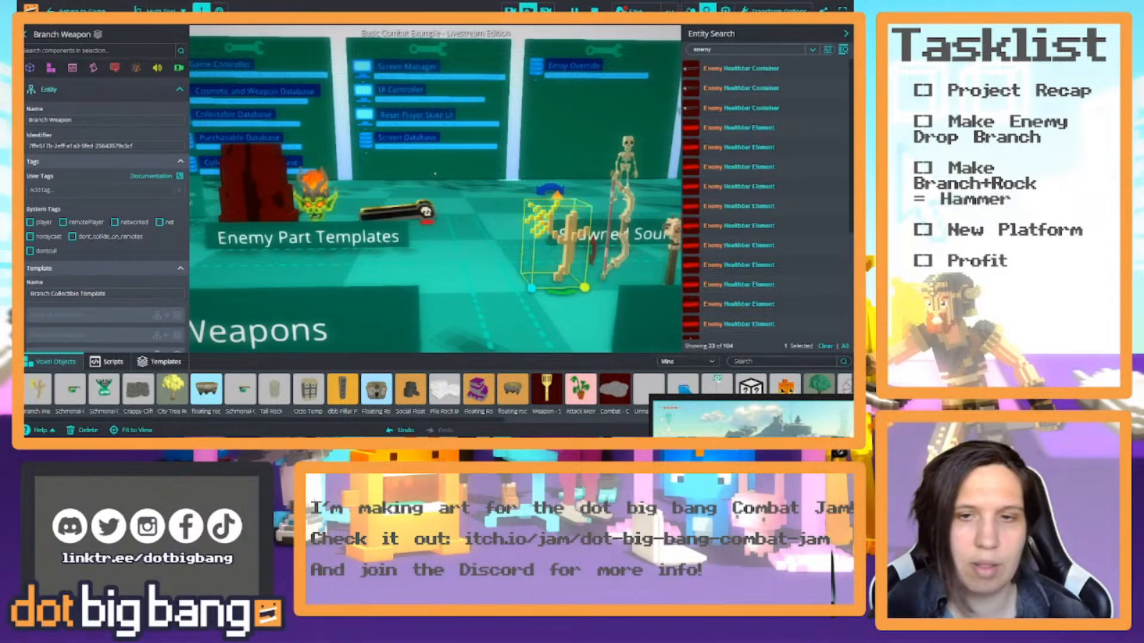
{"action": "scroll", "coordinate": [167, 262], "scroll_direction": "down", "scroll_amount": 3}
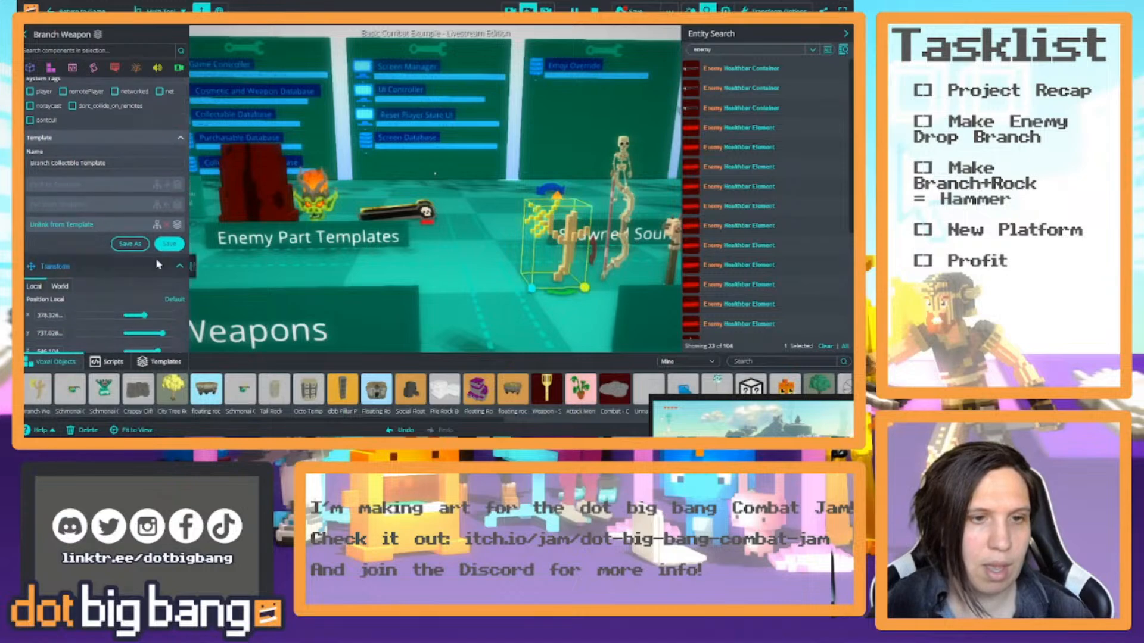
In the Collectable Database, set the Branch entry's Collectable Template to Branch Collectible Template.
{"action": "right_click_drag", "start_coordinate": [381, 272], "coordinate": [376, 239]}
{"action": "key", "text": "w"}
{"action": "key", "text": "w"}
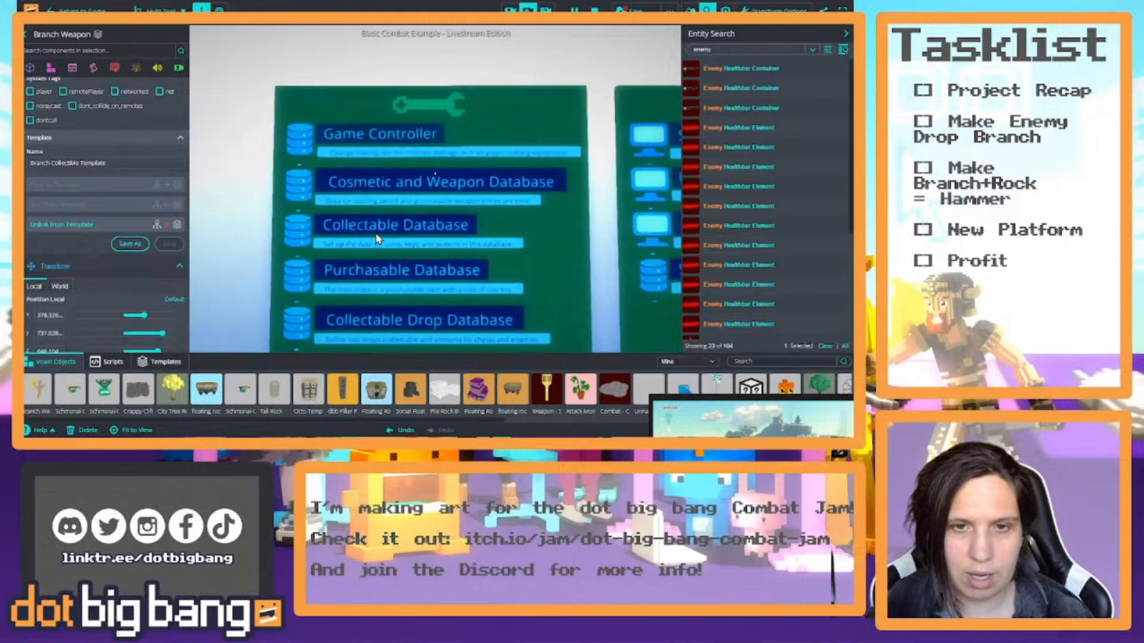
{"action": "left_click", "coordinate": [307, 233]}
{"action": "scroll", "coordinate": [135, 189], "scroll_direction": "down", "scroll_amount": 10}
{"action": "scroll", "coordinate": [135, 199], "scroll_direction": "down", "scroll_amount": 6}
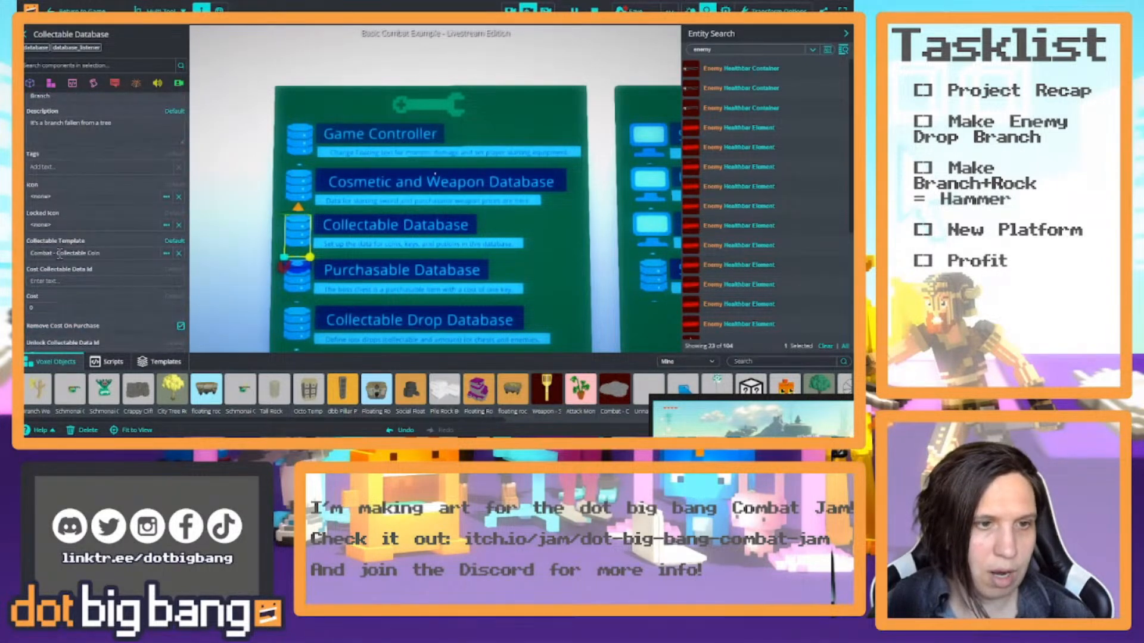
{"action": "left_click", "coordinate": [166, 255]}
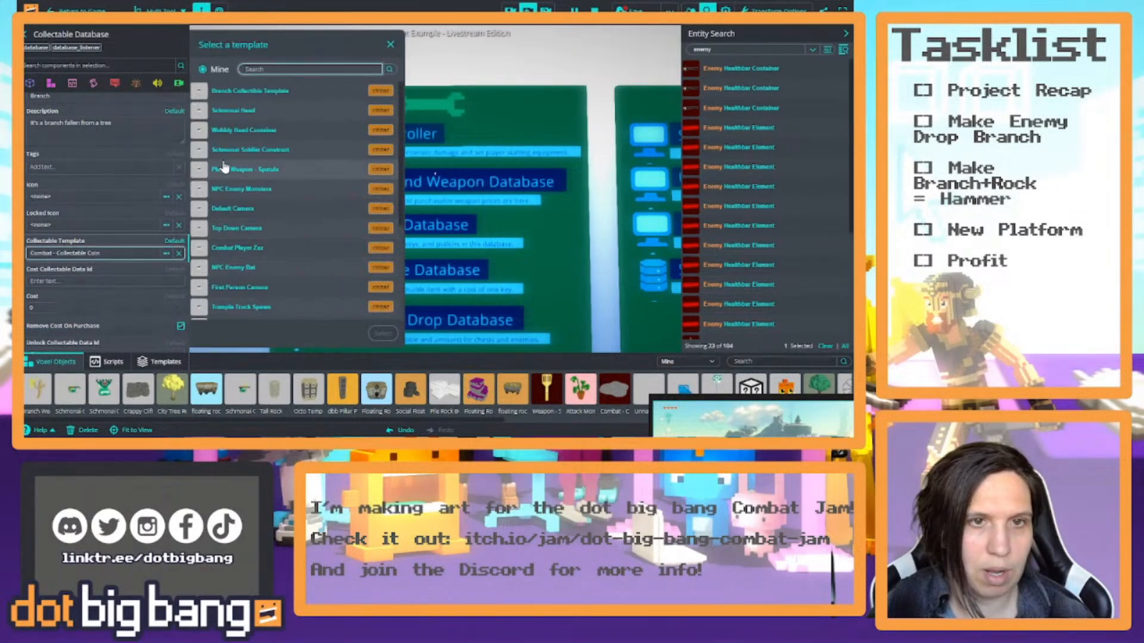
{"action": "left_click", "coordinate": [383, 334]}
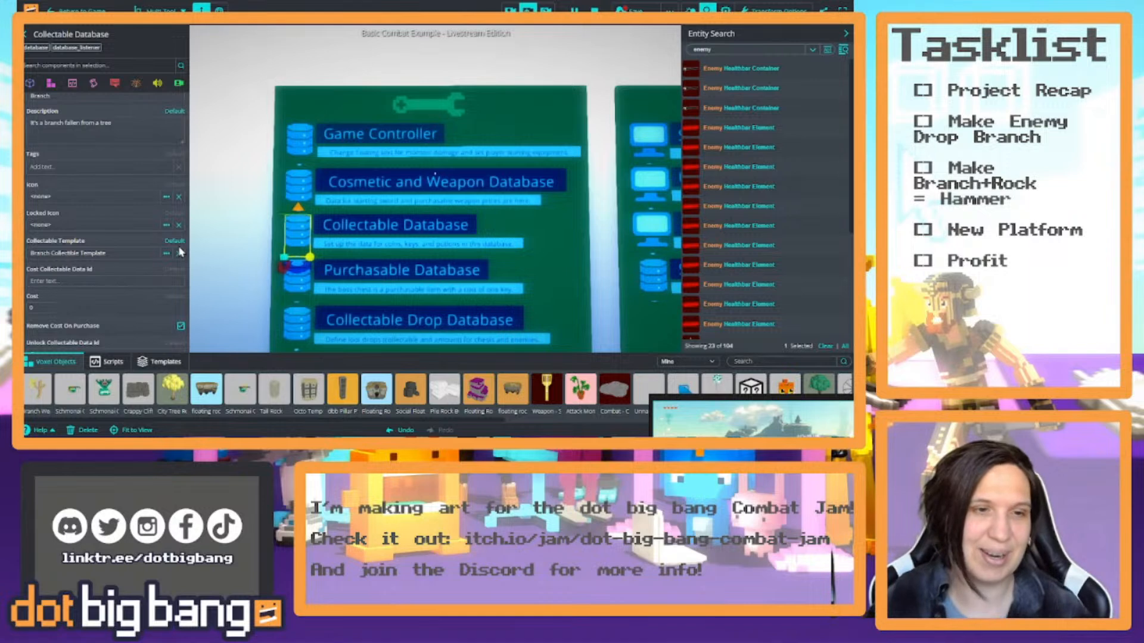
{"action": "scroll", "coordinate": [111, 293], "scroll_direction": "down", "scroll_amount": 1}
{"action": "scroll", "coordinate": [110, 293], "scroll_direction": "down", "scroll_amount": 2}
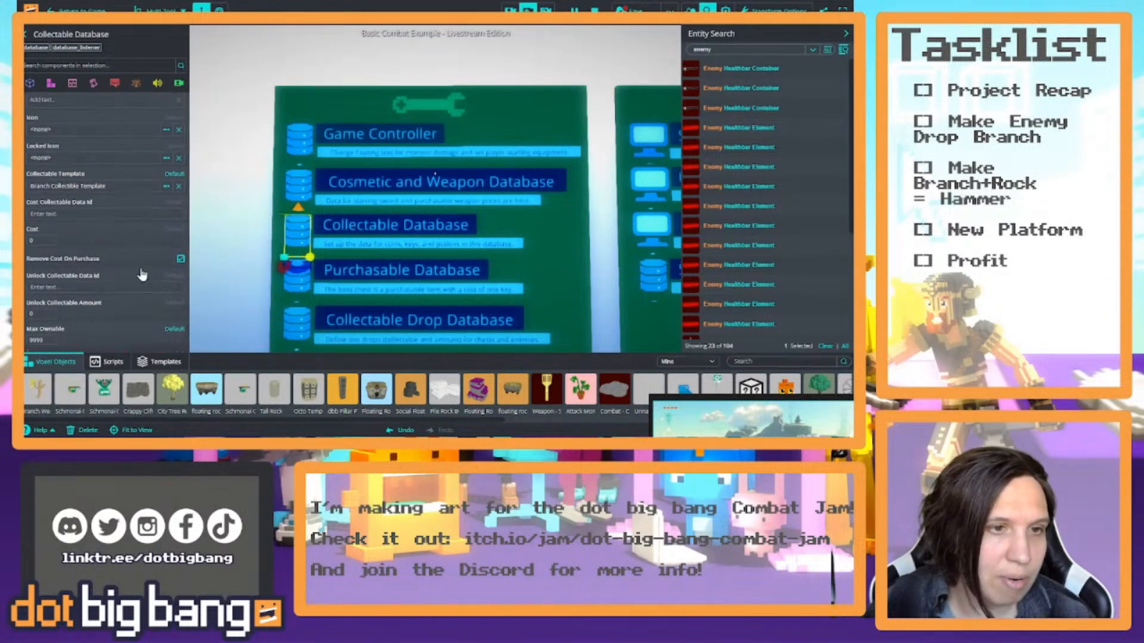
{"action": "scroll", "coordinate": [76, 244], "scroll_direction": "down", "scroll_amount": 2}
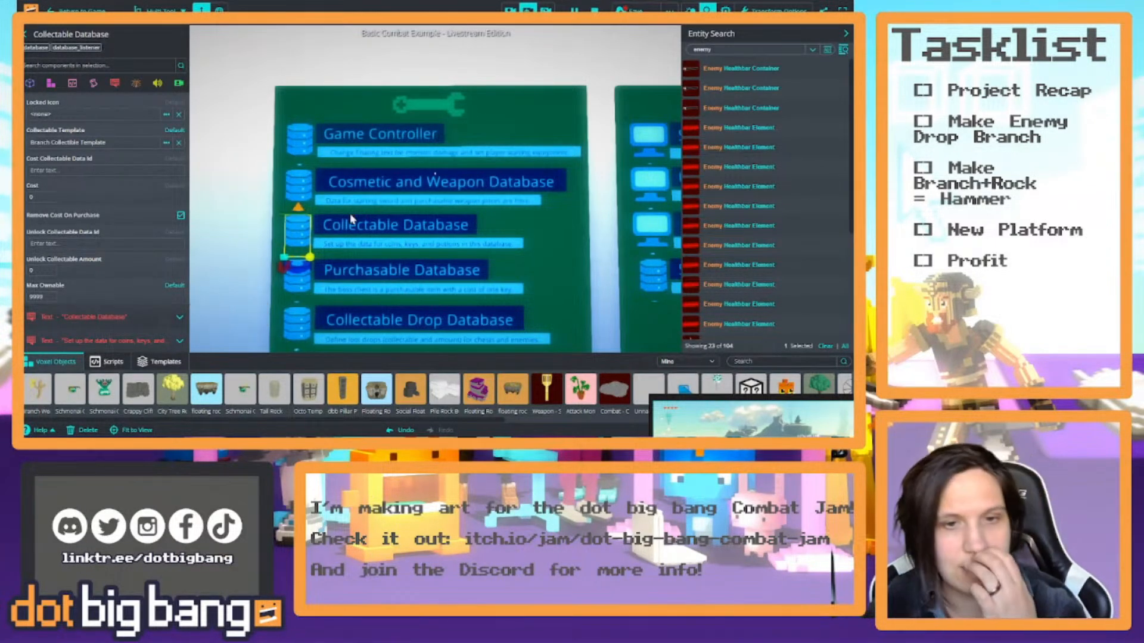
Select the Collectable Drop Database on the settings board and collapse its Entity and Transform sections.
{"action": "right_click_drag", "start_coordinate": [260, 212], "coordinate": [342, 211]}
{"action": "key", "text": "s"}
{"action": "left_click", "coordinate": [297, 206]}
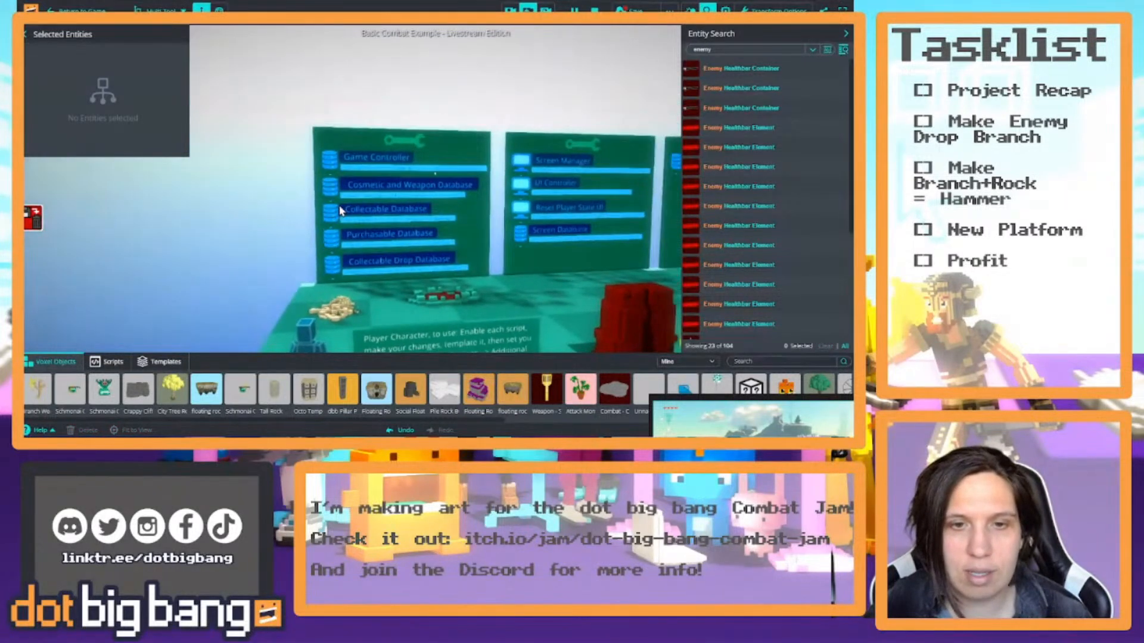
{"action": "key", "text": "w"}
{"action": "right_click_drag", "start_coordinate": [373, 253], "coordinate": [363, 266]}
{"action": "left_click", "coordinate": [343, 261]}
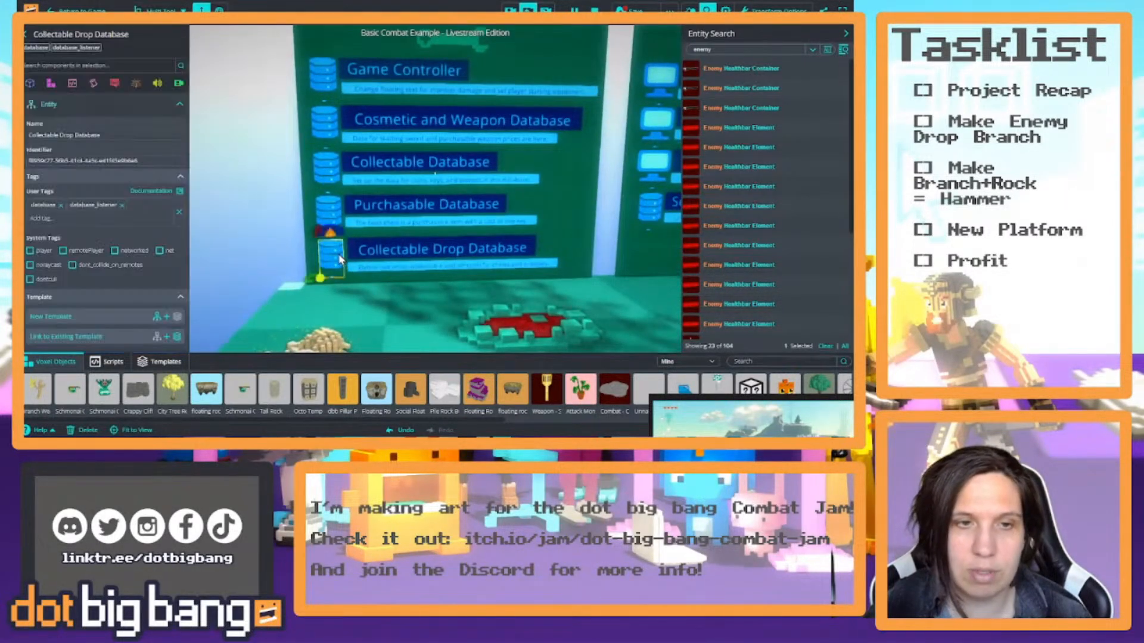
{"action": "scroll", "coordinate": [140, 238], "scroll_direction": "down", "scroll_amount": 2}
{"action": "scroll", "coordinate": [147, 228], "scroll_direction": "up", "scroll_amount": 3}
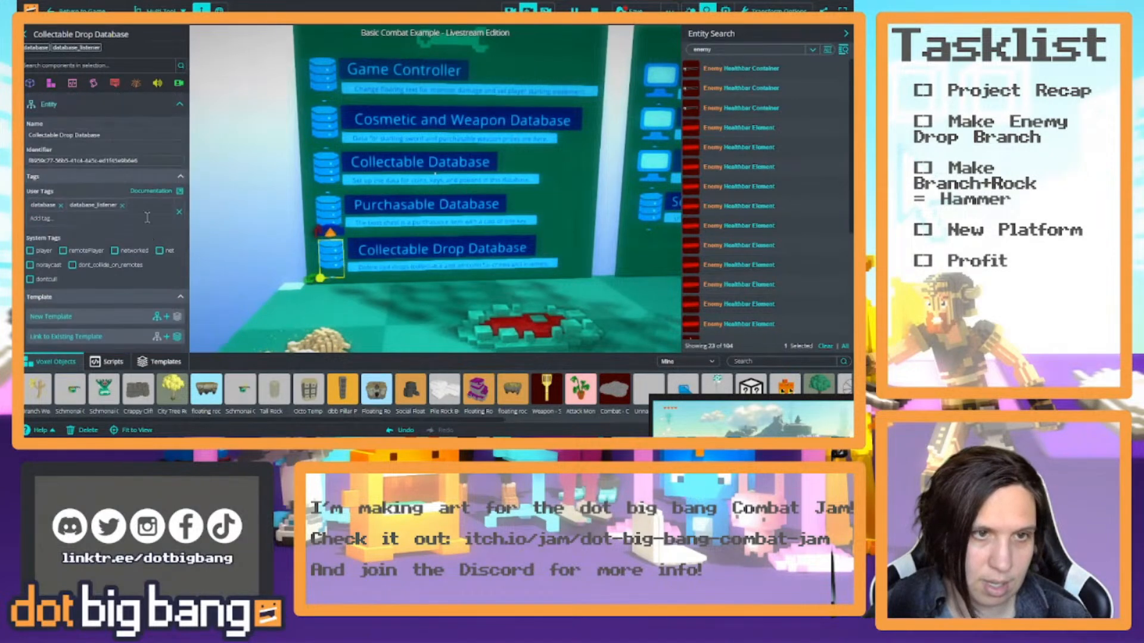
{"action": "left_click", "coordinate": [180, 104]}
{"action": "left_click", "coordinate": [179, 128]}
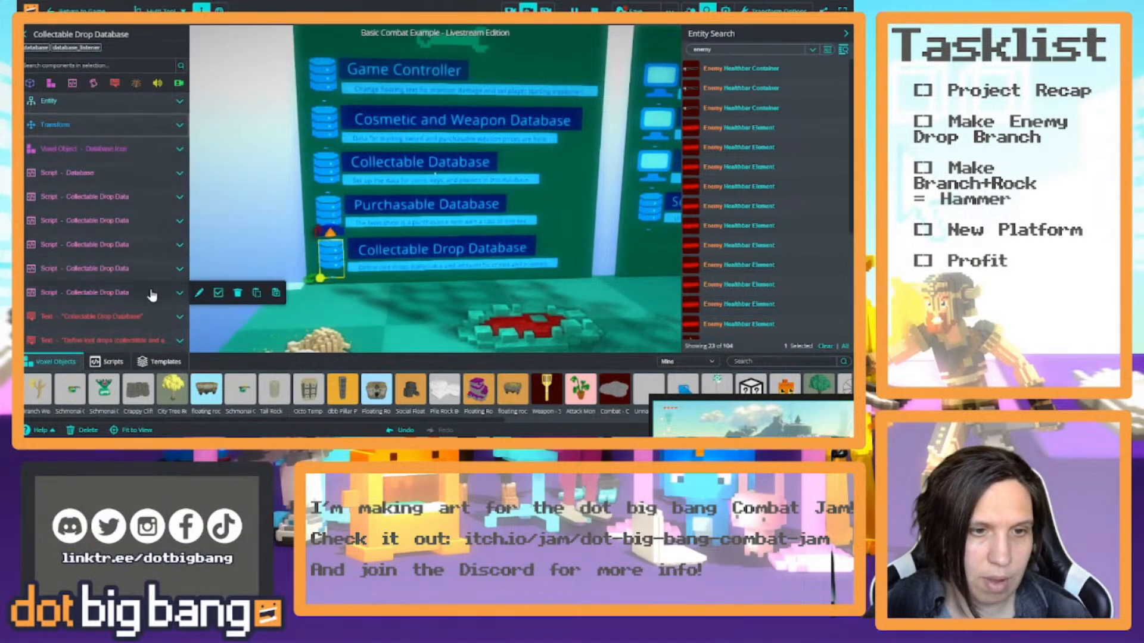
Examine the Data Ids of the existing Collectable Drop Data scripts to find one suitable for copying.
{"action": "left_click", "coordinate": [179, 293]}
{"action": "scroll", "coordinate": [137, 239], "scroll_direction": "down", "scroll_amount": 4}
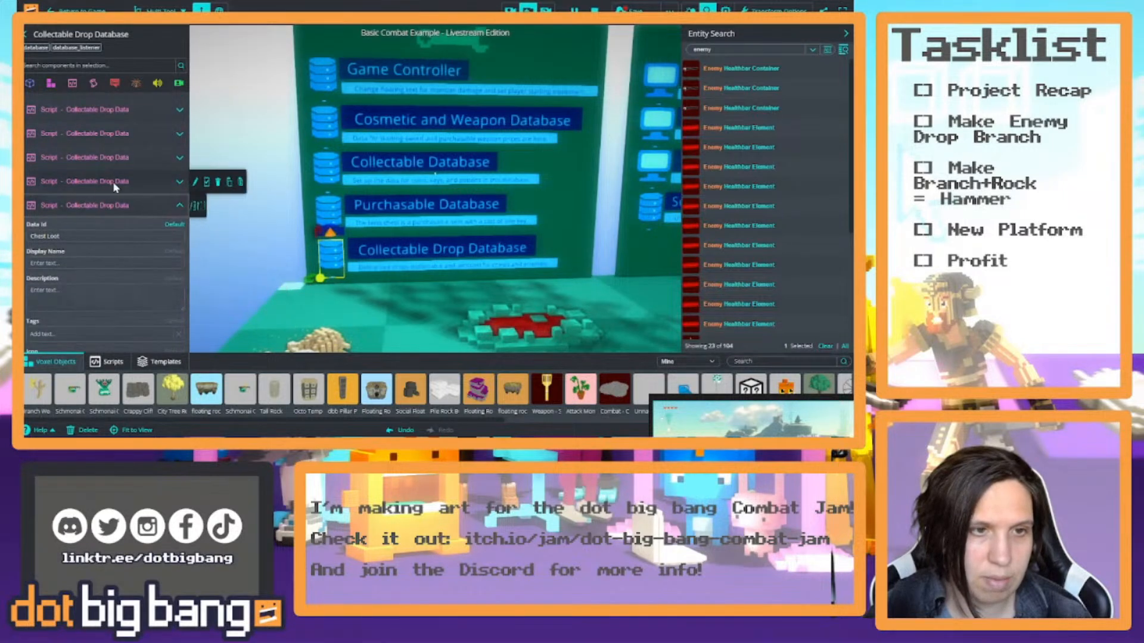
{"action": "scroll", "coordinate": [123, 181], "scroll_direction": "up", "scroll_amount": 3}
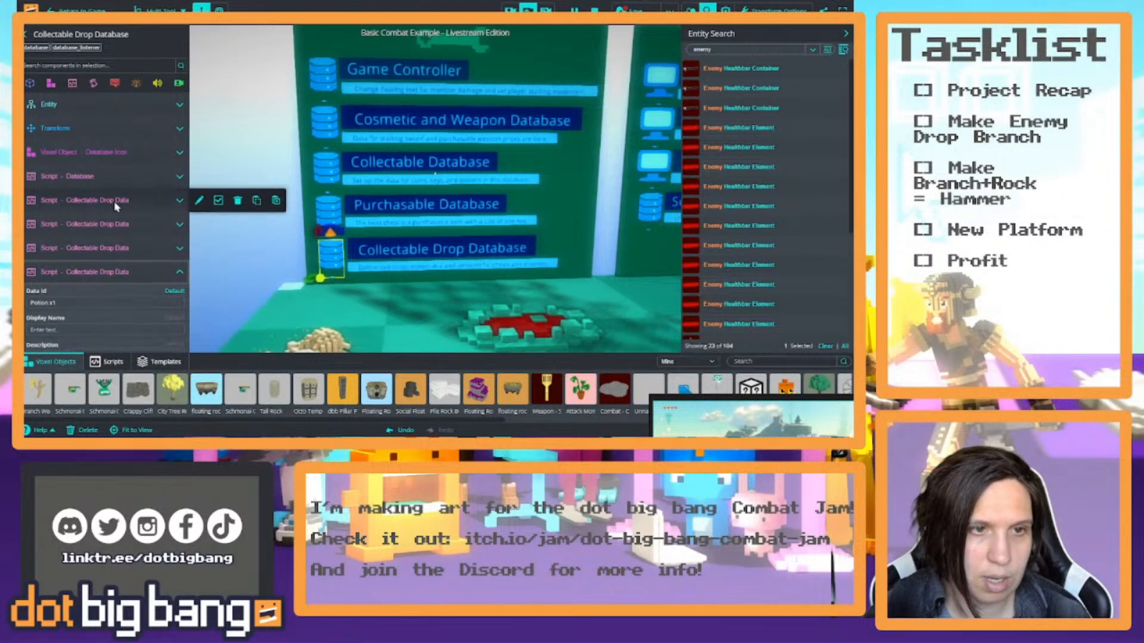
{"action": "left_click", "coordinate": [179, 200]}
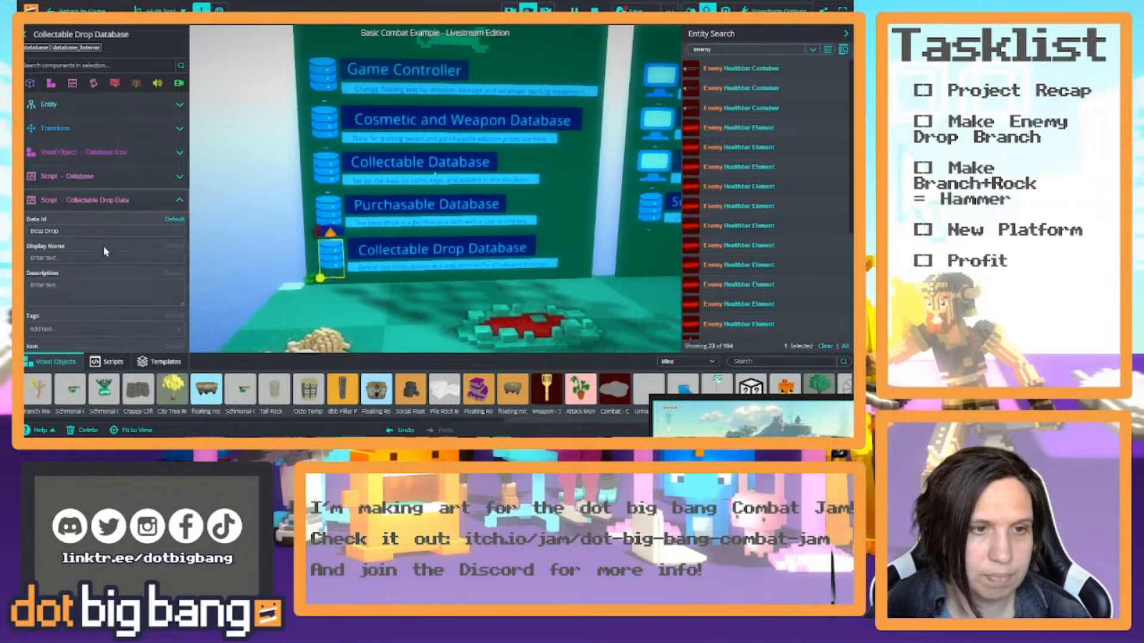
{"action": "left_click", "coordinate": [180, 200]}
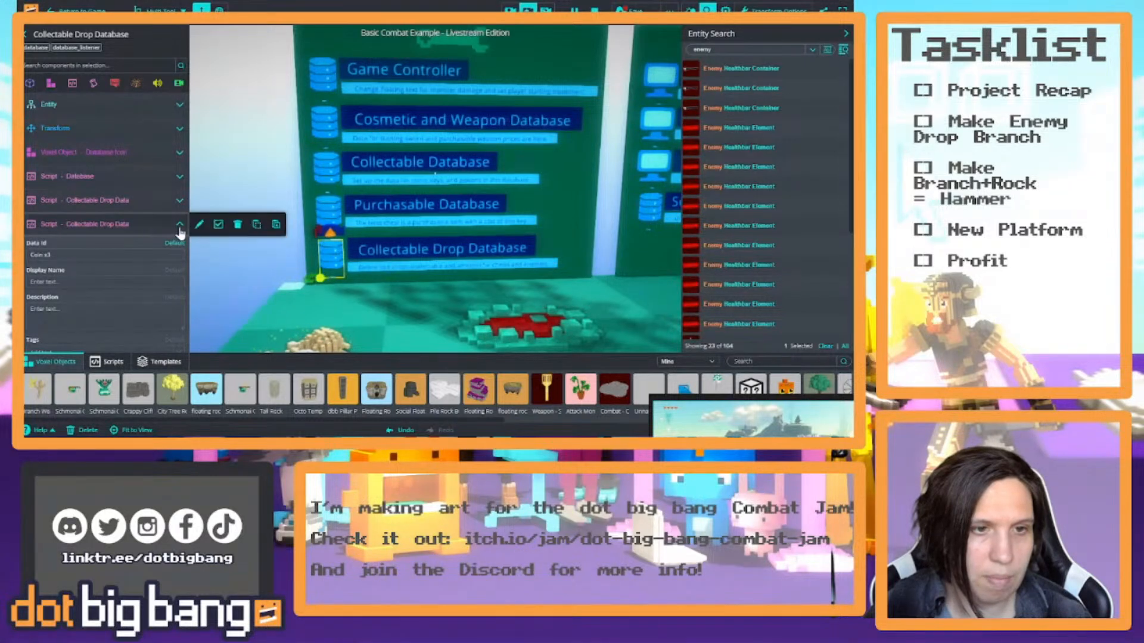
{"action": "left_click", "coordinate": [178, 225]}
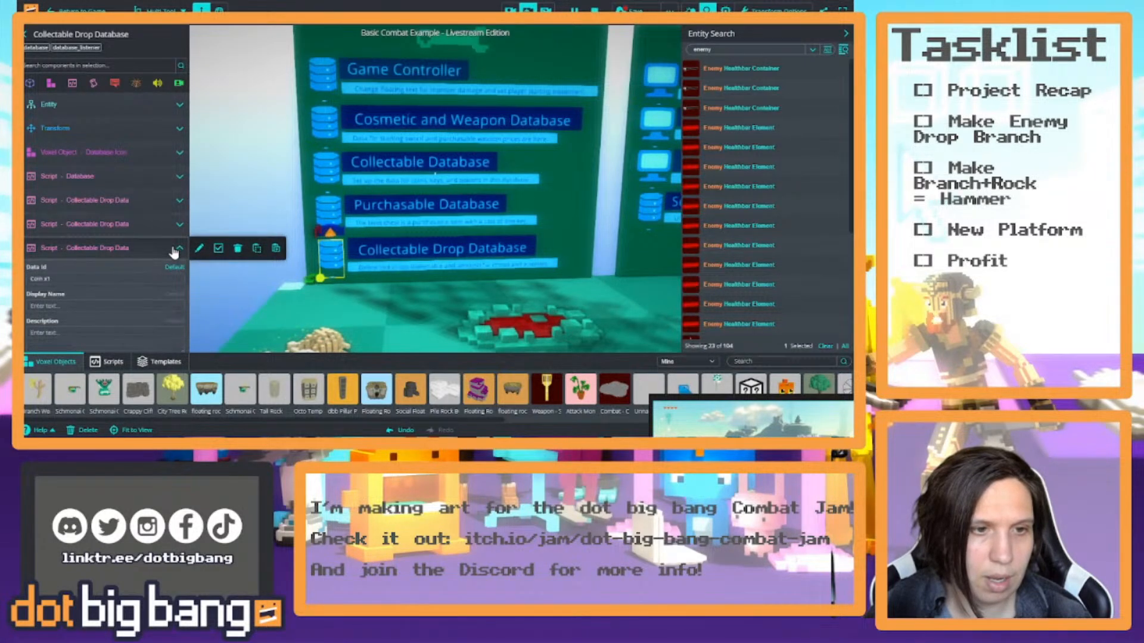
{"action": "left_click", "coordinate": [177, 249]}
{"action": "left_click", "coordinate": [177, 273]}
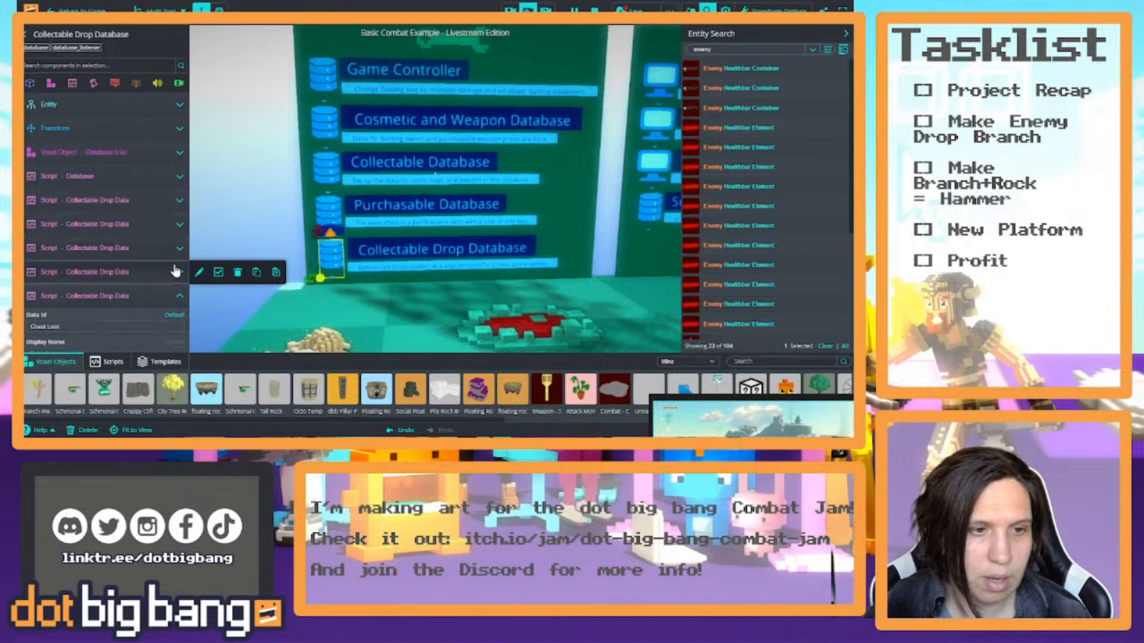
{"action": "left_click", "coordinate": [176, 271]}
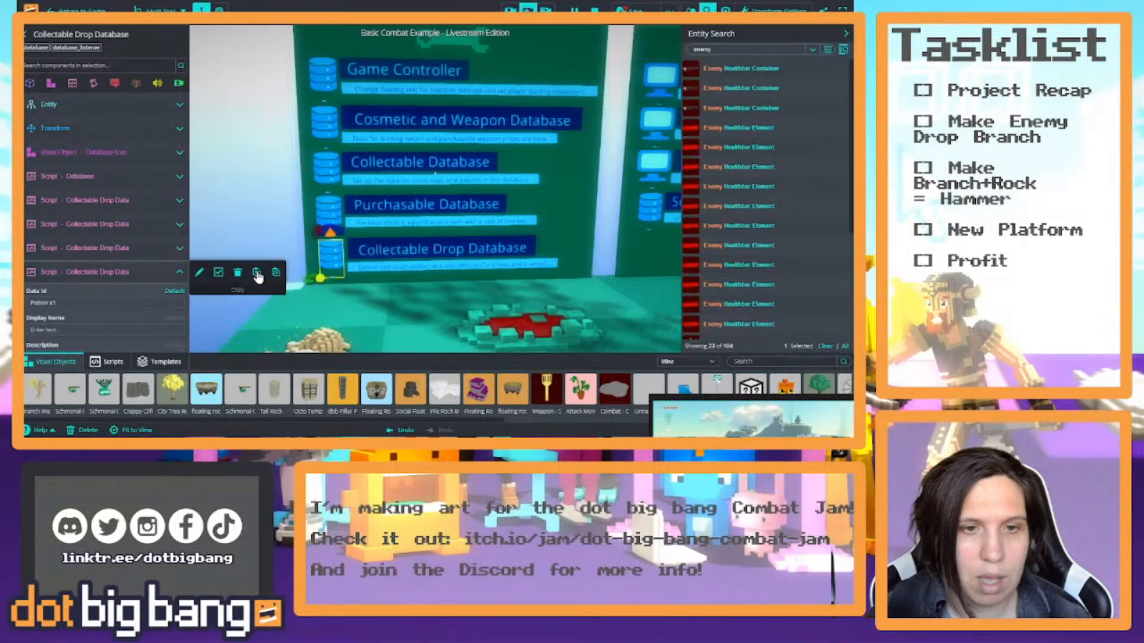
Duplicate the Potion x1 Collectable Drop Data script within the Collectable Drop Database and expand the copy's settings.
{"action": "left_click", "coordinate": [257, 275]}
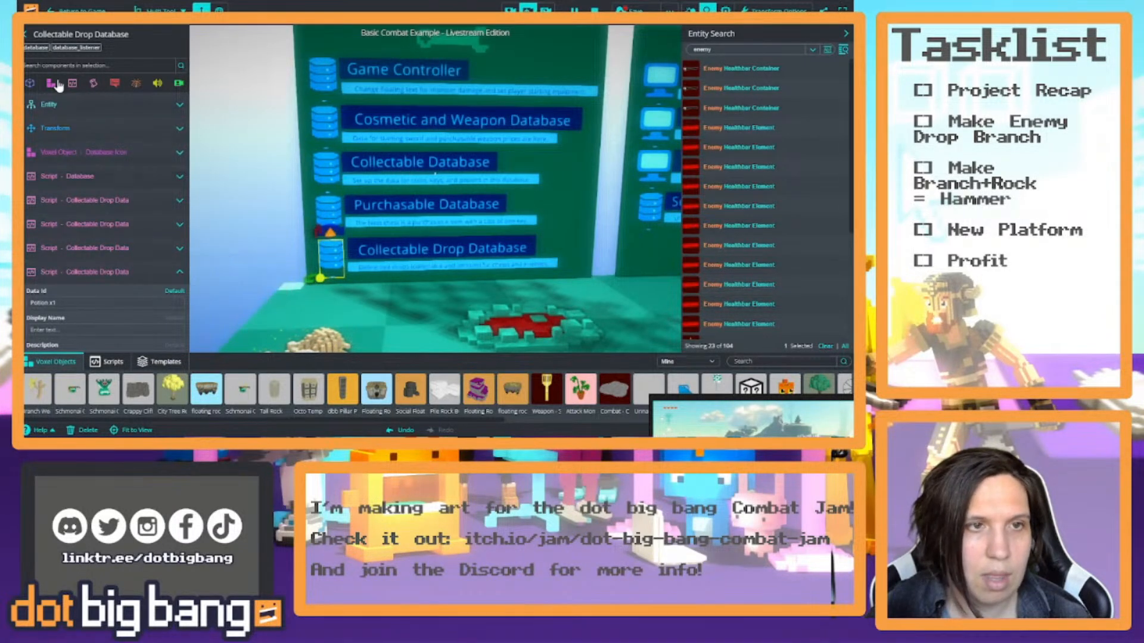
{"action": "mouse_move", "coordinate": [80, 91]}
{"action": "left_click", "coordinate": [79, 113]}
{"action": "scroll", "coordinate": [147, 176], "scroll_direction": "down", "scroll_amount": 6}
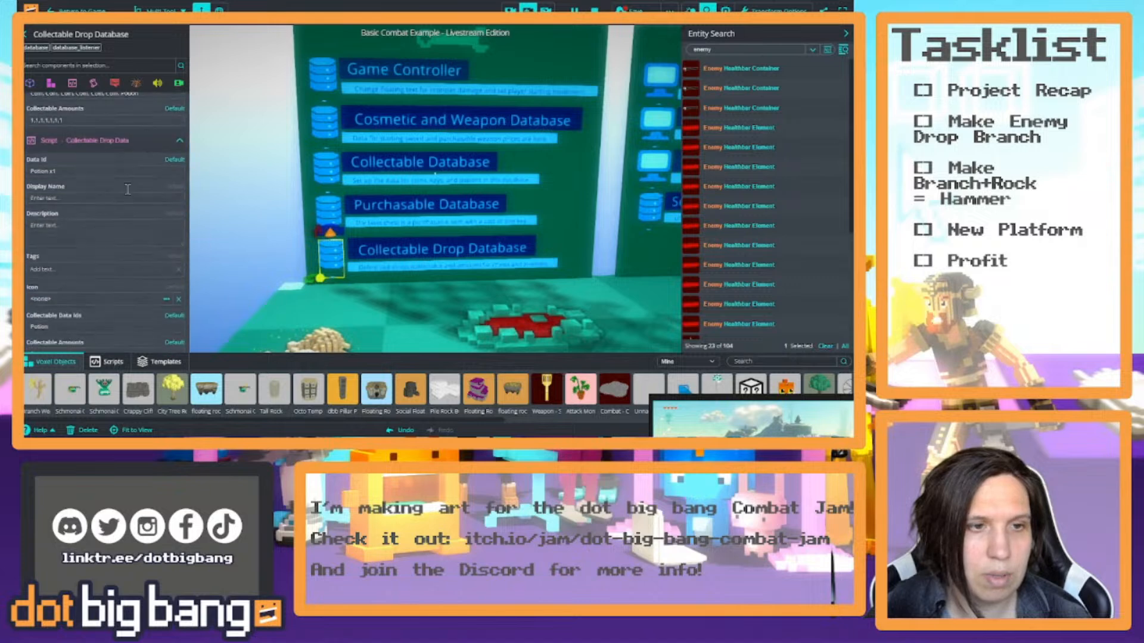
{"action": "scroll", "coordinate": [117, 202], "scroll_direction": "up", "scroll_amount": 2}
{"action": "left_click", "coordinate": [179, 196]}
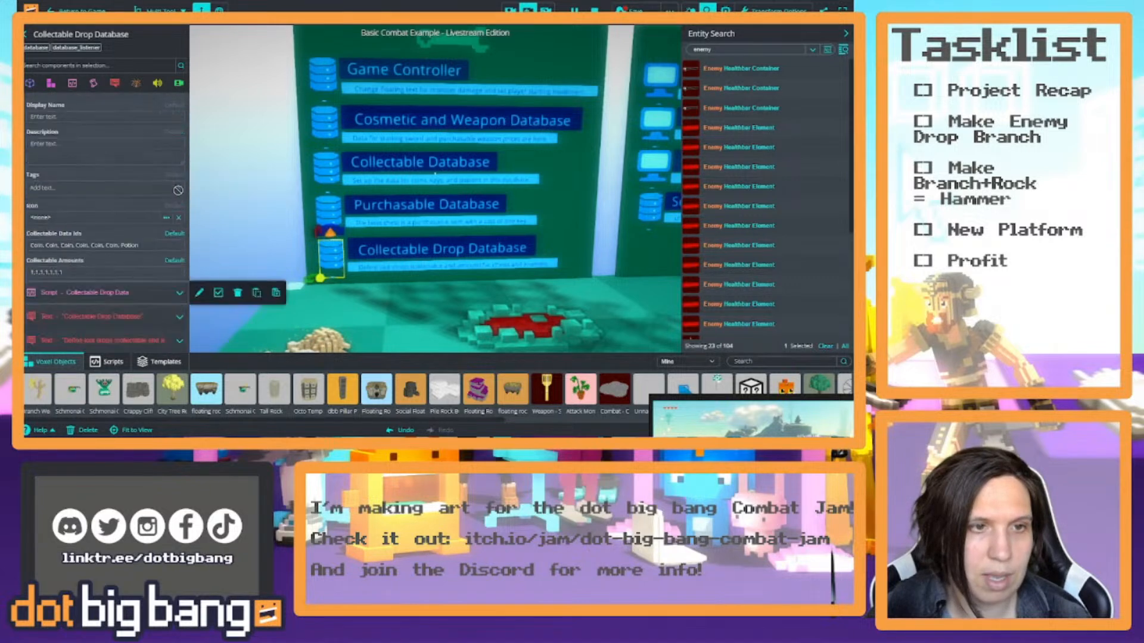
{"action": "scroll", "coordinate": [109, 203], "scroll_direction": "up", "scroll_amount": 4}
{"action": "scroll", "coordinate": [133, 222], "scroll_direction": "down", "scroll_amount": 3}
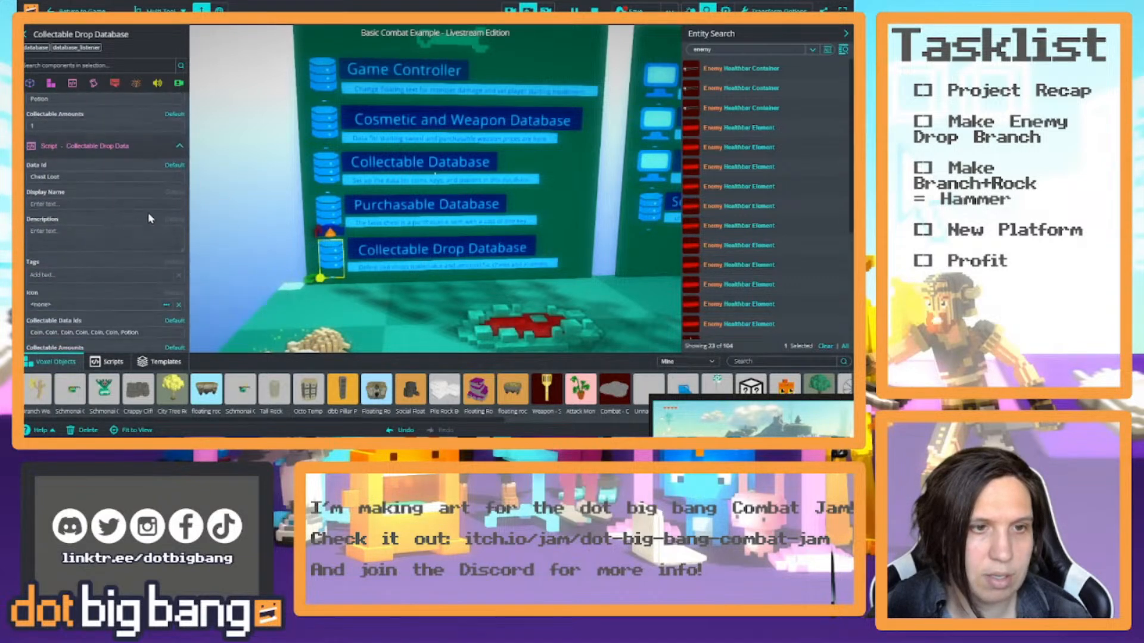
{"action": "scroll", "coordinate": [117, 185], "scroll_direction": "down", "scroll_amount": 3}
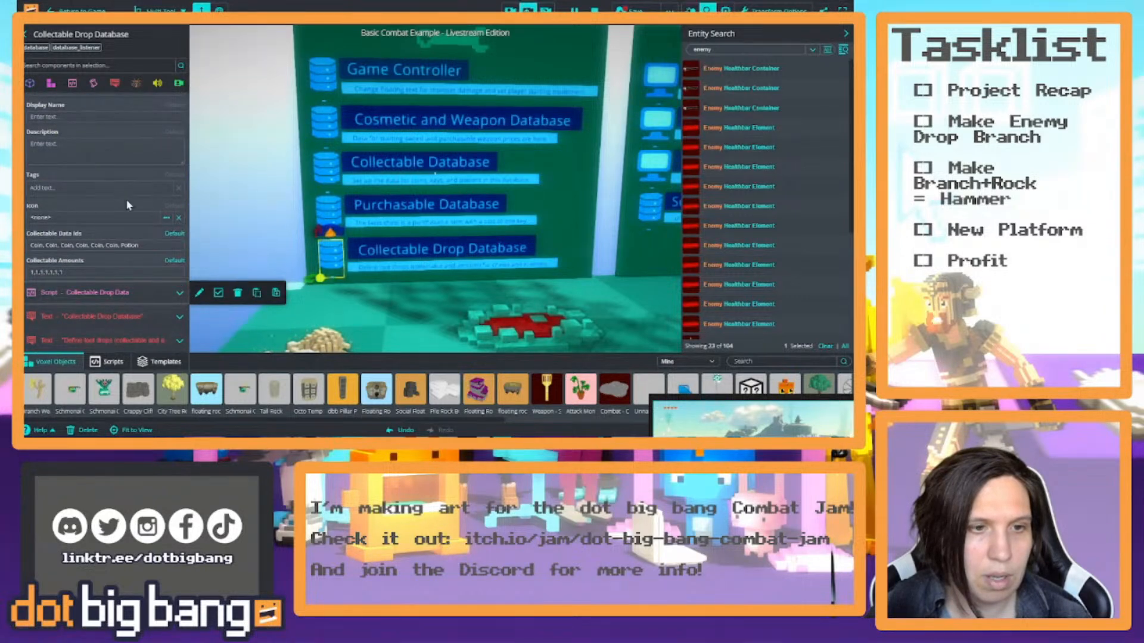
{"action": "left_click", "coordinate": [179, 294]}
{"action": "scroll", "coordinate": [95, 179], "scroll_direction": "down", "scroll_amount": 6}
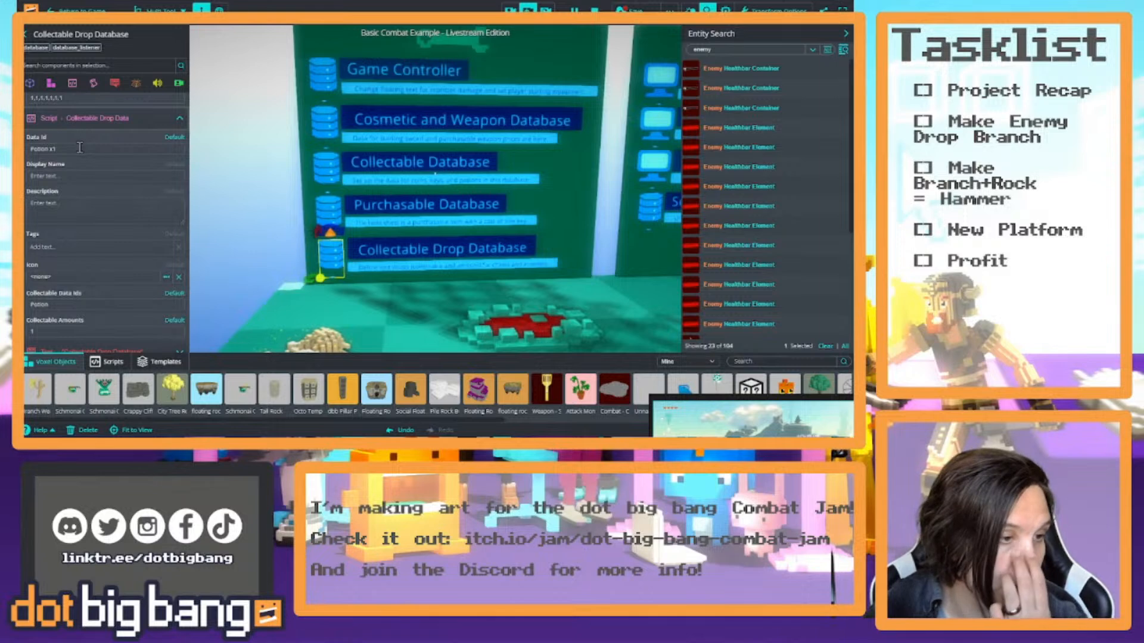
Set the copied drop data's Data Id to Dropped Branch.
{"action": "left_click", "coordinate": [77, 148]}
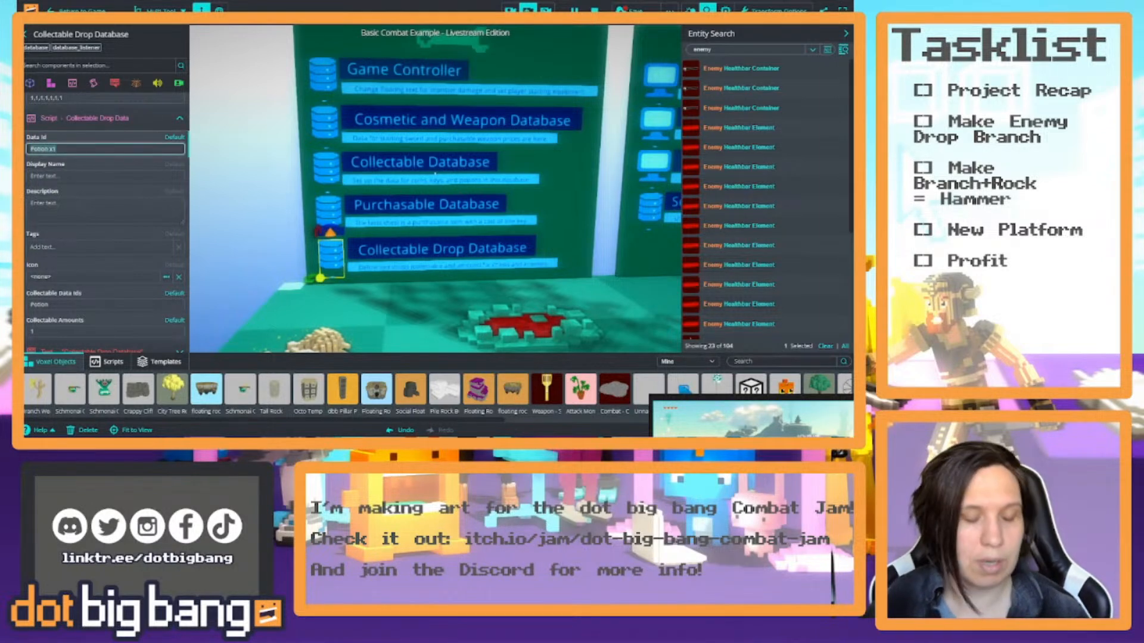
{"action": "type", "text": "Br"}
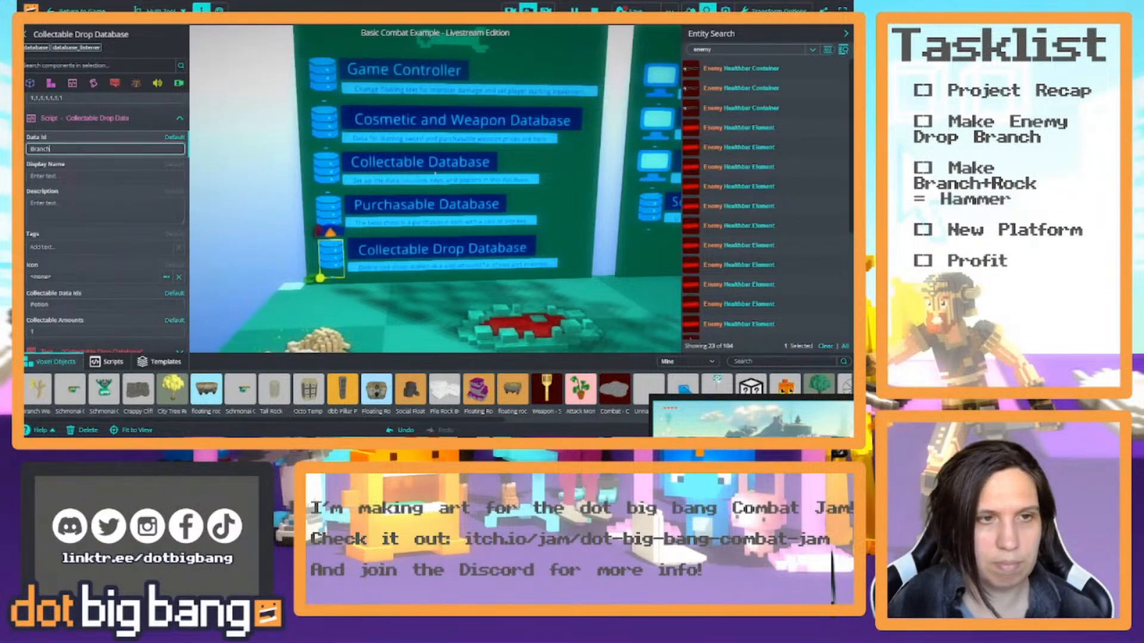
{"action": "key", "text": "BackSpace"}
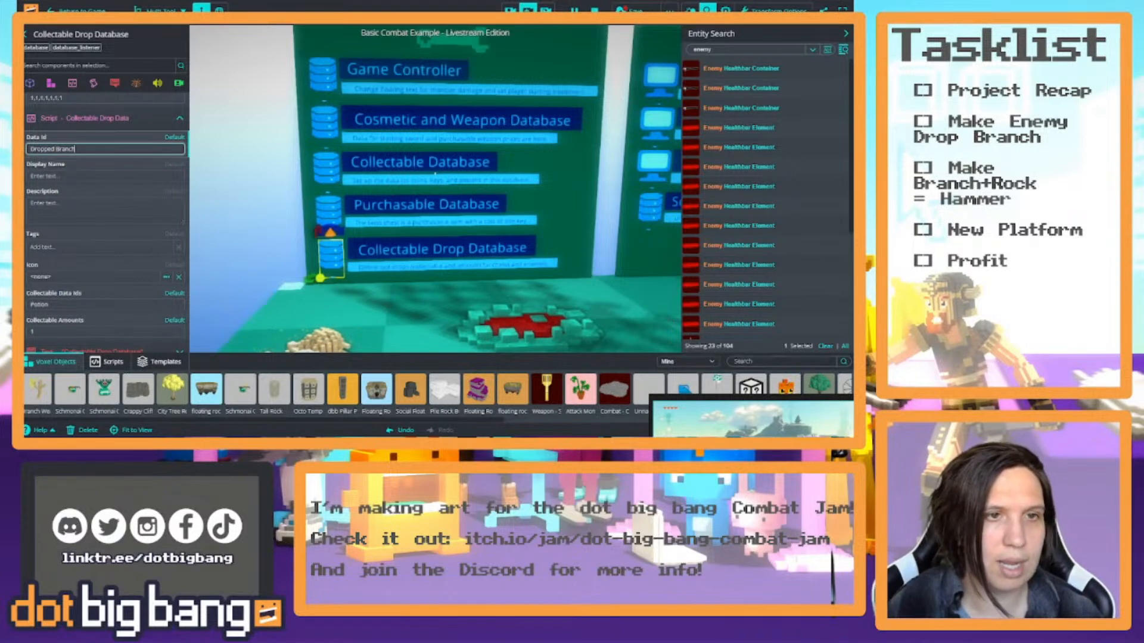
Set the copied drop data's Data Id to Branch and its Display Name to Dropped Branch.
{"action": "scroll", "coordinate": [103, 156], "scroll_direction": "up", "scroll_amount": 3}
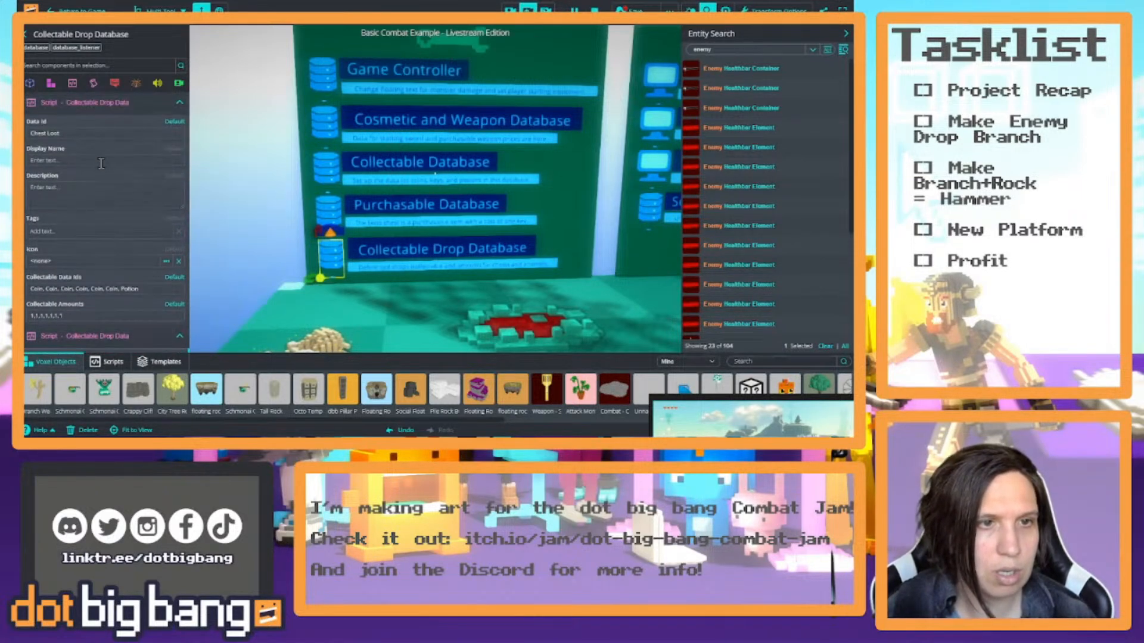
{"action": "scroll", "coordinate": [100, 166], "scroll_direction": "down", "scroll_amount": 3}
{"action": "left_click_drag", "start_coordinate": [50, 187], "coordinate": [28, 191]}
{"action": "key", "text": "BackSpace"}
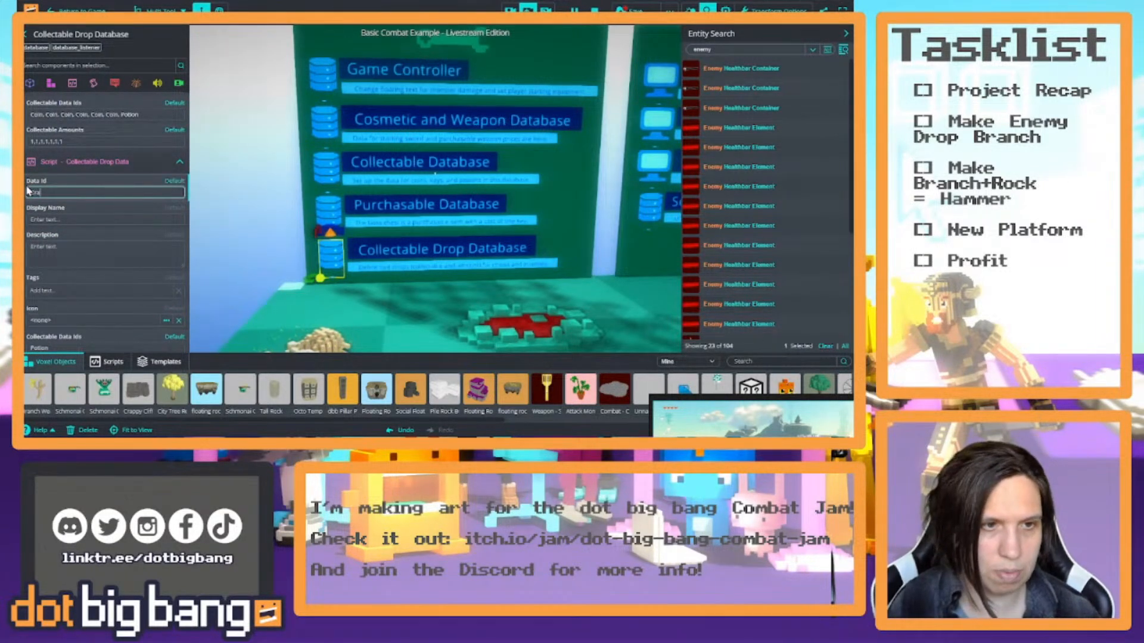
{"action": "type", "text": "Branch"}
{"action": "left_click", "coordinate": [72, 218]}
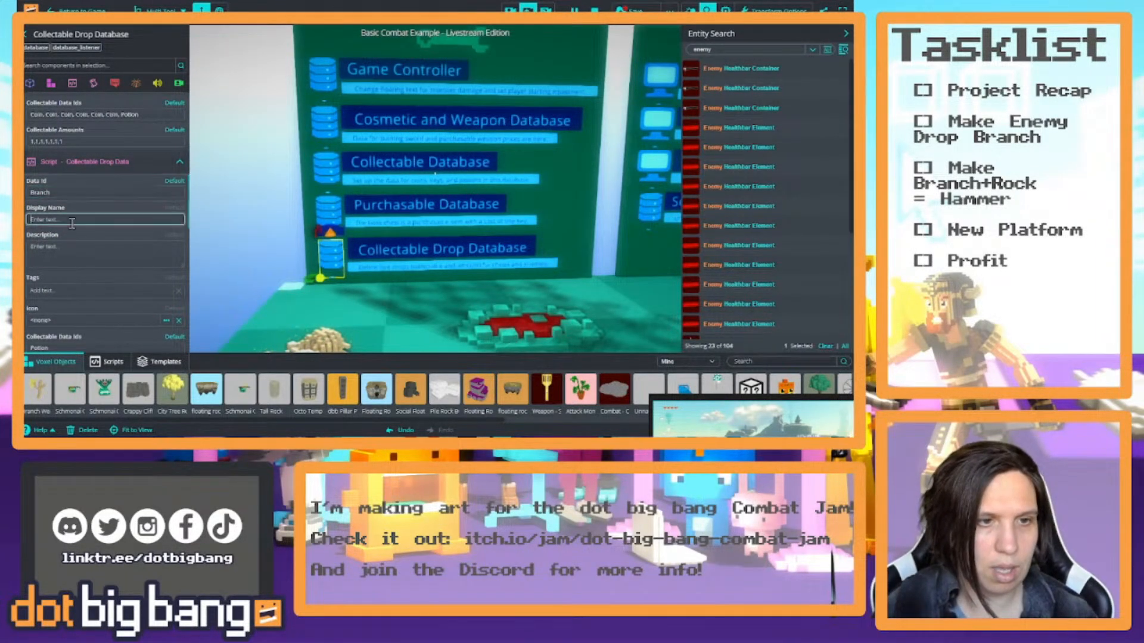
{"action": "type", "text": "Dropped Branch"}
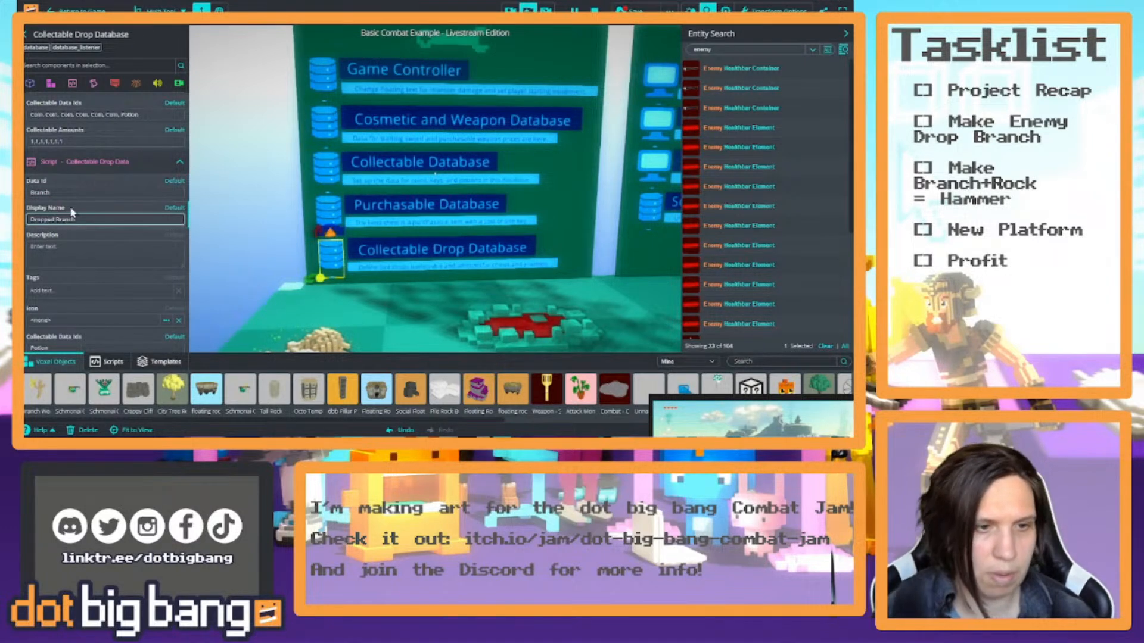
Set the copied drop data's Data Id to Dropped Branch and its Collectable Data Ids to Branch.
{"action": "scroll", "coordinate": [125, 291], "scroll_direction": "down", "scroll_amount": 1}
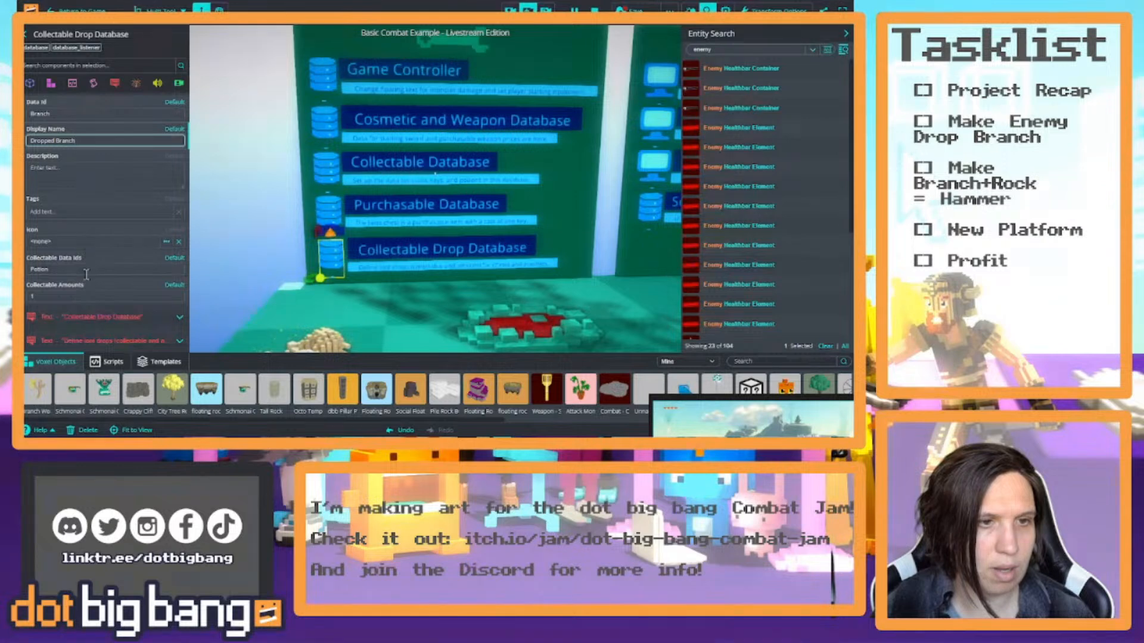
{"action": "scroll", "coordinate": [115, 230], "scroll_direction": "up", "scroll_amount": 1}
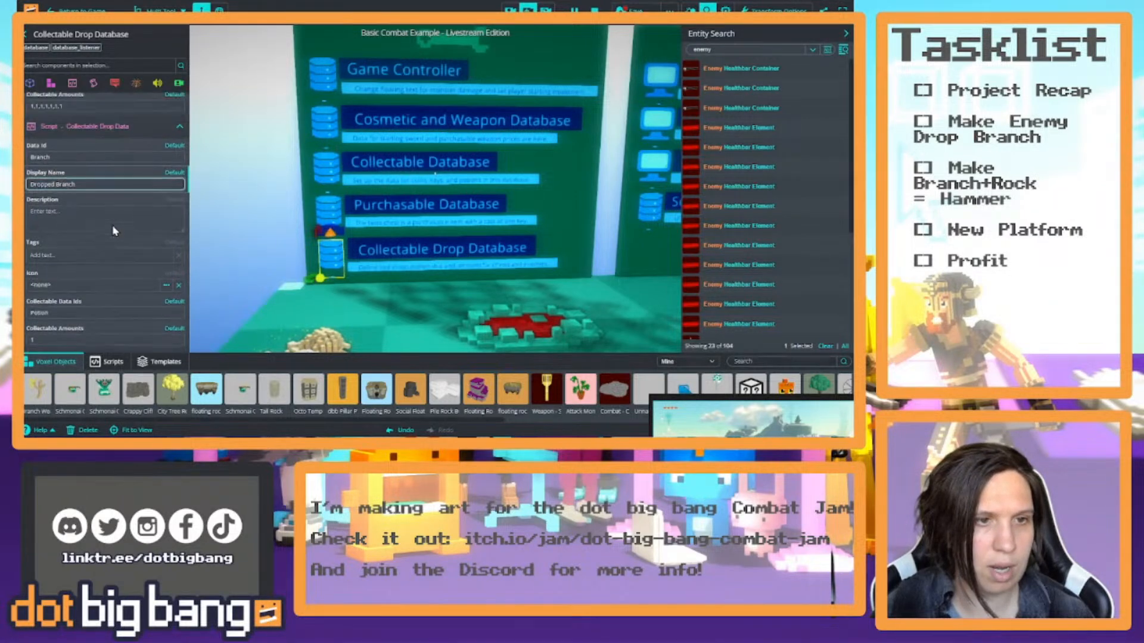
{"action": "scroll", "coordinate": [120, 233], "scroll_direction": "down", "scroll_amount": 1}
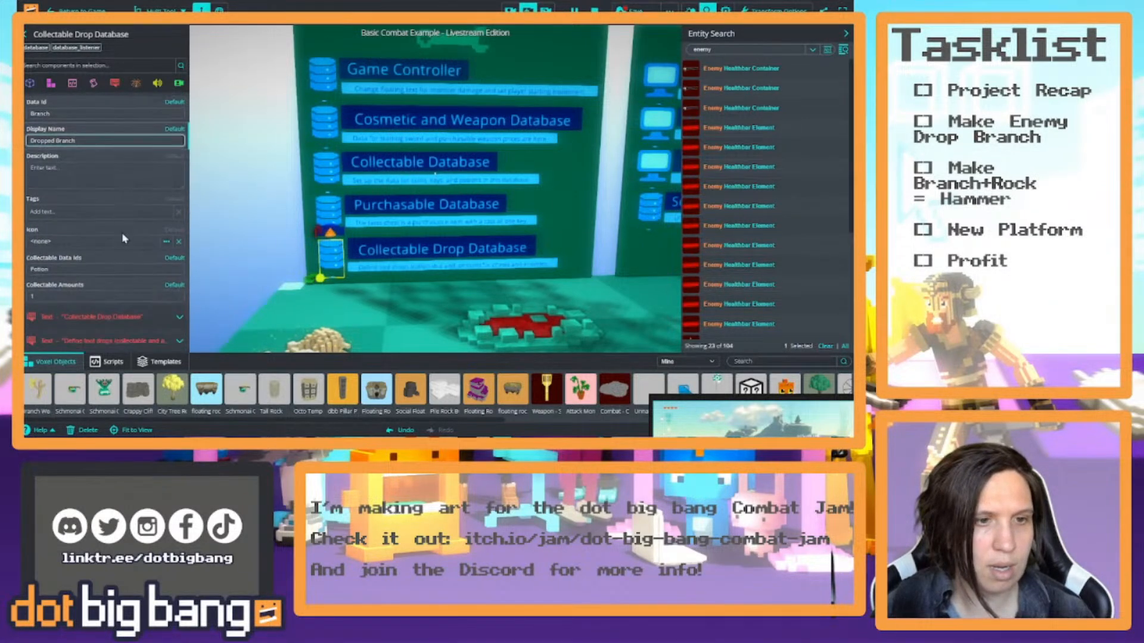
{"action": "mouse_move", "coordinate": [129, 320]}
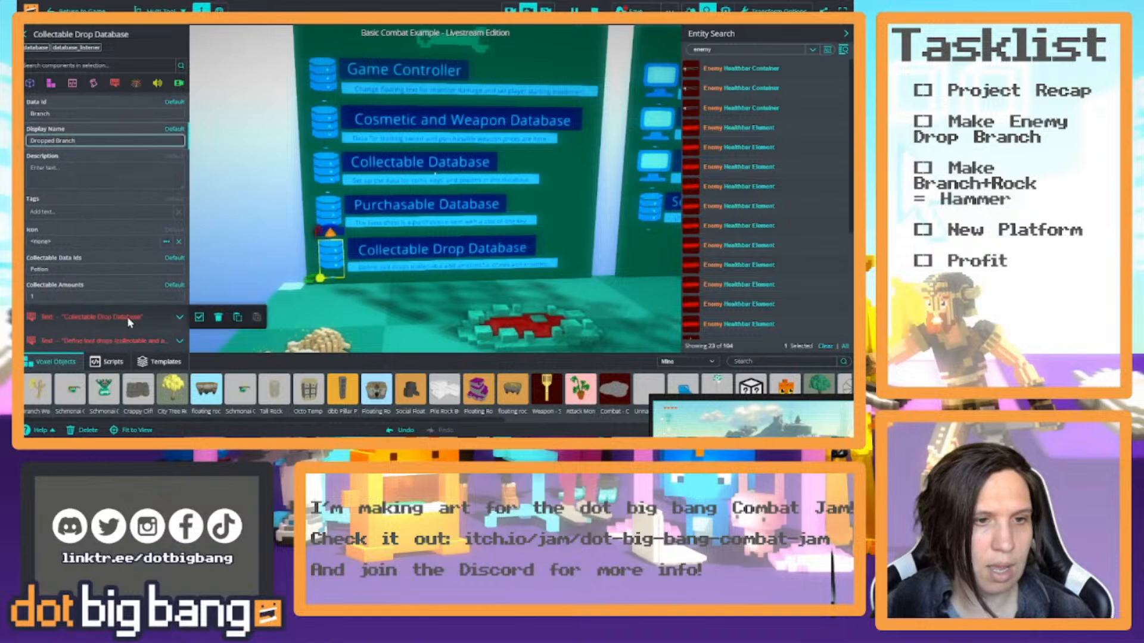
{"action": "left_click", "coordinate": [69, 270]}
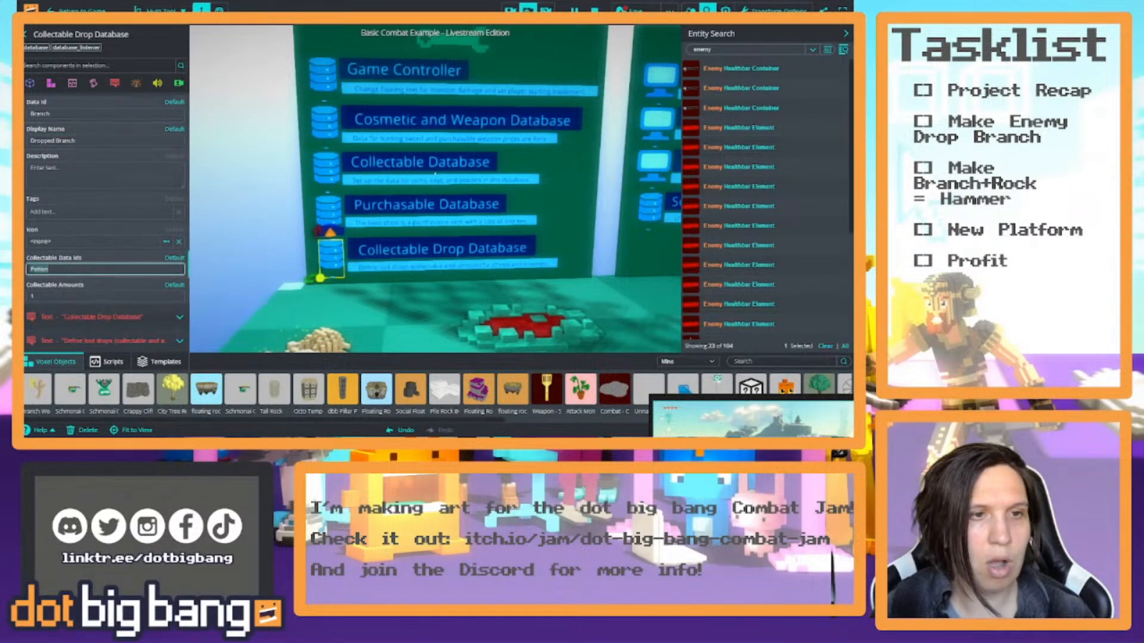
{"action": "double_click", "coordinate": [85, 113]}
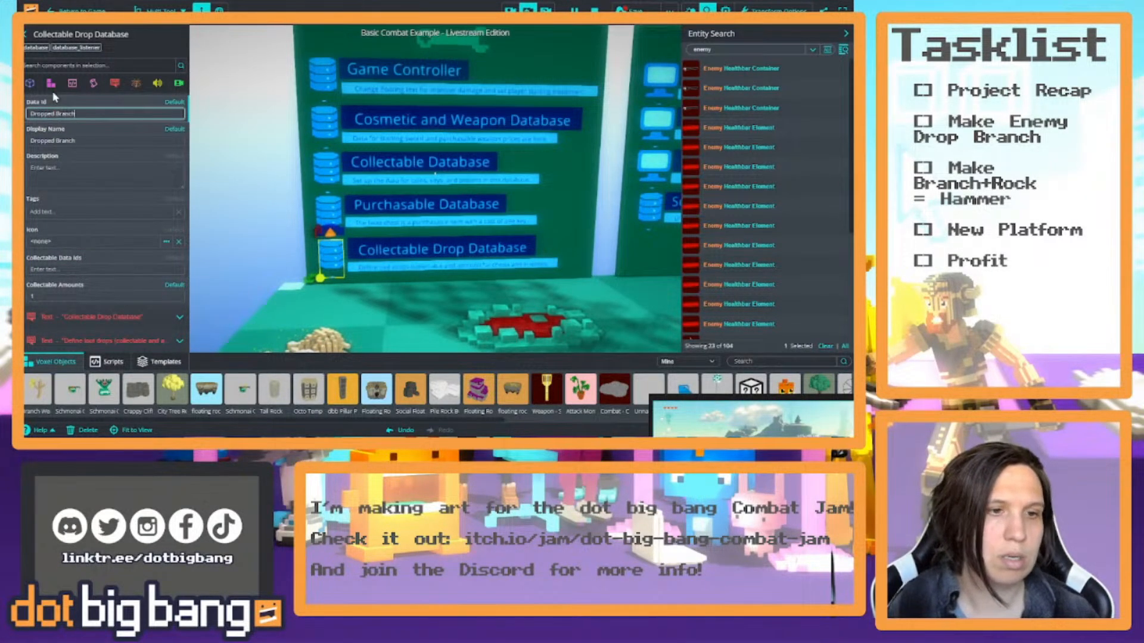
{"action": "left_click", "coordinate": [80, 270]}
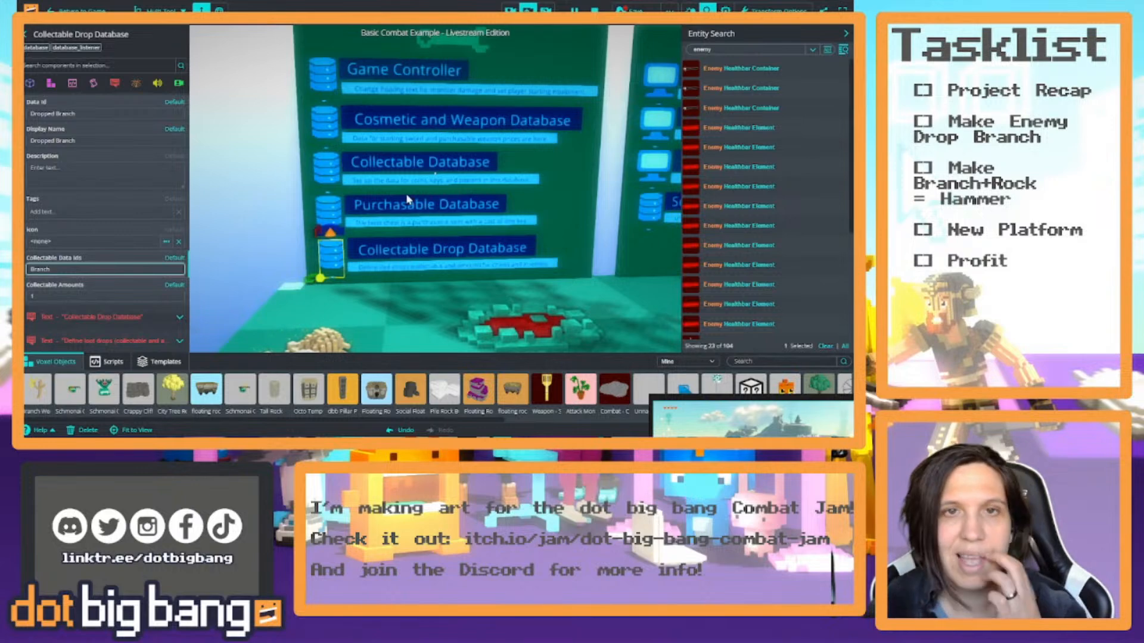
Open the combat game tutorial from the jam page's resources, skim its introduction, and return to the game editor.
{"action": "key", "text": "ctrl+Tab"}
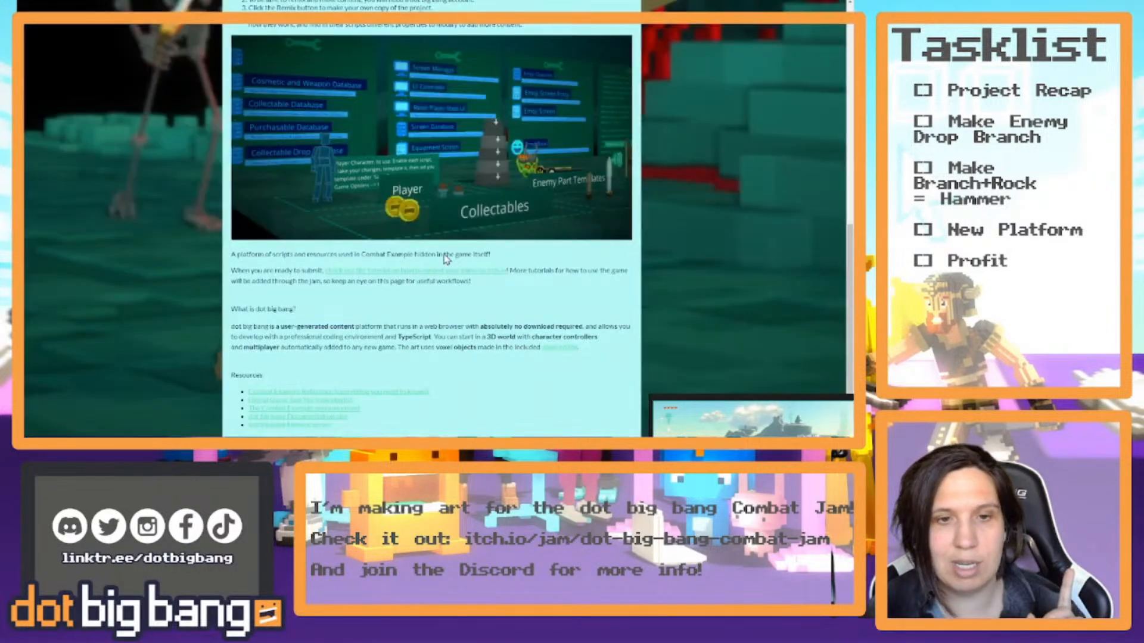
{"action": "left_click", "coordinate": [410, 388]}
{"action": "scroll", "coordinate": [417, 208], "scroll_direction": "down", "scroll_amount": 5}
{"action": "scroll", "coordinate": [415, 211], "scroll_direction": "down", "scroll_amount": 3}
{"action": "scroll", "coordinate": [372, 187], "scroll_direction": "up", "scroll_amount": 1}
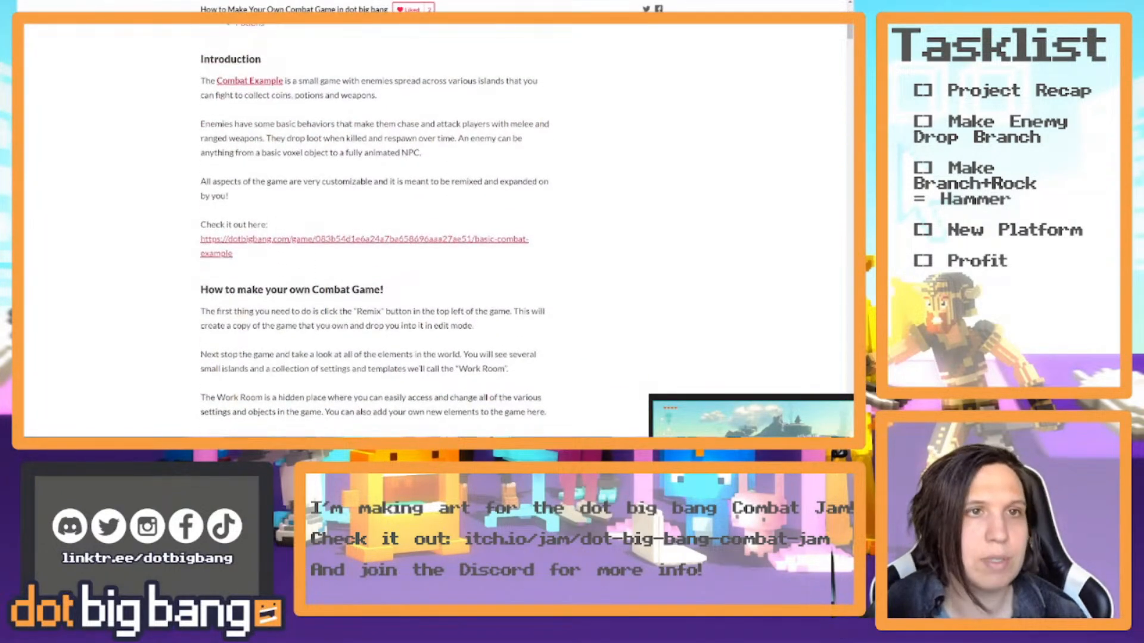
{"action": "key", "text": "ctrl+Tab"}
{"action": "key", "text": "ctrl+Tab"}
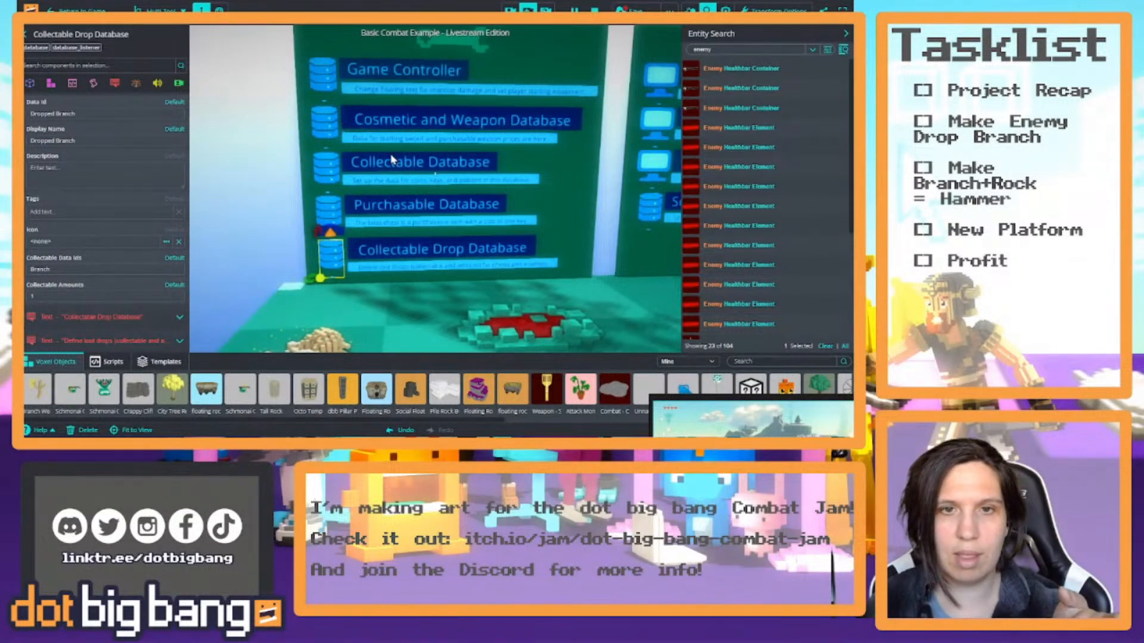
Select the Construct enemy on the yellow sand floating island and expand its Drop Collectables When Killed script.
{"action": "right_click_drag", "start_coordinate": [447, 293], "coordinate": [496, 241]}
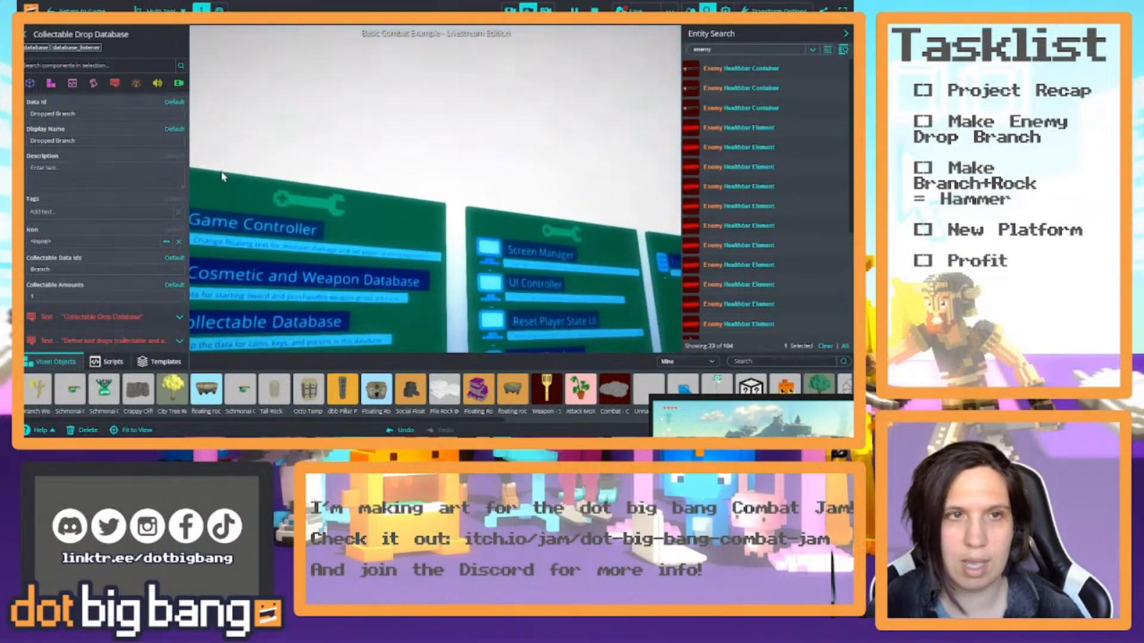
{"action": "key", "text": "s"}
{"action": "right_click_drag", "start_coordinate": [396, 161], "coordinate": [397, 239]}
{"action": "left_click", "coordinate": [422, 199]}
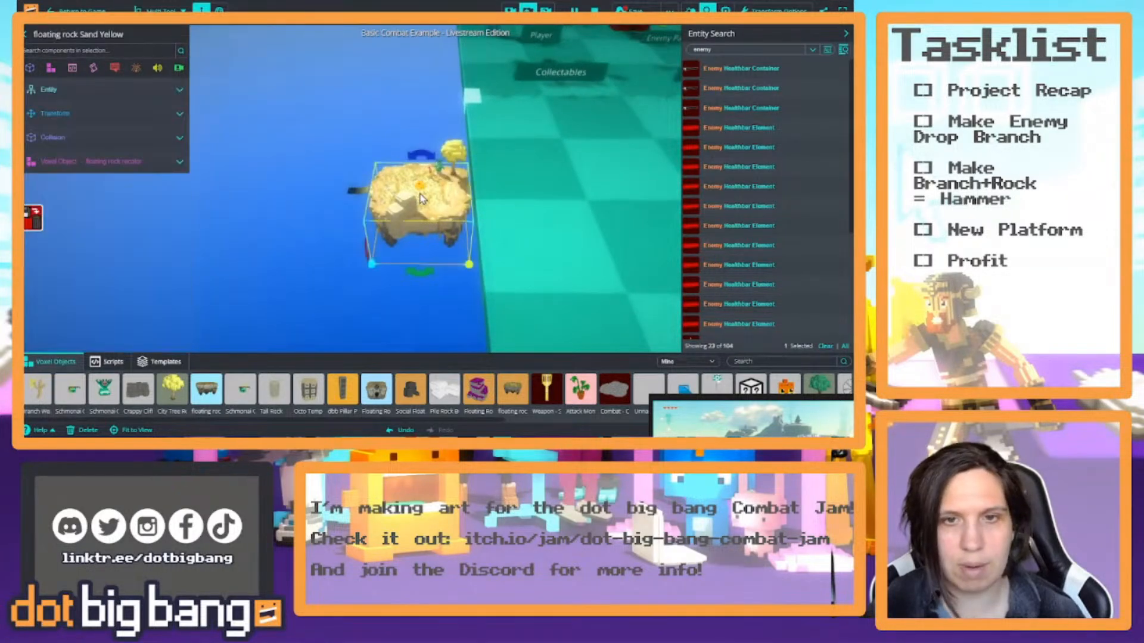
{"action": "key", "text": "f"}
{"action": "left_click", "coordinate": [465, 164]}
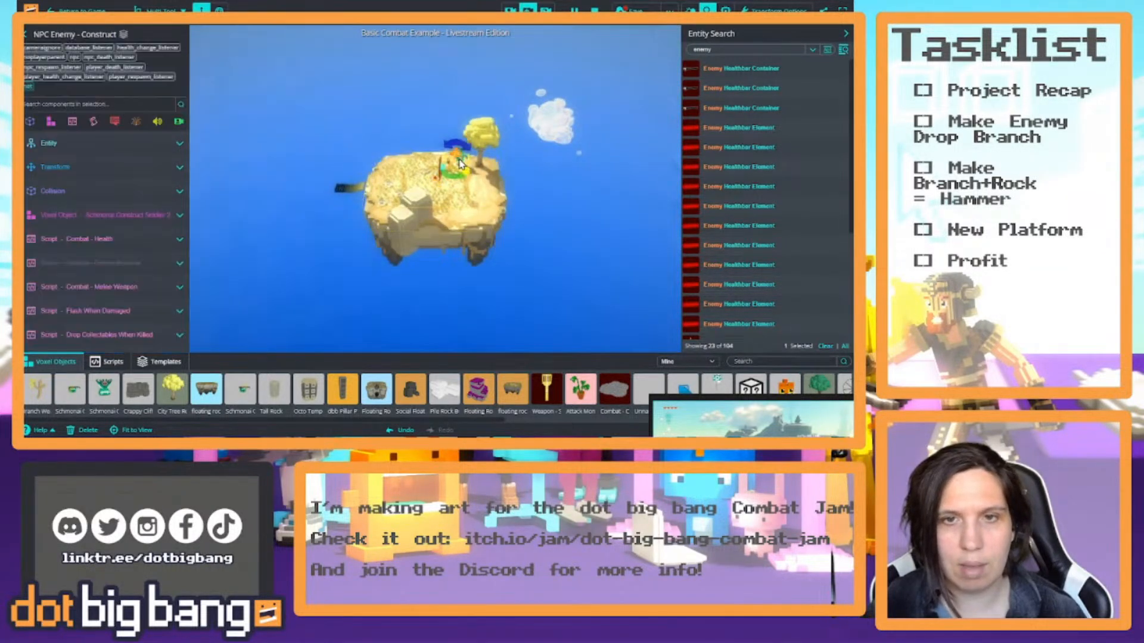
{"action": "key", "text": "f"}
{"action": "scroll", "coordinate": [175, 256], "scroll_direction": "down", "scroll_amount": 3}
{"action": "left_click", "coordinate": [180, 206]}
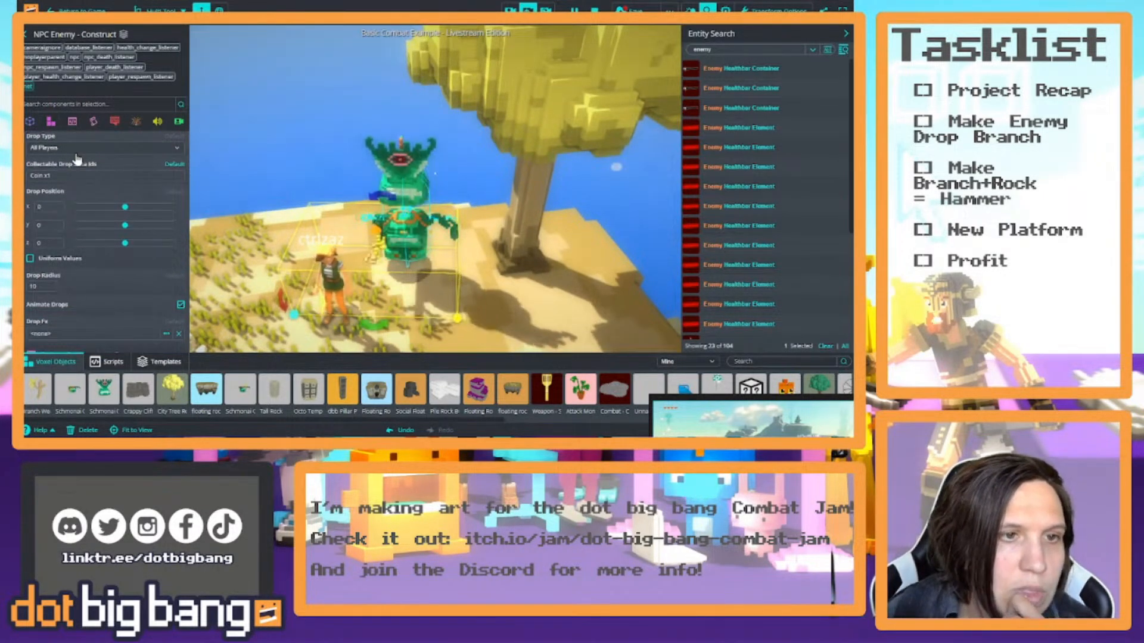
Review the Drop Type options and set the Construct's Collectable Drop Data Ids to Dropped Branch.
{"action": "scroll", "coordinate": [71, 173], "scroll_direction": "up", "scroll_amount": 1}
{"action": "left_click", "coordinate": [72, 192]}
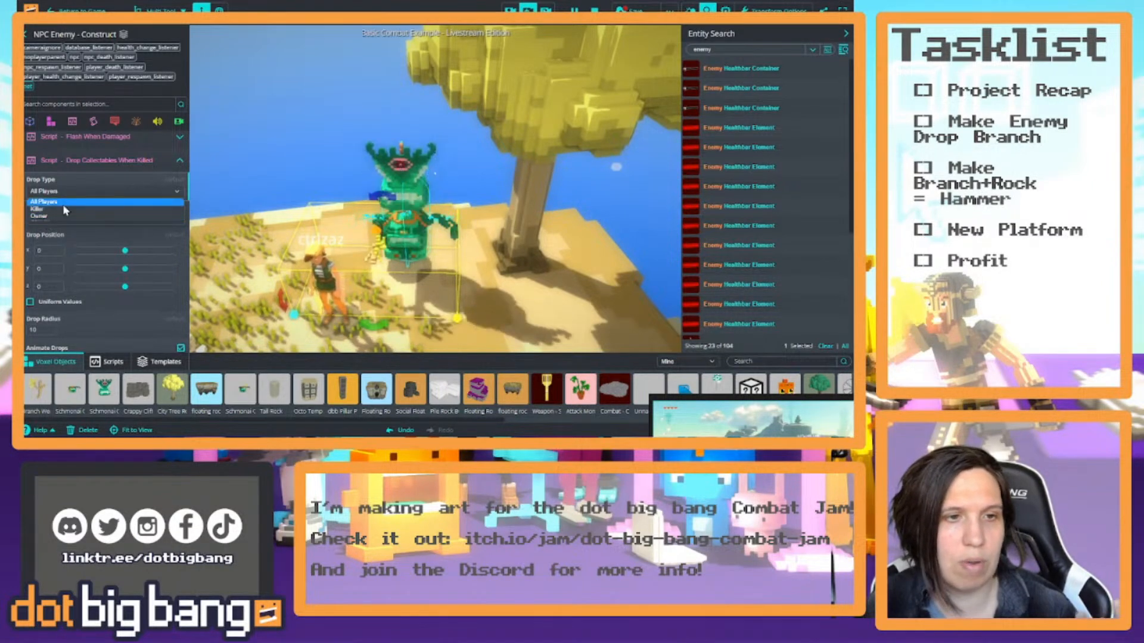
{"action": "left_click", "coordinate": [90, 183]}
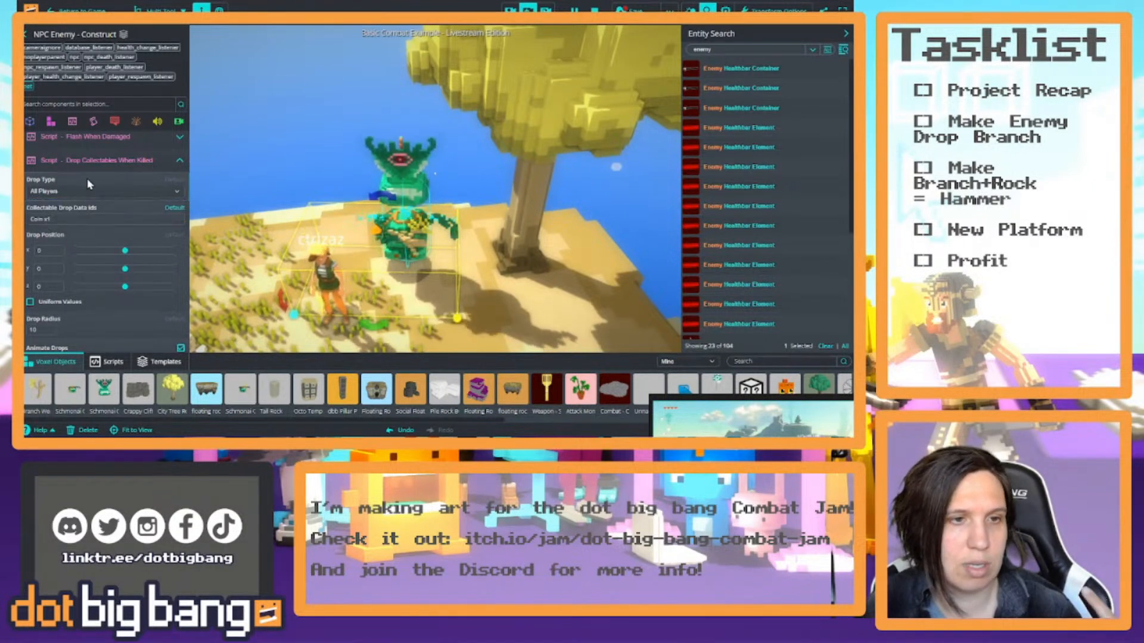
{"action": "left_click", "coordinate": [108, 218]}
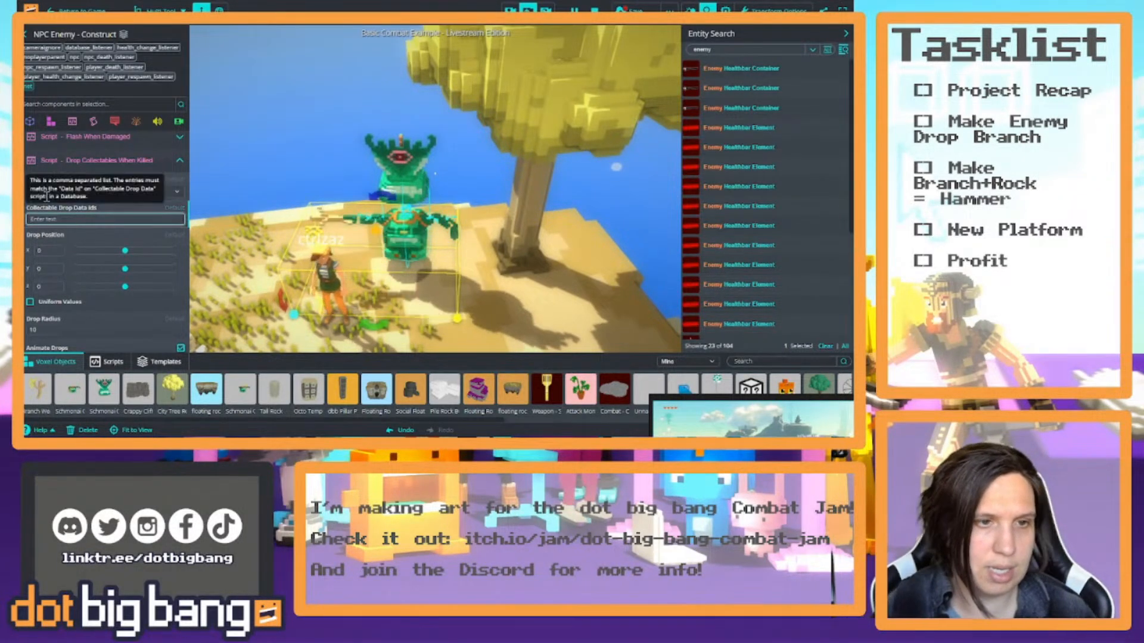
{"action": "type", "text": "Dropped I"}
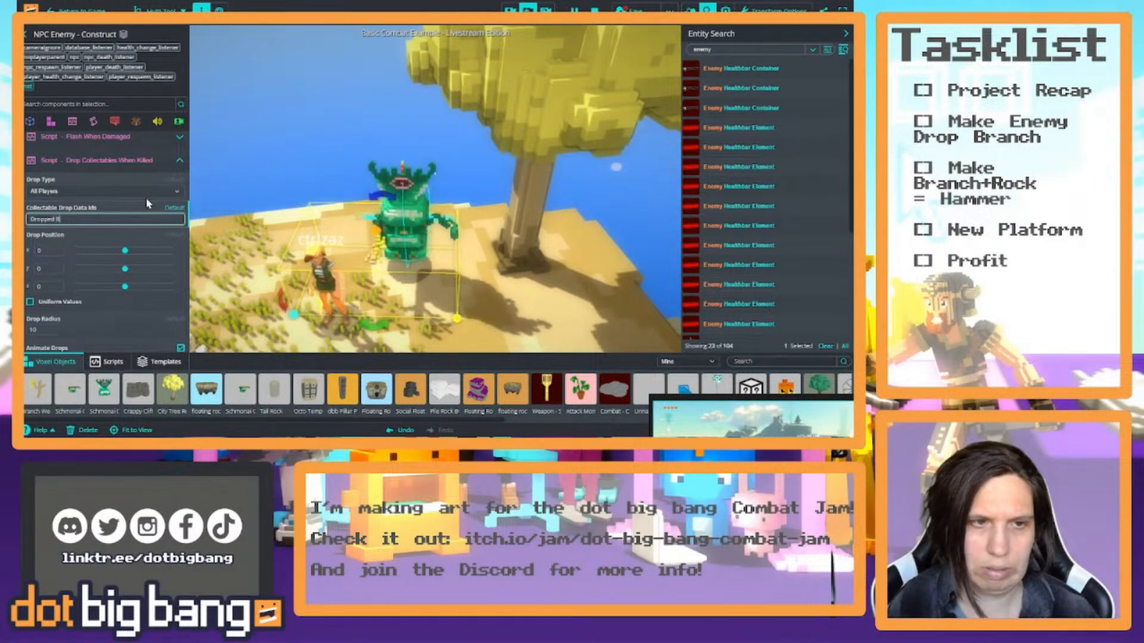
{"action": "type", "text": "ranch"}
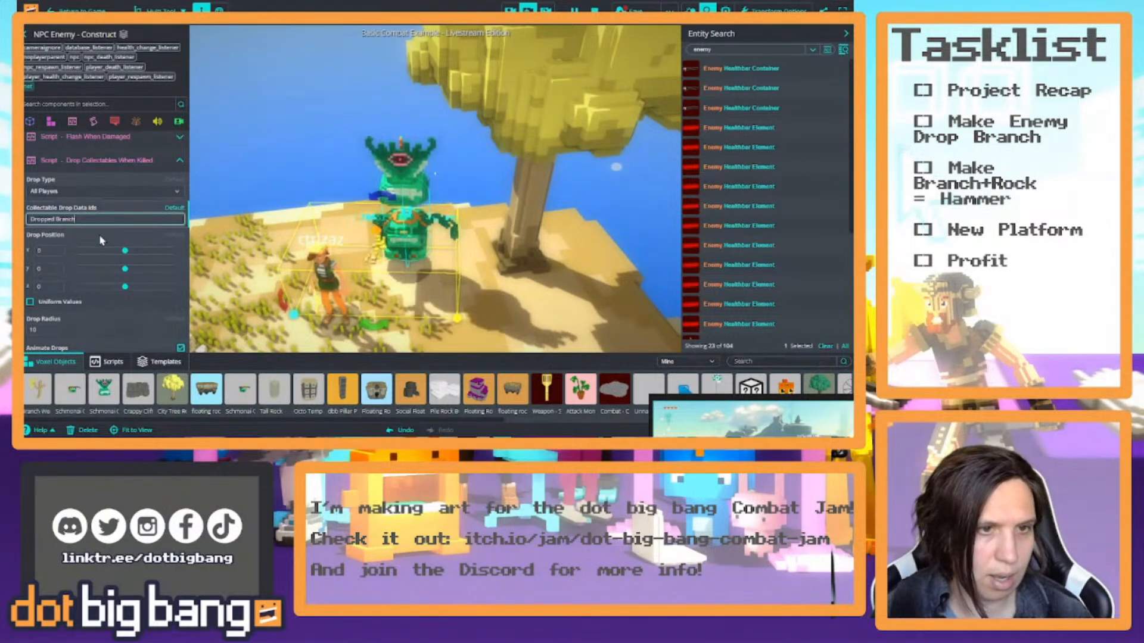
{"action": "scroll", "coordinate": [105, 236], "scroll_direction": "down", "scroll_amount": 3}
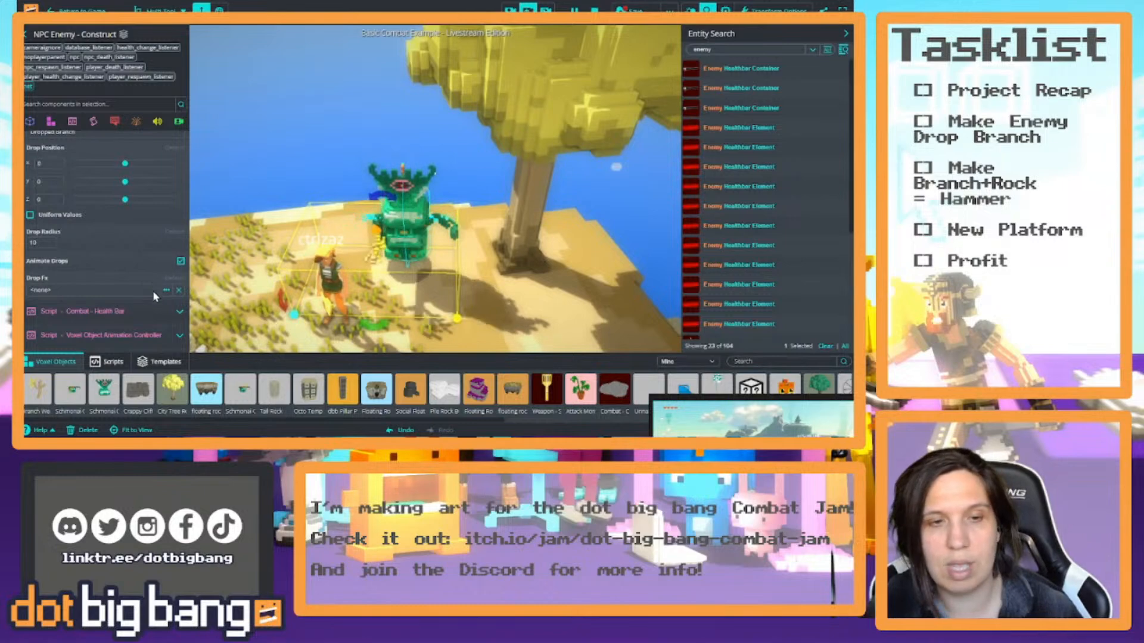
{"action": "scroll", "coordinate": [113, 244], "scroll_direction": "up", "scroll_amount": 2}
{"action": "scroll", "coordinate": [113, 245], "scroll_direction": "down", "scroll_amount": 1}
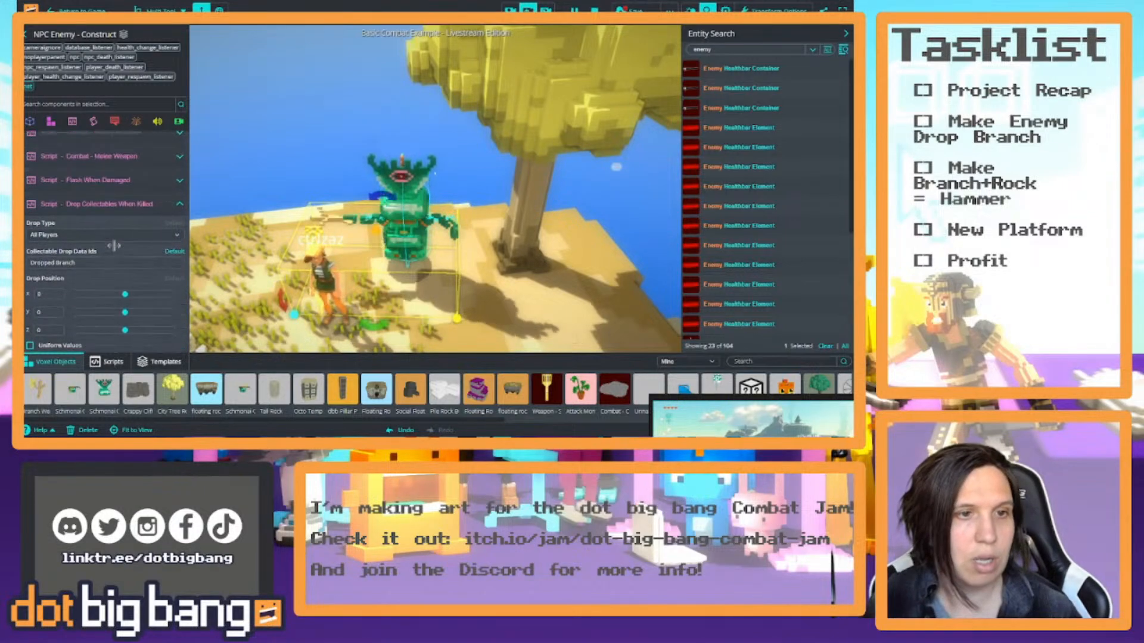
Restart the game and enable the Construct's Combat - Enemy Behavior script.
{"action": "right_click_drag", "start_coordinate": [440, 218], "coordinate": [566, 132]}
{"action": "scroll", "coordinate": [409, 201], "scroll_direction": "down", "scroll_amount": 5}
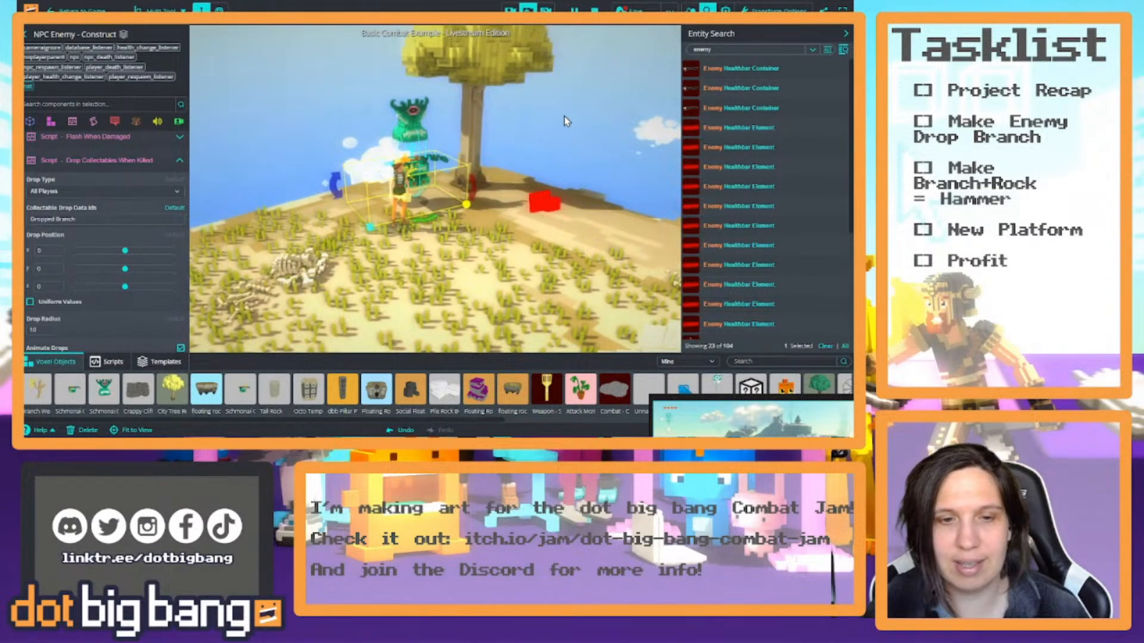
{"action": "left_click", "coordinate": [594, 13]}
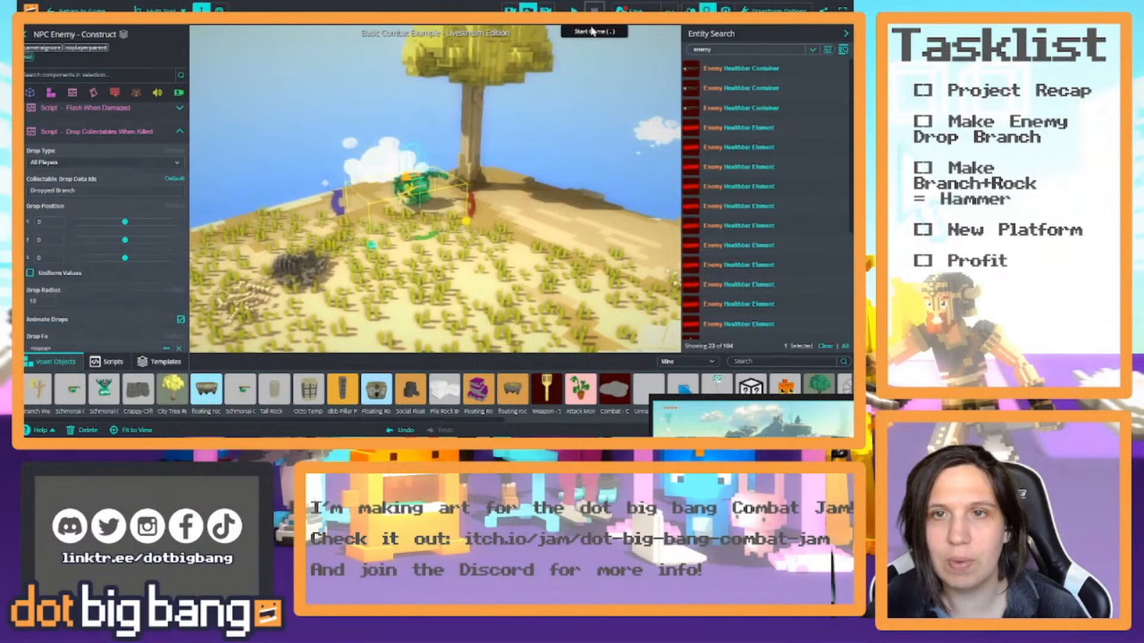
{"action": "left_click", "coordinate": [574, 10]}
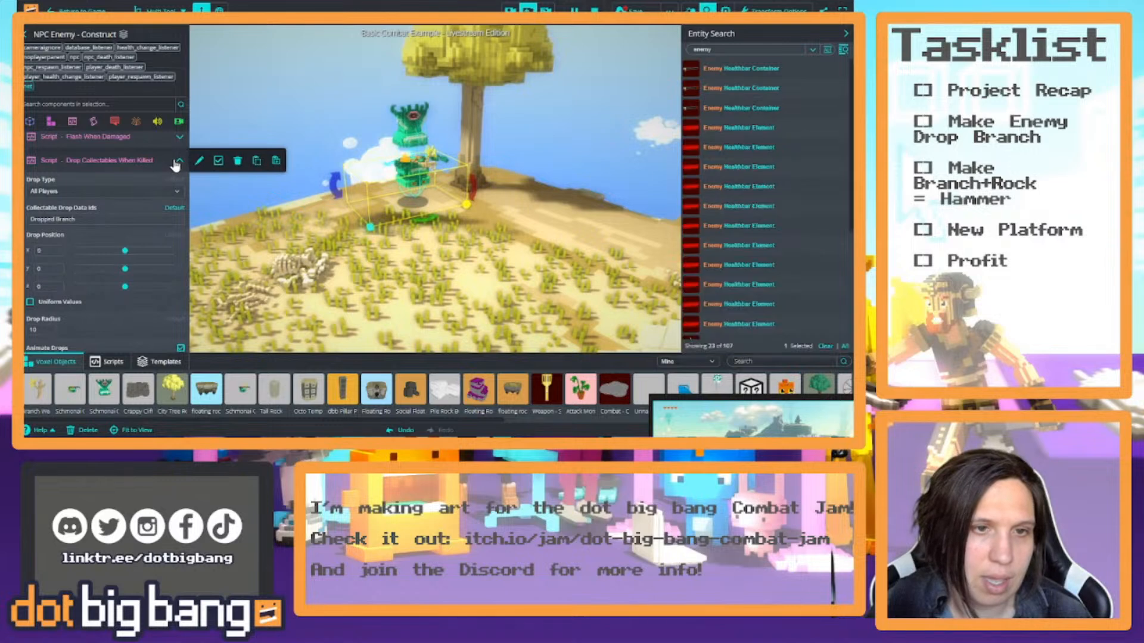
{"action": "scroll", "coordinate": [172, 160], "scroll_direction": "up", "scroll_amount": 3}
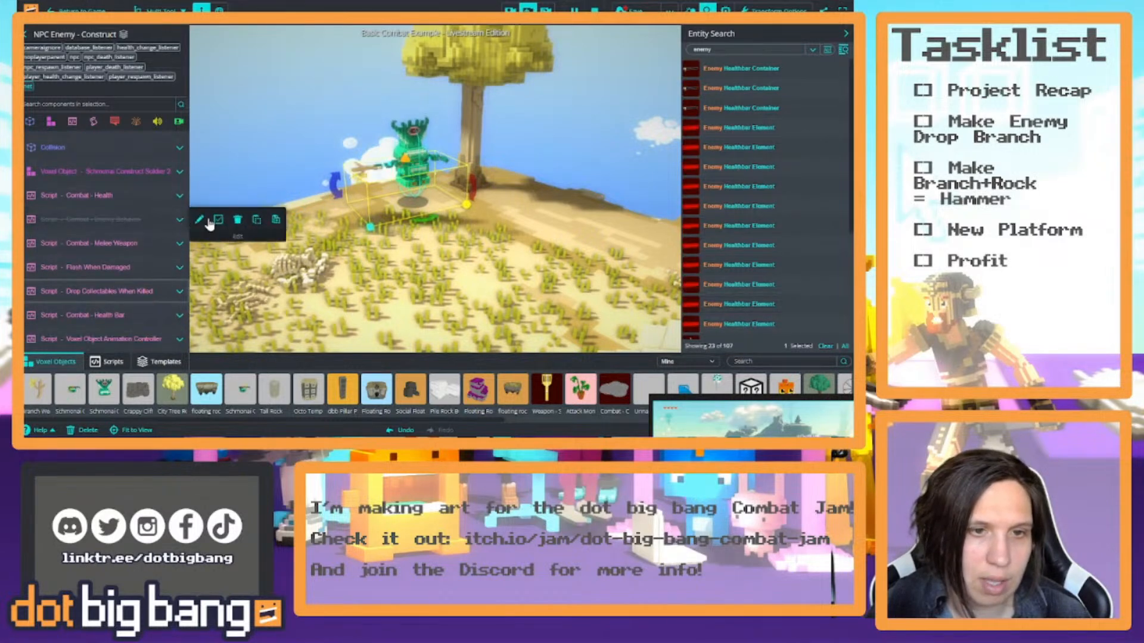
{"action": "left_click", "coordinate": [219, 220]}
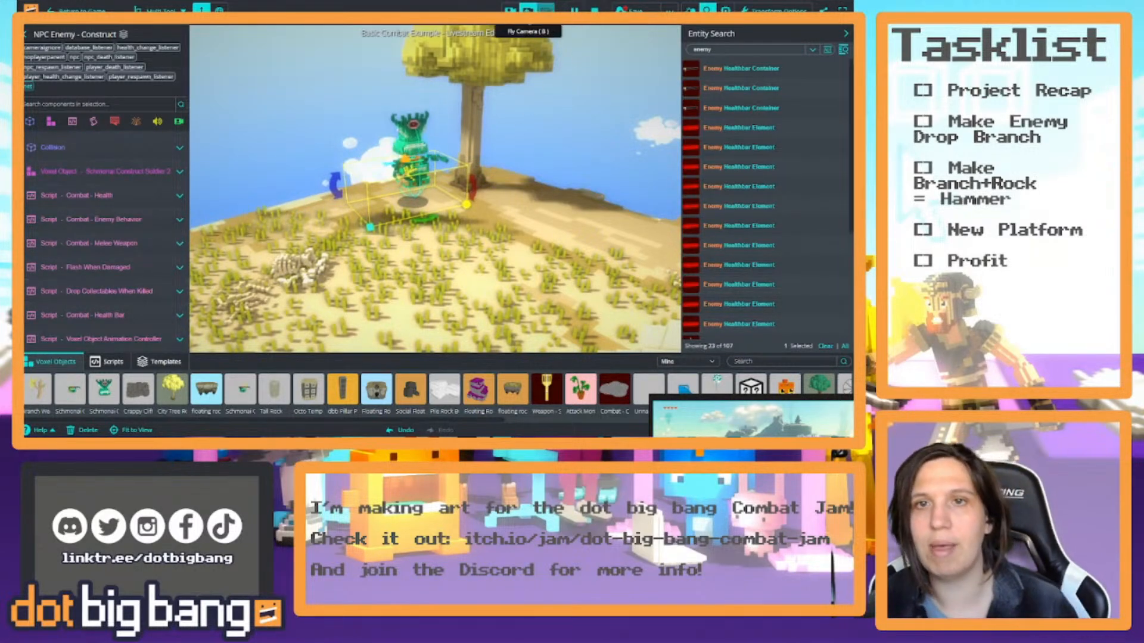
{"action": "left_click", "coordinate": [593, 22]}
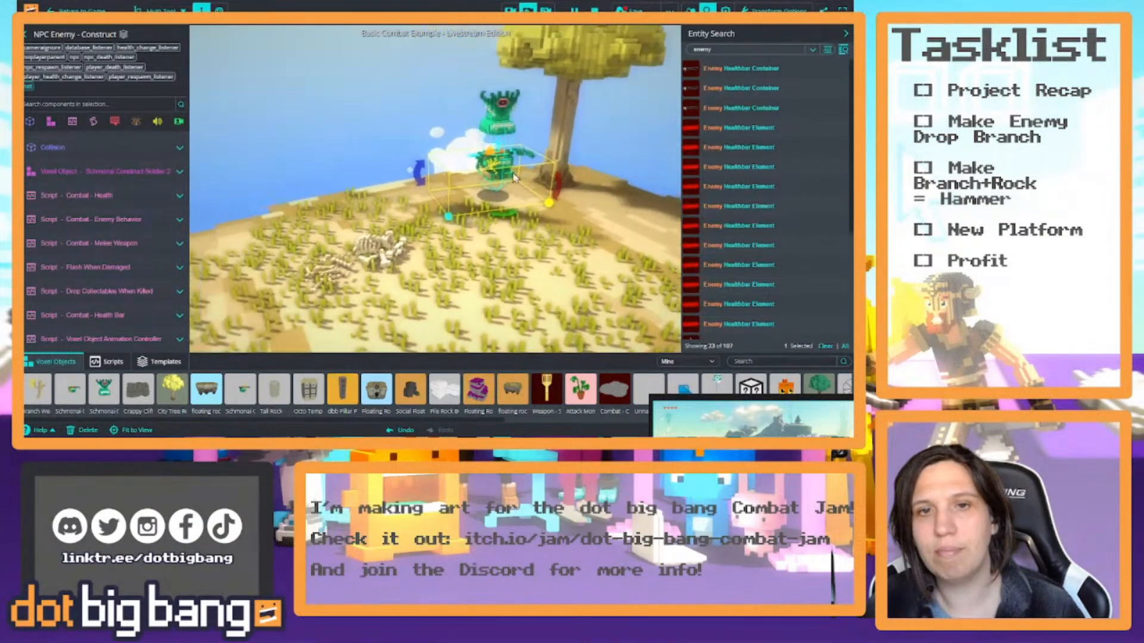
Switch from the fly camera to the player camera and return to the game for a playtest.
{"action": "right_click_drag", "start_coordinate": [481, 196], "coordinate": [496, 231]}
{"action": "left_click", "coordinate": [510, 10]}
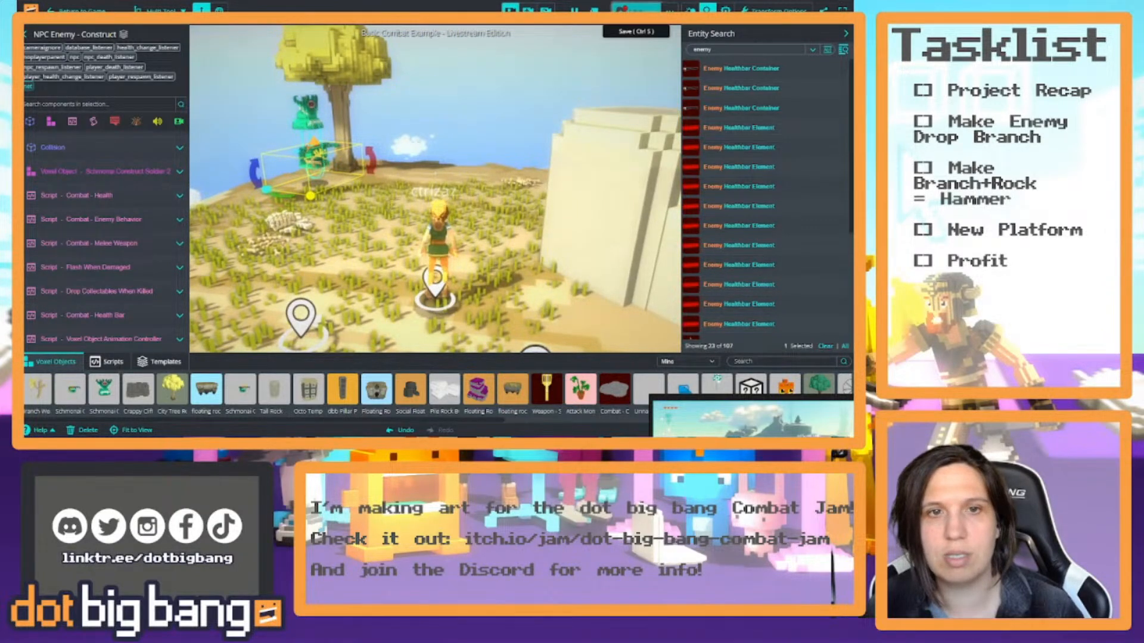
{"action": "left_click_drag", "start_coordinate": [730, 410], "coordinate": [89, 314]}
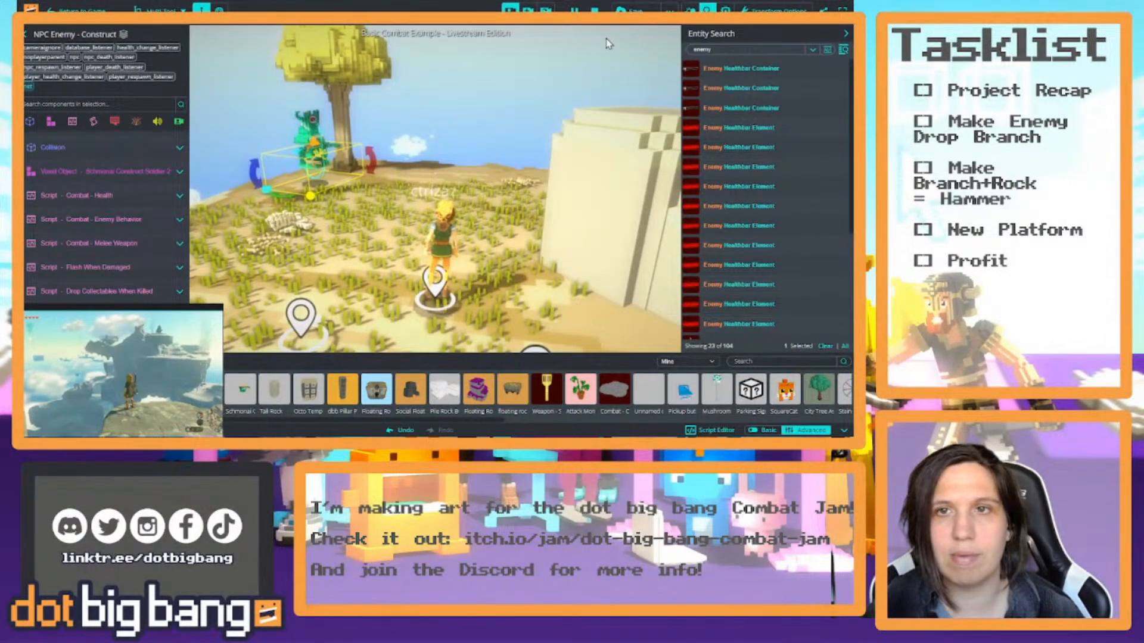
{"action": "left_click", "coordinate": [84, 9]}
Run the player up to the Construct and fight it until it is killed to test its drop.
{"action": "left_click_drag", "start_coordinate": [372, 254], "coordinate": [501, 238]}
{"action": "key", "text": "w"}
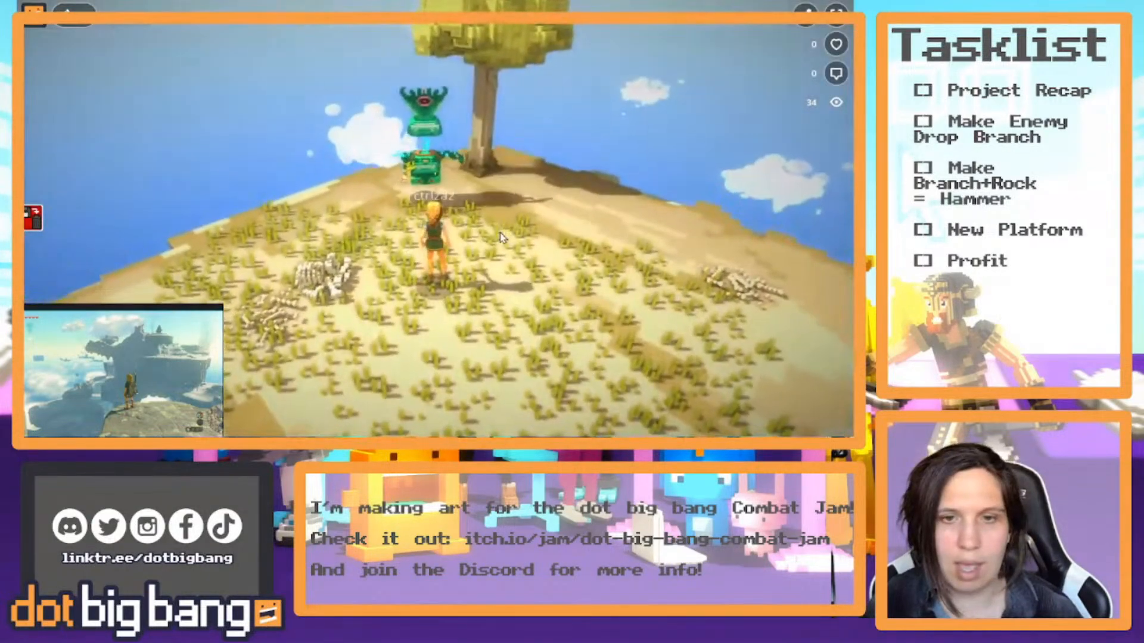
{"action": "key", "text": "w"}
{"action": "left_click", "coordinate": [500, 234]}
{"action": "left_click", "coordinate": [501, 233]}
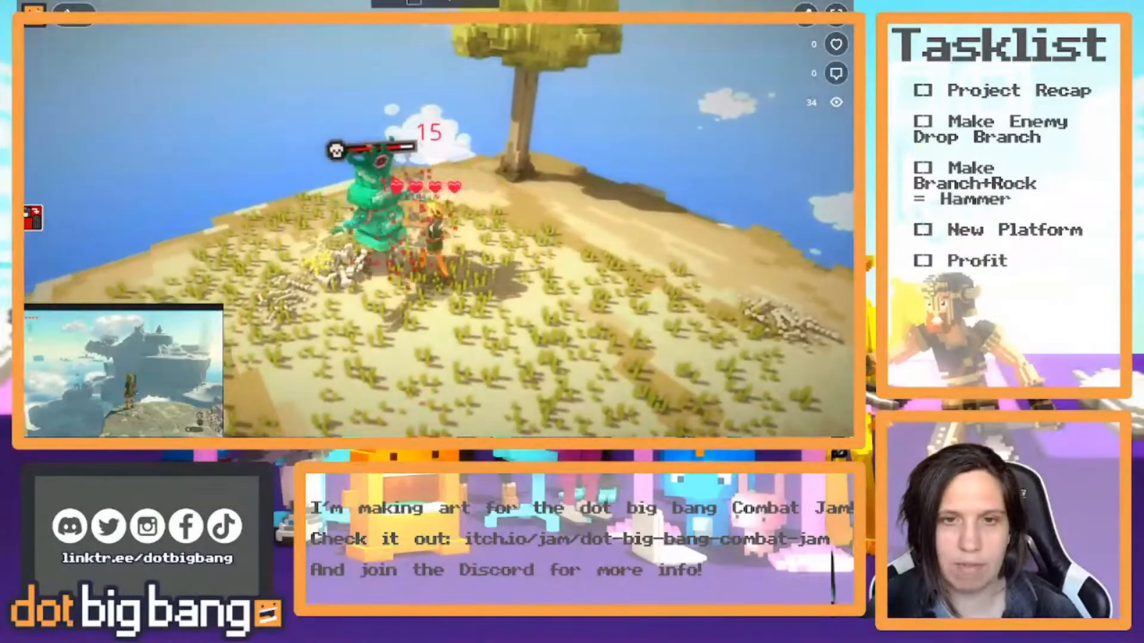
{"action": "key", "text": "s"}
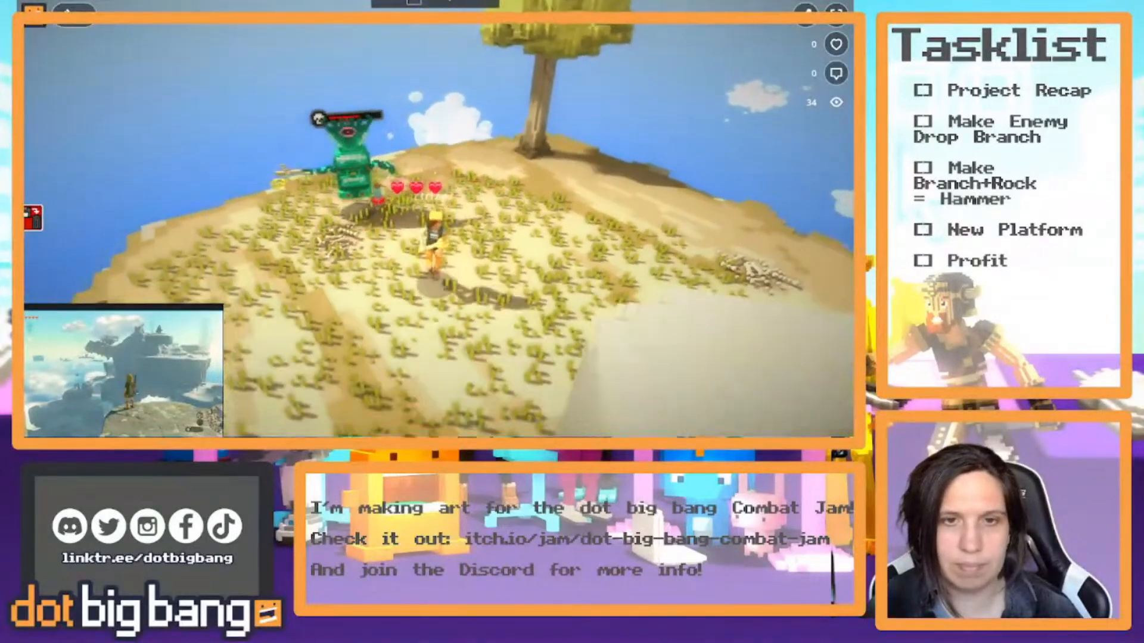
{"action": "key", "text": "a"}
{"action": "left_click", "coordinate": [501, 234]}
{"action": "key", "text": "d"}
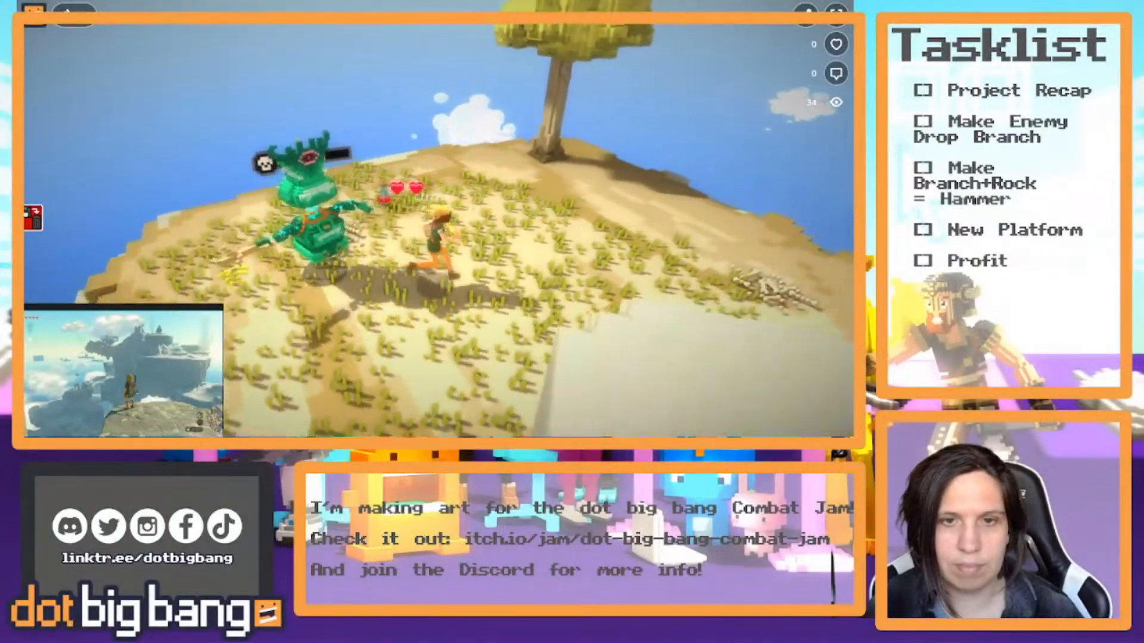
{"action": "key", "text": "d"}
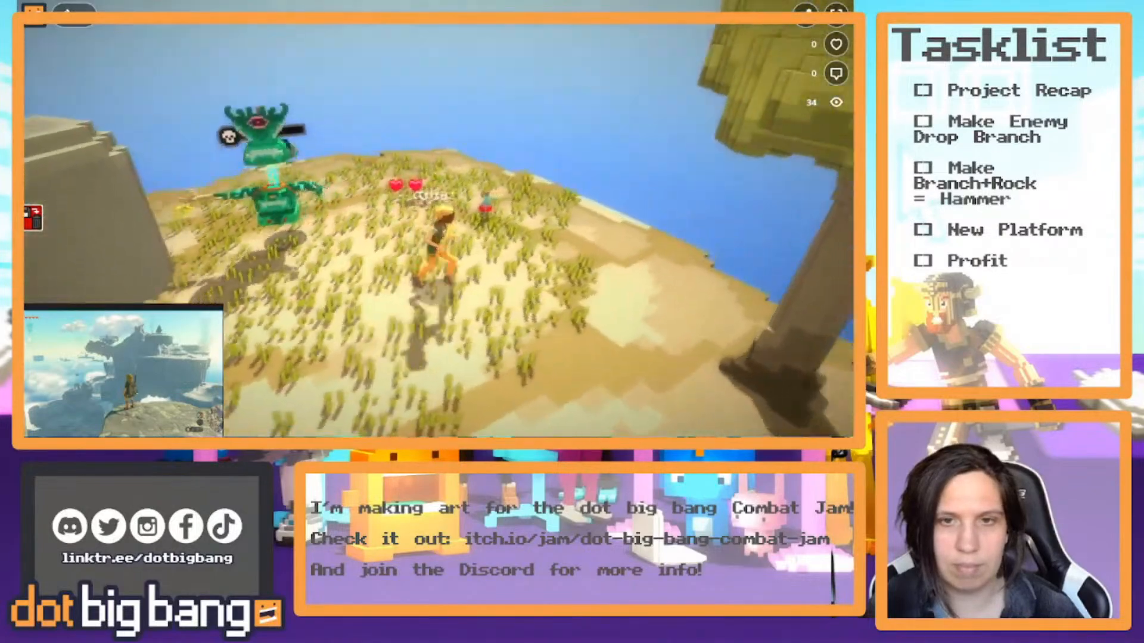
{"action": "key", "text": "a"}
{"action": "left_click", "coordinate": [438, 231]}
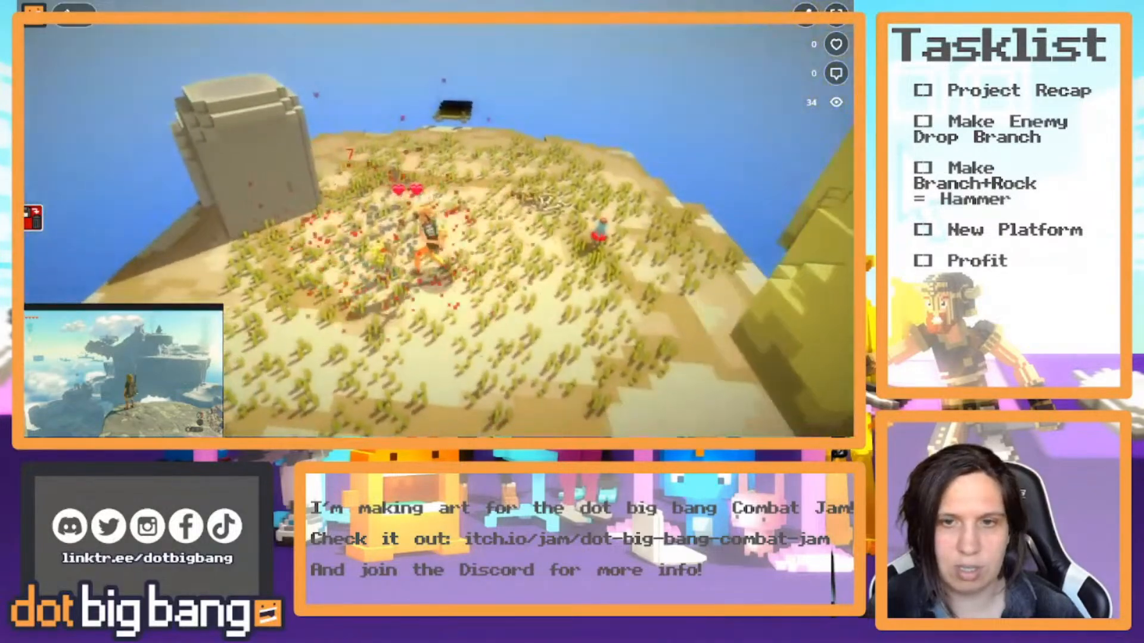
Move the player around the dropped branch and try to pick it up or strike it.
{"action": "key", "text": "d"}
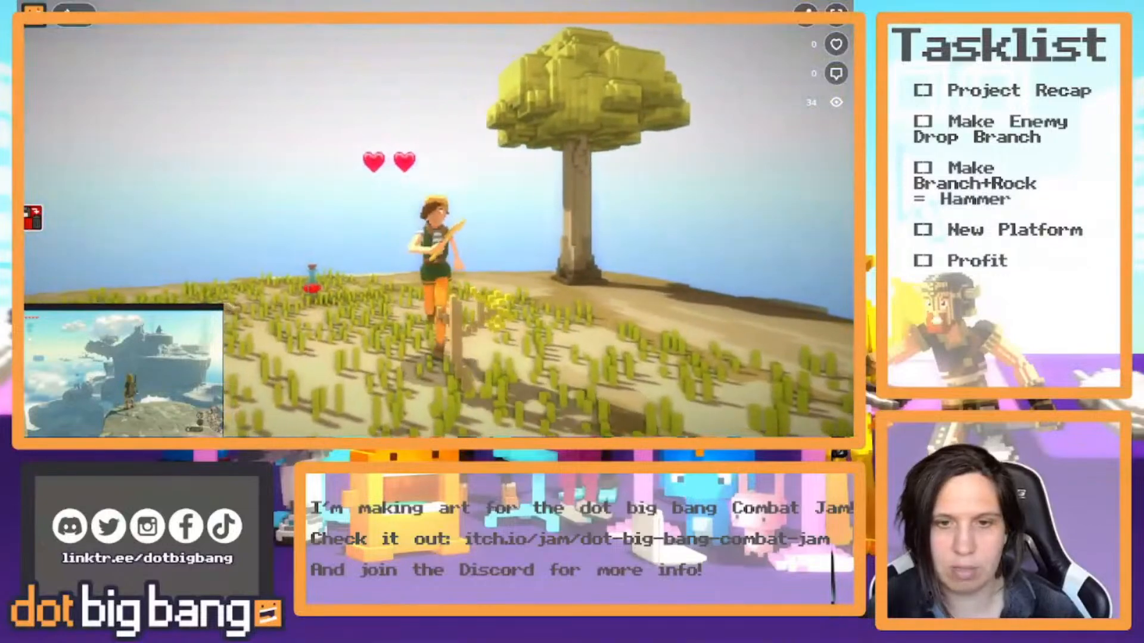
{"action": "left_click", "coordinate": [439, 231]}
{"action": "left_click", "coordinate": [438, 231]}
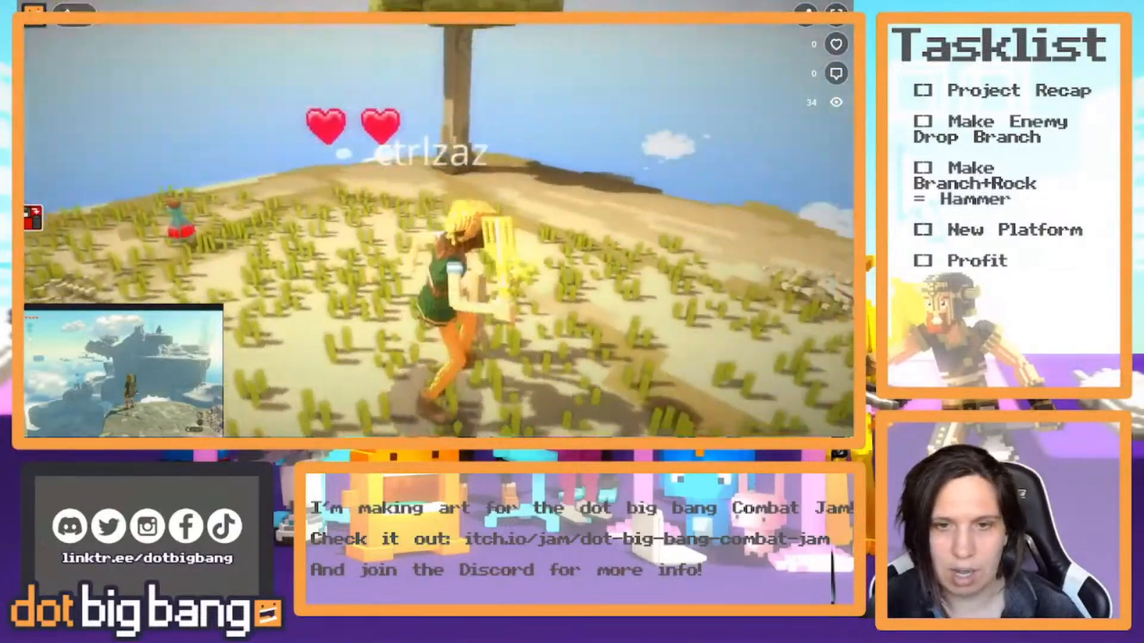
{"action": "key", "text": "s"}
{"action": "key", "text": "s"}
{"action": "key", "text": "d"}
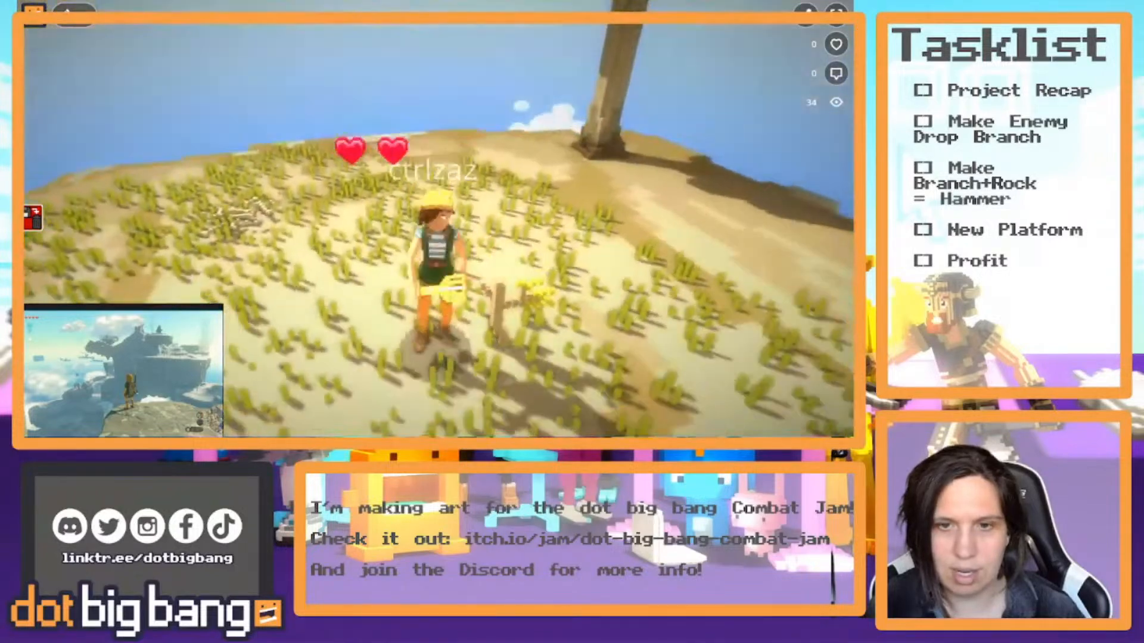
{"action": "key", "text": "w"}
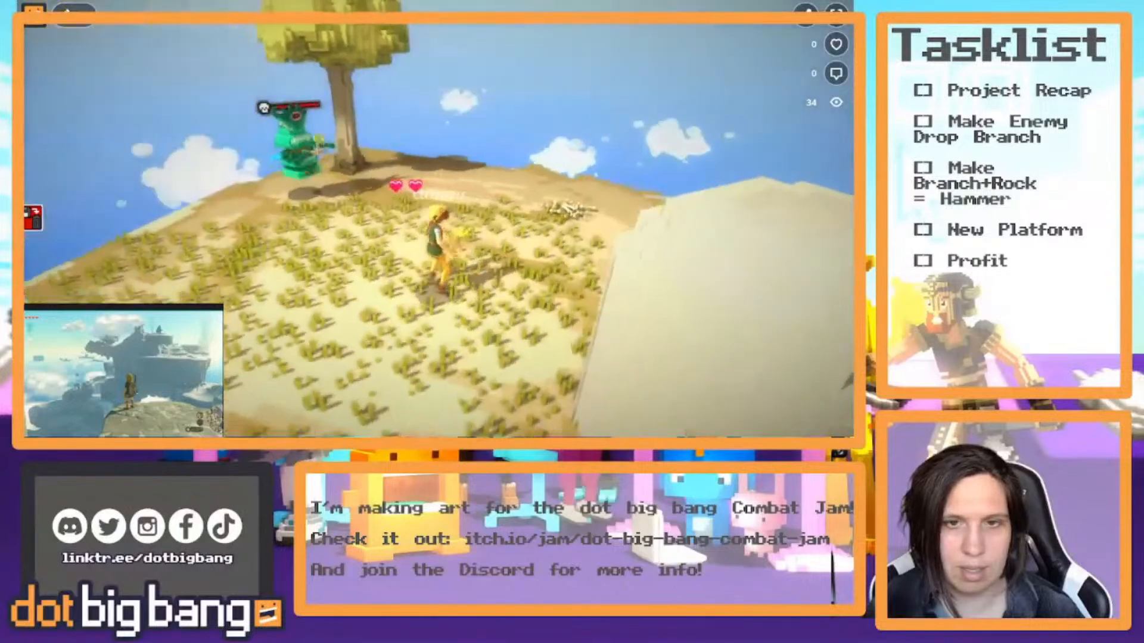
{"action": "key", "text": "d"}
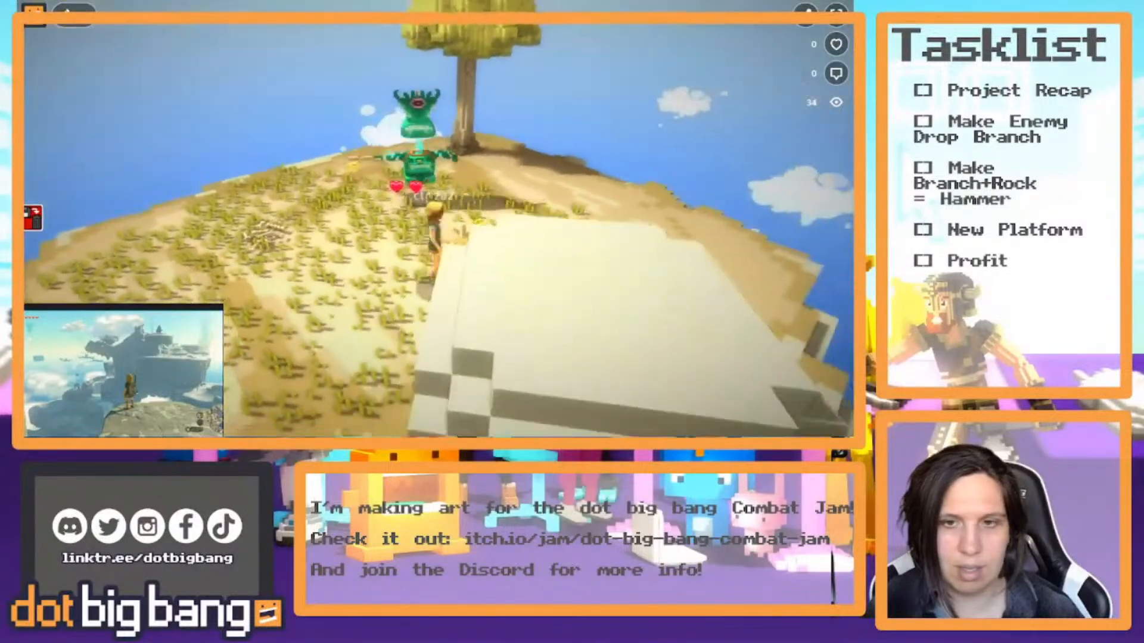
{"action": "key", "text": "w"}
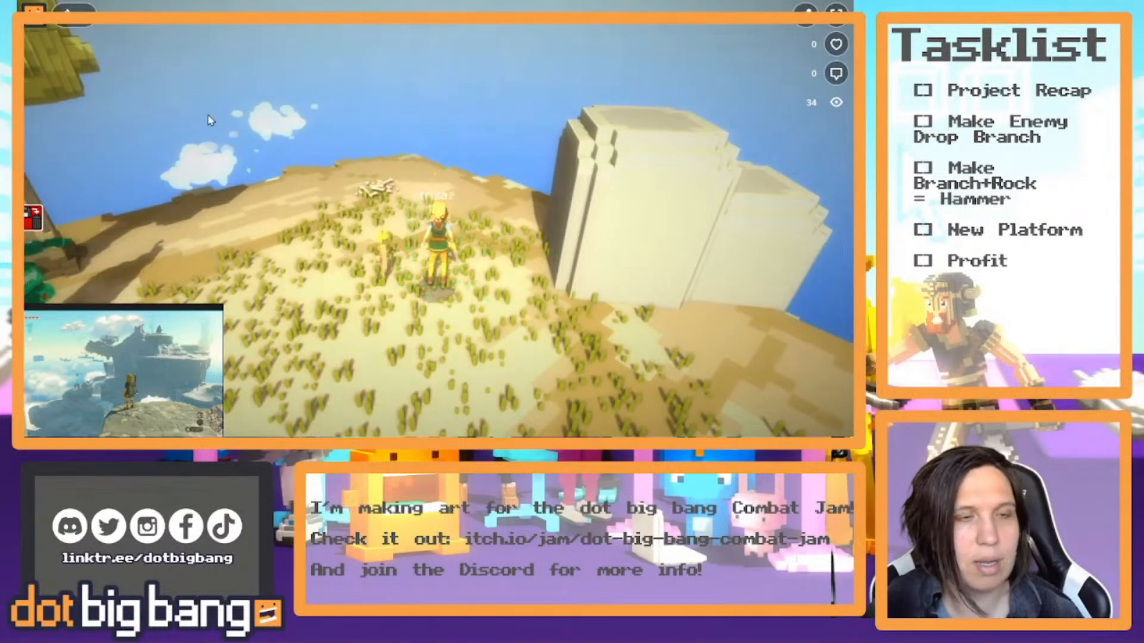
Open the game in the editor and examine the components of the dropped Branch Weapon entity.
{"action": "left_click", "coordinate": [74, 11]}
{"action": "right_click_drag", "start_coordinate": [351, 197], "coordinate": [398, 272]}
{"action": "left_click", "coordinate": [453, 148]}
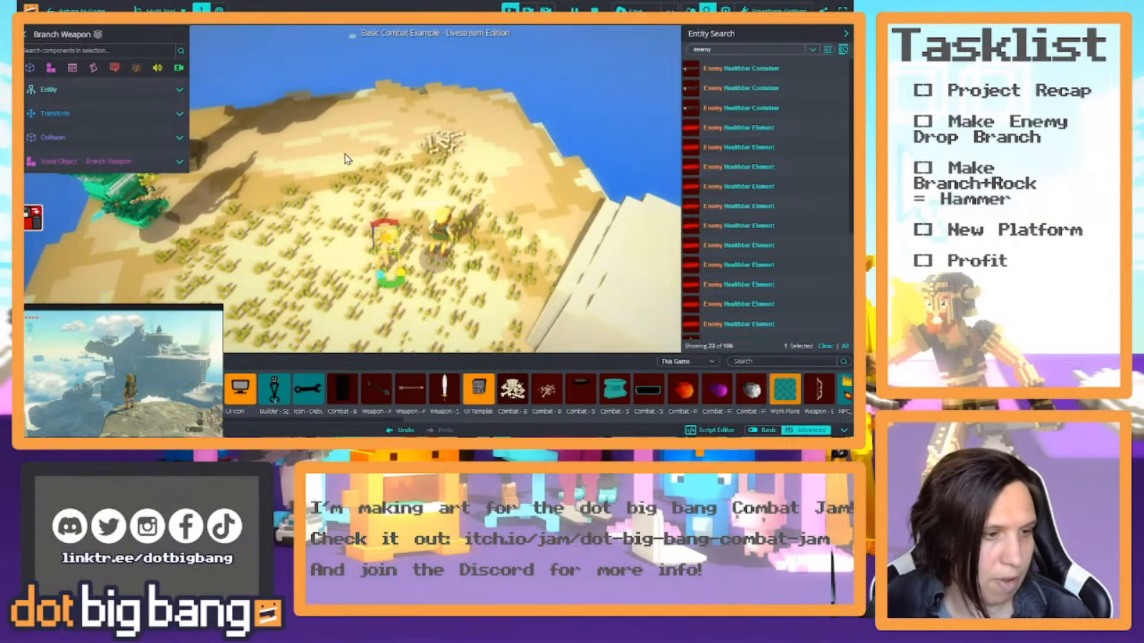
{"action": "right_click_drag", "start_coordinate": [343, 159], "coordinate": [156, 140]}
{"action": "right_click_drag", "start_coordinate": [504, 156], "coordinate": [484, 127]}
{"action": "right_click_drag", "start_coordinate": [343, 117], "coordinate": [465, 154]}
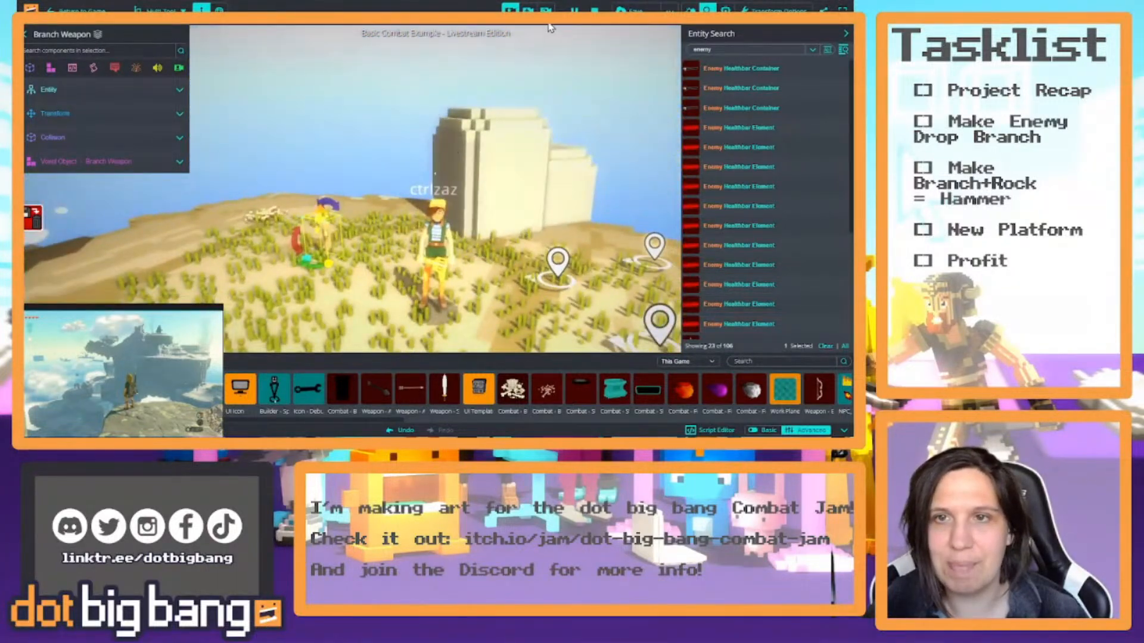
Stop the running game and select the front coin in the Collectables display area.
{"action": "left_click", "coordinate": [595, 11]}
{"action": "right_click_drag", "start_coordinate": [582, 41], "coordinate": [312, 204]}
{"action": "left_click", "coordinate": [357, 64]}
{"action": "key", "text": "f"}
{"action": "key", "text": "w"}
{"action": "key", "text": "s"}
{"action": "key", "text": "a"}
{"action": "left_click", "coordinate": [312, 204]}
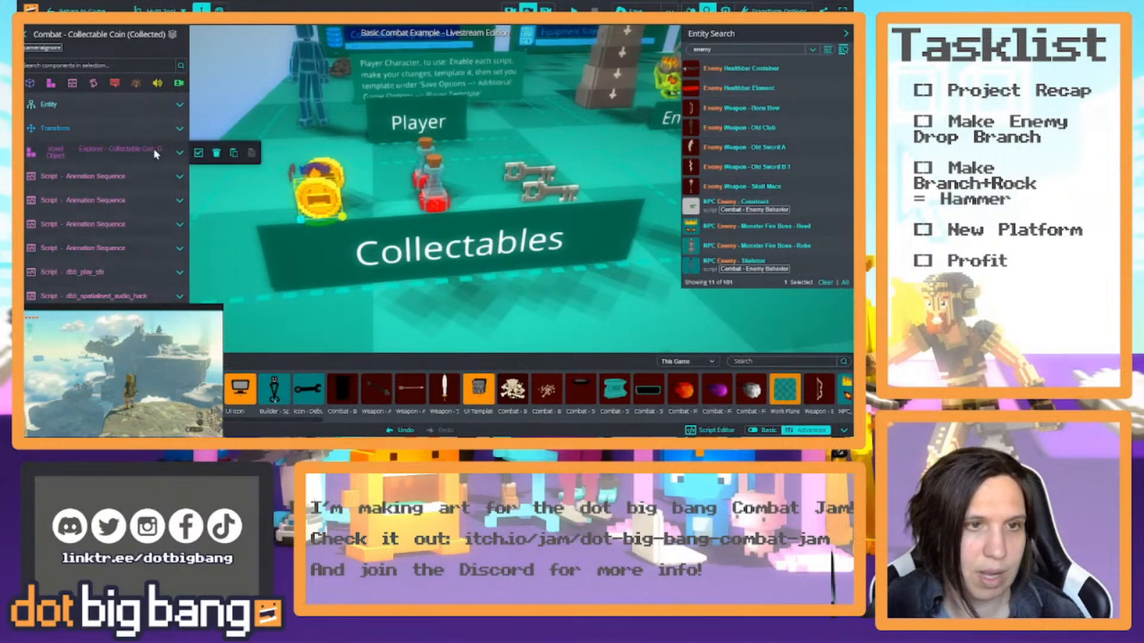
Move the floating reference video off the component list, turn off its always-on-top mode and bring the editor in front.
{"action": "left_click_drag", "start_coordinate": [157, 310], "coordinate": [362, 309]}
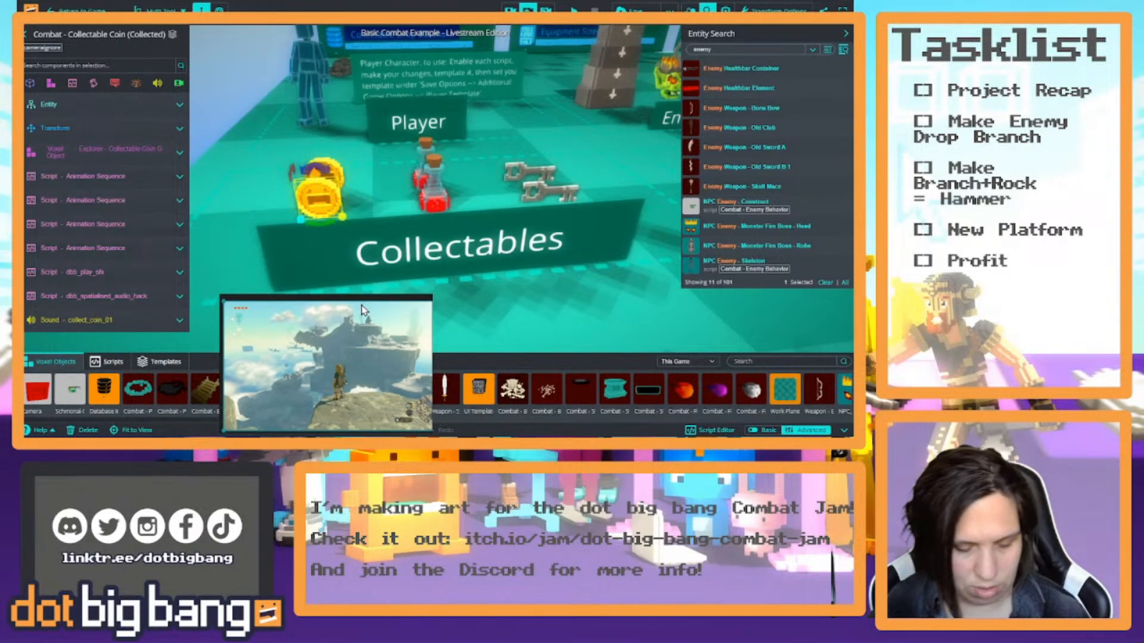
{"action": "key", "text": "ctrl+shift+a"}
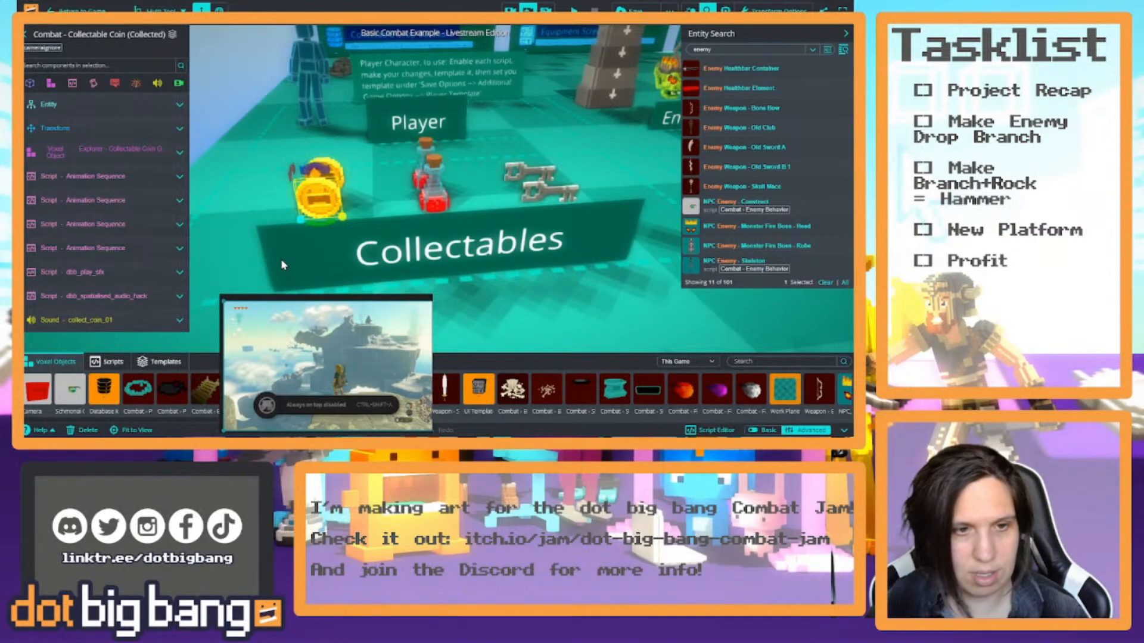
{"action": "left_click", "coordinate": [191, 280]}
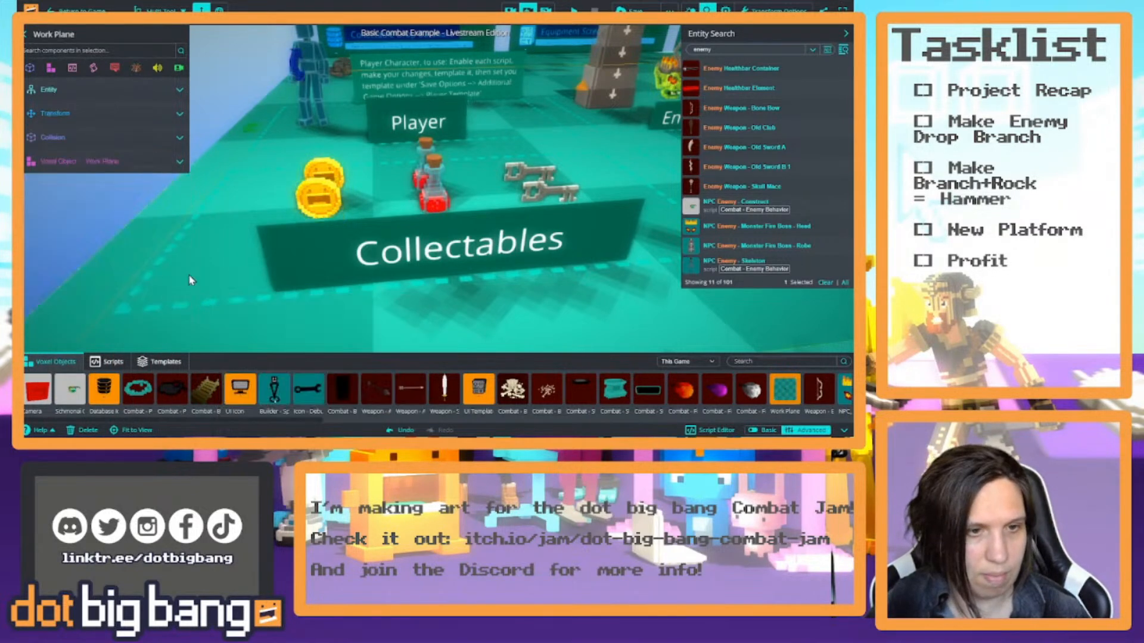
Compare the components of the Collectable Coin and Collectable Coin (Collected) entities.
{"action": "left_click", "coordinate": [325, 221]}
{"action": "scroll", "coordinate": [354, 180], "scroll_direction": "up", "scroll_amount": 5}
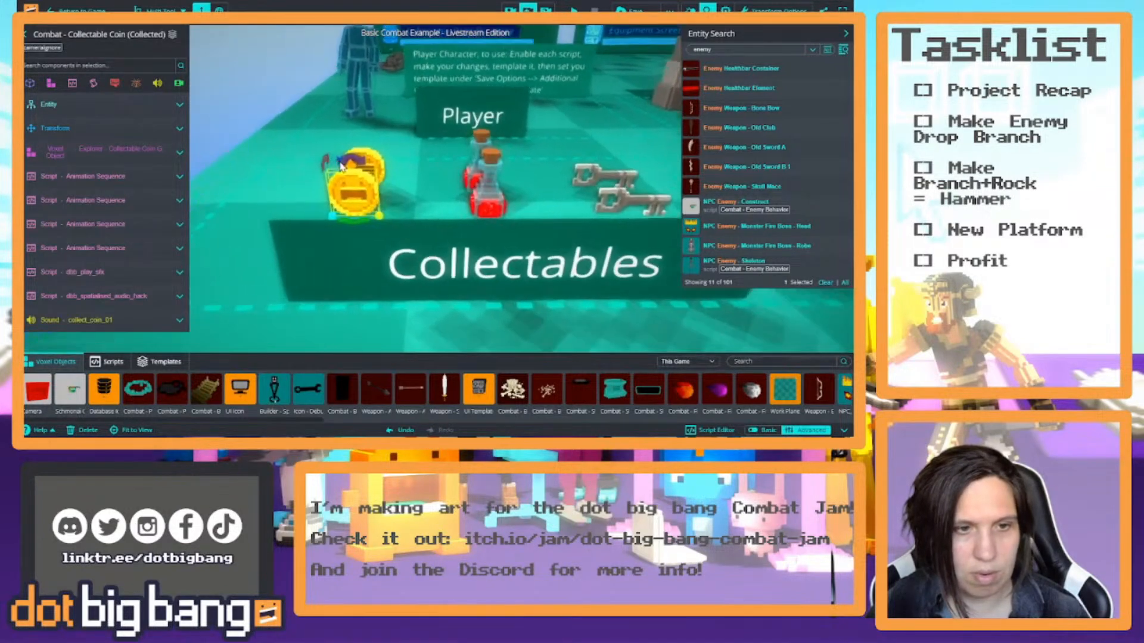
{"action": "scroll", "coordinate": [330, 166], "scroll_direction": "up", "scroll_amount": 5}
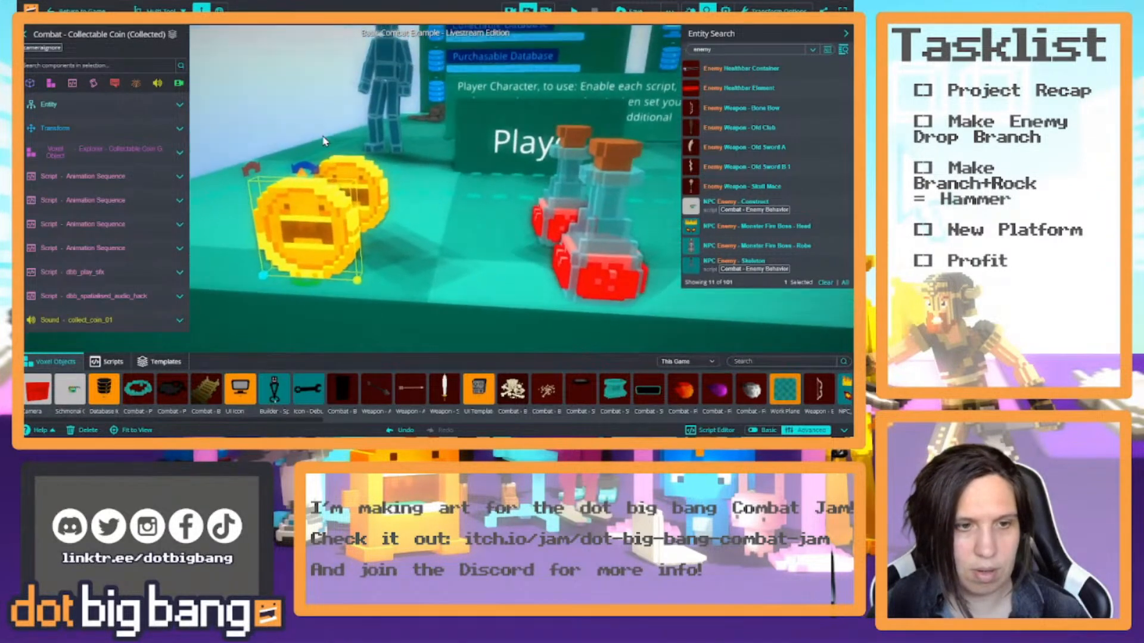
{"action": "scroll", "coordinate": [324, 161], "scroll_direction": "down", "scroll_amount": 5}
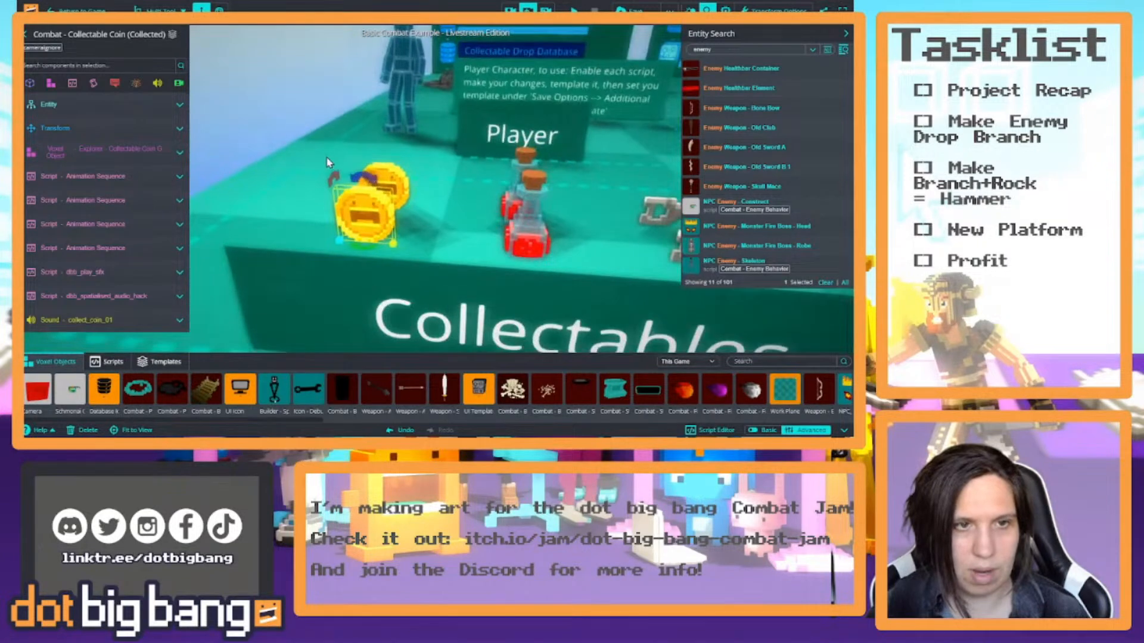
{"action": "left_click", "coordinate": [389, 175]}
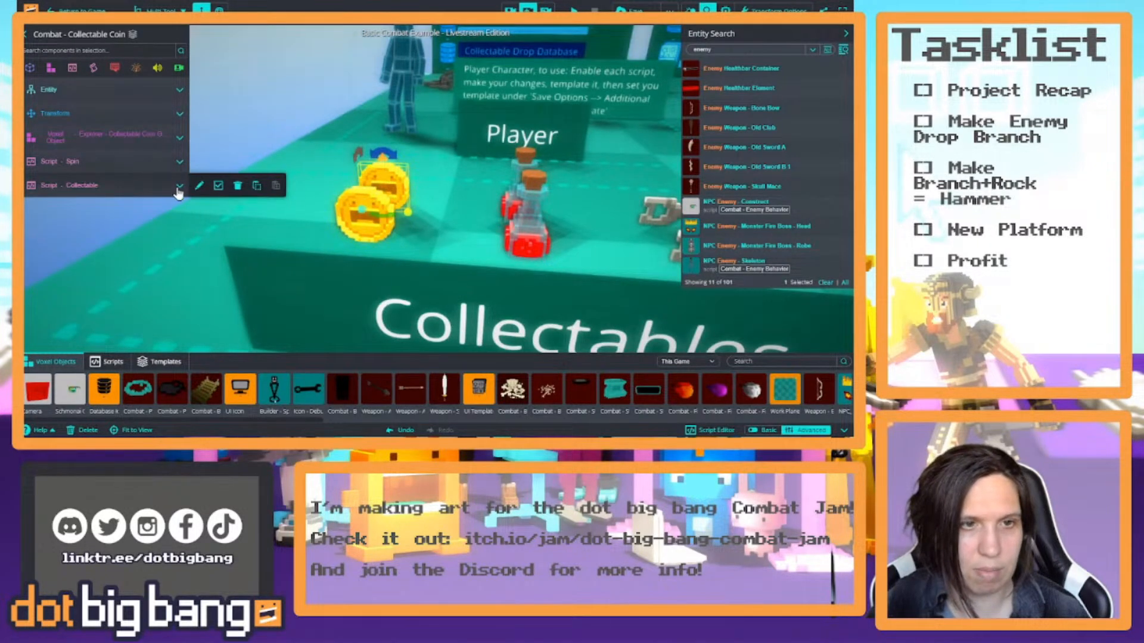
{"action": "mouse_move", "coordinate": [438, 210]}
{"action": "right_mouse_down"}
{"action": "mouse_move", "coordinate": [513, 242]}
{"action": "mouse_move", "coordinate": [442, 211]}
{"action": "right_mouse_up"}
{"action": "scroll", "coordinate": [442, 211], "scroll_direction": "down", "scroll_amount": 3}
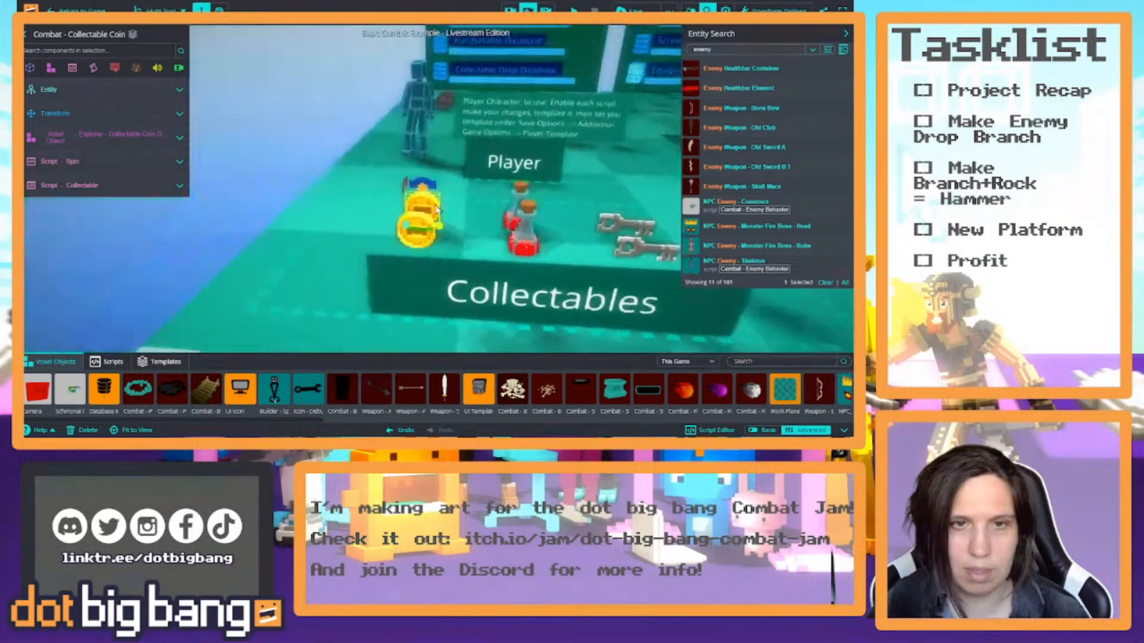
{"action": "left_click", "coordinate": [446, 225]}
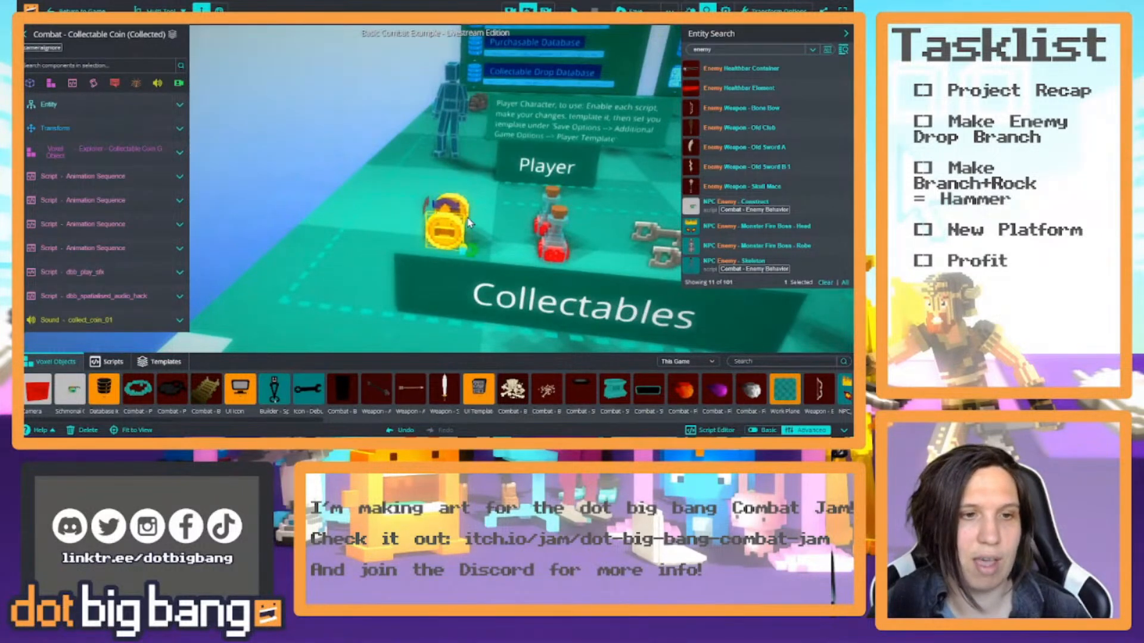
Review the Collectable script settings on the Combat - Collectable Coin entity and copy that script.
{"action": "left_click", "coordinate": [457, 209]}
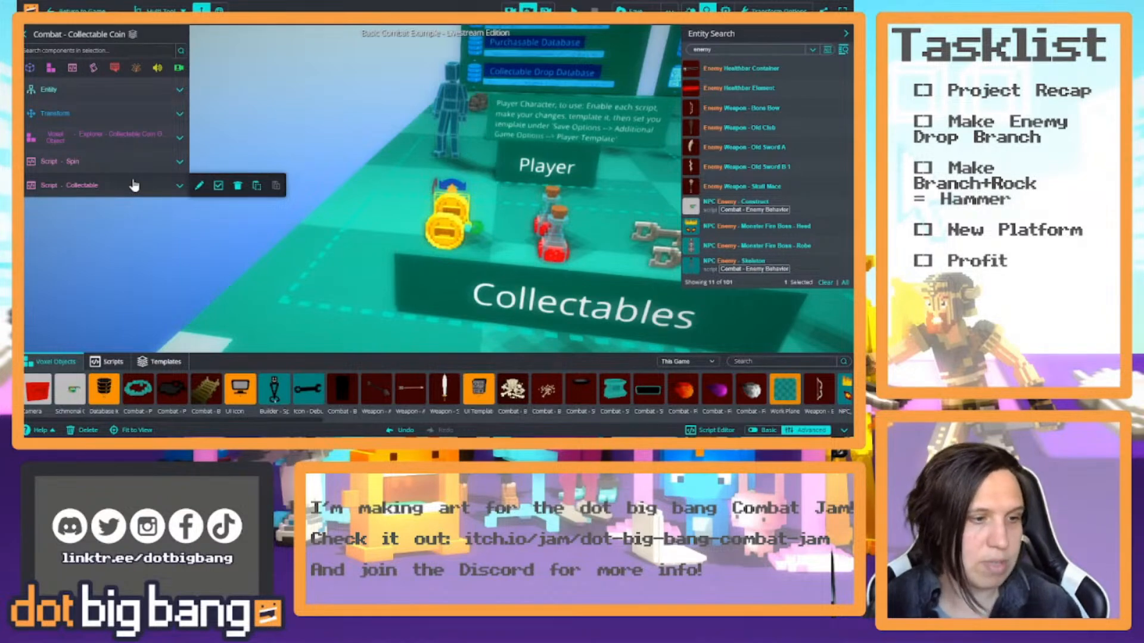
{"action": "right_click_drag", "start_coordinate": [470, 273], "coordinate": [480, 214]}
{"action": "key", "text": "w"}
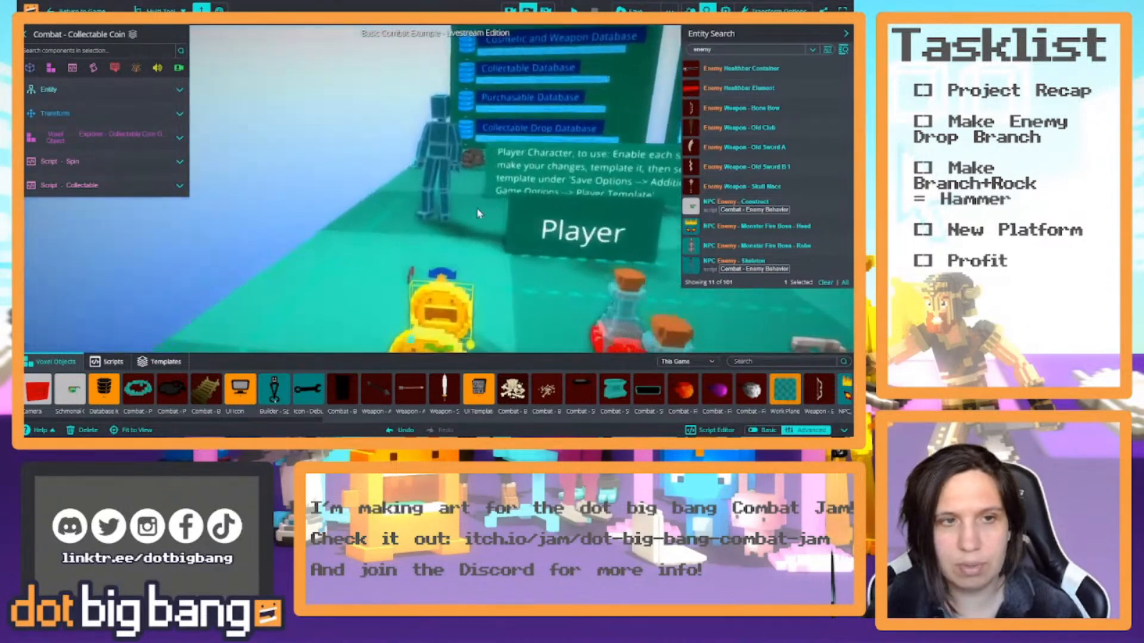
{"action": "left_click", "coordinate": [167, 162]}
{"action": "left_click", "coordinate": [126, 296]}
{"action": "scroll", "coordinate": [149, 274], "scroll_direction": "down", "scroll_amount": 4}
{"action": "scroll", "coordinate": [163, 262], "scroll_direction": "down", "scroll_amount": 2}
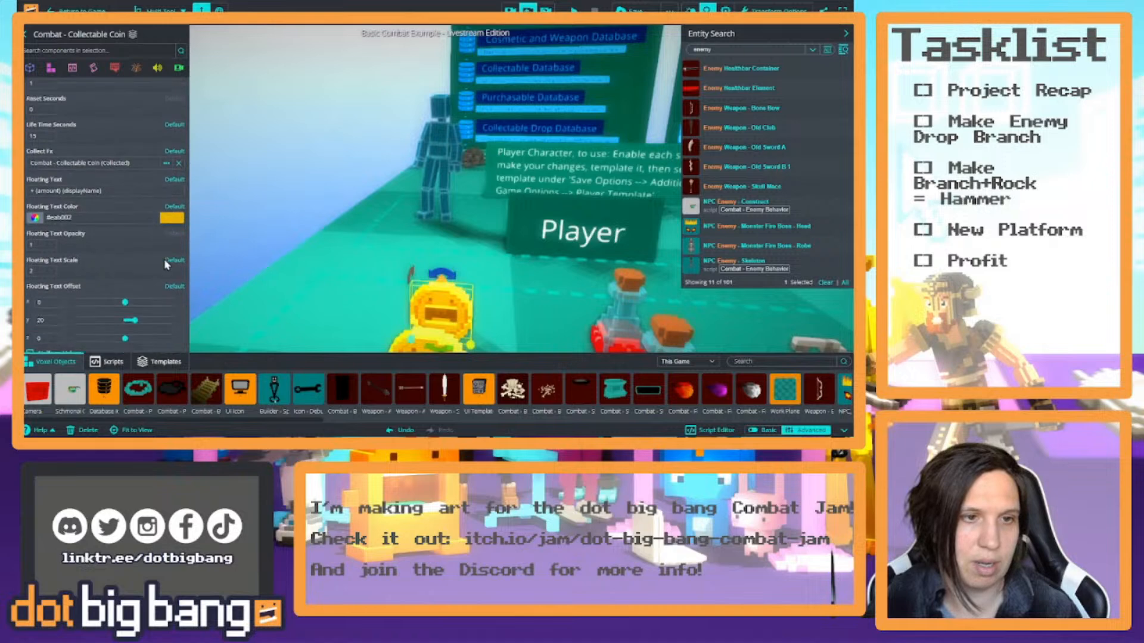
{"action": "scroll", "coordinate": [165, 273], "scroll_direction": "up", "scroll_amount": 6}
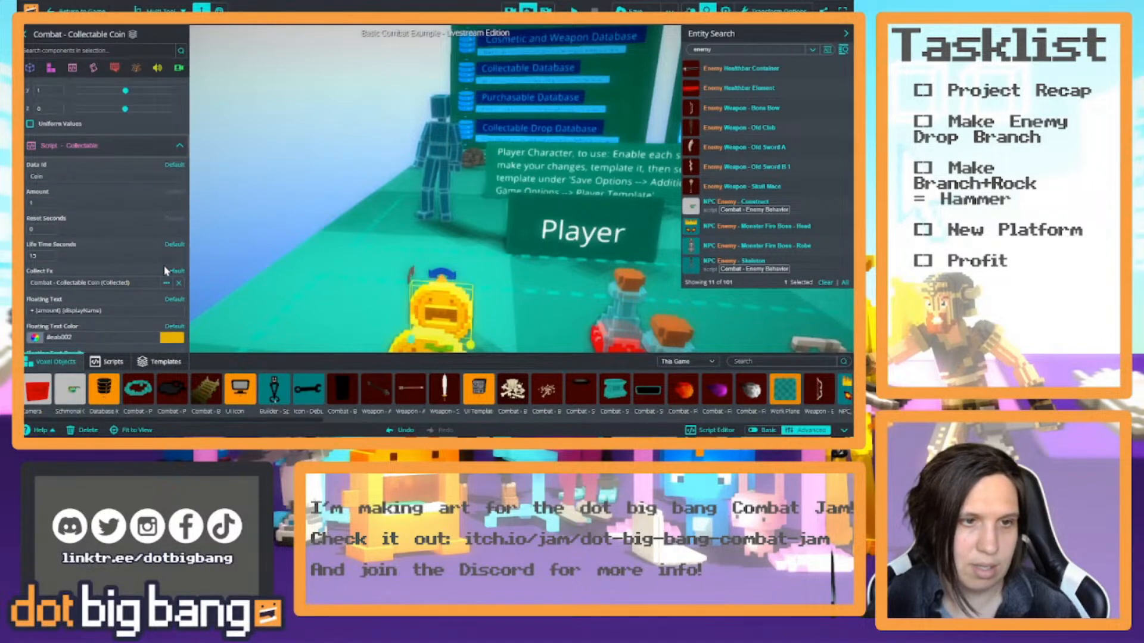
{"action": "mouse_move", "coordinate": [189, 145]}
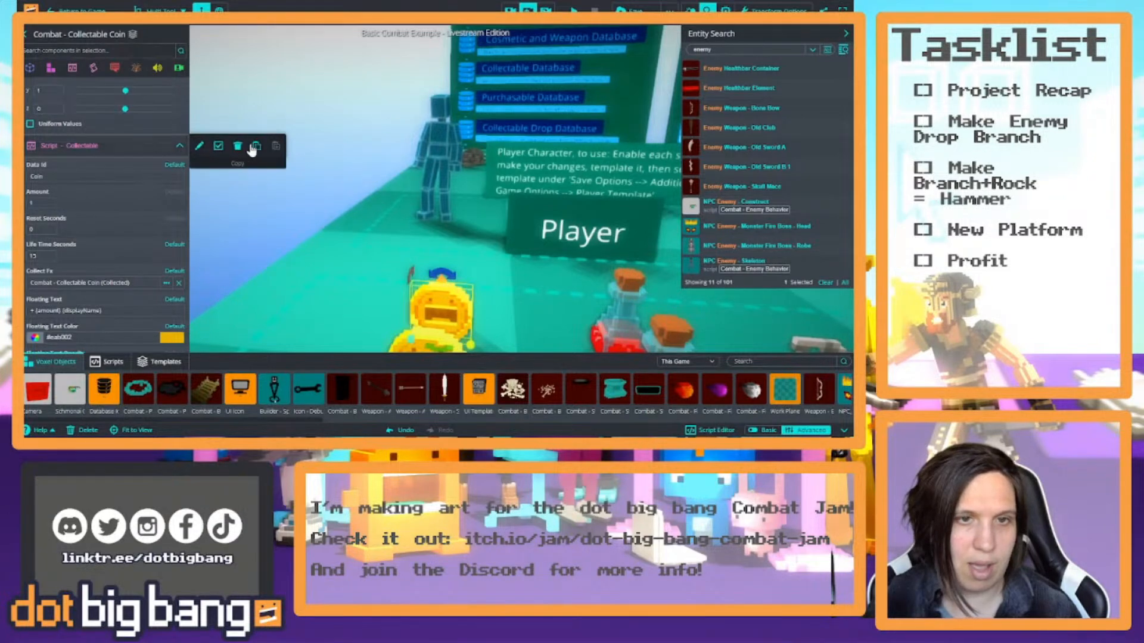
Return to the Construct's island and place the branch template from the Mine templates on the grass near the Construct.
{"action": "right_click_drag", "start_coordinate": [357, 183], "coordinate": [379, 260]}
{"action": "left_click", "coordinate": [381, 208]}
{"action": "scroll", "coordinate": [417, 190], "scroll_direction": "up", "scroll_amount": 3}
{"action": "left_click", "coordinate": [438, 189]}
{"action": "key", "text": "f"}
{"action": "right_click_drag", "start_coordinate": [438, 189], "coordinate": [369, 292]}
{"action": "key", "text": "s"}
{"action": "key", "text": "w"}
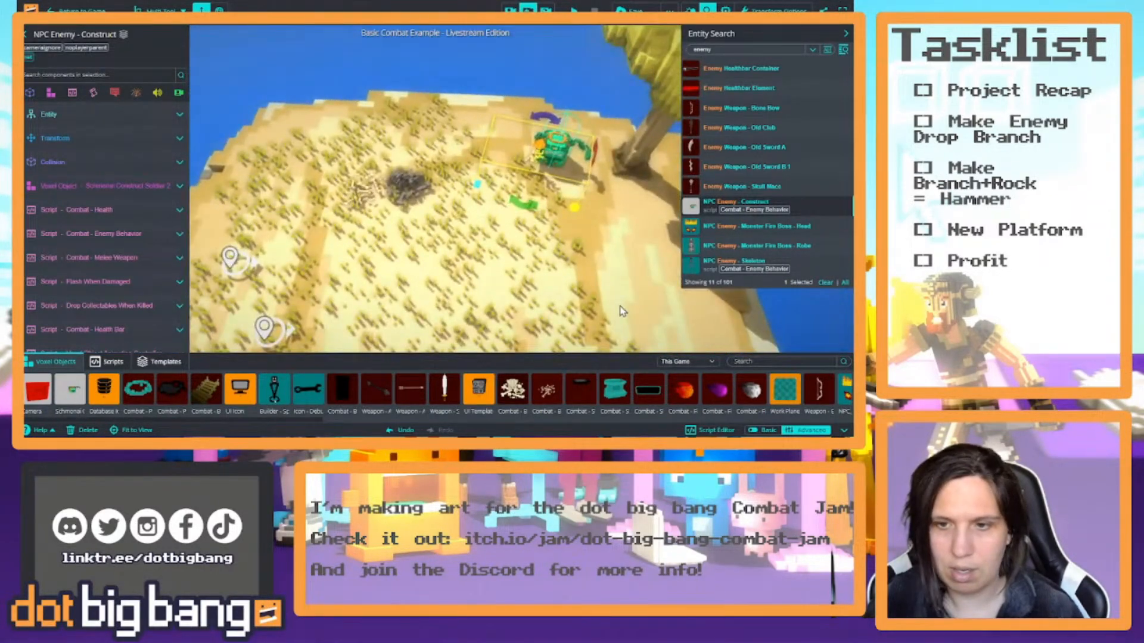
{"action": "left_click", "coordinate": [685, 361]}
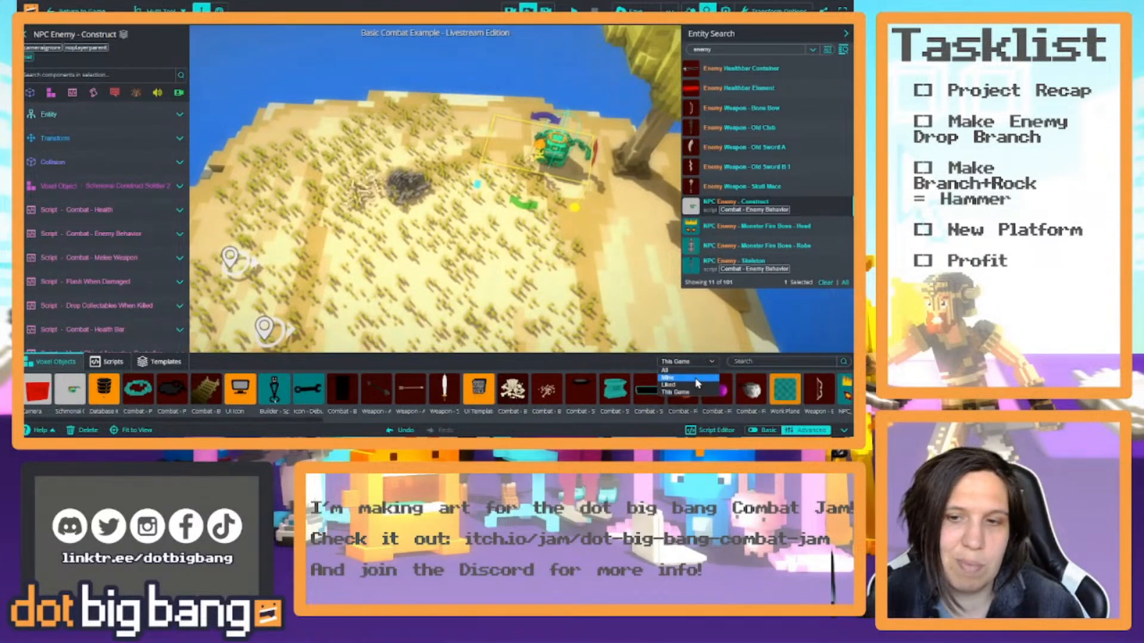
{"action": "left_click", "coordinate": [160, 362]}
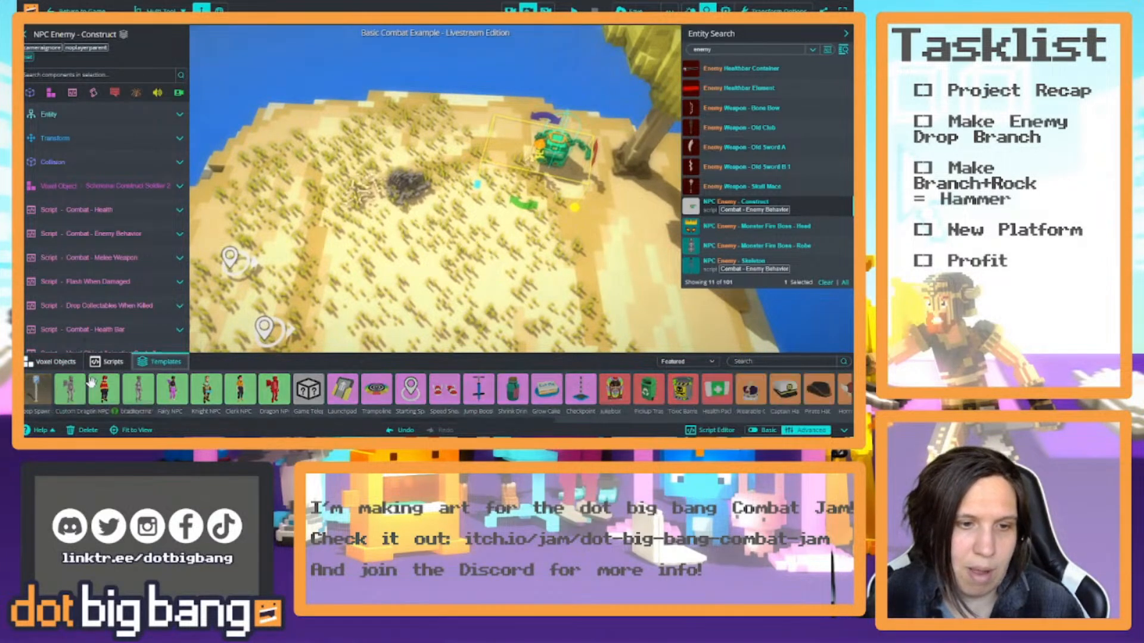
{"action": "left_click", "coordinate": [684, 362]}
{"action": "left_click", "coordinate": [684, 370]}
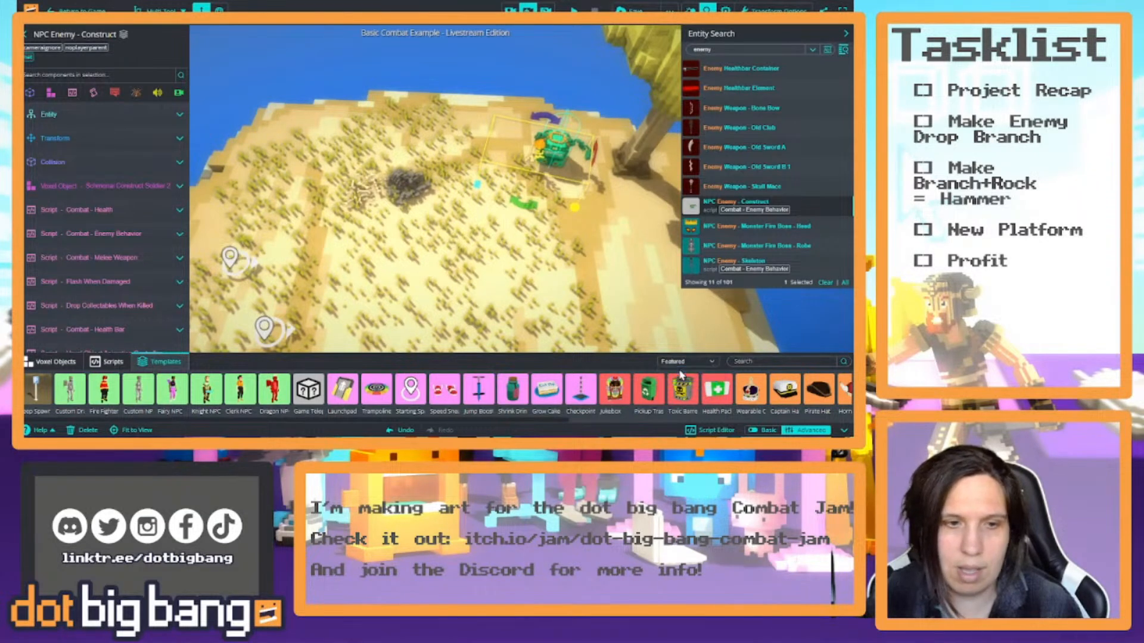
{"action": "left_click_drag", "start_coordinate": [131, 363], "coordinate": [375, 240]}
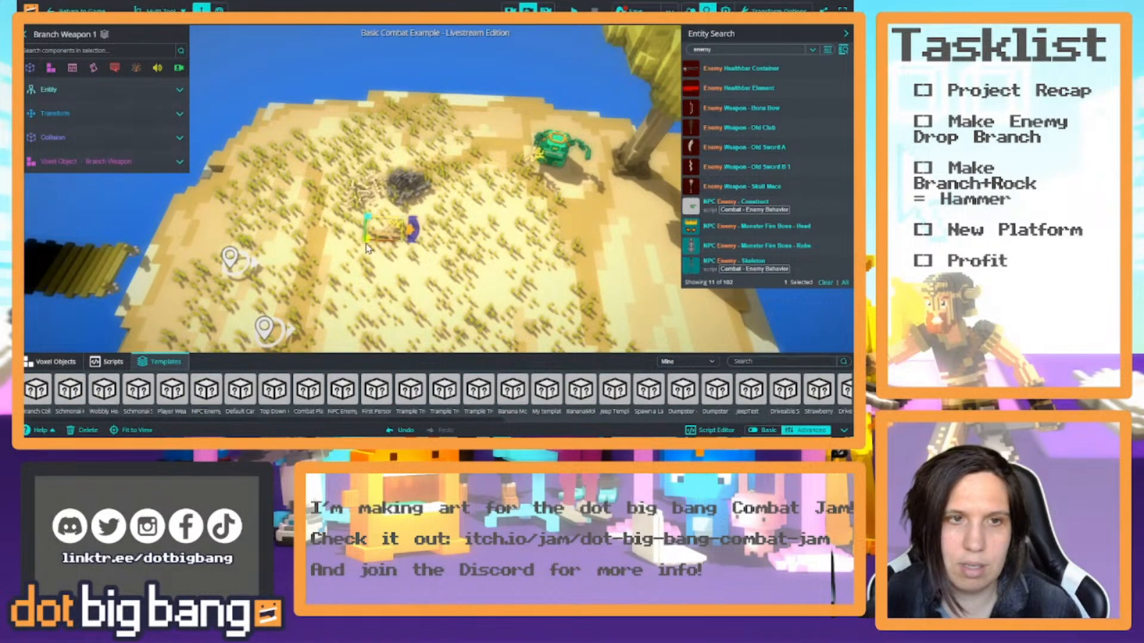
Check the placed branch's Transform values and paste the copied Collectable script onto it as a new component.
{"action": "left_click", "coordinate": [156, 113]}
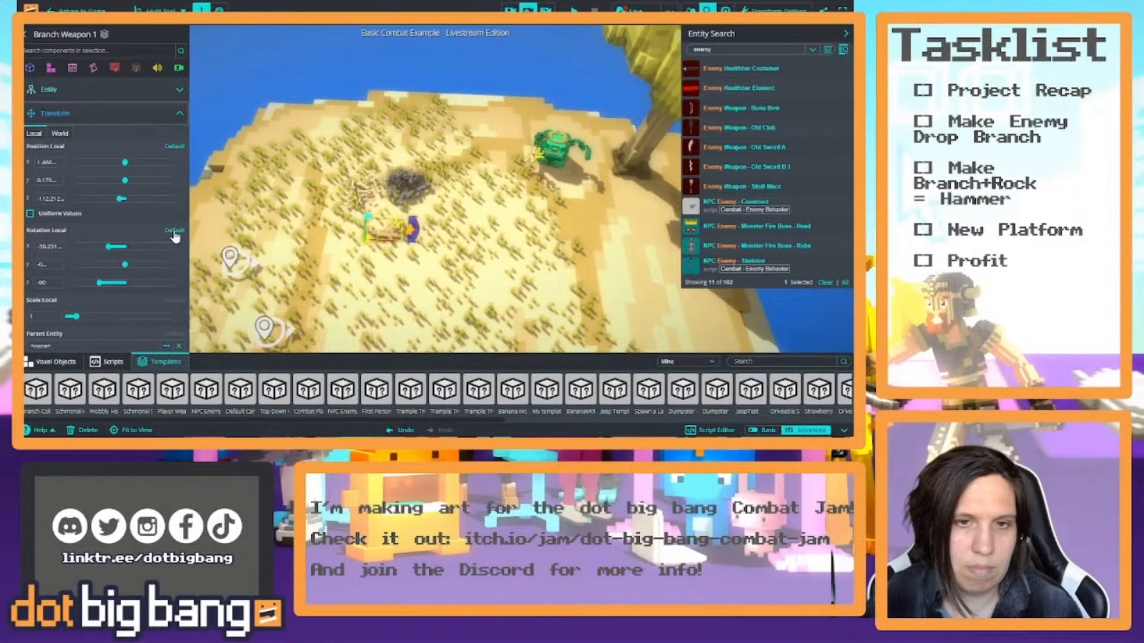
{"action": "key", "text": "f"}
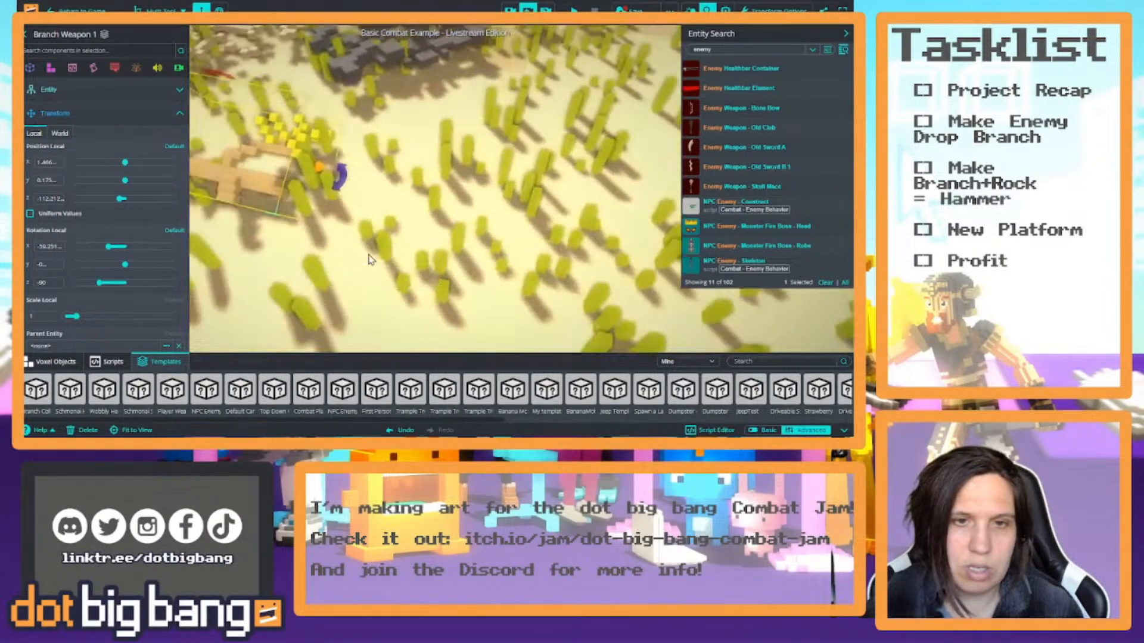
{"action": "right_click_drag", "start_coordinate": [356, 246], "coordinate": [411, 229]}
{"action": "scroll", "coordinate": [411, 229], "scroll_direction": "down", "scroll_amount": 4}
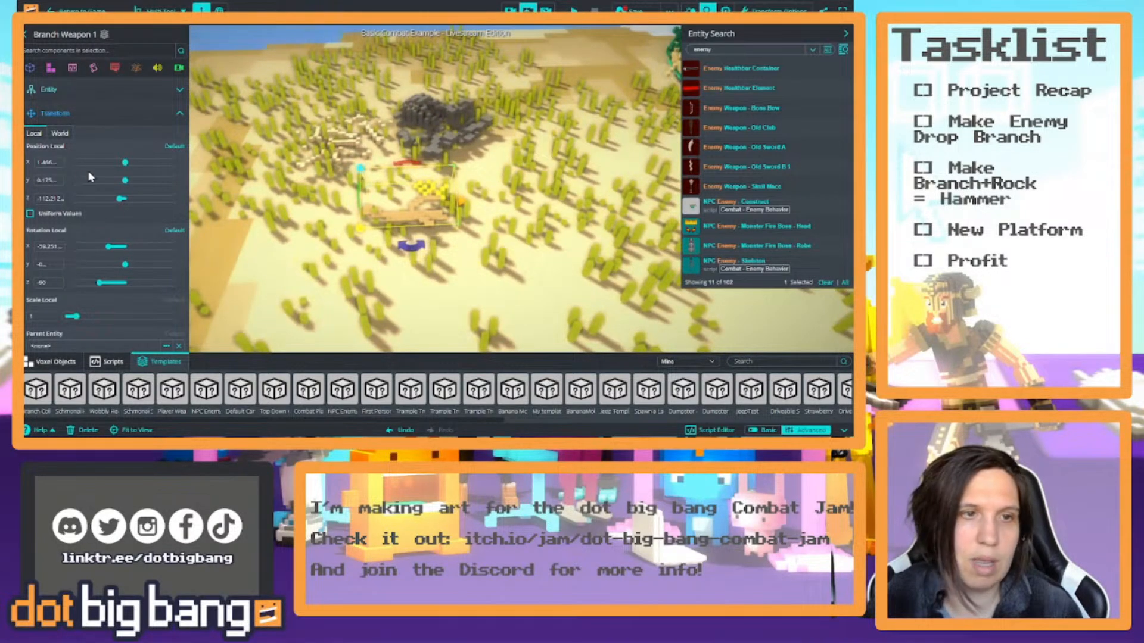
{"action": "left_click", "coordinate": [179, 113]}
{"action": "left_click", "coordinate": [73, 67]}
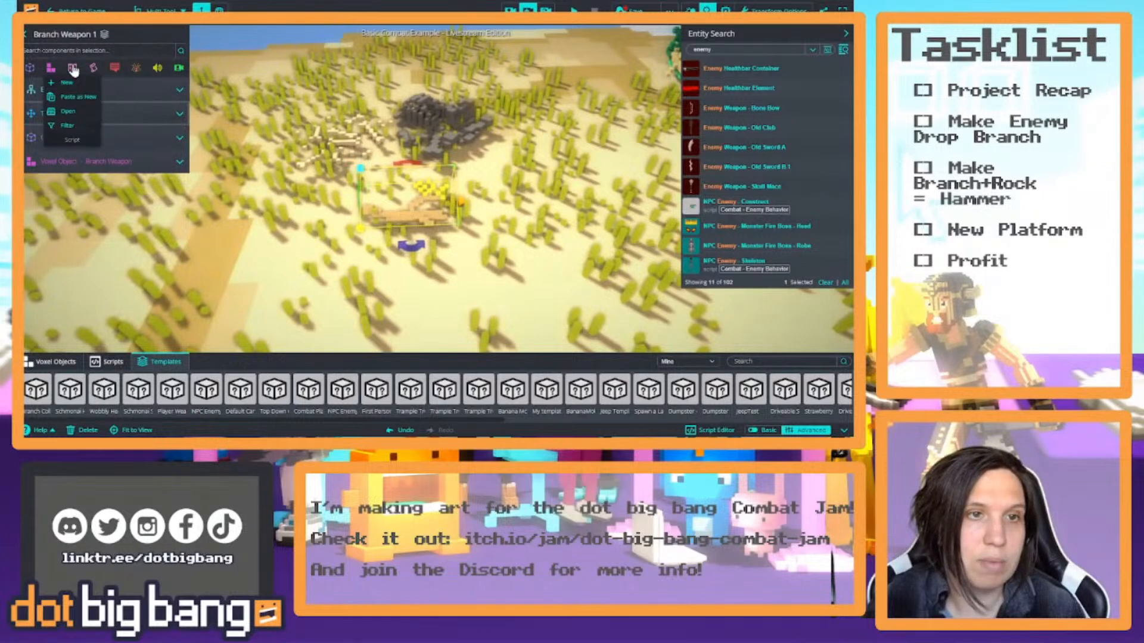
{"action": "left_click", "coordinate": [77, 97]}
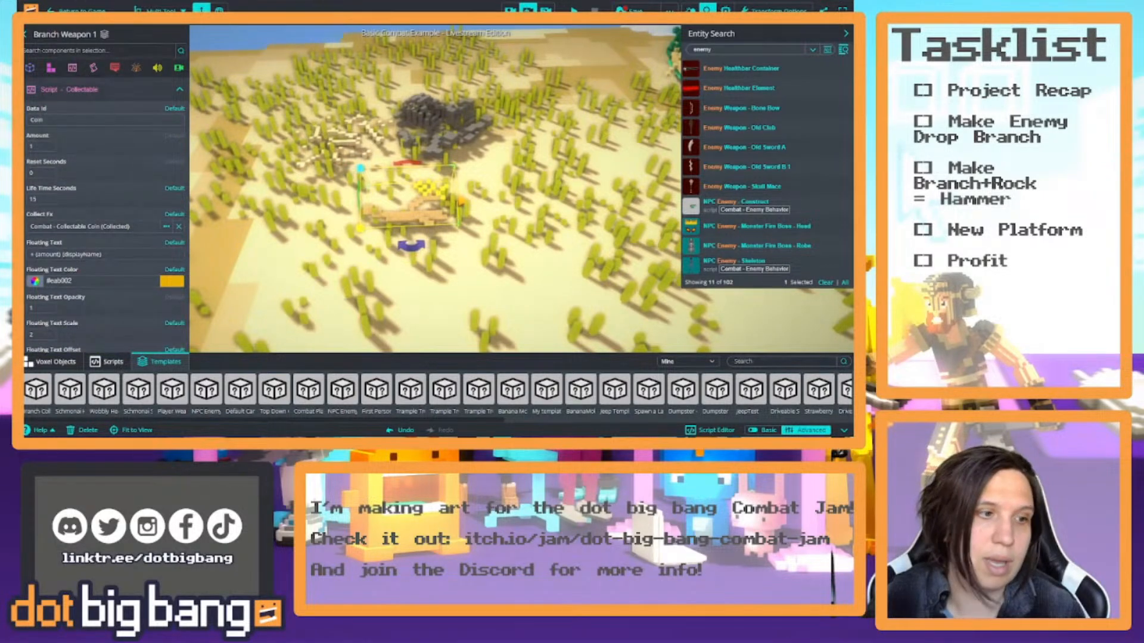
Delete the Collision component from the placed branch.
{"action": "scroll", "coordinate": [162, 188], "scroll_direction": "up", "scroll_amount": 3}
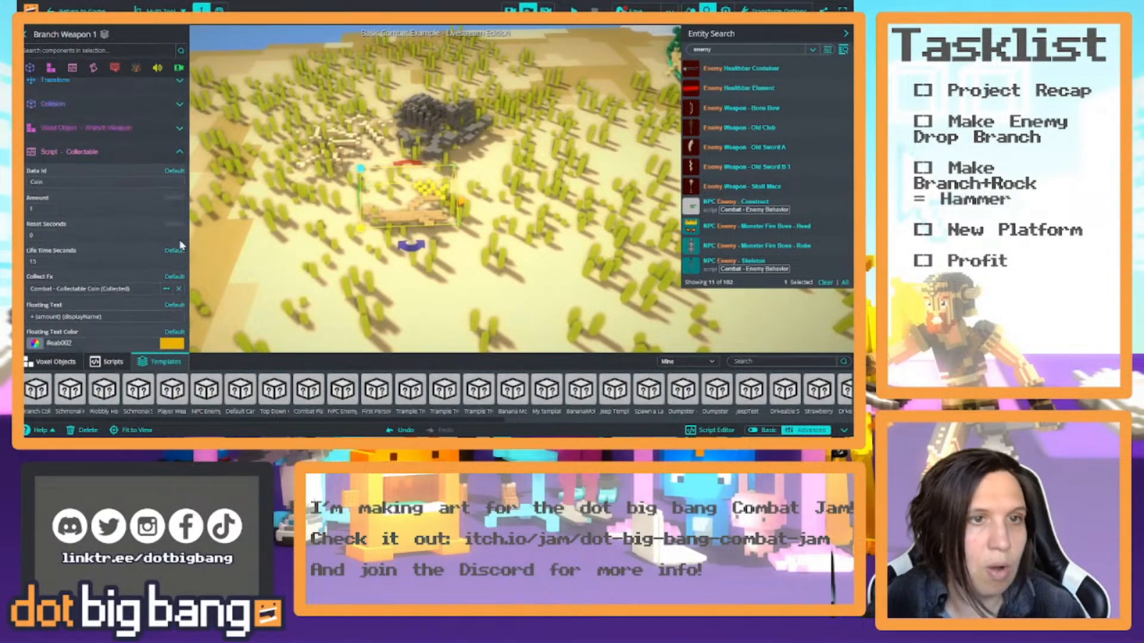
{"action": "mouse_move", "coordinate": [161, 137]}
{"action": "left_click", "coordinate": [202, 140]}
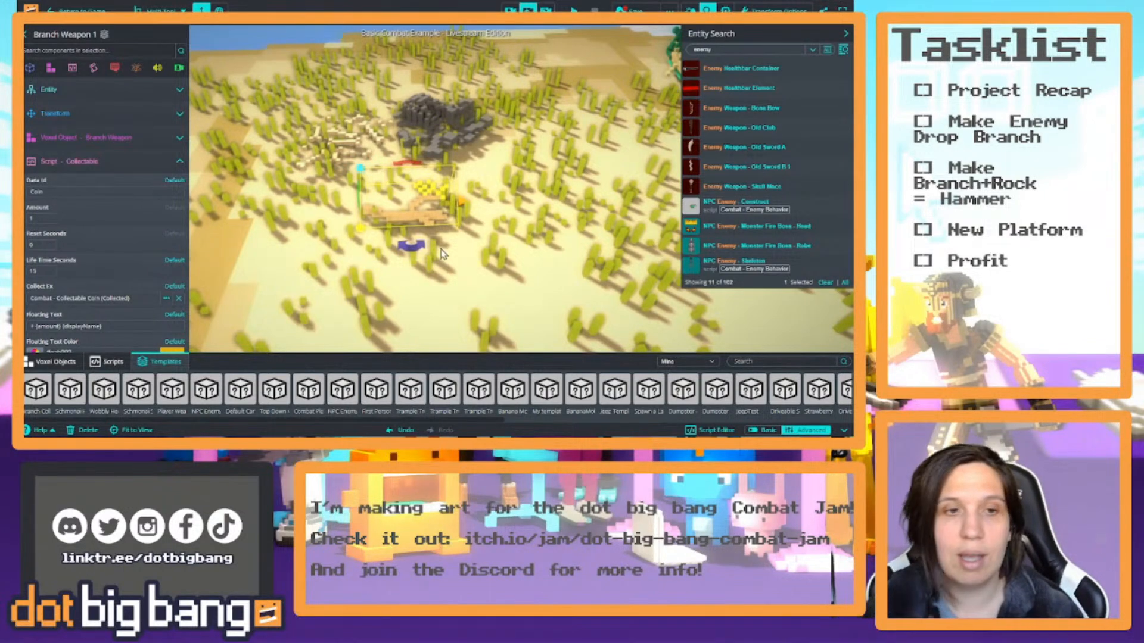
Clear the Floating Text value in the placed branch's Collectable script and check the script's remaining settings.
{"action": "scroll", "coordinate": [125, 252], "scroll_direction": "down", "scroll_amount": 3}
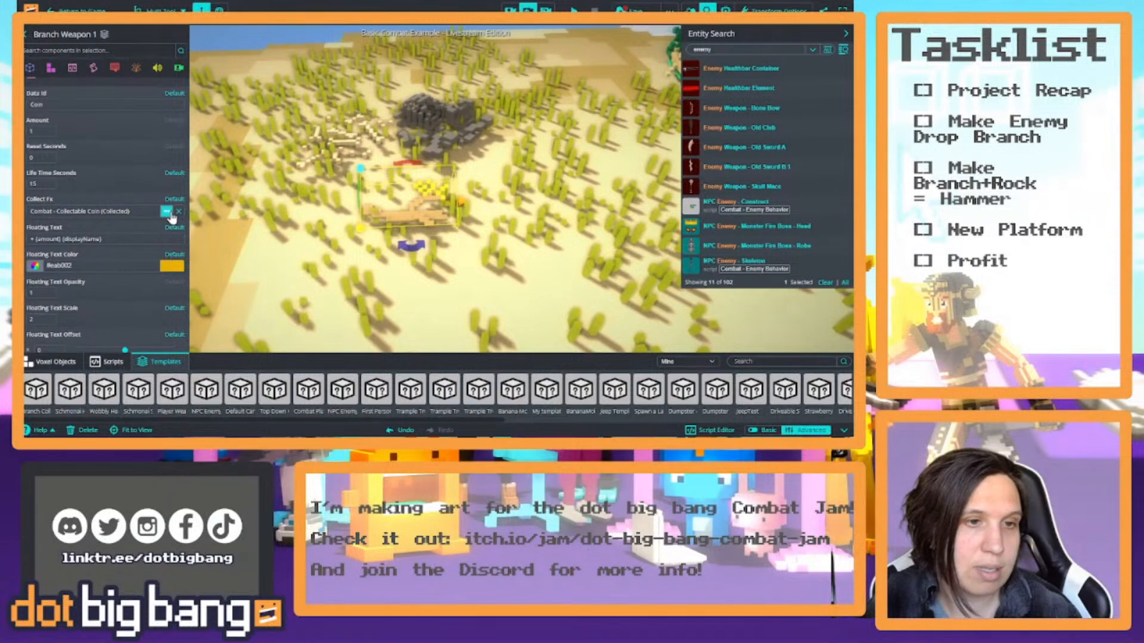
{"action": "left_click", "coordinate": [119, 241]}
{"action": "key", "text": "ctrl+a"}
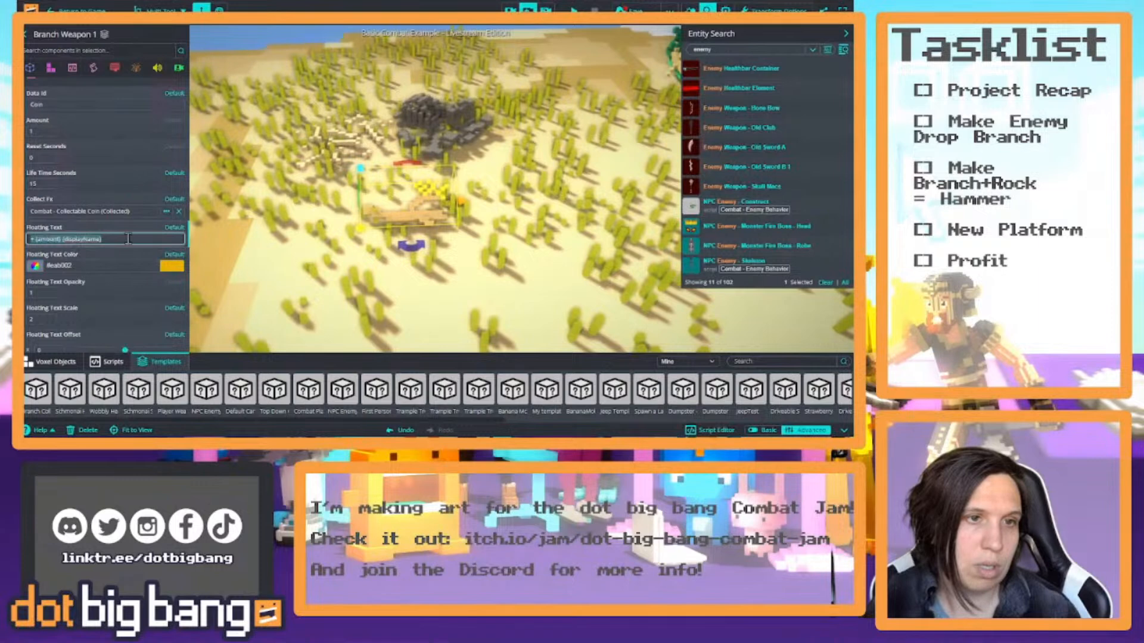
{"action": "scroll", "coordinate": [127, 238], "scroll_direction": "up", "scroll_amount": 2}
{"action": "scroll", "coordinate": [158, 253], "scroll_direction": "down", "scroll_amount": 3}
{"action": "key", "text": "BackSpace"}
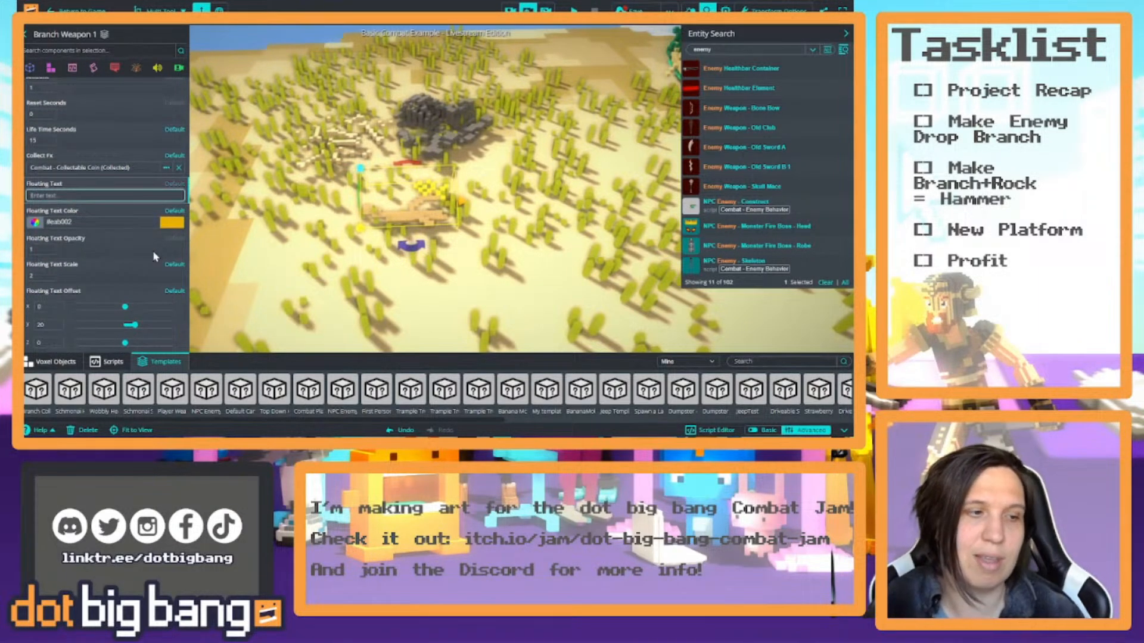
{"action": "scroll", "coordinate": [122, 269], "scroll_direction": "down", "scroll_amount": 1}
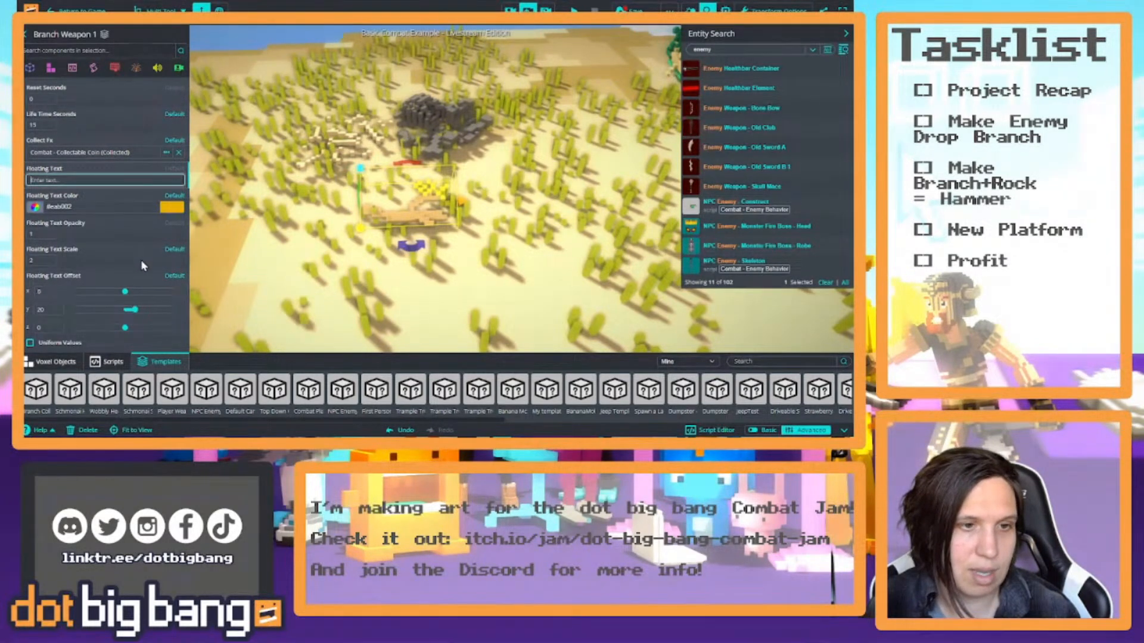
{"action": "scroll", "coordinate": [143, 266], "scroll_direction": "up", "scroll_amount": 5}
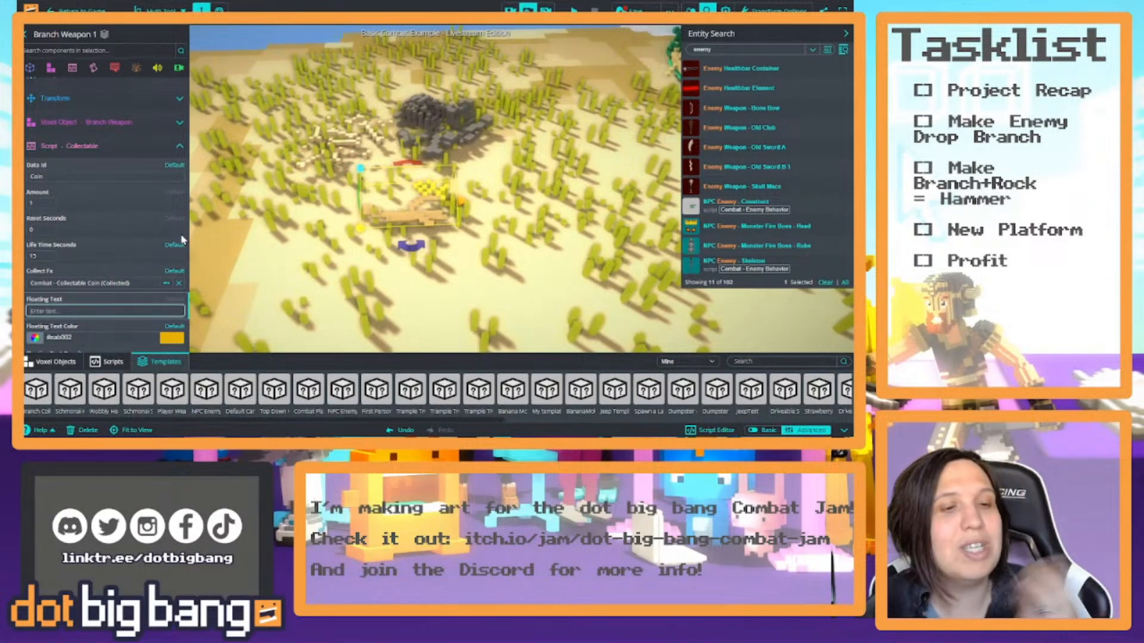
{"action": "scroll", "coordinate": [138, 260], "scroll_direction": "down", "scroll_amount": 3}
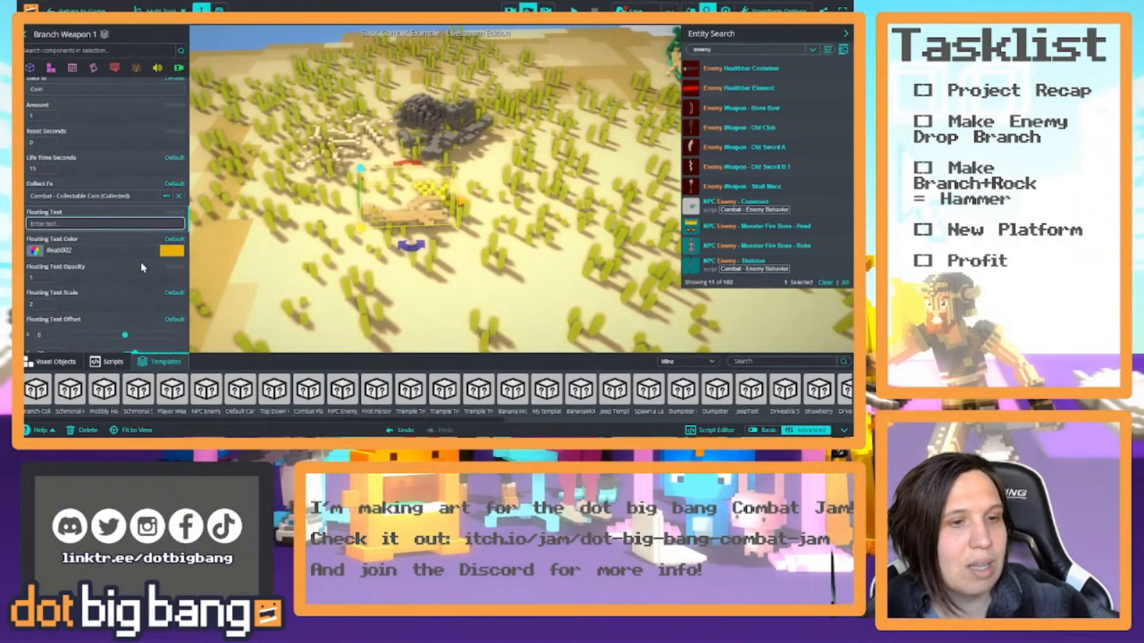
{"action": "left_click", "coordinate": [417, 219]}
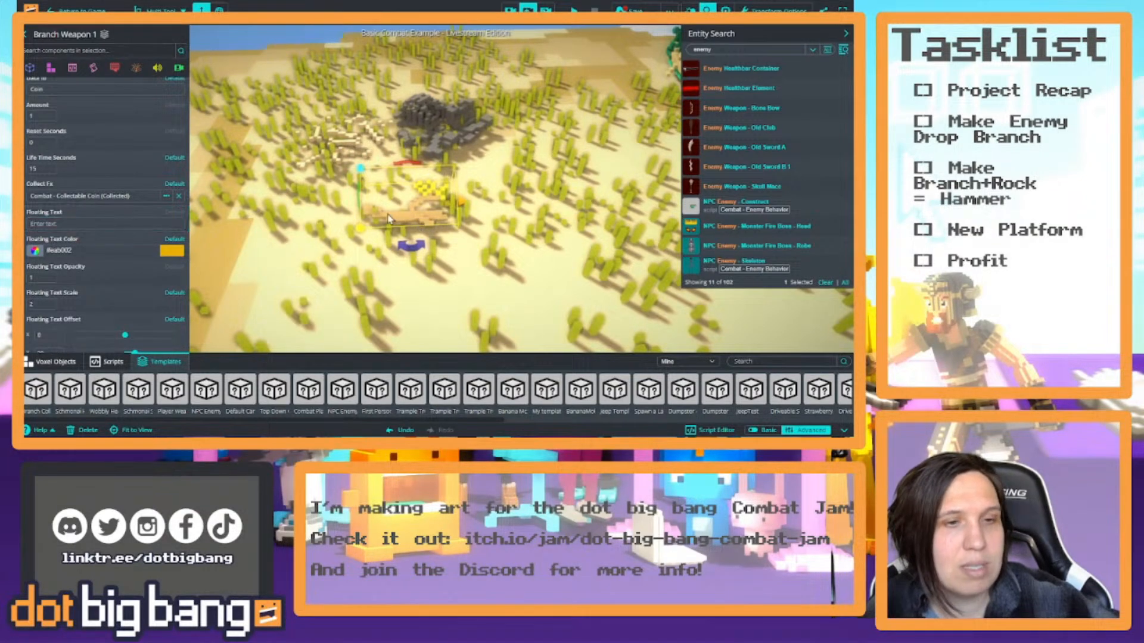
Add a new Particle component to the placed branch and look over its default size and colour settings.
{"action": "left_click", "coordinate": [137, 69]}
{"action": "left_click", "coordinate": [137, 69]}
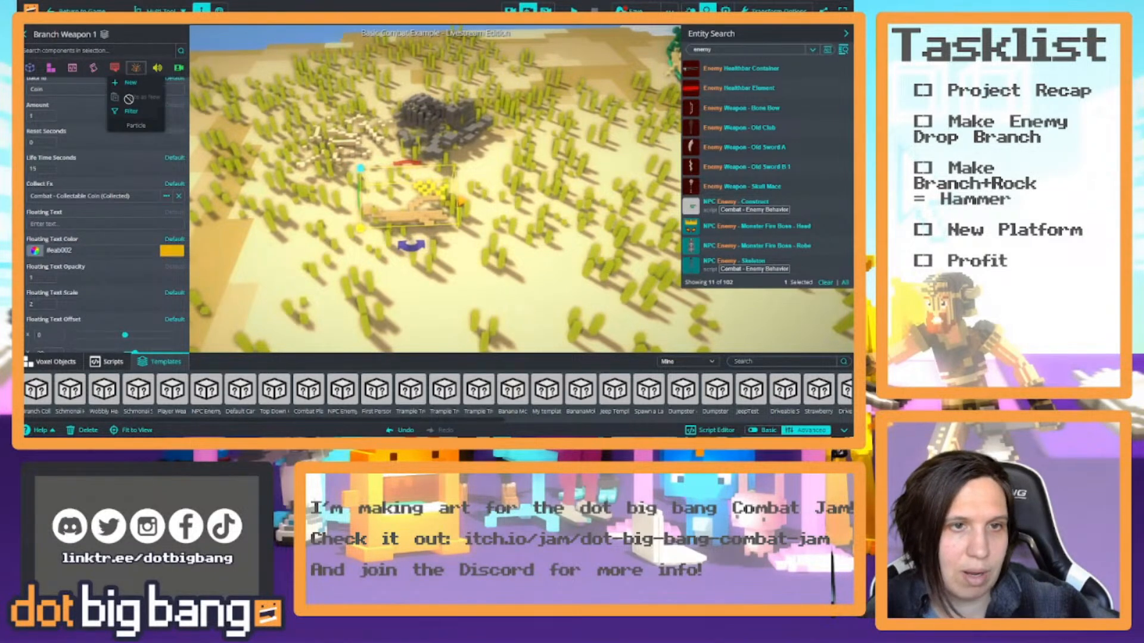
{"action": "left_click", "coordinate": [136, 125]}
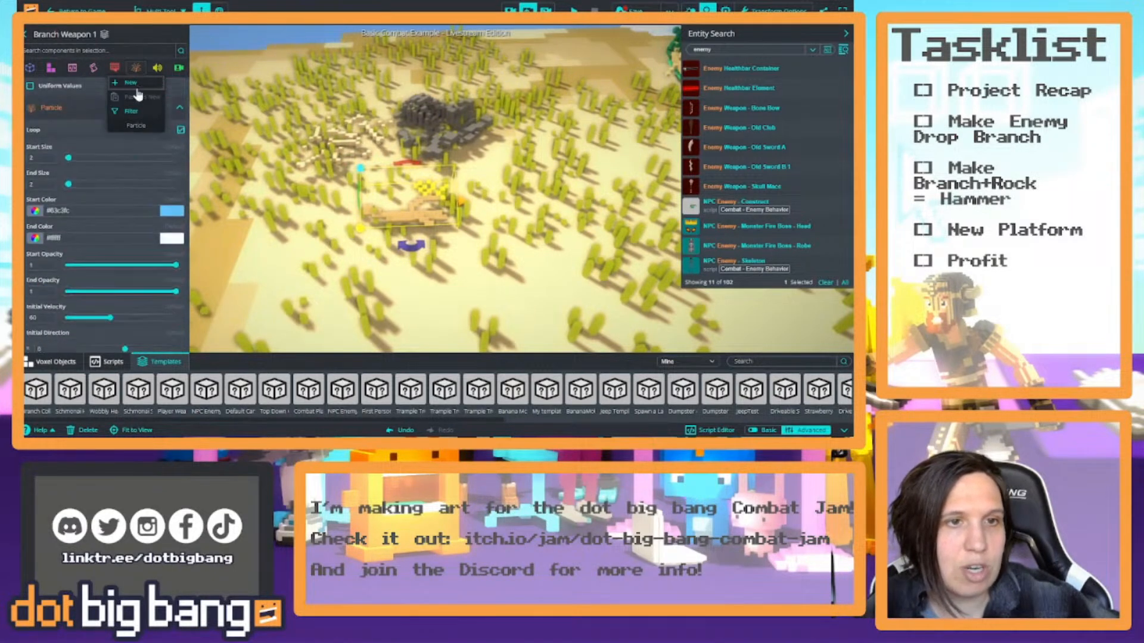
{"action": "scroll", "coordinate": [159, 206], "scroll_direction": "up", "scroll_amount": 2}
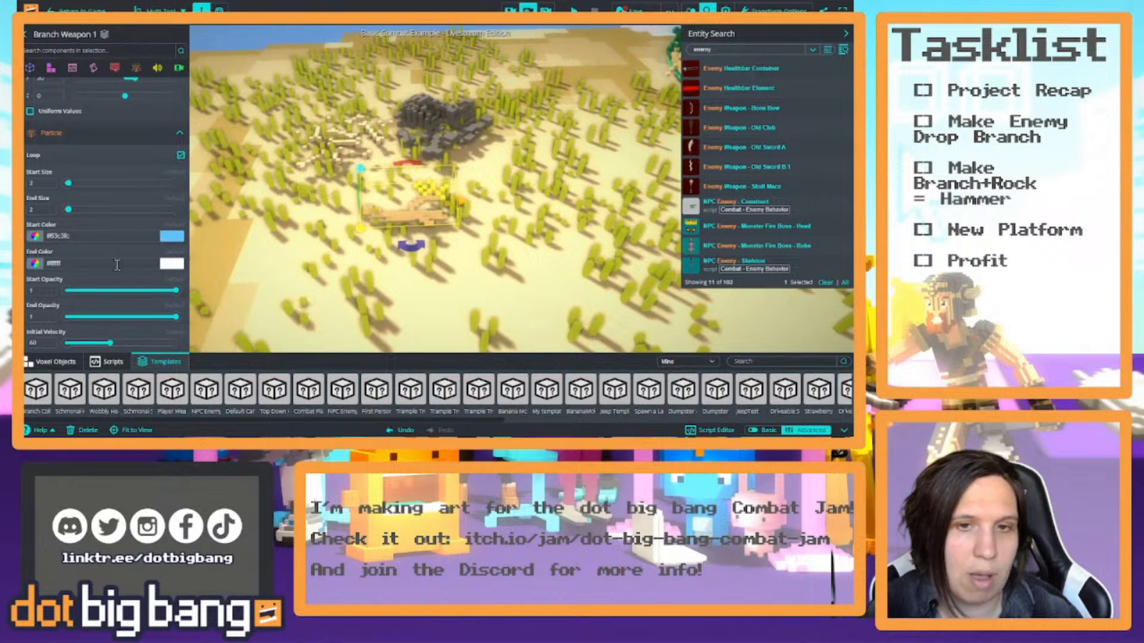
{"action": "scroll", "coordinate": [98, 236], "scroll_direction": "down", "scroll_amount": 1}
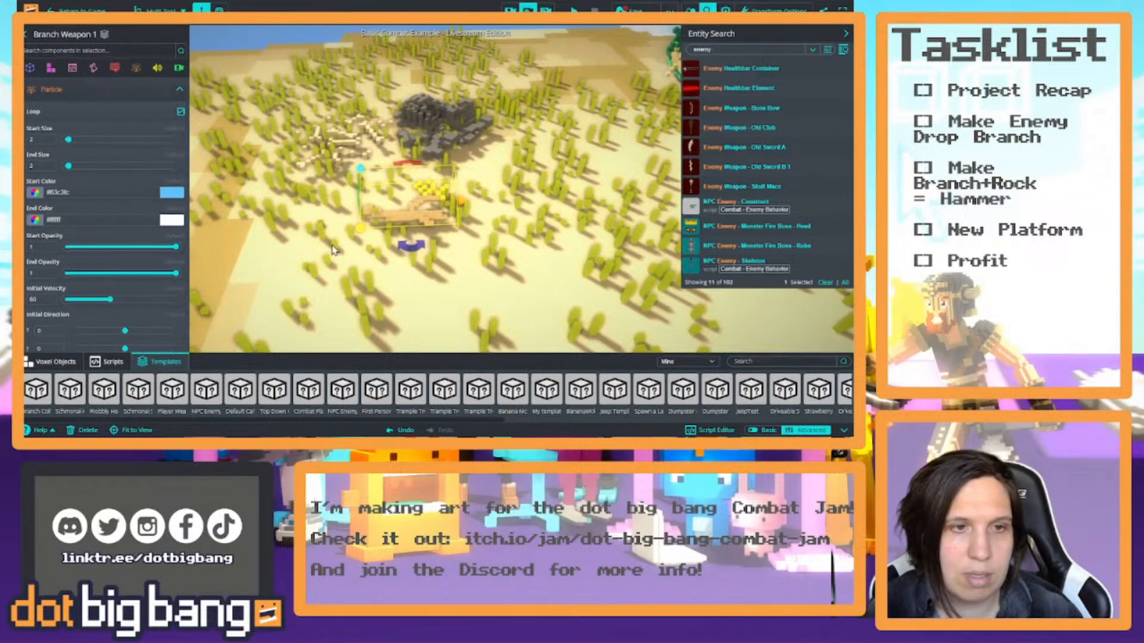
Run the game in the editor and bring the player and the Construct's island into view to test the branch.
{"action": "left_click", "coordinate": [574, 11]}
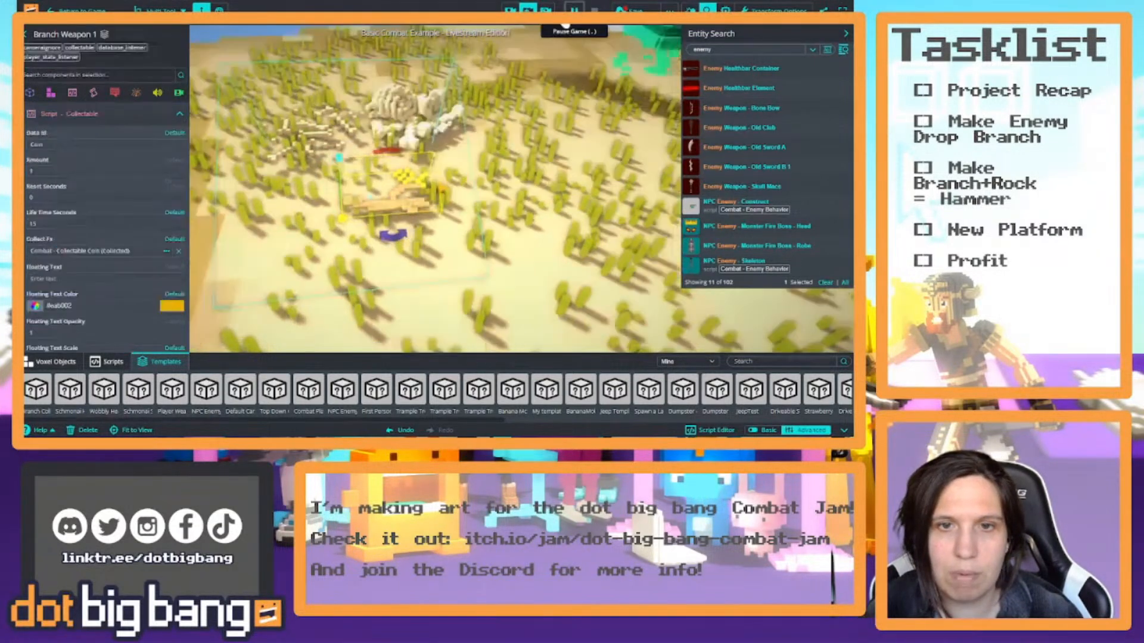
{"action": "right_click_drag", "start_coordinate": [514, 136], "coordinate": [561, 195]}
{"action": "key", "text": "d"}
{"action": "scroll", "coordinate": [56, 122], "scroll_direction": "up", "scroll_amount": 2}
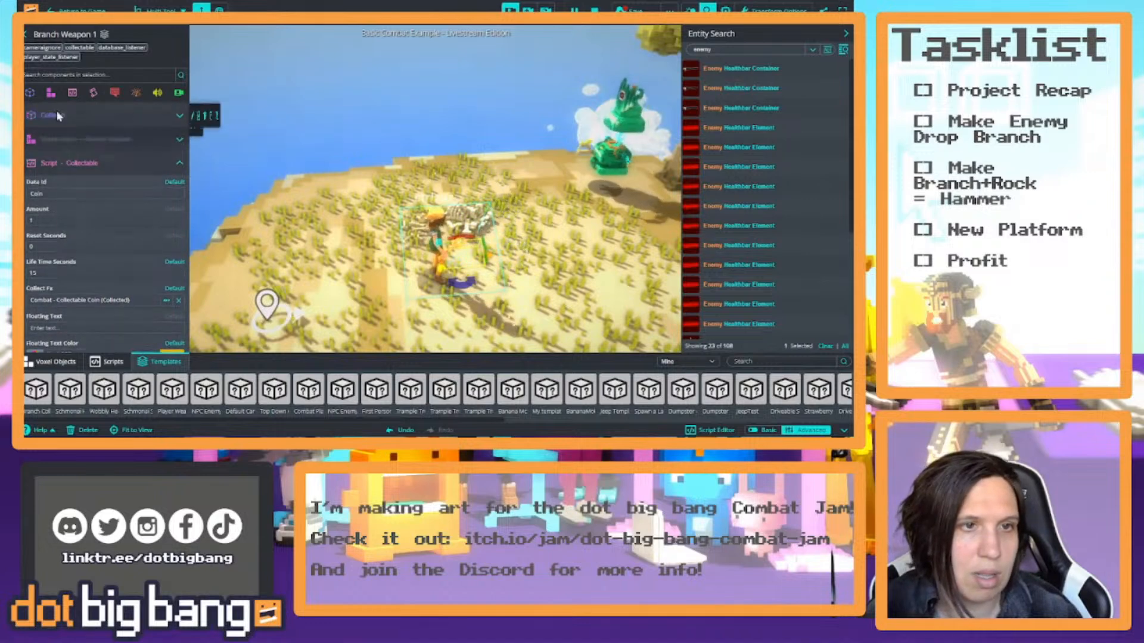
Examine the branch's component list and its Particle settings while the game is running.
{"action": "mouse_move", "coordinate": [52, 97]}
{"action": "mouse_move", "coordinate": [174, 142]}
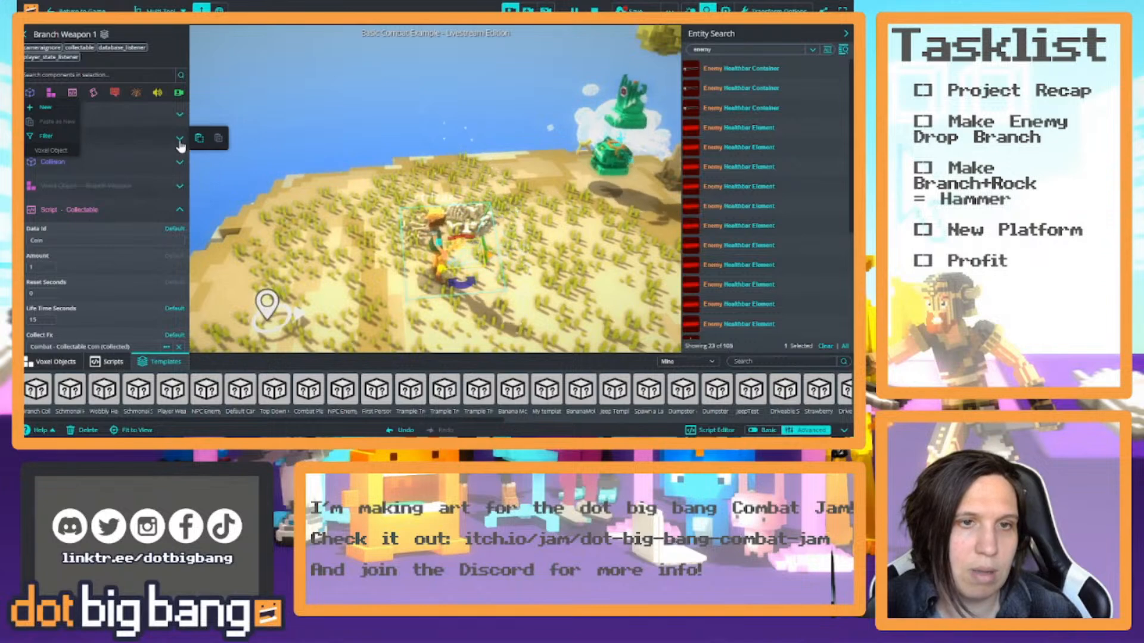
{"action": "left_click", "coordinate": [29, 95]}
{"action": "left_click", "coordinate": [29, 96]}
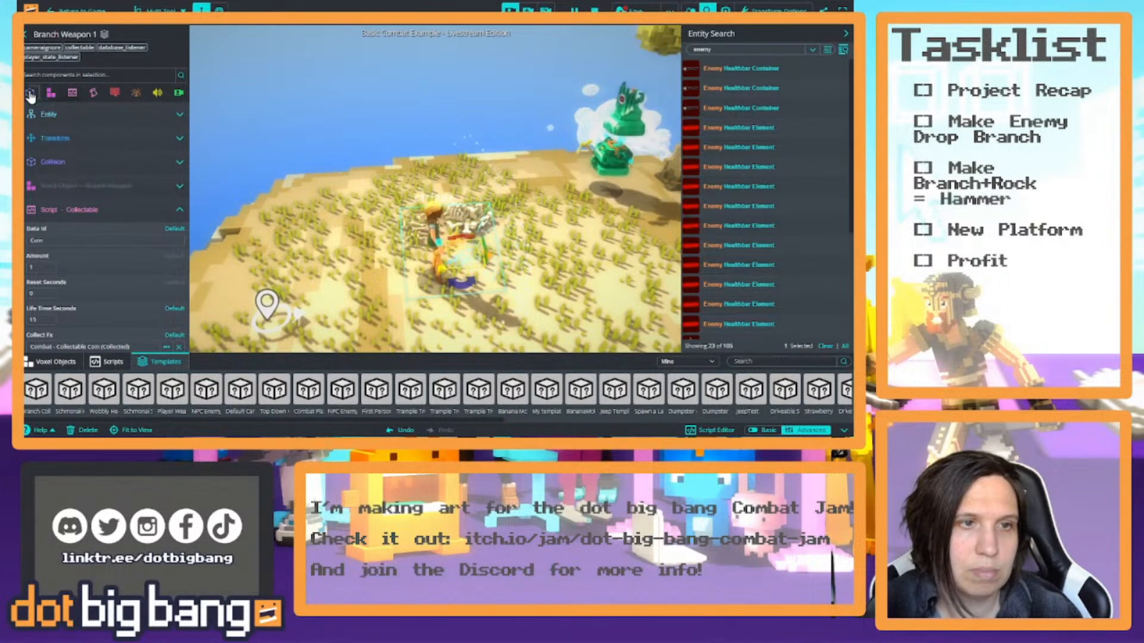
{"action": "left_click", "coordinate": [30, 95]}
{"action": "left_click", "coordinate": [28, 95]}
{"action": "left_click", "coordinate": [29, 96]}
{"action": "left_click", "coordinate": [28, 97]}
{"action": "scroll", "coordinate": [173, 188], "scroll_direction": "down", "scroll_amount": 1}
{"action": "scroll", "coordinate": [167, 197], "scroll_direction": "down", "scroll_amount": 5}
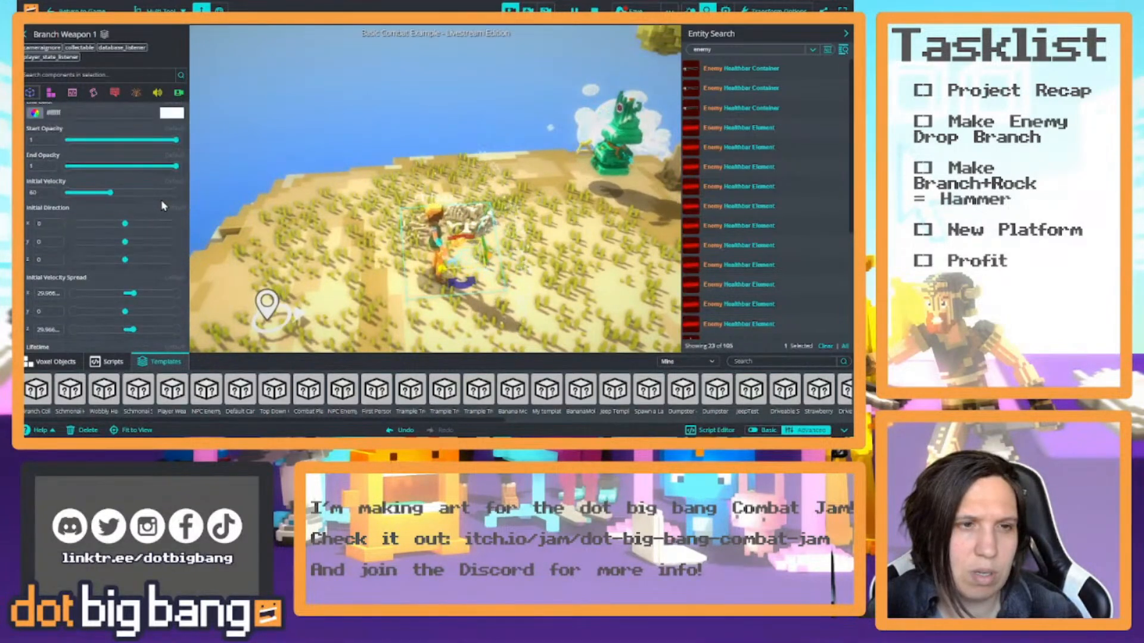
{"action": "scroll", "coordinate": [161, 205], "scroll_direction": "down", "scroll_amount": 6}
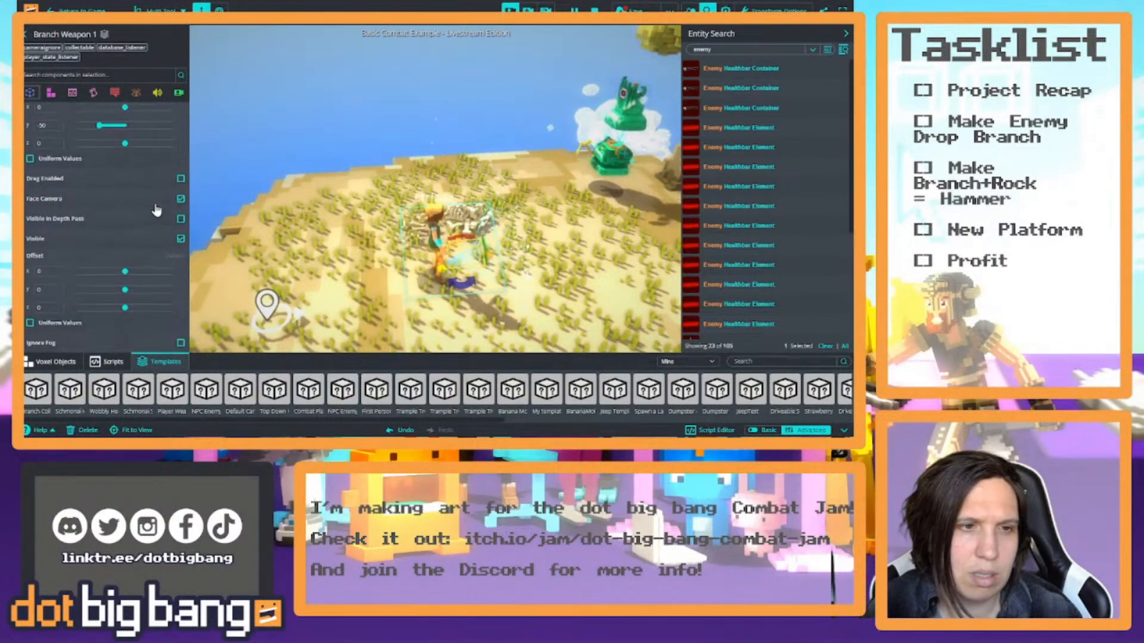
Set the Data Id of Branch Weapon 1's Collectable script to Branch.
{"action": "scroll", "coordinate": [161, 214], "scroll_direction": "up", "scroll_amount": 3}
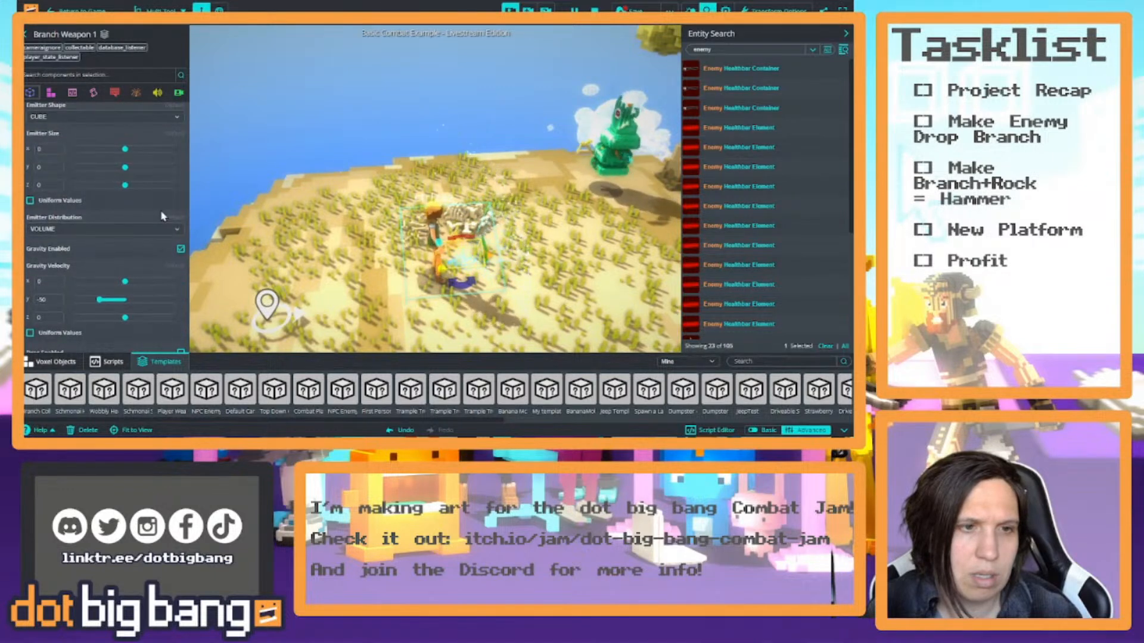
{"action": "scroll", "coordinate": [161, 216], "scroll_direction": "up", "scroll_amount": 2}
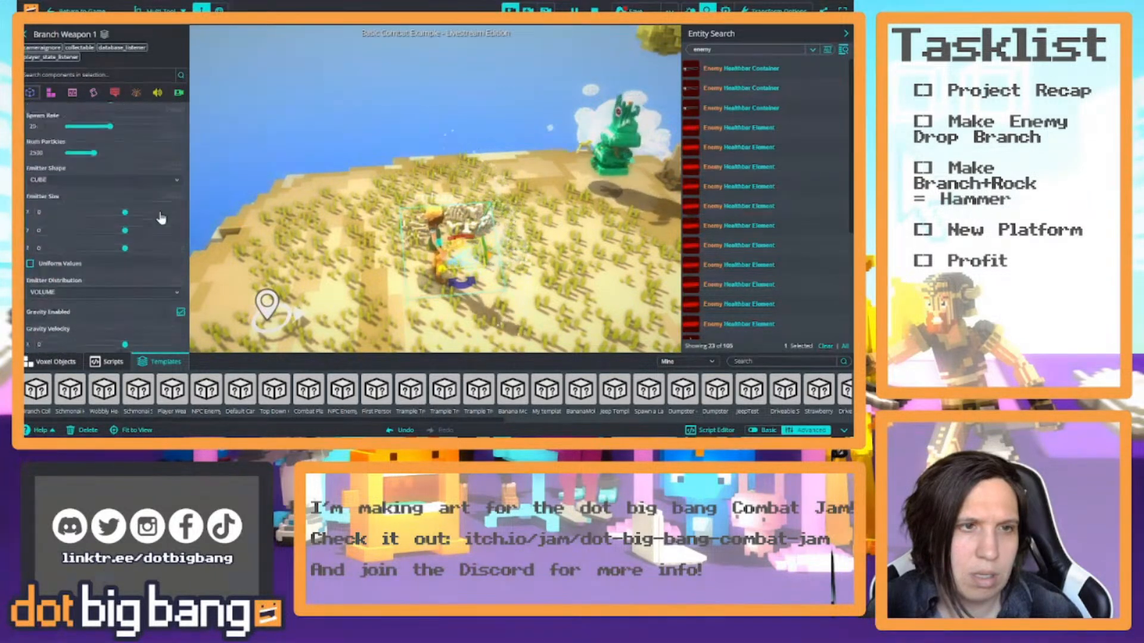
{"action": "scroll", "coordinate": [161, 217], "scroll_direction": "up", "scroll_amount": 3}
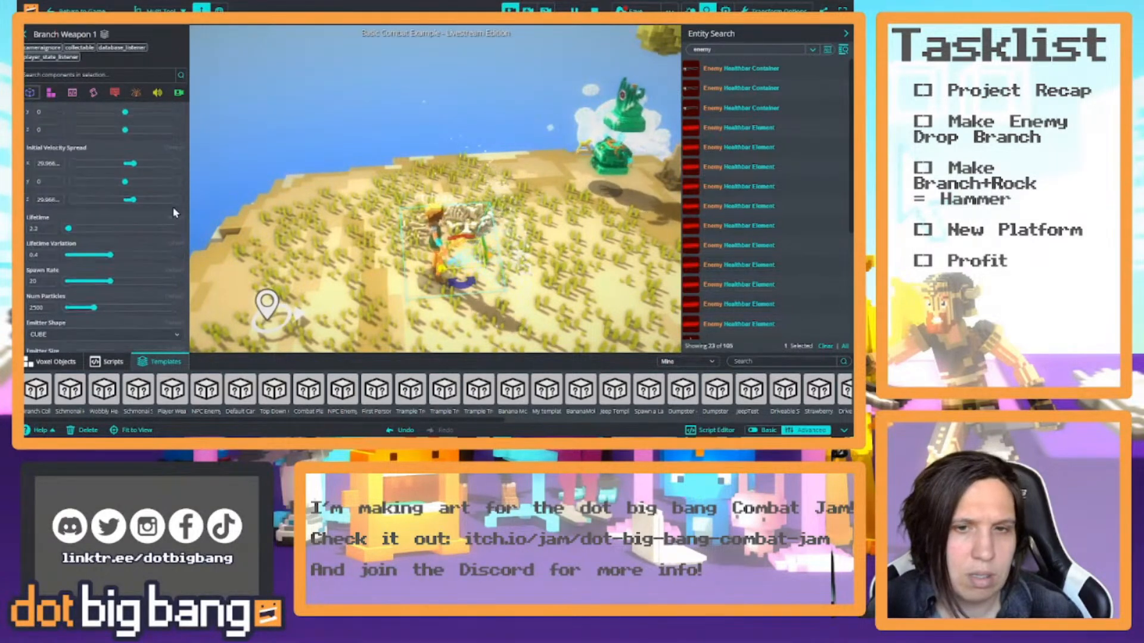
{"action": "scroll", "coordinate": [95, 104], "scroll_direction": "up", "scroll_amount": 3}
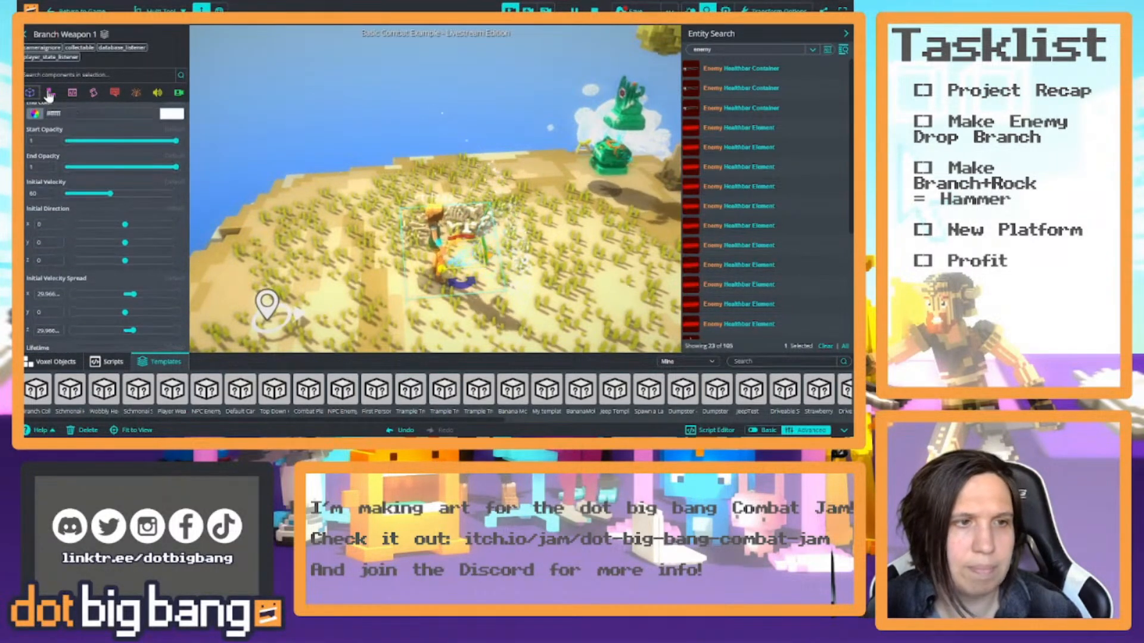
{"action": "left_click", "coordinate": [51, 93]}
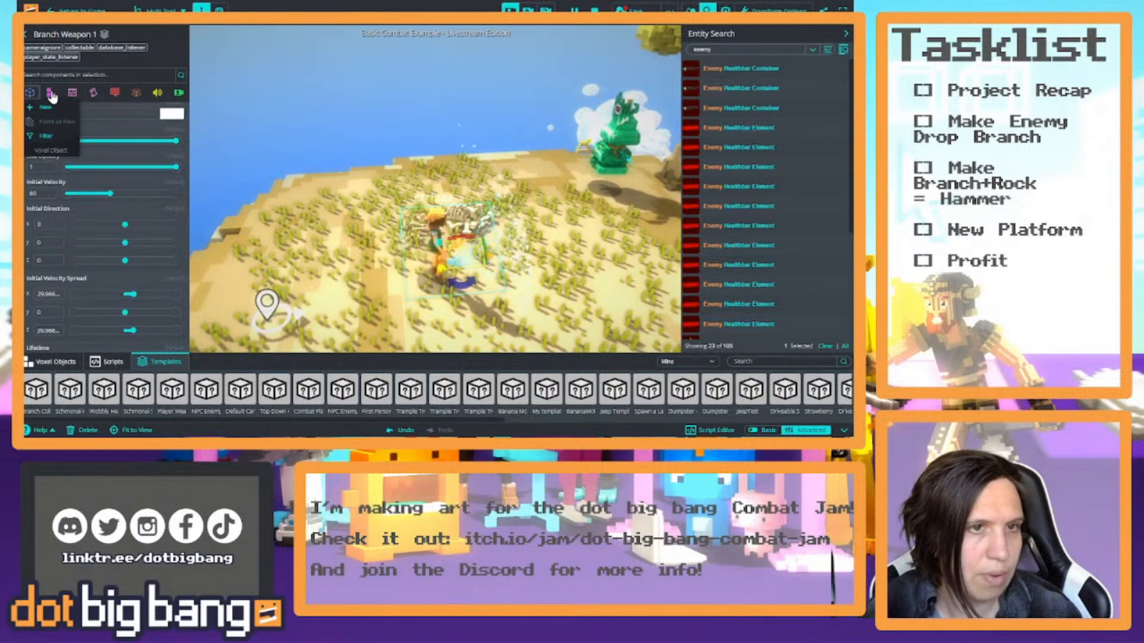
{"action": "mouse_move", "coordinate": [28, 97]}
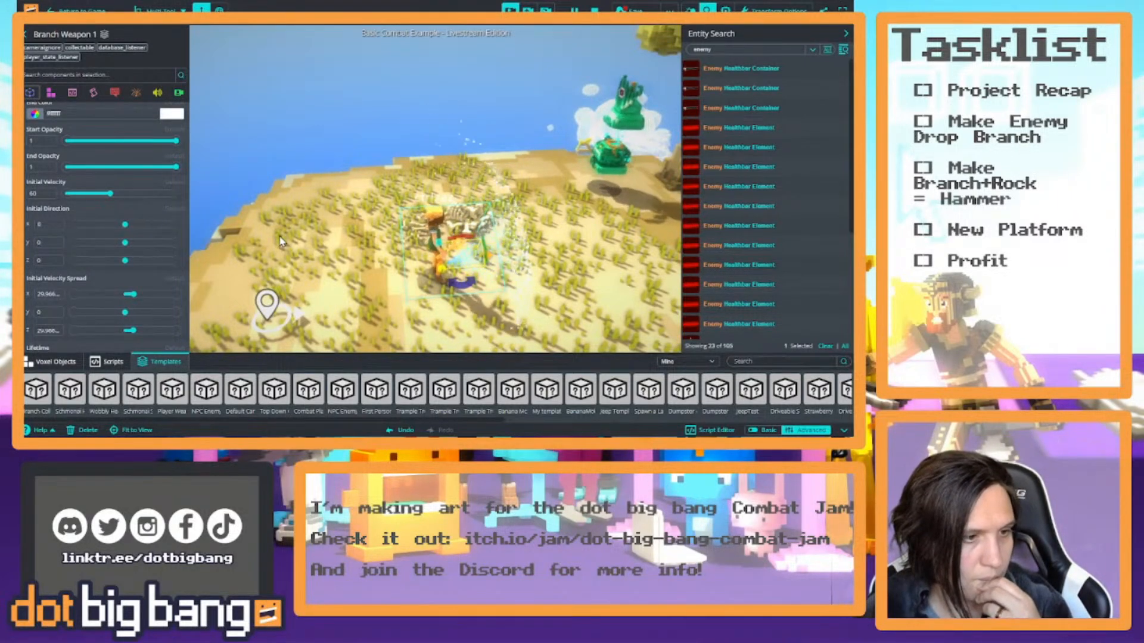
{"action": "scroll", "coordinate": [116, 199], "scroll_direction": "up", "scroll_amount": 10}
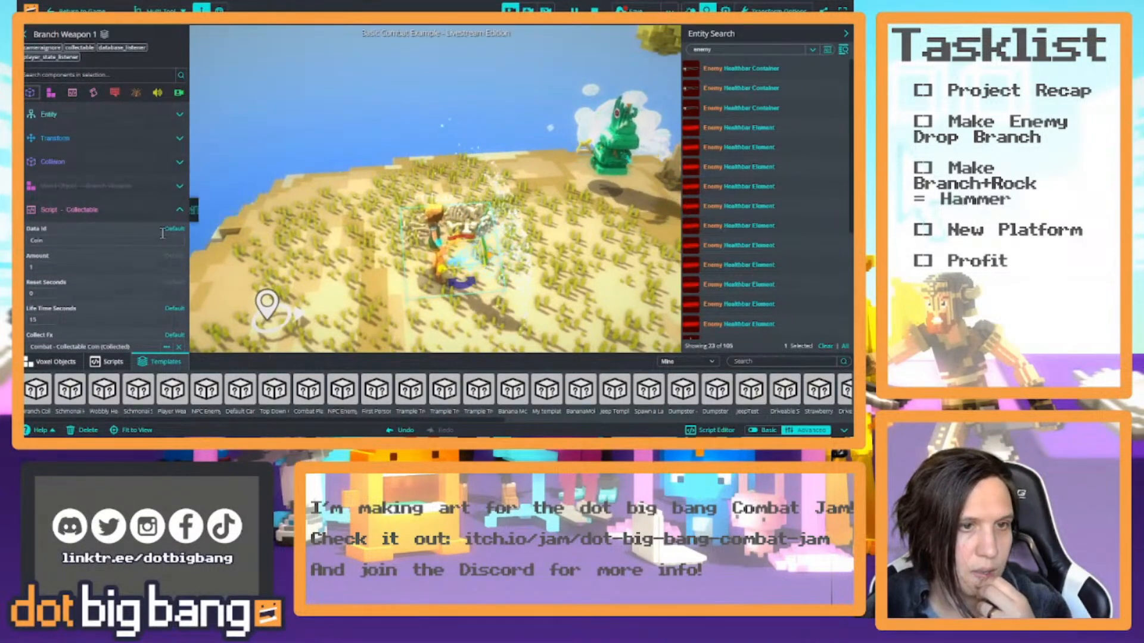
{"action": "scroll", "coordinate": [89, 207], "scroll_direction": "down", "scroll_amount": 3}
{"action": "double_click", "coordinate": [65, 153]}
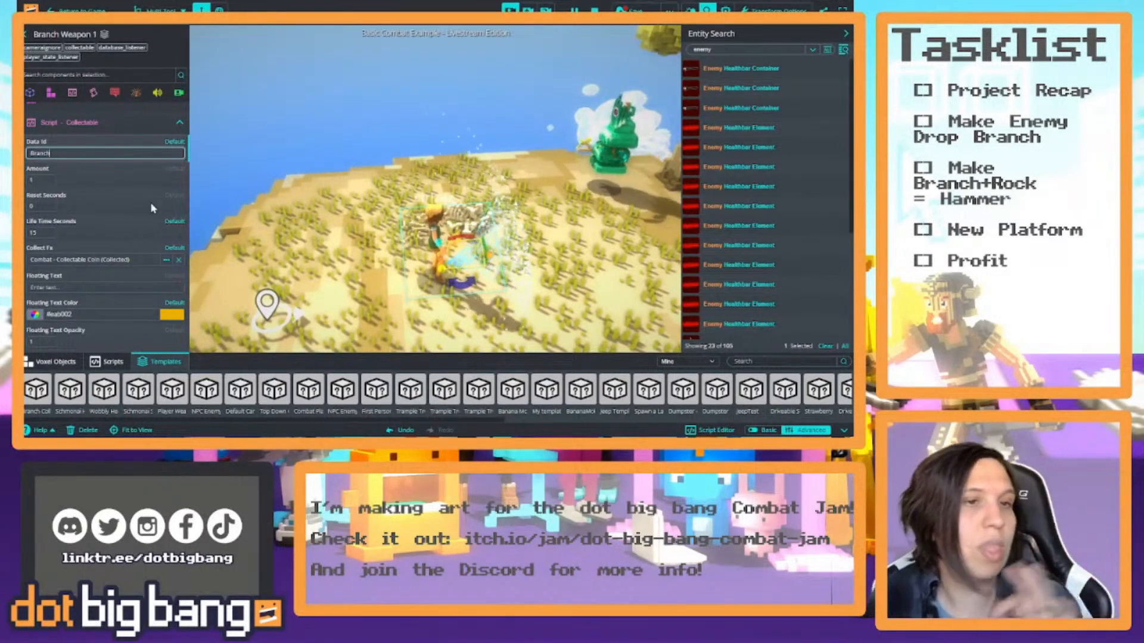
Collapse the Collectable script's settings and reset Branch Weapon 1's local rotation to its default.
{"action": "scroll", "coordinate": [155, 194], "scroll_direction": "up", "scroll_amount": 3}
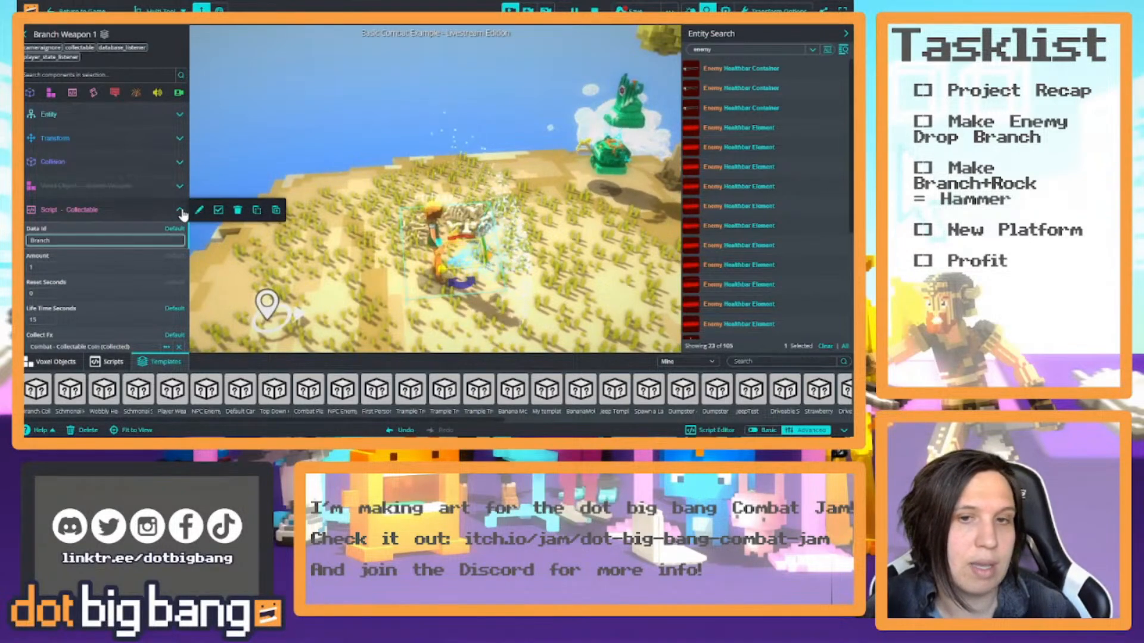
{"action": "scroll", "coordinate": [134, 256], "scroll_direction": "down", "scroll_amount": 10}
{"action": "scroll", "coordinate": [132, 274], "scroll_direction": "down", "scroll_amount": 5}
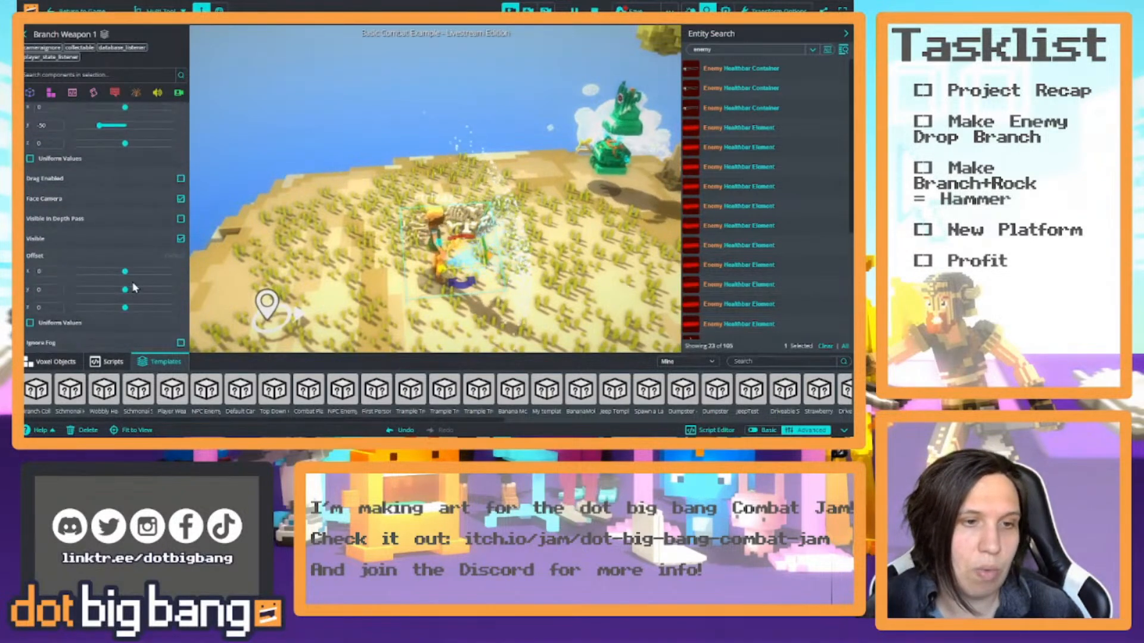
{"action": "scroll", "coordinate": [134, 299], "scroll_direction": "up", "scroll_amount": 10}
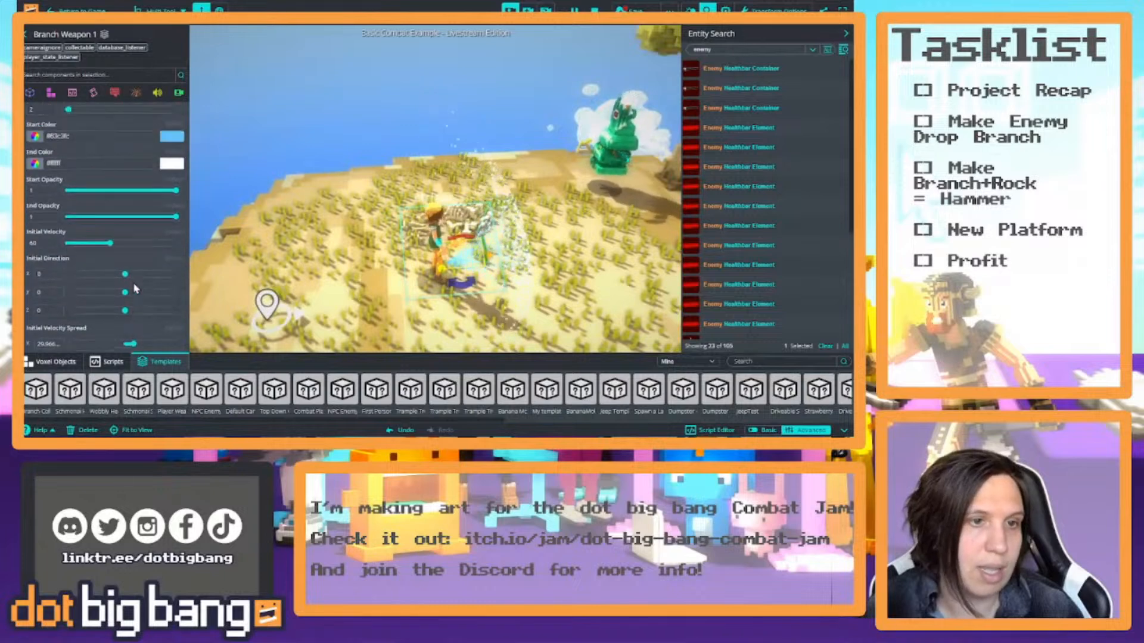
{"action": "scroll", "coordinate": [134, 289], "scroll_direction": "down", "scroll_amount": 3}
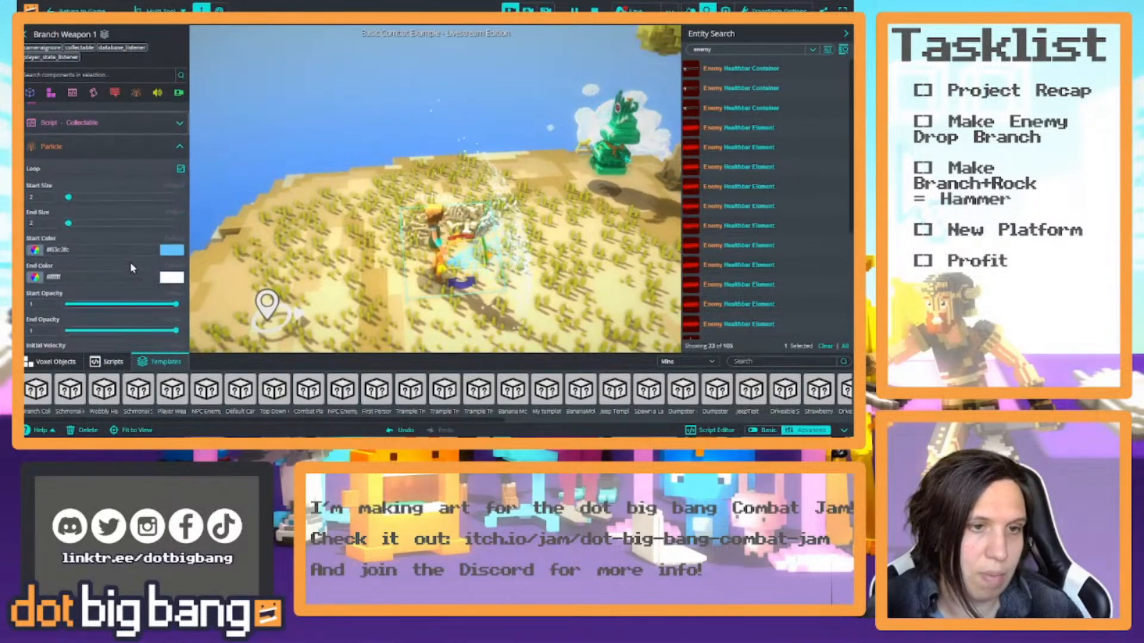
{"action": "scroll", "coordinate": [103, 300], "scroll_direction": "down", "scroll_amount": 2}
{"action": "scroll", "coordinate": [115, 249], "scroll_direction": "up", "scroll_amount": 7}
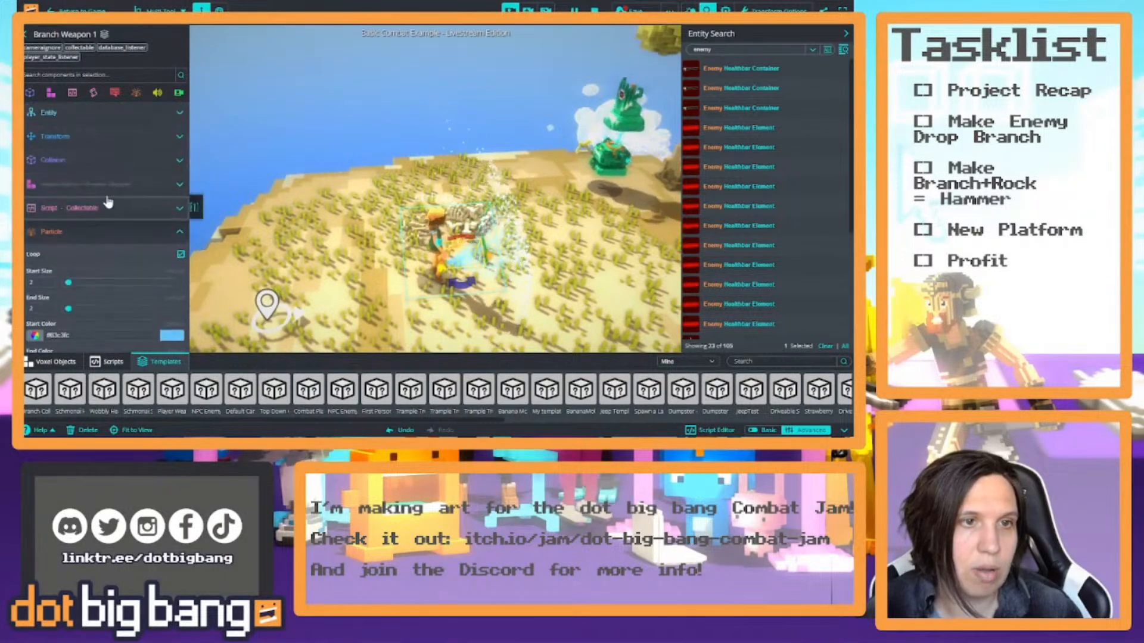
{"action": "left_click", "coordinate": [119, 138]}
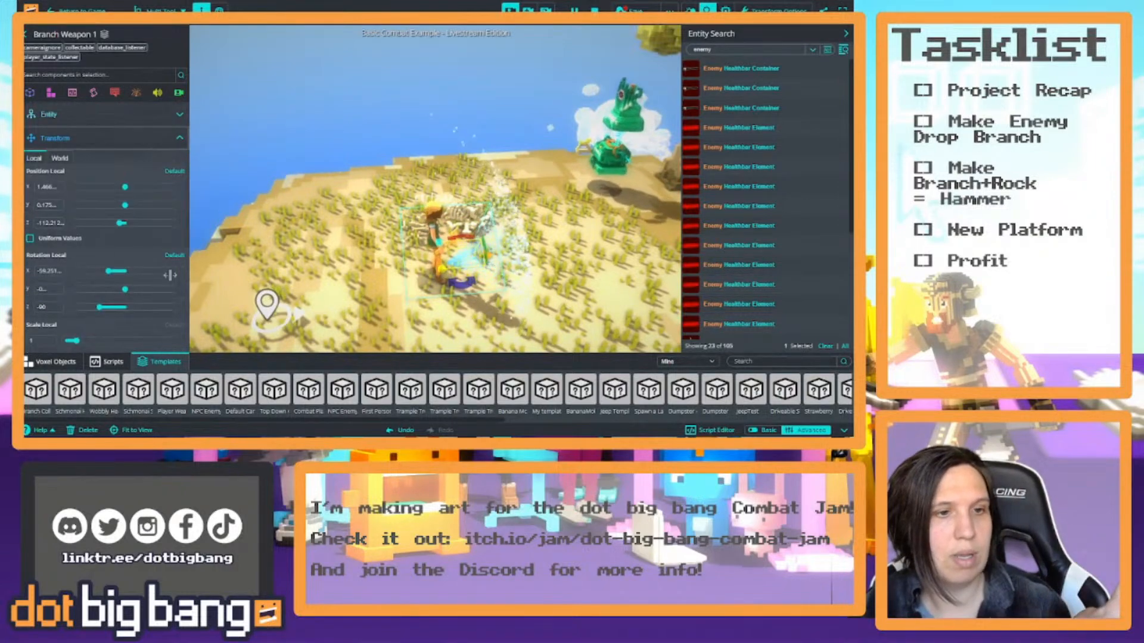
{"action": "left_click", "coordinate": [183, 255]}
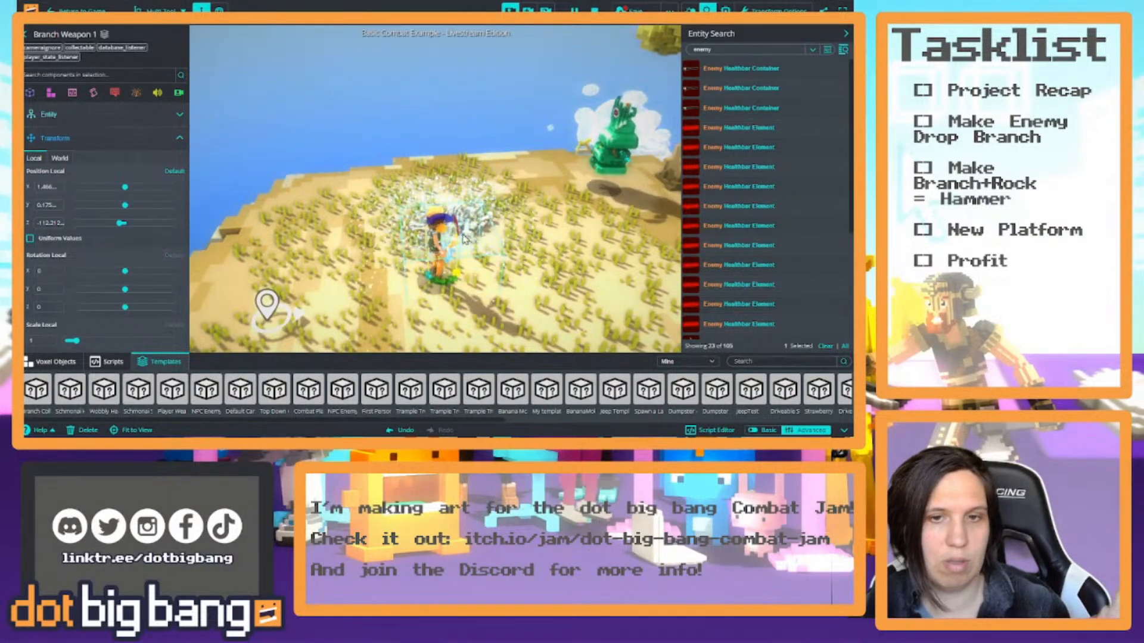
{"action": "left_click", "coordinate": [179, 142]}
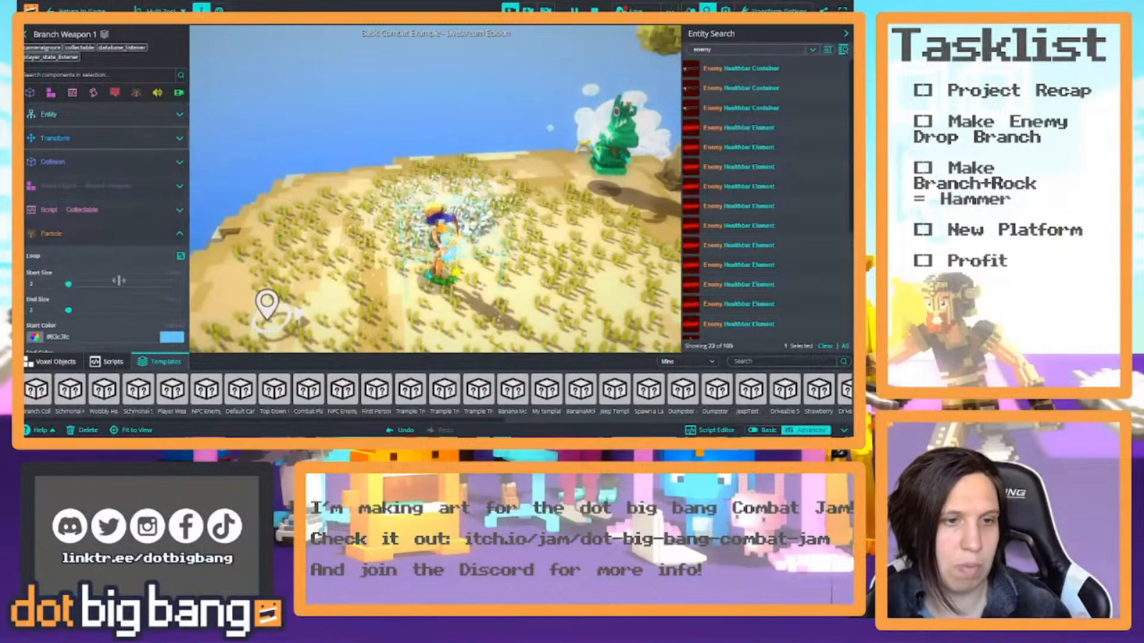
Disable gravity for Branch Weapon 1's particle effect.
{"action": "scroll", "coordinate": [130, 250], "scroll_direction": "down", "scroll_amount": 5}
{"action": "scroll", "coordinate": [130, 249], "scroll_direction": "down", "scroll_amount": 5}
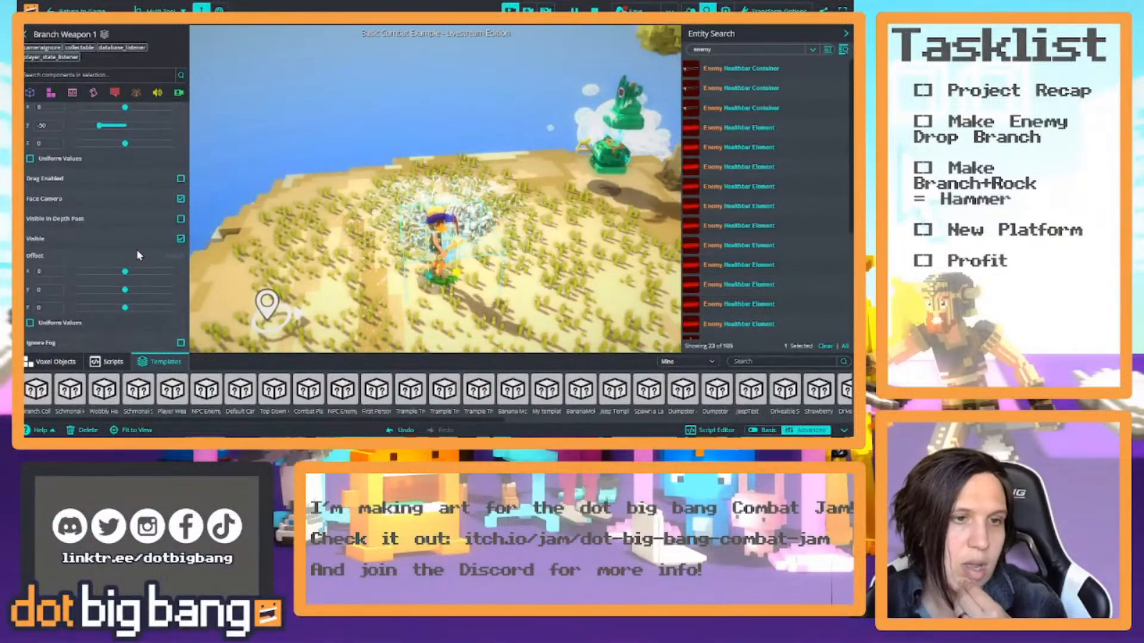
{"action": "scroll", "coordinate": [131, 255], "scroll_direction": "up", "scroll_amount": 3}
{"action": "scroll", "coordinate": [128, 255], "scroll_direction": "down", "scroll_amount": 5}
{"action": "scroll", "coordinate": [118, 271], "scroll_direction": "up", "scroll_amount": 6}
{"action": "scroll", "coordinate": [96, 284], "scroll_direction": "up", "scroll_amount": 1}
{"action": "scroll", "coordinate": [64, 285], "scroll_direction": "down", "scroll_amount": 6}
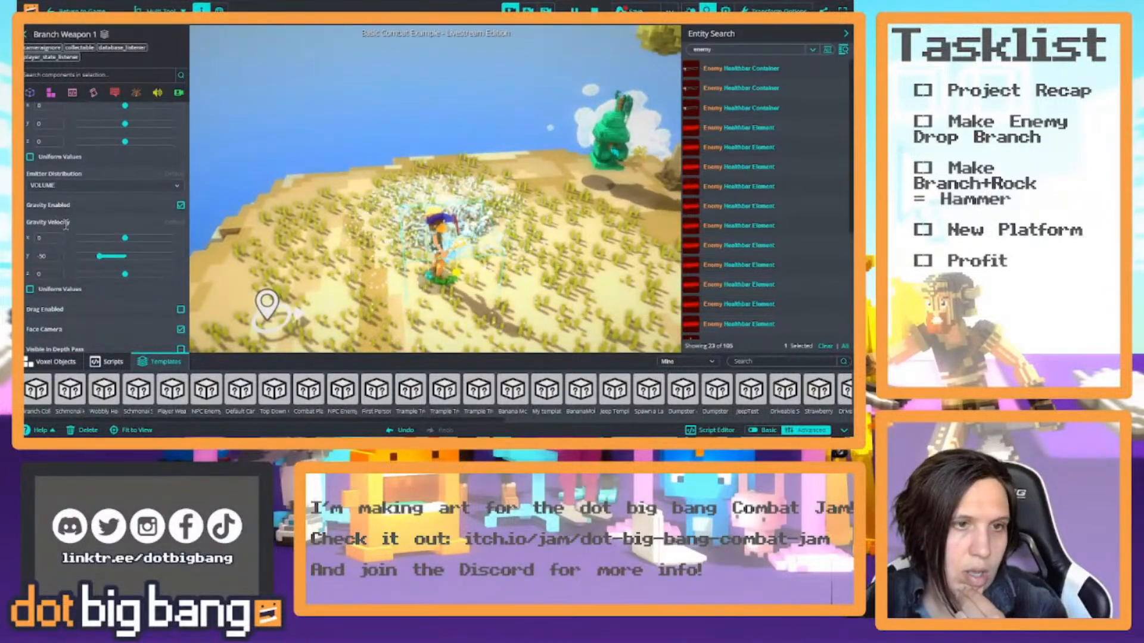
{"action": "left_click", "coordinate": [181, 205]}
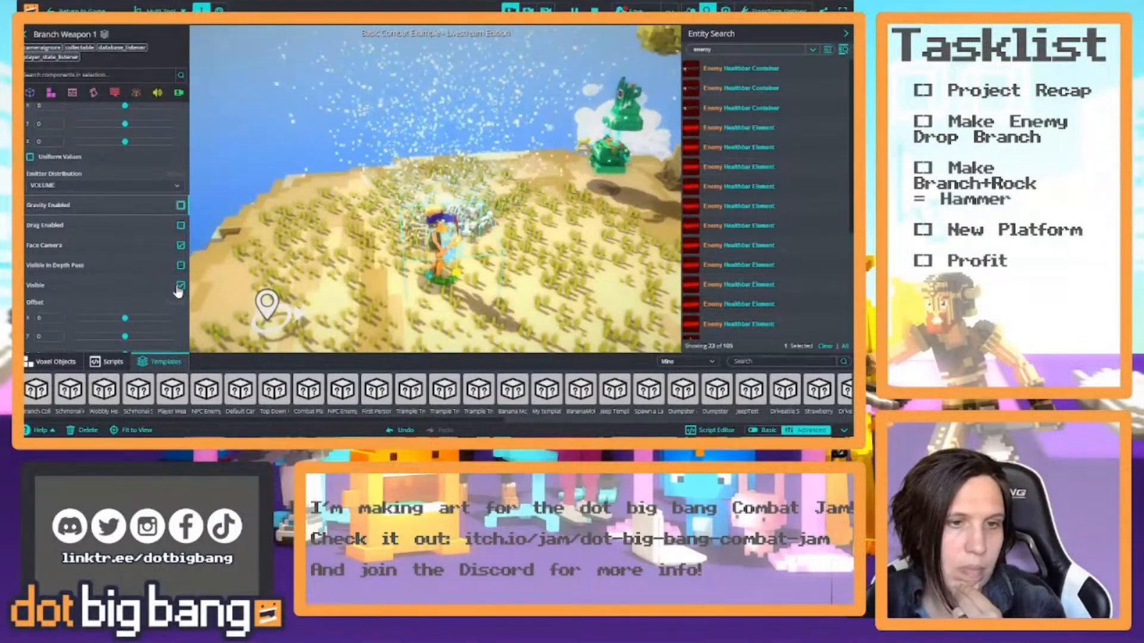
Reduce the particle effect's Num Particles to about 132.
{"action": "scroll", "coordinate": [156, 261], "scroll_direction": "up", "scroll_amount": 5}
{"action": "scroll", "coordinate": [98, 246], "scroll_direction": "up", "scroll_amount": 6}
{"action": "scroll", "coordinate": [98, 246], "scroll_direction": "down", "scroll_amount": 6}
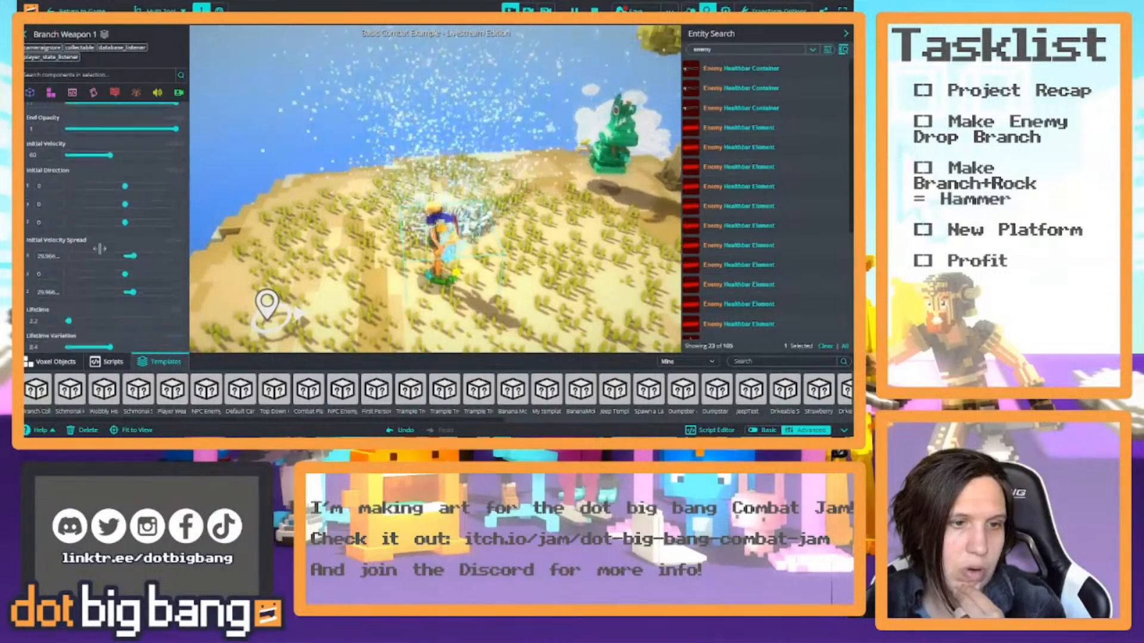
{"action": "left_click_drag", "start_coordinate": [92, 264], "coordinate": [70, 263]}
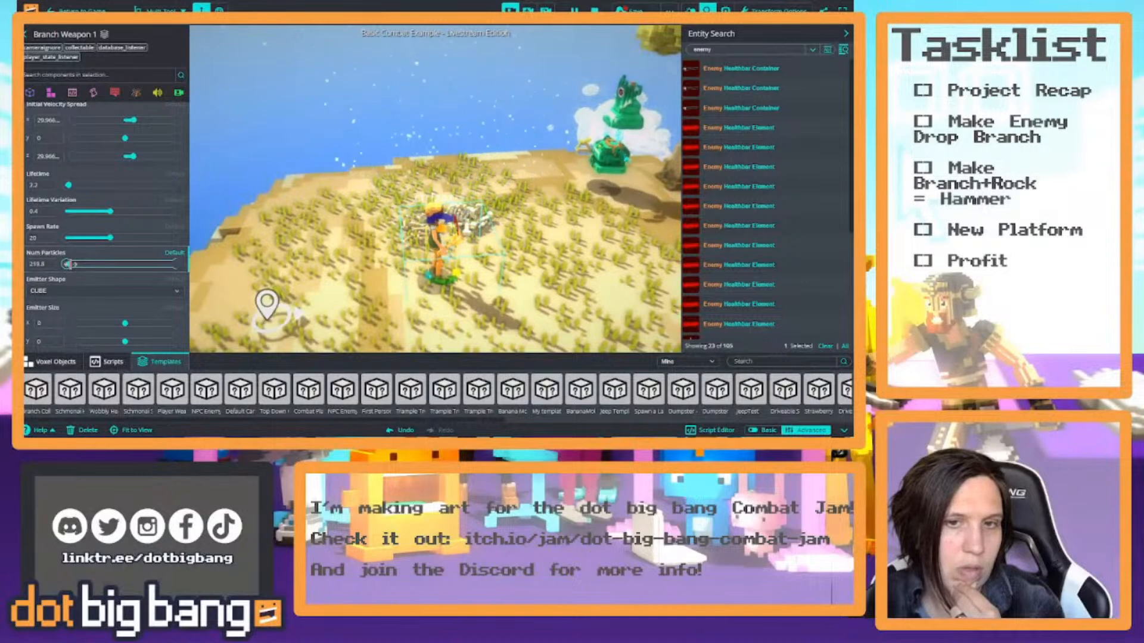
Try an Initial Velocity Spread of X 5 and Y 4 for the particles, and restore the spread's default.
{"action": "scroll", "coordinate": [112, 255], "scroll_direction": "up", "scroll_amount": 3}
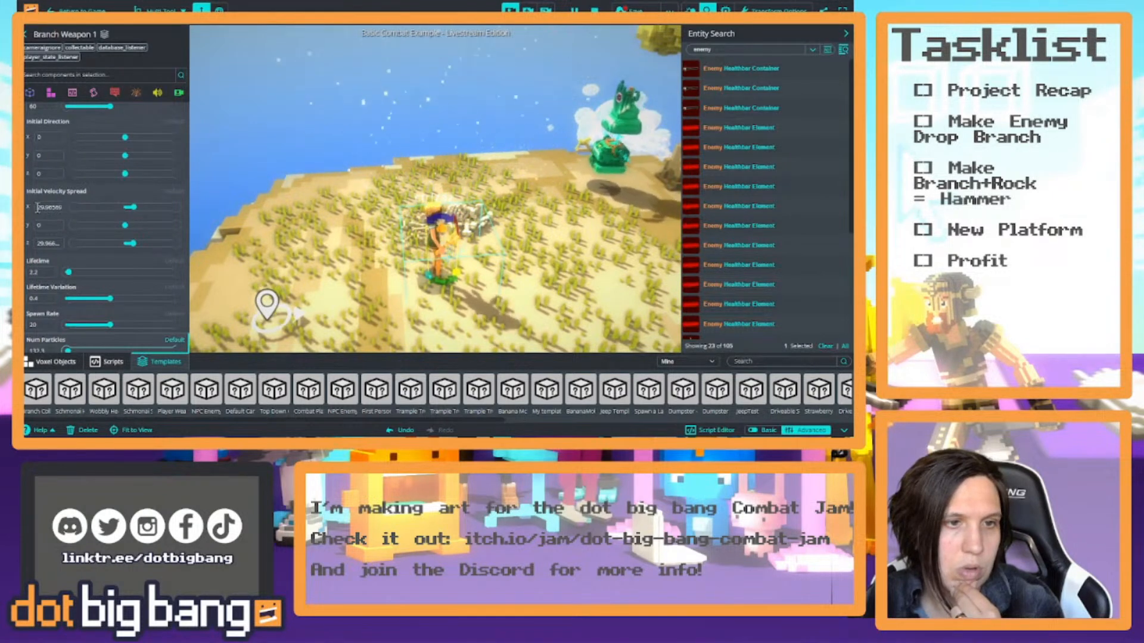
{"action": "left_click_drag", "start_coordinate": [129, 207], "coordinate": [125, 224]}
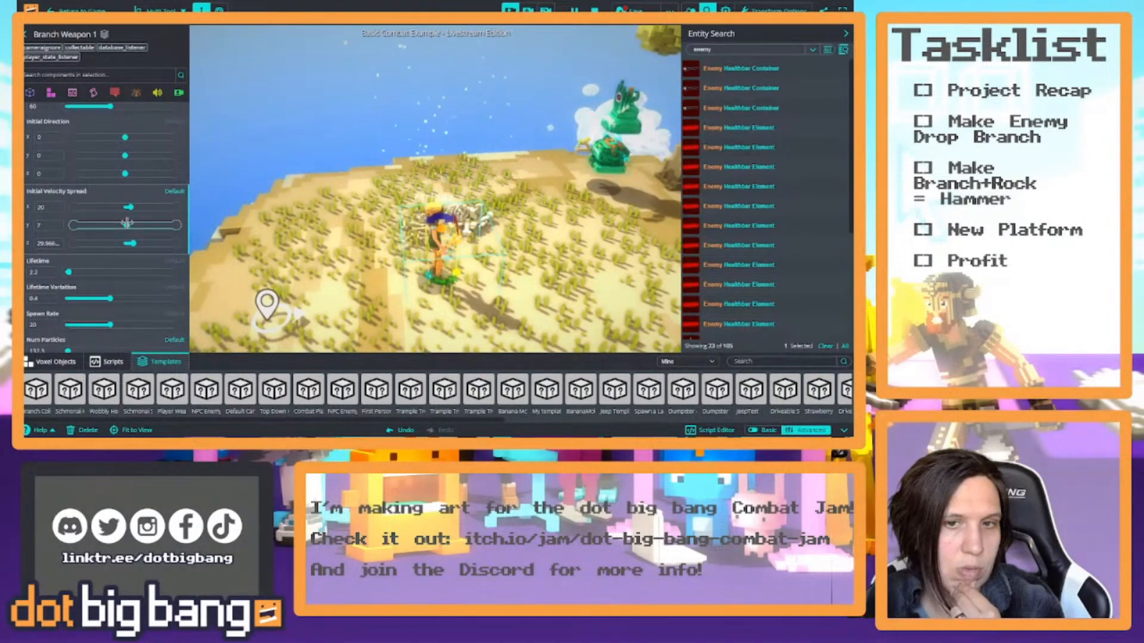
{"action": "mouse_move", "coordinate": [538, 276]}
{"action": "right_mouse_down"}
{"action": "mouse_move", "coordinate": [569, 328]}
{"action": "mouse_move", "coordinate": [520, 290]}
{"action": "right_mouse_up"}
{"action": "scroll", "coordinate": [122, 217], "scroll_direction": "up", "scroll_amount": 5}
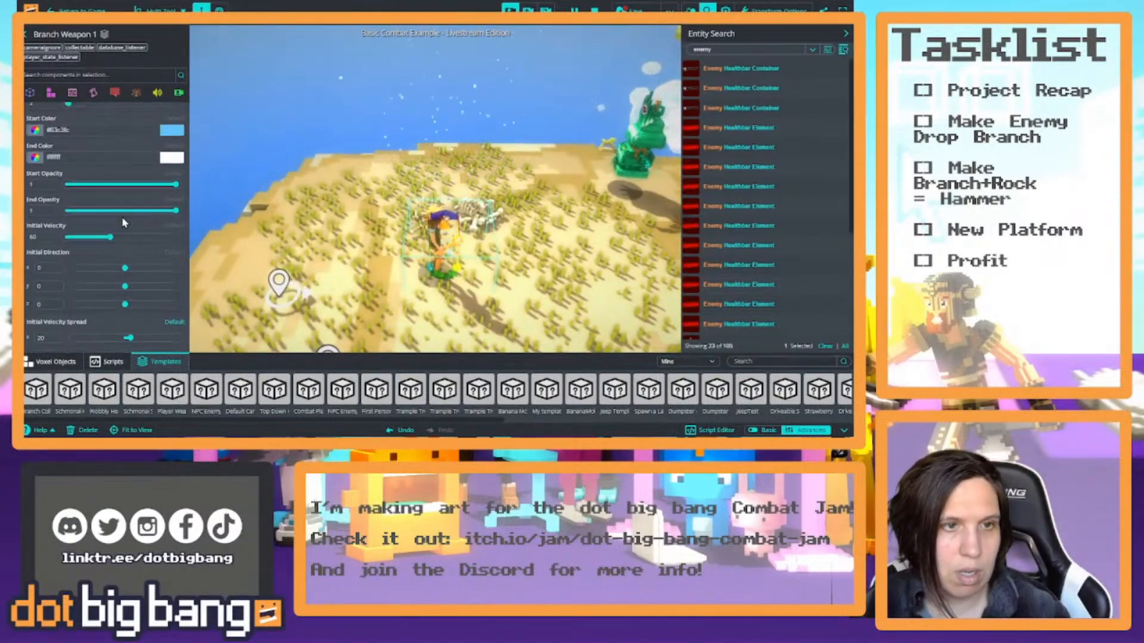
{"action": "scroll", "coordinate": [124, 226], "scroll_direction": "down", "scroll_amount": 5}
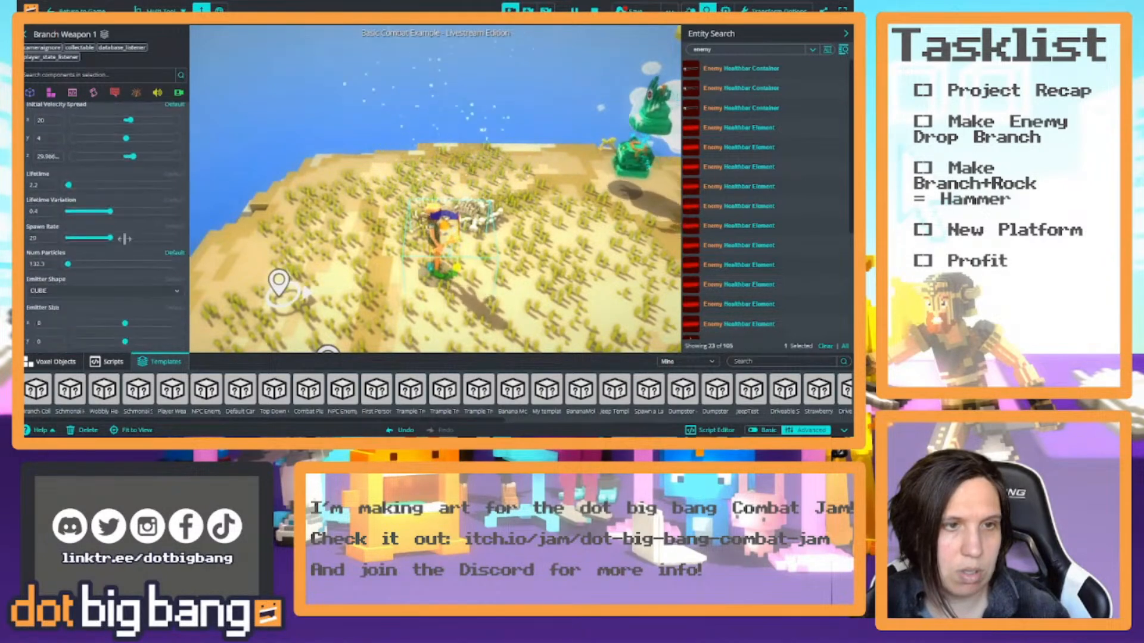
{"action": "scroll", "coordinate": [124, 238], "scroll_direction": "up", "scroll_amount": 3}
{"action": "left_click_drag", "start_coordinate": [130, 206], "coordinate": [127, 207]}
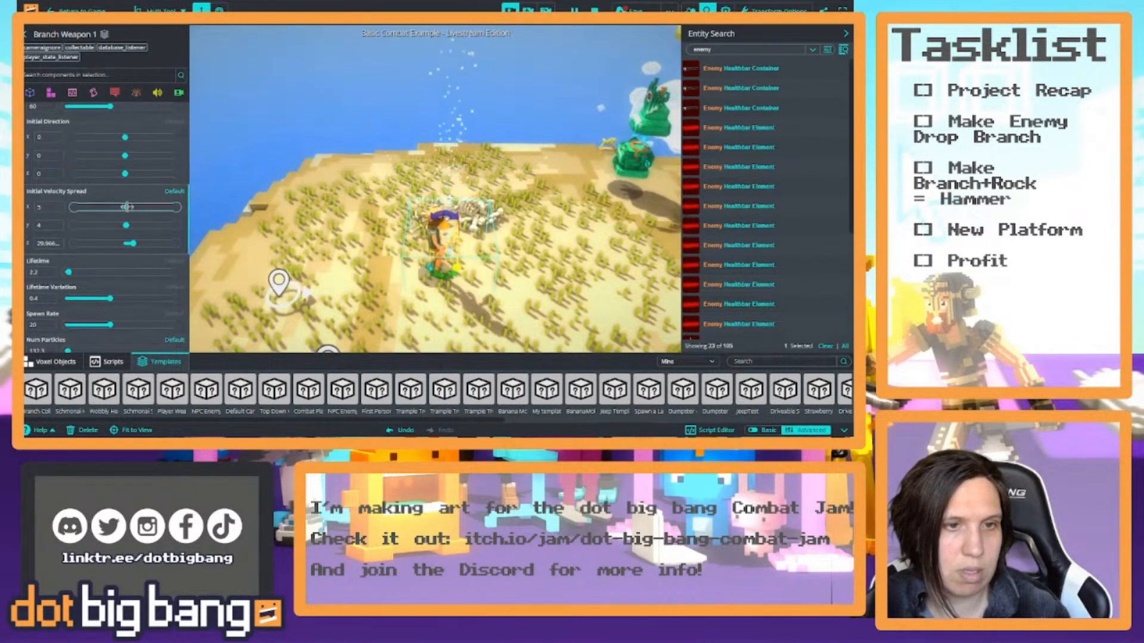
{"action": "left_click", "coordinate": [174, 191]}
Set the X and Z values of the particles' Initial Velocity Spread to 0.
{"action": "left_click", "coordinate": [50, 206]}
{"action": "double_click", "coordinate": [51, 206]}
{"action": "type", "text": "0"}
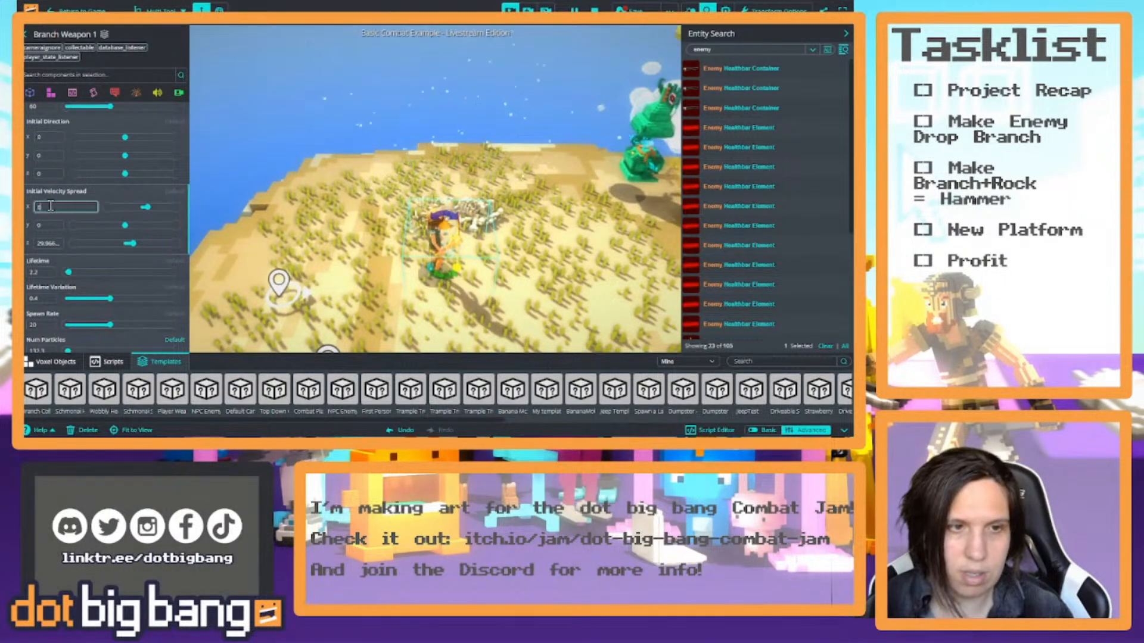
{"action": "left_click", "coordinate": [47, 240]}
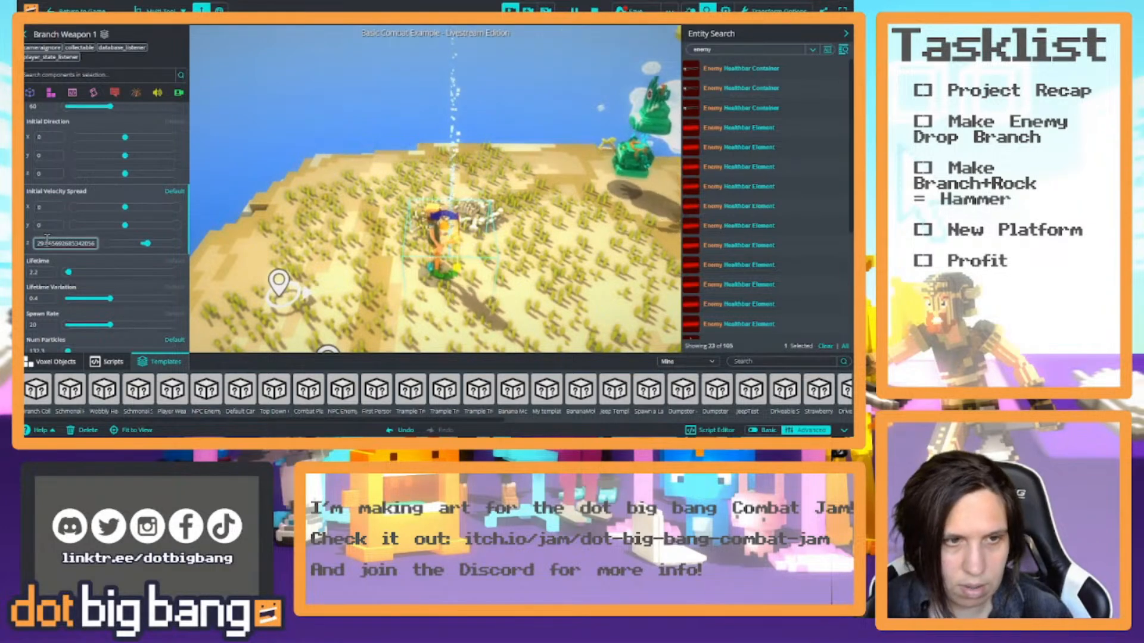
{"action": "double_click", "coordinate": [59, 242]}
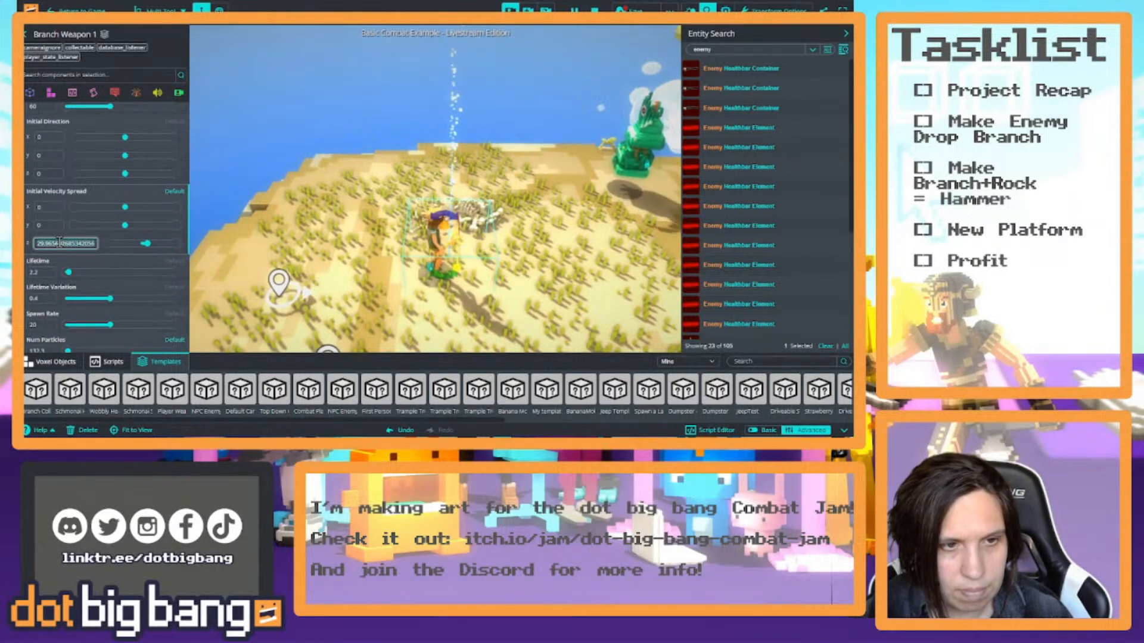
{"action": "type", "text": "0"}
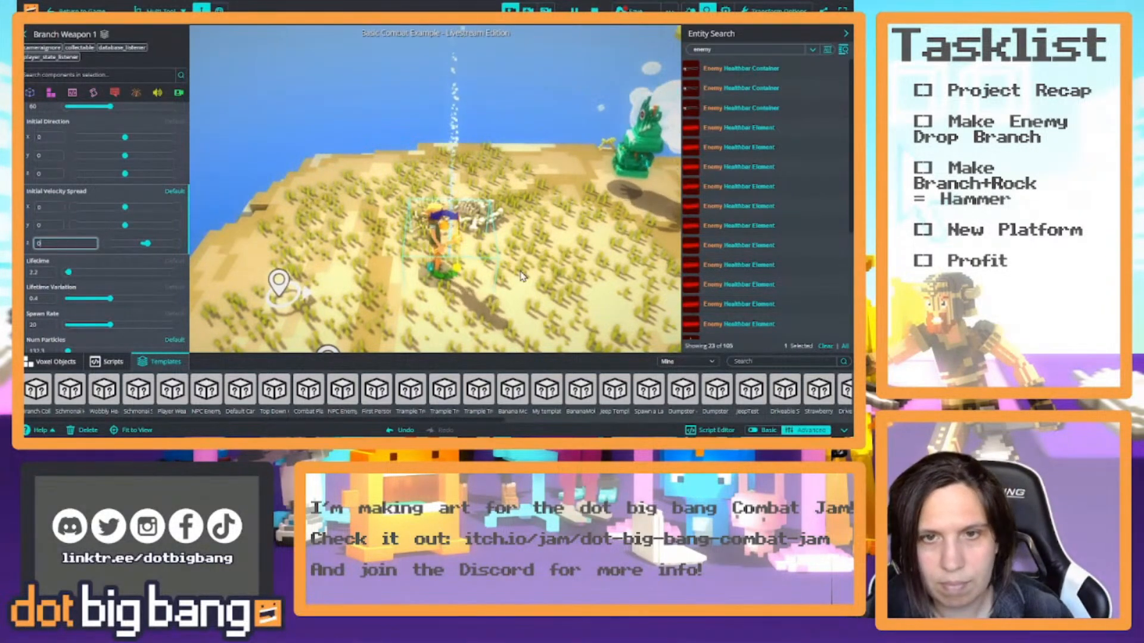
Set the particles' Lifetime to about 3.7 and Num Particles to about 263.
{"action": "scroll", "coordinate": [89, 278], "scroll_direction": "down", "scroll_amount": 3}
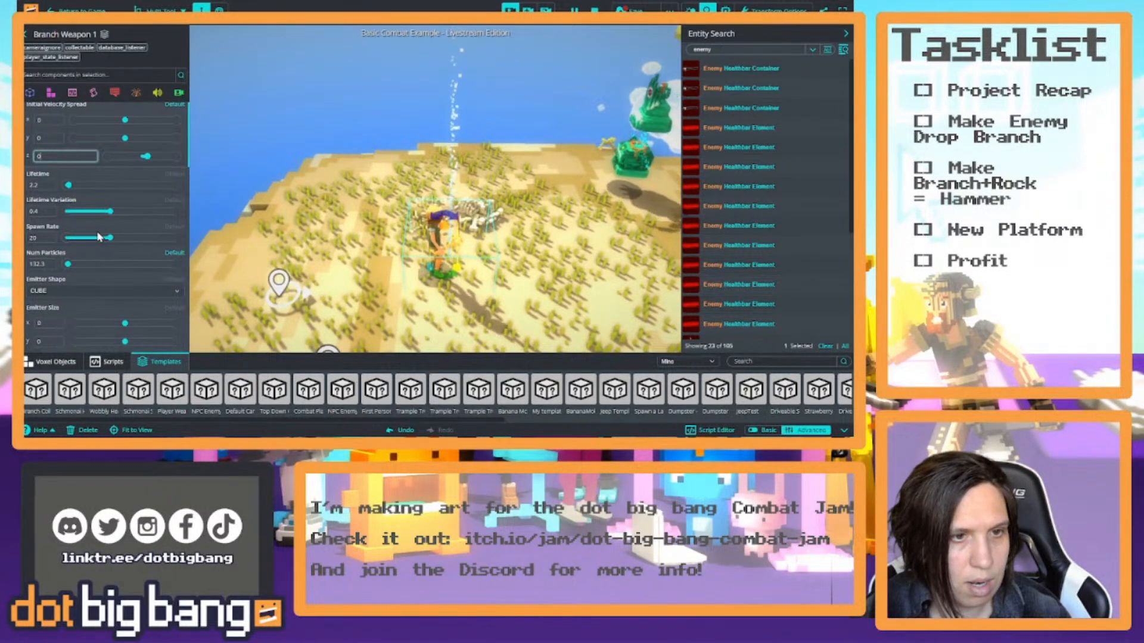
{"action": "left_click_drag", "start_coordinate": [69, 183], "coordinate": [67, 183]}
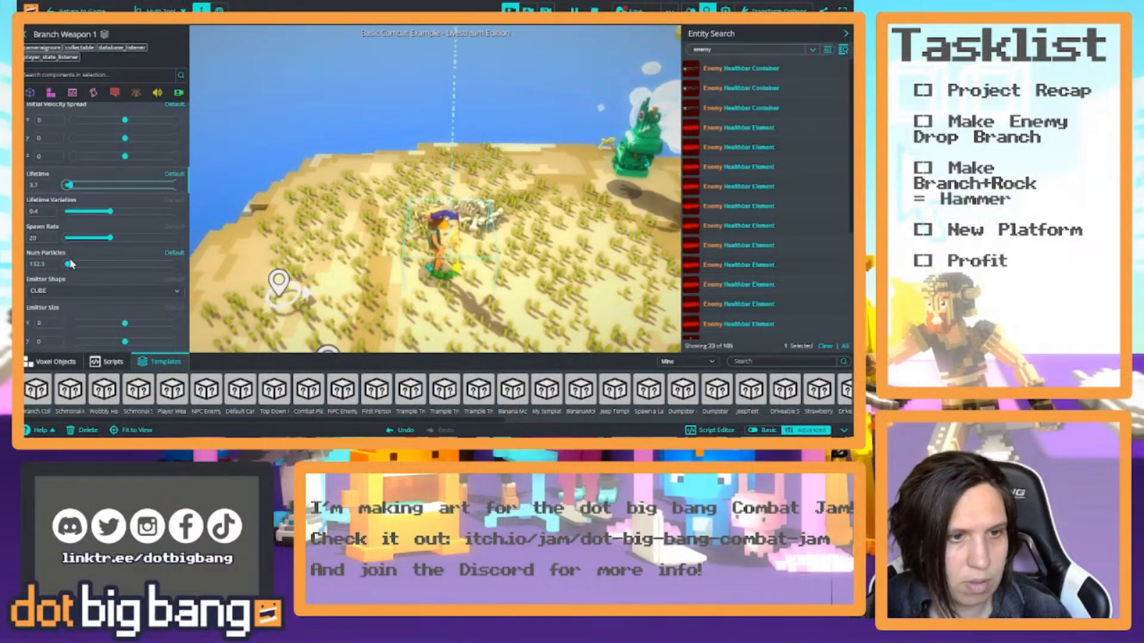
{"action": "left_click_drag", "start_coordinate": [69, 263], "coordinate": [66, 263]}
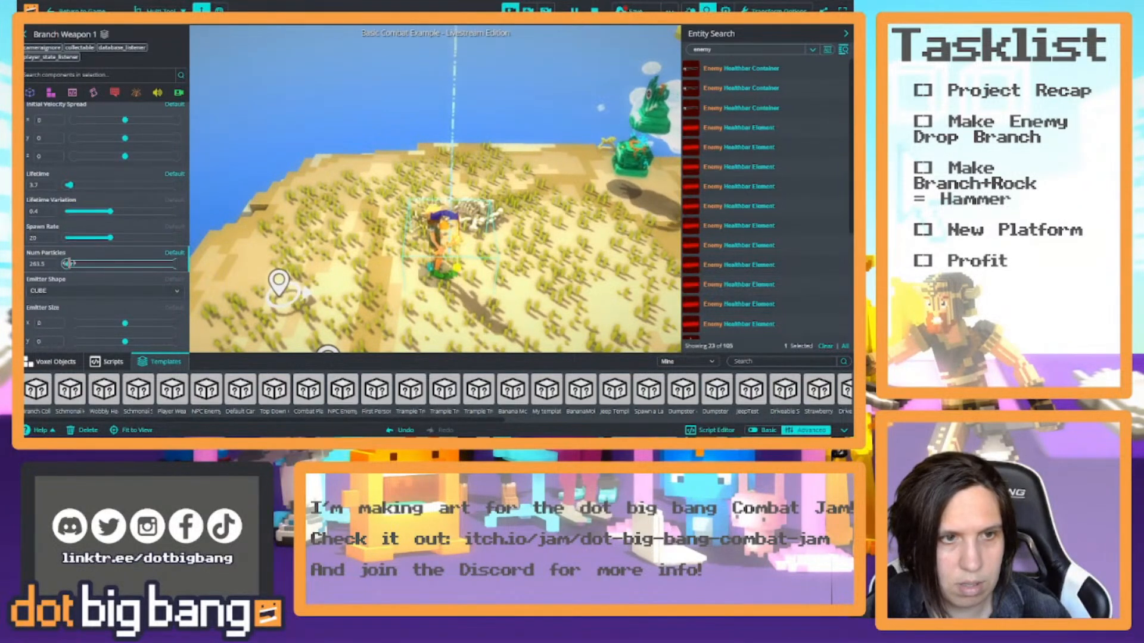
Widen the particle emitter by setting its Emitter Size to about 5 in X and 3 in Z.
{"action": "scroll", "coordinate": [67, 264], "scroll_direction": "down", "scroll_amount": 3}
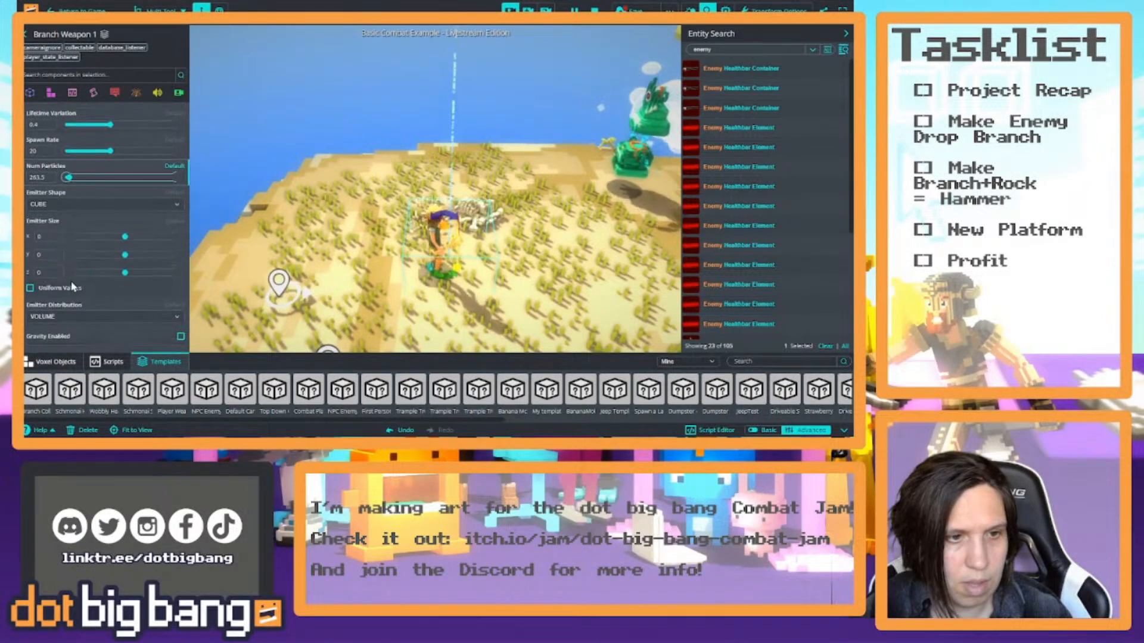
{"action": "left_click_drag", "start_coordinate": [125, 237], "coordinate": [125, 237]}
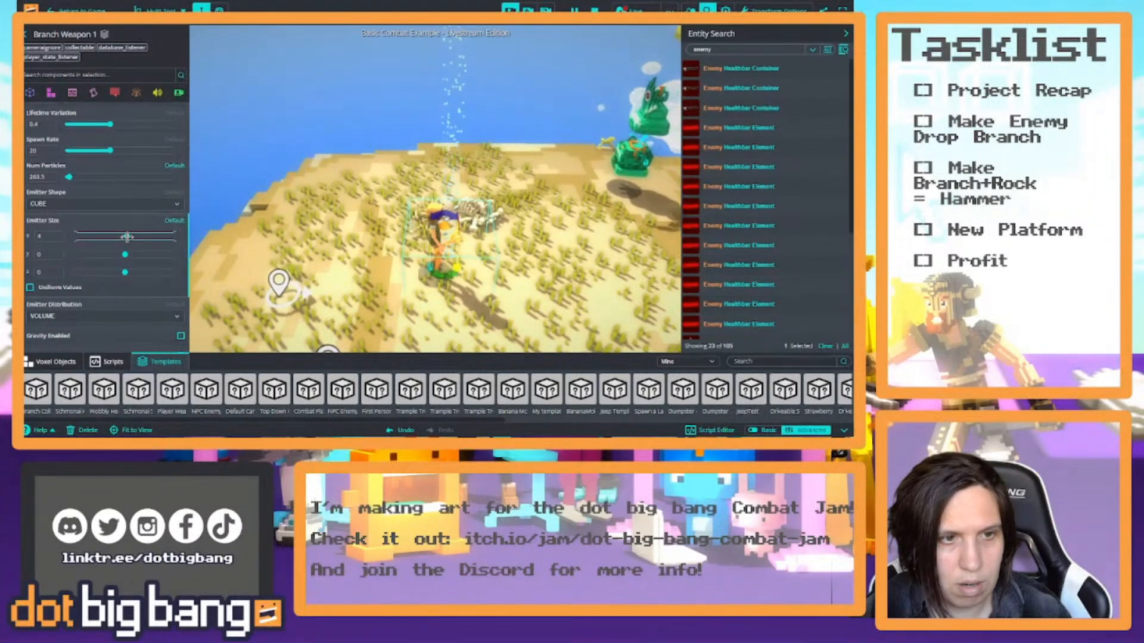
{"action": "left_click_drag", "start_coordinate": [125, 254], "coordinate": [125, 254]}
{"action": "left_click", "coordinate": [127, 272]}
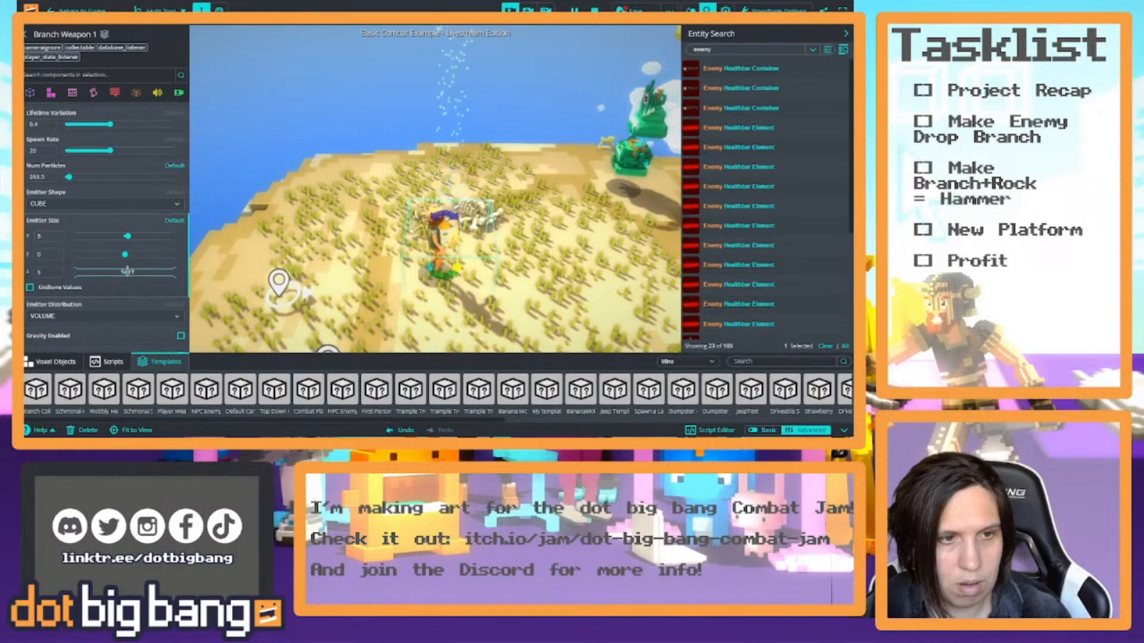
Set the particle effect's Num Particles to 20.
{"action": "left_click", "coordinate": [48, 176]}
{"action": "type", "text": "20"}
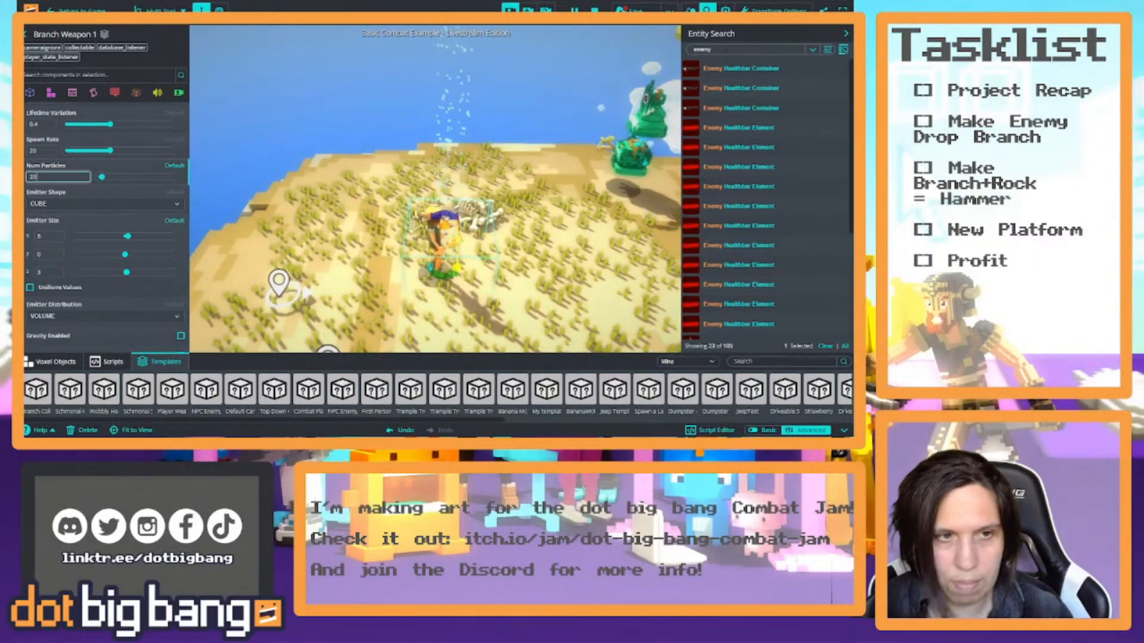
{"action": "right_click_drag", "start_coordinate": [230, 304], "coordinate": [411, 273]}
{"action": "key", "text": "a"}
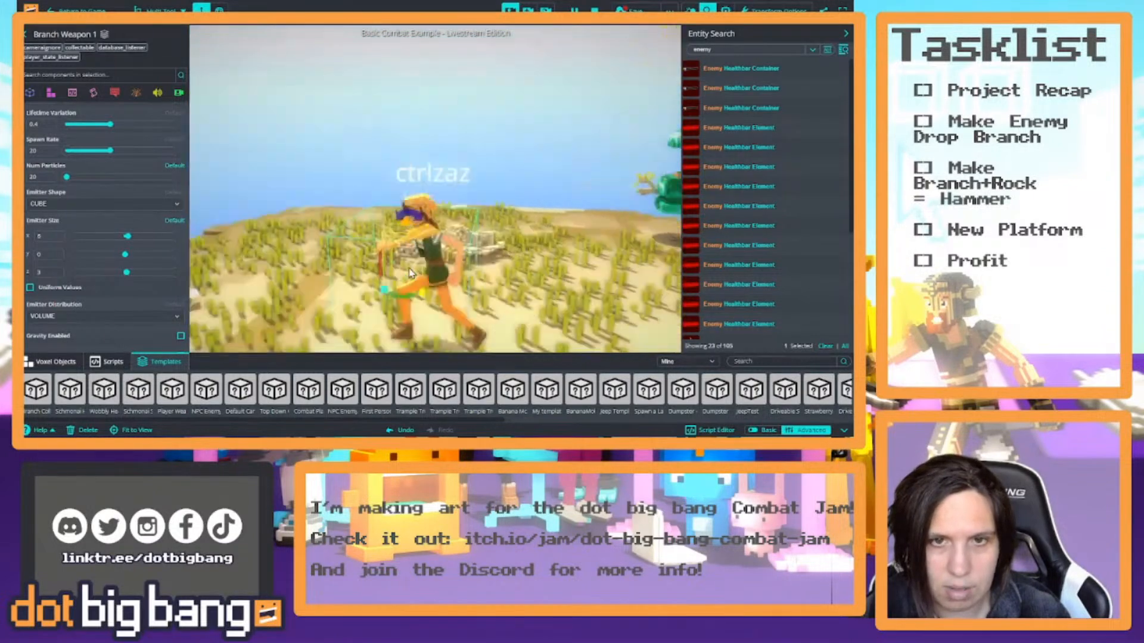
Try a particle Lifetime of about 1.1 with an Initial Velocity of about 21.8.
{"action": "scroll", "coordinate": [91, 234], "scroll_direction": "up", "scroll_amount": 4}
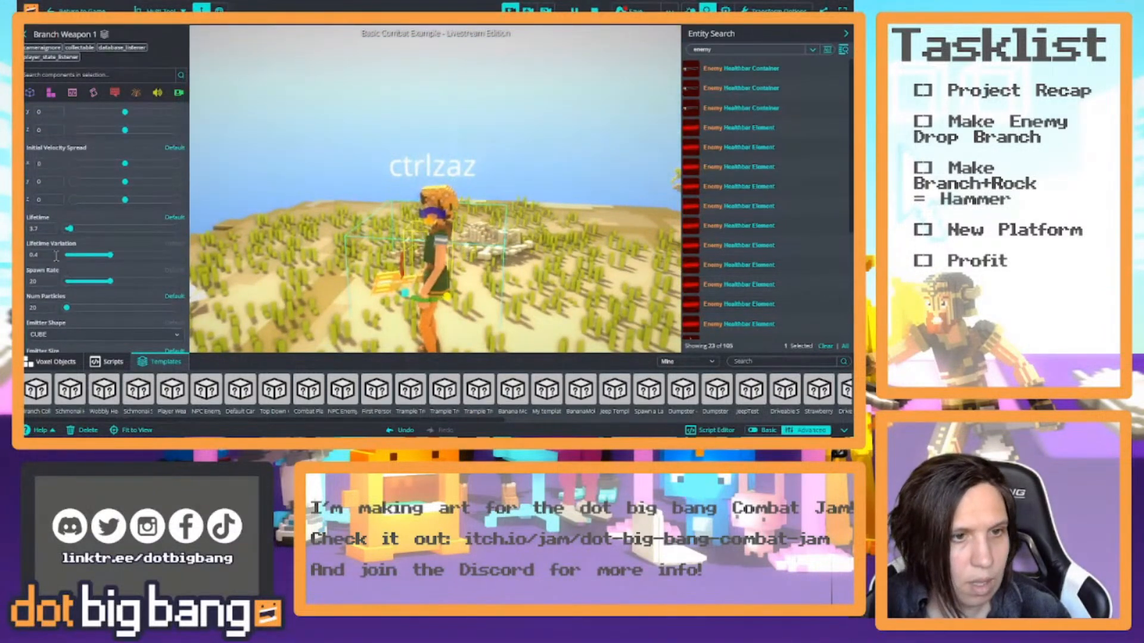
{"action": "left_click_drag", "start_coordinate": [71, 227], "coordinate": [71, 227]}
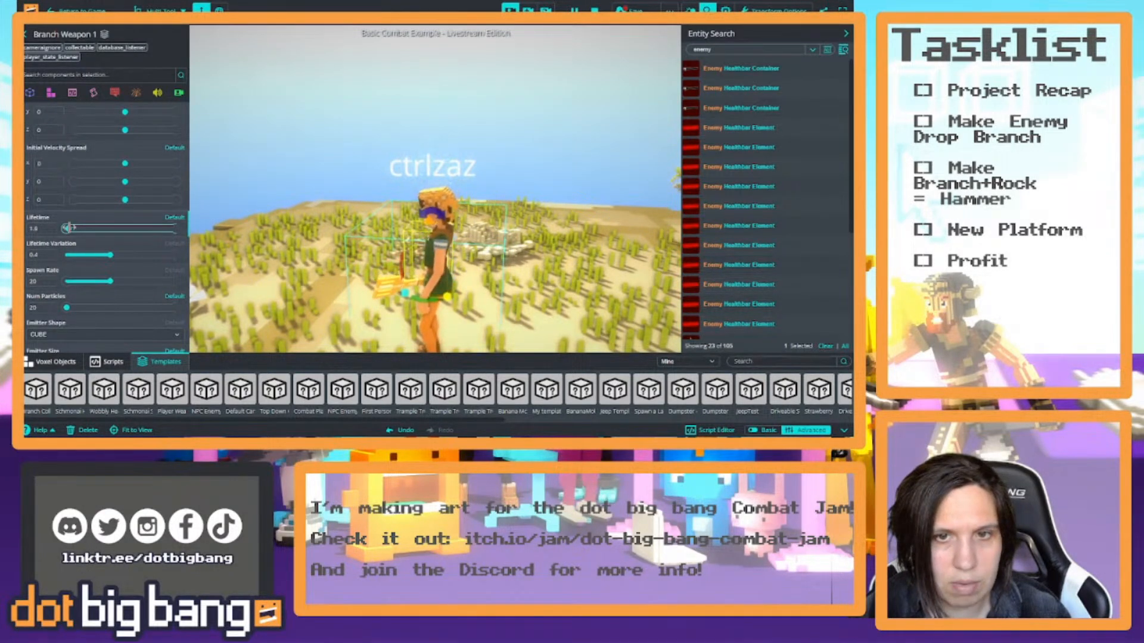
{"action": "scroll", "coordinate": [110, 225], "scroll_direction": "up", "scroll_amount": 3}
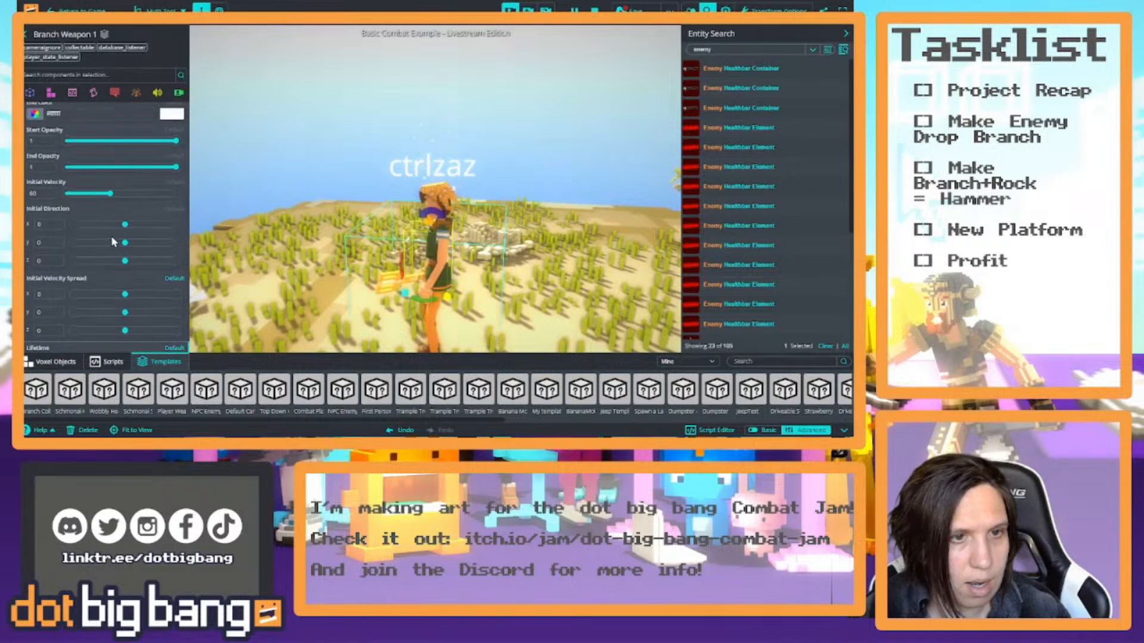
{"action": "scroll", "coordinate": [109, 272], "scroll_direction": "up", "scroll_amount": 2}
{"action": "left_click_drag", "start_coordinate": [107, 238], "coordinate": [102, 236]}
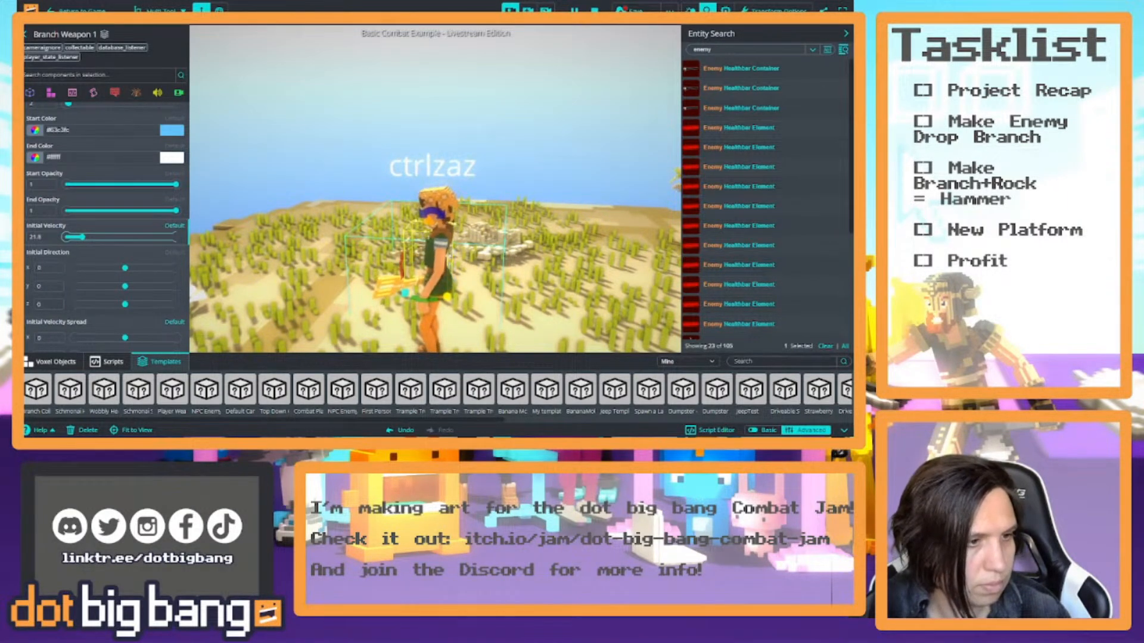
Walk around to the branch's other side and raise Branch Weapon 1 slightly above the ground.
{"action": "key", "text": "w"}
{"action": "right_click_drag", "start_coordinate": [477, 269], "coordinate": [563, 251]}
{"action": "key", "text": "s"}
{"action": "key", "text": "w"}
{"action": "key", "text": "a"}
{"action": "key", "text": "s"}
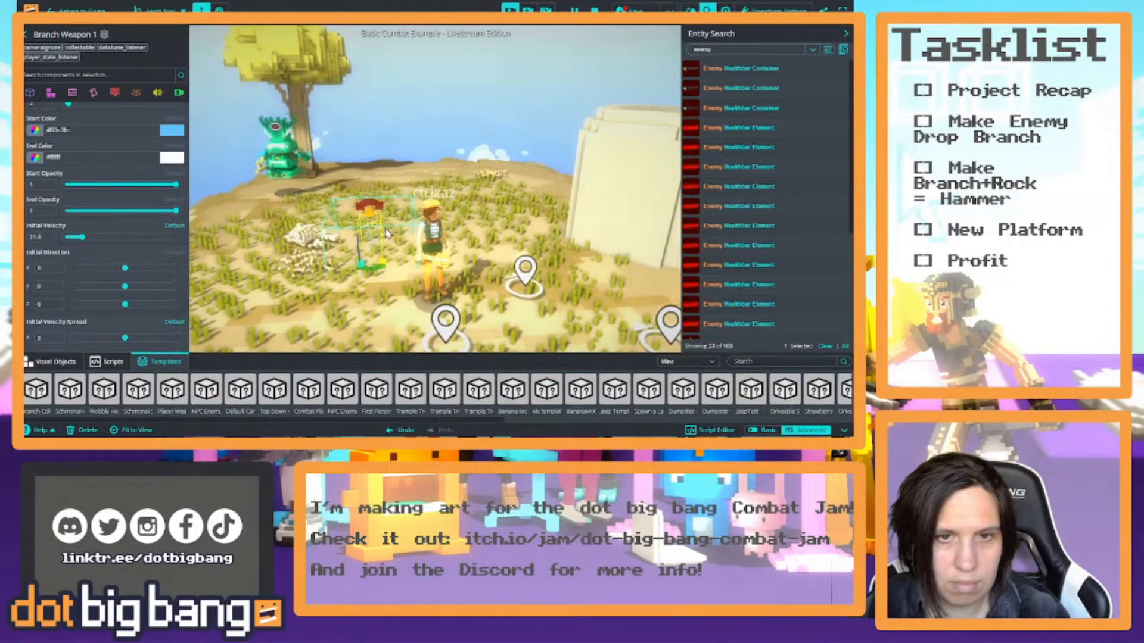
{"action": "left_click_drag", "start_coordinate": [370, 215], "coordinate": [368, 194]}
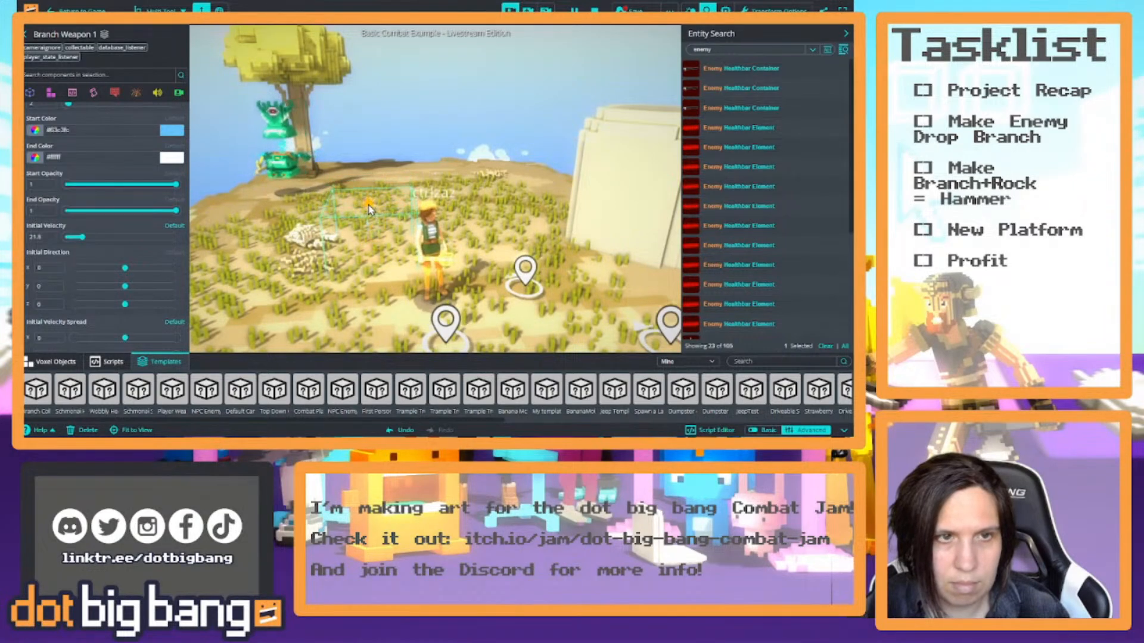
Enable Branch Weapon 1's Voxel Object component and remove its Collision component.
{"action": "scroll", "coordinate": [131, 238], "scroll_direction": "up", "scroll_amount": 4}
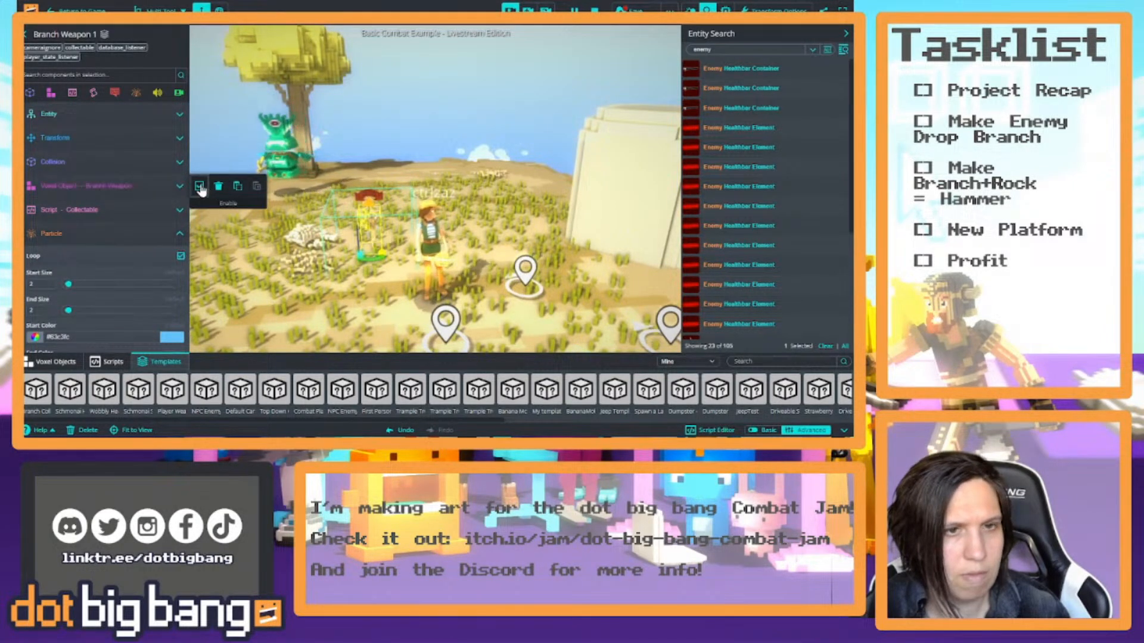
{"action": "left_click", "coordinate": [200, 186]}
{"action": "left_click", "coordinate": [201, 164]}
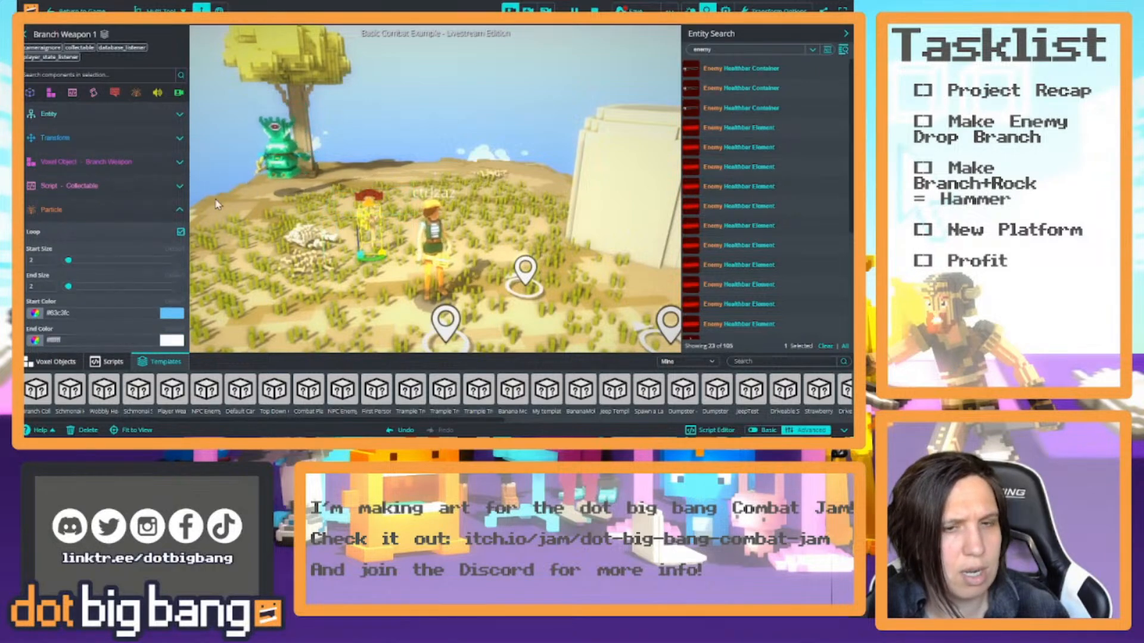
Try an orange-yellow Start Color for the branch's particles.
{"action": "right_click_drag", "start_coordinate": [391, 235], "coordinate": [282, 265]}
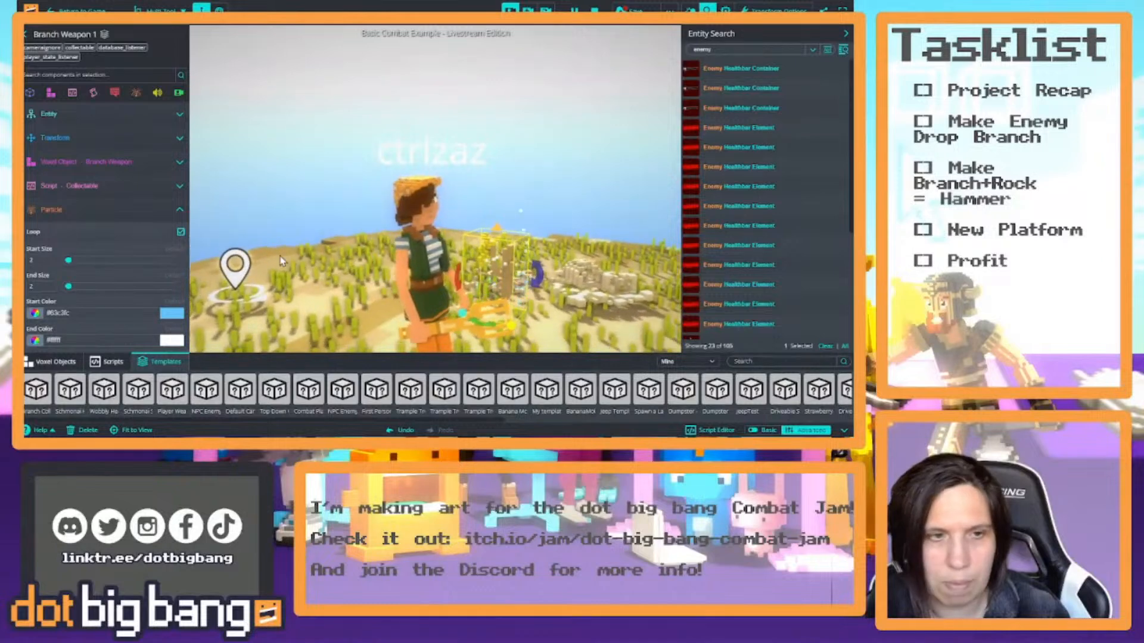
{"action": "scroll", "coordinate": [174, 227], "scroll_direction": "down", "scroll_amount": 3}
{"action": "left_click", "coordinate": [174, 226]}
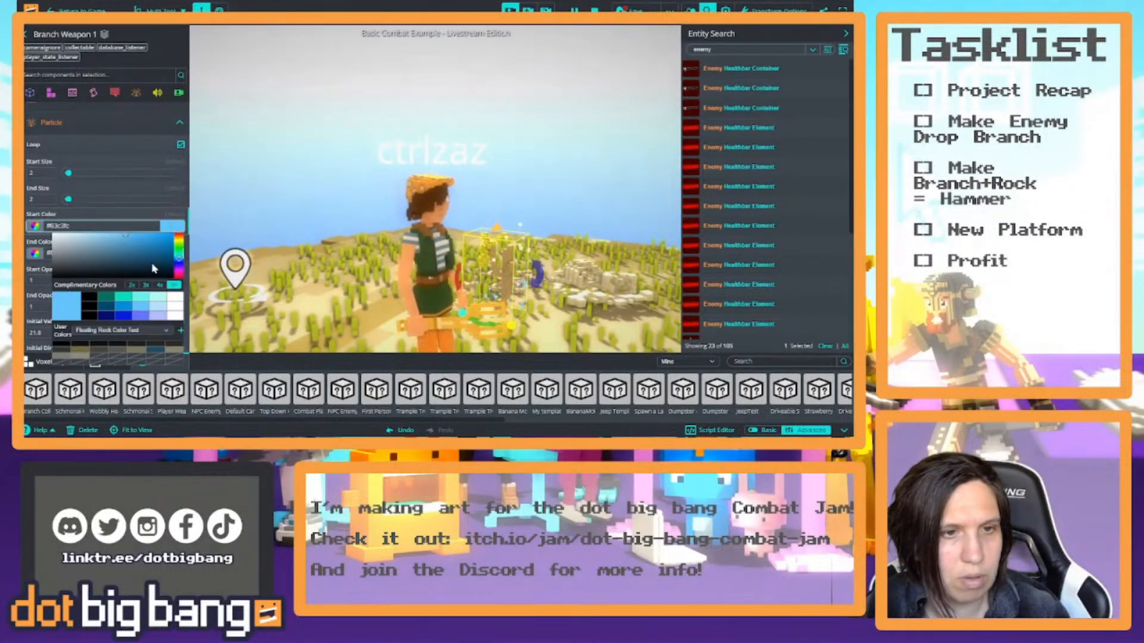
{"action": "left_click_drag", "start_coordinate": [180, 256], "coordinate": [180, 248]}
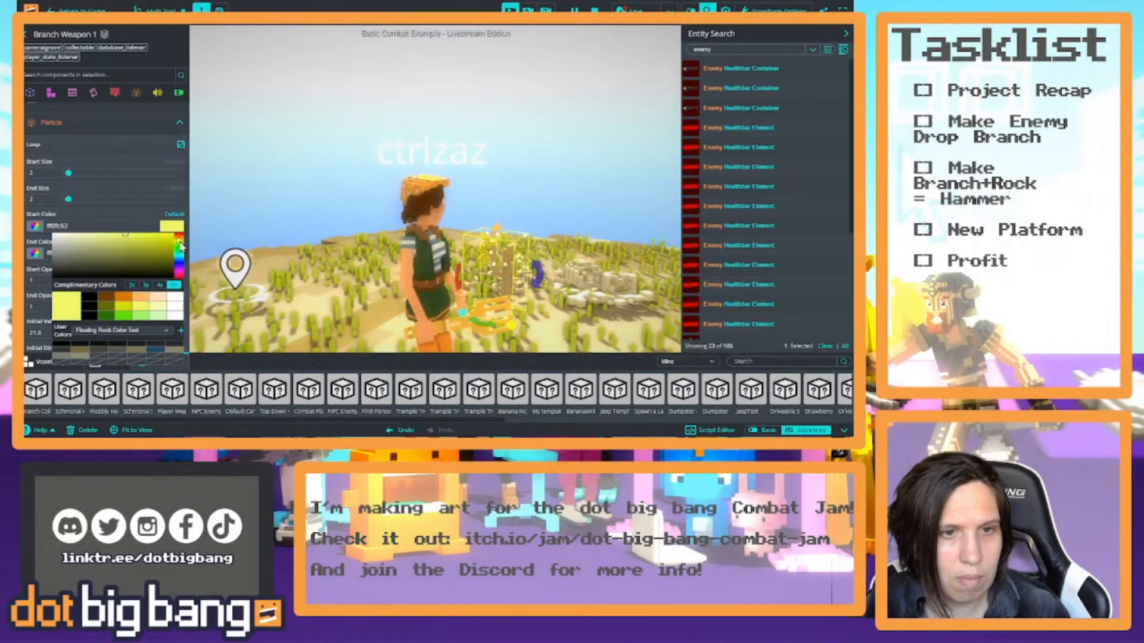
{"action": "left_click", "coordinate": [171, 242]}
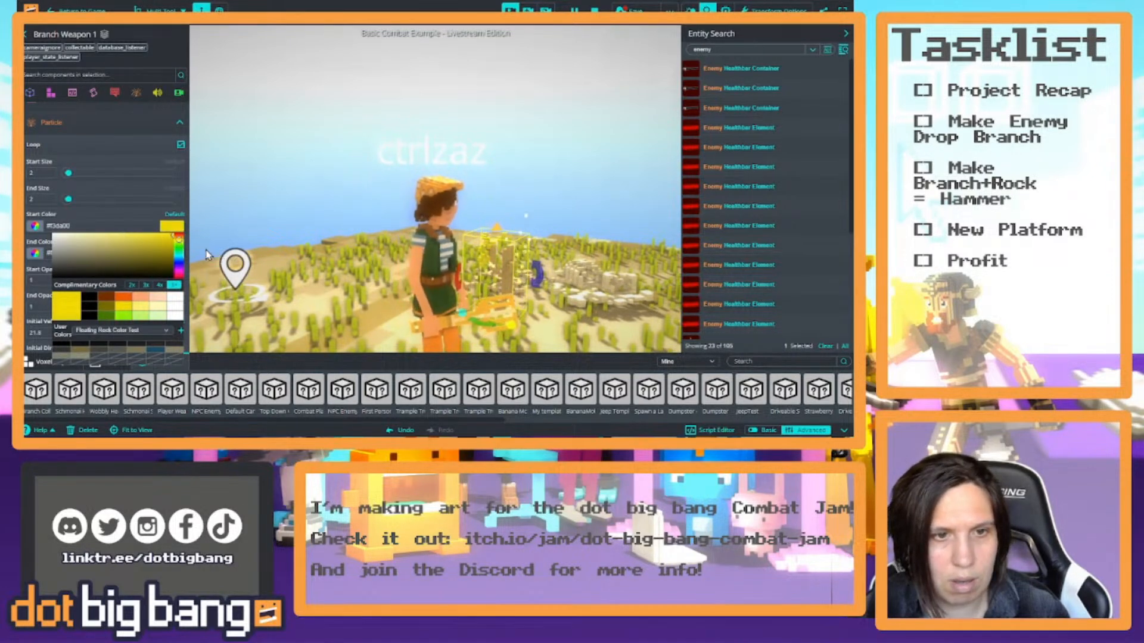
{"action": "left_click_drag", "start_coordinate": [181, 245], "coordinate": [182, 244]}
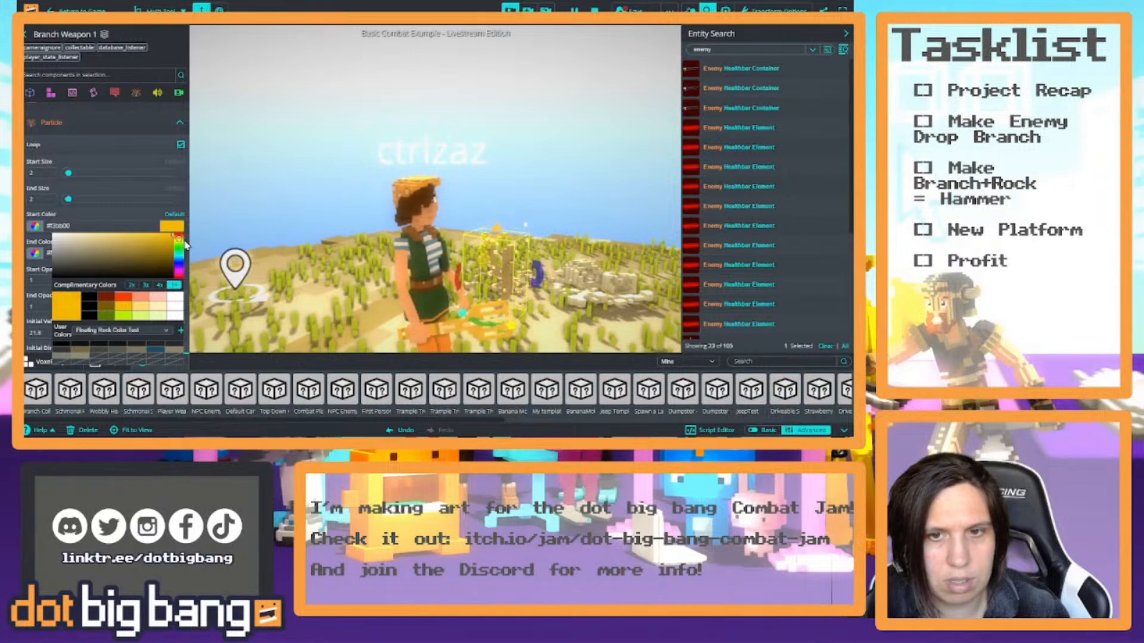
{"action": "left_click", "coordinate": [493, 161]}
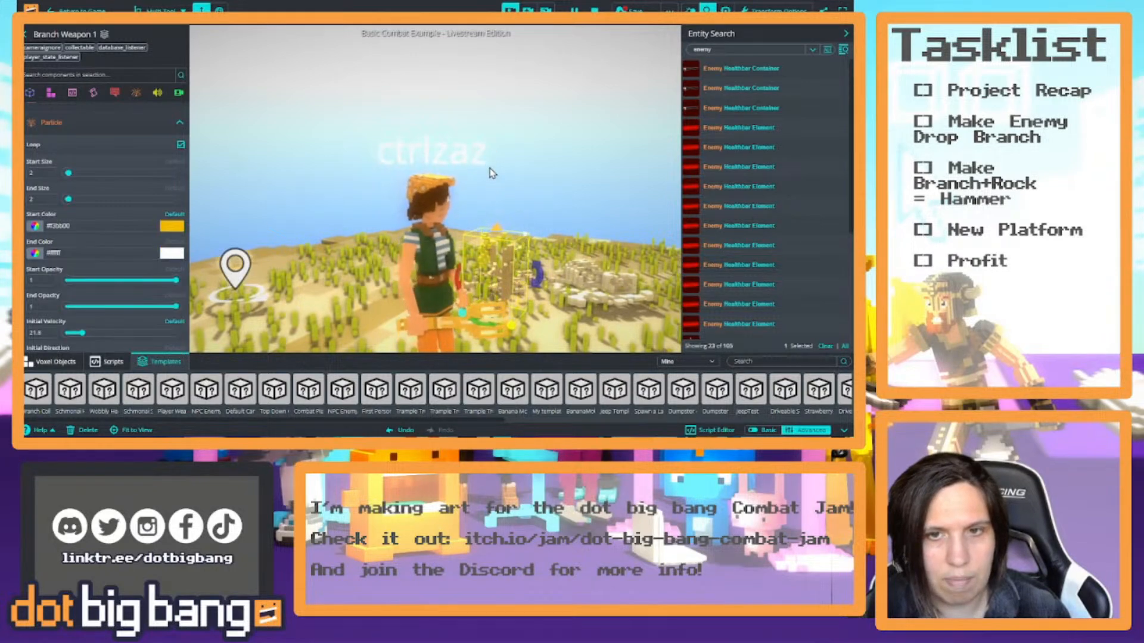
Set the particles' Initial Velocity to about 12 and their Lifetime to about 3.6.
{"action": "right_click_drag", "start_coordinate": [559, 173], "coordinate": [640, 212]}
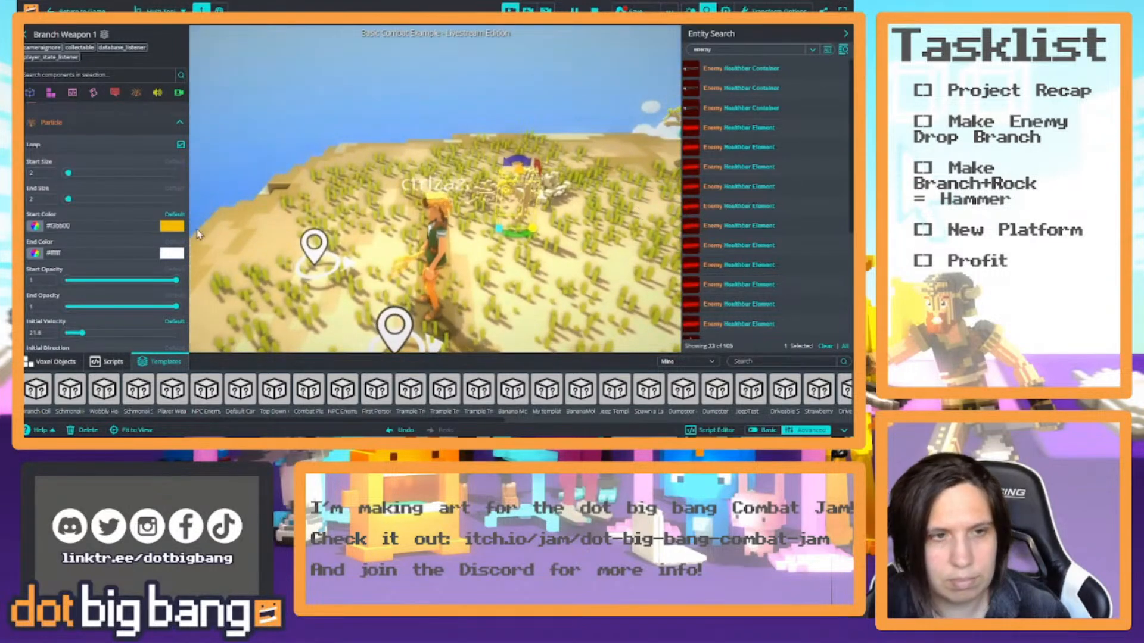
{"action": "scroll", "coordinate": [101, 245], "scroll_direction": "down", "scroll_amount": 3}
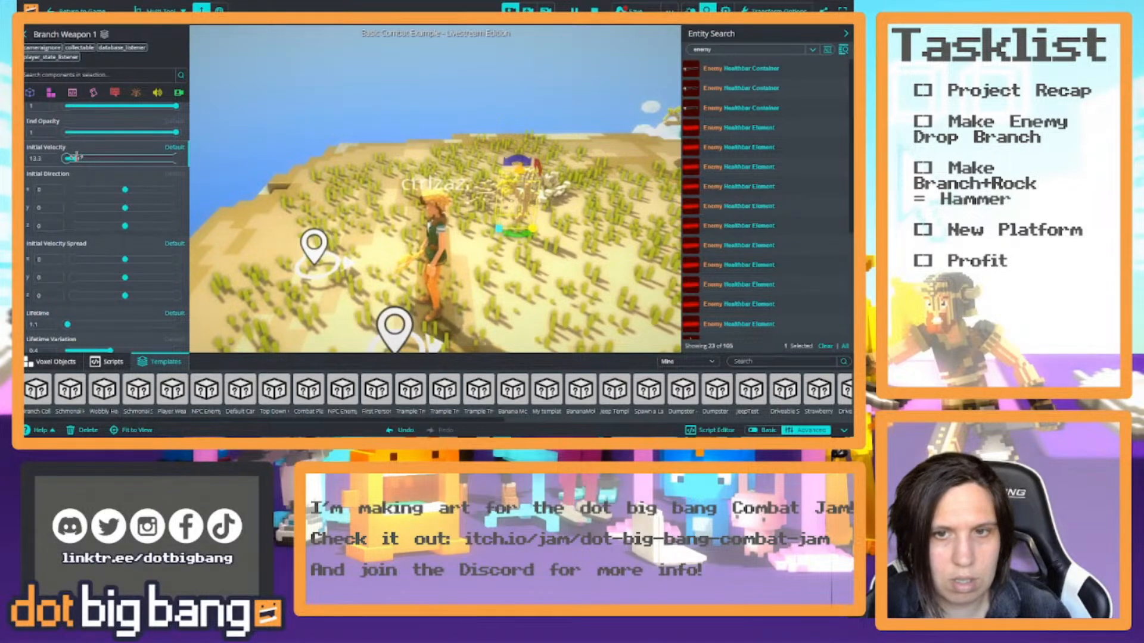
{"action": "scroll", "coordinate": [80, 191], "scroll_direction": "down", "scroll_amount": 2}
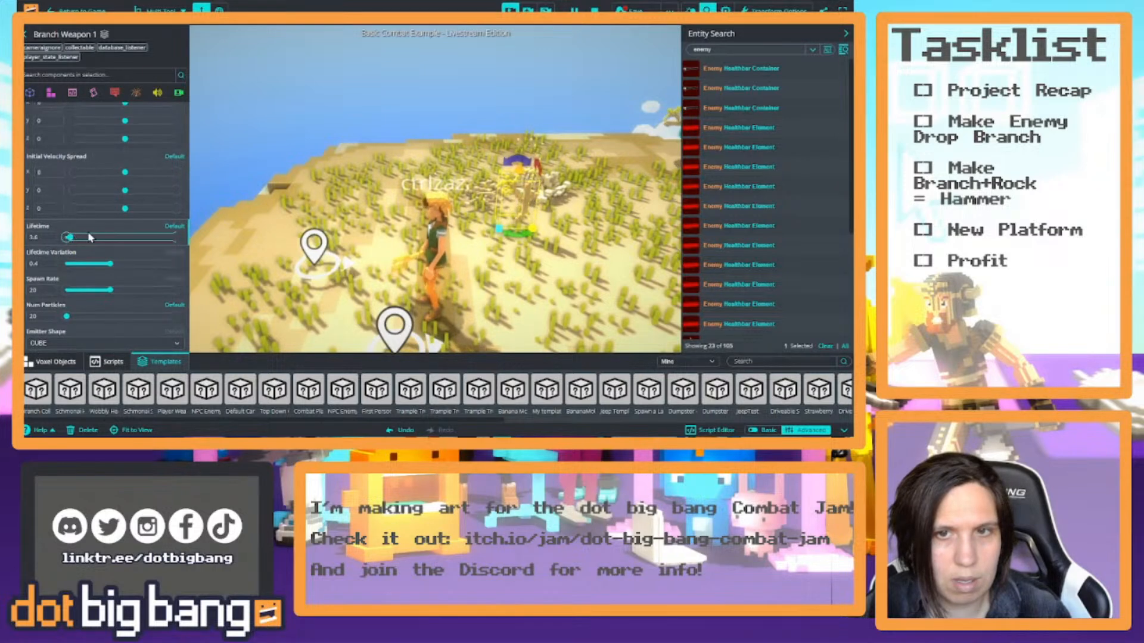
Lower the particles' End Opacity to about 0.66 and view the effect from another side.
{"action": "scroll", "coordinate": [124, 175], "scroll_direction": "up", "scroll_amount": 5}
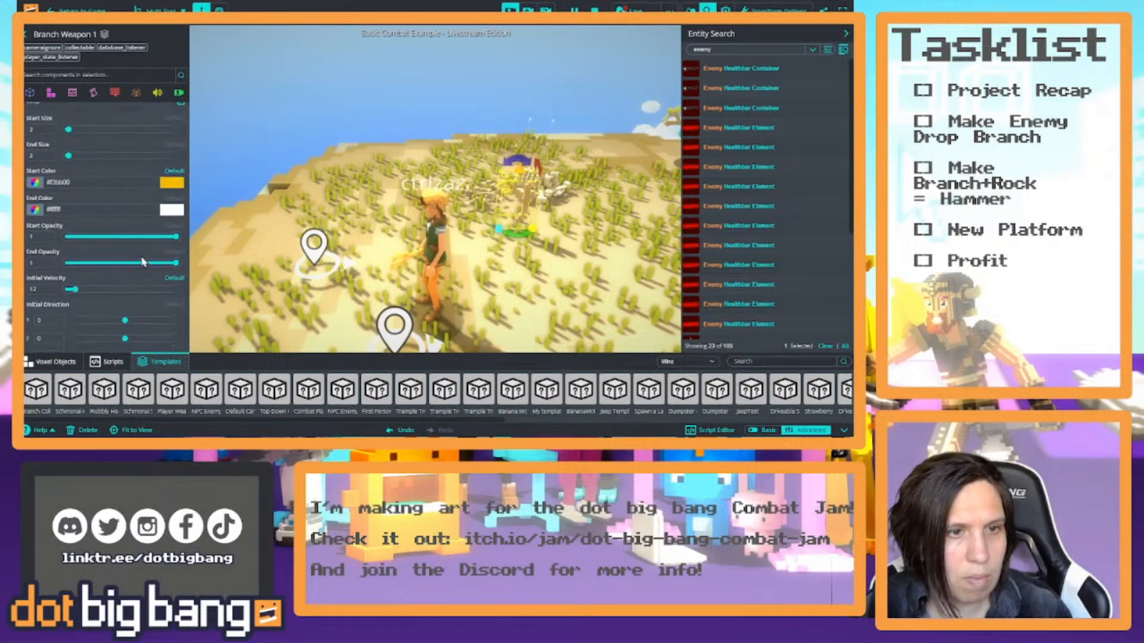
{"action": "left_click_drag", "start_coordinate": [176, 263], "coordinate": [173, 262]}
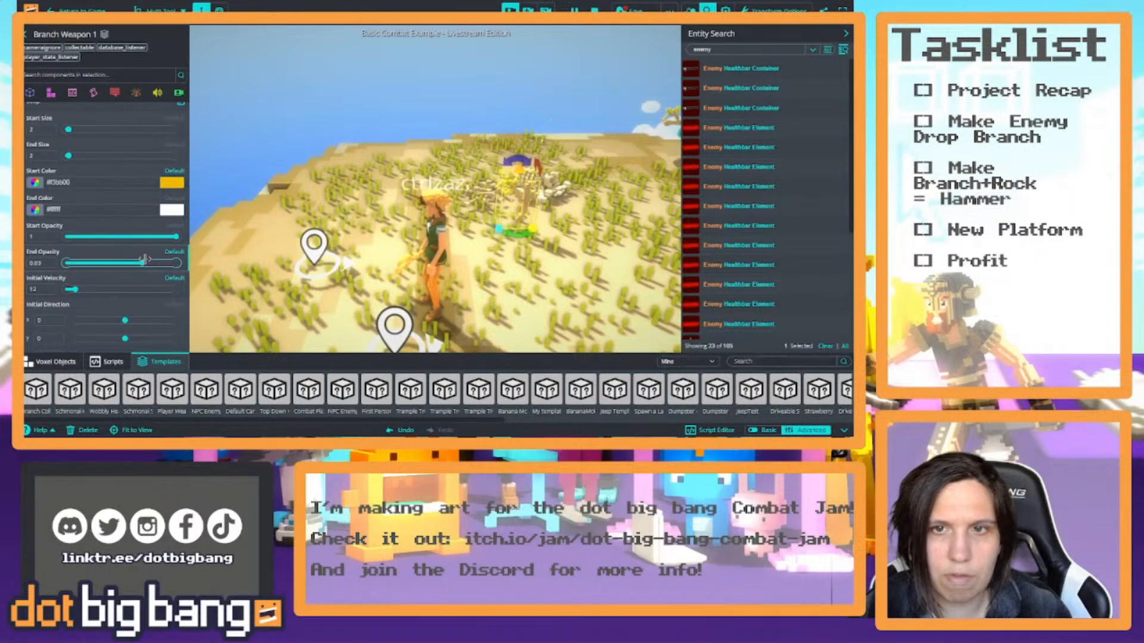
{"action": "right_click_drag", "start_coordinate": [463, 227], "coordinate": [345, 187]}
{"action": "key", "text": "w"}
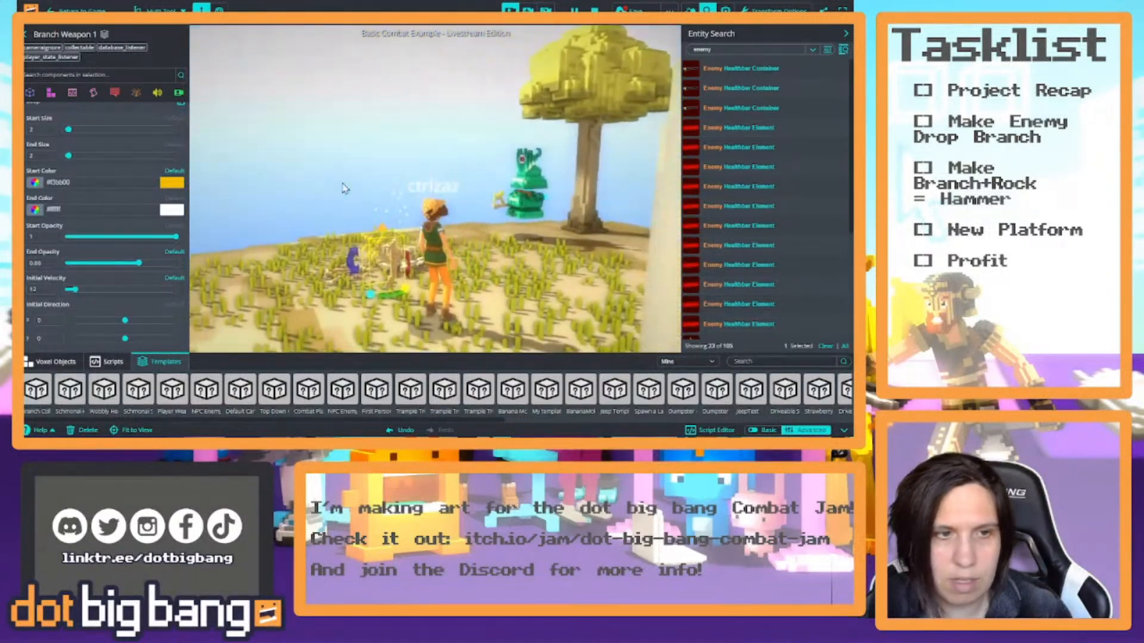
Change the particles' Start Color to bright blue #00c2ff and deselect the branch.
{"action": "left_click", "coordinate": [172, 182]}
{"action": "left_click", "coordinate": [180, 213]}
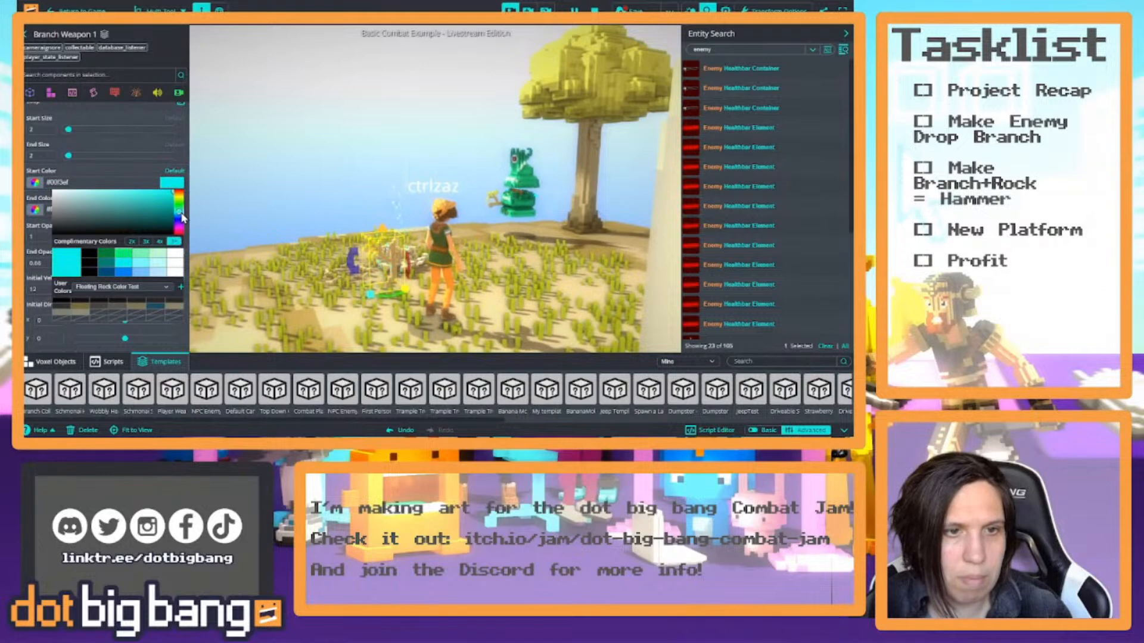
{"action": "left_click", "coordinate": [181, 216]}
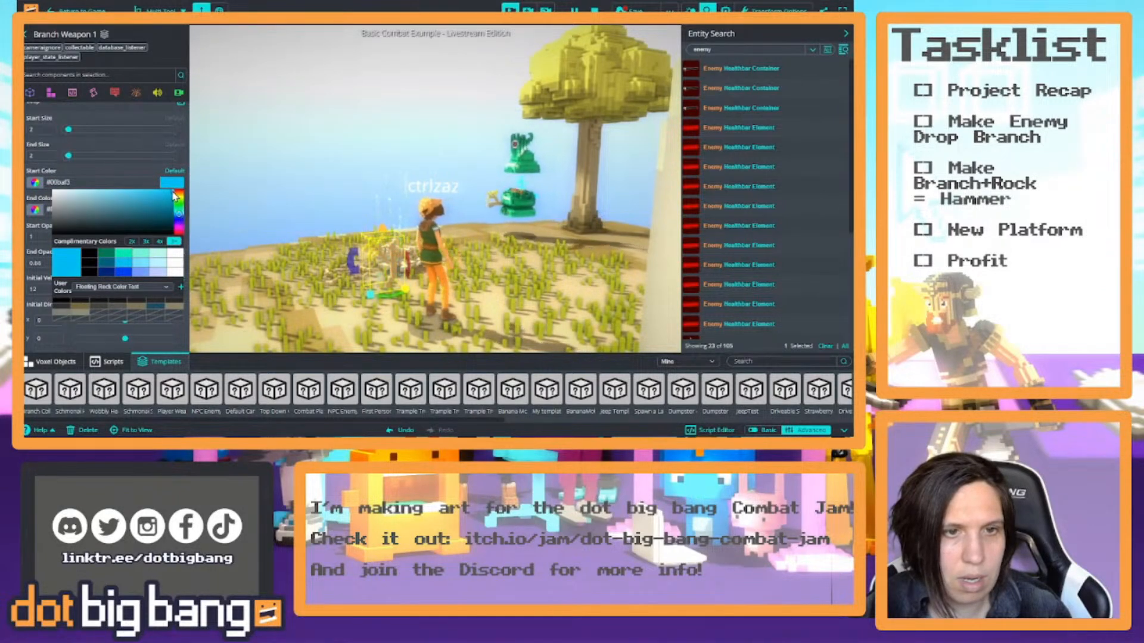
{"action": "left_click", "coordinate": [174, 196]}
{"action": "left_click", "coordinate": [166, 183]}
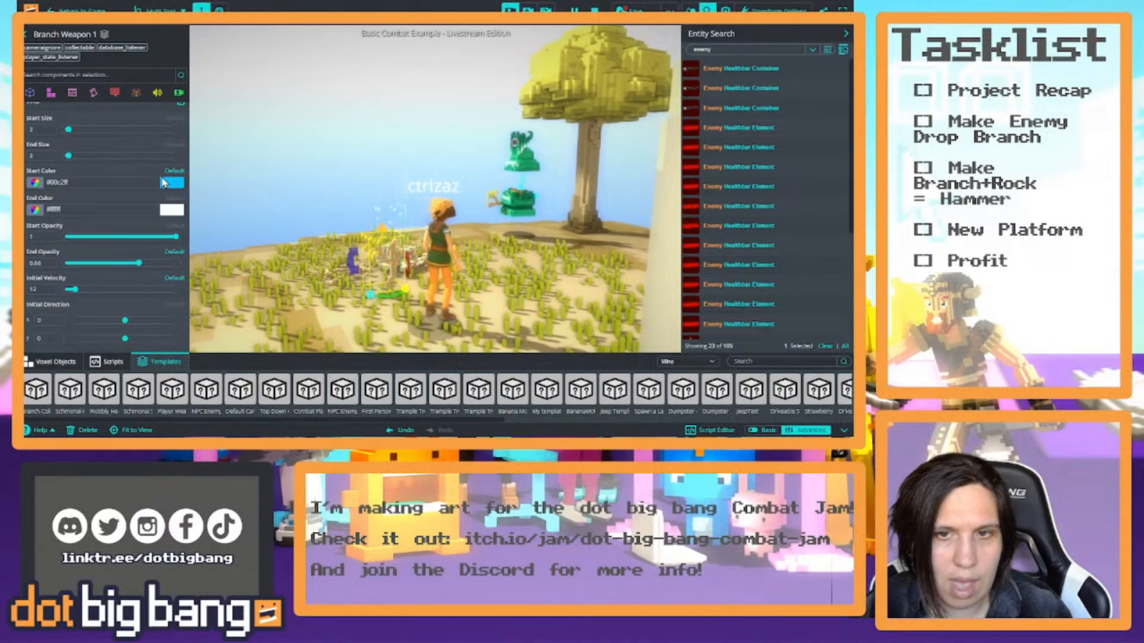
{"action": "left_click", "coordinate": [349, 167]}
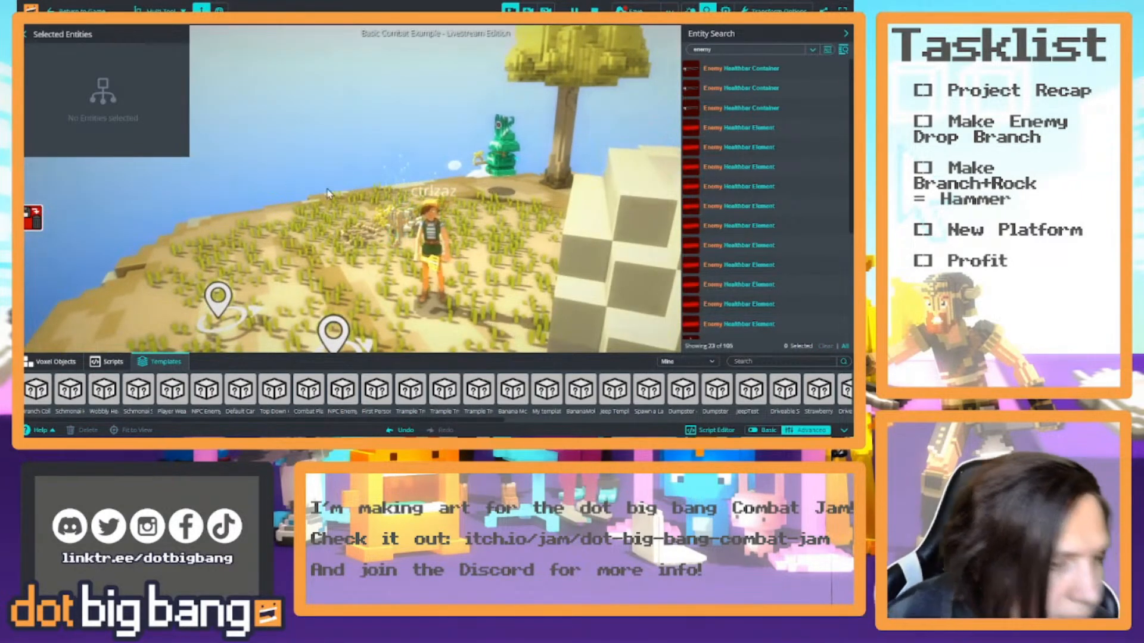
Select Branch Weapon 1 again and examine the settings of its Collectable script.
{"action": "right_click_drag", "start_coordinate": [392, 259], "coordinate": [365, 257]}
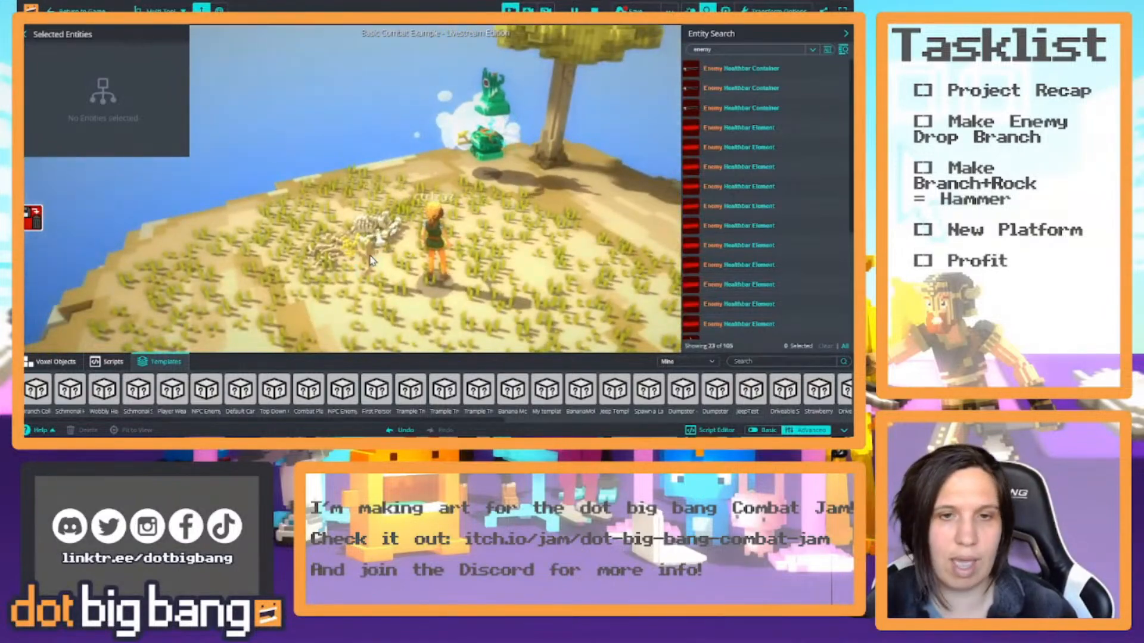
{"action": "left_click", "coordinate": [370, 261]}
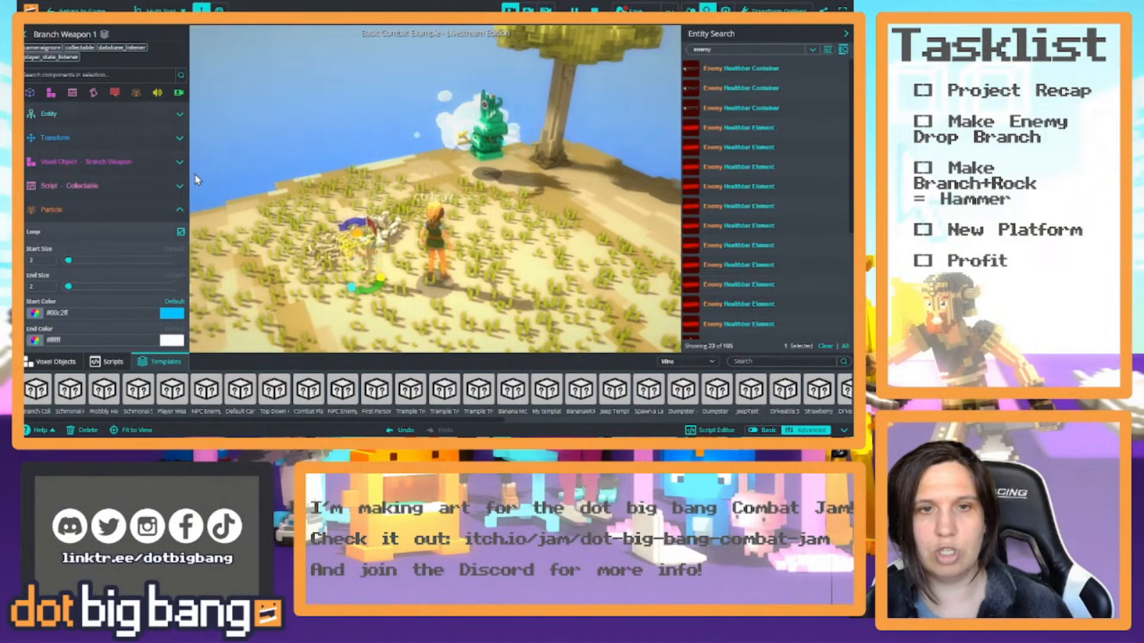
{"action": "mouse_move", "coordinate": [177, 189]}
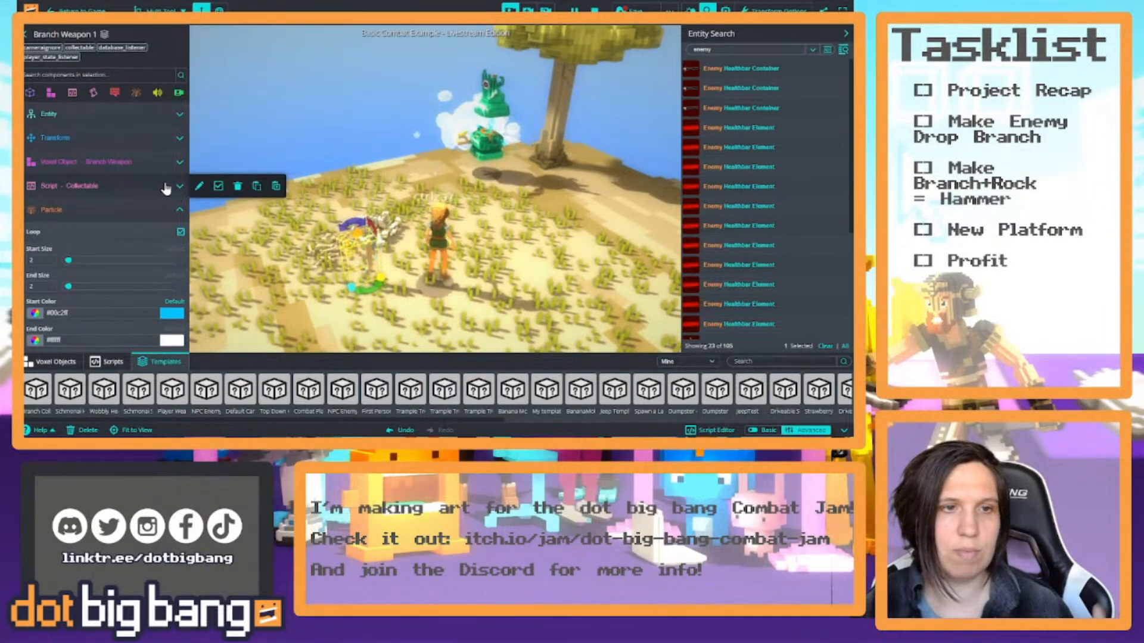
{"action": "left_click", "coordinate": [161, 187]}
{"action": "scroll", "coordinate": [145, 209], "scroll_direction": "down", "scroll_amount": 2}
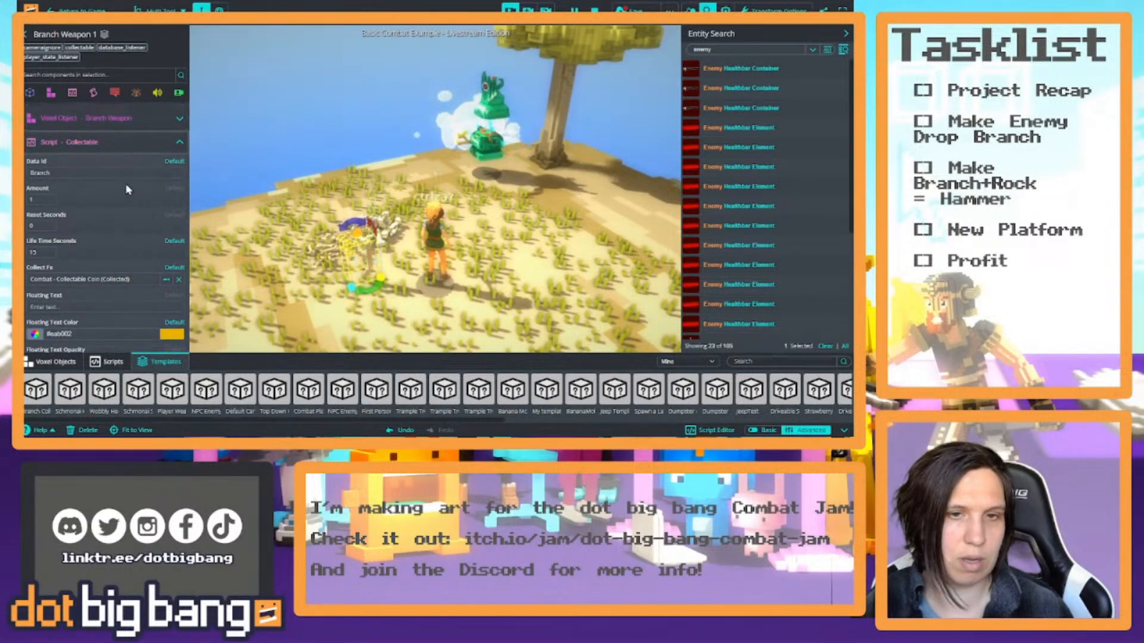
{"action": "scroll", "coordinate": [103, 202], "scroll_direction": "down", "scroll_amount": 1}
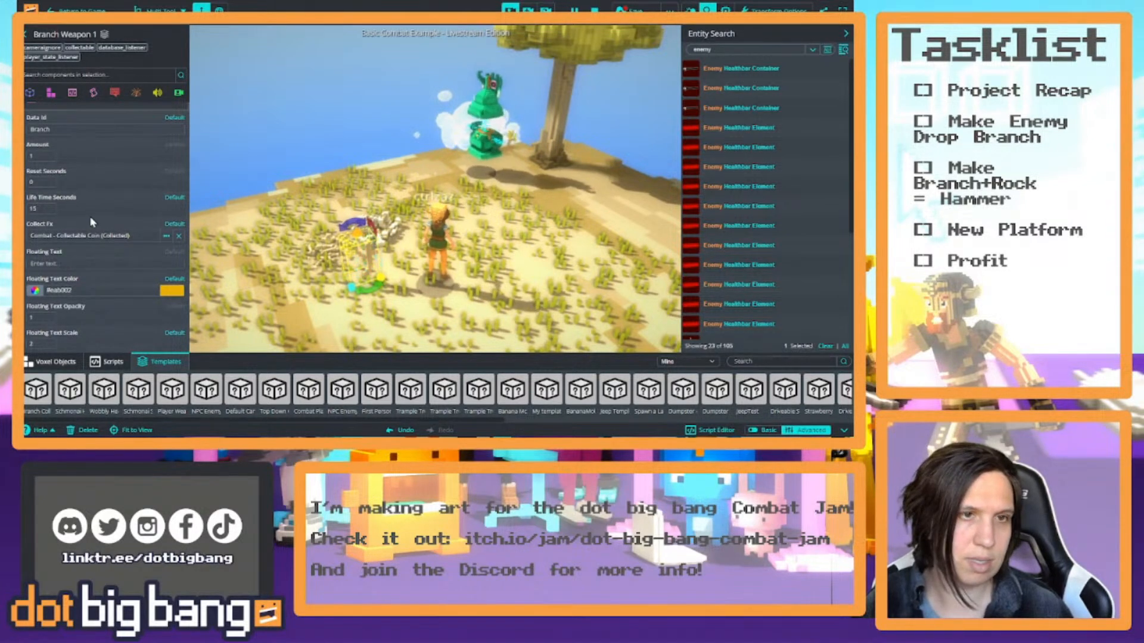
{"action": "scroll", "coordinate": [92, 224], "scroll_direction": "up", "scroll_amount": 2}
{"action": "mouse_move", "coordinate": [172, 198]}
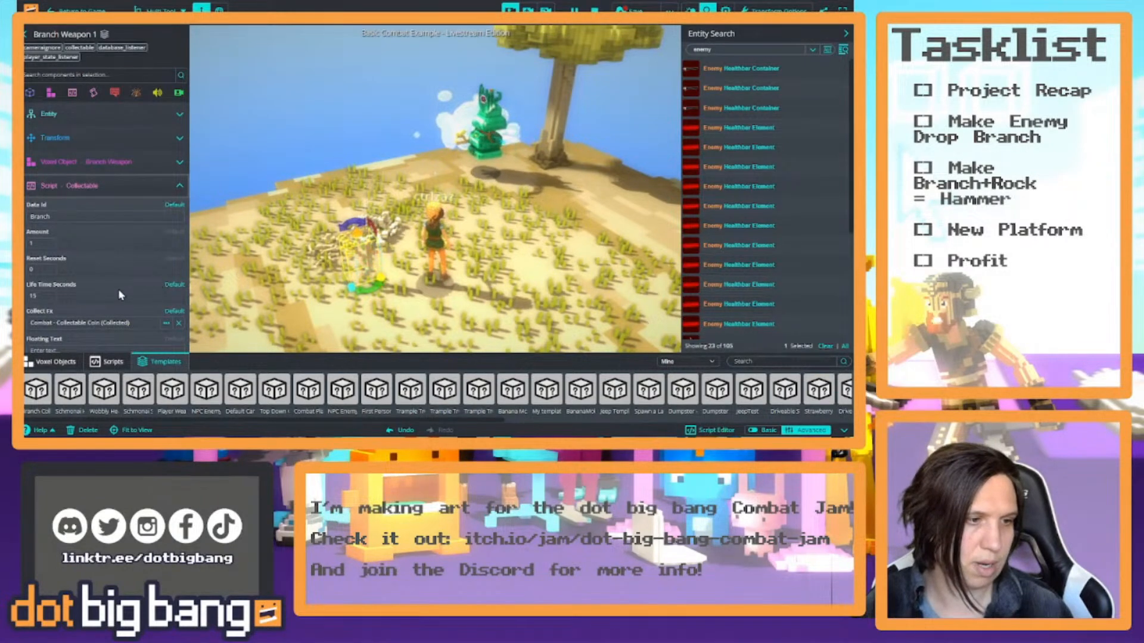
Review the Collectable script's lifetime, Collect Fx and floating text settings on Branch Weapon 1.
{"action": "scroll", "coordinate": [100, 333], "scroll_direction": "down", "scroll_amount": 3}
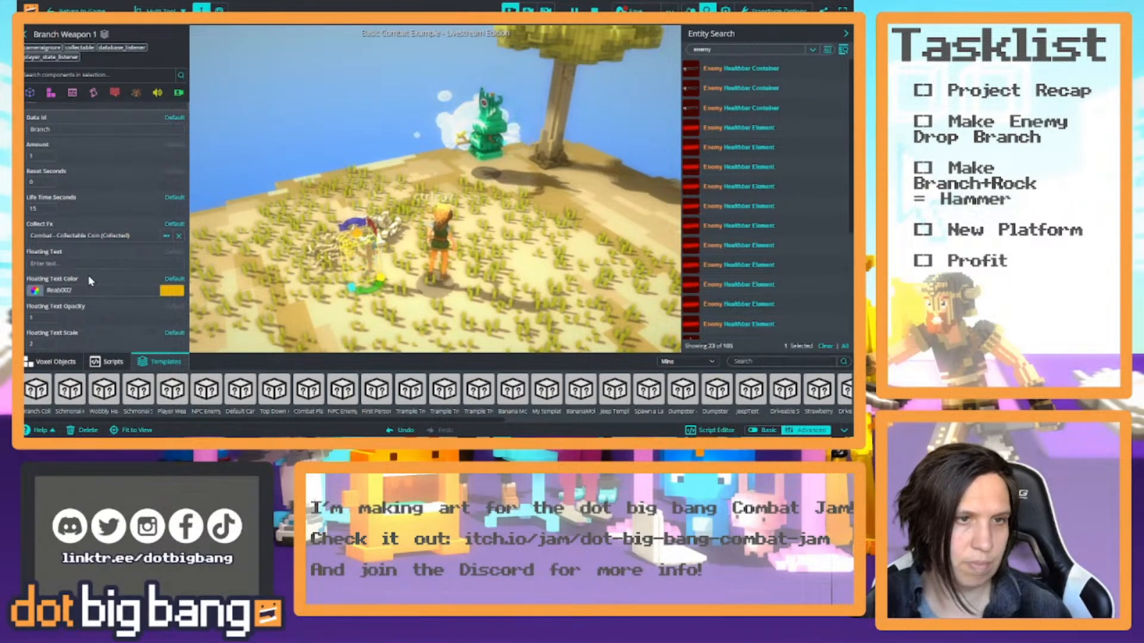
{"action": "scroll", "coordinate": [115, 264], "scroll_direction": "down", "scroll_amount": 3}
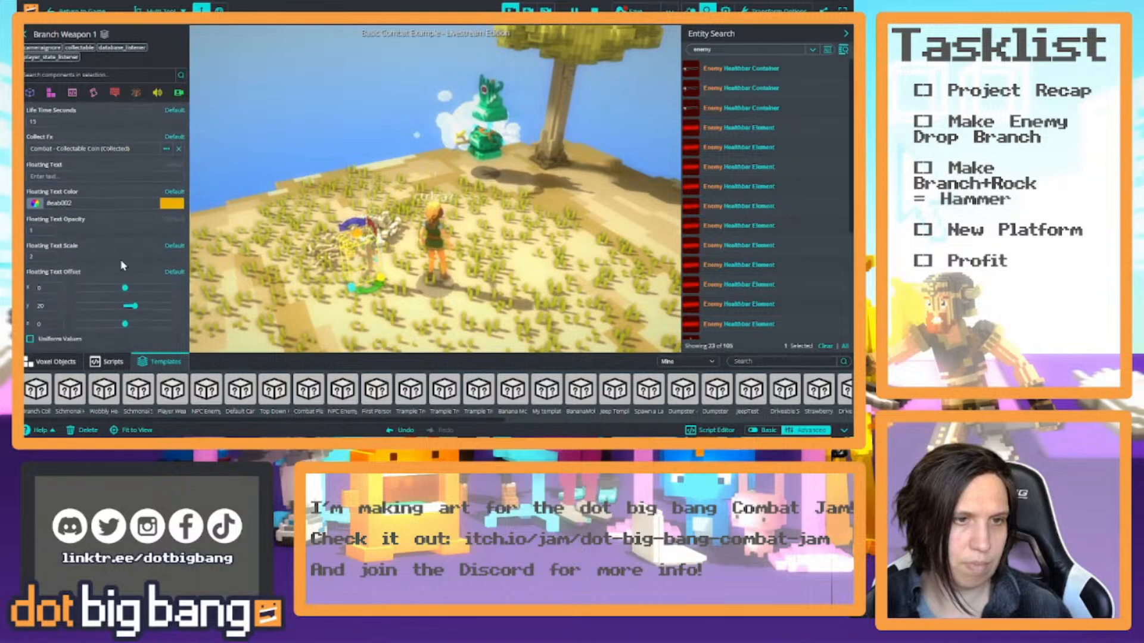
{"action": "scroll", "coordinate": [105, 242], "scroll_direction": "up", "scroll_amount": 5}
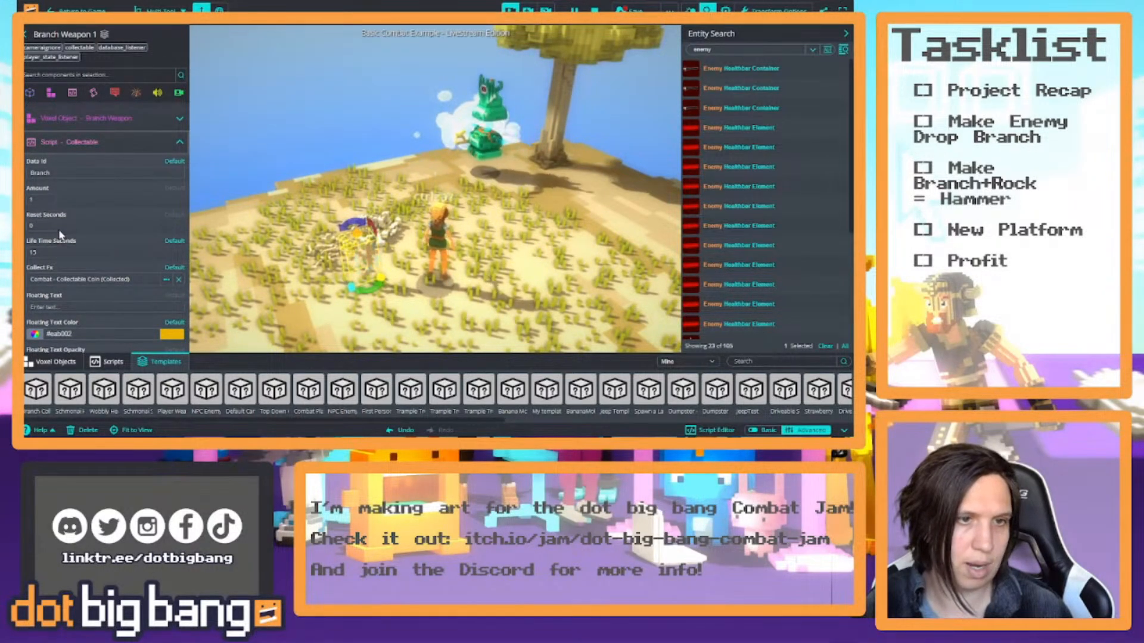
Walk the player around the island and view the branch and its surroundings from several angles.
{"action": "right_click_drag", "start_coordinate": [483, 279], "coordinate": [560, 290]}
{"action": "key", "text": "w"}
{"action": "key", "text": "w"}
{"action": "right_click_drag", "start_coordinate": [478, 267], "coordinate": [468, 295]}
{"action": "key", "text": "w"}
{"action": "key", "text": "w"}
{"action": "key", "text": "d"}
{"action": "key", "text": "a"}
{"action": "key", "text": "s"}
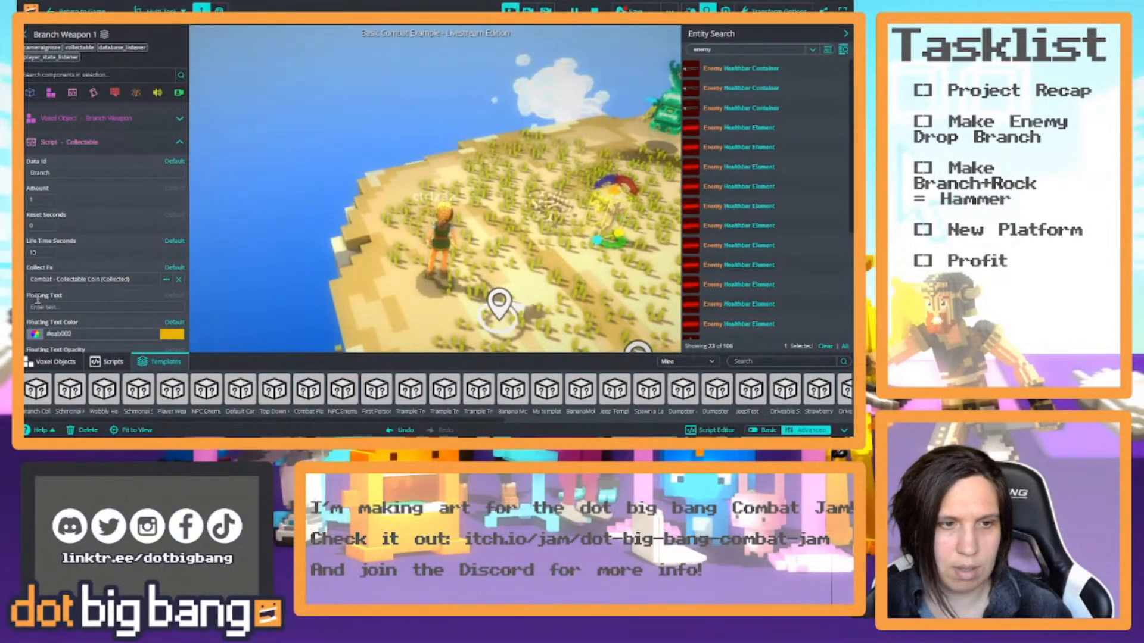
{"action": "right_click_drag", "start_coordinate": [369, 305], "coordinate": [622, 298]}
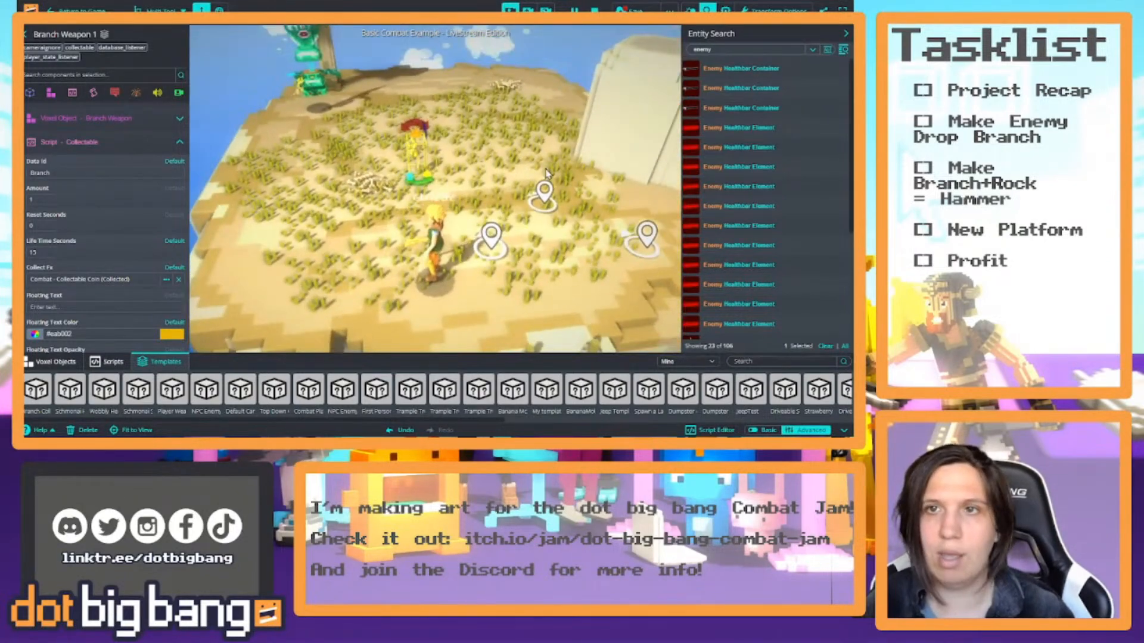
Switch to the web guide on making your own combat game and skim its contents list and enemy sections.
{"action": "left_click", "coordinate": [657, 2]}
{"action": "scroll", "coordinate": [538, 166], "scroll_direction": "down", "scroll_amount": 5}
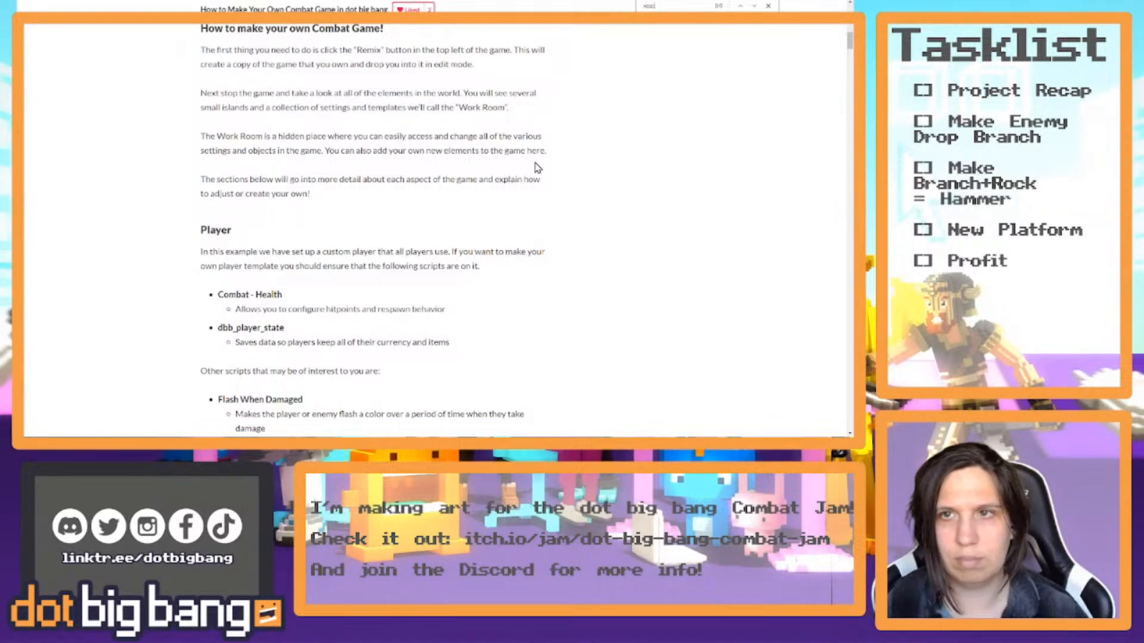
{"action": "scroll", "coordinate": [523, 183], "scroll_direction": "down", "scroll_amount": 20}
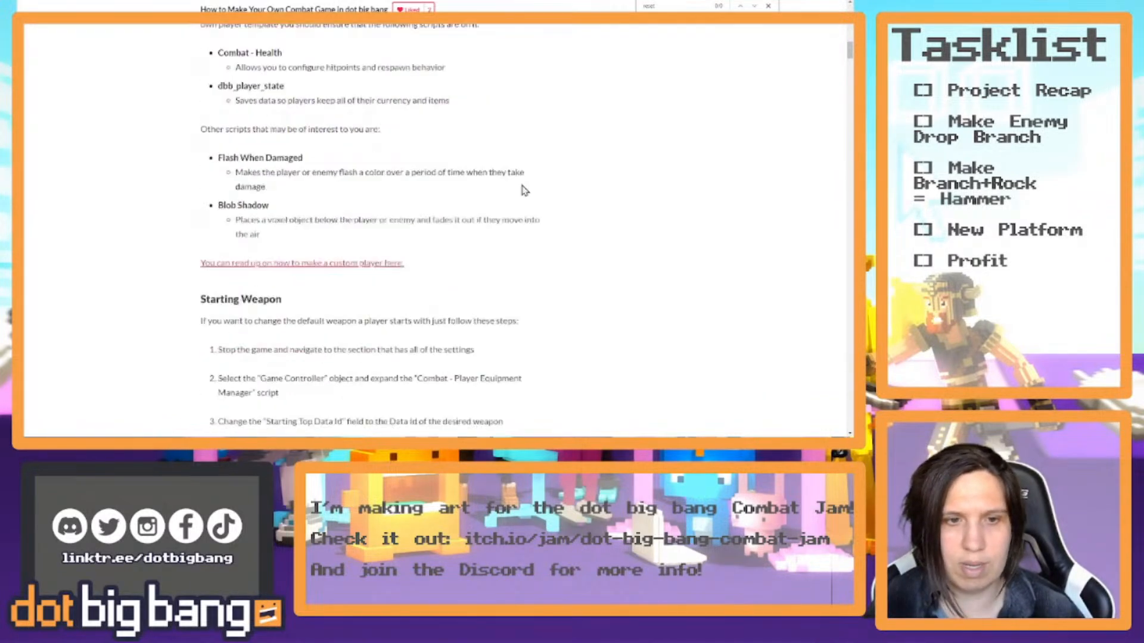
{"action": "scroll", "coordinate": [495, 208], "scroll_direction": "up", "scroll_amount": 20}
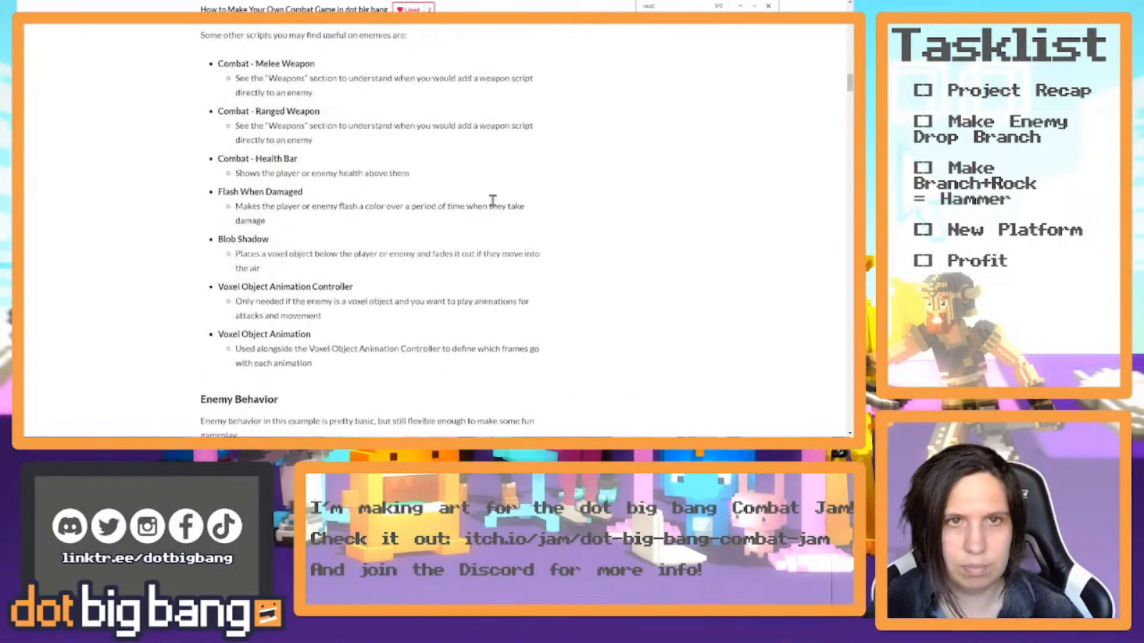
{"action": "scroll", "coordinate": [469, 182], "scroll_direction": "up", "scroll_amount": 10}
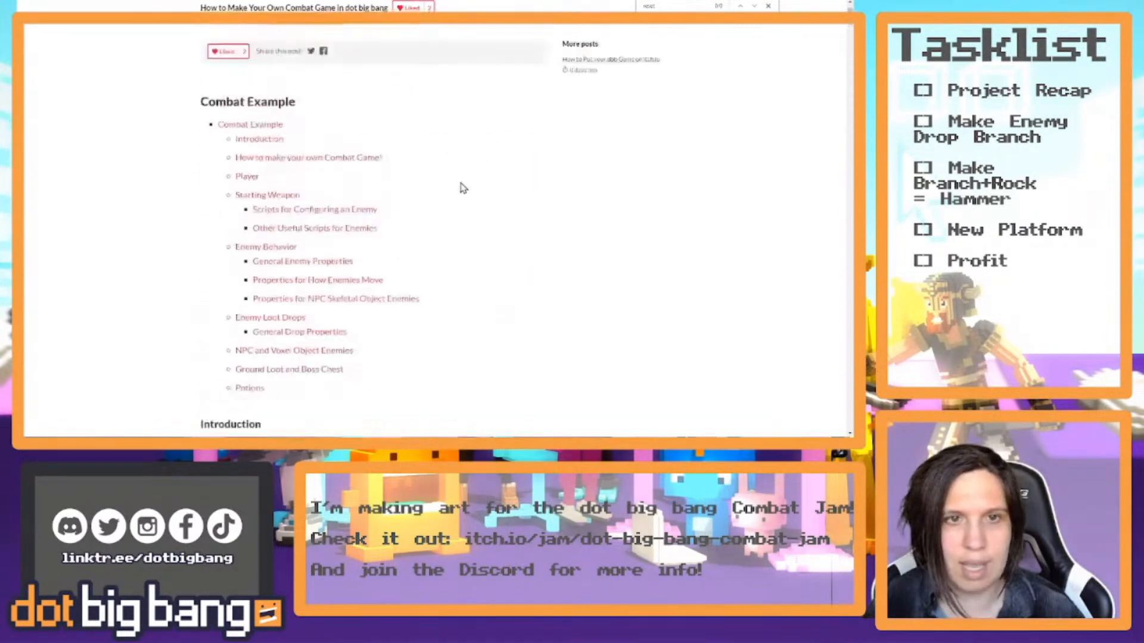
{"action": "scroll", "coordinate": [396, 205], "scroll_direction": "down", "scroll_amount": 5}
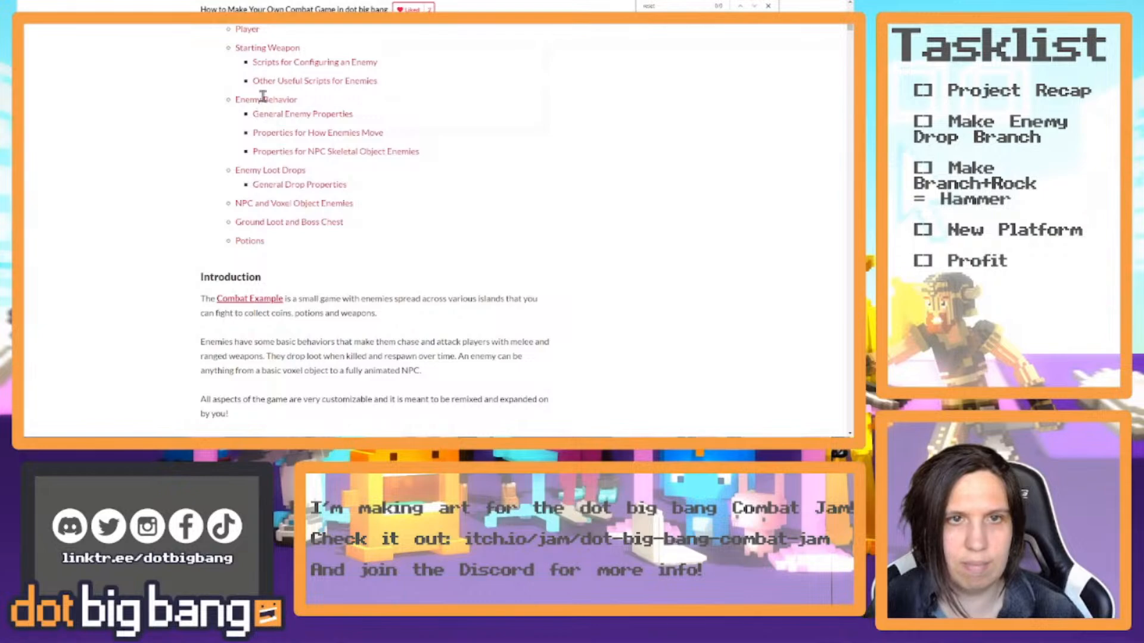
{"action": "scroll", "coordinate": [300, 216], "scroll_direction": "down", "scroll_amount": 15}
{"action": "scroll", "coordinate": [301, 226], "scroll_direction": "down", "scroll_amount": 15}
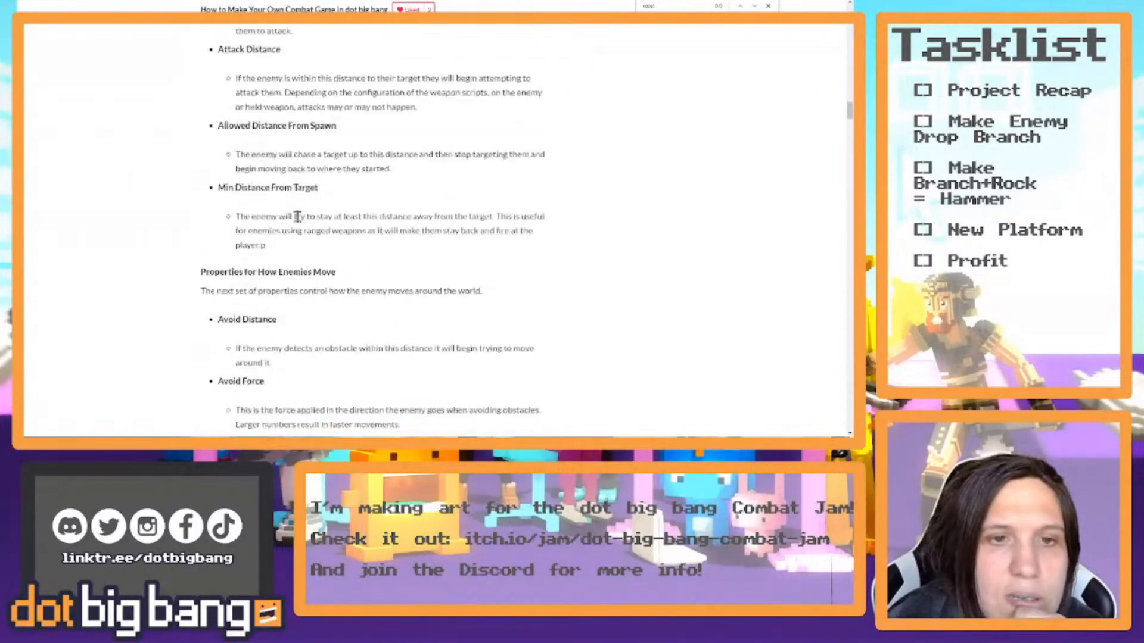
{"action": "scroll", "coordinate": [298, 217], "scroll_direction": "down", "scroll_amount": 5}
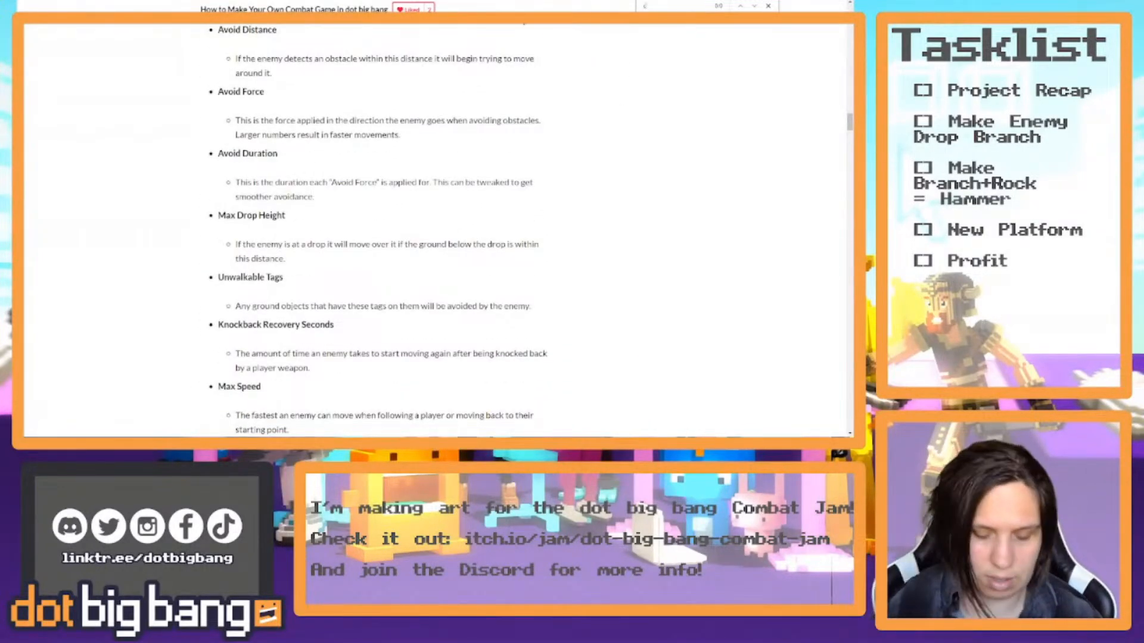
Search the guide for "collectable" and go through the matches on enemy scripts, drop properties and ground loot.
{"action": "type", "text": "ollect"}
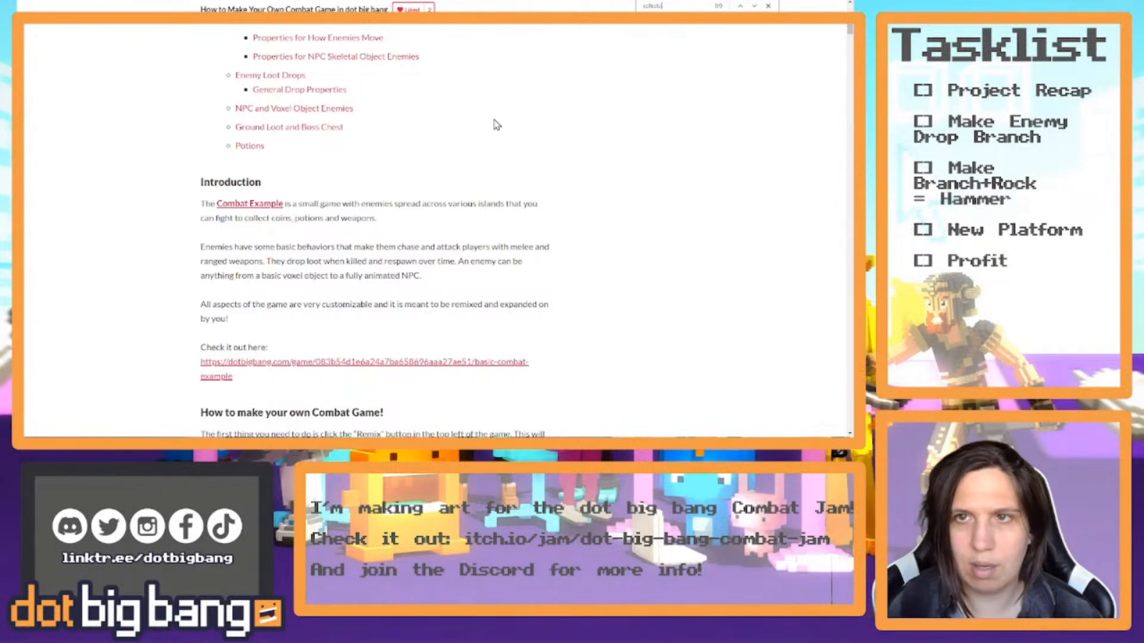
{"action": "key", "text": "Return"}
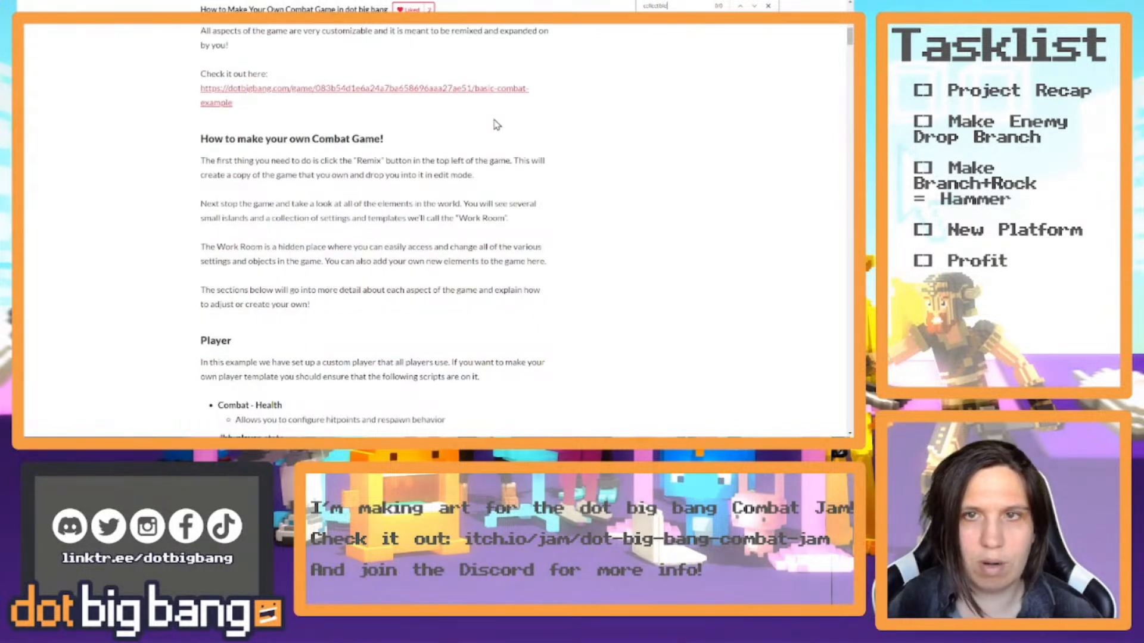
{"action": "type", "text": "able"}
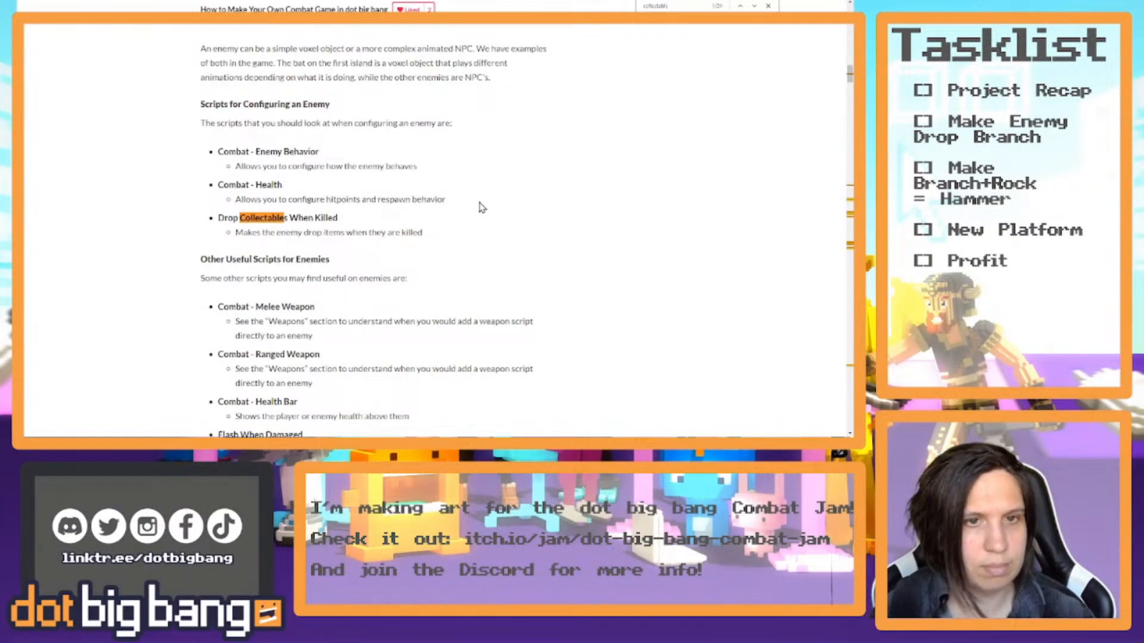
{"action": "scroll", "coordinate": [397, 222], "scroll_direction": "down", "scroll_amount": 3}
{"action": "scroll", "coordinate": [468, 196], "scroll_direction": "up", "scroll_amount": 2}
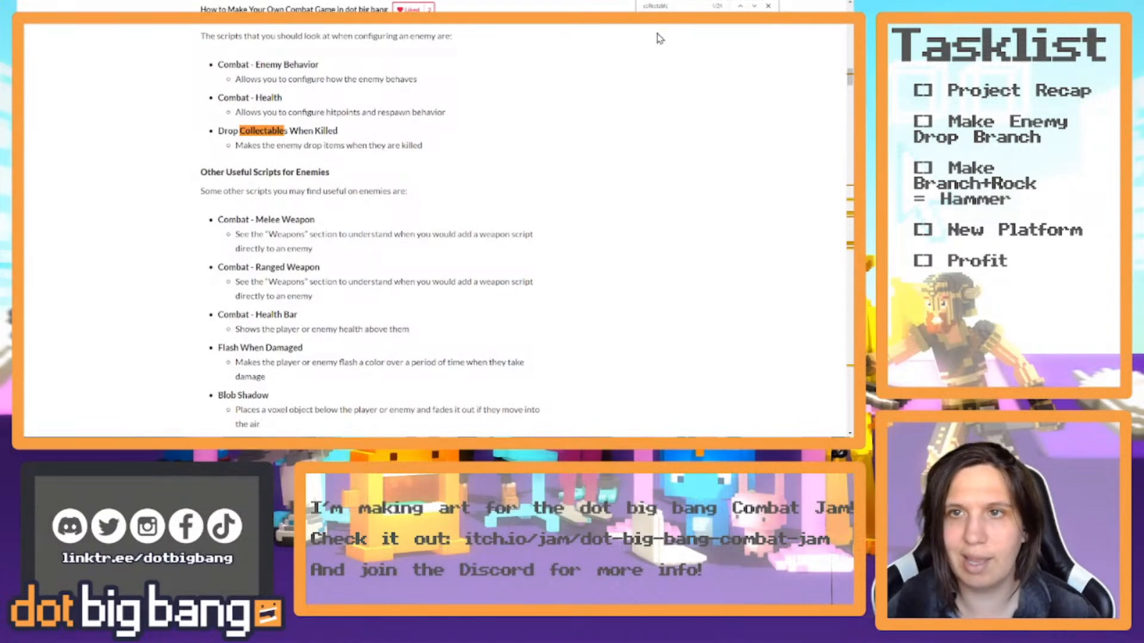
{"action": "key", "text": "Return"}
{"action": "key", "text": "Return"}
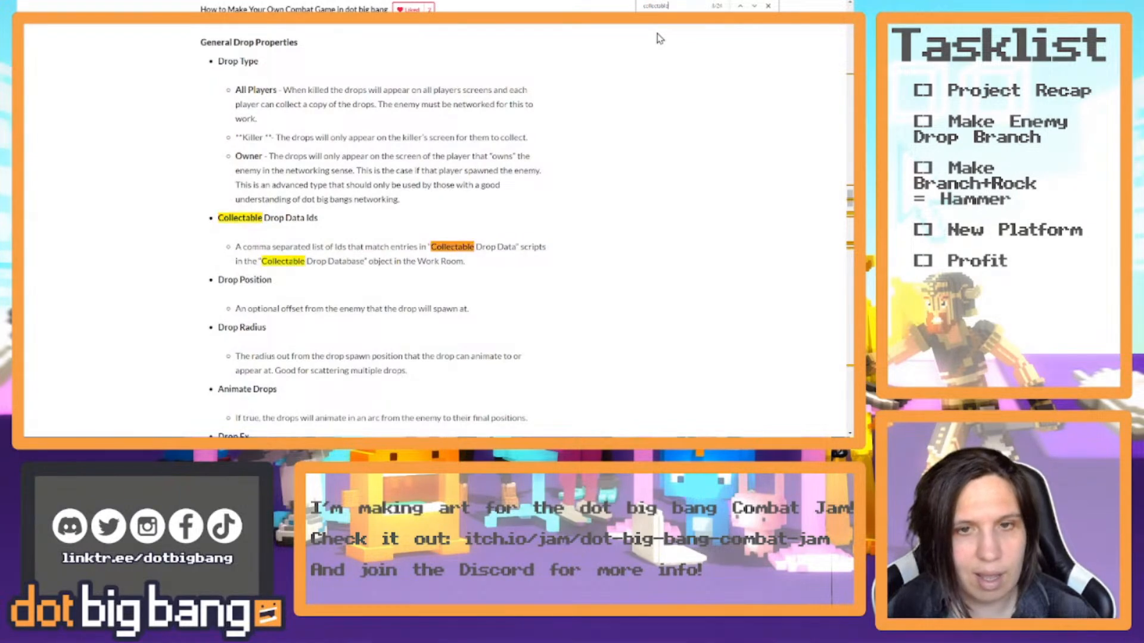
{"action": "key", "text": "Return"}
{"action": "key", "text": "Return"}
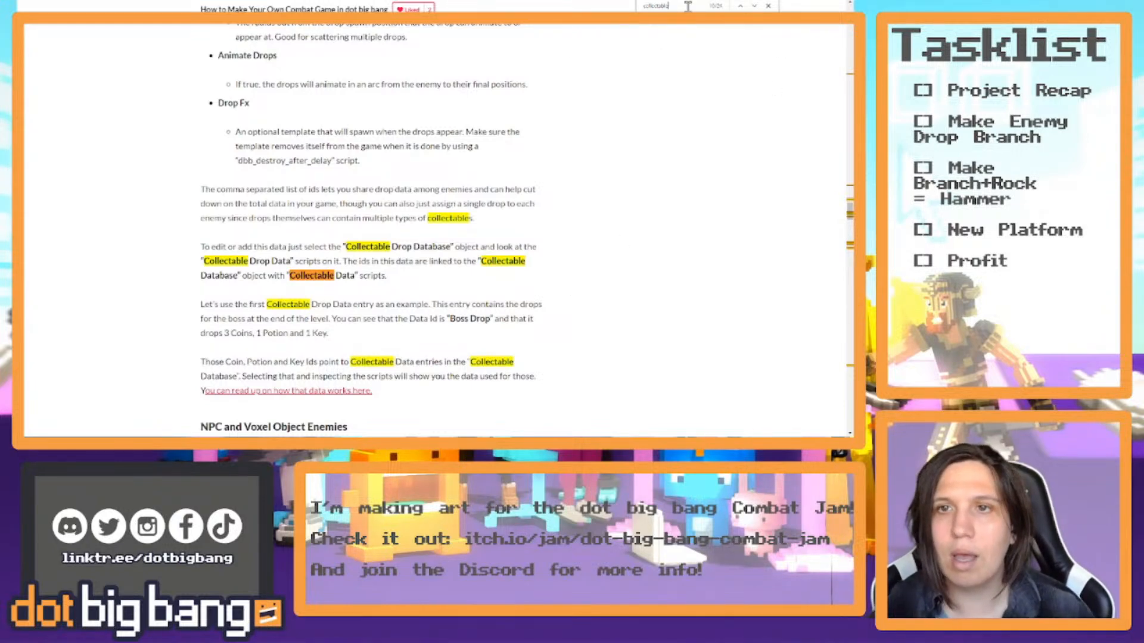
{"action": "key", "text": "Return"}
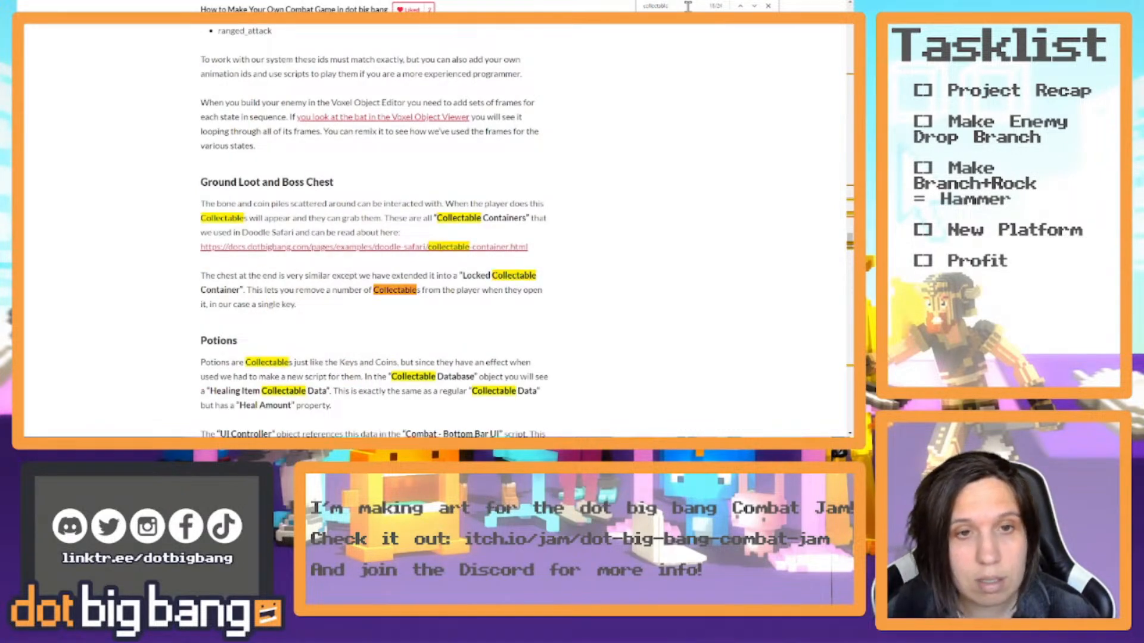
Read the guide's Ground Loot and Boss Chest, Potions and Weapons sections for how collectables are set up.
{"action": "scroll", "coordinate": [550, 116], "scroll_direction": "down", "scroll_amount": 5}
{"action": "scroll", "coordinate": [550, 116], "scroll_direction": "up", "scroll_amount": 7}
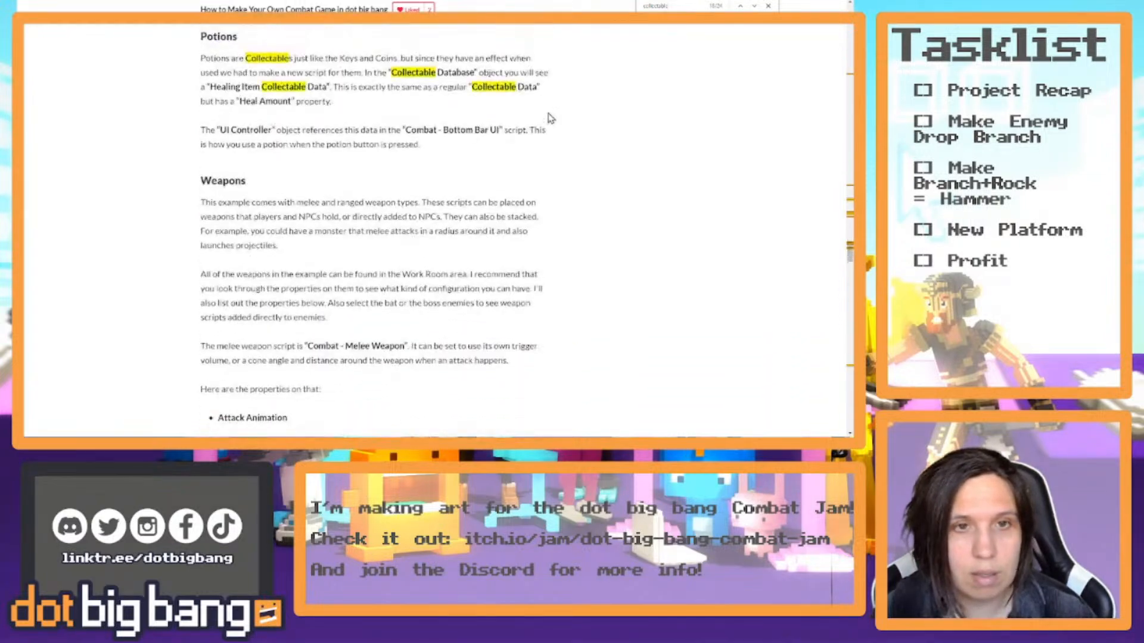
{"action": "scroll", "coordinate": [550, 116], "scroll_direction": "up", "scroll_amount": 10}
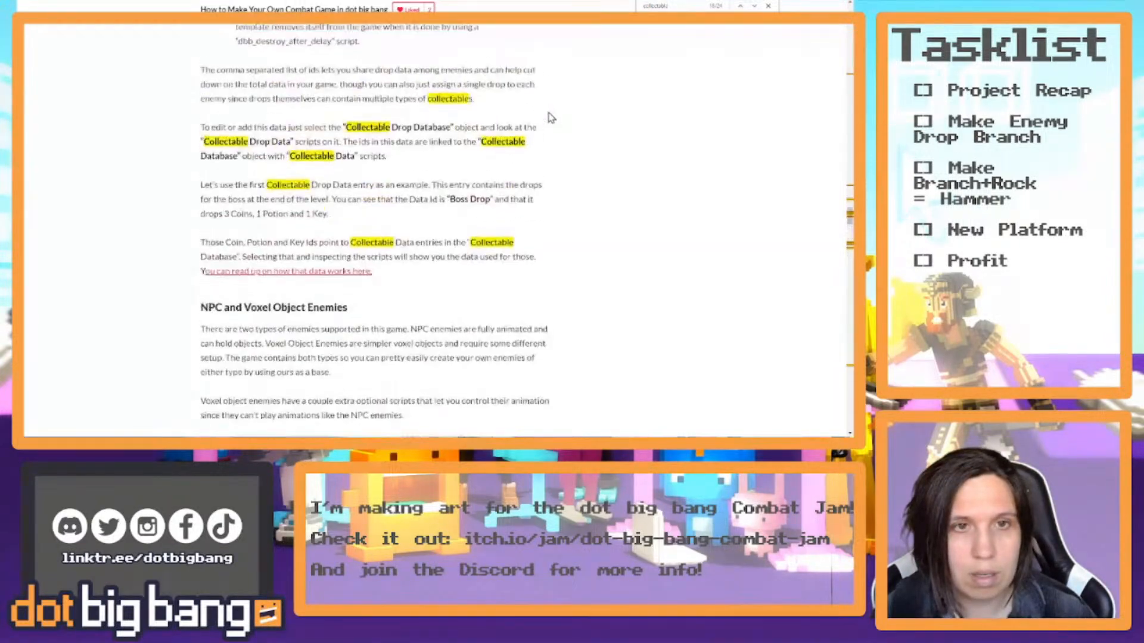
{"action": "scroll", "coordinate": [549, 117], "scroll_direction": "down", "scroll_amount": 15}
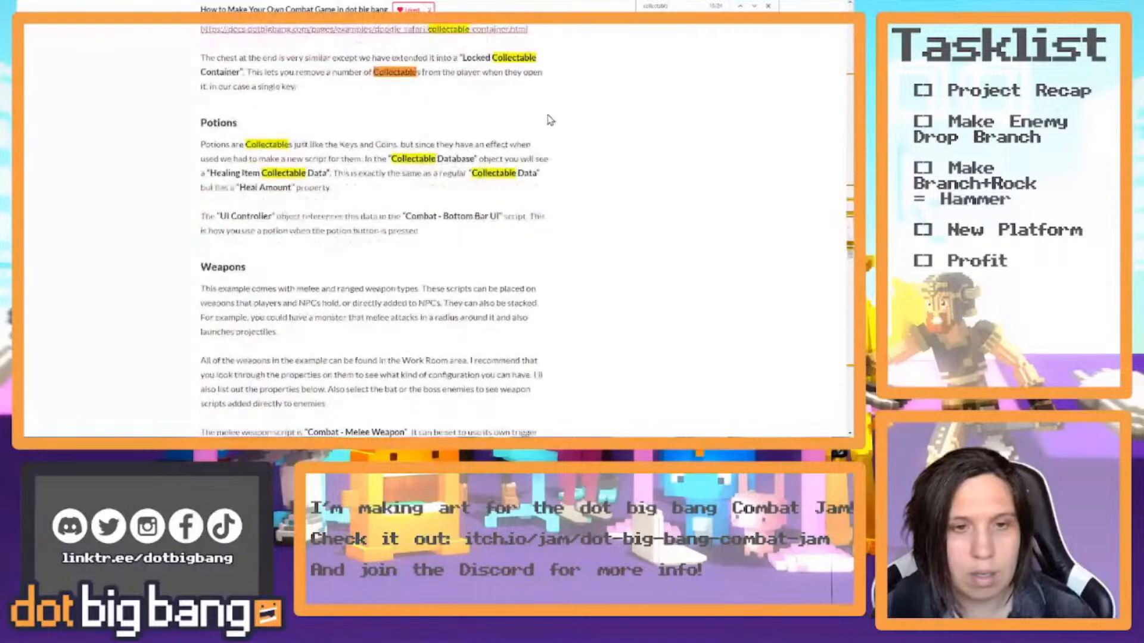
{"action": "scroll", "coordinate": [549, 120], "scroll_direction": "down", "scroll_amount": 10}
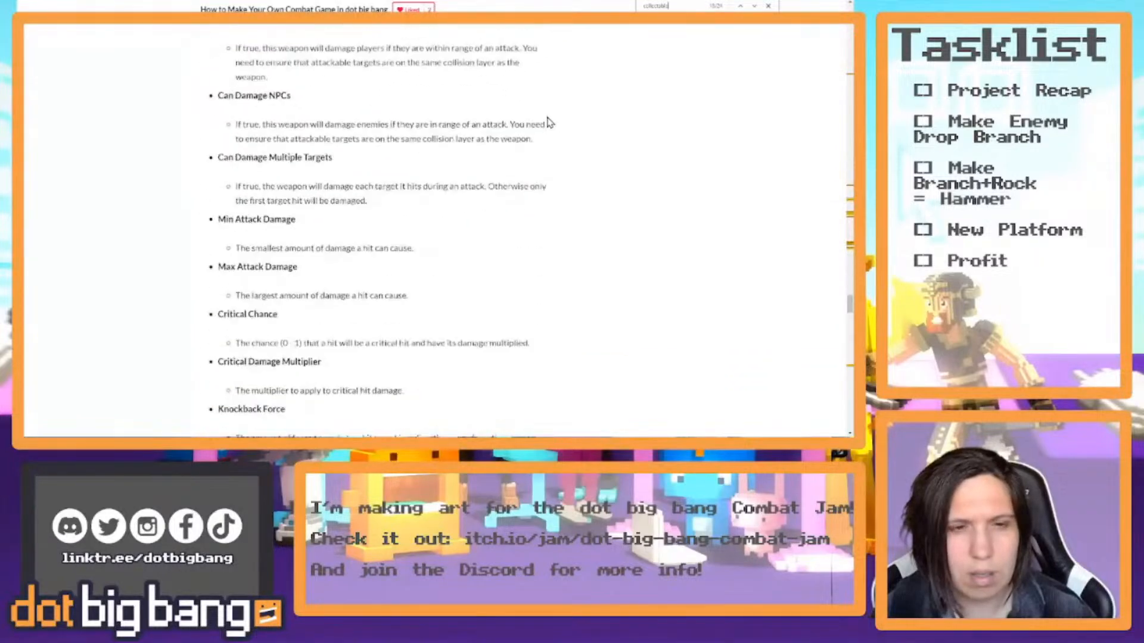
{"action": "scroll", "coordinate": [549, 122], "scroll_direction": "down", "scroll_amount": 8}
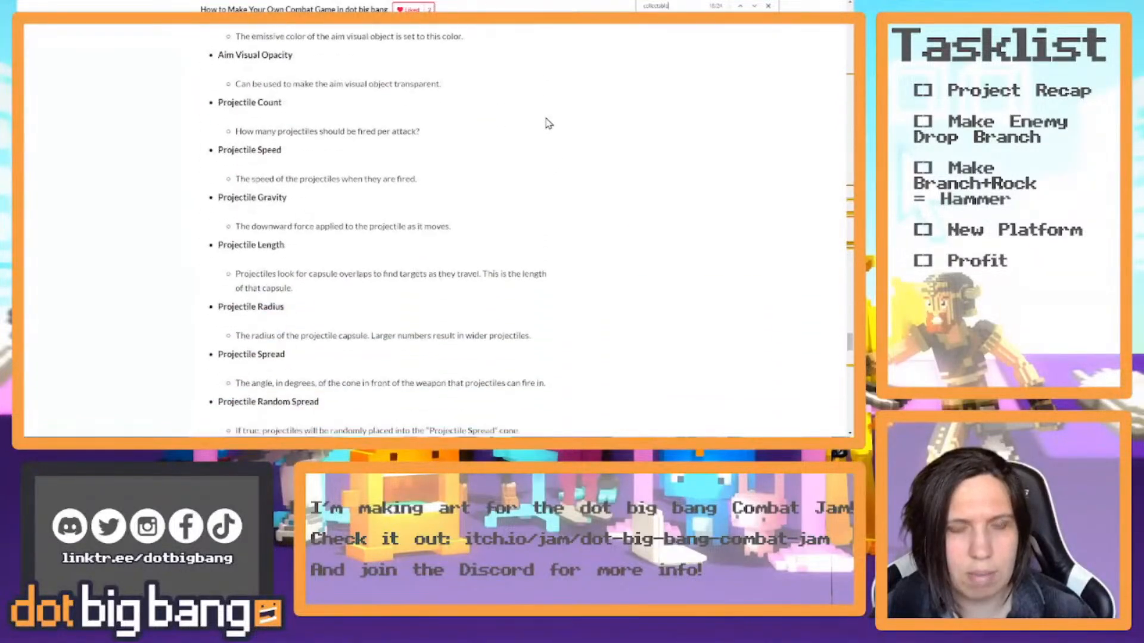
{"action": "key", "text": "Return"}
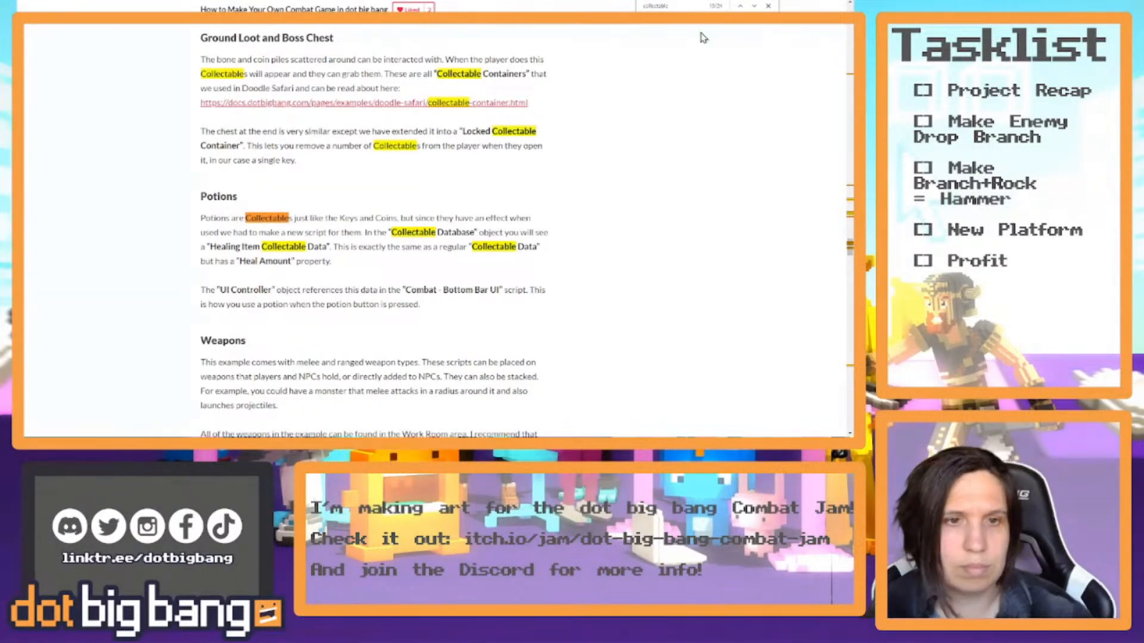
{"action": "scroll", "coordinate": [553, 113], "scroll_direction": "up", "scroll_amount": 8}
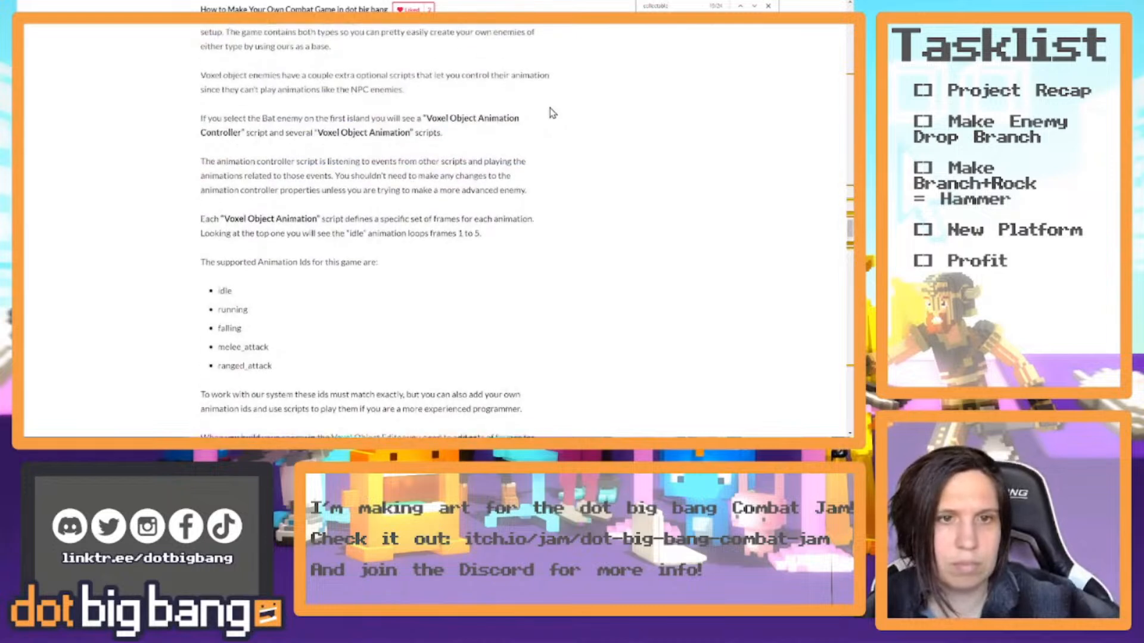
{"action": "scroll", "coordinate": [552, 112], "scroll_direction": "down", "scroll_amount": 3}
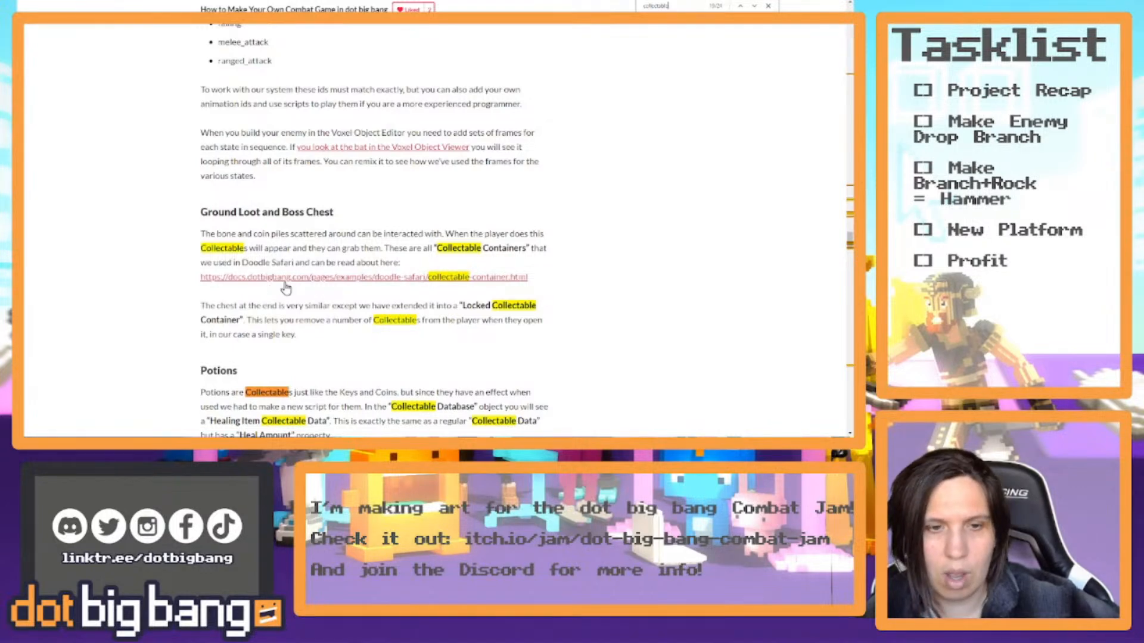
{"action": "scroll", "coordinate": [370, 357], "scroll_direction": "down", "scroll_amount": 3}
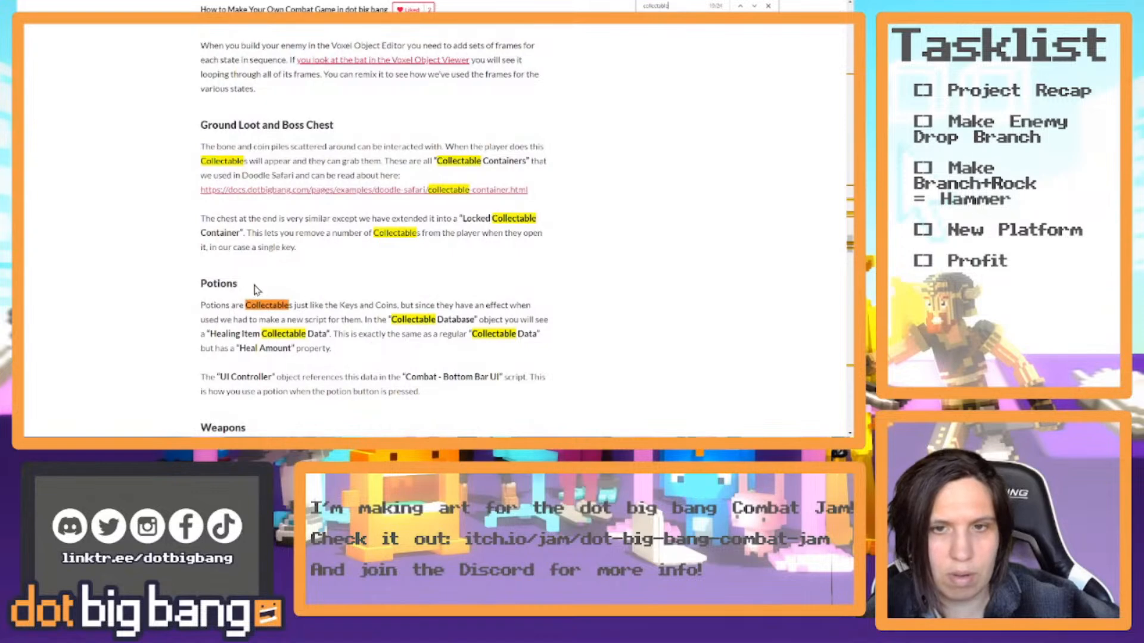
{"action": "scroll", "coordinate": [370, 318], "scroll_direction": "down", "scroll_amount": 7}
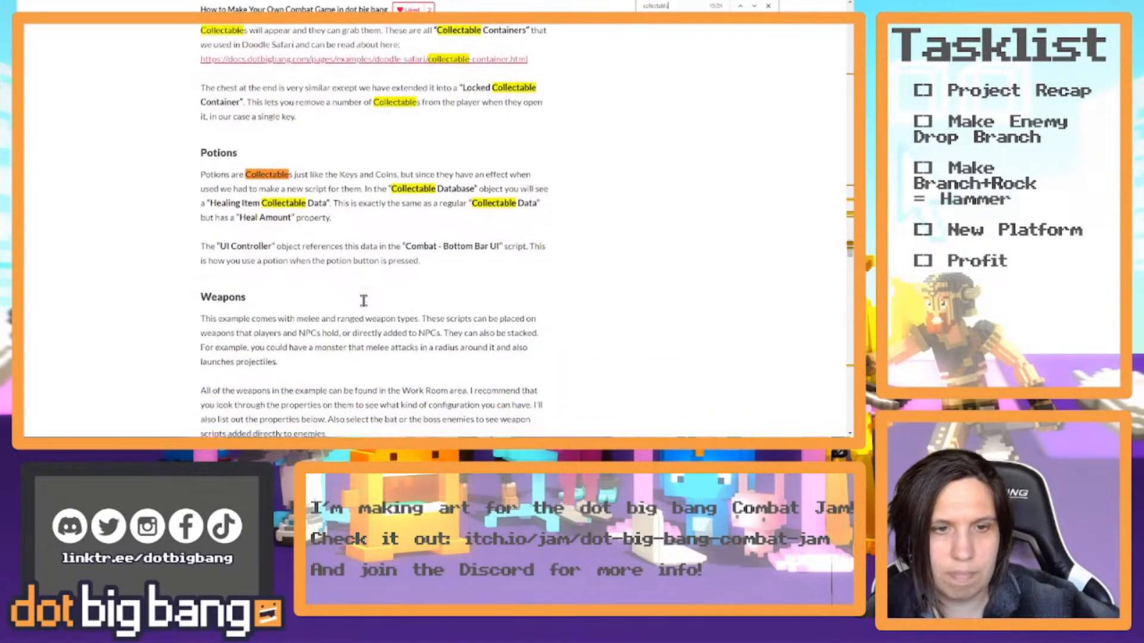
Find the guide's Enemy Loot Drops section and read the General Drop Properties, including Collectable Drop Data Ids.
{"action": "key", "text": "Return"}
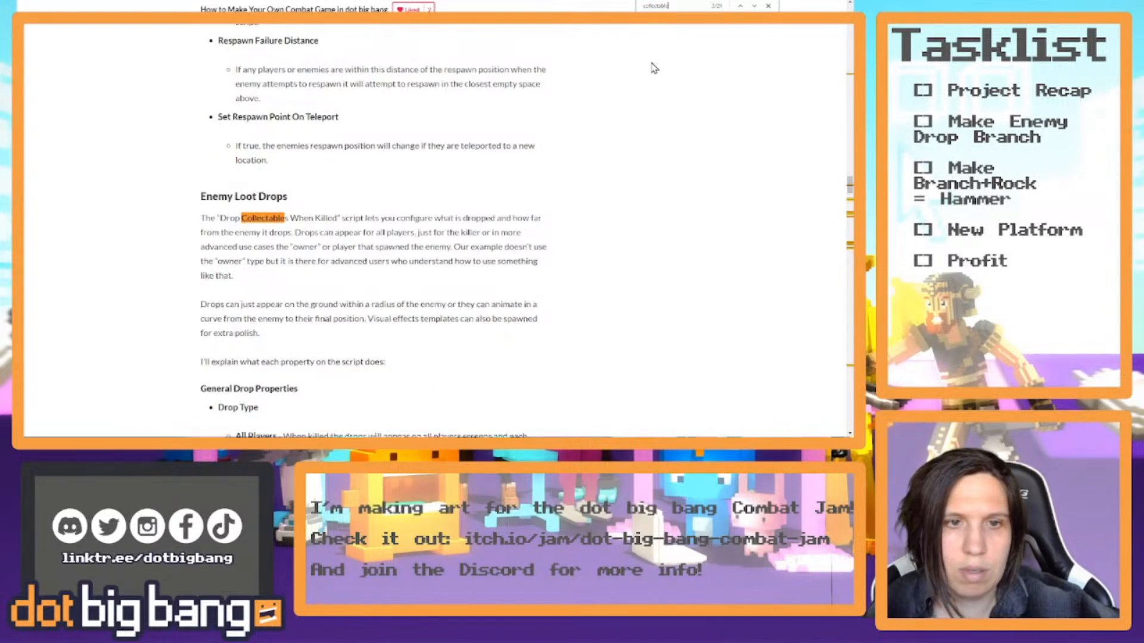
{"action": "scroll", "coordinate": [540, 199], "scroll_direction": "down", "scroll_amount": 10}
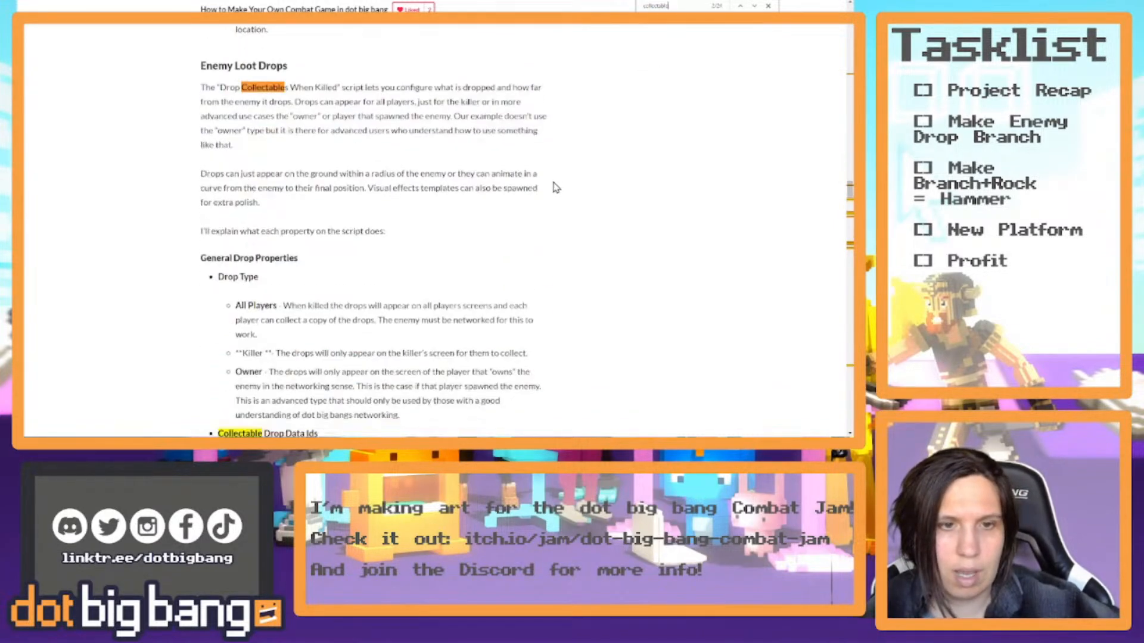
{"action": "scroll", "coordinate": [540, 199], "scroll_direction": "down", "scroll_amount": 1}
{"action": "scroll", "coordinate": [540, 199], "scroll_direction": "down", "scroll_amount": 5}
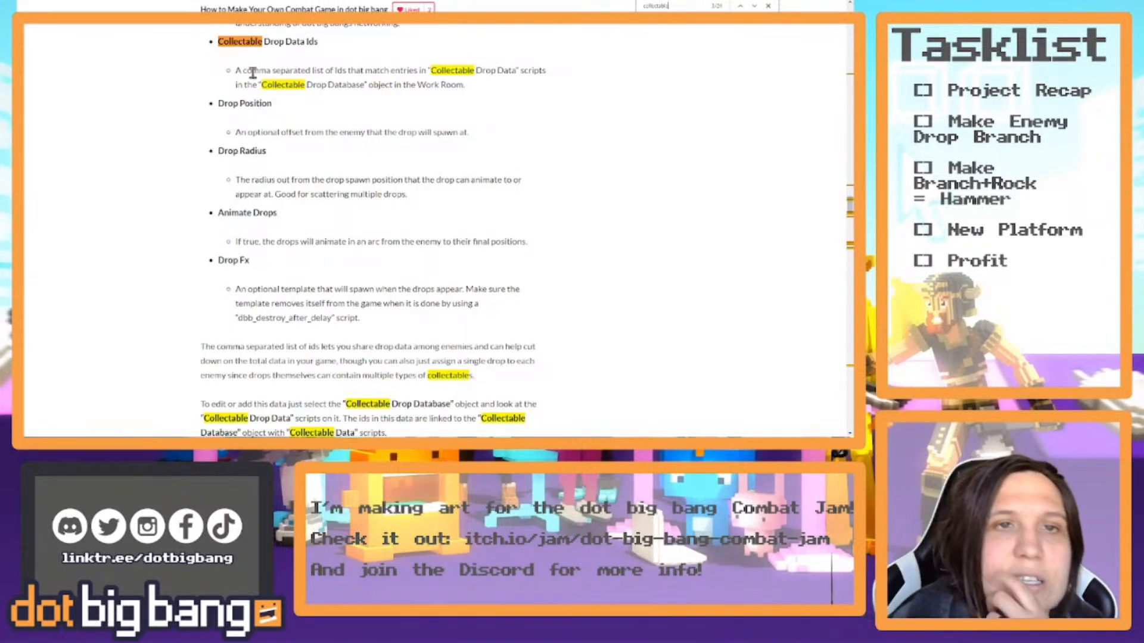
Return to the Basic Combat Example in the game editor and view the island towards the tree and green enemy.
{"action": "key", "text": "ctrl+Tab"}
{"action": "key", "text": "ctrl+Tab"}
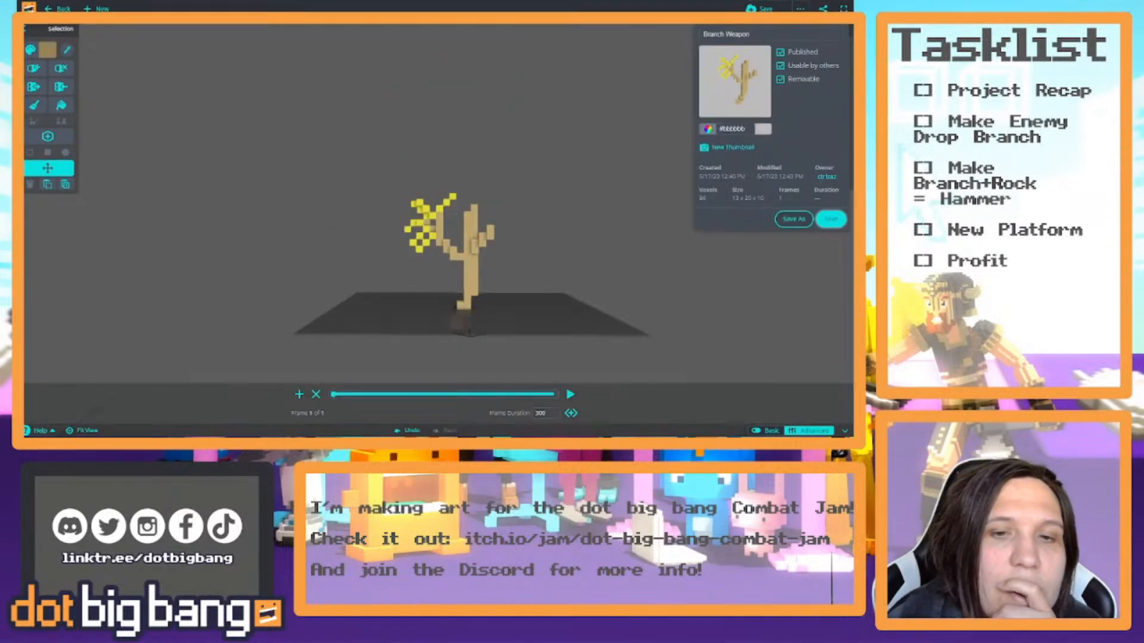
{"action": "key", "text": "ctrl+Tab"}
{"action": "right_click_drag", "start_coordinate": [488, 169], "coordinate": [507, 86]}
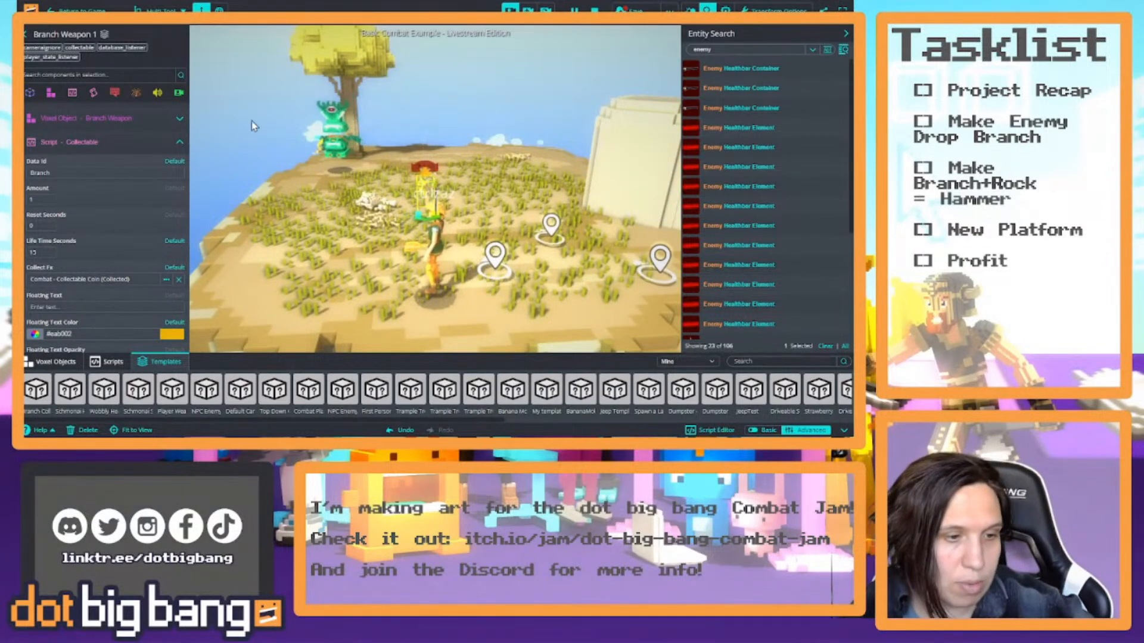
{"action": "right_click_drag", "start_coordinate": [474, 168], "coordinate": [464, 145]}
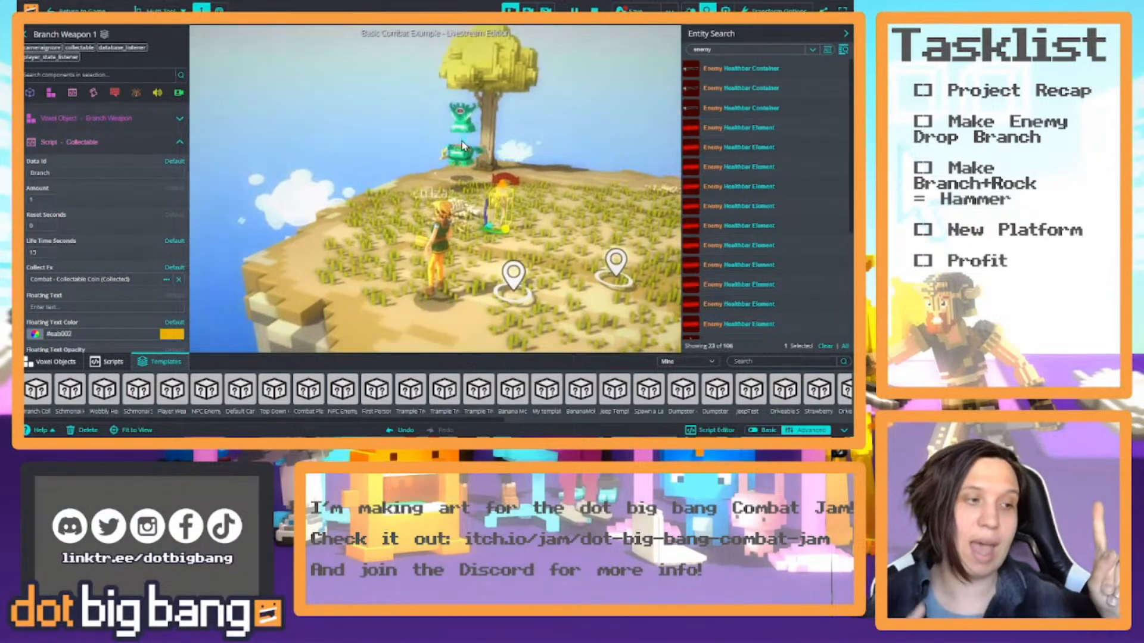
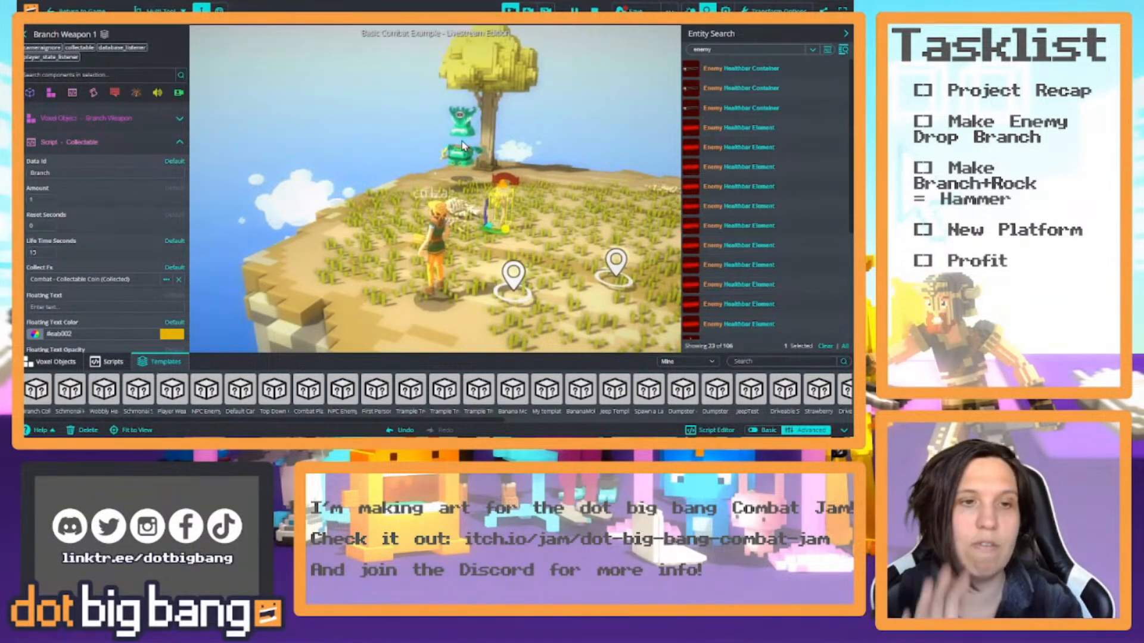
{"action": "right_click_drag", "start_coordinate": [484, 159], "coordinate": [476, 249]}
{"action": "key", "text": "w"}
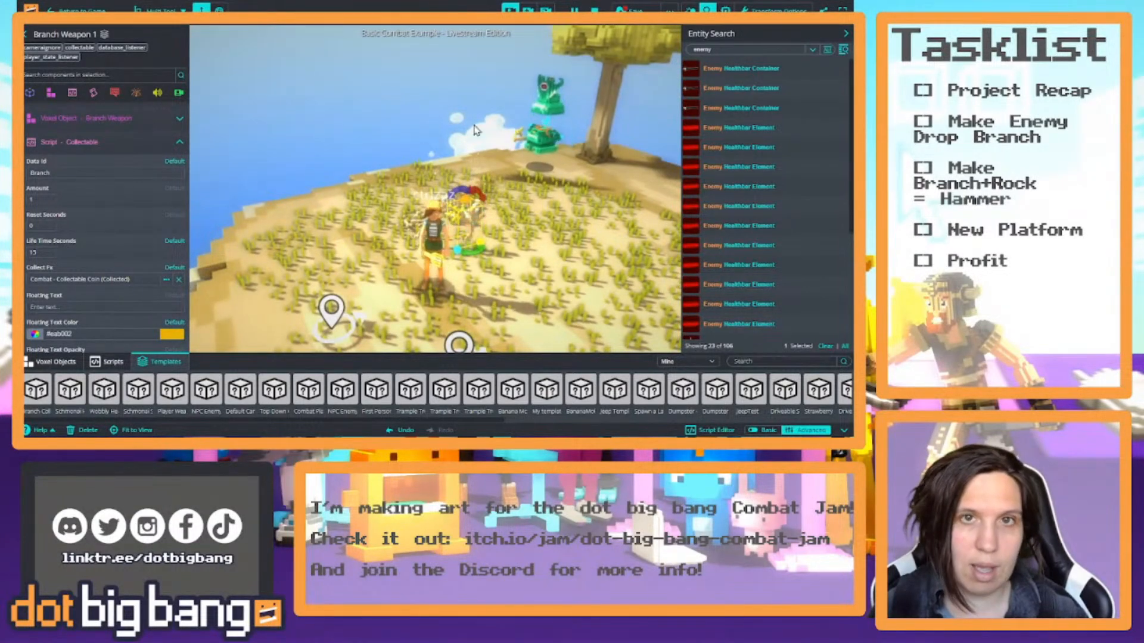
Open the dot big bang creator documentation at docs.dotbigbang.com in a new browser tab.
{"action": "key", "text": "ctrl+t"}
{"action": "type", "text": "docs.g"}
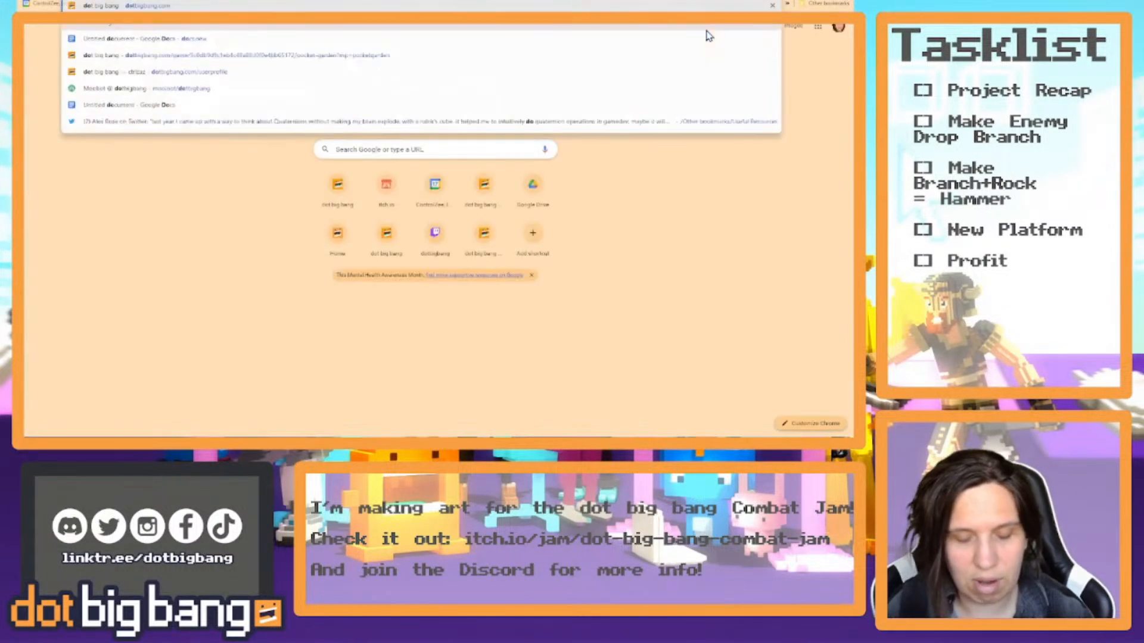
{"action": "key", "text": "BackSpace"}
{"action": "key", "text": "BackSpace"}
{"action": "type", "text": "dotbigbang.com"}
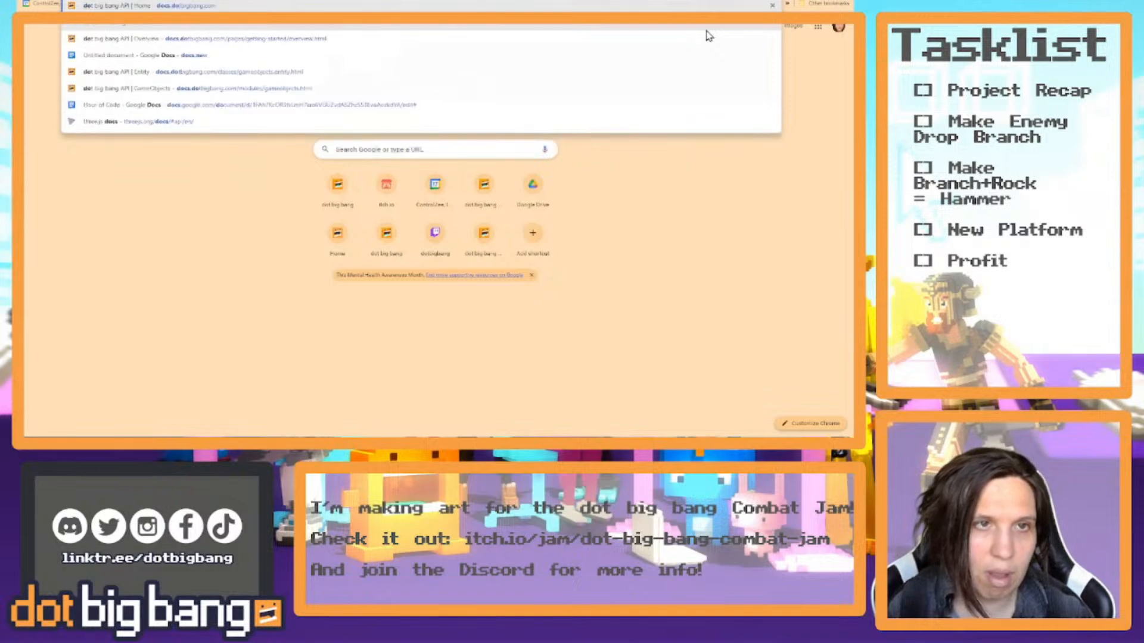
{"action": "key", "text": "Return"}
Find the Doodle Safari example in the documentation and open its Collectables page.
{"action": "scroll", "coordinate": [602, 234], "scroll_direction": "down", "scroll_amount": 3}
{"action": "scroll", "coordinate": [552, 198], "scroll_direction": "up", "scroll_amount": 2}
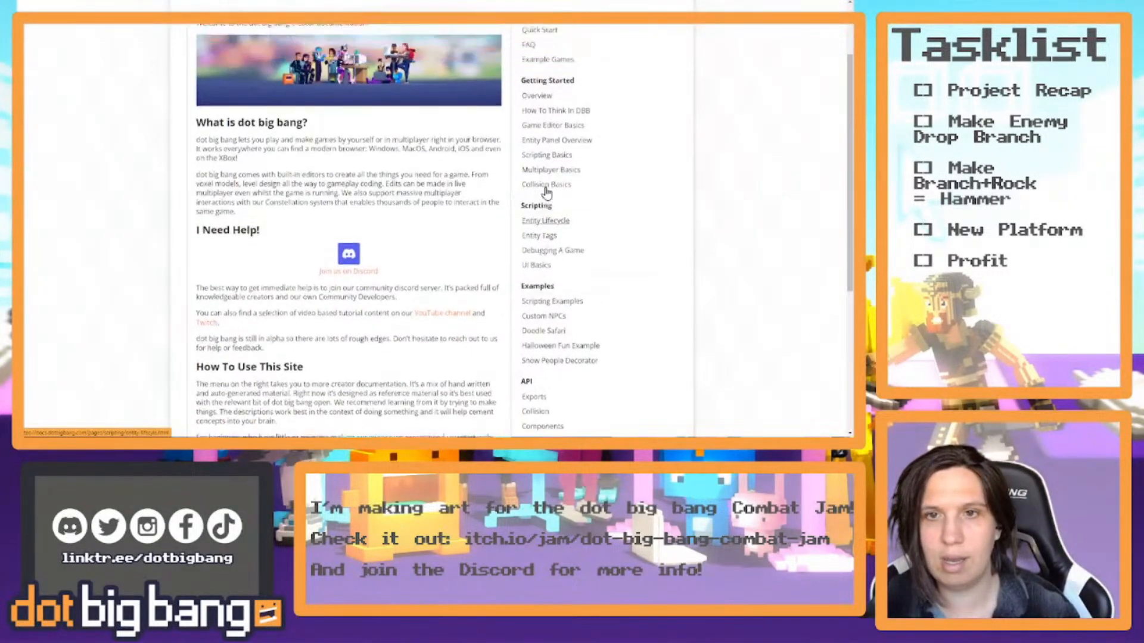
{"action": "scroll", "coordinate": [571, 141], "scroll_direction": "down", "scroll_amount": 2}
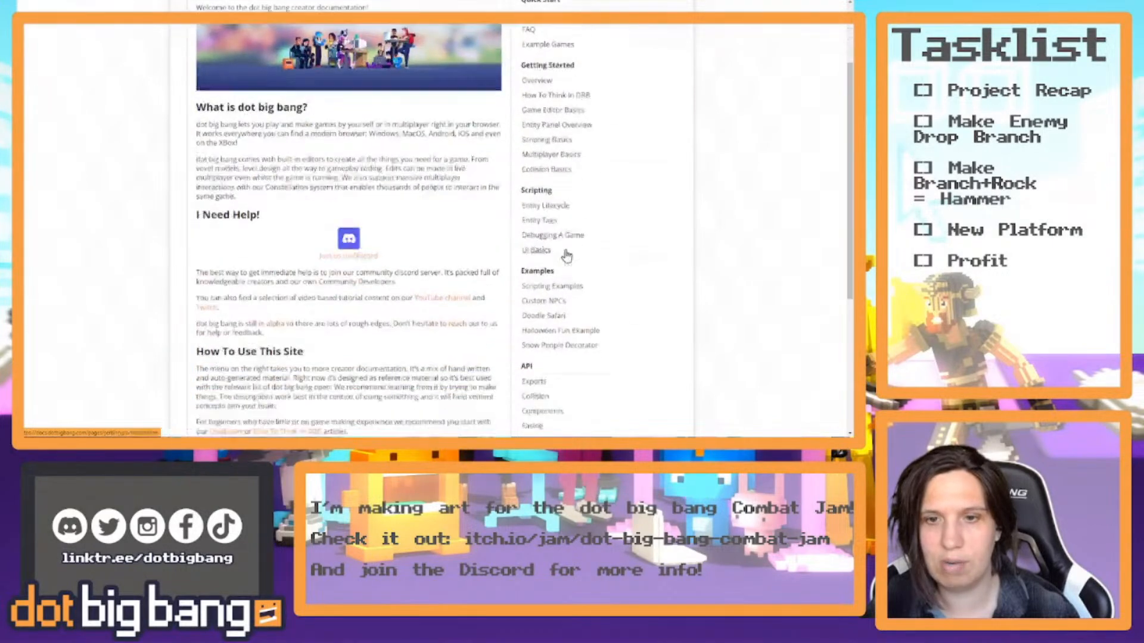
{"action": "left_click", "coordinate": [553, 266]}
{"action": "left_click", "coordinate": [547, 294]}
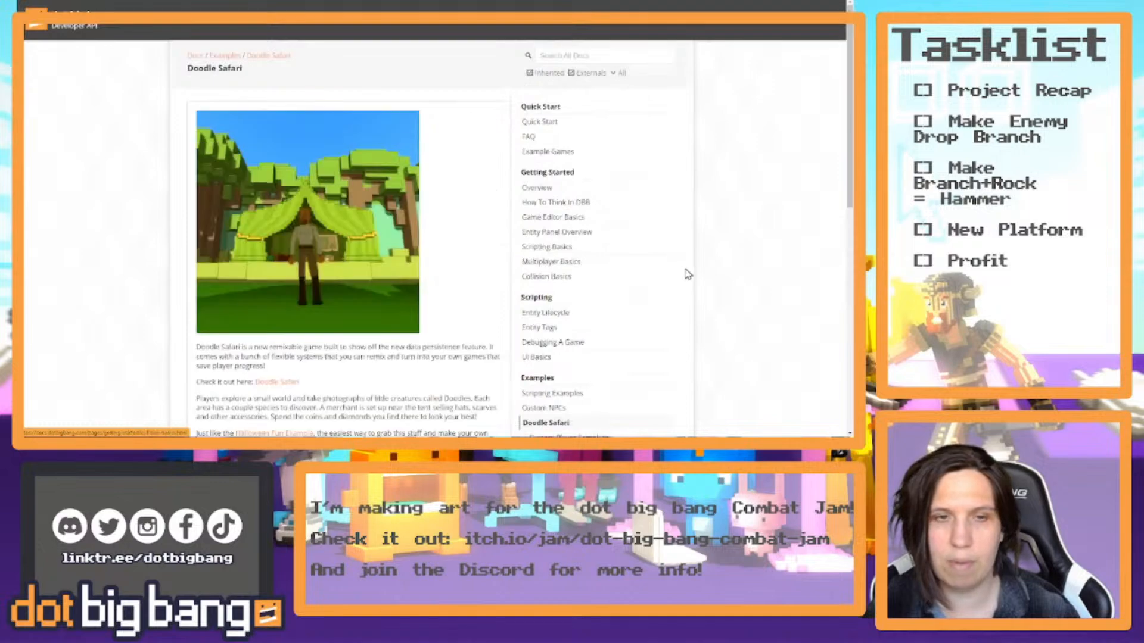
{"action": "scroll", "coordinate": [454, 250], "scroll_direction": "down", "scroll_amount": 5}
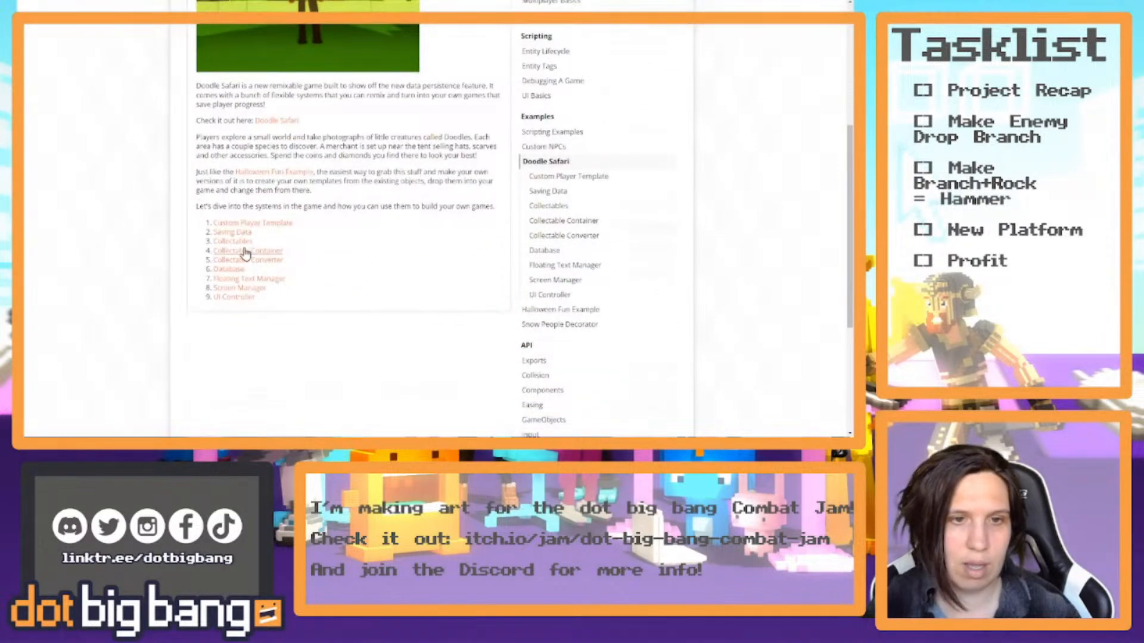
{"action": "left_click", "coordinate": [245, 242]}
Read the Collectable script's property descriptions, focusing on how Data Id is used.
{"action": "scroll", "coordinate": [383, 243], "scroll_direction": "down", "scroll_amount": 4}
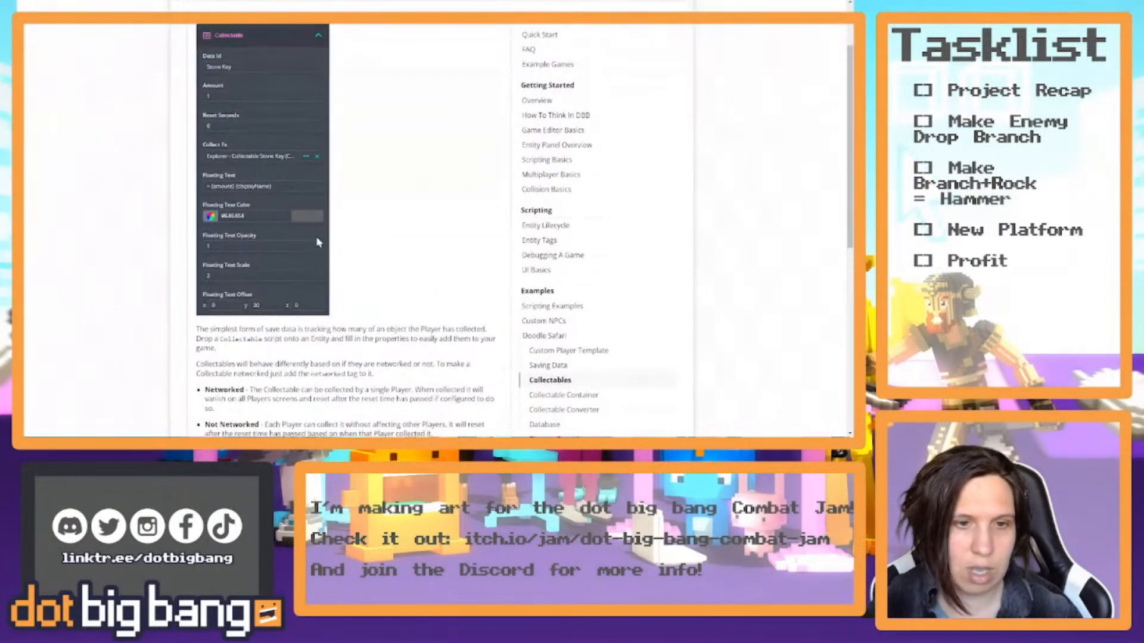
{"action": "scroll", "coordinate": [325, 242], "scroll_direction": "down", "scroll_amount": 5}
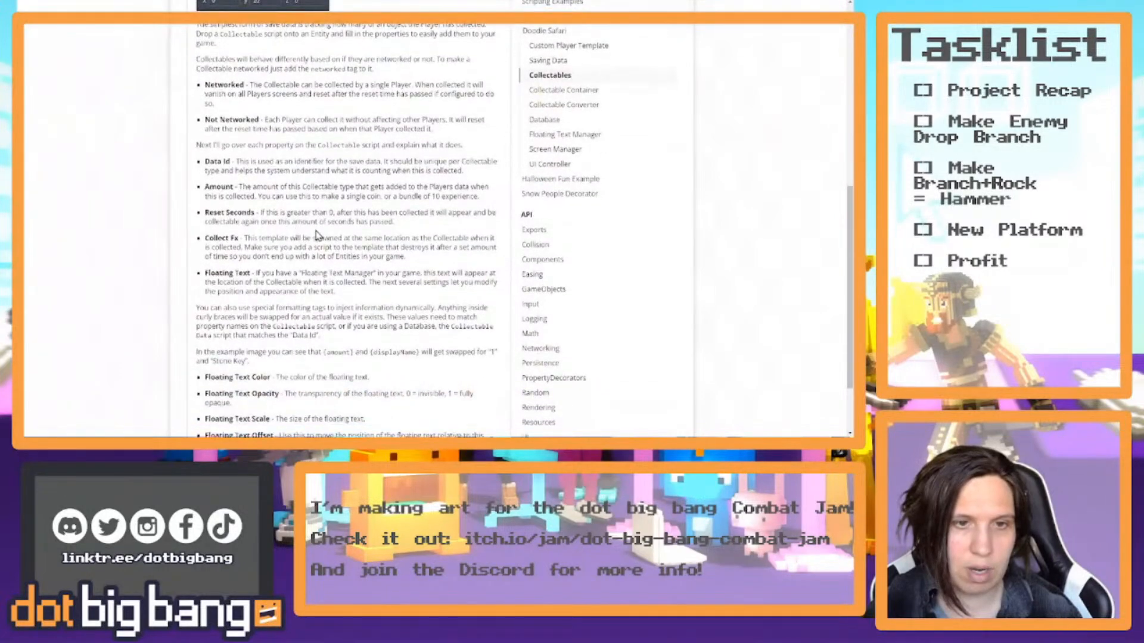
{"action": "scroll", "coordinate": [315, 236], "scroll_direction": "down", "scroll_amount": 3}
{"action": "scroll", "coordinate": [295, 241], "scroll_direction": "up", "scroll_amount": 3}
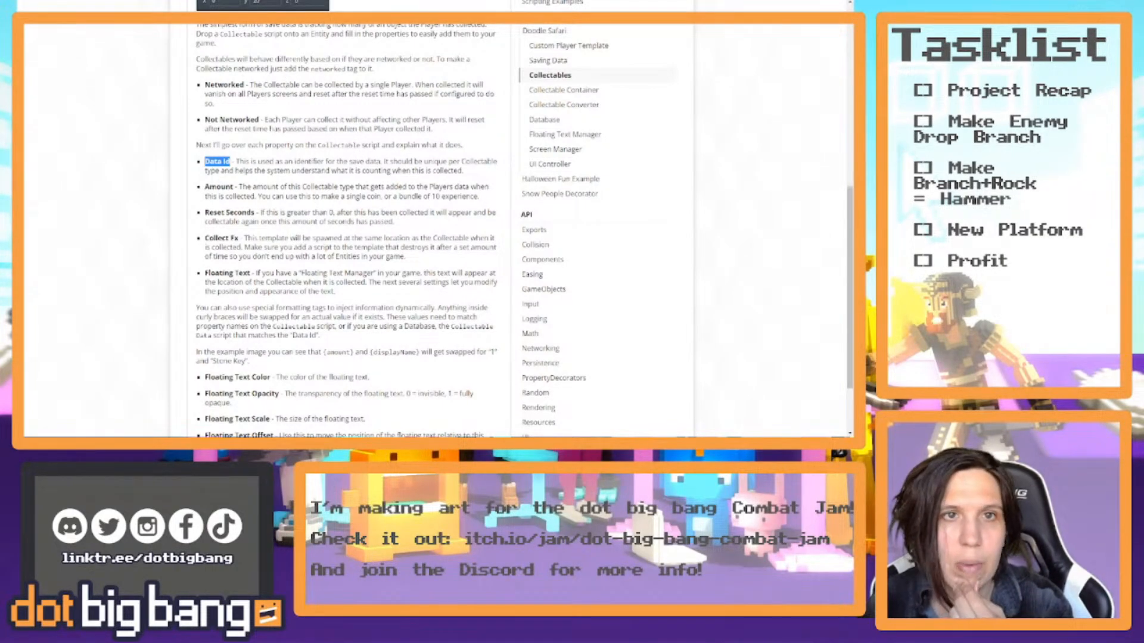
Return to the game editor and review Branch Weapon 1's Collectable script properties, from Data Id to Floating Text Offset.
{"action": "key", "text": "alt+Tab"}
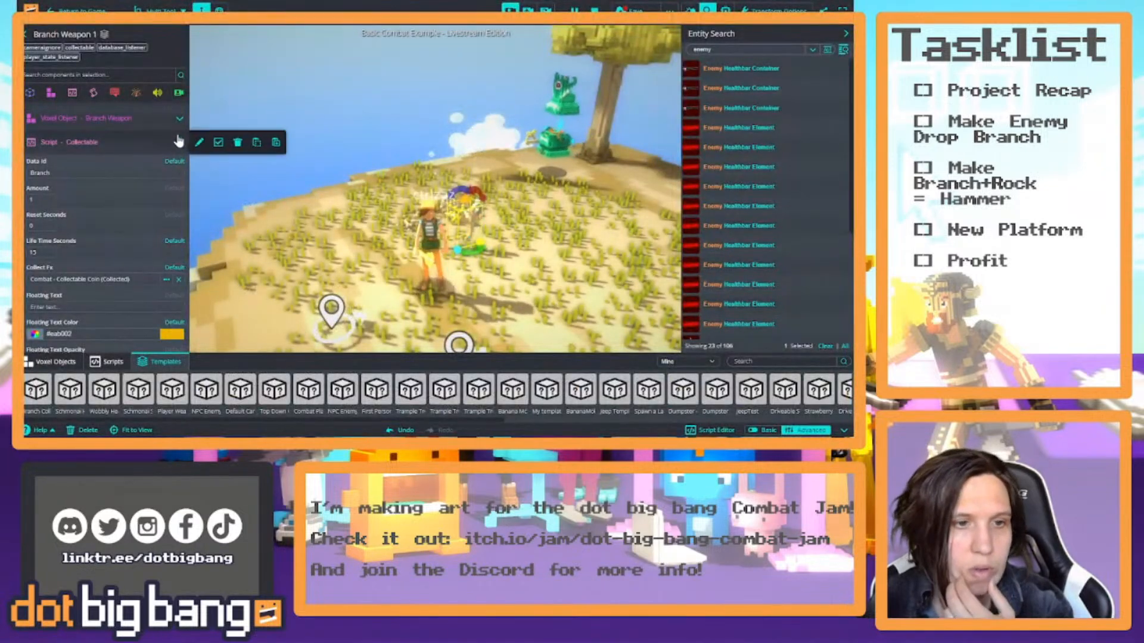
{"action": "scroll", "coordinate": [136, 249], "scroll_direction": "down", "scroll_amount": 3}
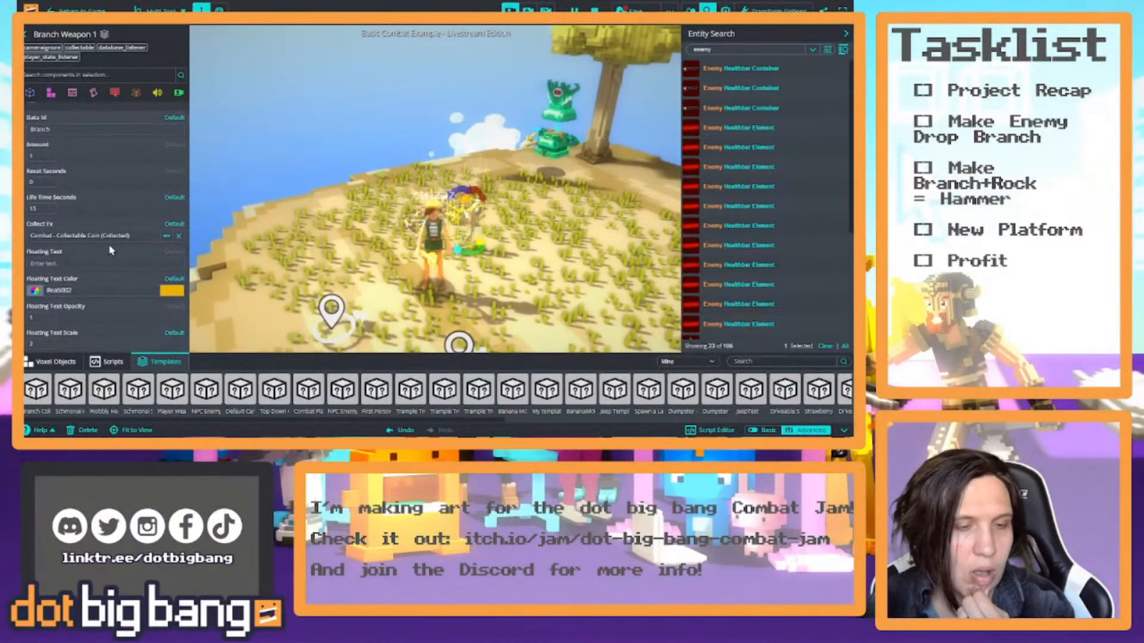
{"action": "scroll", "coordinate": [143, 219], "scroll_direction": "up", "scroll_amount": 3}
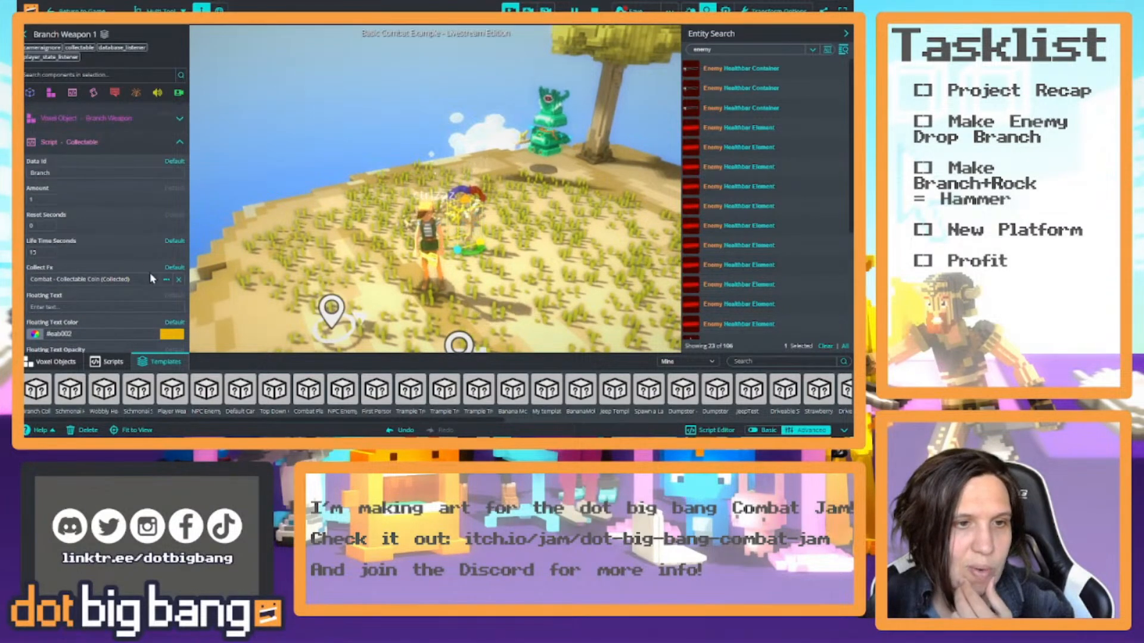
{"action": "right_click_drag", "start_coordinate": [239, 206], "coordinate": [280, 235]}
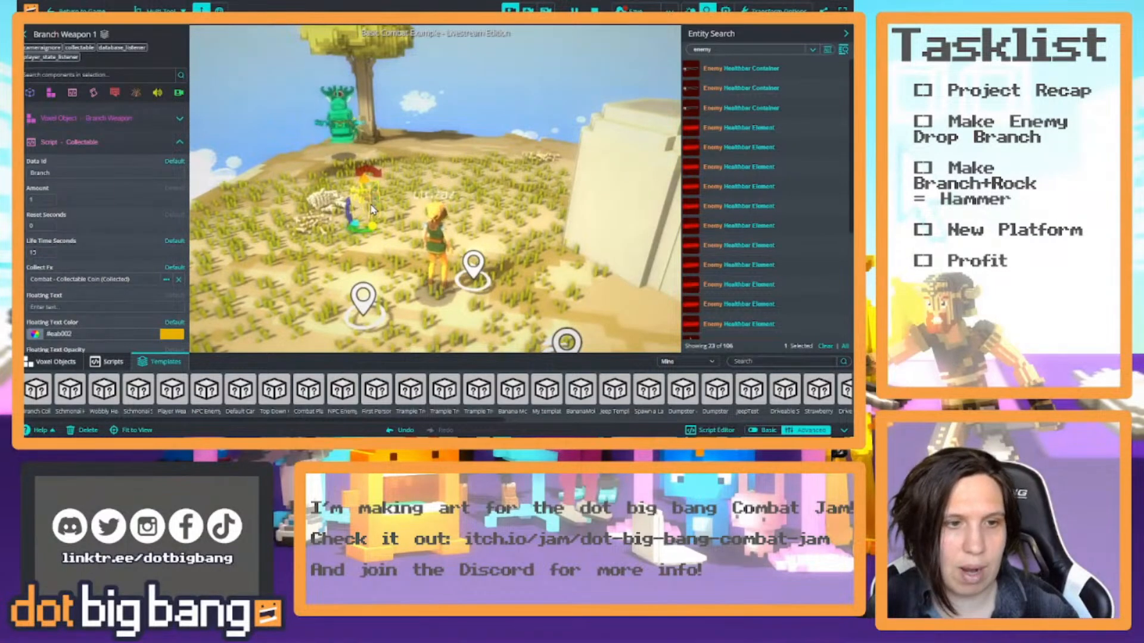
{"action": "scroll", "coordinate": [173, 244], "scroll_direction": "down", "scroll_amount": 3}
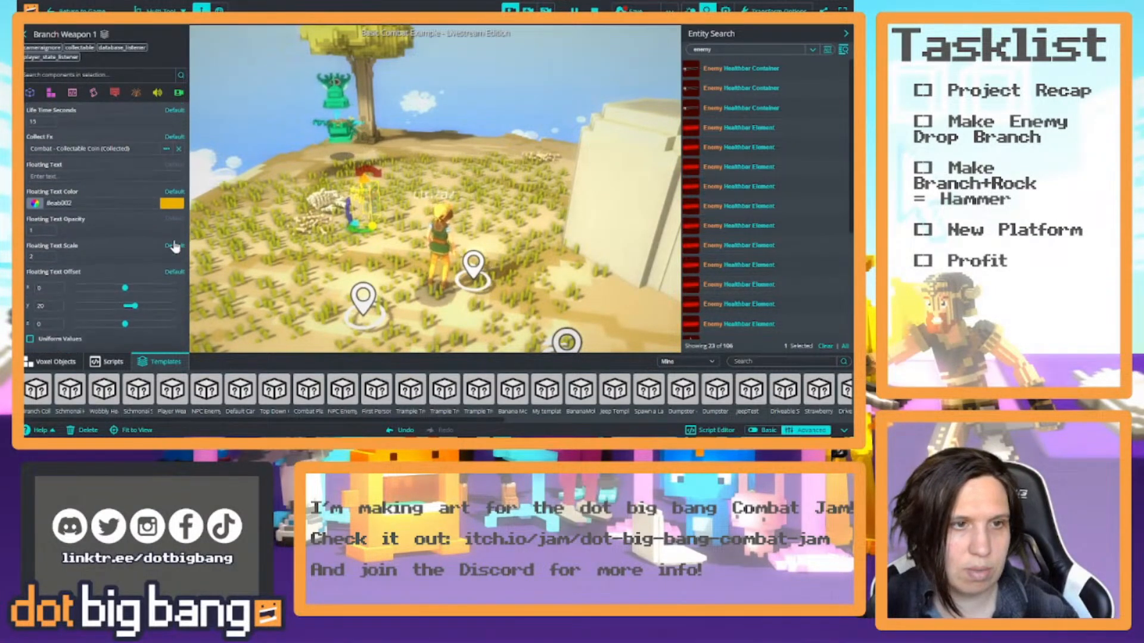
{"action": "scroll", "coordinate": [175, 243], "scroll_direction": "down", "scroll_amount": 1}
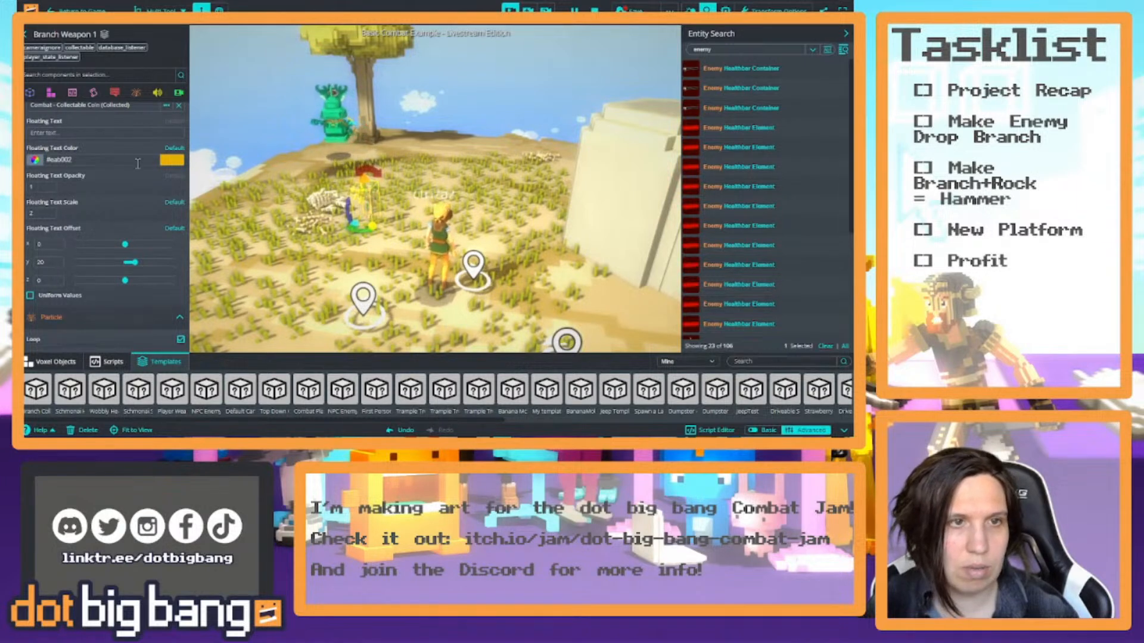
Save Branch Weapon 1 to its linked template and delete the placed branch from the island.
{"action": "scroll", "coordinate": [135, 162], "scroll_direction": "up", "scroll_amount": 10}
{"action": "scroll", "coordinate": [134, 279], "scroll_direction": "down", "scroll_amount": 4}
{"action": "left_click", "coordinate": [49, 199]}
{"action": "scroll", "coordinate": [166, 231], "scroll_direction": "down", "scroll_amount": 2}
{"action": "left_click", "coordinate": [169, 167]}
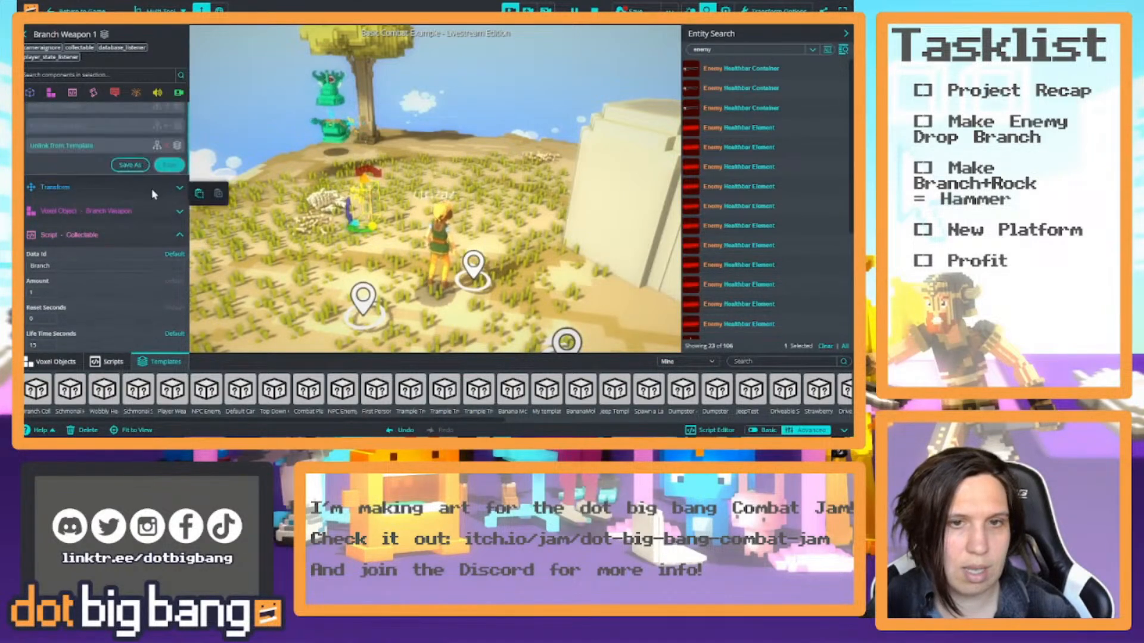
{"action": "left_click", "coordinate": [373, 205]}
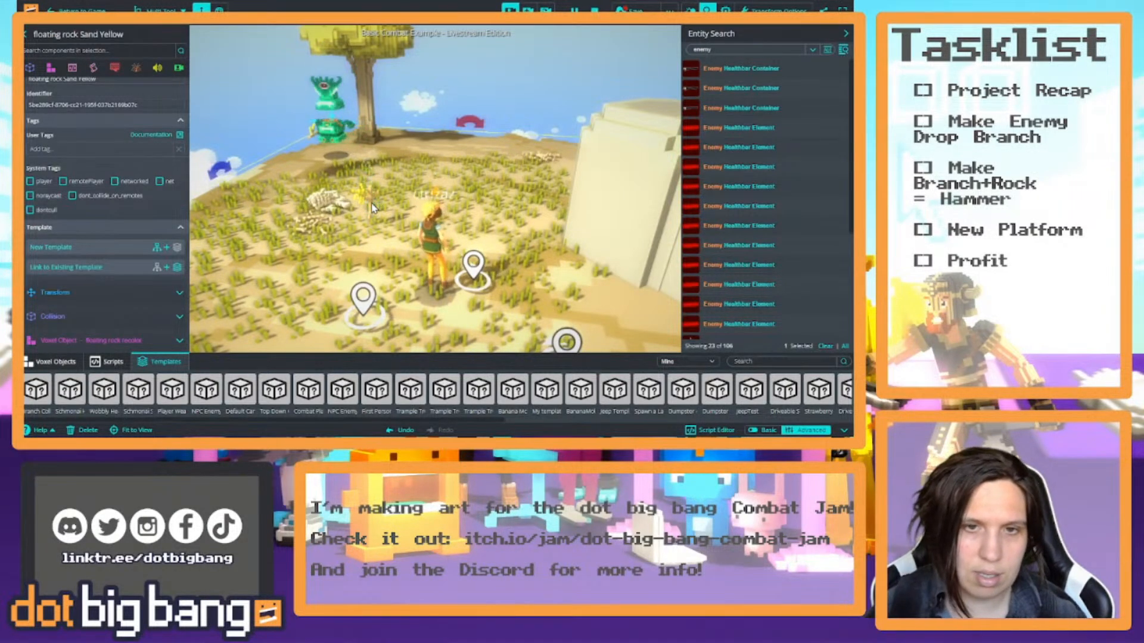
{"action": "key", "text": "Delete"}
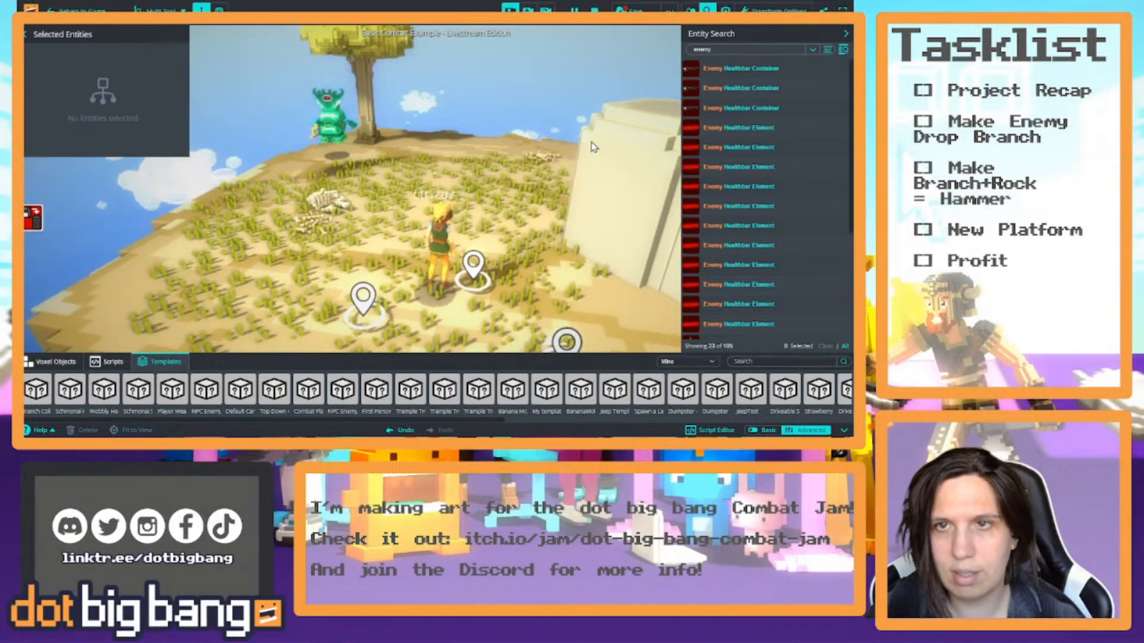
Restart the game in the editor, approach and attack the green enemy near the tree, and stop the playtest.
{"action": "left_click", "coordinate": [594, 11]}
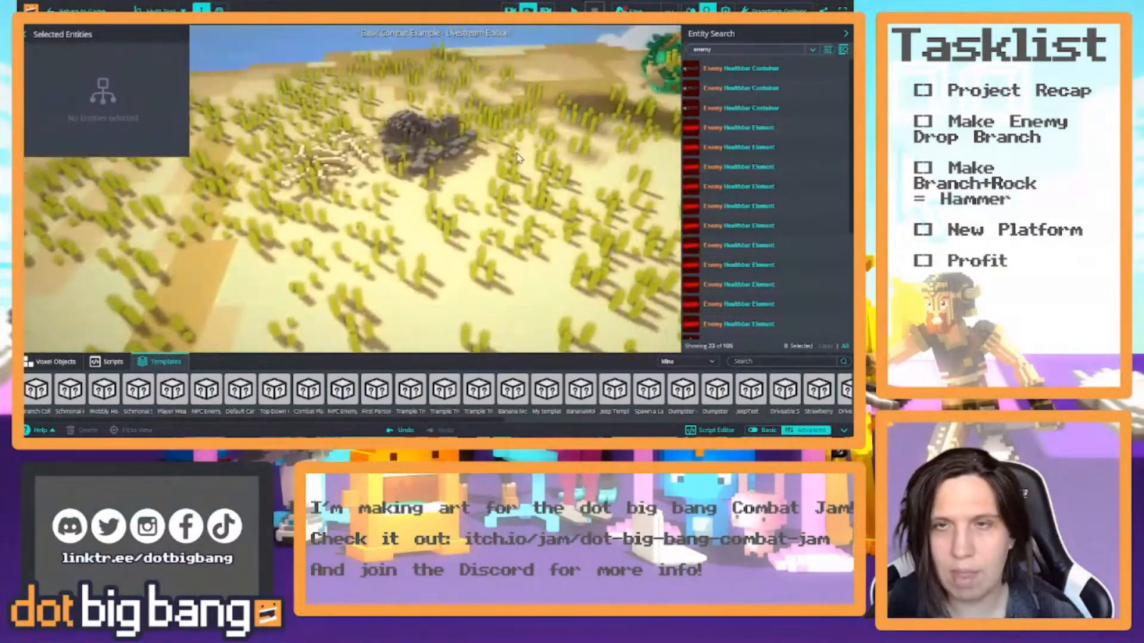
{"action": "left_click", "coordinate": [573, 11]}
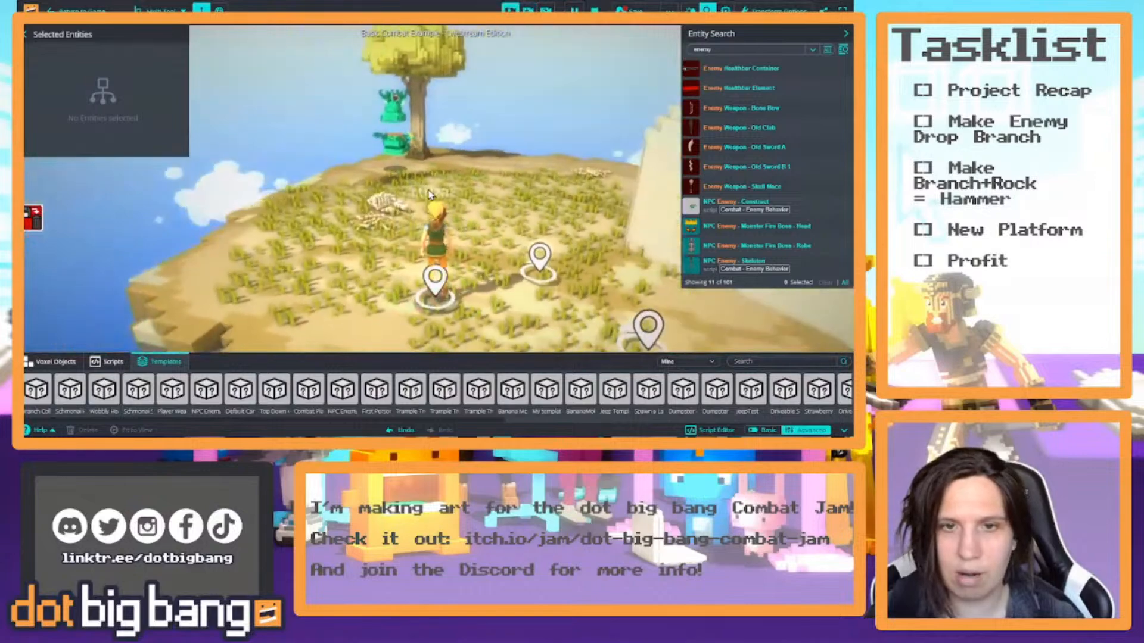
{"action": "key", "text": "w"}
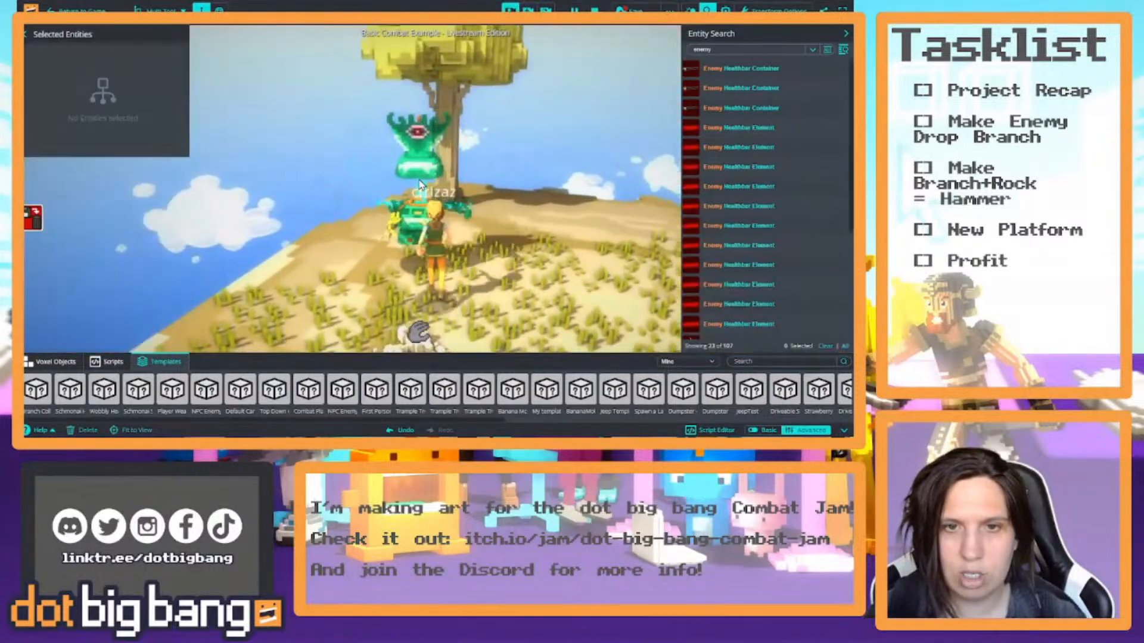
{"action": "left_click", "coordinate": [456, 199]}
{"action": "key", "text": "s"}
{"action": "key", "text": "s"}
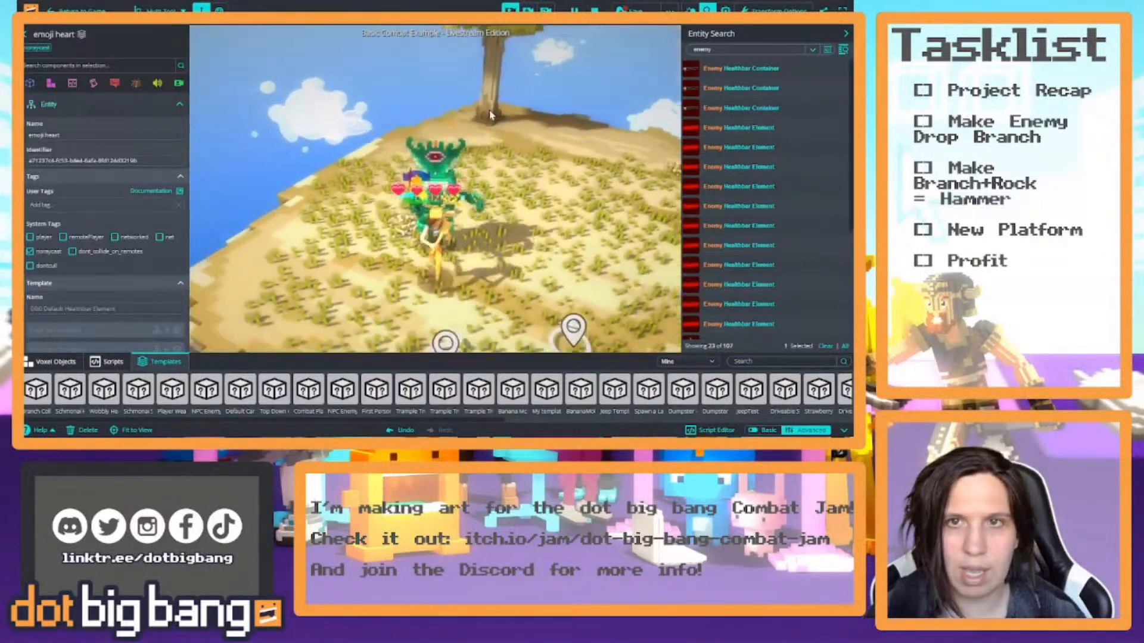
{"action": "left_click", "coordinate": [594, 10]}
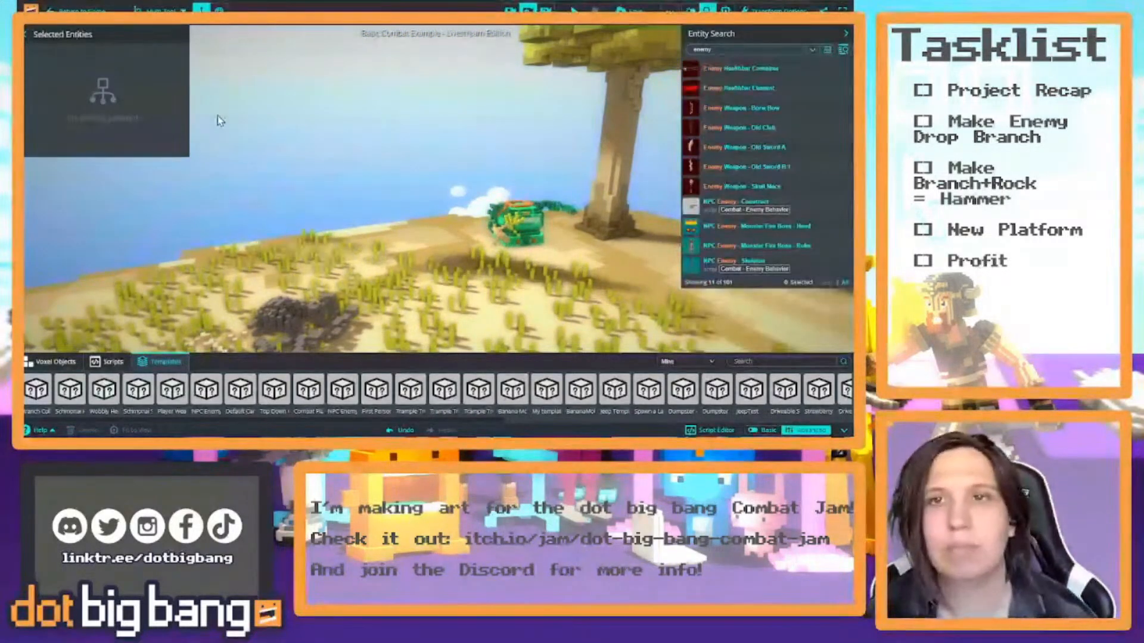
Load the Basic Combat Example on its game page, outside the editor.
{"action": "key", "text": "F5"}
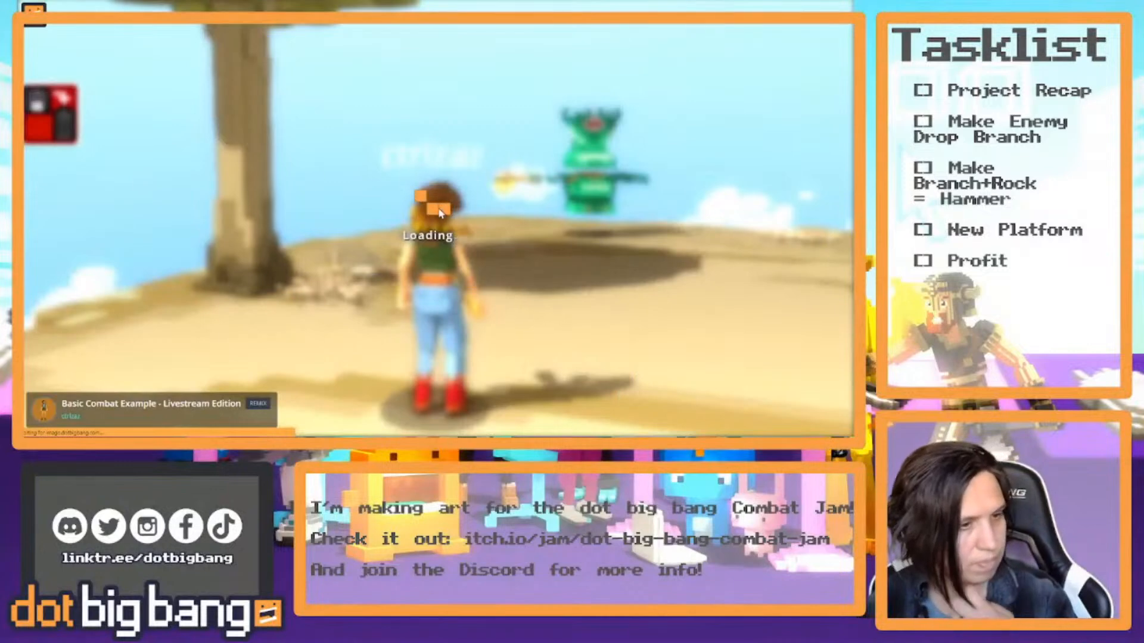
{"action": "right_click", "coordinate": [435, 259]}
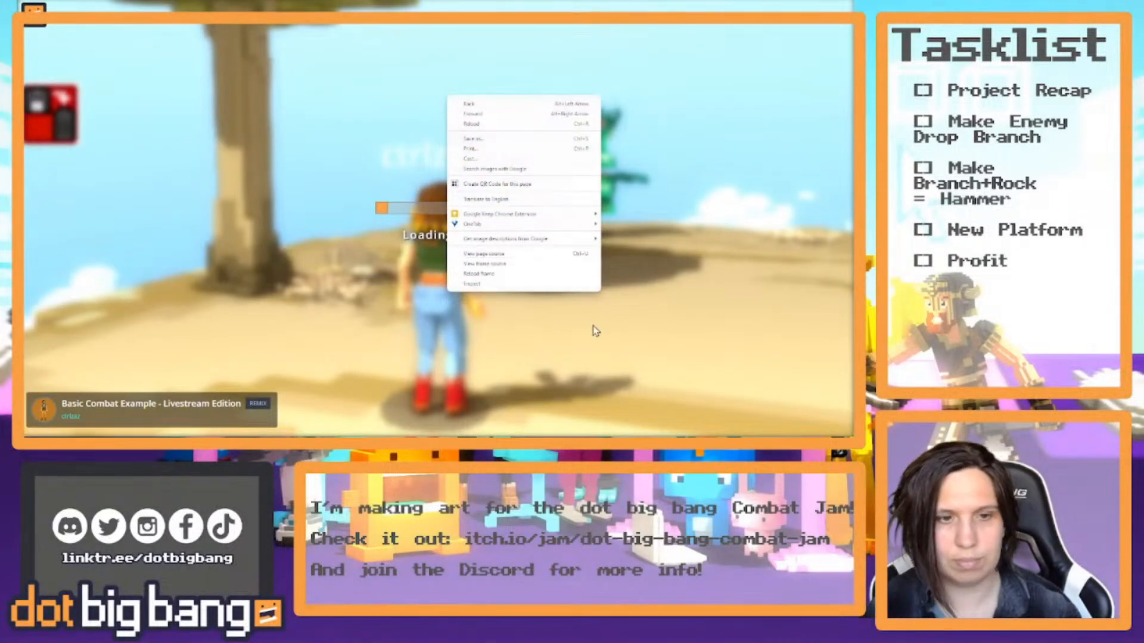
{"action": "left_click", "coordinate": [599, 283]}
Go through the open documentation, combat guide and voxel editor pages and return to the running game.
{"action": "left_click", "coordinate": [465, 0]}
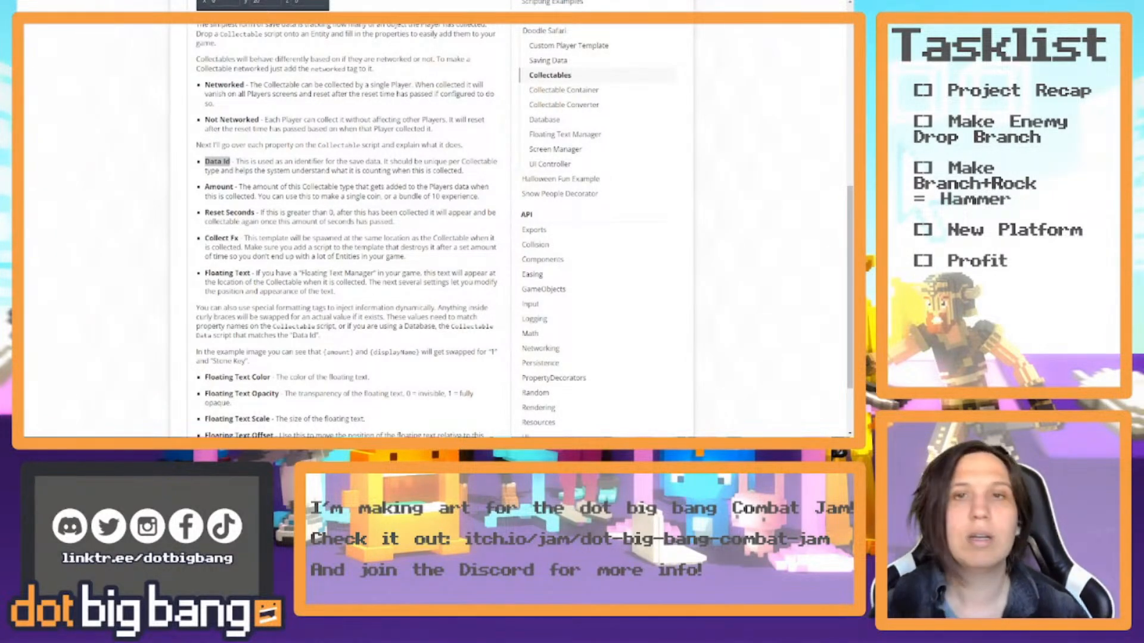
{"action": "key", "text": "ctrl+shift+Tab"}
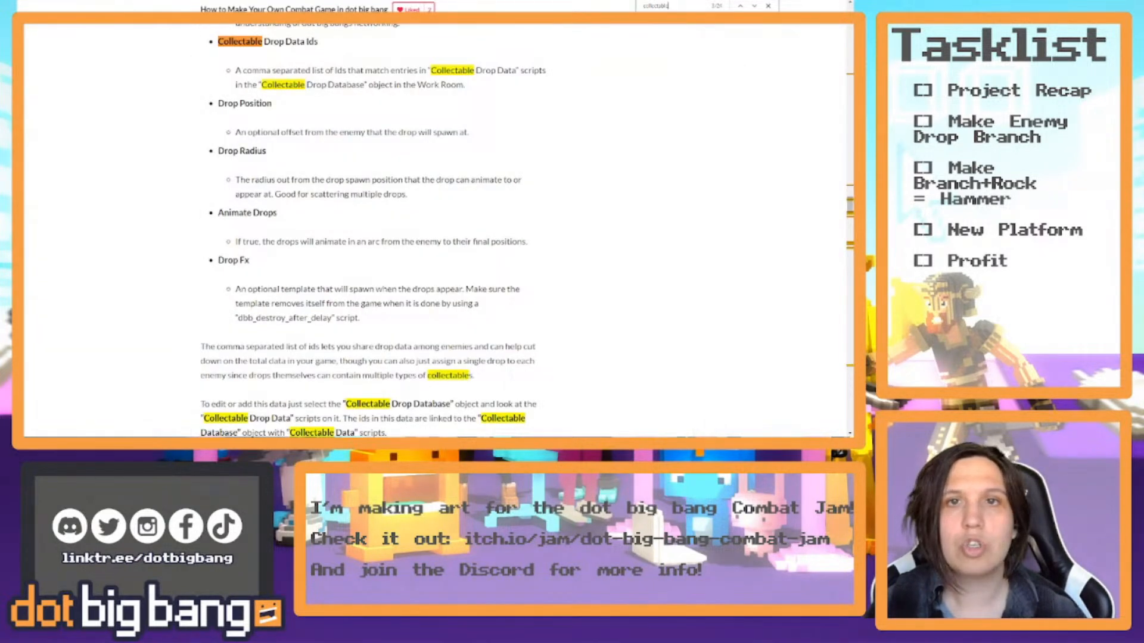
{"action": "key", "text": "ctrl+shift+Tab"}
{"action": "key", "text": "ctrl+shift+Tab"}
{"action": "key", "text": "ctrl+shift+Tab"}
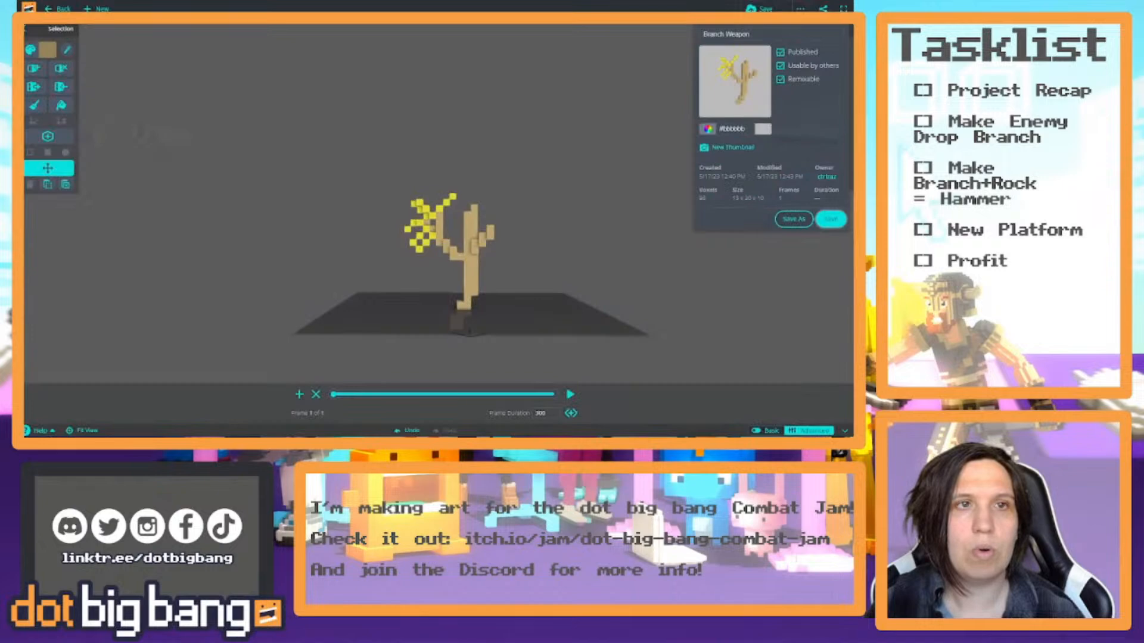
{"action": "key", "text": "ctrl+shift+Tab"}
{"action": "key", "text": "ctrl+shift+Tab"}
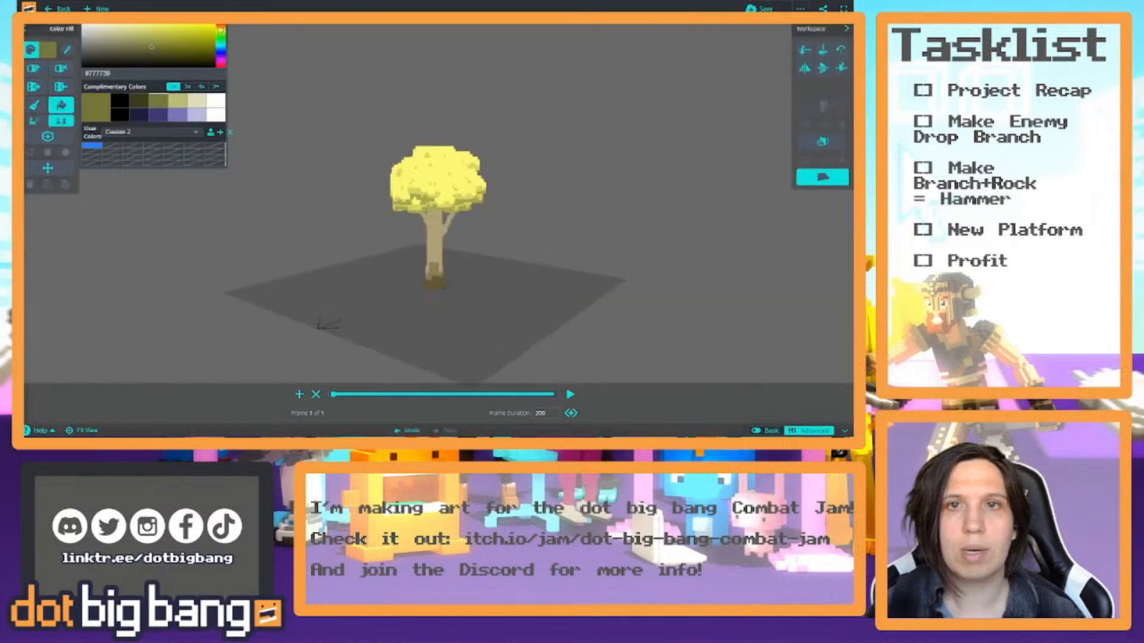
{"action": "key", "text": "ctrl+shift+Tab"}
{"action": "key", "text": "ctrl+shift+Tab"}
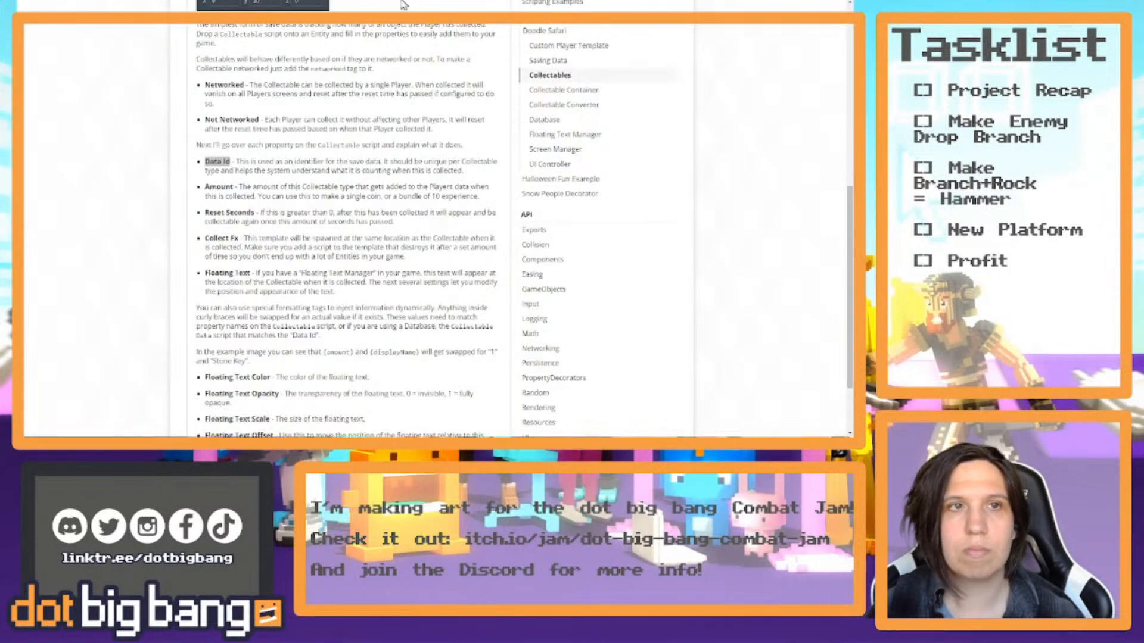
{"action": "key", "text": "ctrl+shift+Tab"}
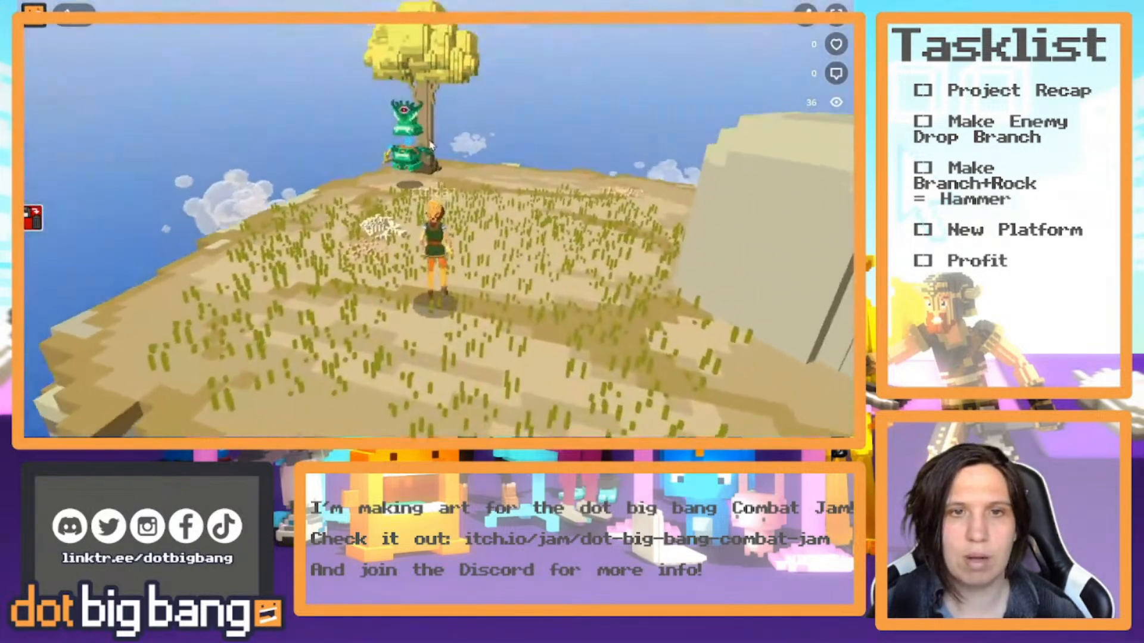
Reload the game page, run up to the green enemy near the tree and strike it.
{"action": "mouse_move", "coordinate": [430, 146]}
{"action": "left_mouse_down"}
{"action": "mouse_move", "coordinate": [430, 132]}
{"action": "mouse_move", "coordinate": [424, 176]}
{"action": "mouse_move", "coordinate": [356, 140]}
{"action": "mouse_move", "coordinate": [342, 156]}
{"action": "mouse_move", "coordinate": [408, 147]}
{"action": "left_mouse_up"}
{"action": "key", "text": "s"}
{"action": "key", "text": "F5"}
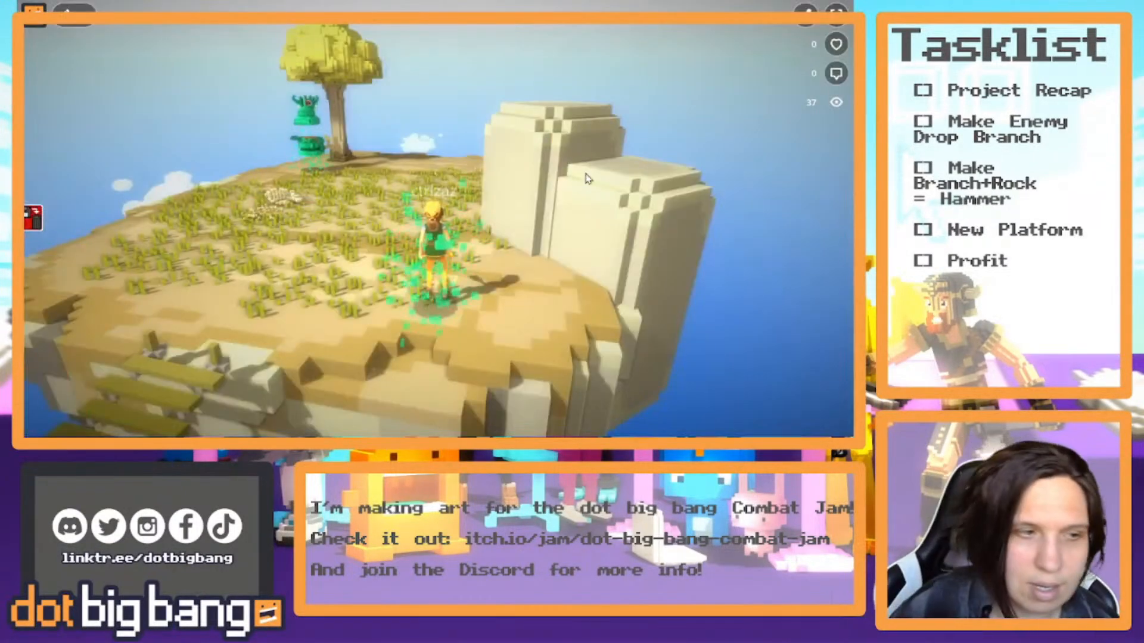
{"action": "key", "text": "w"}
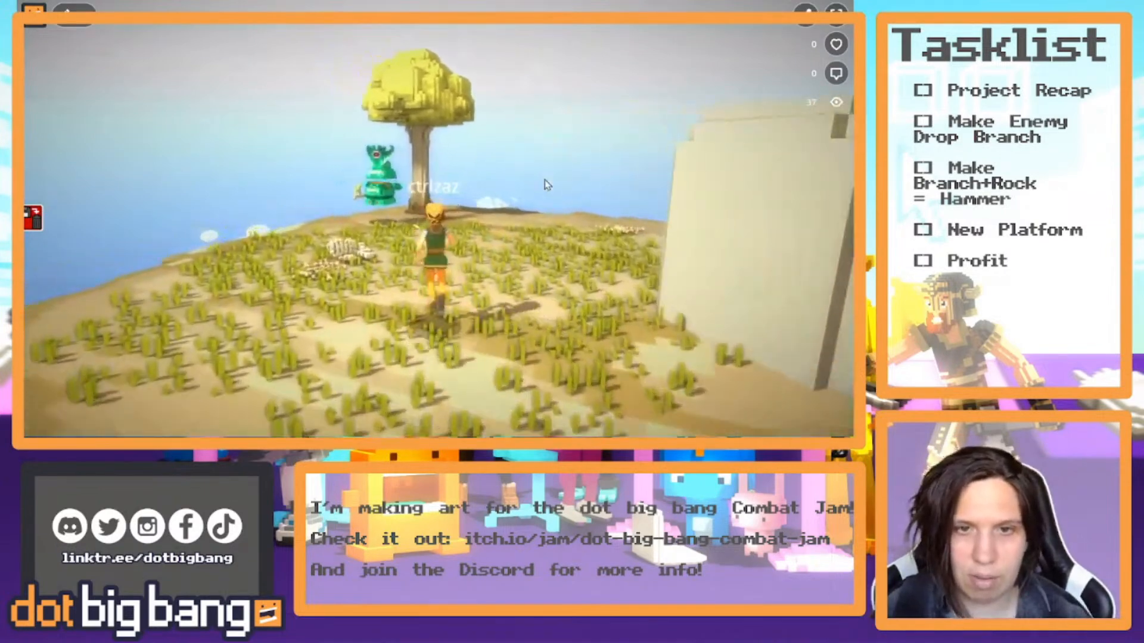
{"action": "left_click_drag", "start_coordinate": [546, 184], "coordinate": [555, 204]}
{"action": "key", "text": "w"}
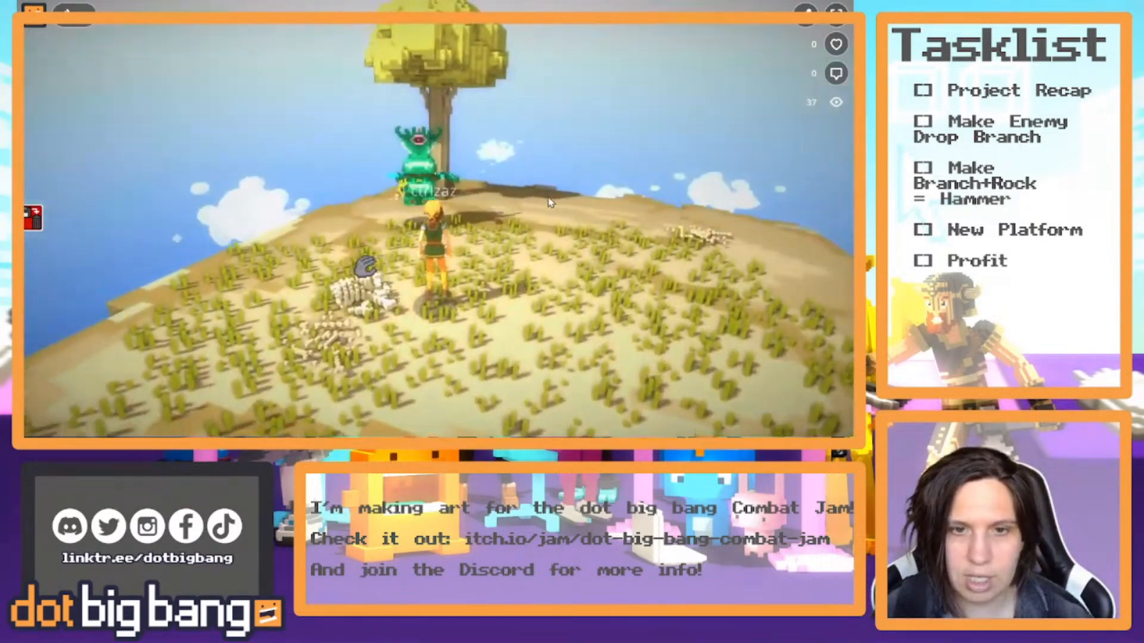
{"action": "left_click", "coordinate": [551, 201]}
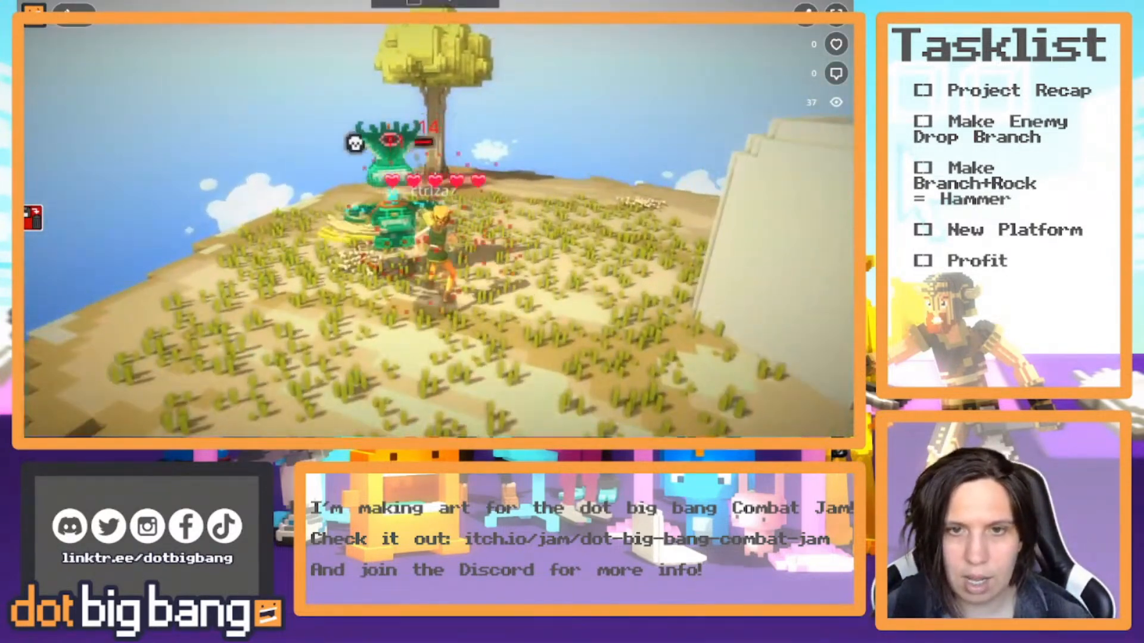
Keep circling and attacking the green enemy across the island until it is defeated.
{"action": "key", "text": "d"}
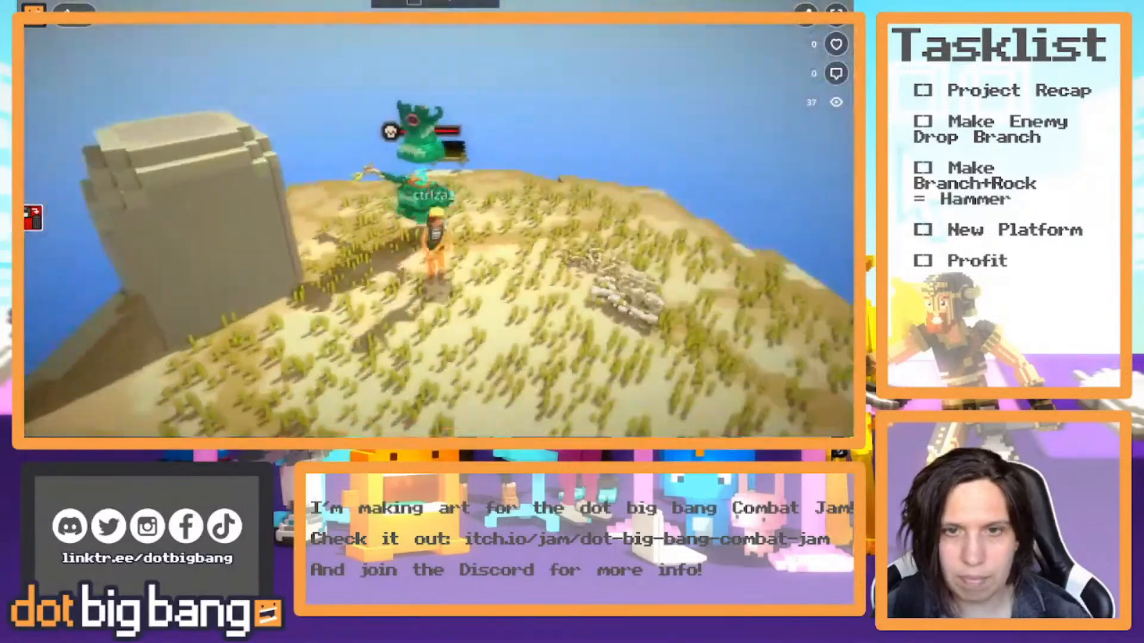
{"action": "key", "text": "s"}
{"action": "key", "text": "w"}
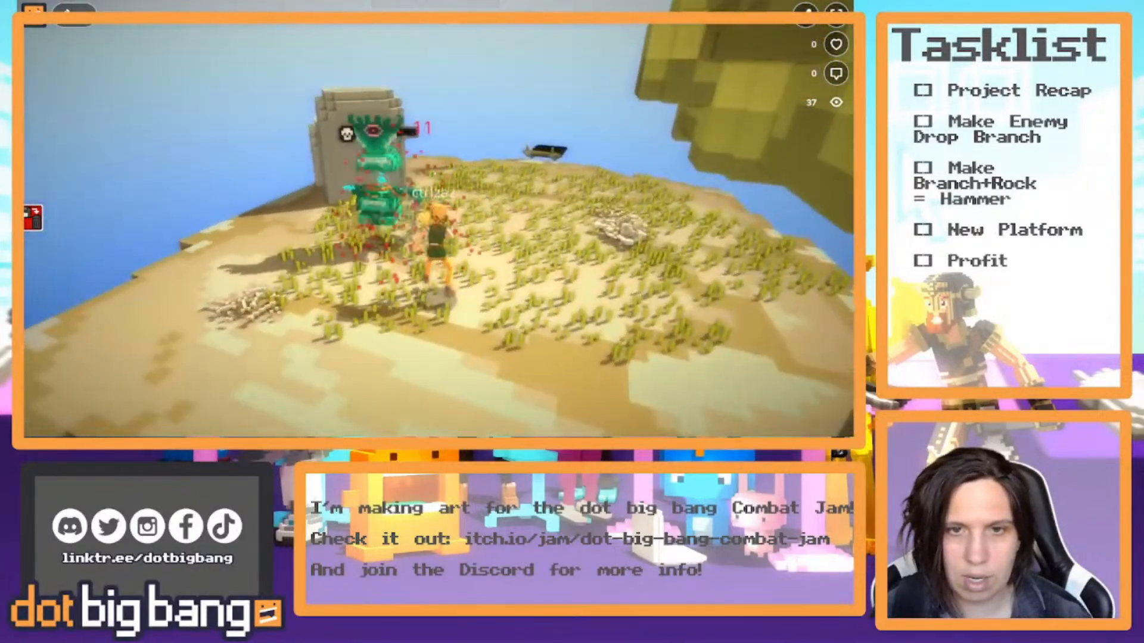
{"action": "key", "text": "d"}
{"action": "key", "text": "w"}
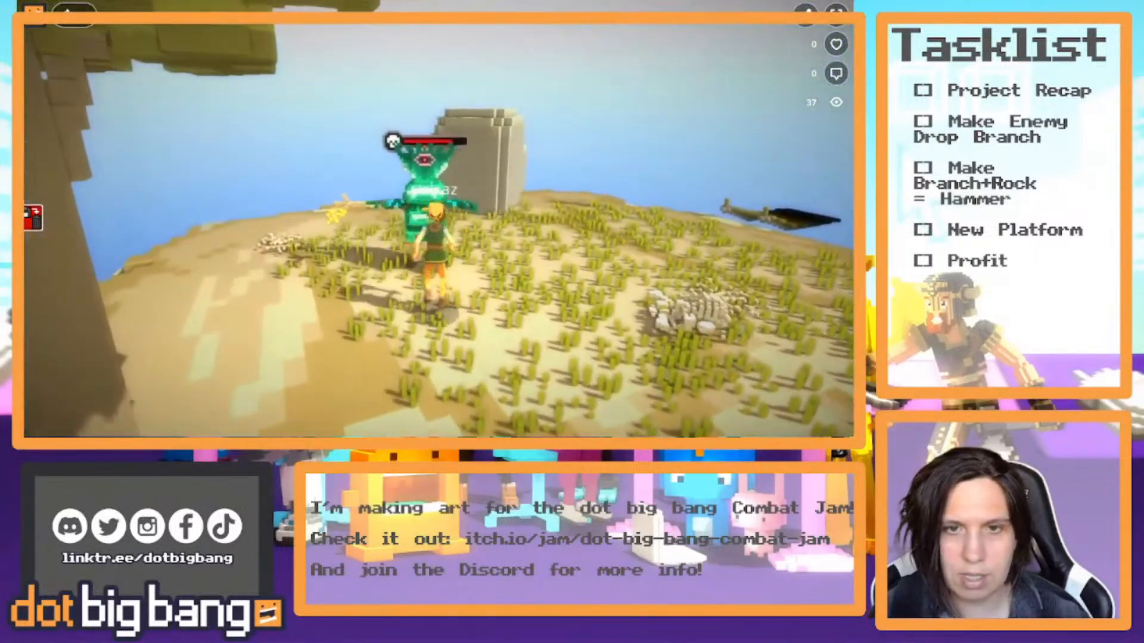
{"action": "key", "text": "d"}
{"action": "key", "text": "w"}
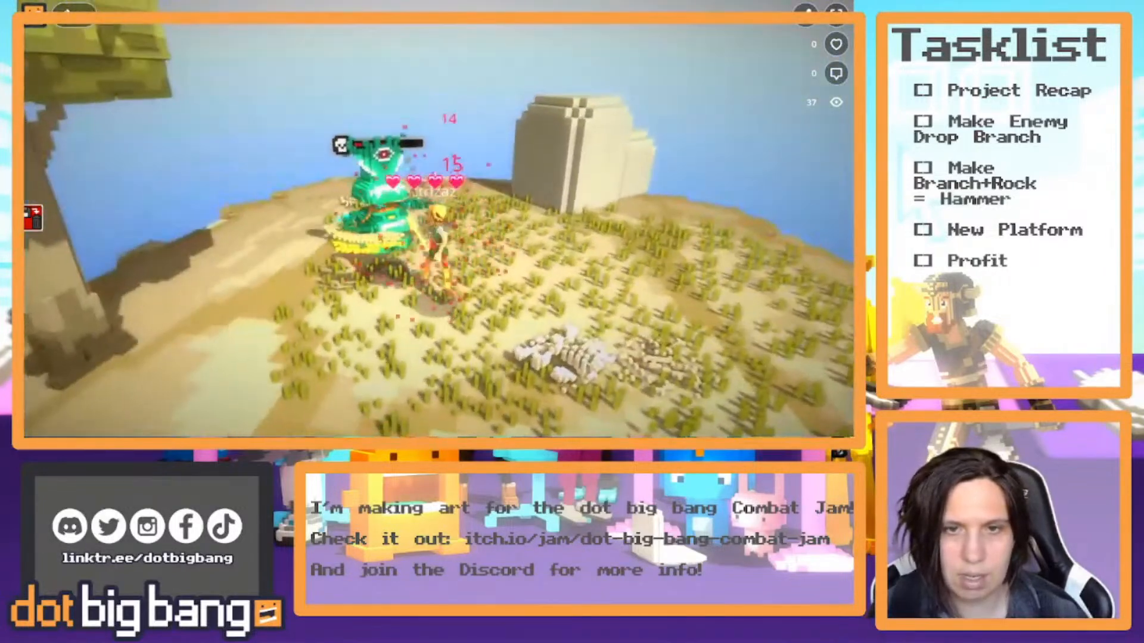
{"action": "key", "text": "s"}
{"action": "key", "text": "w"}
{"action": "key", "text": "a"}
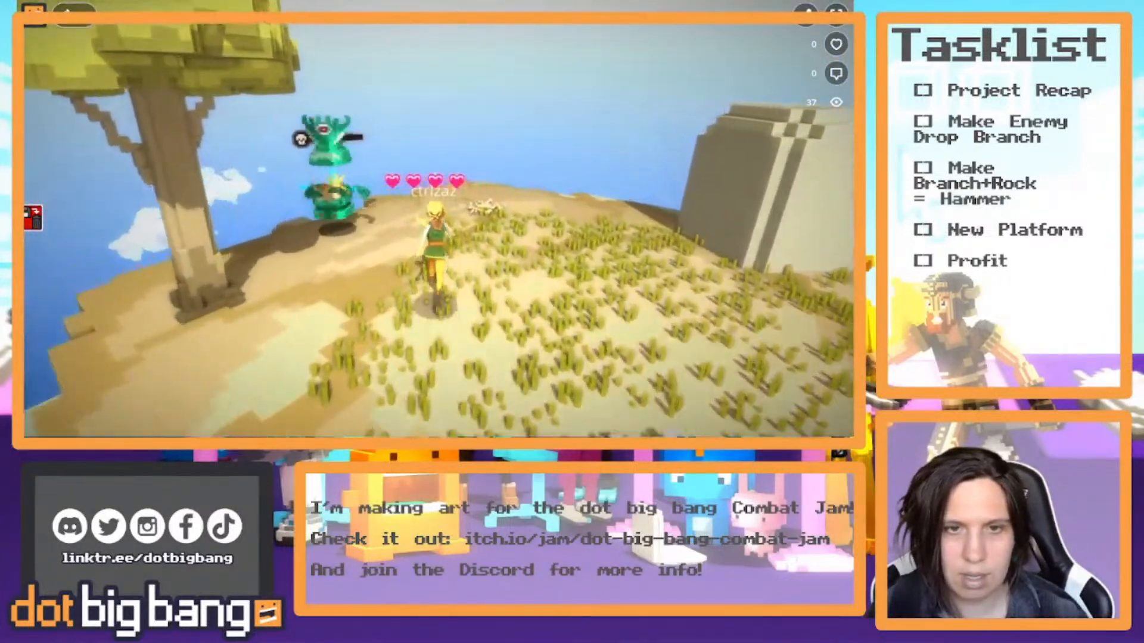
{"action": "key", "text": "w"}
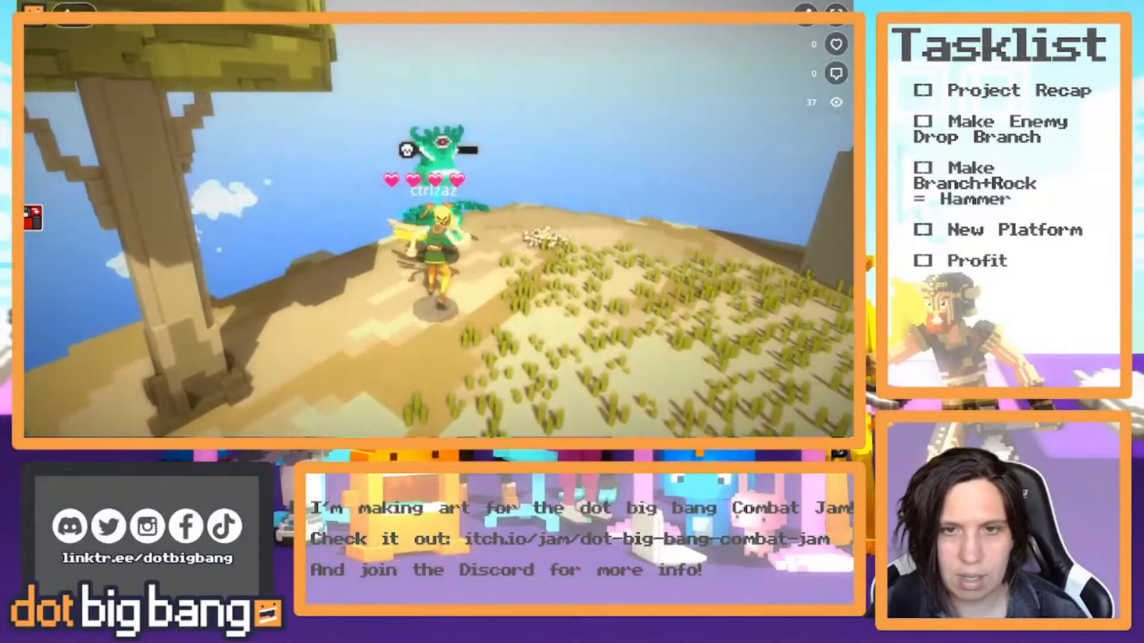
{"action": "key", "text": "w"}
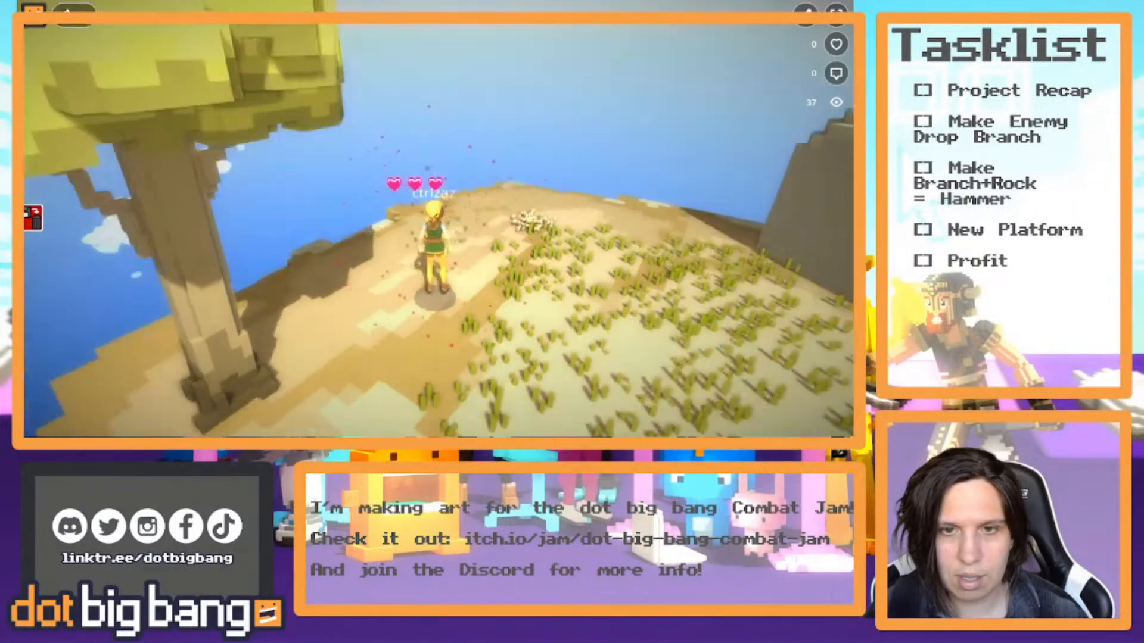
Collect the coin dropped by the enemy and turn the character to face the camera beside the tree.
{"action": "key", "text": "w"}
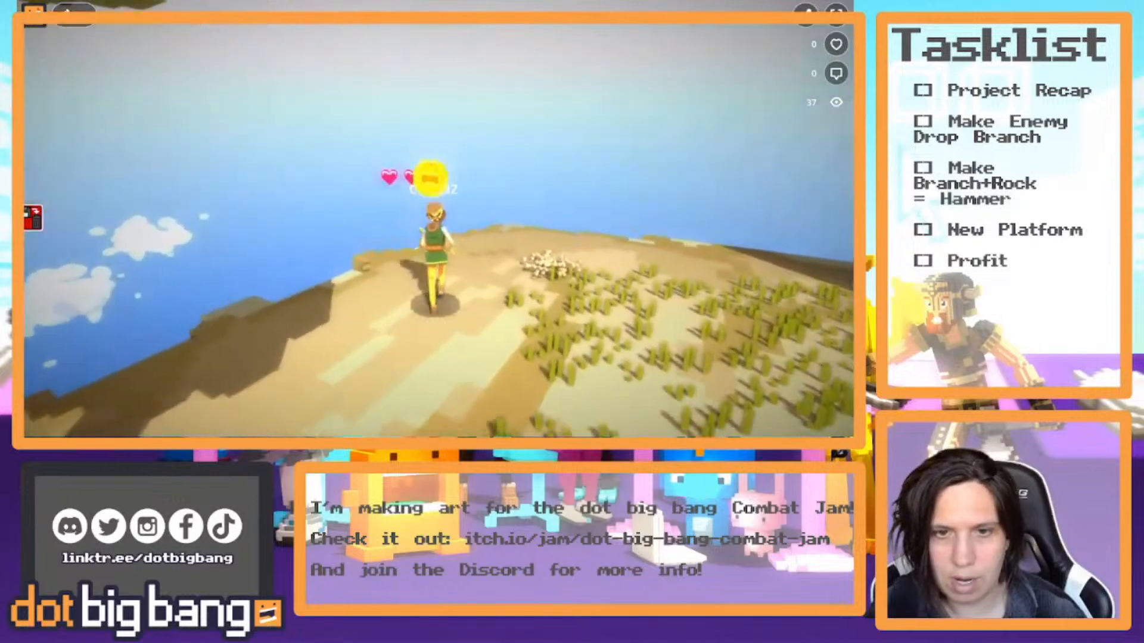
{"action": "key", "text": "a"}
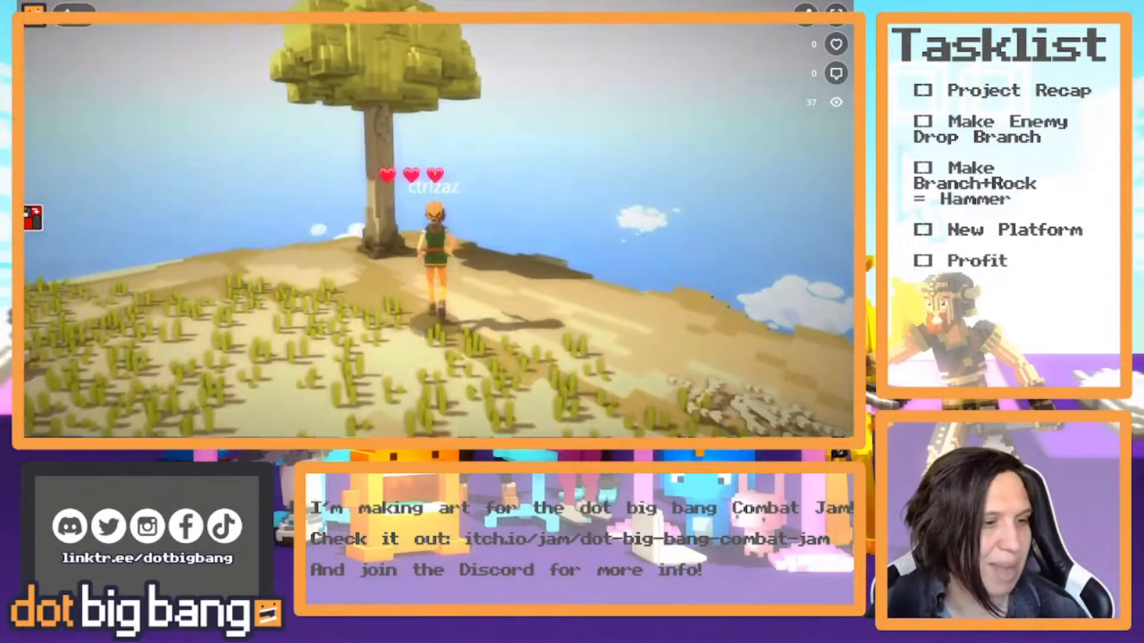
{"action": "key", "text": "s"}
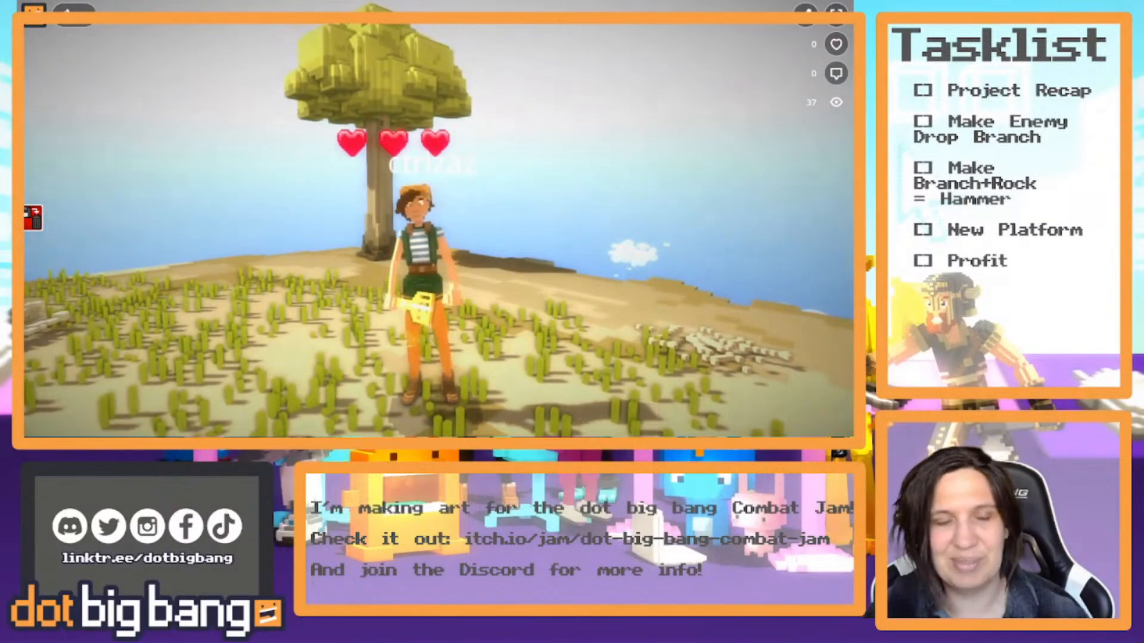
Open the game in the editor and stop the running game.
{"action": "left_click", "coordinate": [81, 23]}
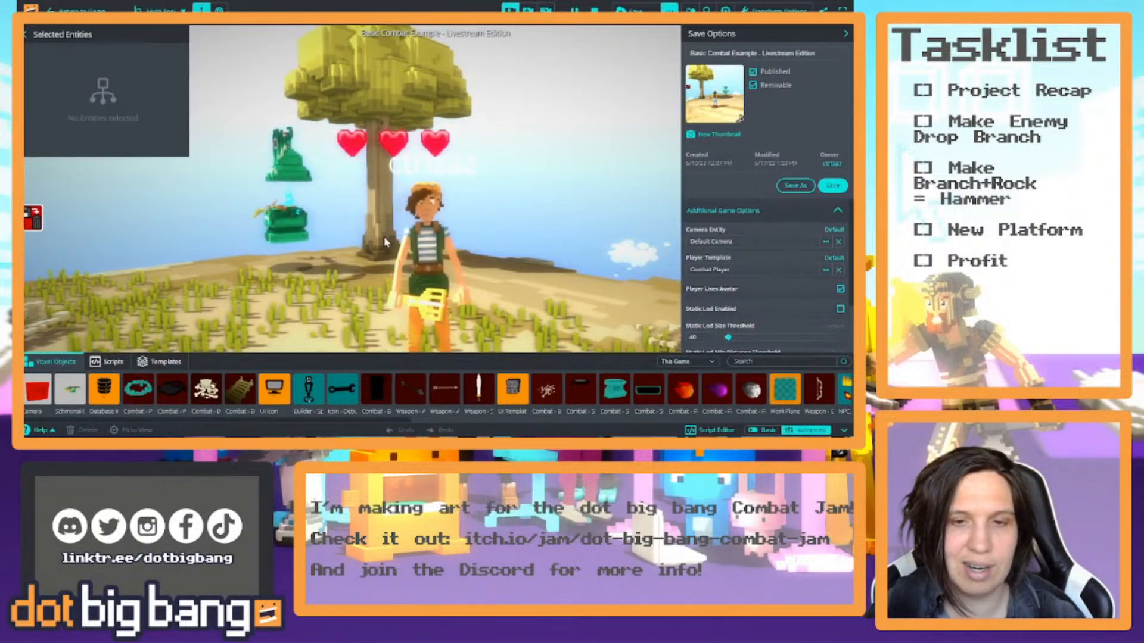
{"action": "right_click_drag", "start_coordinate": [303, 206], "coordinate": [587, 201]}
{"action": "left_click", "coordinate": [591, 18]}
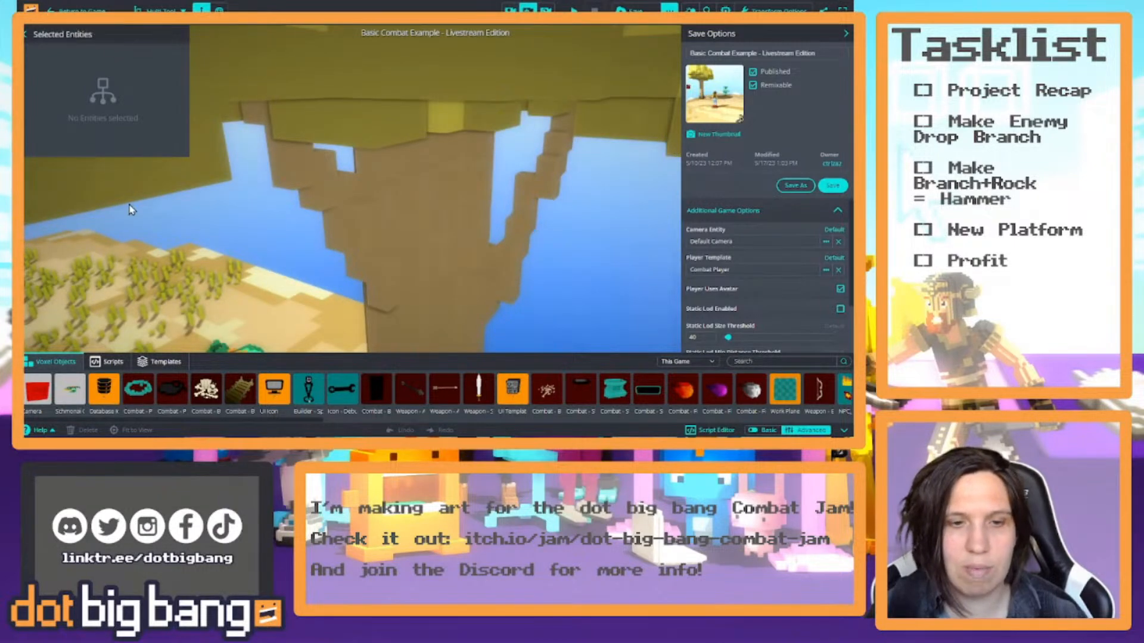
{"action": "right_click_drag", "start_coordinate": [264, 199], "coordinate": [446, 195]}
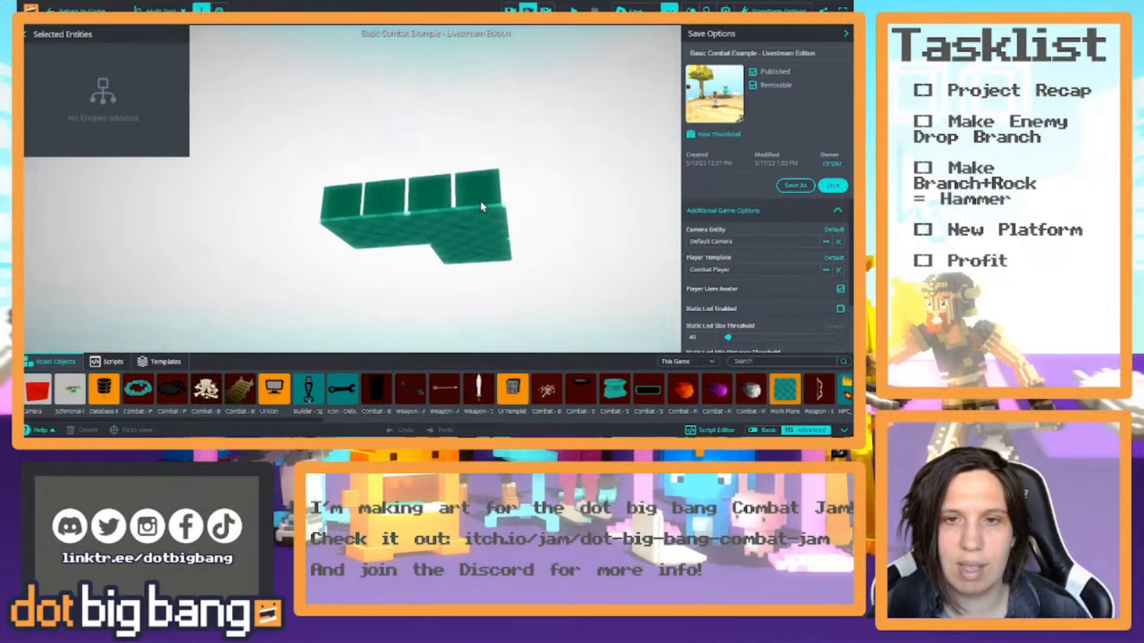
Fly to the template workspace, select the Branch Weapon and look over the Player Weapons and Collectables displays.
{"action": "left_click", "coordinate": [483, 207]}
{"action": "key", "text": "w"}
{"action": "key", "text": "e"}
{"action": "mouse_move", "coordinate": [496, 217]}
{"action": "right_mouse_down"}
{"action": "mouse_move", "coordinate": [513, 236]}
{"action": "mouse_move", "coordinate": [506, 291]}
{"action": "mouse_move", "coordinate": [531, 350]}
{"action": "mouse_move", "coordinate": [513, 288]}
{"action": "mouse_move", "coordinate": [529, 309]}
{"action": "mouse_move", "coordinate": [547, 249]}
{"action": "mouse_move", "coordinate": [480, 210]}
{"action": "mouse_move", "coordinate": [503, 206]}
{"action": "mouse_move", "coordinate": [467, 255]}
{"action": "mouse_move", "coordinate": [401, 266]}
{"action": "mouse_move", "coordinate": [283, 322]}
{"action": "mouse_move", "coordinate": [391, 248]}
{"action": "mouse_move", "coordinate": [402, 225]}
{"action": "mouse_move", "coordinate": [475, 248]}
{"action": "mouse_move", "coordinate": [415, 224]}
{"action": "mouse_move", "coordinate": [479, 225]}
{"action": "mouse_move", "coordinate": [475, 209]}
{"action": "right_mouse_up"}
{"action": "key", "text": "w"}
{"action": "left_click", "coordinate": [473, 207]}
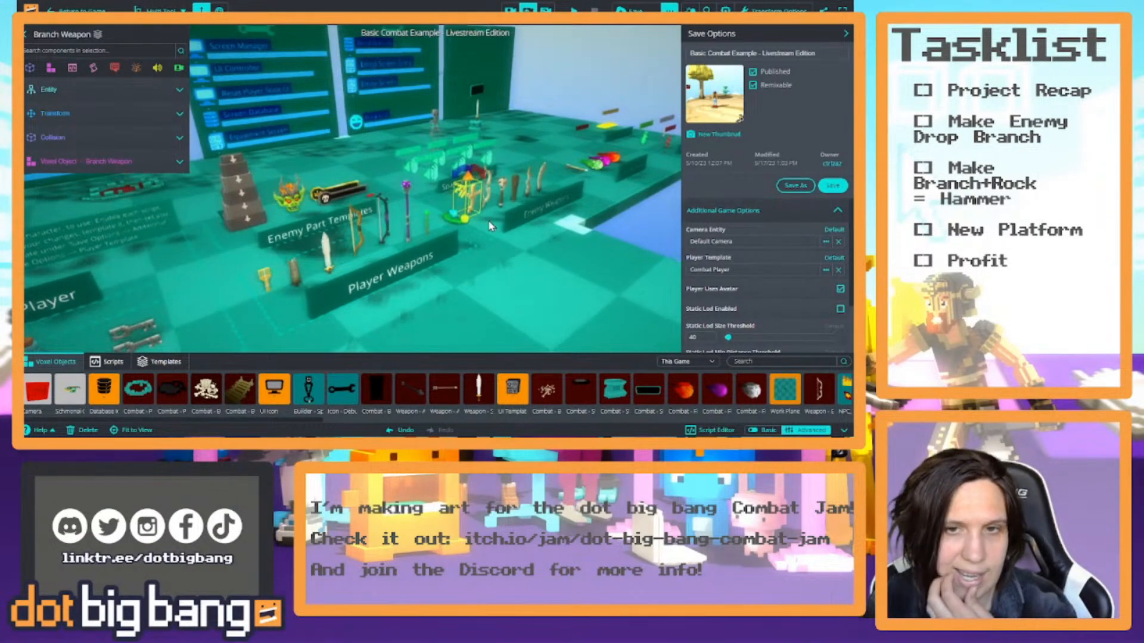
{"action": "right_click_drag", "start_coordinate": [467, 251], "coordinate": [431, 243]}
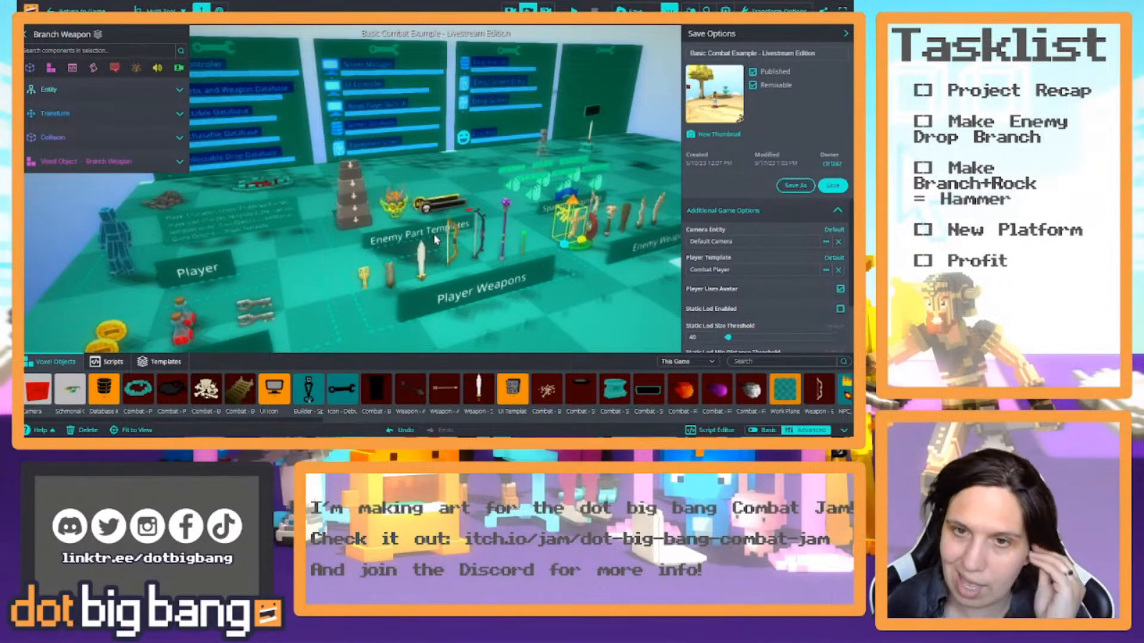
{"action": "right_click_drag", "start_coordinate": [434, 234], "coordinate": [475, 257]}
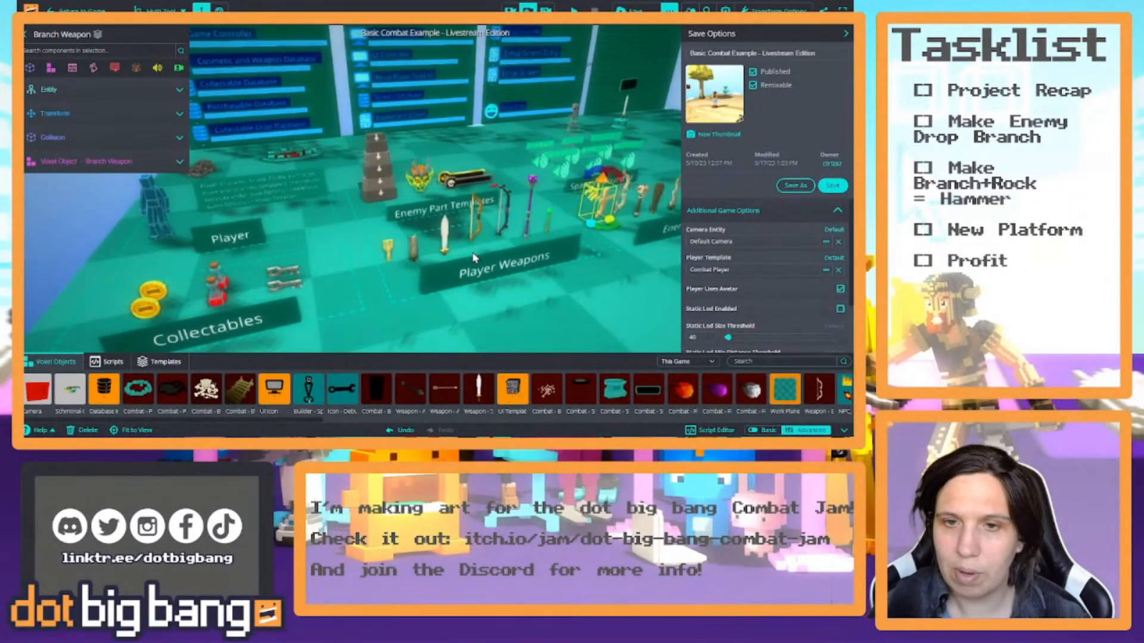
{"action": "right_click_drag", "start_coordinate": [460, 257], "coordinate": [381, 261]}
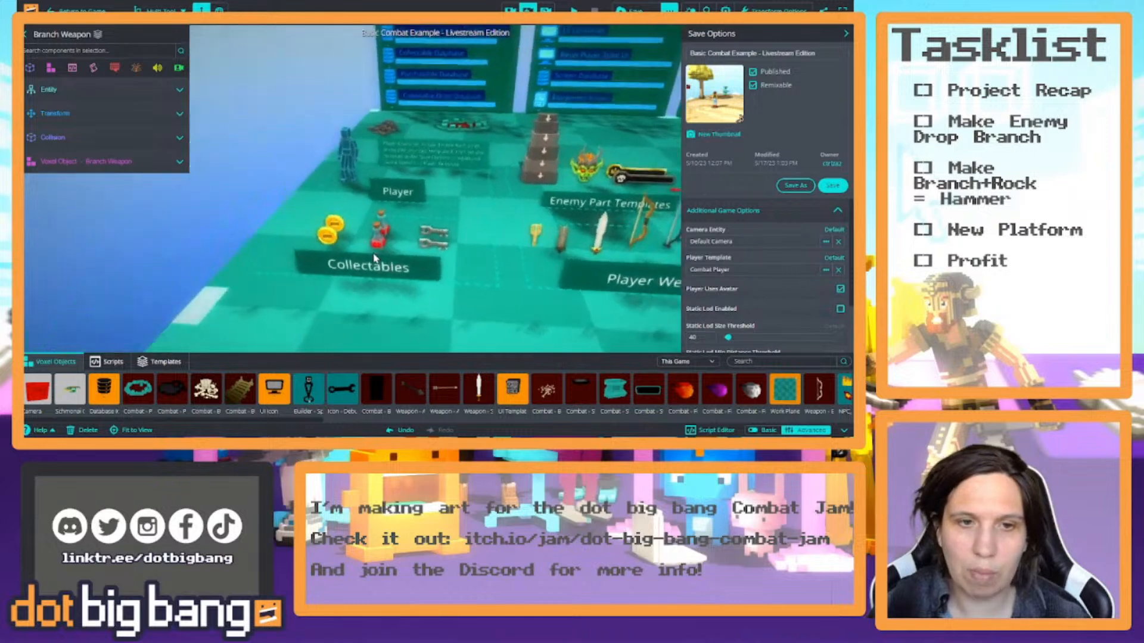
Select the Collectable Coin (Collected) entity and examine the settings of its first Animation Sequence script.
{"action": "left_click", "coordinate": [344, 234]}
{"action": "left_click", "coordinate": [326, 236]}
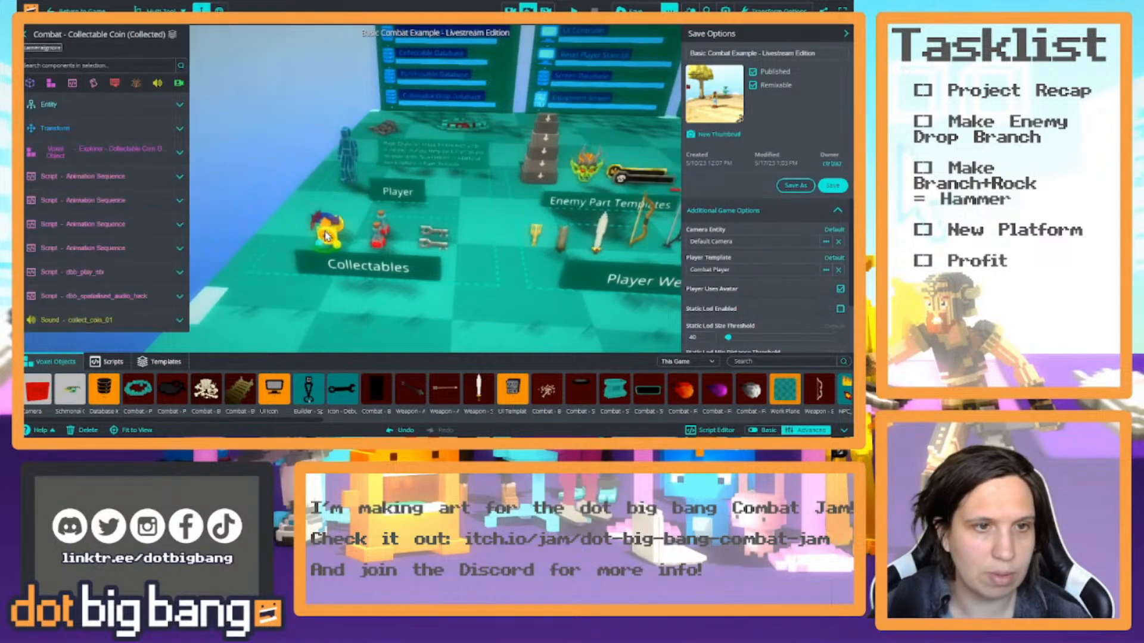
{"action": "left_click", "coordinate": [179, 178]}
{"action": "scroll", "coordinate": [136, 250], "scroll_direction": "down", "scroll_amount": 5}
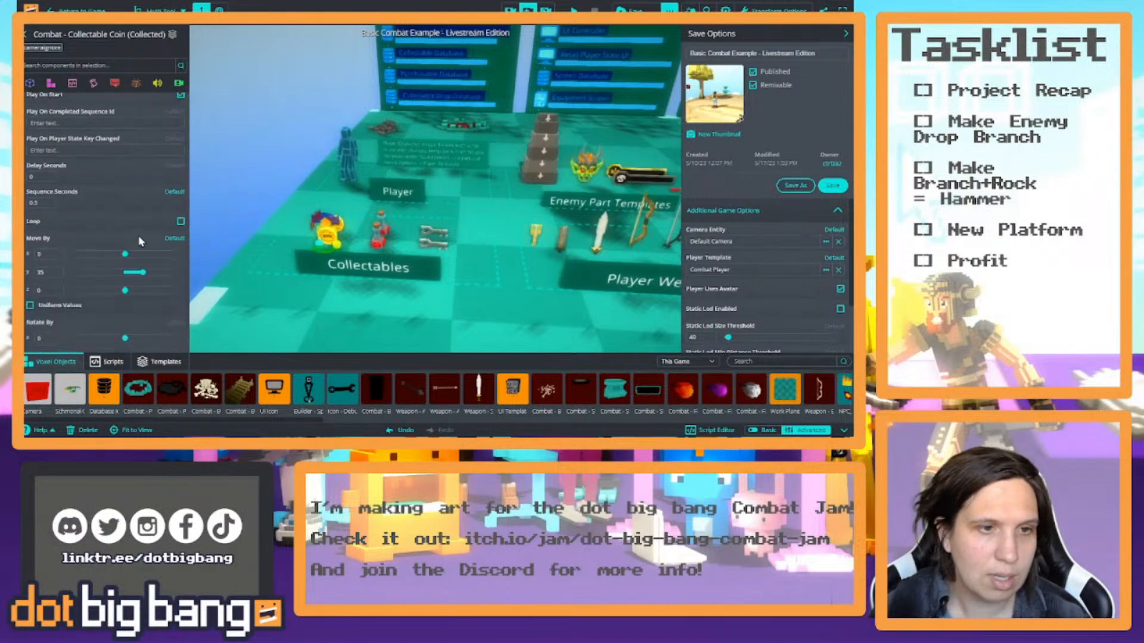
{"action": "scroll", "coordinate": [378, 253], "scroll_direction": "up", "scroll_amount": 5}
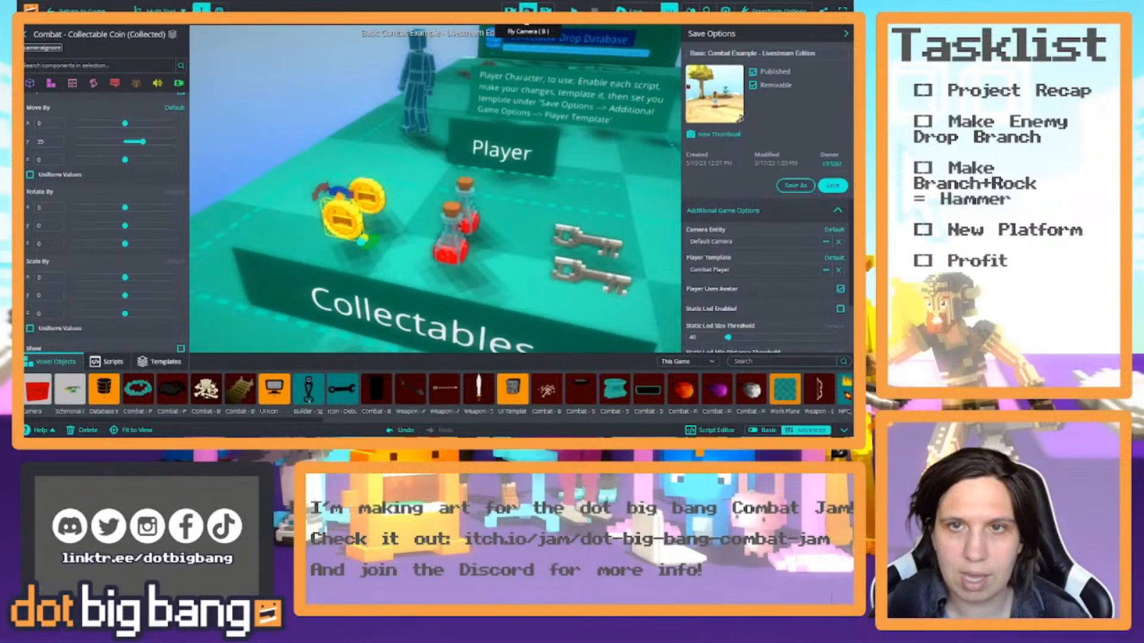
Deselect the coin, run the game while watching the Collectables display with the fly camera, and reset the game.
{"action": "right_click_drag", "start_coordinate": [560, 117], "coordinate": [440, 112]}
{"action": "left_click", "coordinate": [340, 98]}
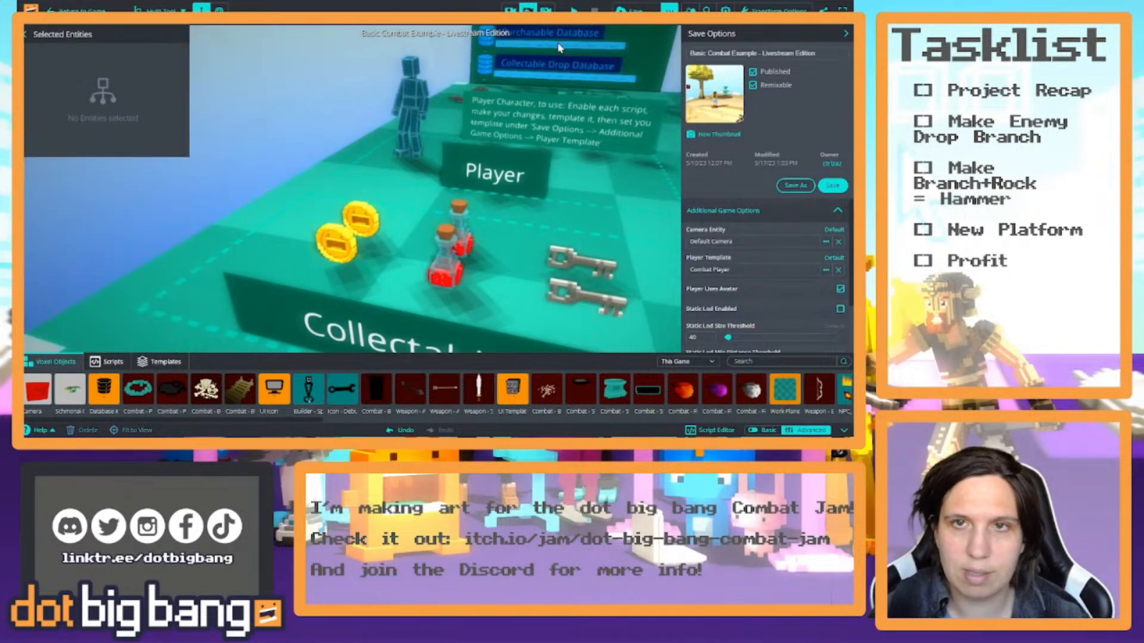
{"action": "left_click", "coordinate": [573, 11]}
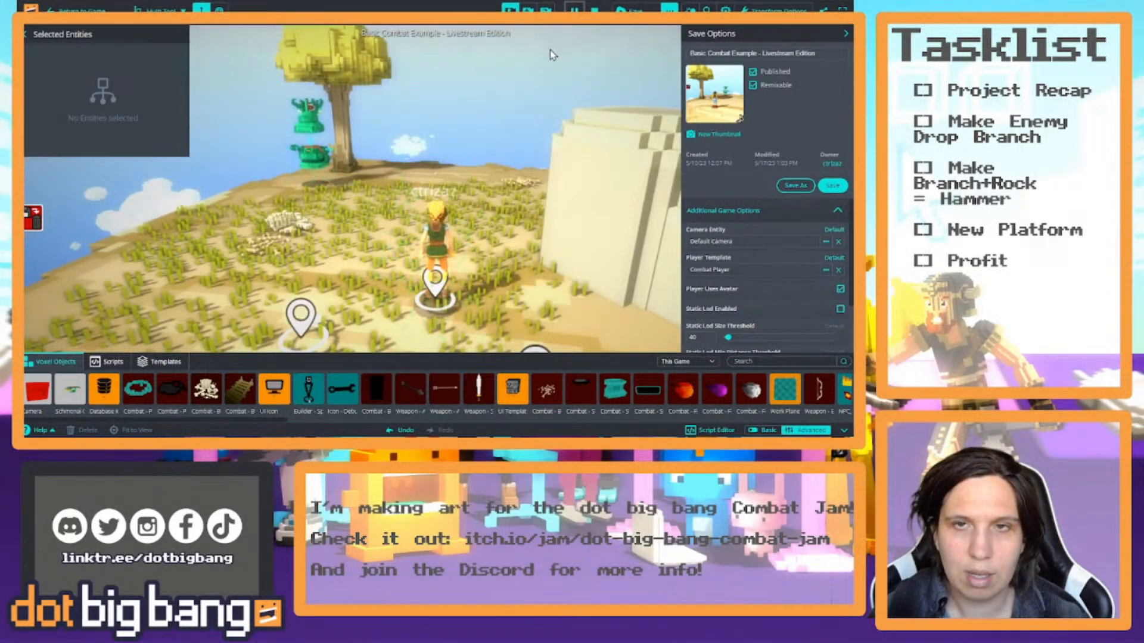
{"action": "left_click", "coordinate": [528, 11]}
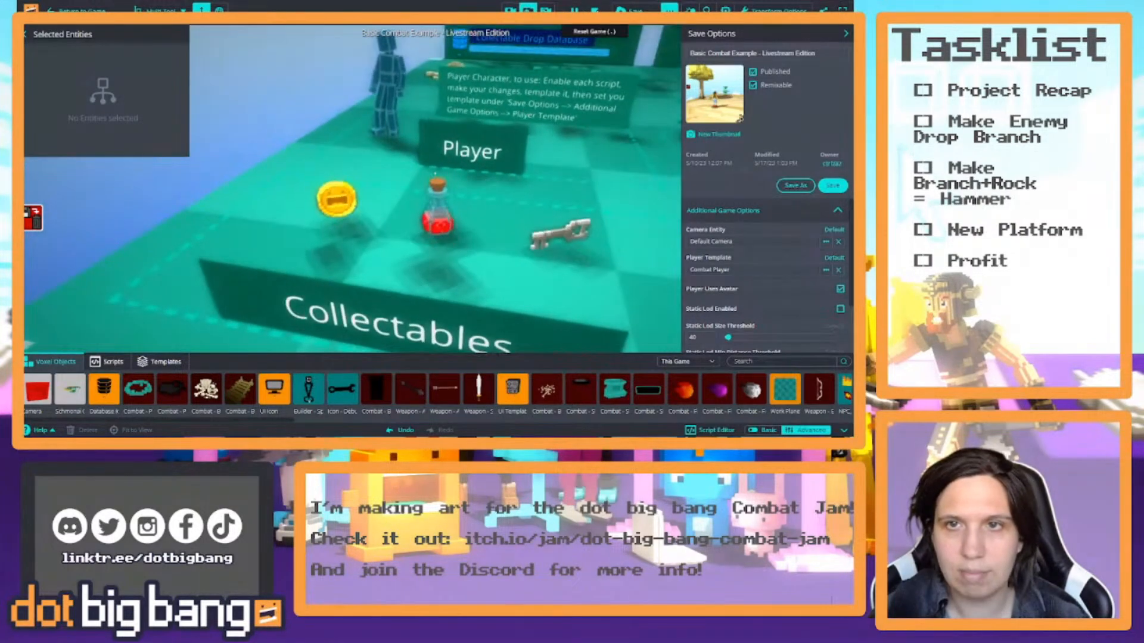
{"action": "left_click", "coordinate": [594, 11]}
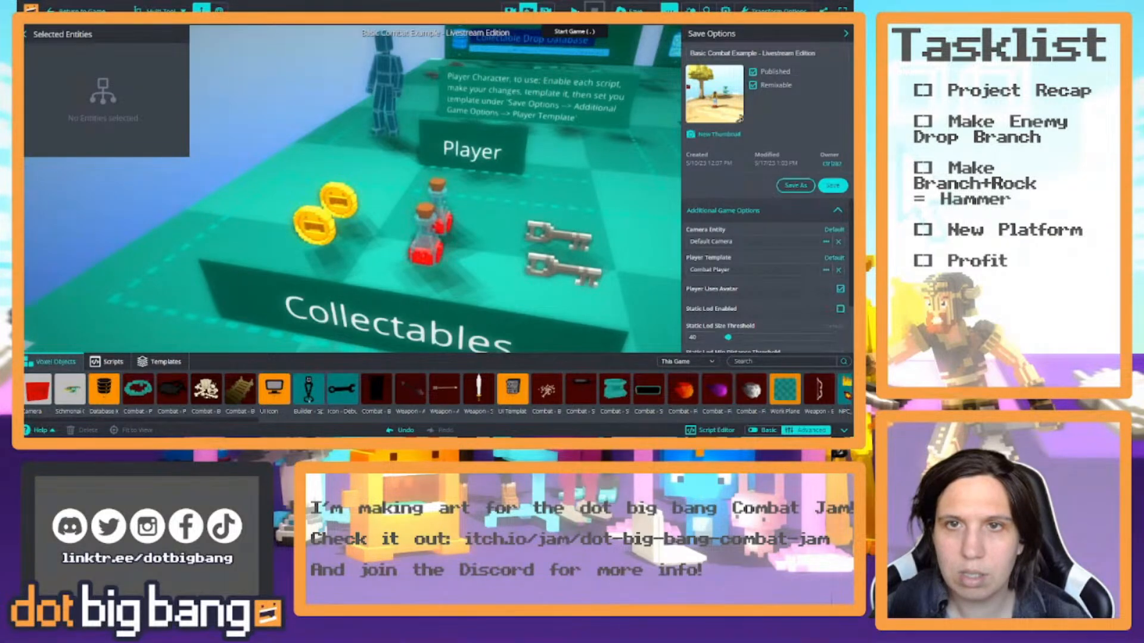
Start the game again, bring the fly camera back to the Collectables display to watch its items, and reset the game.
{"action": "left_click", "coordinate": [574, 10]}
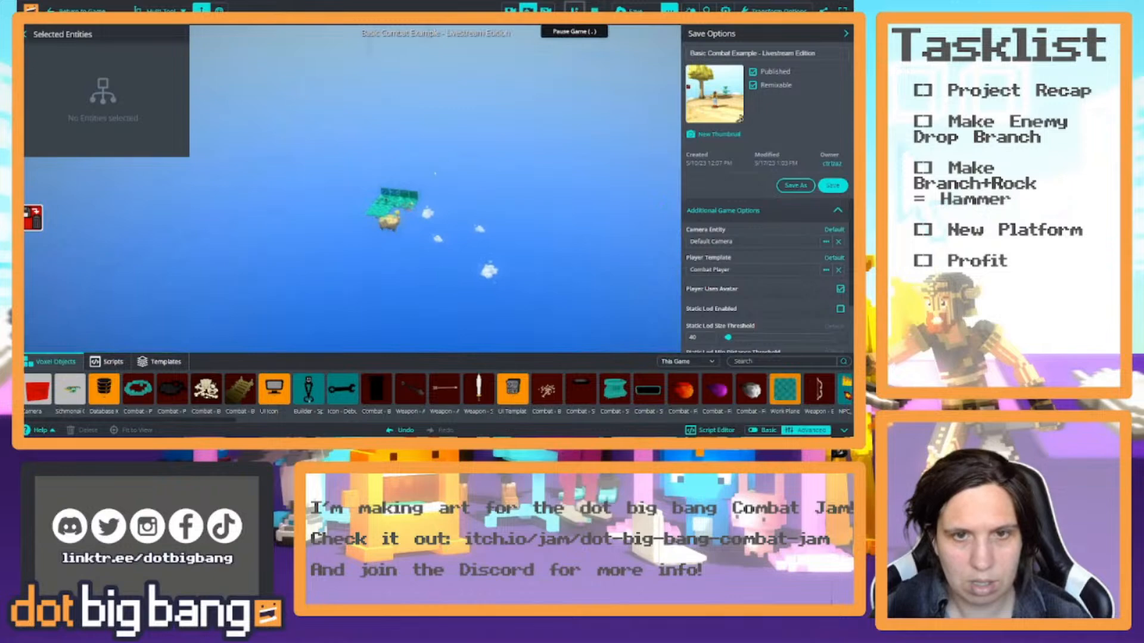
{"action": "left_click", "coordinate": [379, 215]}
{"action": "scroll", "coordinate": [387, 214], "scroll_direction": "up", "scroll_amount": 5}
{"action": "scroll", "coordinate": [446, 209], "scroll_direction": "up", "scroll_amount": 4}
{"action": "right_click_drag", "start_coordinate": [447, 208], "coordinate": [467, 158]}
{"action": "scroll", "coordinate": [431, 194], "scroll_direction": "up", "scroll_amount": 4}
{"action": "key", "text": "w"}
{"action": "key", "text": "a"}
{"action": "key", "text": "s"}
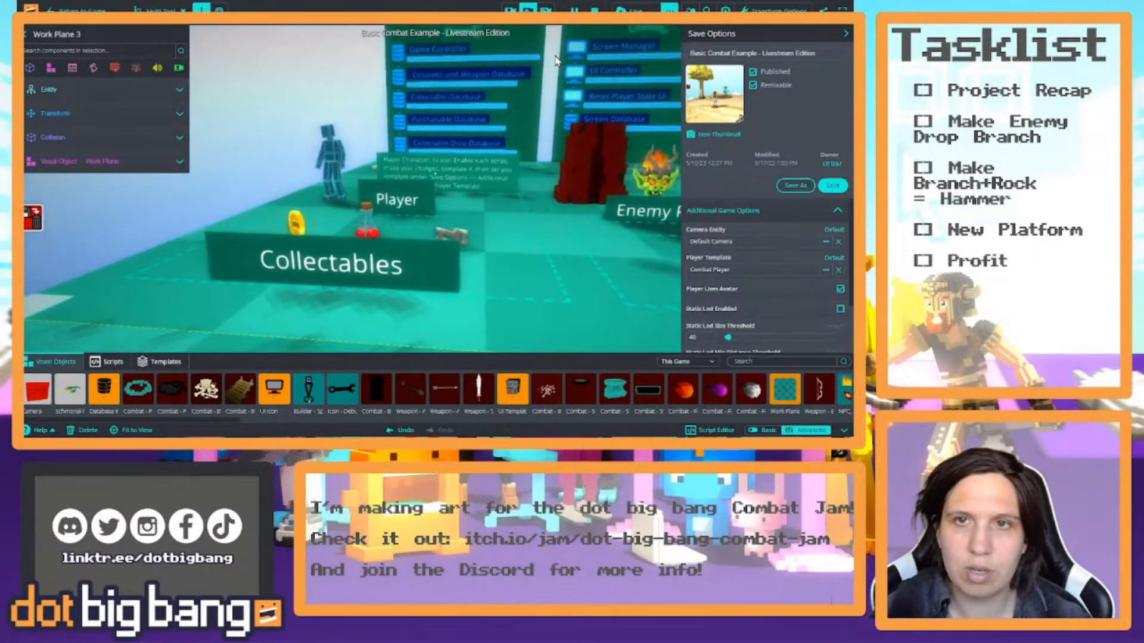
{"action": "left_click", "coordinate": [595, 10]}
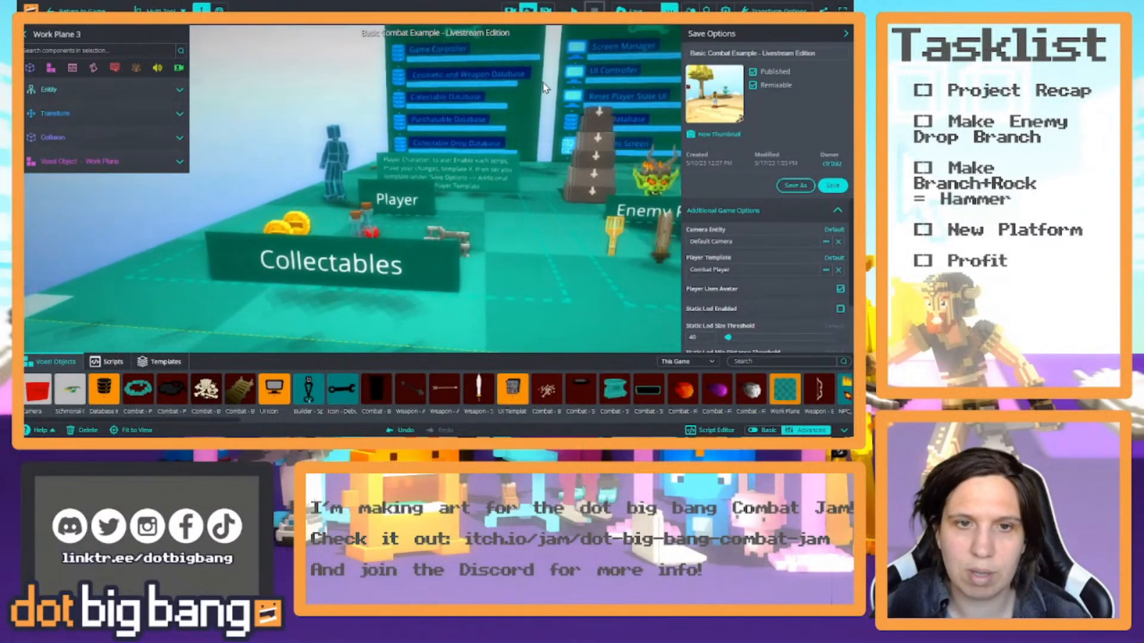
Reselect the Collectable Coin (Collected) entity and review the timing and Move By values of its collect_pop_up animation.
{"action": "left_click", "coordinate": [298, 225]}
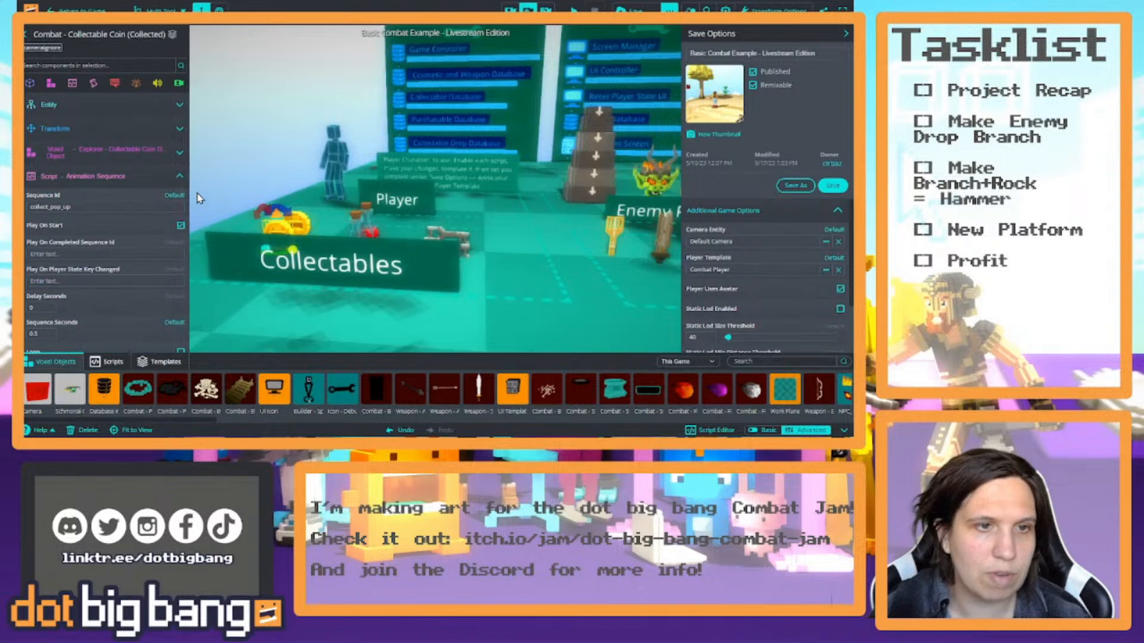
{"action": "scroll", "coordinate": [146, 187], "scroll_direction": "down", "scroll_amount": 3}
{"action": "scroll", "coordinate": [149, 197], "scroll_direction": "down", "scroll_amount": 3}
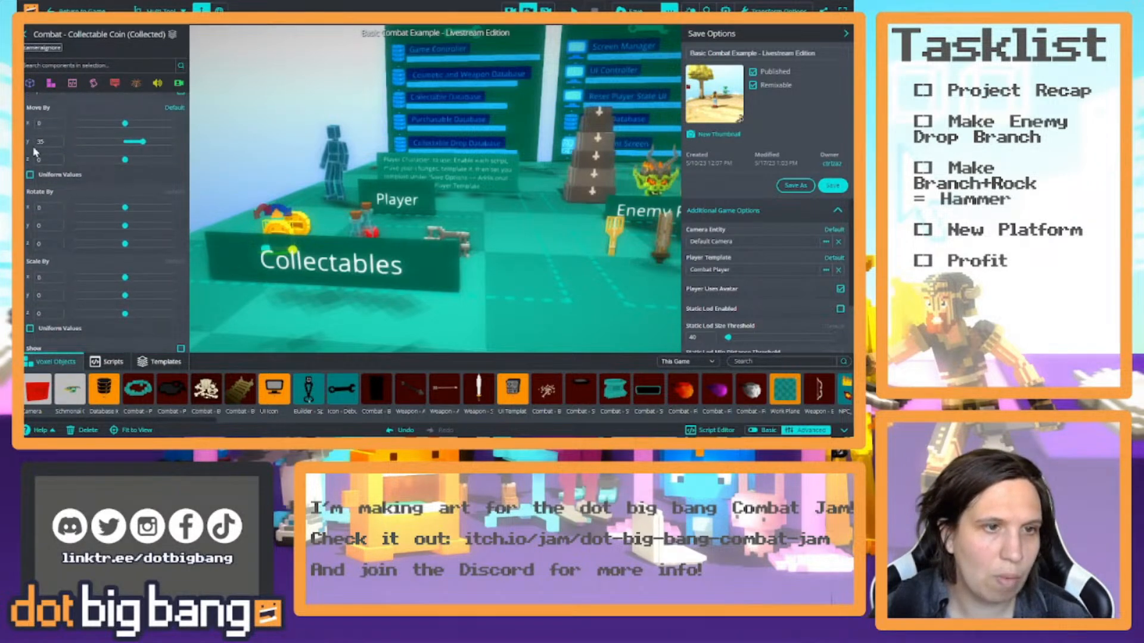
{"action": "scroll", "coordinate": [89, 197], "scroll_direction": "up", "scroll_amount": 5}
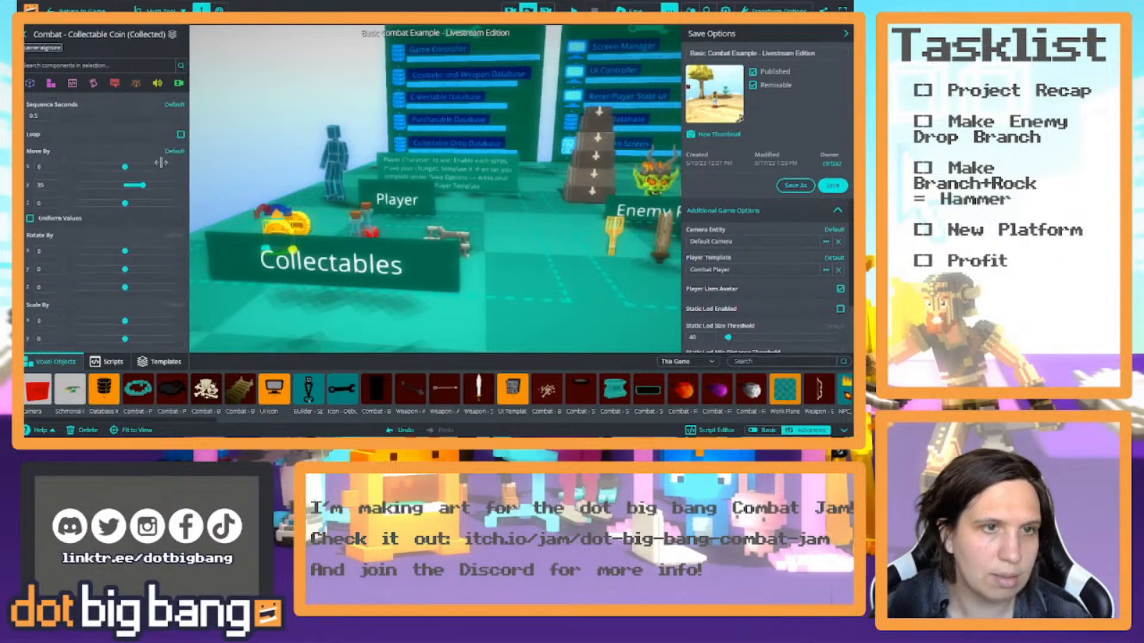
{"action": "scroll", "coordinate": [162, 162], "scroll_direction": "up", "scroll_amount": 2}
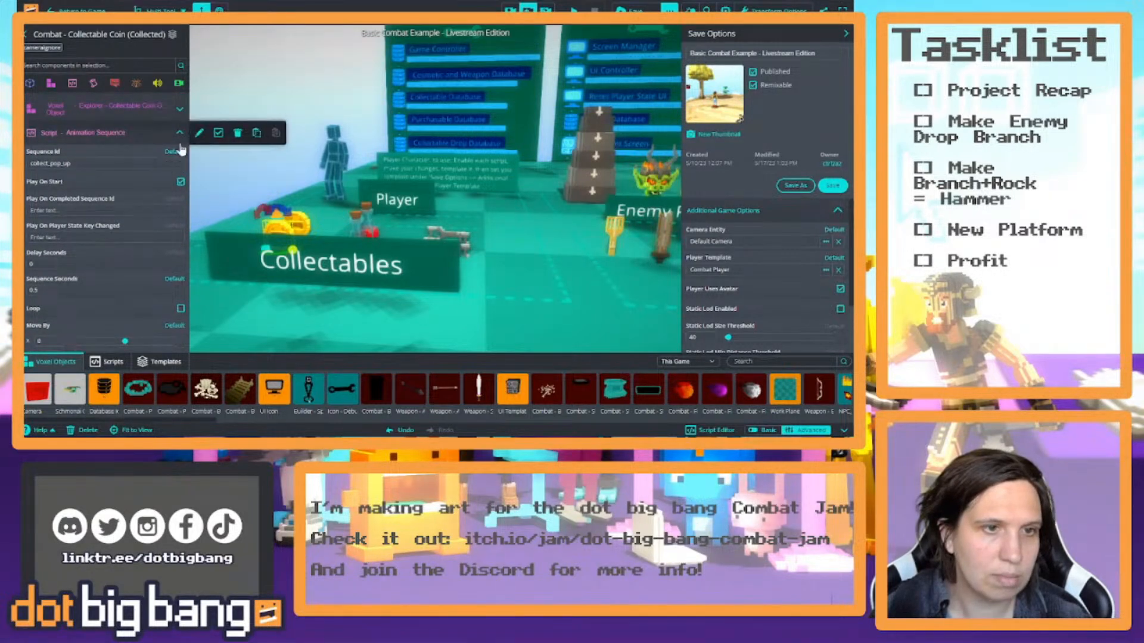
Look through the sequence IDs of the collected coin's first three Animation Sequence scripts.
{"action": "left_click", "coordinate": [179, 133]}
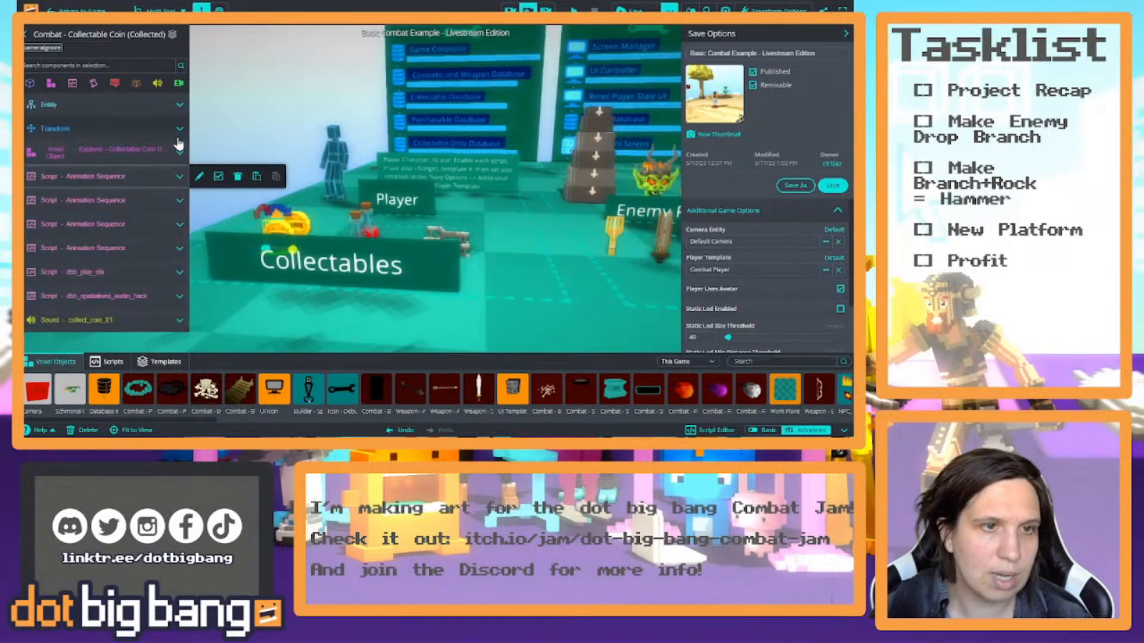
{"action": "left_click", "coordinate": [180, 201]}
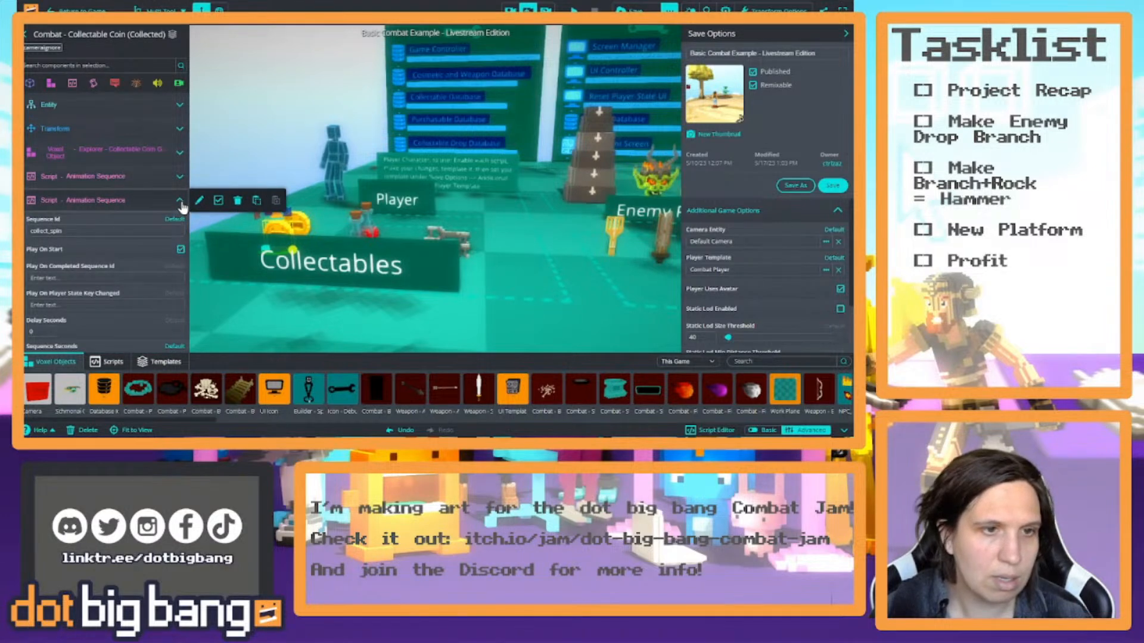
{"action": "left_click", "coordinate": [180, 201]}
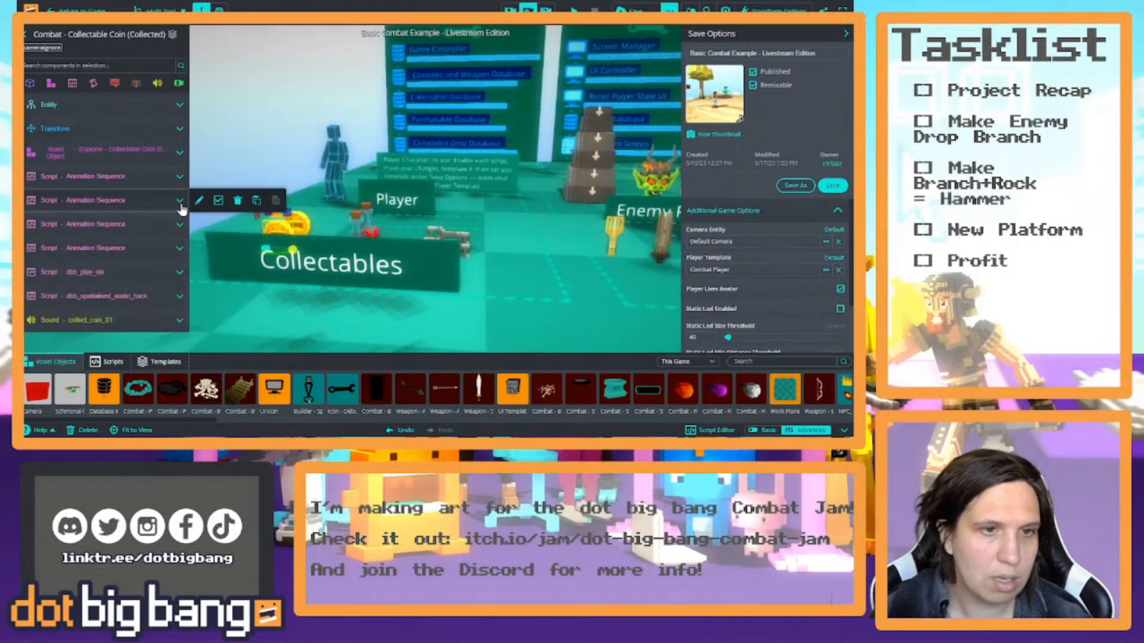
{"action": "left_click", "coordinate": [180, 225]}
{"action": "scroll", "coordinate": [182, 227], "scroll_direction": "up", "scroll_amount": 2}
{"action": "left_click", "coordinate": [180, 225]}
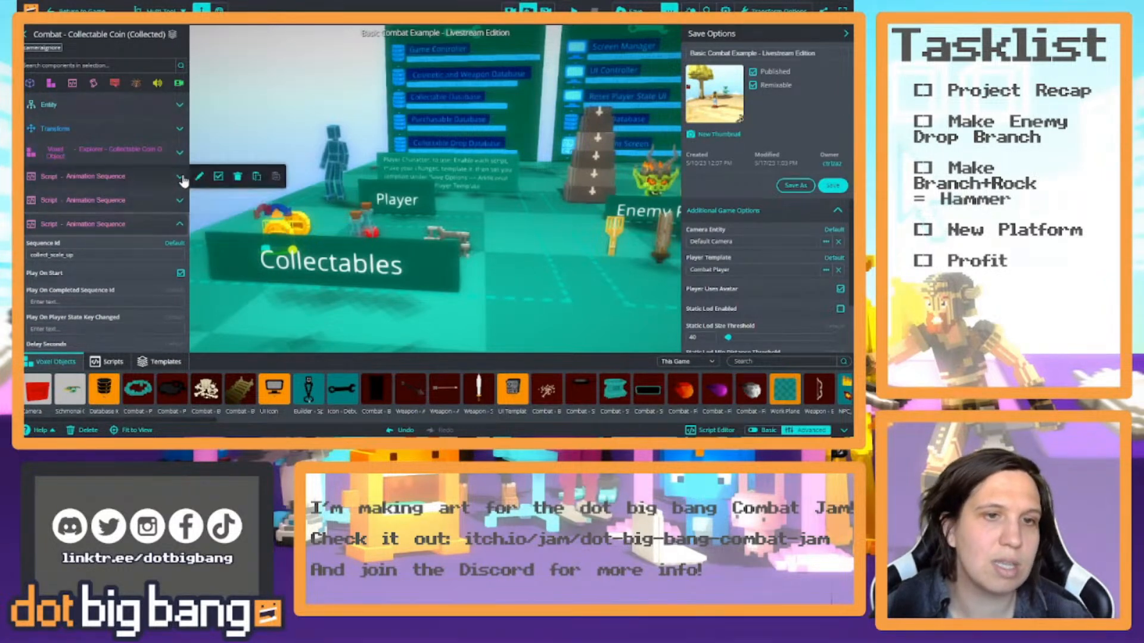
{"action": "left_click", "coordinate": [181, 176]}
{"action": "left_click", "coordinate": [180, 176]}
{"action": "left_click", "coordinate": [181, 176]}
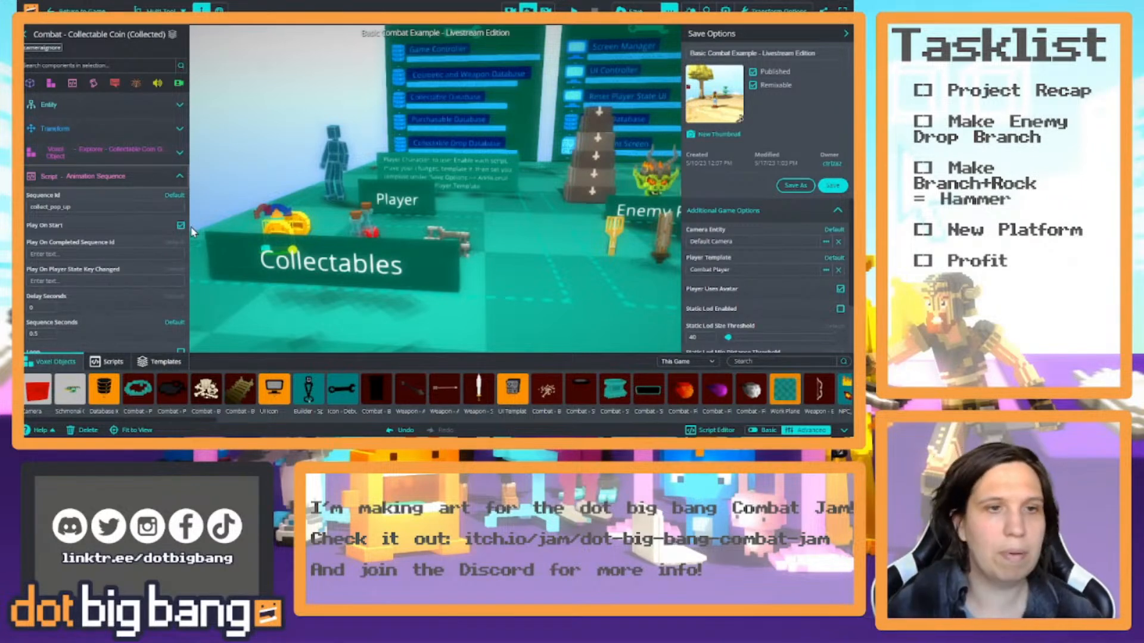
{"action": "left_click", "coordinate": [181, 177]}
Review the timing and Move By settings of the collected coin's collect_spin animation.
{"action": "left_click", "coordinate": [176, 202]}
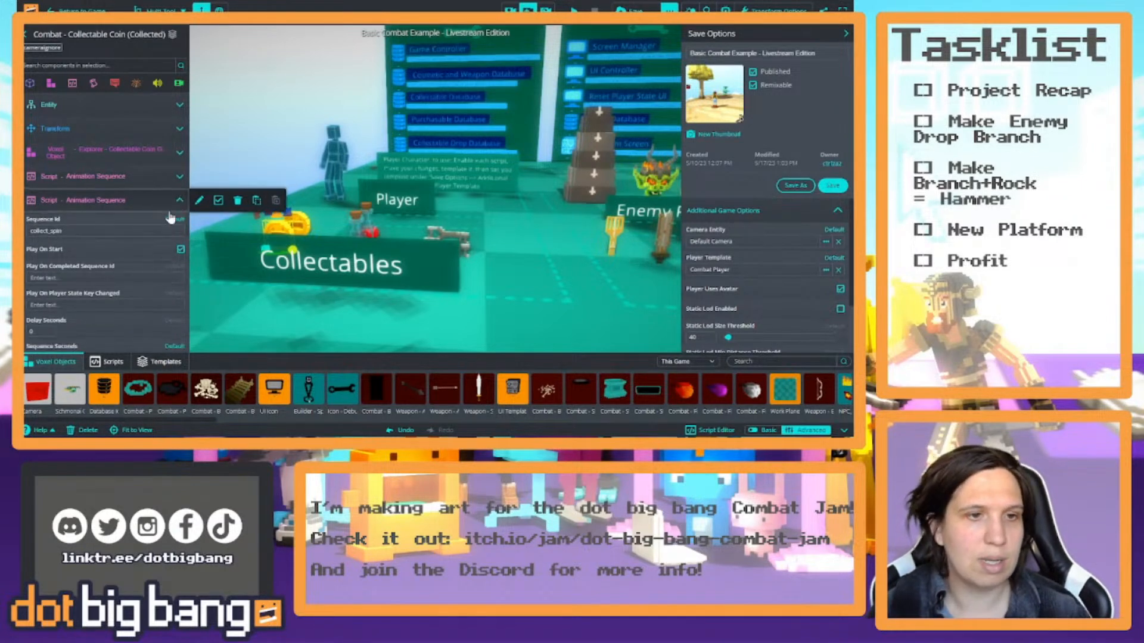
{"action": "scroll", "coordinate": [137, 245], "scroll_direction": "down", "scroll_amount": 3}
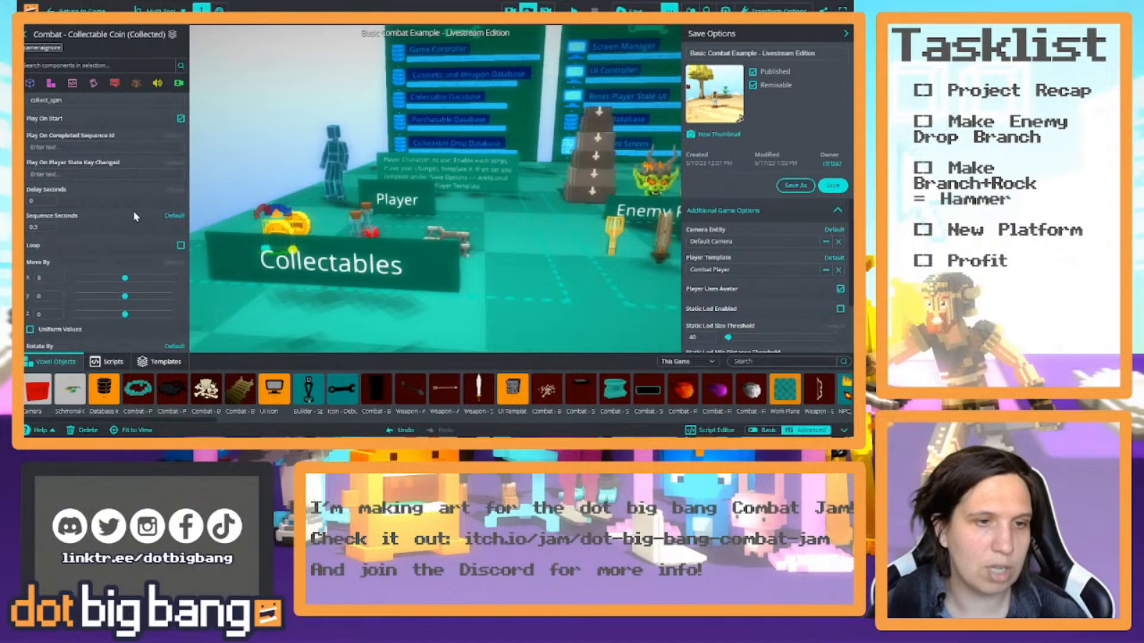
{"action": "scroll", "coordinate": [168, 134], "scroll_direction": "up", "scroll_amount": 3}
{"action": "left_click", "coordinate": [180, 200]}
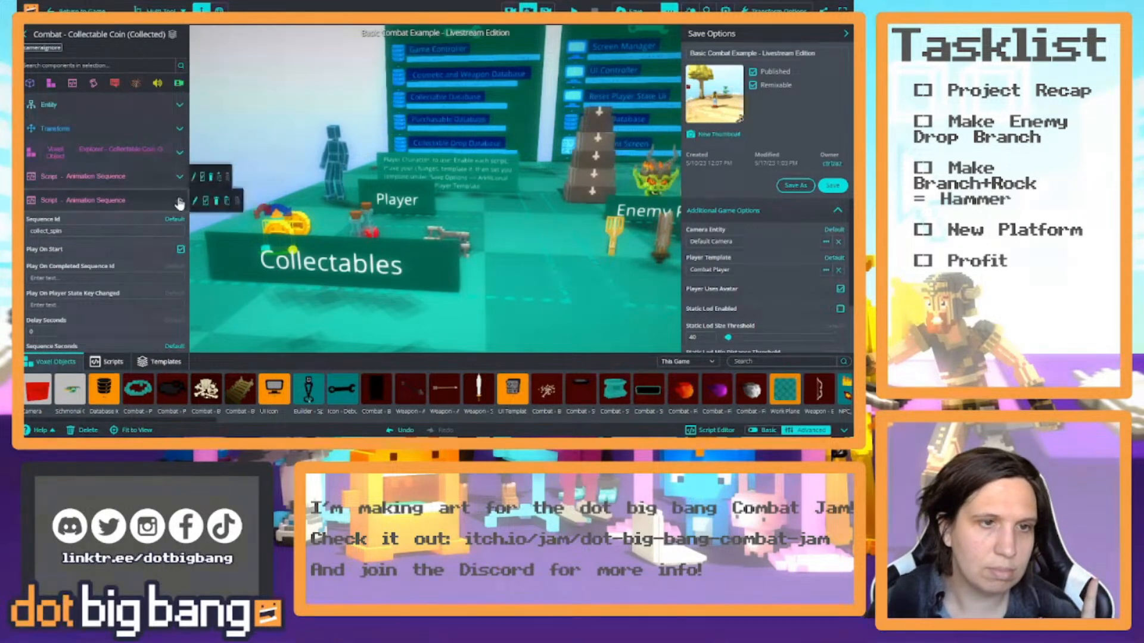
Examine the timing, Scale By and easing settings of the collected coin's collect_scale_up animation.
{"action": "left_click", "coordinate": [179, 224]}
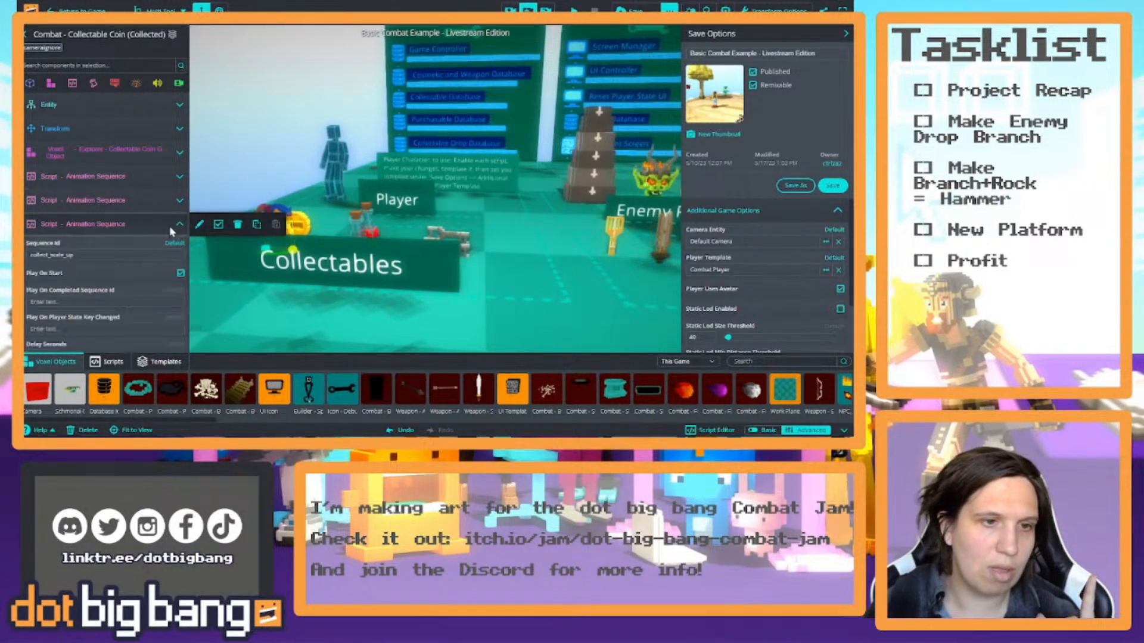
{"action": "scroll", "coordinate": [141, 247], "scroll_direction": "down", "scroll_amount": 4}
{"action": "scroll", "coordinate": [140, 244], "scroll_direction": "up", "scroll_amount": 4}
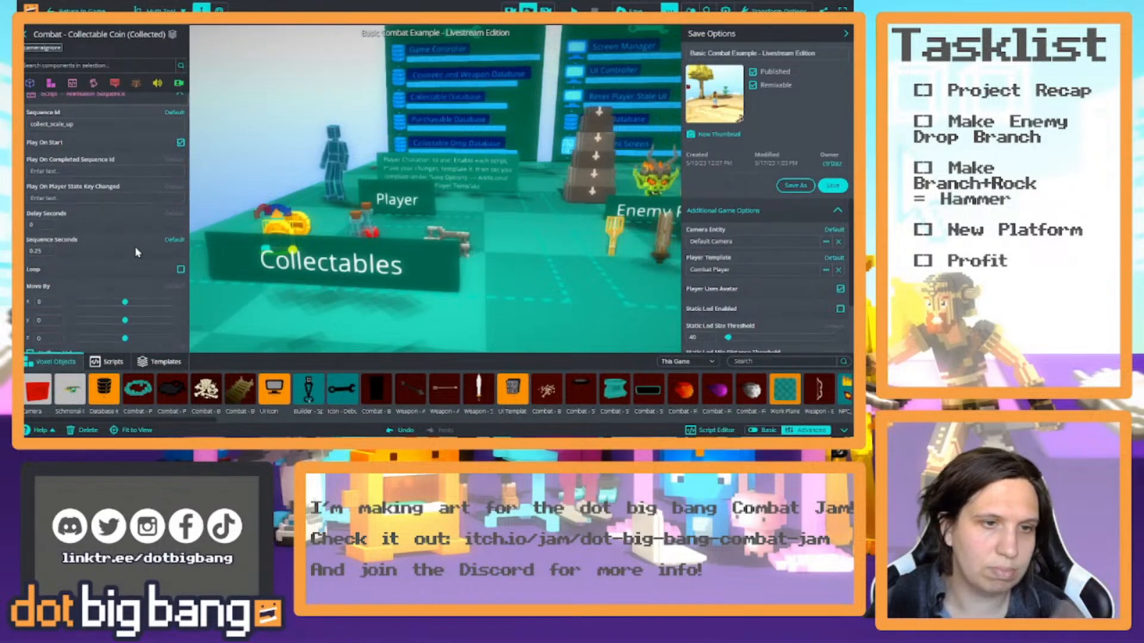
{"action": "scroll", "coordinate": [137, 256], "scroll_direction": "down", "scroll_amount": 6}
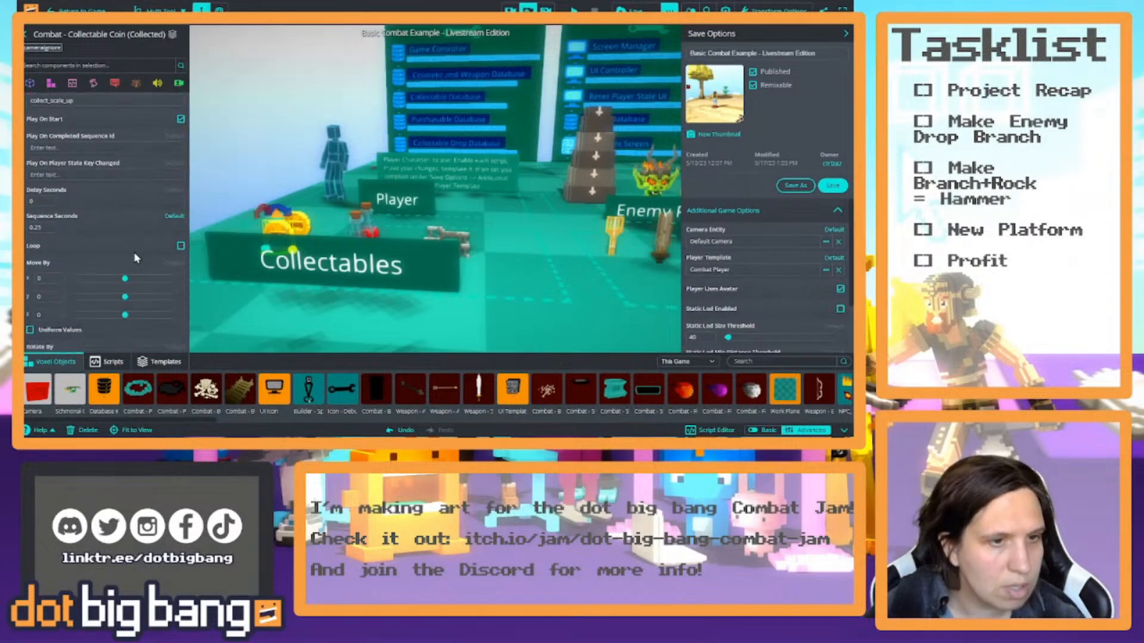
{"action": "scroll", "coordinate": [128, 251], "scroll_direction": "down", "scroll_amount": 2}
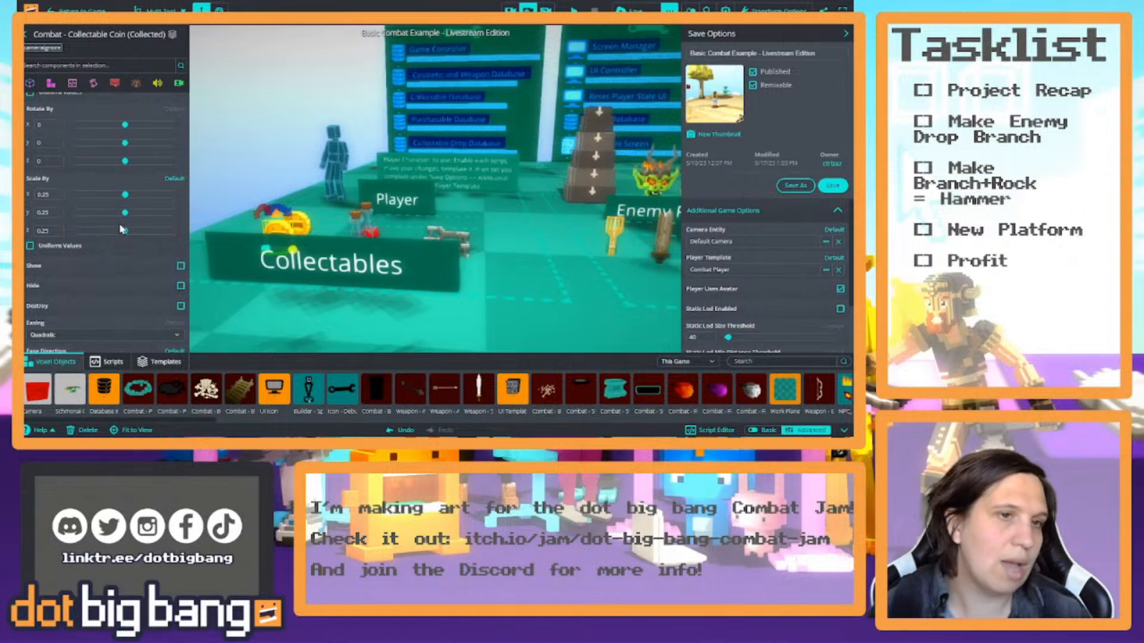
{"action": "scroll", "coordinate": [149, 235], "scroll_direction": "down", "scroll_amount": 3}
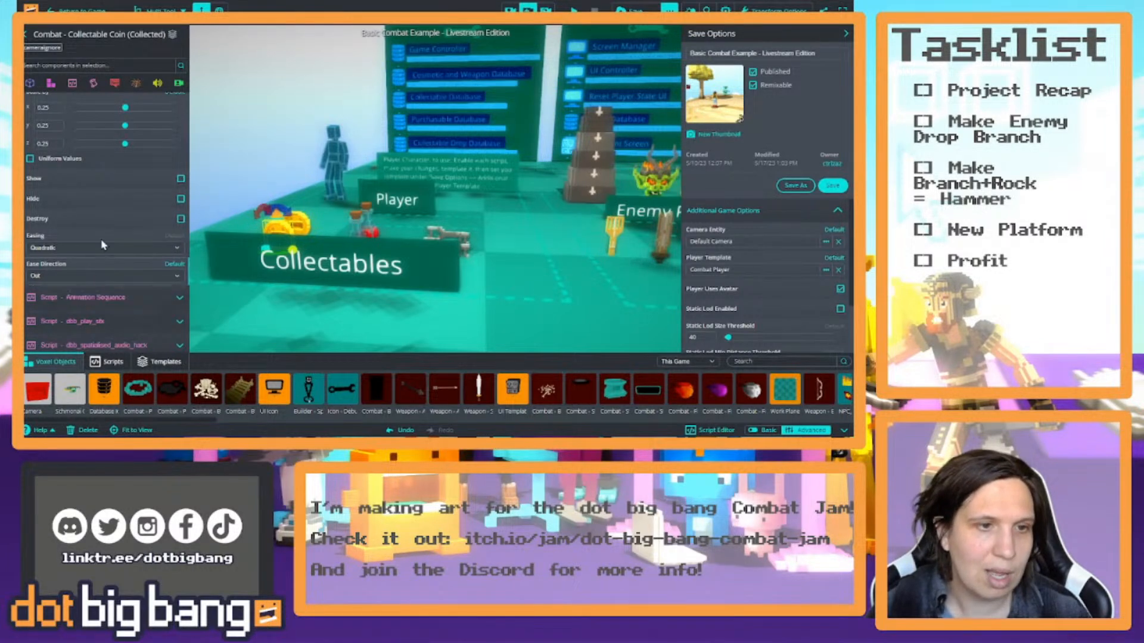
Try Bounce easing on the collect_scale_up animation and reset the easing to its default.
{"action": "left_click", "coordinate": [93, 251]}
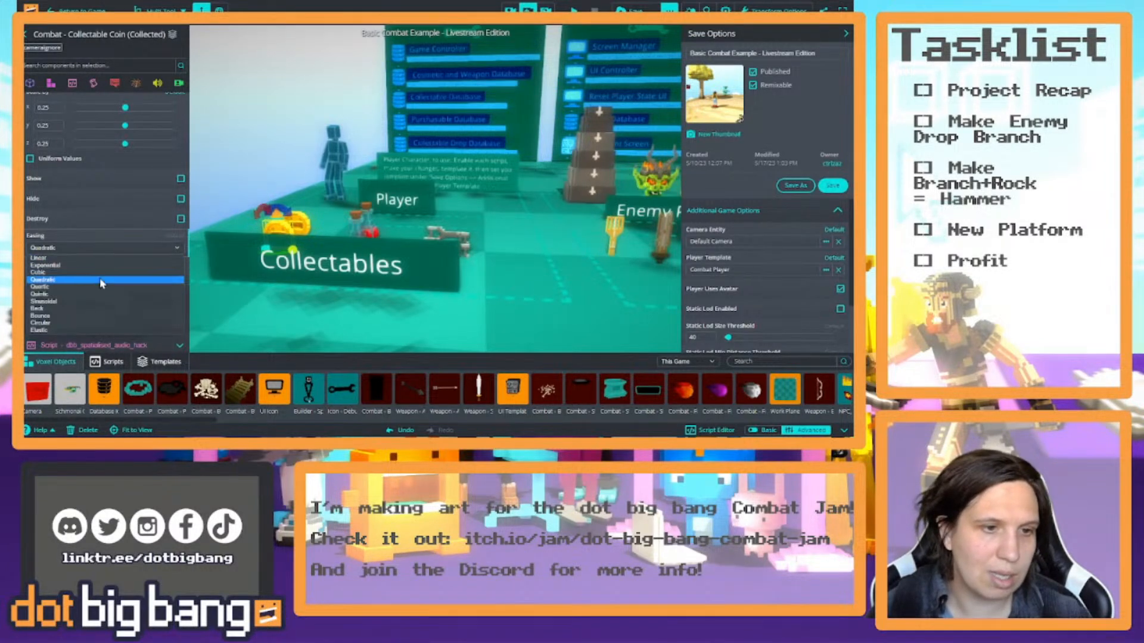
{"action": "left_click", "coordinate": [69, 316]}
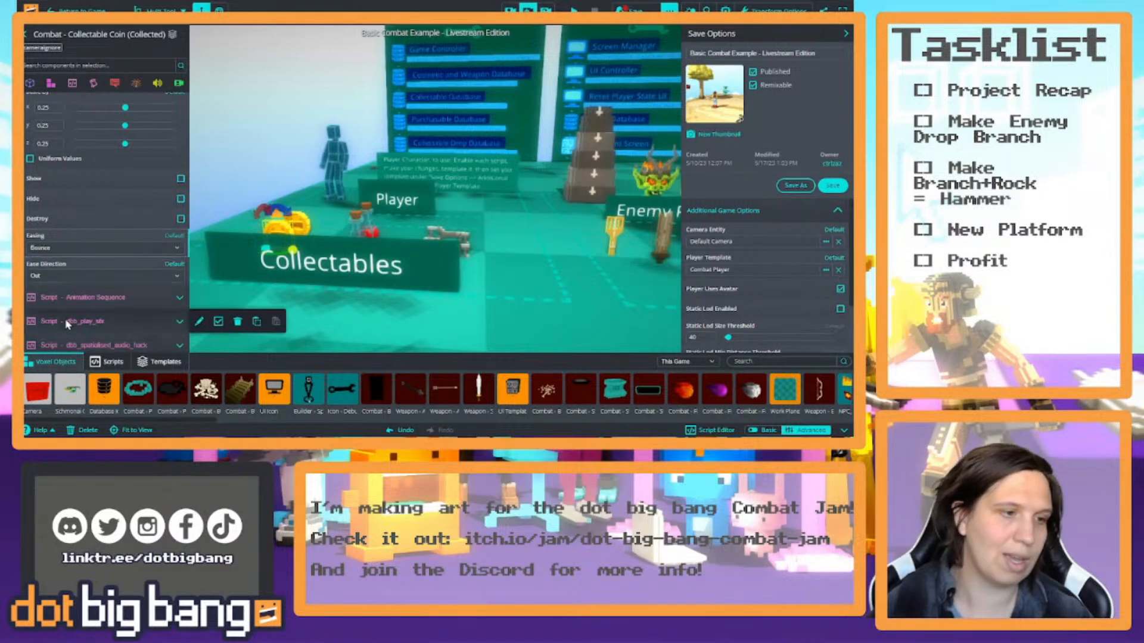
{"action": "left_click", "coordinate": [87, 248]}
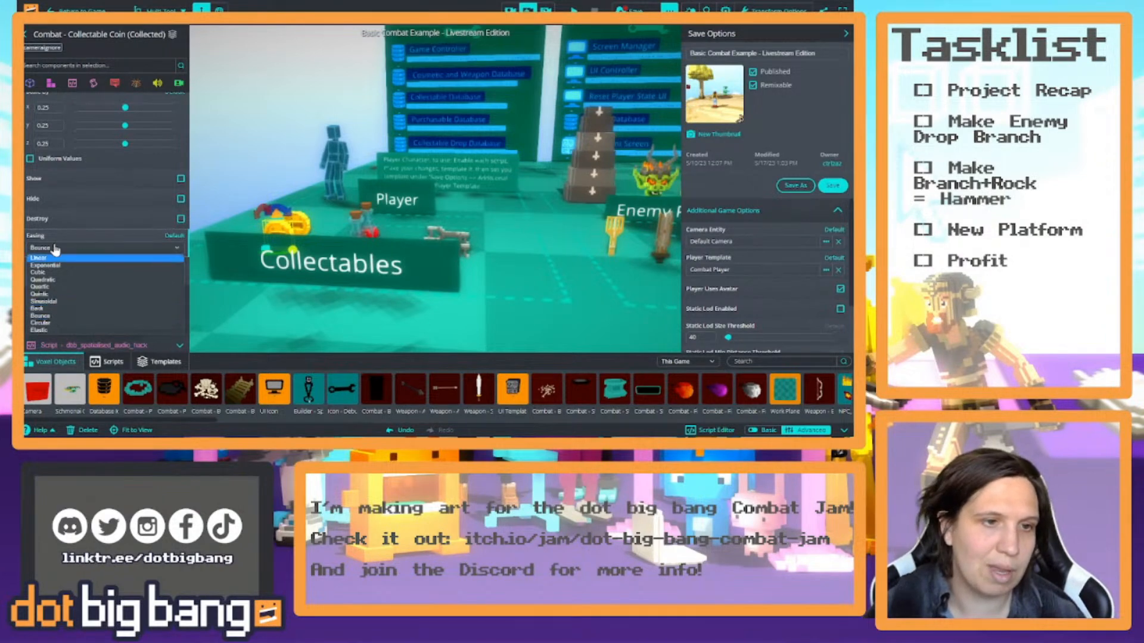
{"action": "left_click", "coordinate": [178, 238]}
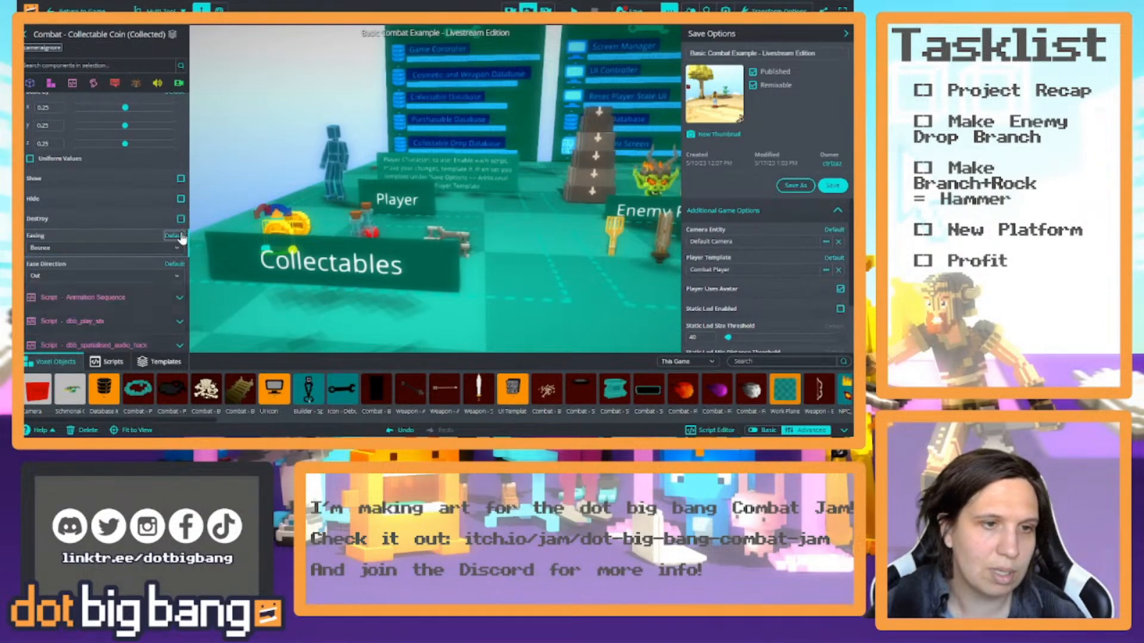
{"action": "scroll", "coordinate": [117, 277], "scroll_direction": "down", "scroll_amount": 1}
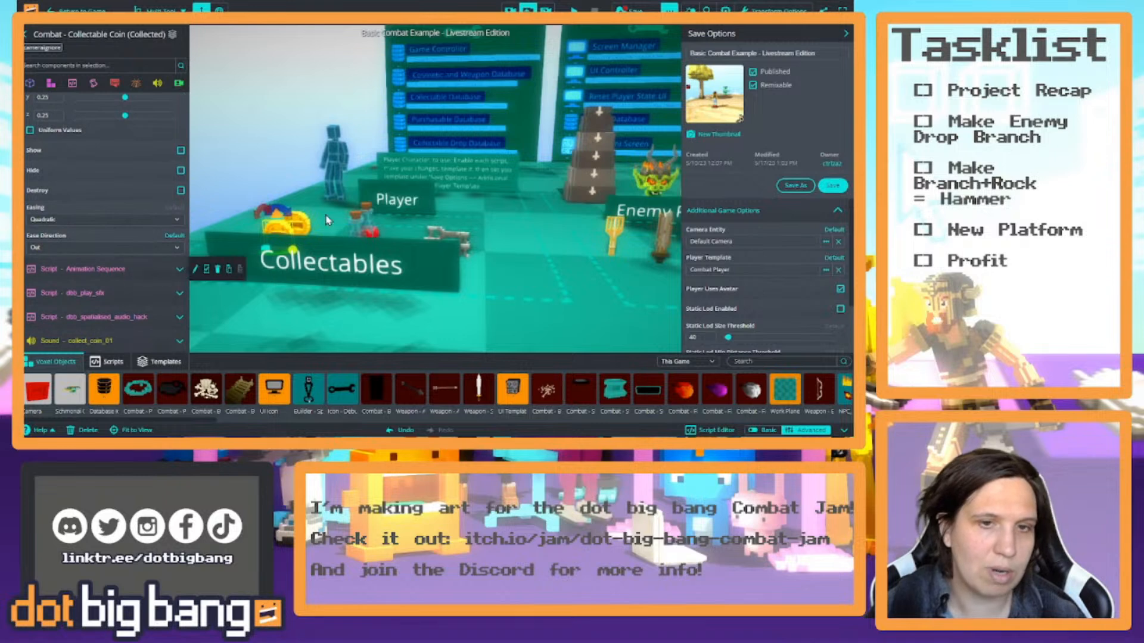
Duplicate the Collectable Coin (Collected) entity and place the copy on the floor in front of the Collectables sign.
{"action": "right_click_drag", "start_coordinate": [331, 177], "coordinate": [281, 202]}
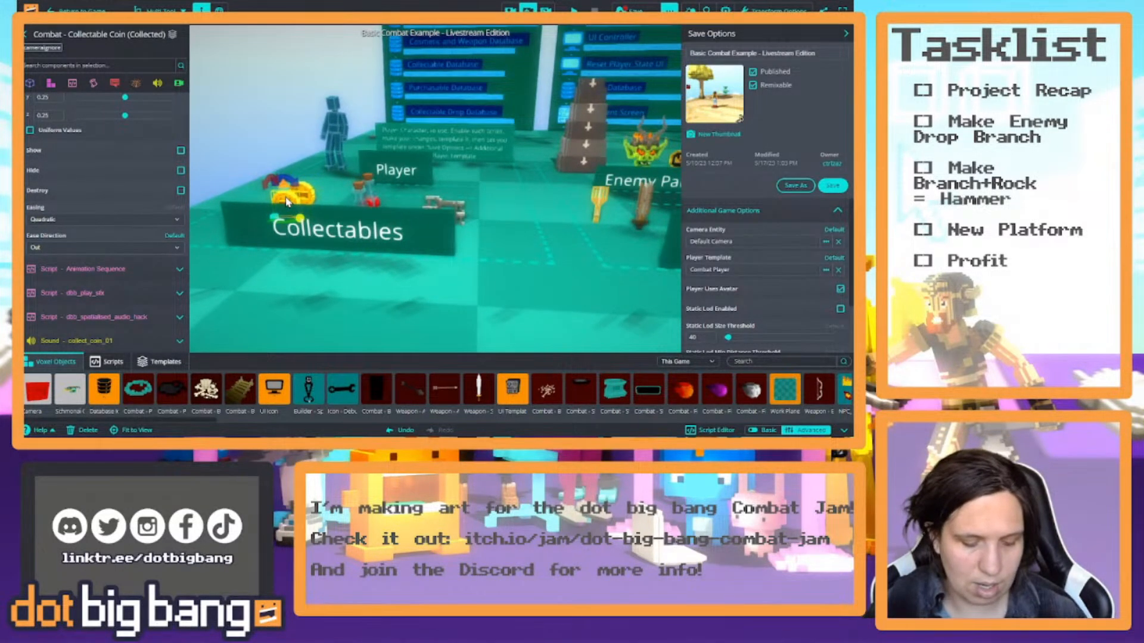
{"action": "left_click_drag", "start_coordinate": [288, 202], "coordinate": [307, 277]}
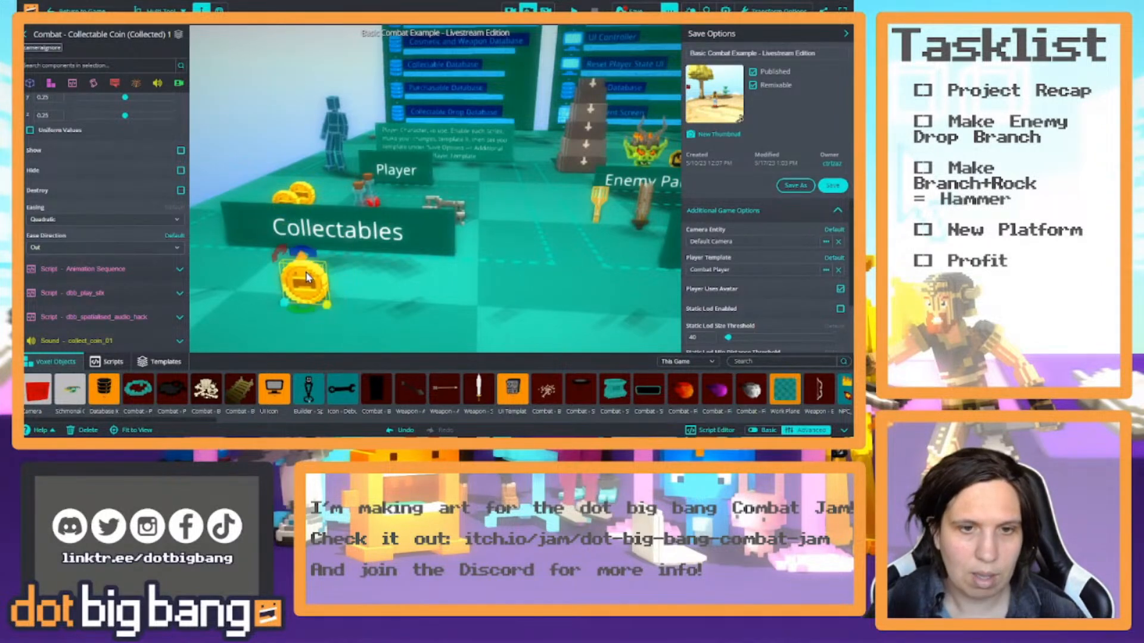
{"action": "mouse_move", "coordinate": [125, 268]}
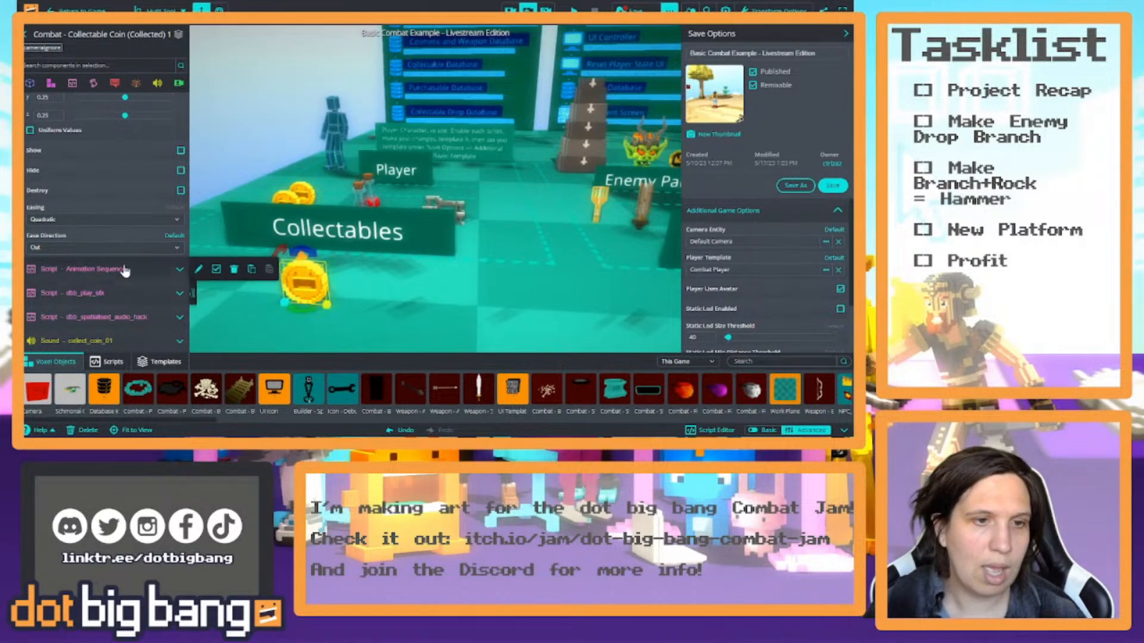
{"action": "scroll", "coordinate": [133, 253], "scroll_direction": "up", "scroll_amount": 3}
{"action": "scroll", "coordinate": [139, 239], "scroll_direction": "down", "scroll_amount": 3}
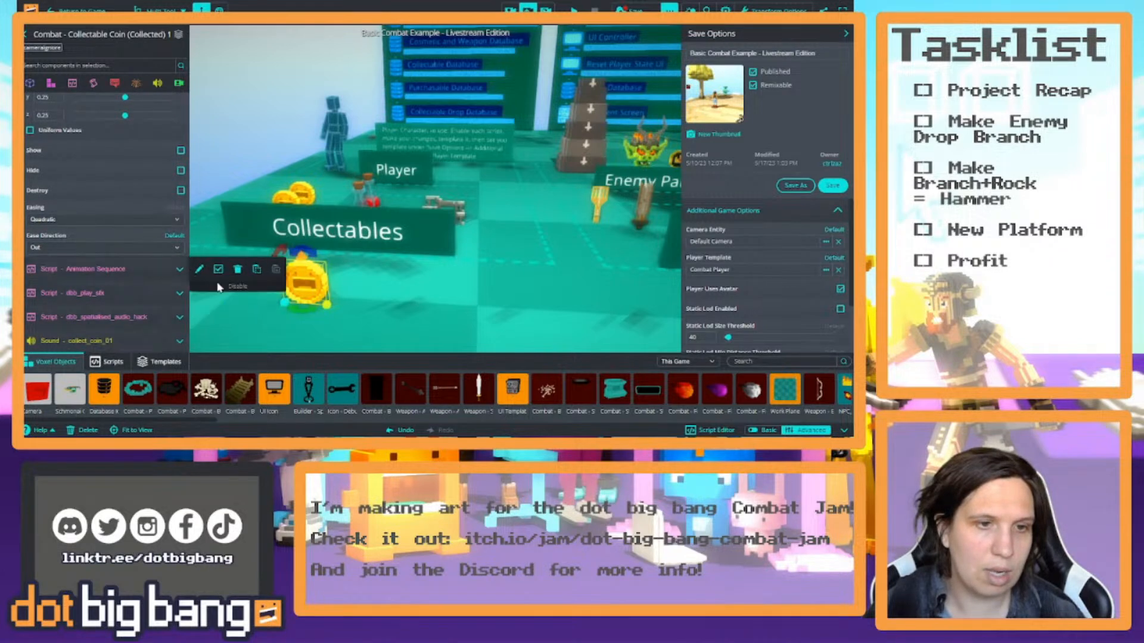
{"action": "key", "text": "ctrl+z"}
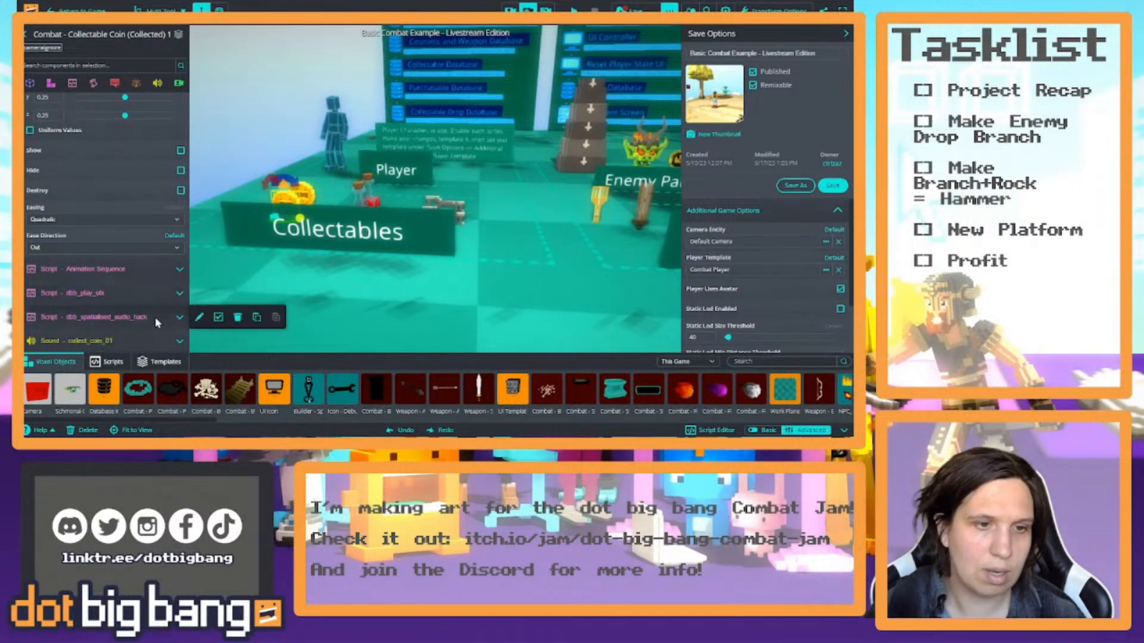
{"action": "scroll", "coordinate": [155, 256], "scroll_direction": "up", "scroll_amount": 6}
{"action": "scroll", "coordinate": [170, 249], "scroll_direction": "up", "scroll_amount": 2}
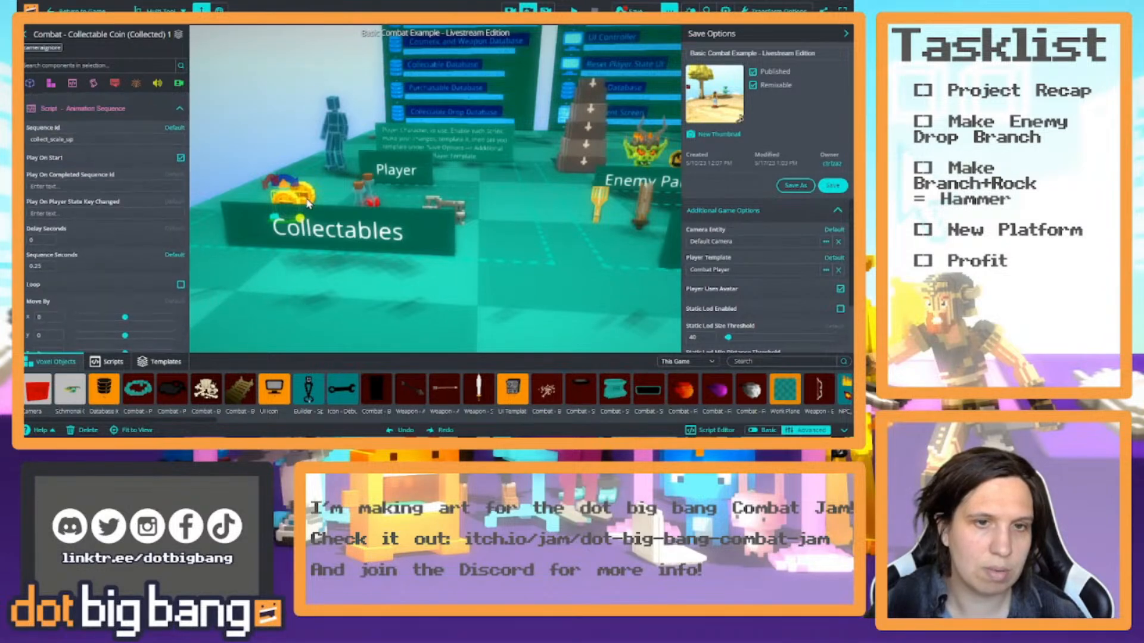
{"action": "left_click_drag", "start_coordinate": [295, 201], "coordinate": [309, 261]}
Examine the collect_scale_down Animation Sequence and the dbb_play_sfx script on the coin copy.
{"action": "scroll", "coordinate": [136, 205], "scroll_direction": "up", "scroll_amount": 4}
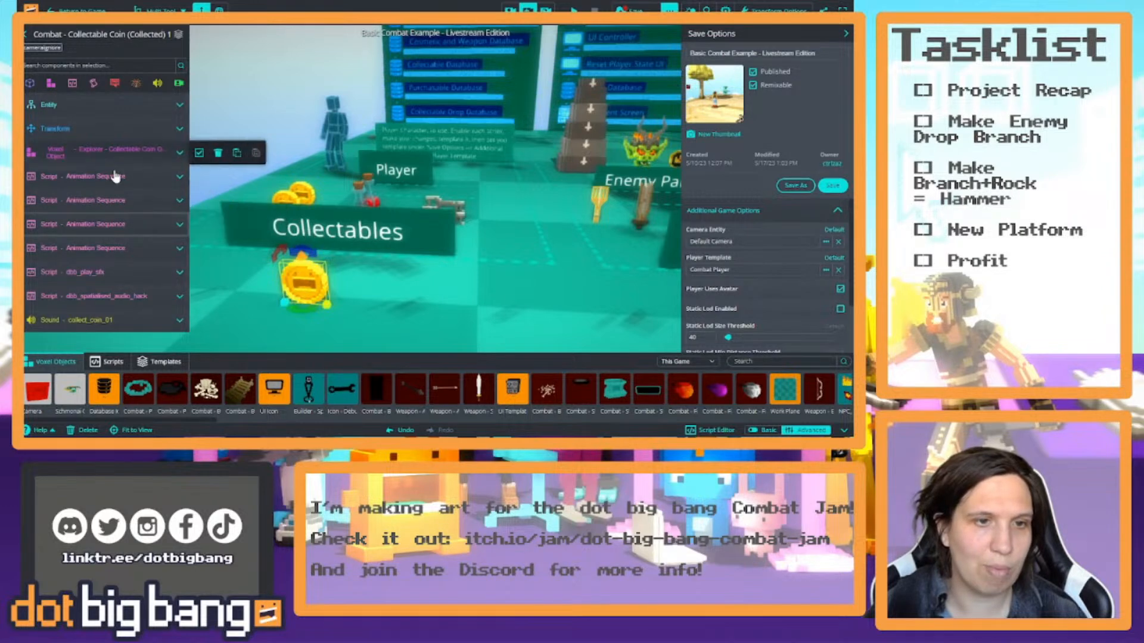
{"action": "left_click", "coordinate": [168, 249]}
{"action": "scroll", "coordinate": [146, 283], "scroll_direction": "down", "scroll_amount": 3}
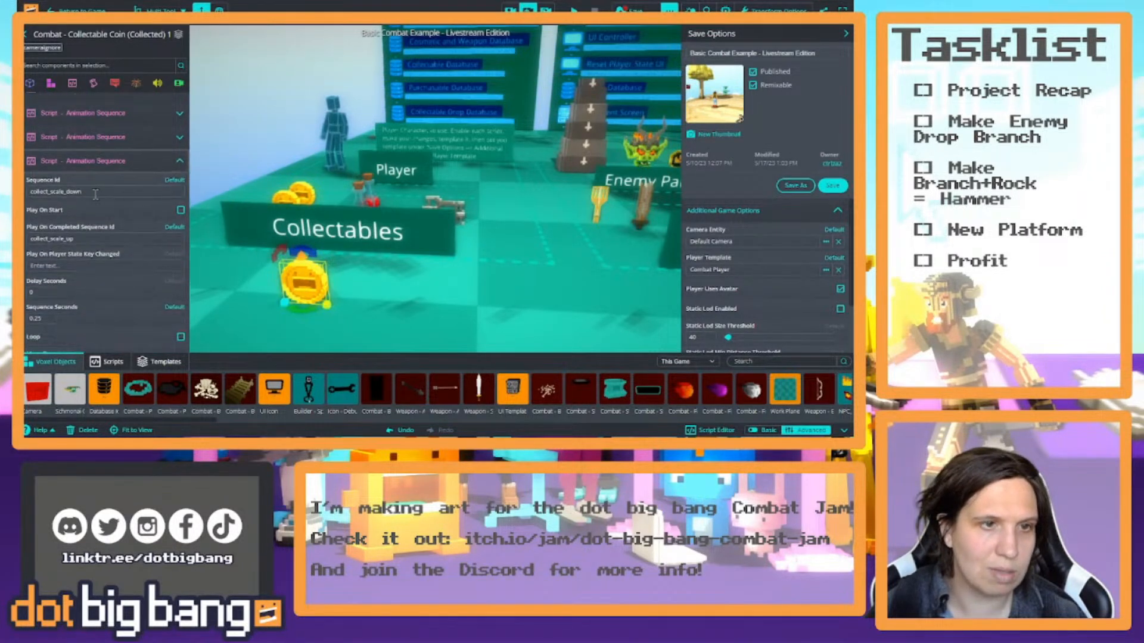
{"action": "left_click", "coordinate": [178, 160]}
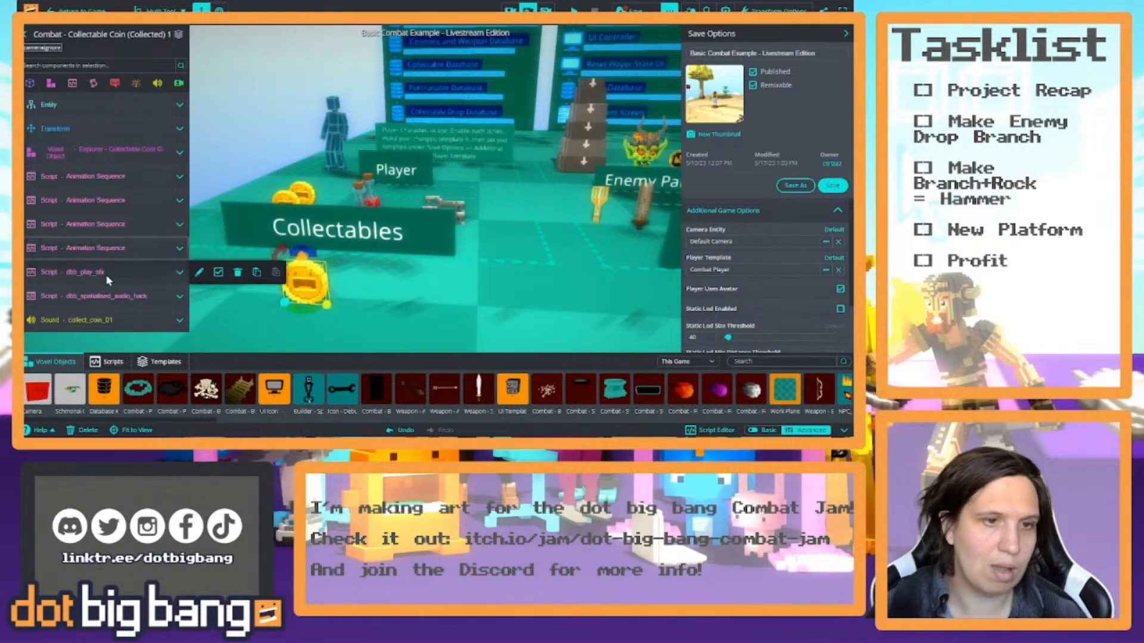
{"action": "left_click", "coordinate": [186, 280]}
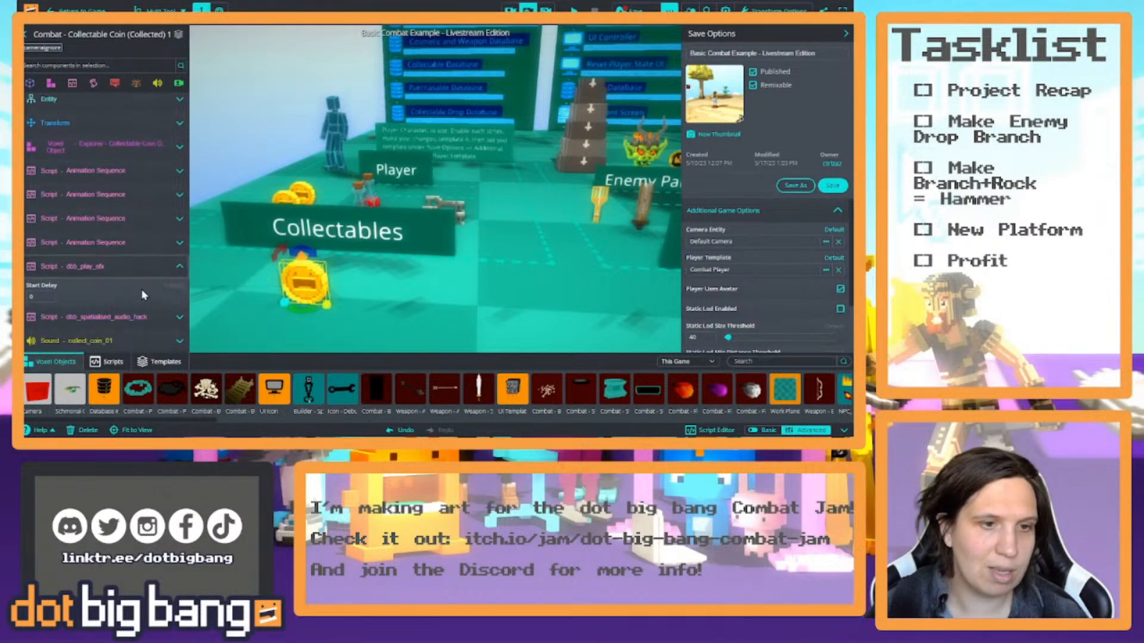
{"action": "left_click", "coordinate": [166, 271]}
Review the coin copy's collect_coin_01 sound and the available sound clips, and enable the sound's Loop option.
{"action": "left_click", "coordinate": [179, 320]}
{"action": "scroll", "coordinate": [68, 296], "scroll_direction": "down", "scroll_amount": 1}
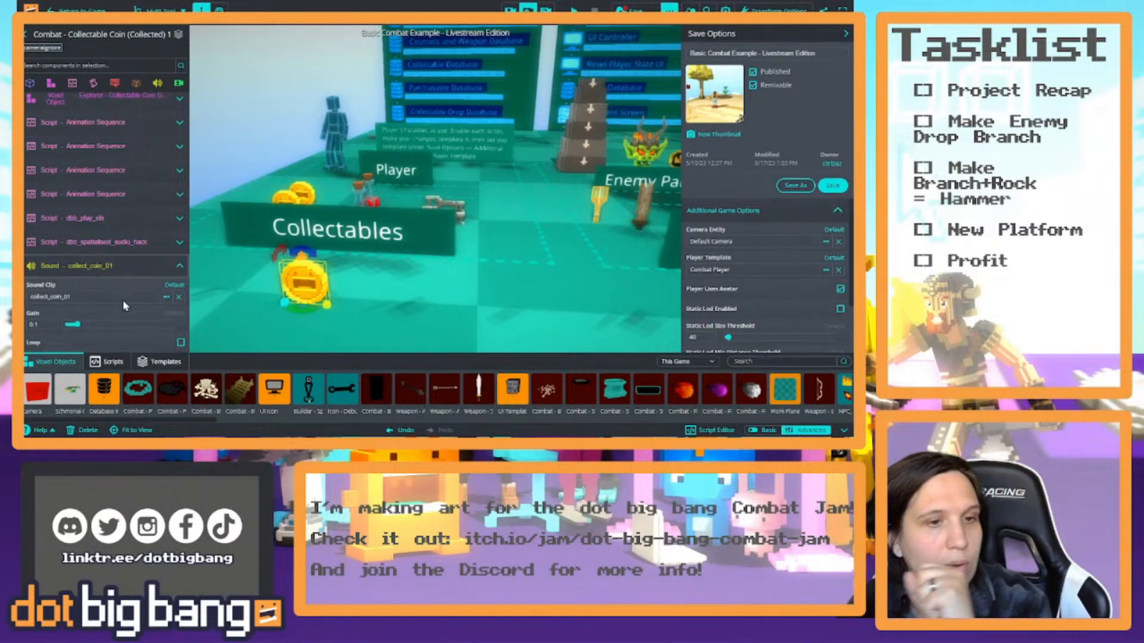
{"action": "left_click", "coordinate": [166, 297]}
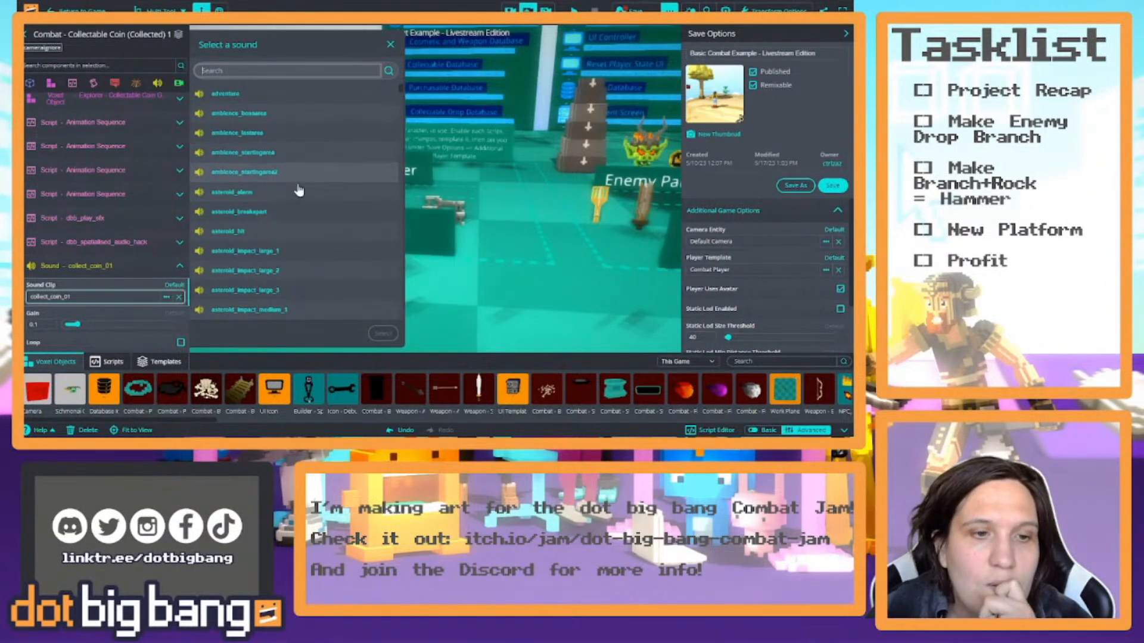
{"action": "left_click", "coordinate": [112, 337]}
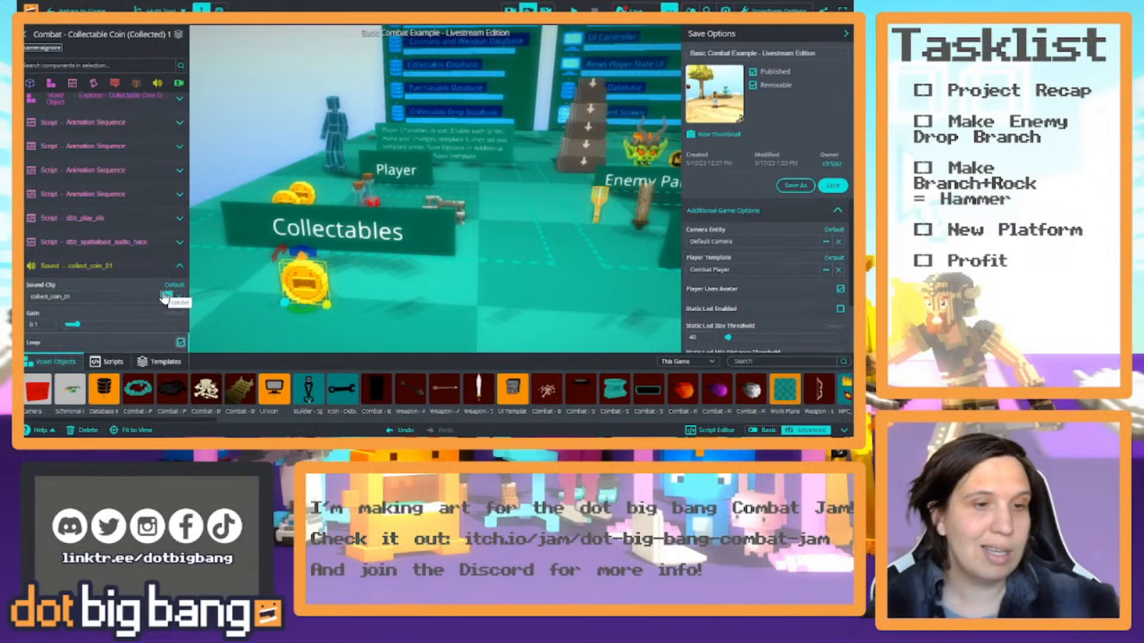
{"action": "scroll", "coordinate": [164, 298], "scroll_direction": "down", "scroll_amount": 2}
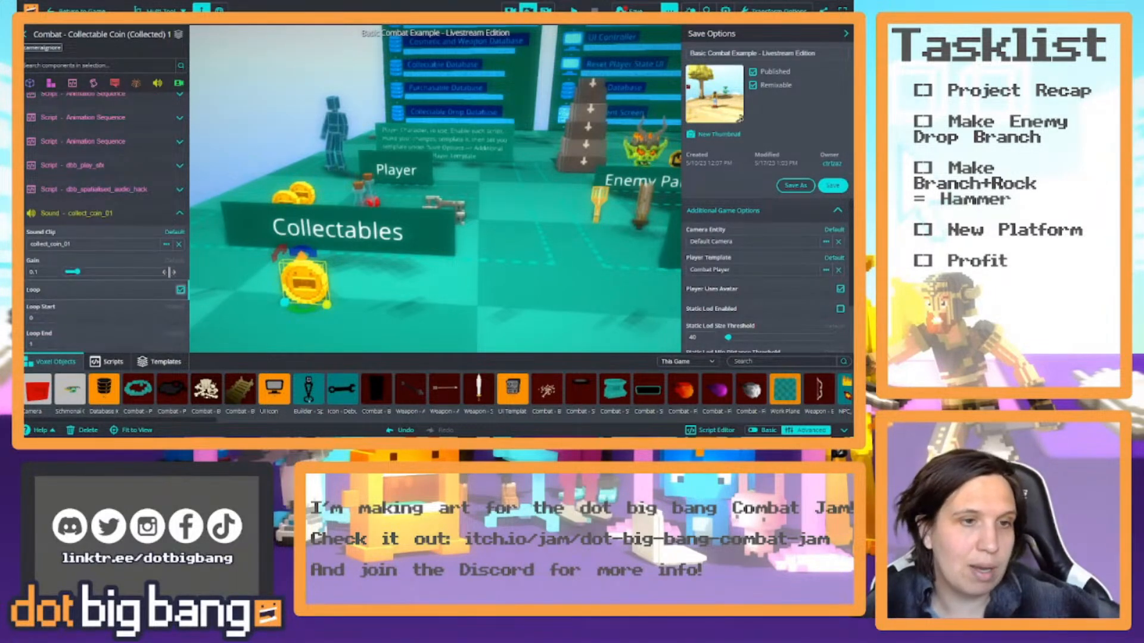
{"action": "left_click", "coordinate": [179, 213]}
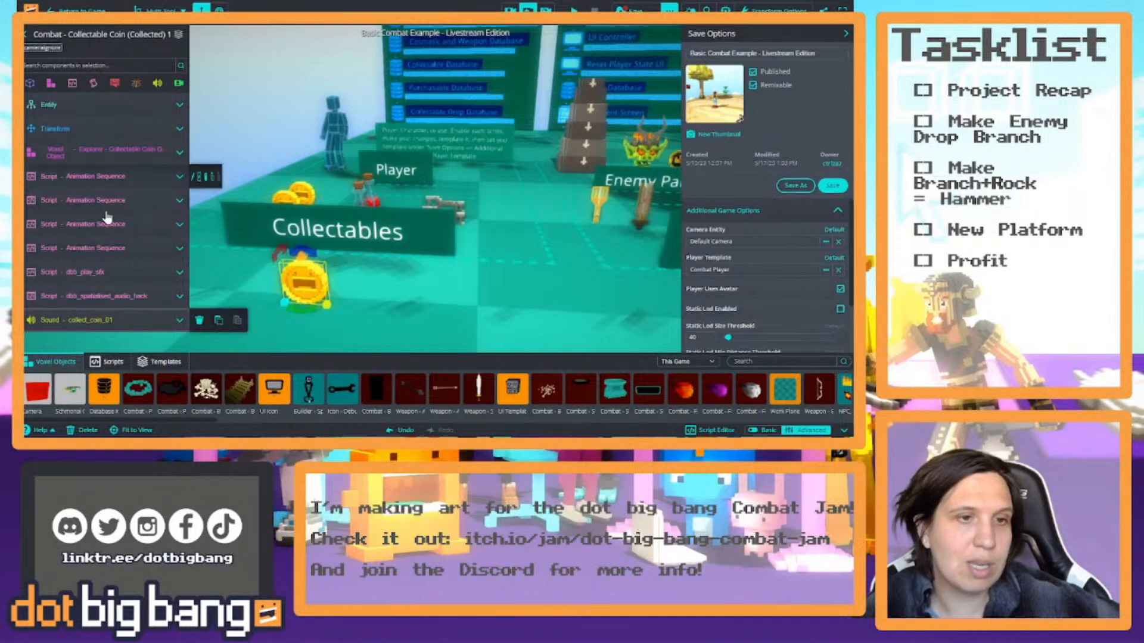
Replace the coin copy's voxel object with Branch Weapon.
{"action": "left_click", "coordinate": [179, 153]}
{"action": "left_click", "coordinate": [166, 183]}
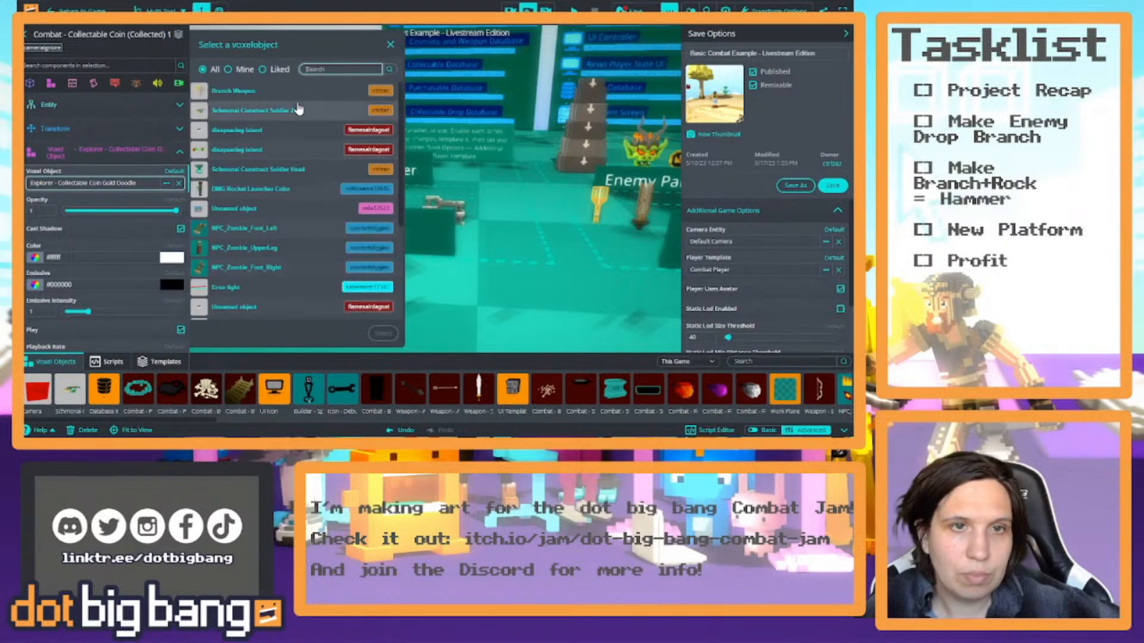
{"action": "left_click", "coordinate": [303, 91]}
{"action": "left_click", "coordinate": [382, 333]}
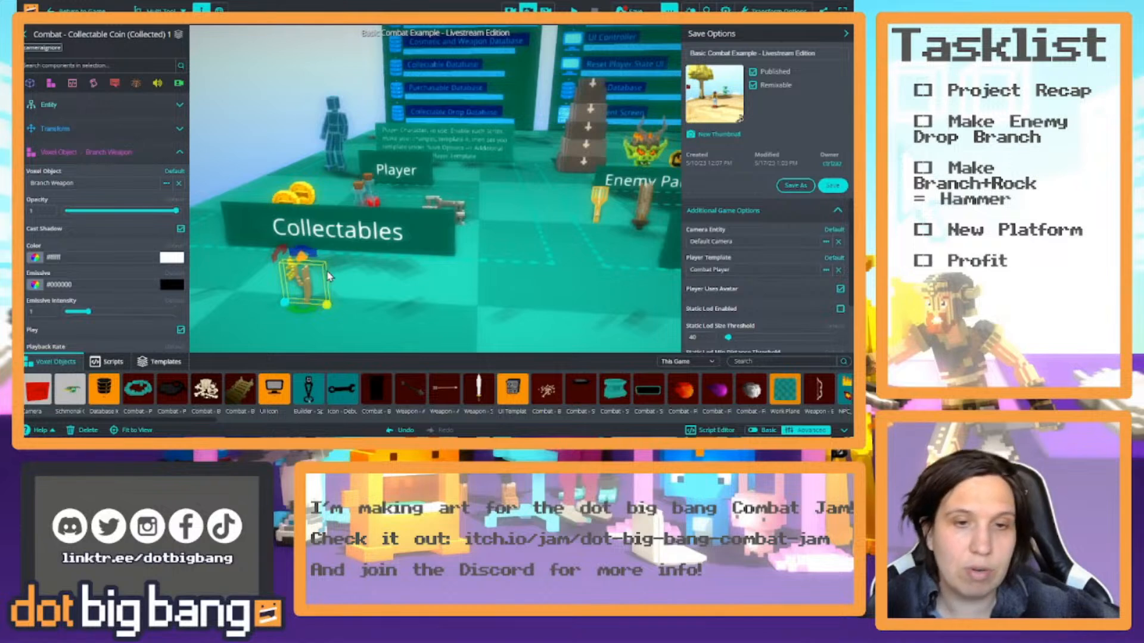
Rename the coin copy entity to "Combat - Collectable Branch (Collected)".
{"action": "left_click", "coordinate": [179, 153]}
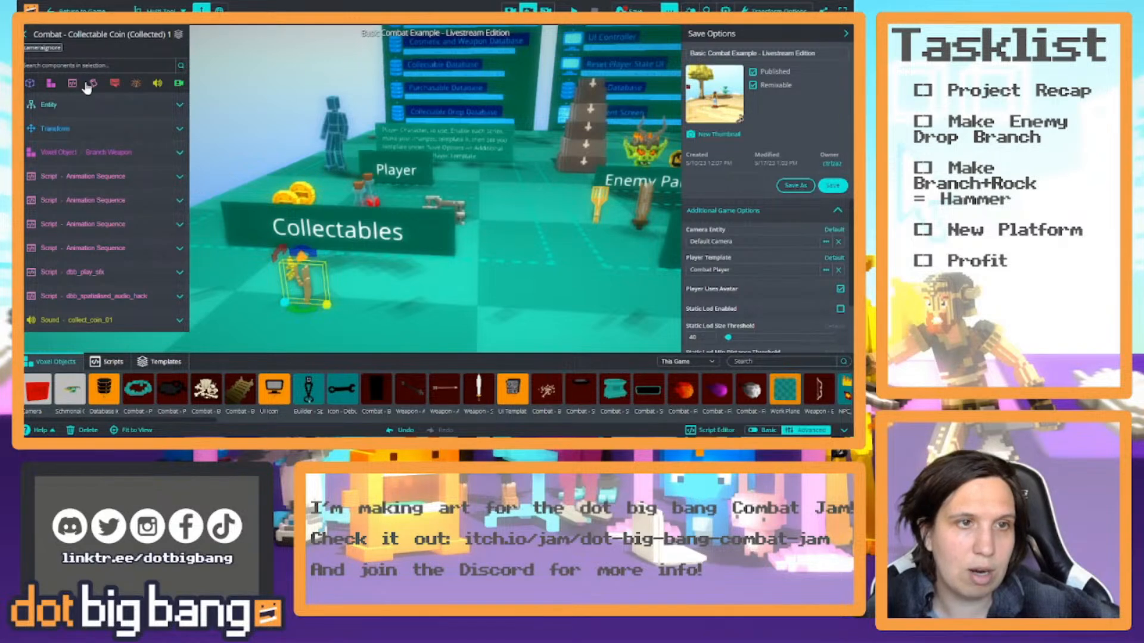
{"action": "left_click", "coordinate": [113, 104]}
{"action": "left_click_drag", "start_coordinate": [148, 135], "coordinate": [87, 132]}
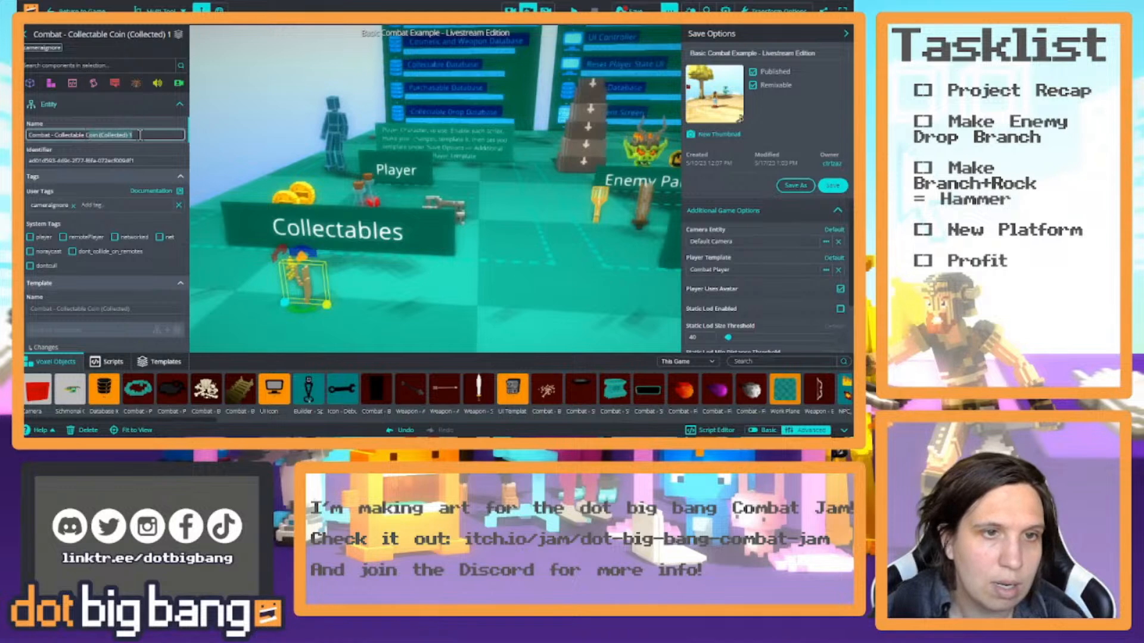
{"action": "left_click", "coordinate": [159, 134]}
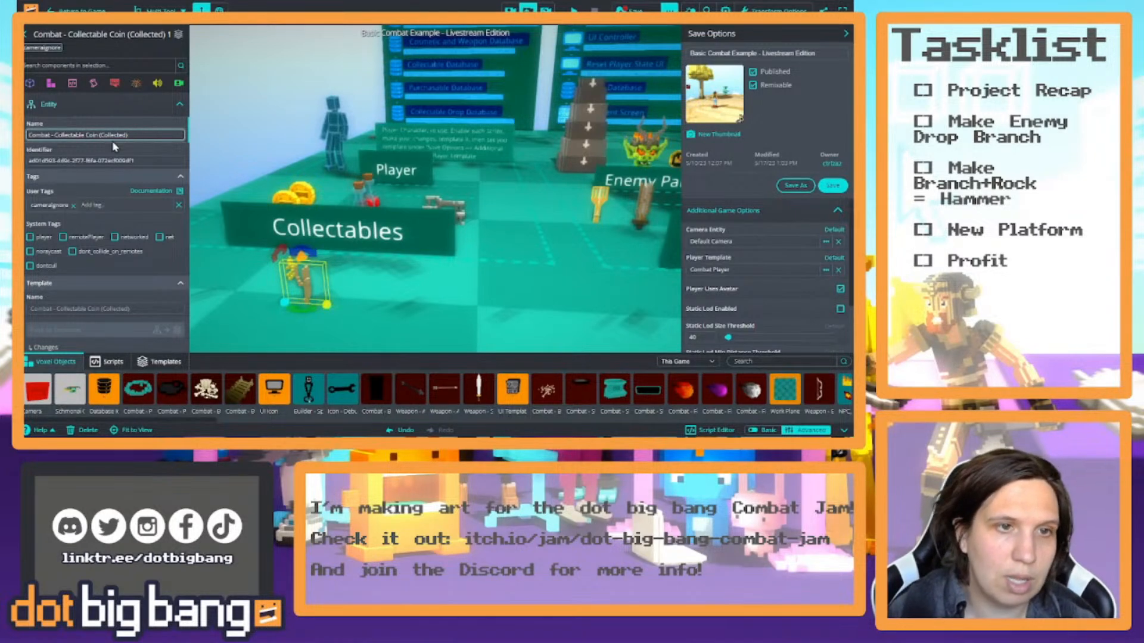
{"action": "left_click_drag", "start_coordinate": [97, 135], "coordinate": [85, 136]}
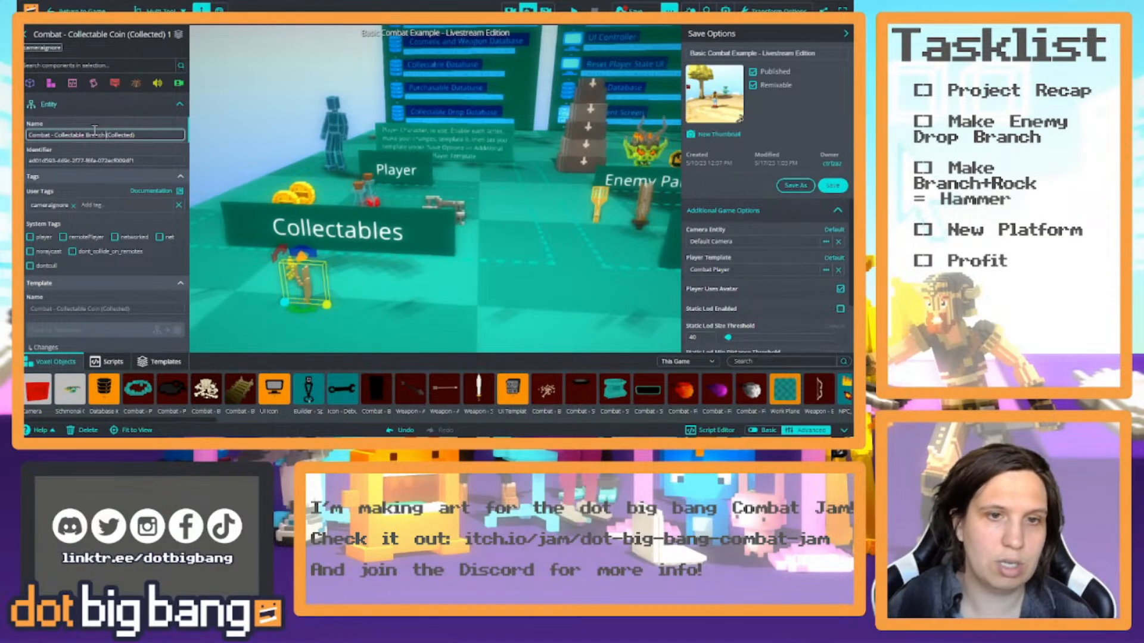
{"action": "key", "text": "Return"}
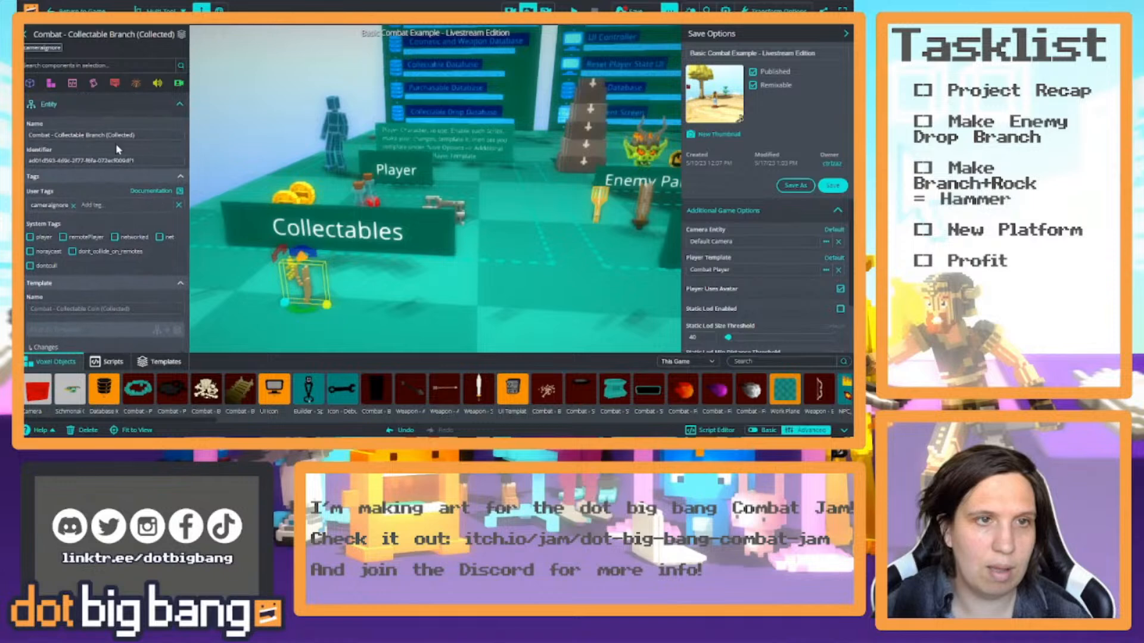
Save the branch entity as a separate new template and name that template "Combat - Collectable Branch (Collected)".
{"action": "scroll", "coordinate": [111, 214], "scroll_direction": "down", "scroll_amount": 3}
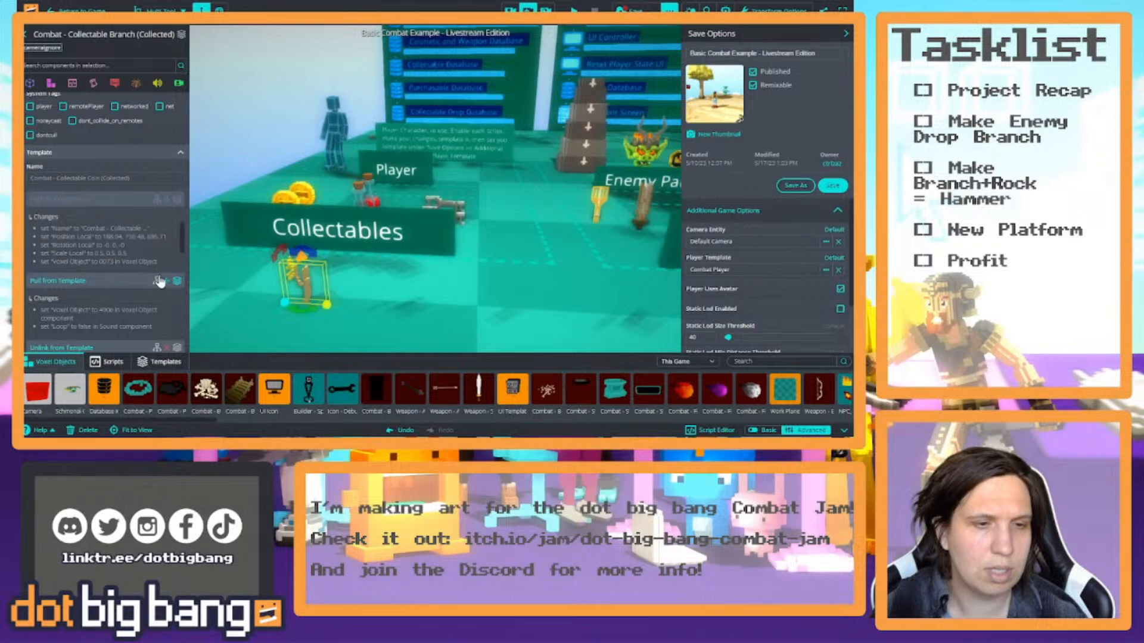
{"action": "scroll", "coordinate": [156, 271], "scroll_direction": "down", "scroll_amount": 3}
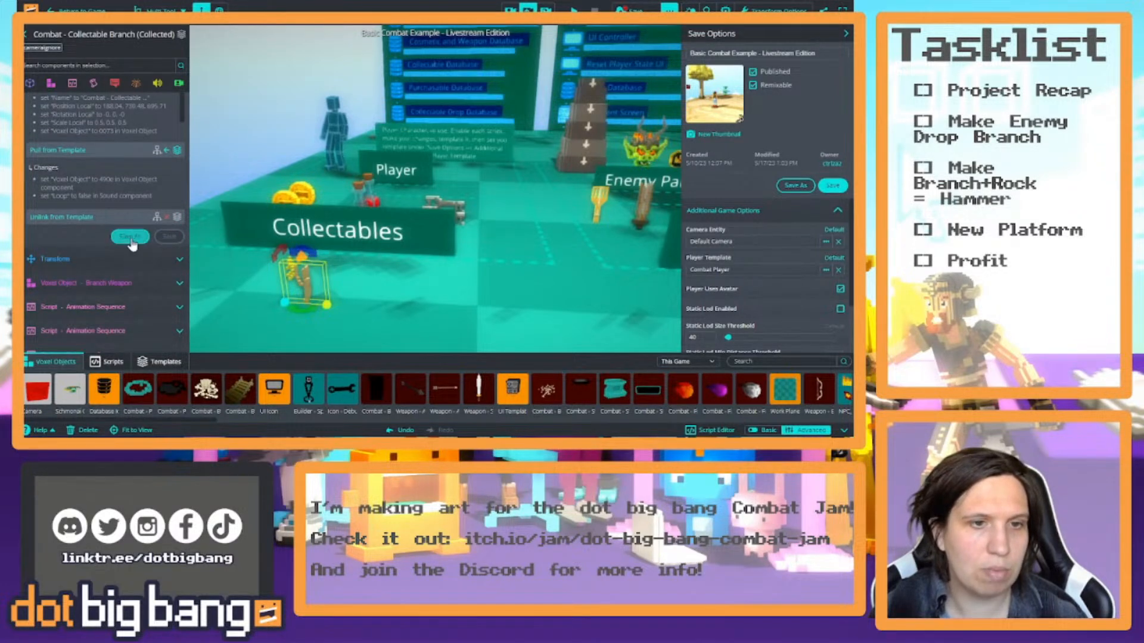
{"action": "scroll", "coordinate": [134, 242], "scroll_direction": "up", "scroll_amount": 3}
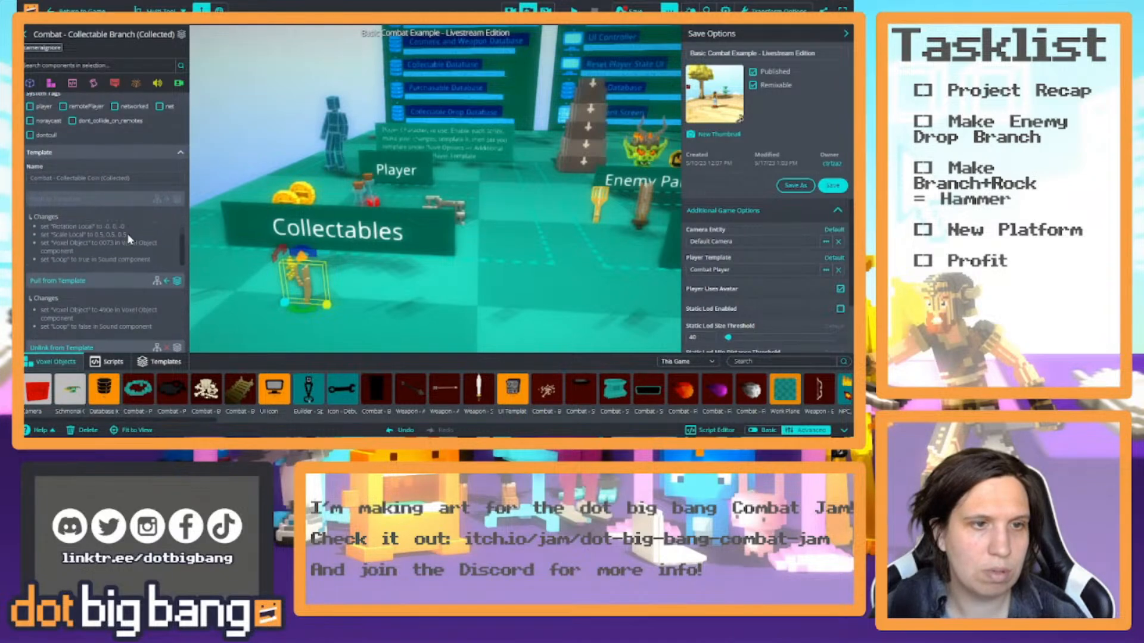
{"action": "scroll", "coordinate": [126, 245], "scroll_direction": "down", "scroll_amount": 2}
{"action": "left_click", "coordinate": [129, 277]}
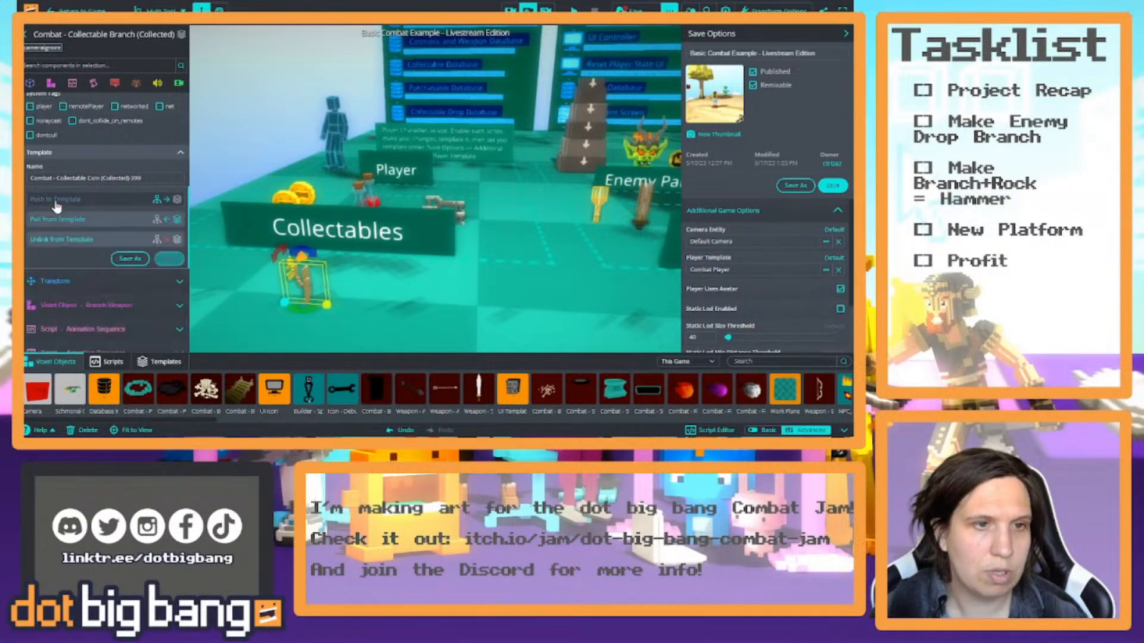
{"action": "left_click_drag", "start_coordinate": [148, 177], "coordinate": [94, 178]}
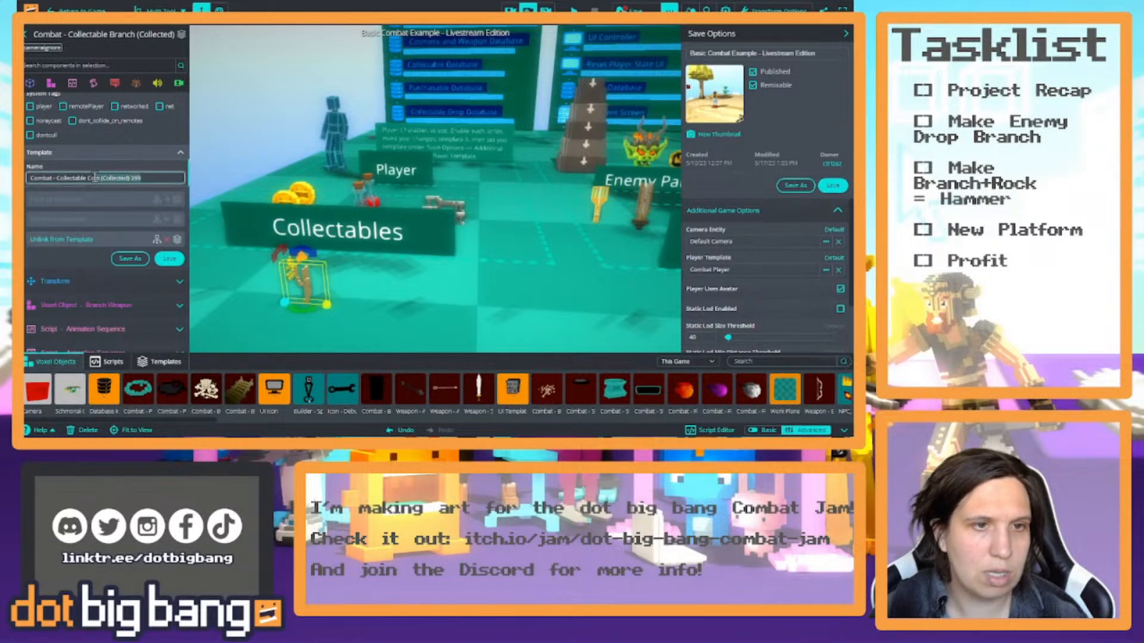
{"action": "type", "text": "Branch"}
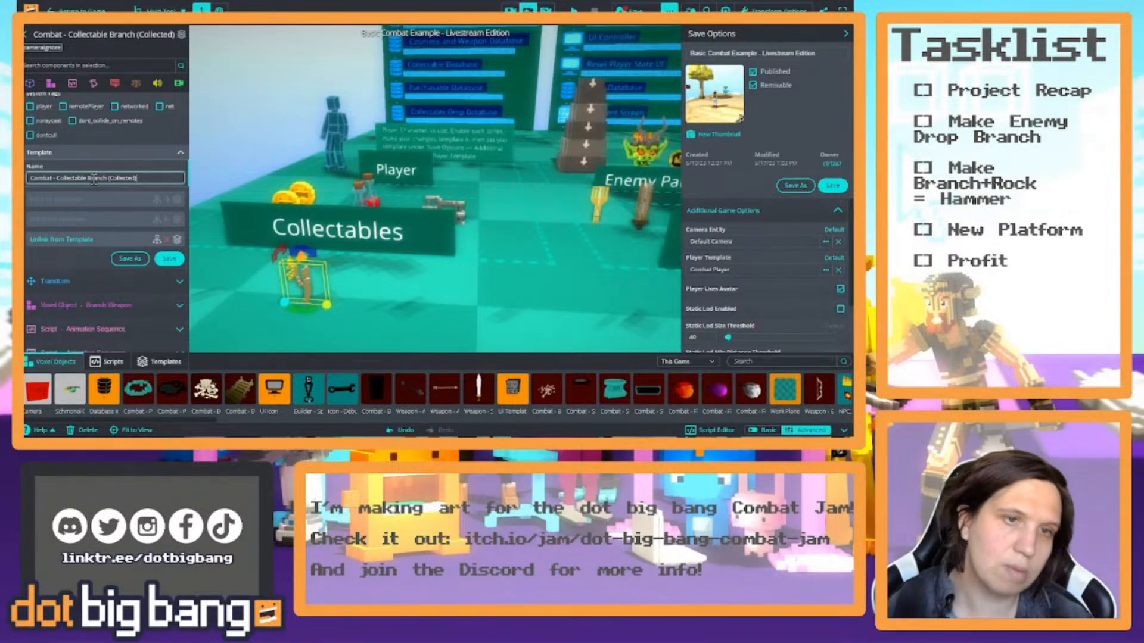
{"action": "left_click", "coordinate": [170, 260]}
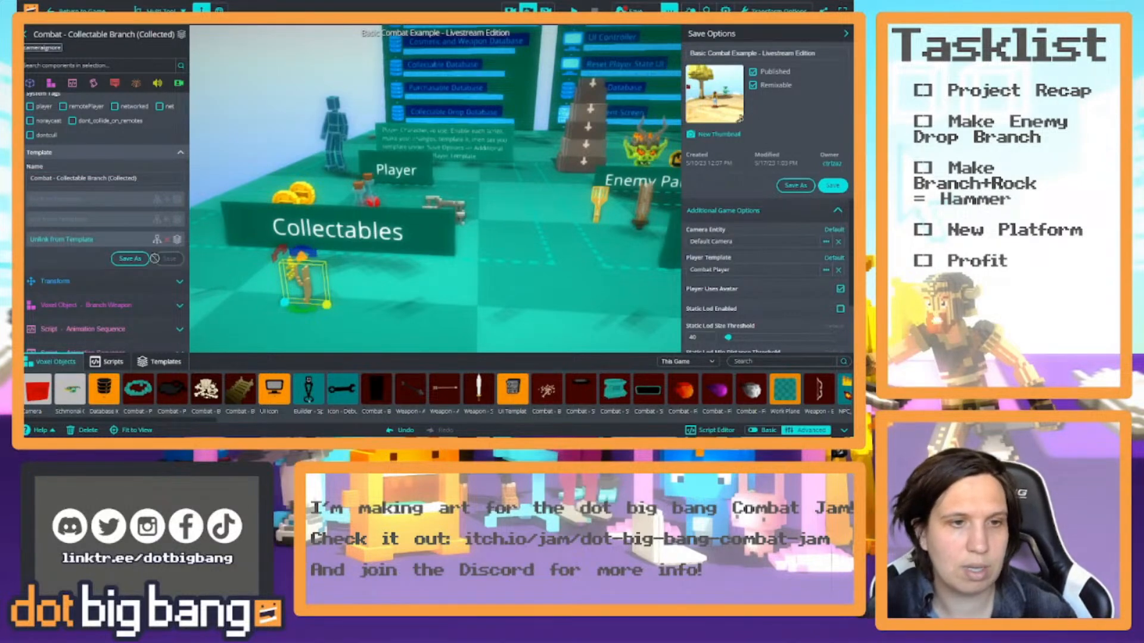
Go to the spawnpoint entity on the sandy island and list only your own templates in the asset library.
{"action": "right_click_drag", "start_coordinate": [376, 303], "coordinate": [360, 244]}
{"action": "key", "text": "s"}
{"action": "left_click", "coordinate": [333, 240]}
{"action": "key", "text": "f"}
{"action": "key", "text": "s"}
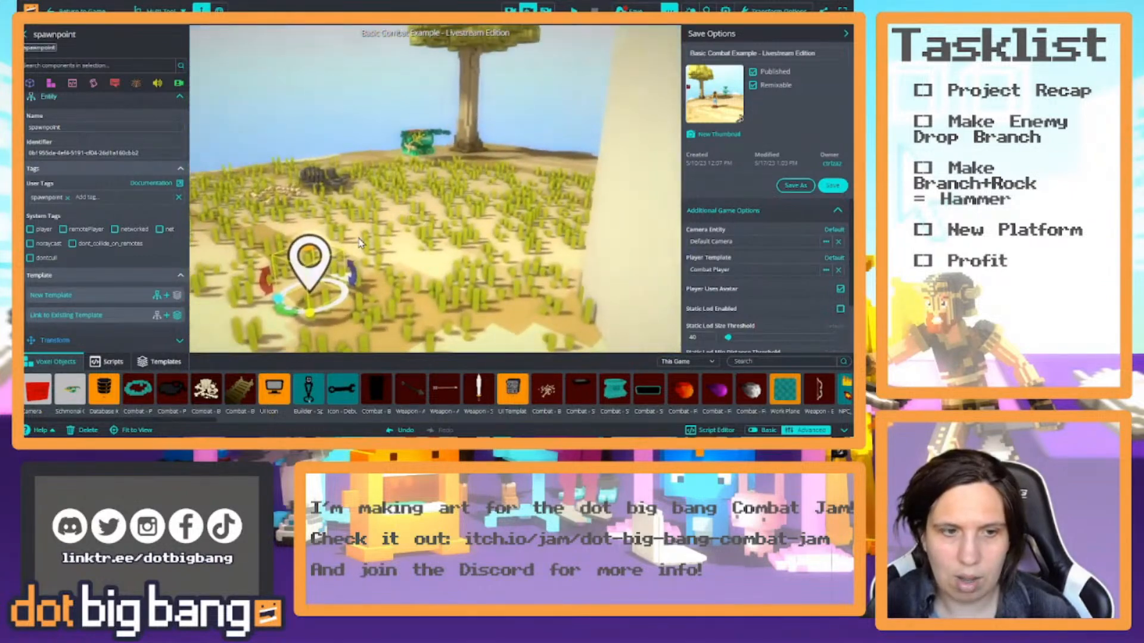
{"action": "right_click_drag", "start_coordinate": [633, 337], "coordinate": [672, 310]}
{"action": "key", "text": "w"}
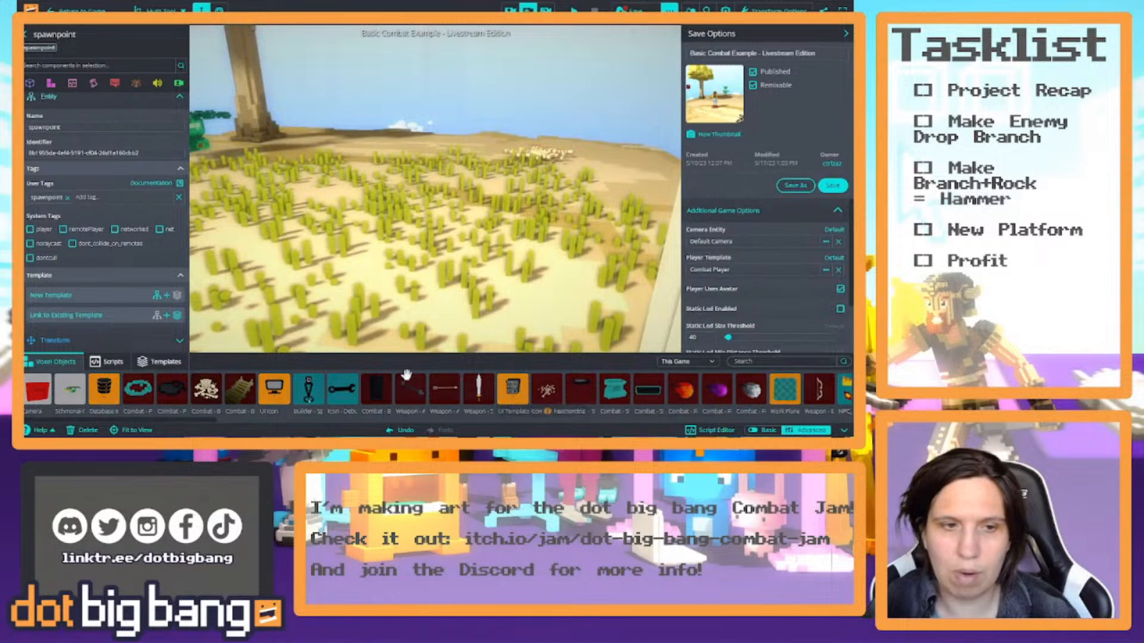
{"action": "left_click", "coordinate": [160, 362]}
{"action": "left_click", "coordinate": [674, 363]}
{"action": "left_click", "coordinate": [668, 370]}
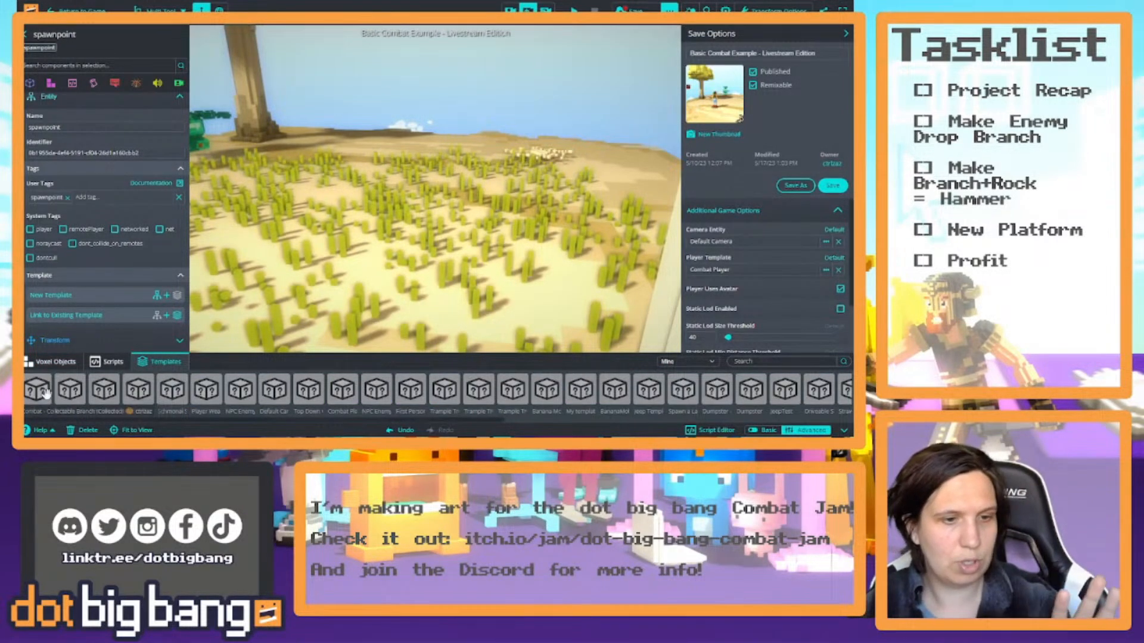
Place an instance of the Combat - Collectable Branch (Collected) template on the sand among the cacti near the spawnpoint.
{"action": "left_click_drag", "start_coordinate": [46, 391], "coordinate": [350, 199]}
{"action": "right_click_drag", "start_coordinate": [350, 199], "coordinate": [289, 263]}
{"action": "key", "text": "w"}
{"action": "key", "text": "d"}
{"action": "right_click_drag", "start_coordinate": [388, 262], "coordinate": [336, 264]}
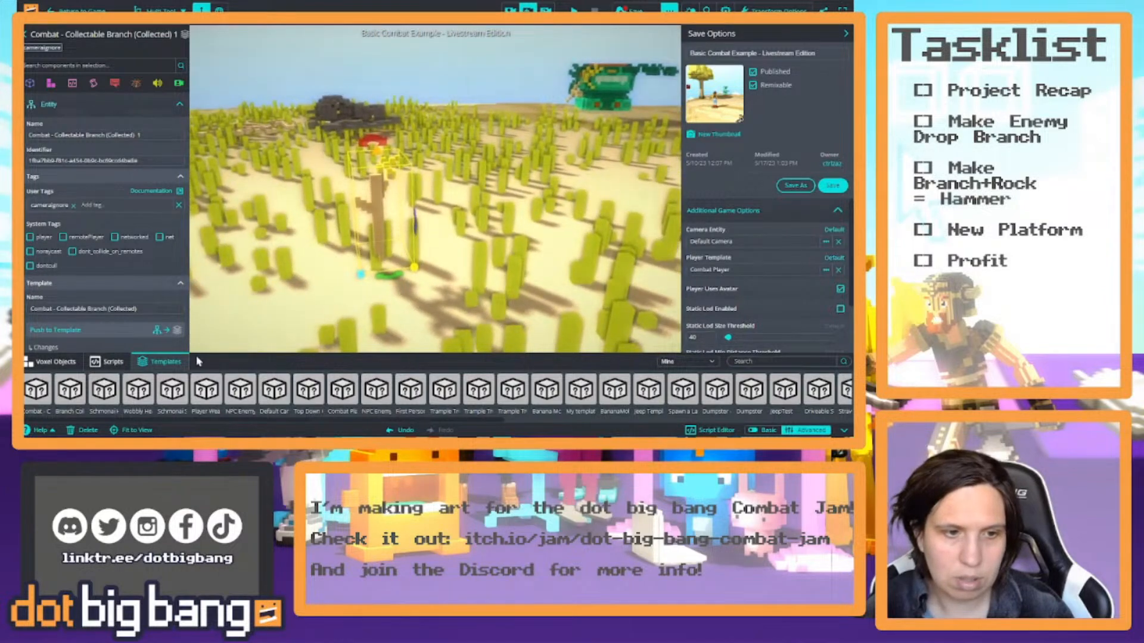
{"action": "left_click", "coordinate": [180, 104]}
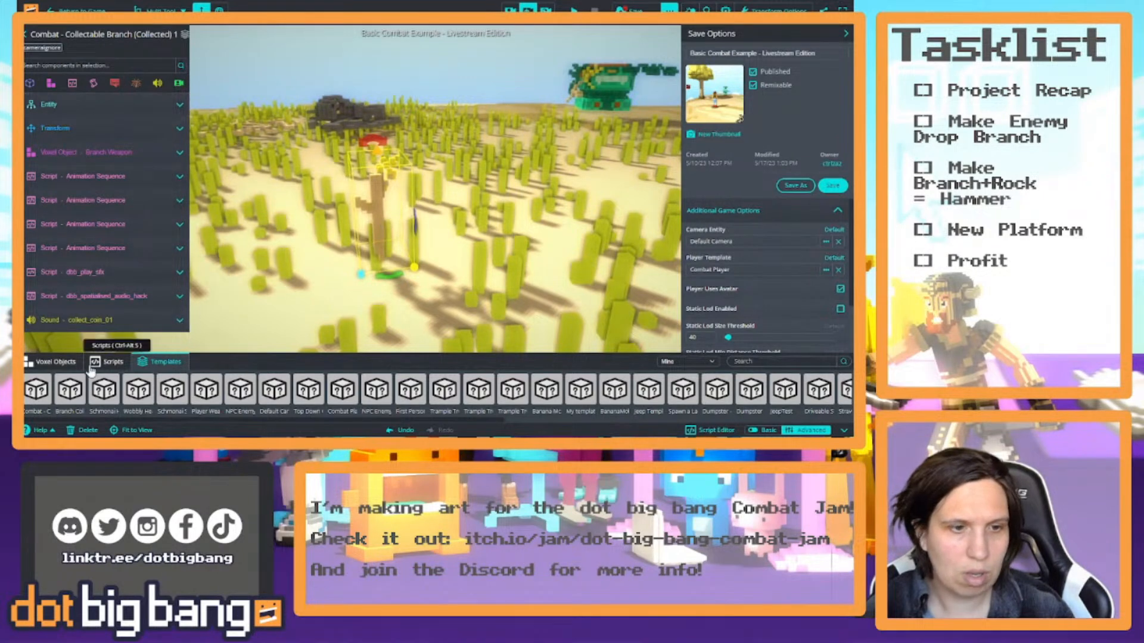
Place an instance of the Branch Collectible Template on the sand and delete the Collectable Branch (Collected) instance beside it.
{"action": "left_click_drag", "start_coordinate": [67, 396], "coordinate": [429, 234]}
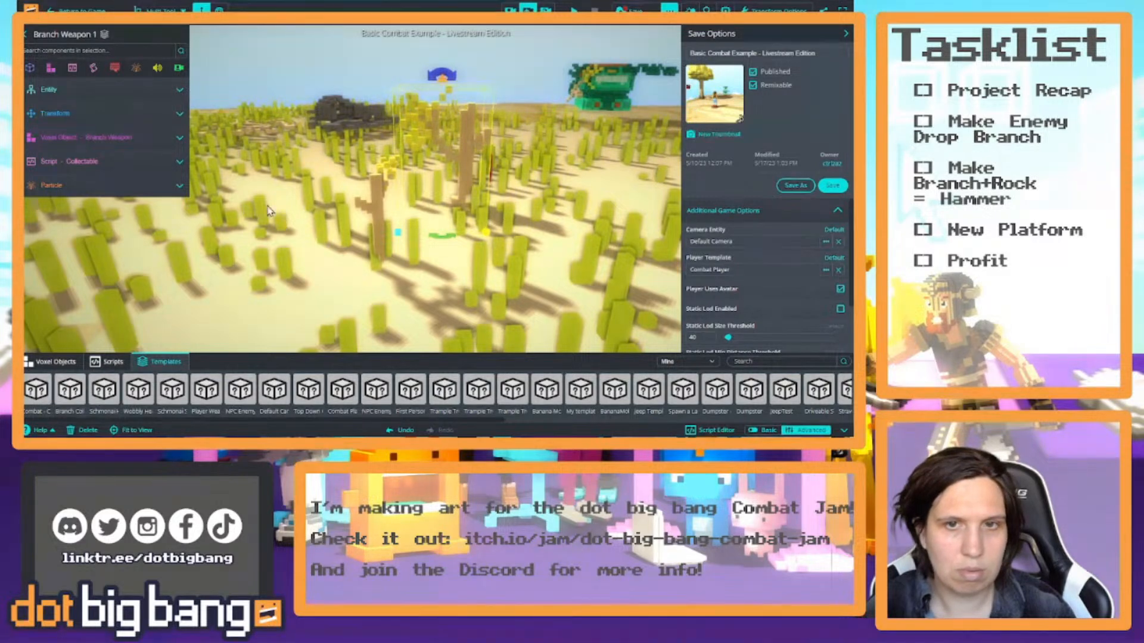
{"action": "left_click", "coordinate": [381, 219]}
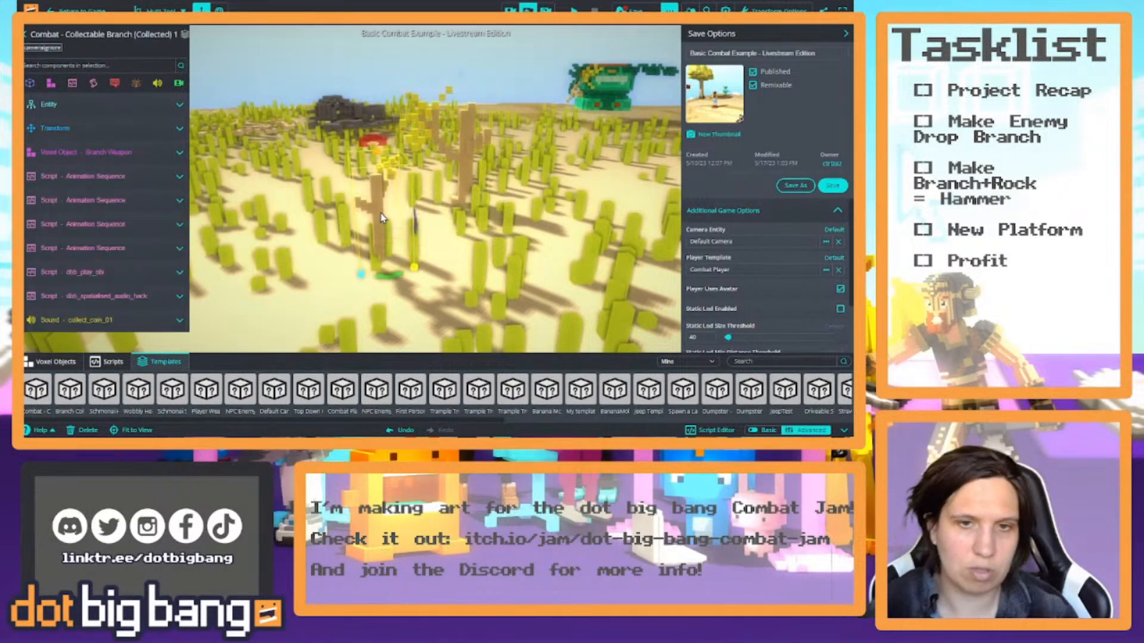
{"action": "key", "text": "Delete"}
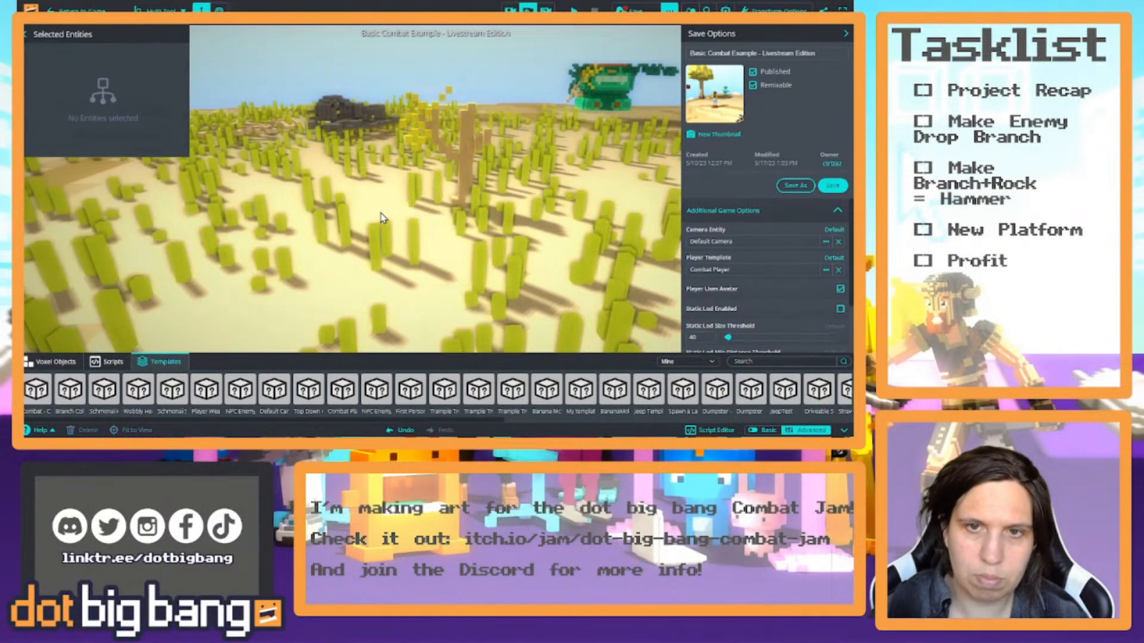
Set the Collect Fx of the Branch Weapon's Collectable script to the Combat - Collectable Branch (Collected) template.
{"action": "left_click", "coordinate": [469, 161]}
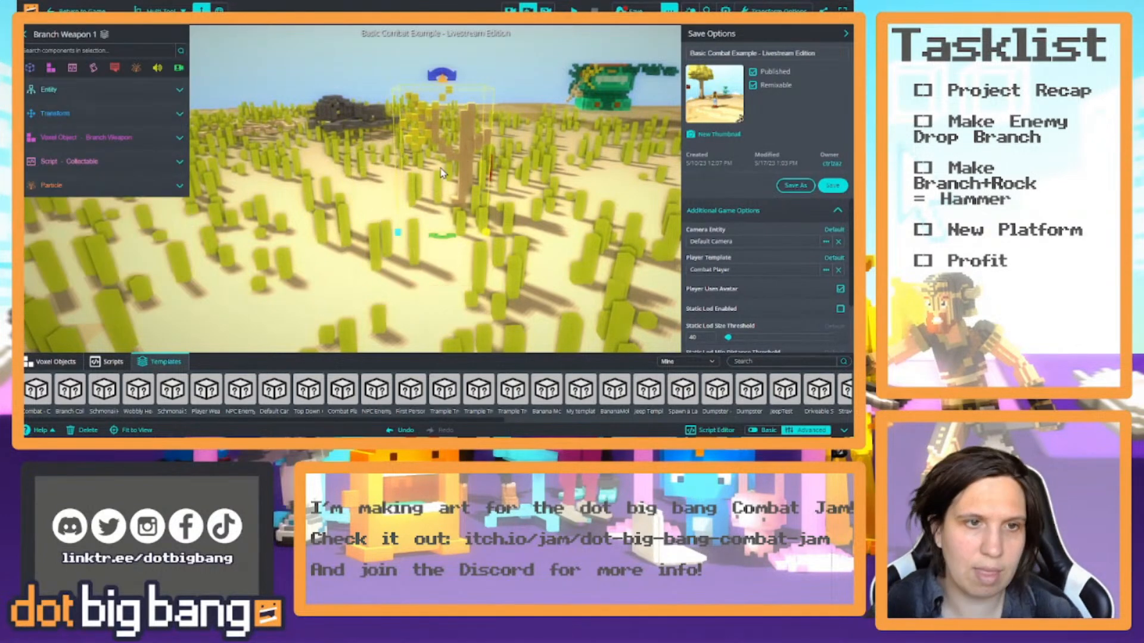
{"action": "left_click", "coordinate": [176, 161]}
{"action": "scroll", "coordinate": [73, 250], "scroll_direction": "down", "scroll_amount": 2}
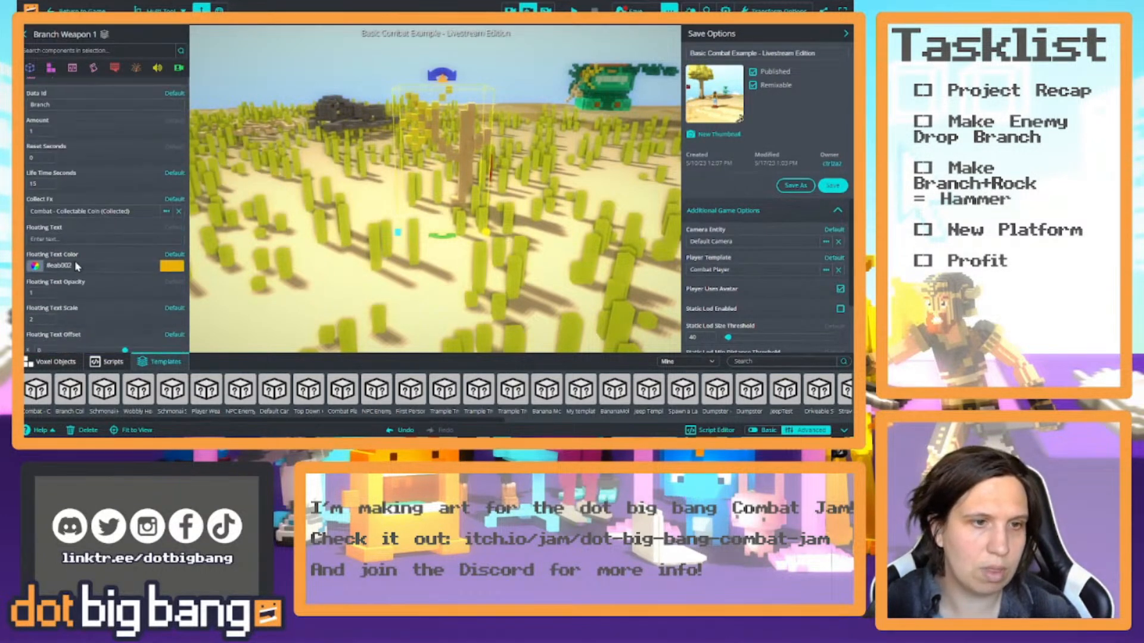
{"action": "left_click", "coordinate": [166, 211]}
{"action": "left_click", "coordinate": [357, 95]}
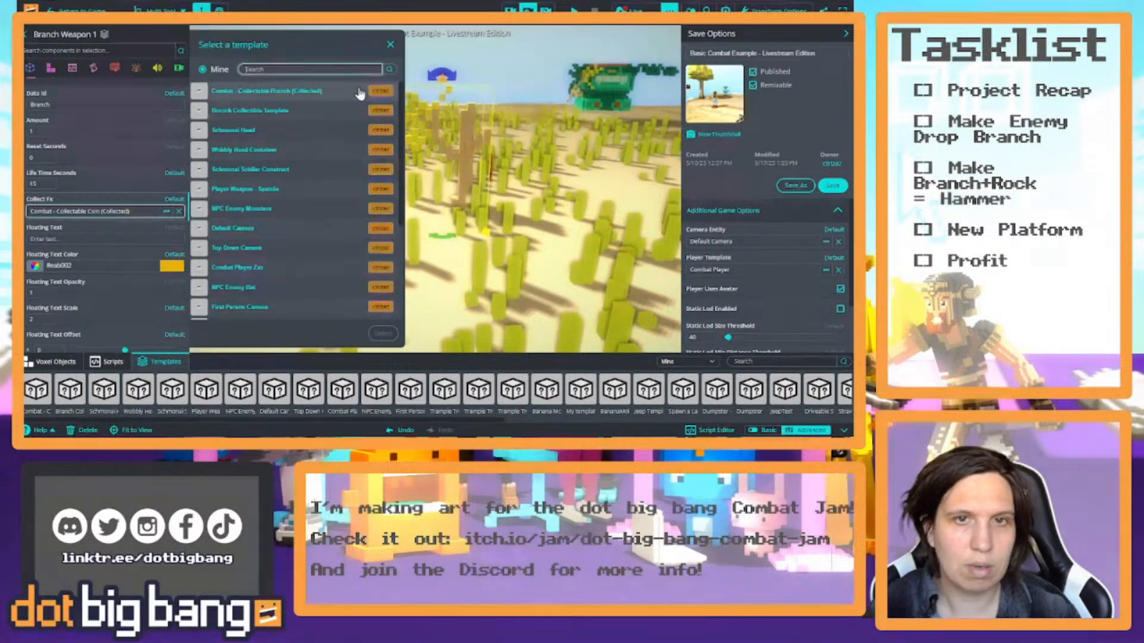
{"action": "left_click", "coordinate": [383, 333]}
{"action": "right_click_drag", "start_coordinate": [448, 271], "coordinate": [442, 240]}
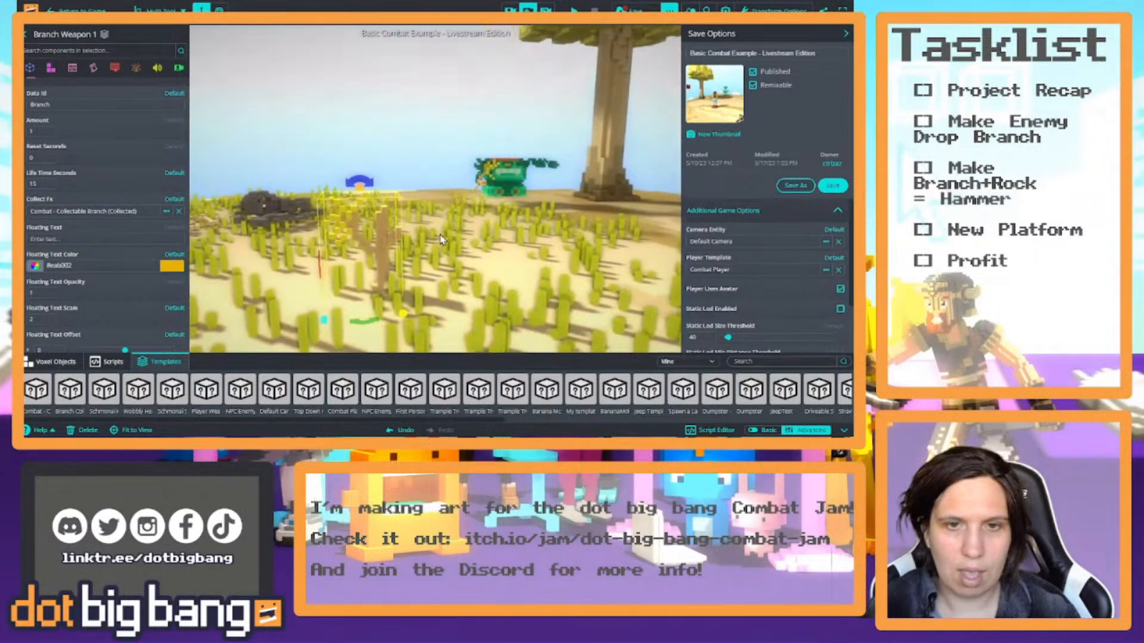
Push the Branch Weapon instance's changes to the Branch Collectible Template.
{"action": "scroll", "coordinate": [92, 140], "scroll_direction": "up", "scroll_amount": 10}
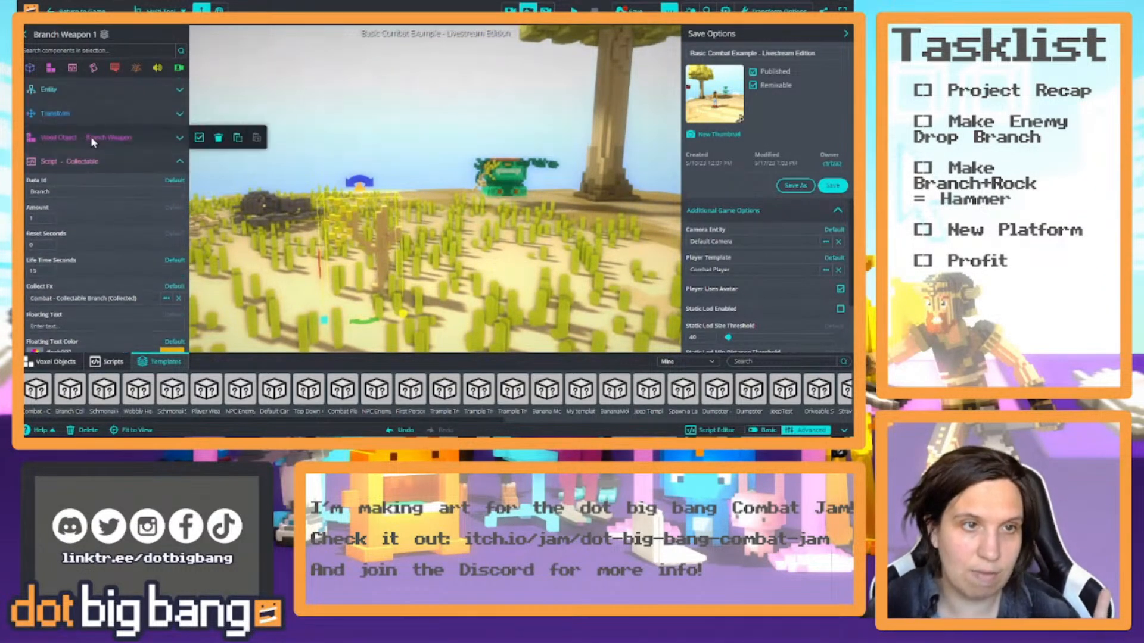
{"action": "left_click", "coordinate": [175, 230]}
{"action": "left_click", "coordinate": [180, 113]}
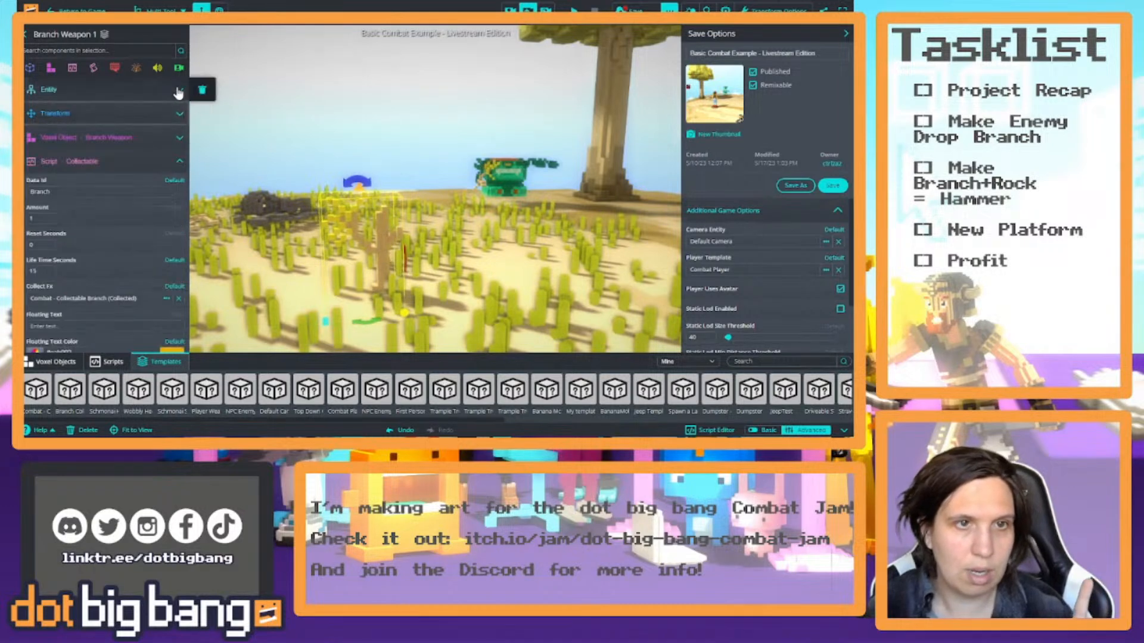
{"action": "left_click", "coordinate": [178, 92]}
{"action": "scroll", "coordinate": [99, 226], "scroll_direction": "down", "scroll_amount": 2}
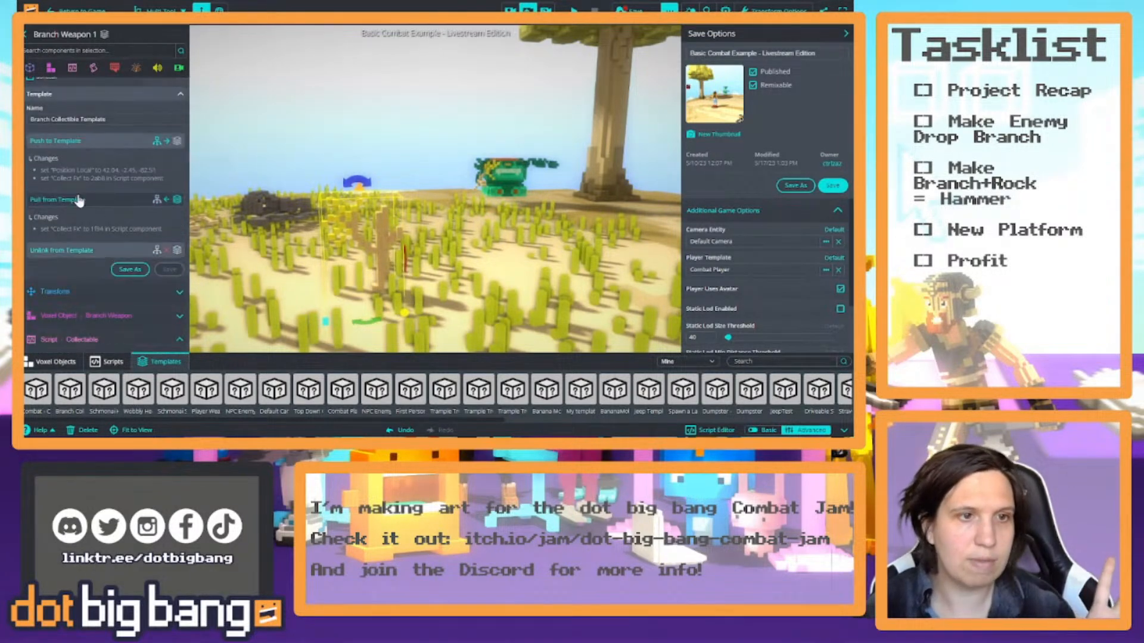
{"action": "left_click", "coordinate": [74, 143]}
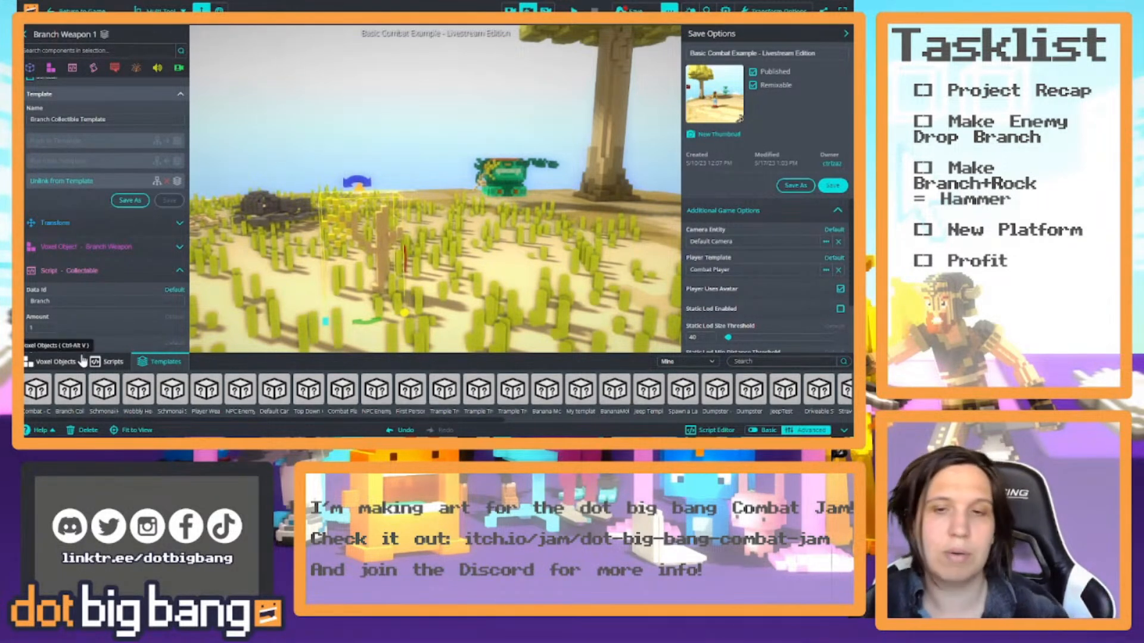
Delete the Branch Weapon instance from the sandy island.
{"action": "right_click_drag", "start_coordinate": [369, 307], "coordinate": [413, 277]}
{"action": "scroll", "coordinate": [413, 277], "scroll_direction": "down", "scroll_amount": 5}
{"action": "scroll", "coordinate": [422, 281], "scroll_direction": "down", "scroll_amount": 5}
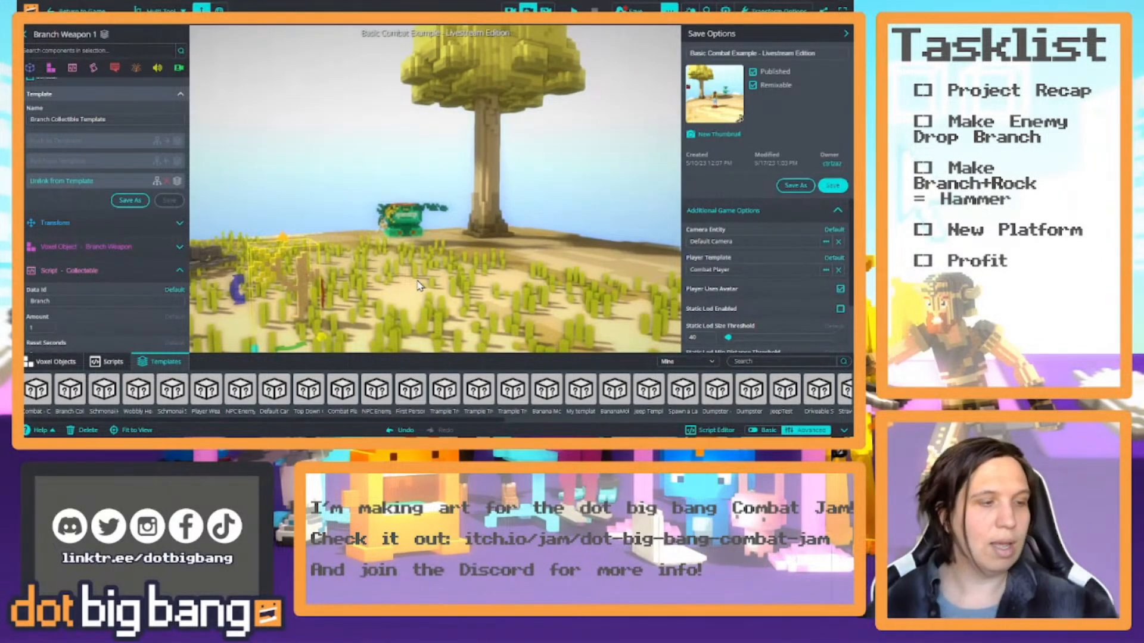
{"action": "right_click_drag", "start_coordinate": [432, 280], "coordinate": [468, 301]}
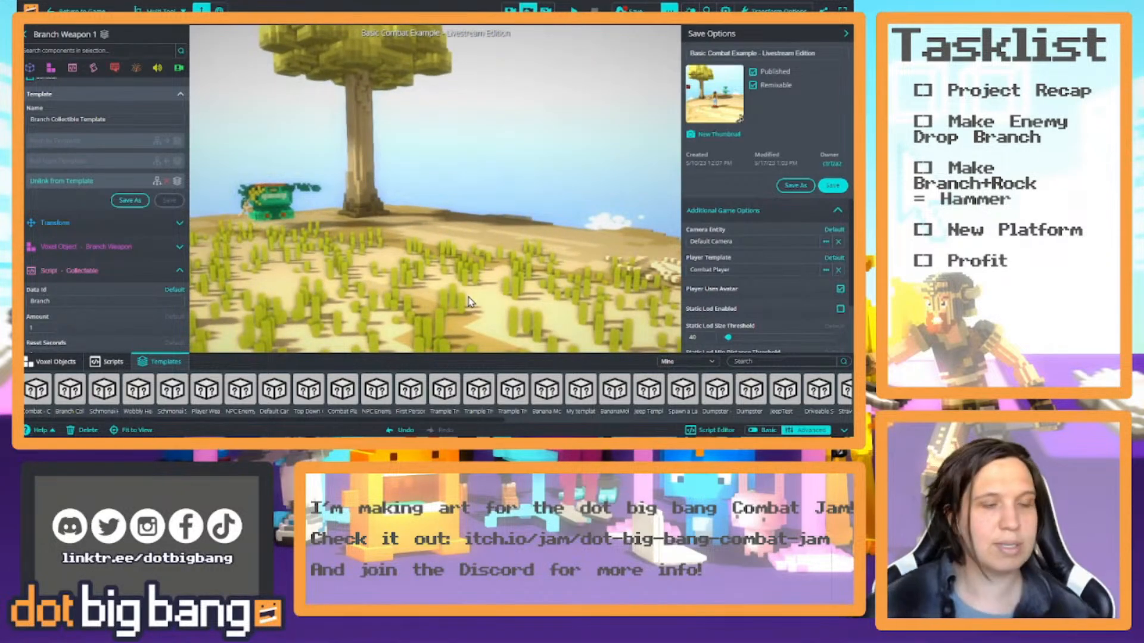
{"action": "right_click_drag", "start_coordinate": [468, 301], "coordinate": [500, 320]}
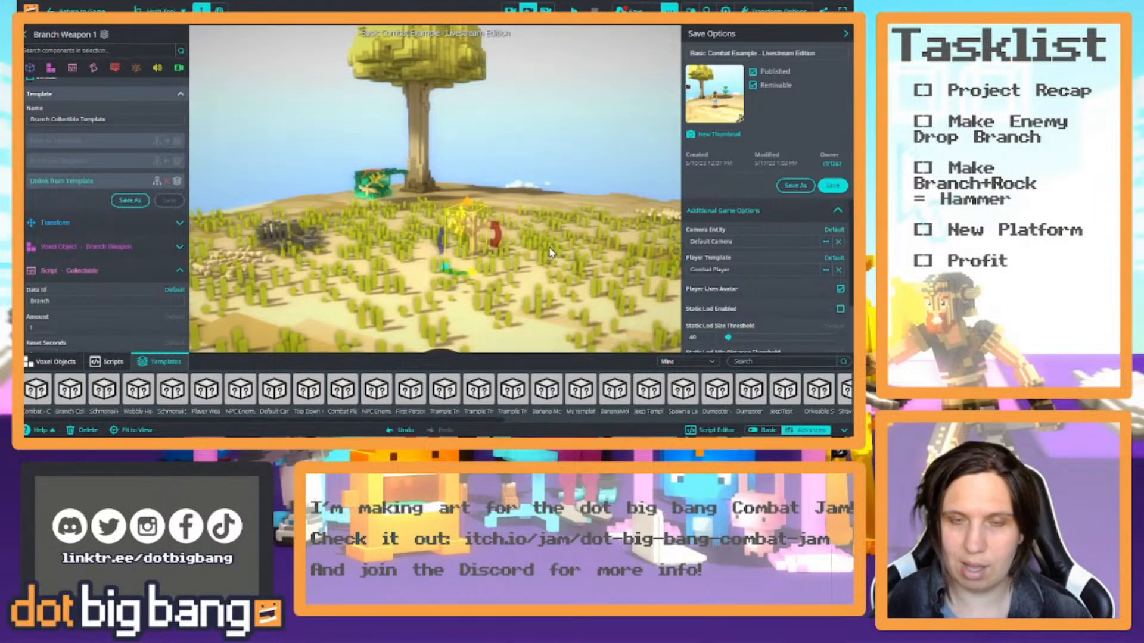
{"action": "key", "text": "Delete"}
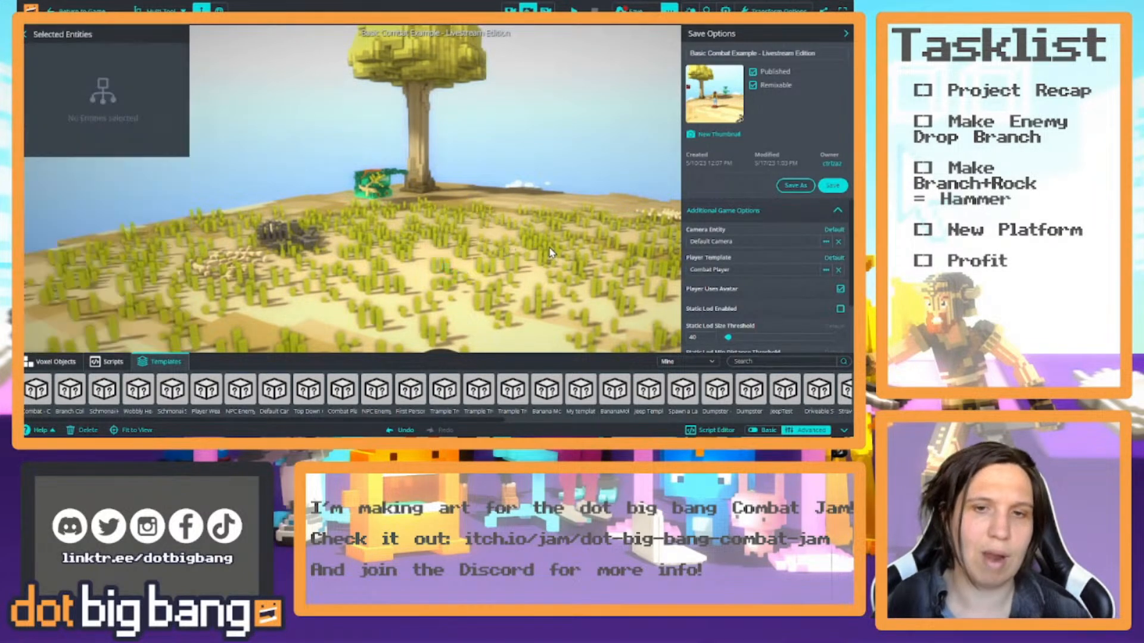
Playtest the game and fight the green enemy by the tree to check its branch drop.
{"action": "left_click", "coordinate": [574, 10]}
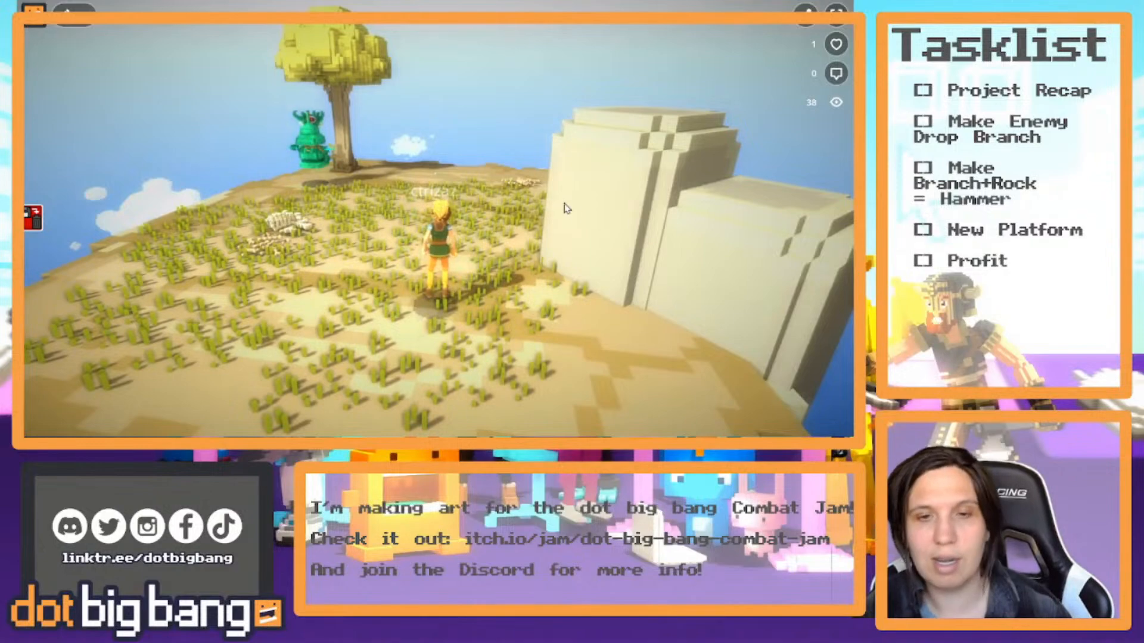
{"action": "key", "text": "w"}
{"action": "left_click_drag", "start_coordinate": [557, 208], "coordinate": [458, 218]}
{"action": "key", "text": "s"}
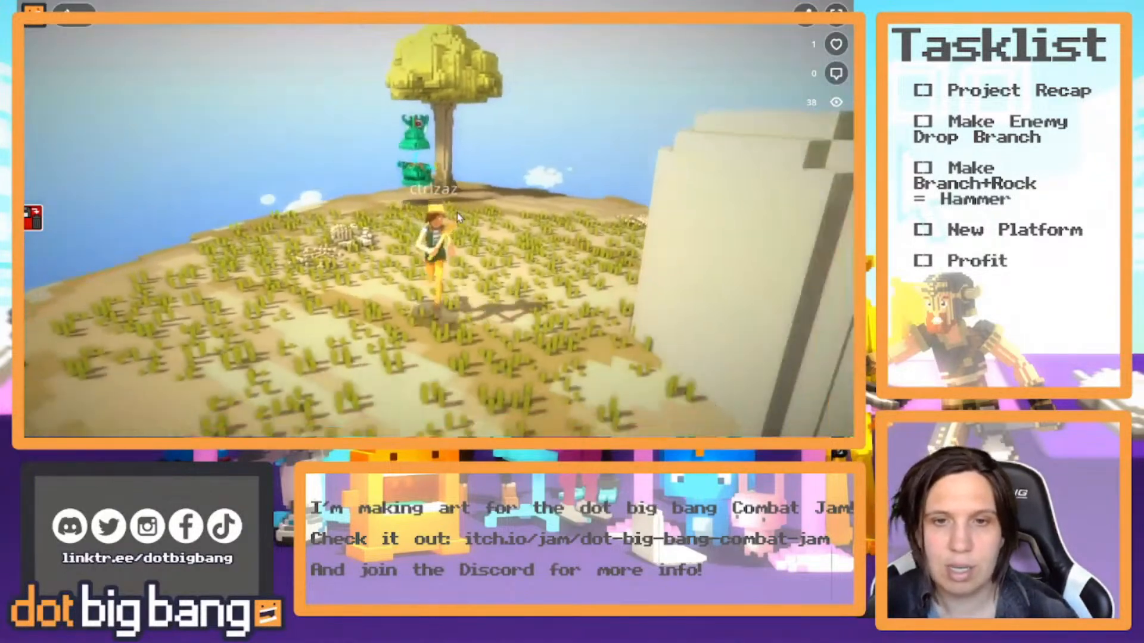
{"action": "key", "text": "w"}
{"action": "left_click", "coordinate": [436, 218]}
{"action": "left_click", "coordinate": [436, 219]}
{"action": "left_click", "coordinate": [436, 218]}
{"action": "left_click", "coordinate": [436, 218]}
{"action": "key", "text": "s"}
{"action": "left_click", "coordinate": [437, 218]}
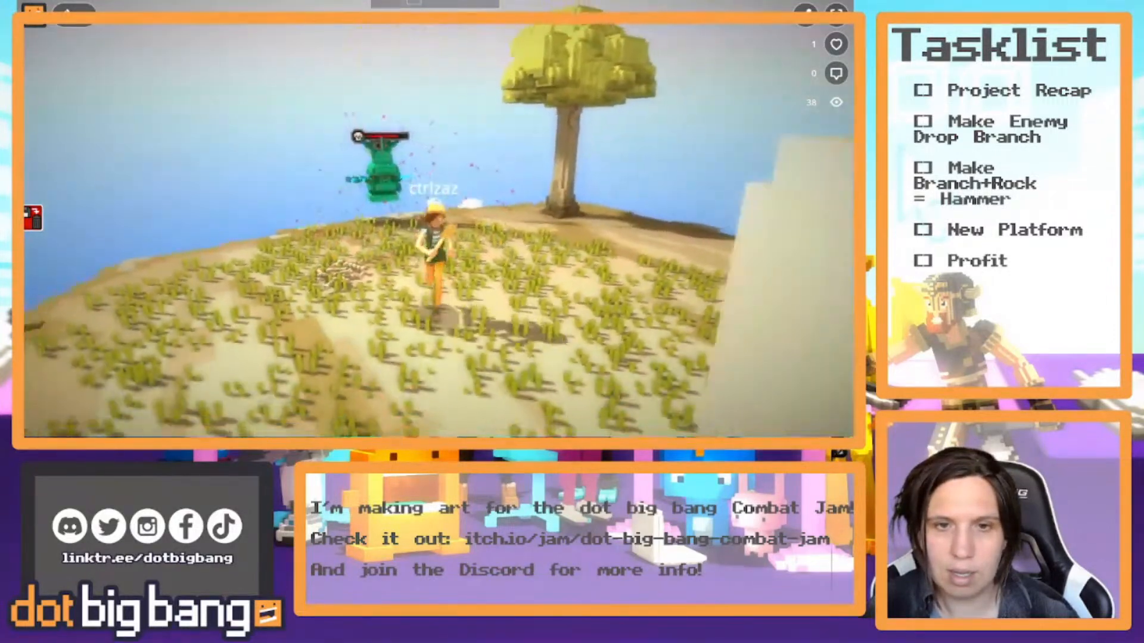
{"action": "key", "text": "w"}
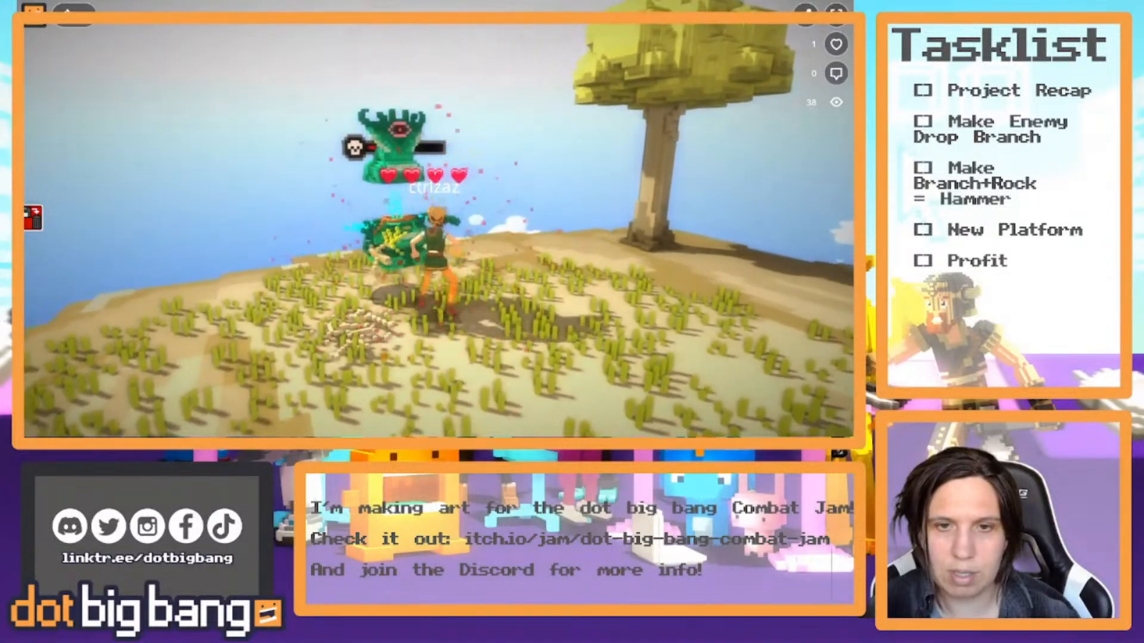
{"action": "left_click", "coordinate": [437, 218]}
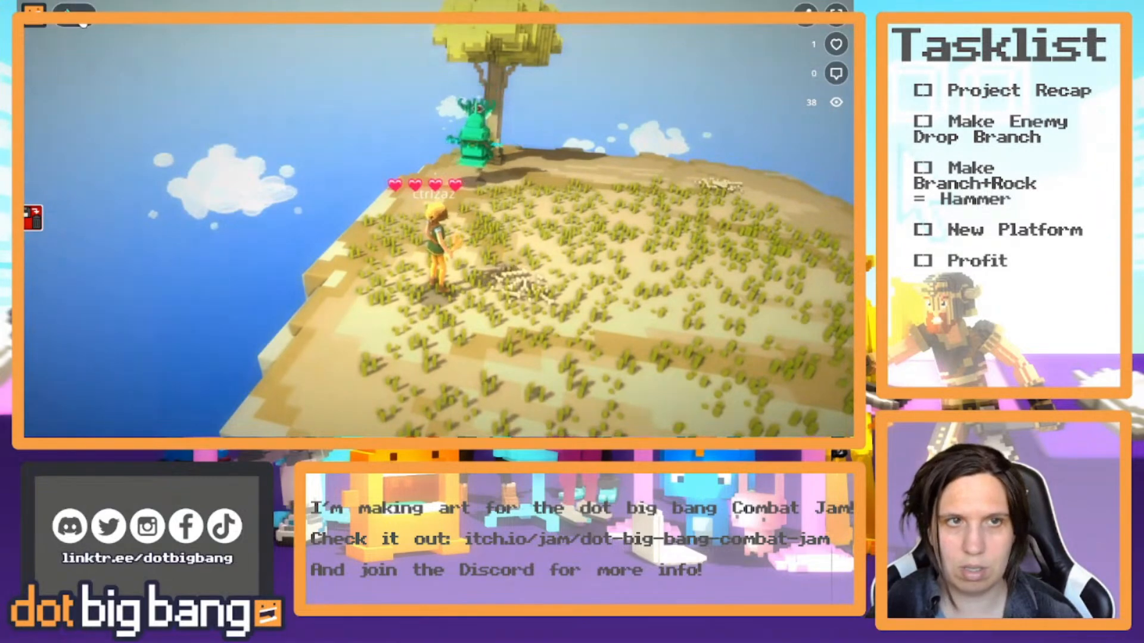
Return to the editor, search the game's entities for "branch" and inspect the Branch Weapon entity in the scene.
{"action": "left_click", "coordinate": [83, 20]}
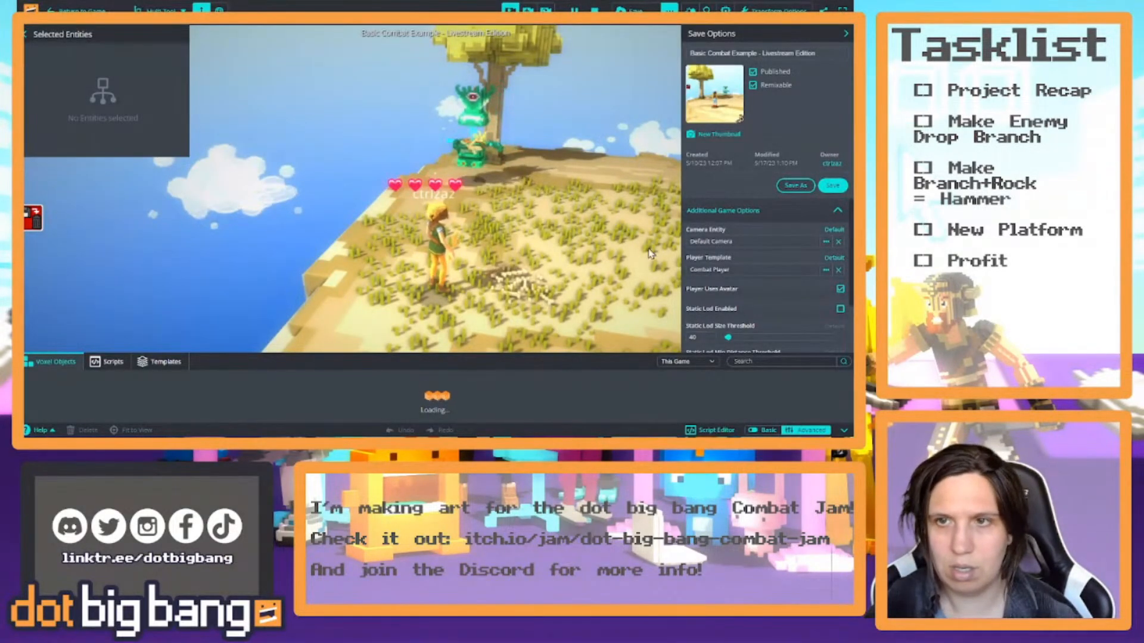
{"action": "right_click_drag", "start_coordinate": [572, 155], "coordinate": [590, 189]}
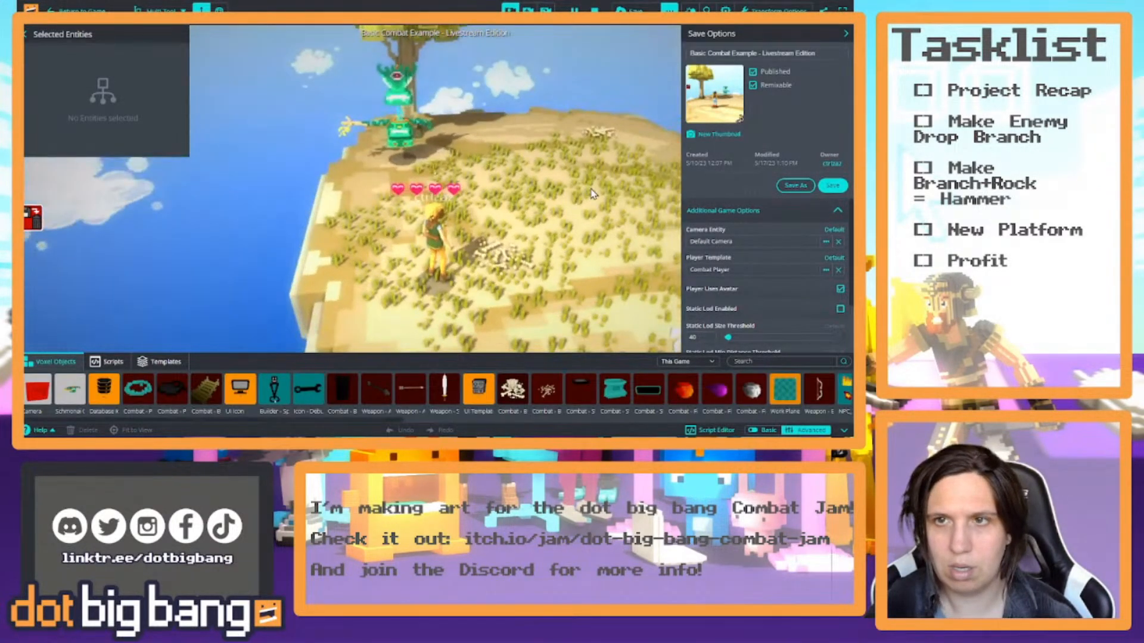
{"action": "left_click", "coordinate": [707, 10]}
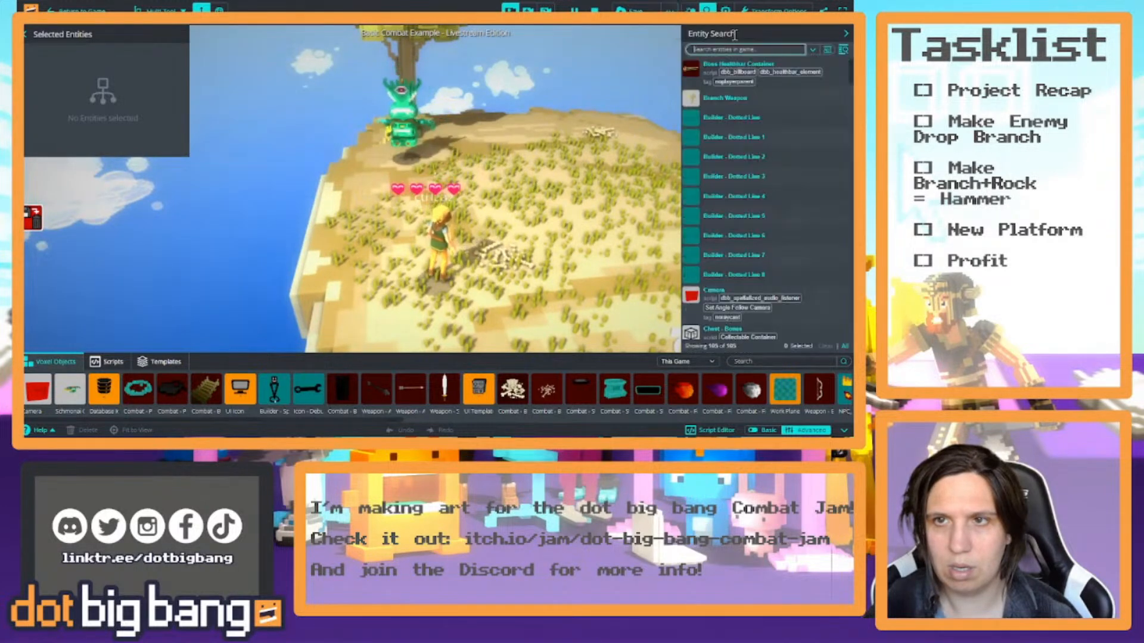
{"action": "left_click", "coordinate": [736, 48]}
{"action": "type", "text": "branch"}
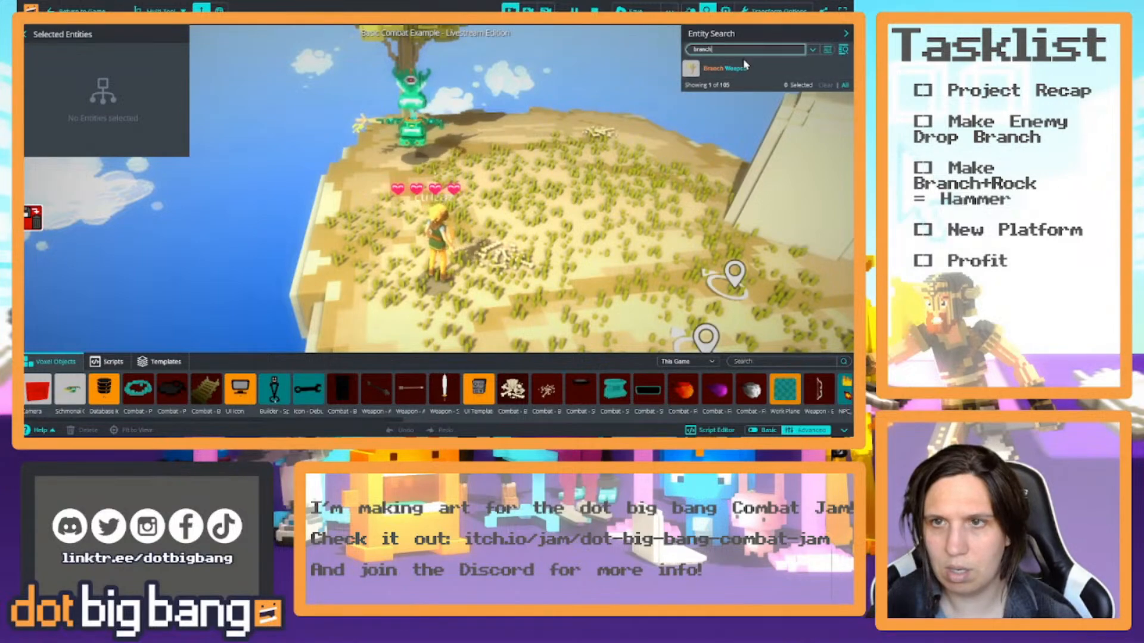
{"action": "left_click", "coordinate": [741, 69]}
{"action": "key", "text": "f"}
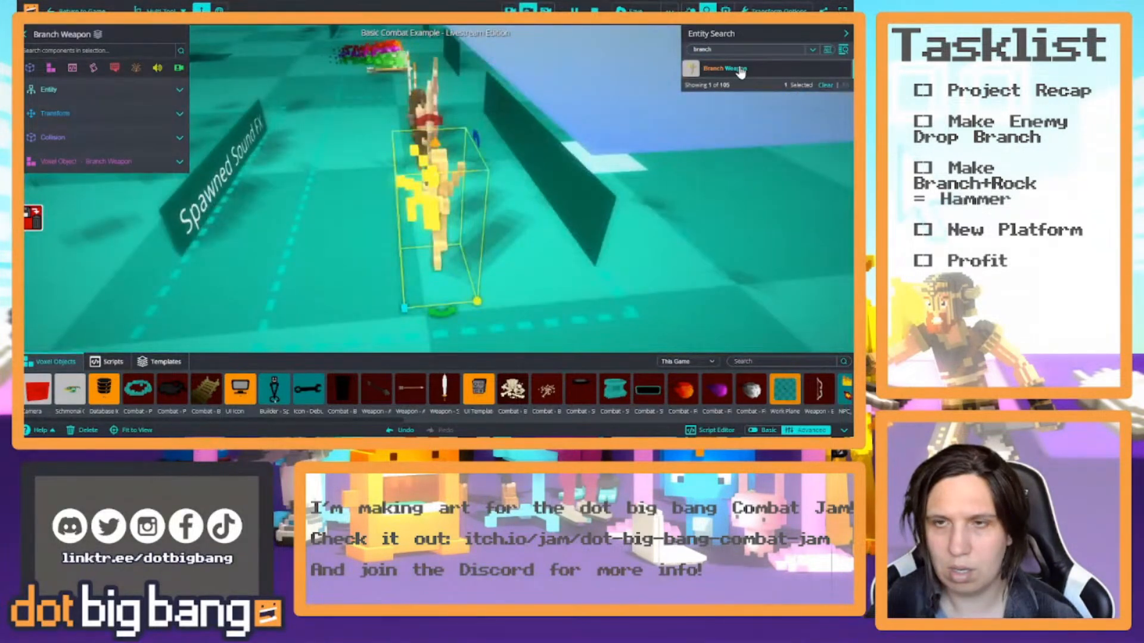
{"action": "key", "text": "ctrl+z"}
{"action": "right_click_drag", "start_coordinate": [734, 173], "coordinate": [426, 121]}
{"action": "right_click_drag", "start_coordinate": [494, 135], "coordinate": [576, 190]}
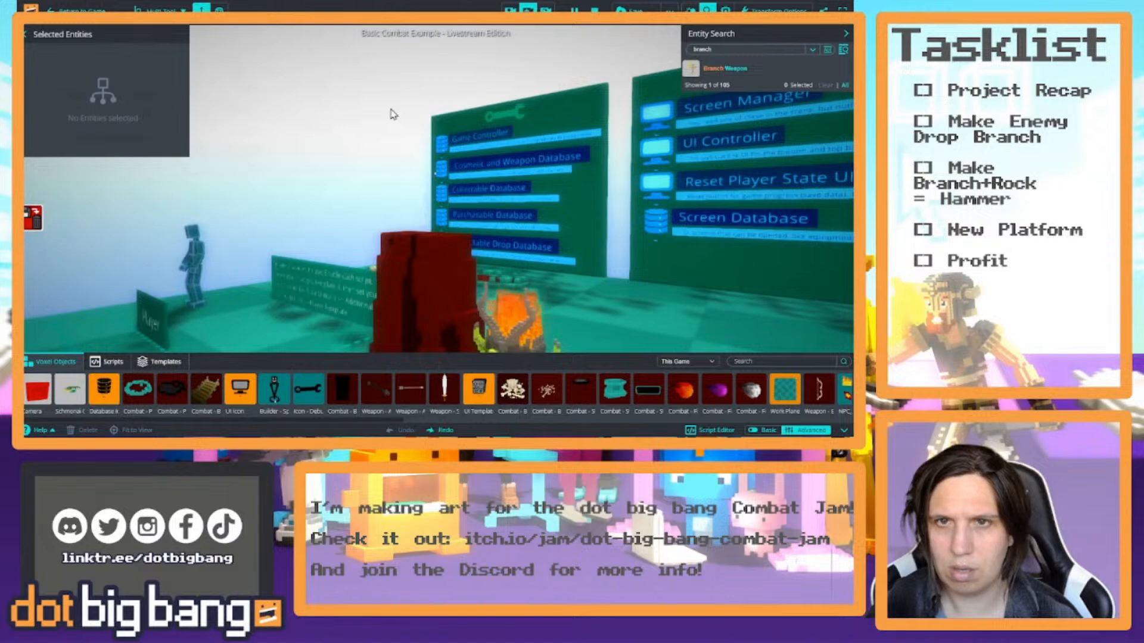
Select the green NPC enemy in the running game and inspect its Drop Collectables When Killed script settings.
{"action": "left_click", "coordinate": [511, 9]}
{"action": "key", "text": "s"}
{"action": "key", "text": "d"}
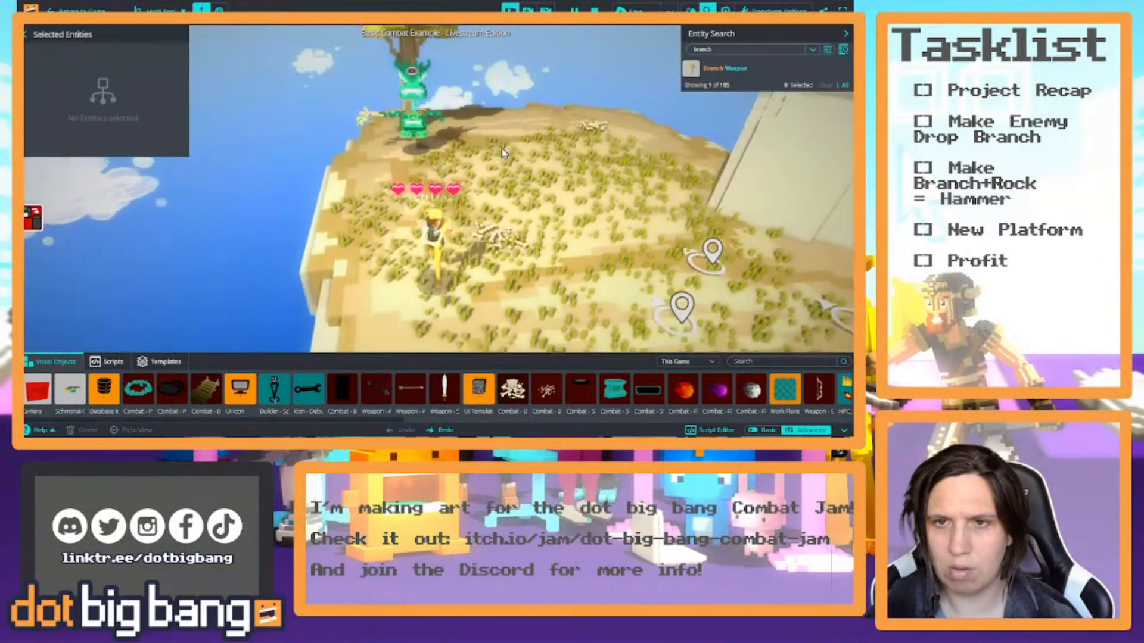
{"action": "right_click_drag", "start_coordinate": [504, 153], "coordinate": [467, 170]}
{"action": "key", "text": "w"}
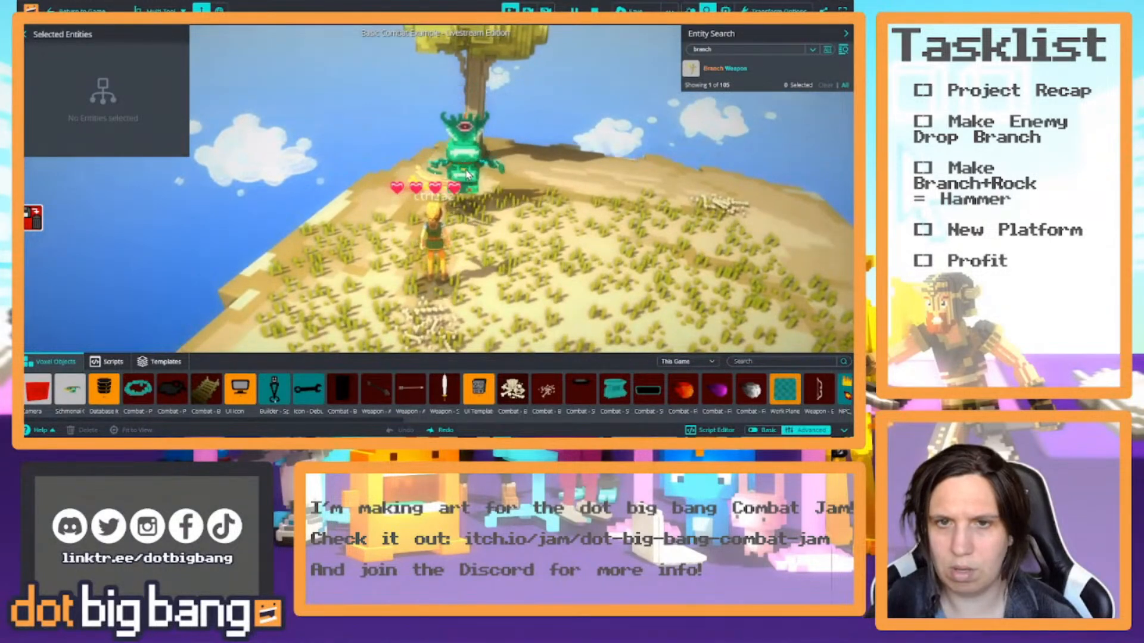
{"action": "left_click", "coordinate": [462, 161]}
{"action": "scroll", "coordinate": [176, 195], "scroll_direction": "down", "scroll_amount": 3}
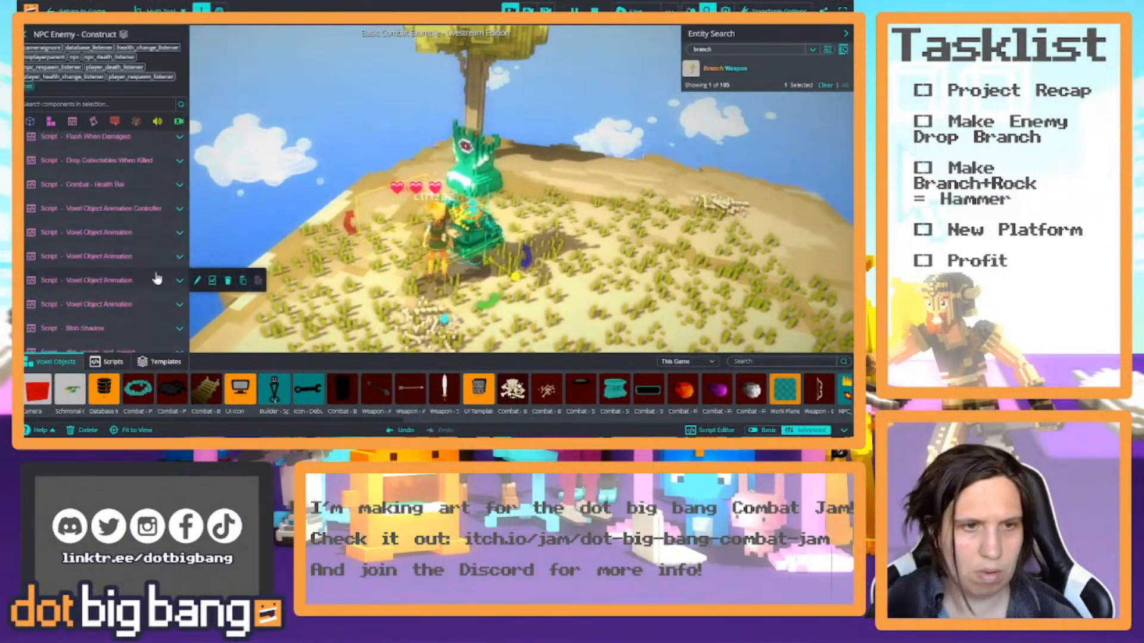
{"action": "left_click", "coordinate": [169, 183]}
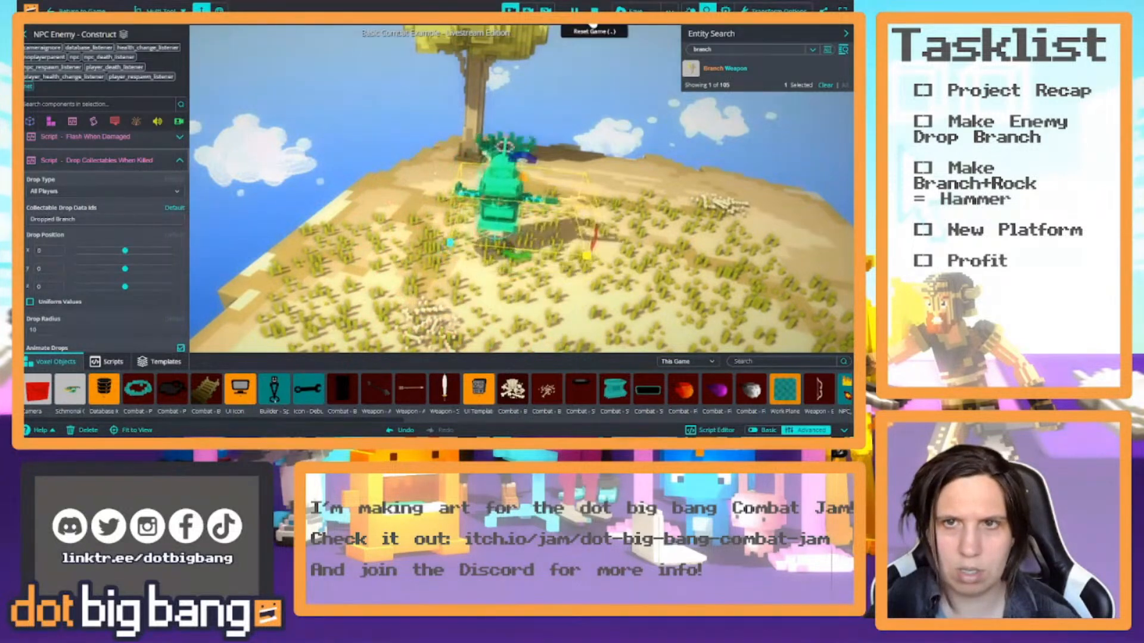
Restart the game for another fight with the green enemy on the sandy island, and reset it after the test.
{"action": "left_click", "coordinate": [594, 22]}
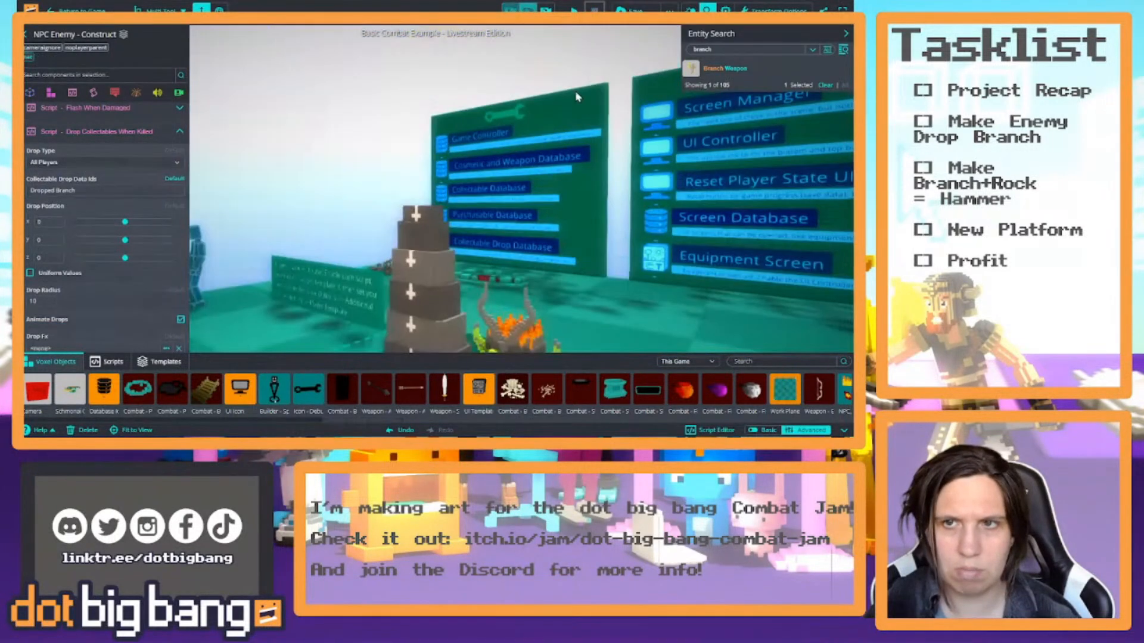
{"action": "left_click", "coordinate": [575, 12]}
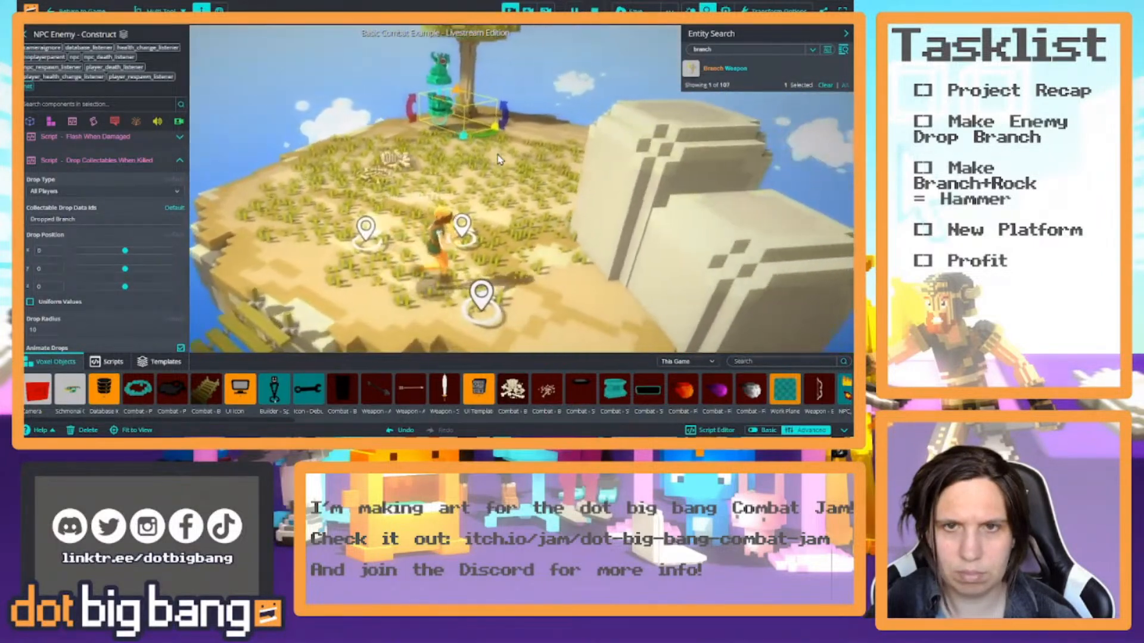
{"action": "key", "text": "w"}
{"action": "left_click", "coordinate": [490, 153]}
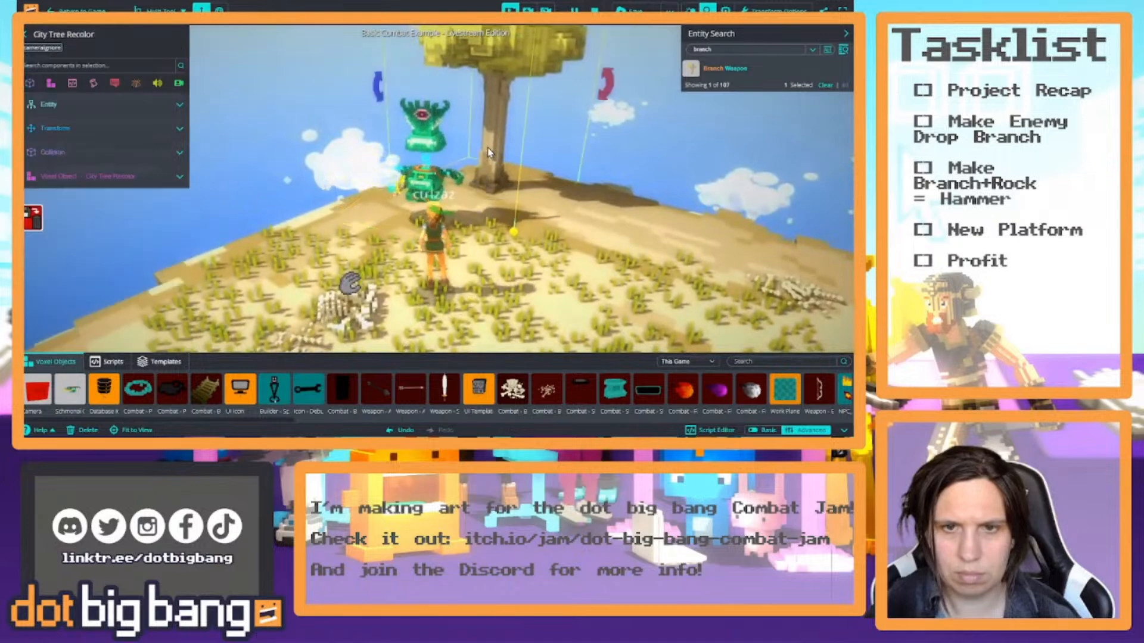
{"action": "key", "text": "s"}
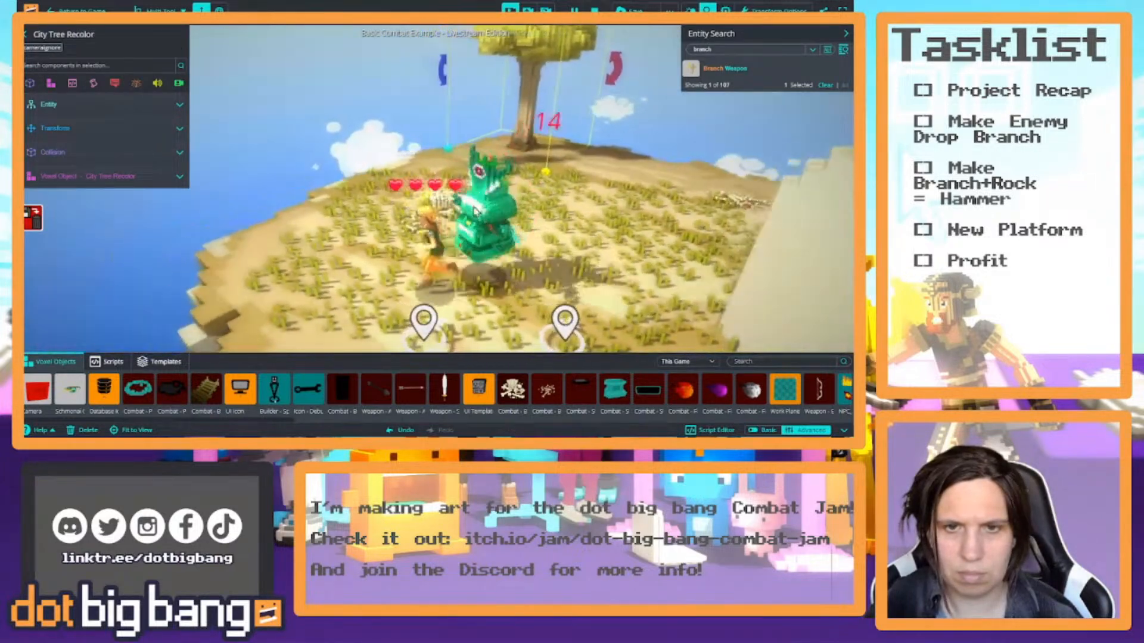
{"action": "left_click", "coordinate": [501, 214]}
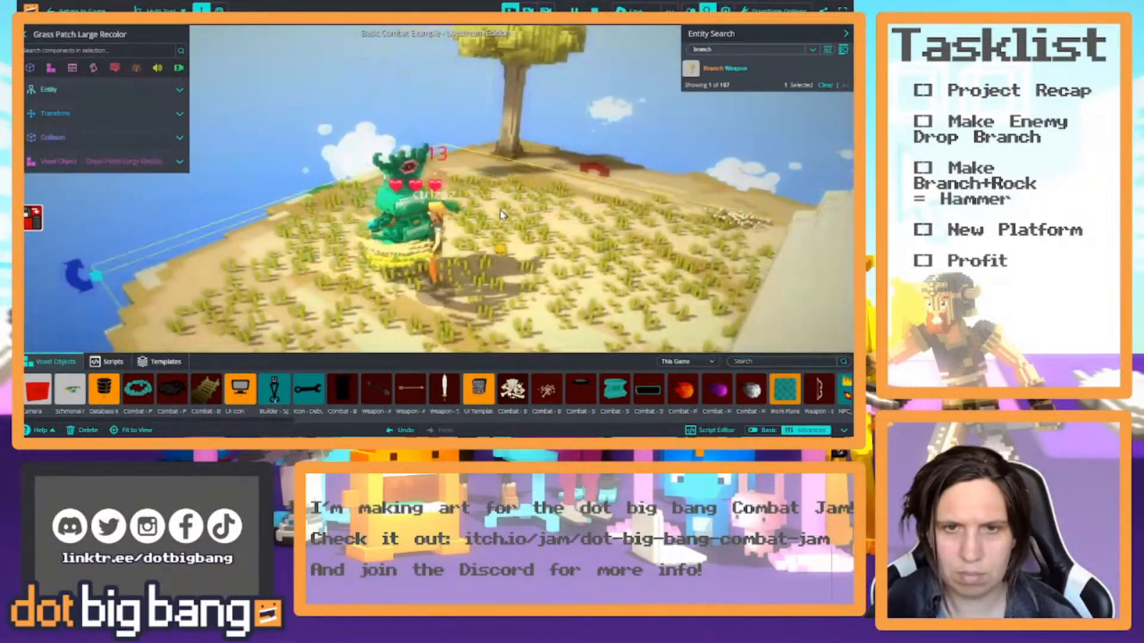
{"action": "left_click", "coordinate": [594, 10]}
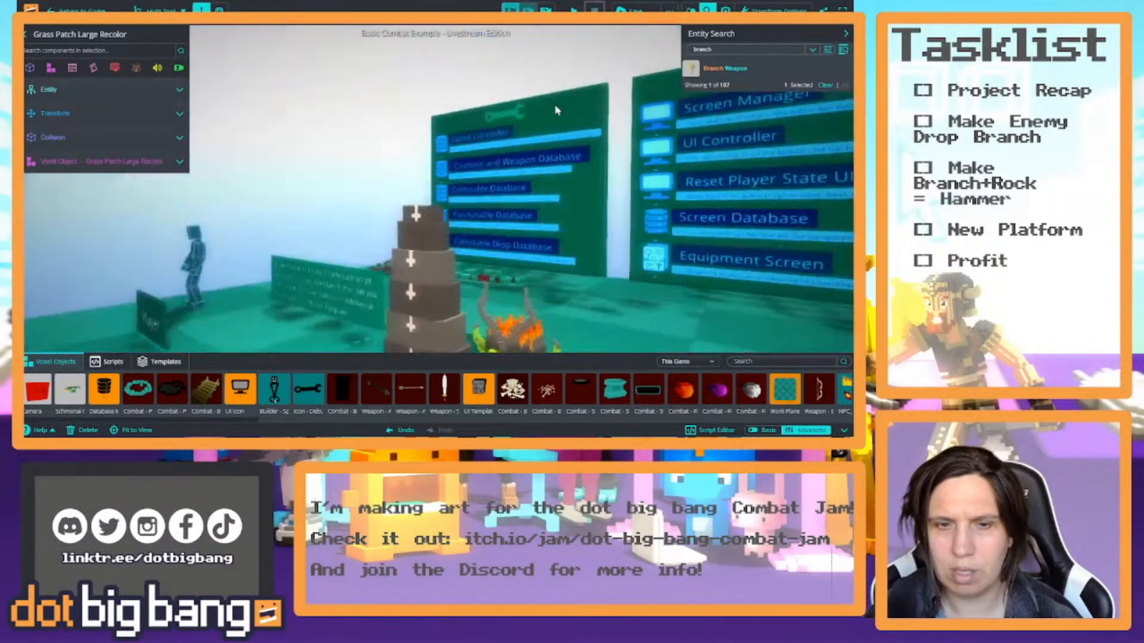
Place an instance of the Branch Collectible Template from your own templates on the sand near the bone pile.
{"action": "right_click_drag", "start_coordinate": [417, 251], "coordinate": [482, 311]}
{"action": "key", "text": "w"}
{"action": "key", "text": "s"}
{"action": "key", "text": "w"}
{"action": "key", "text": "s"}
{"action": "key", "text": "w"}
{"action": "key", "text": "s"}
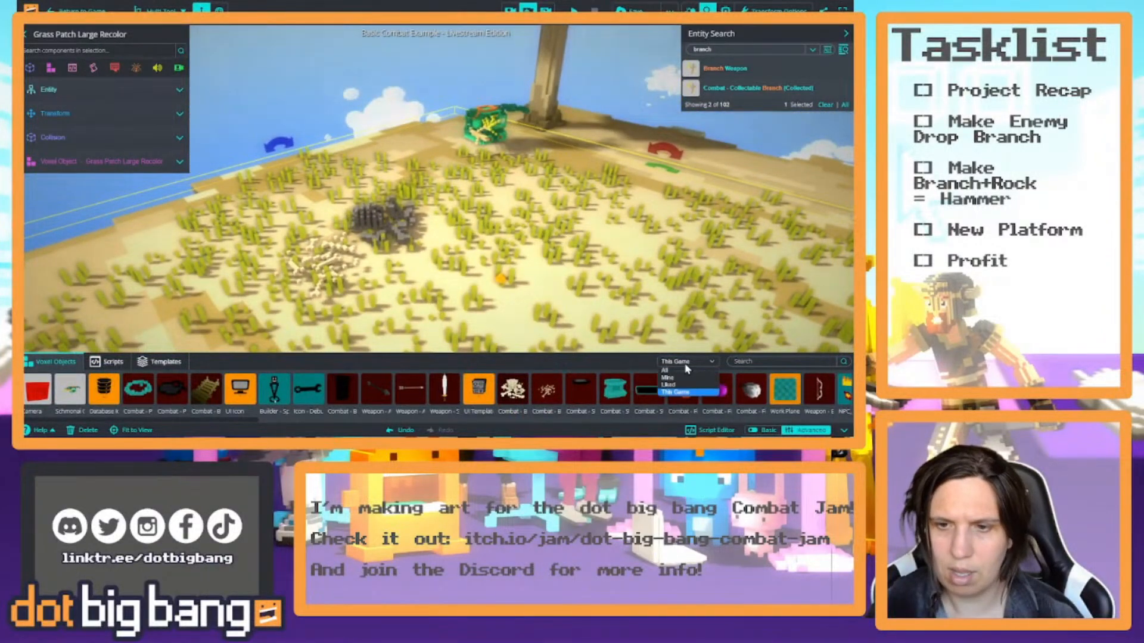
{"action": "left_click", "coordinate": [682, 378]}
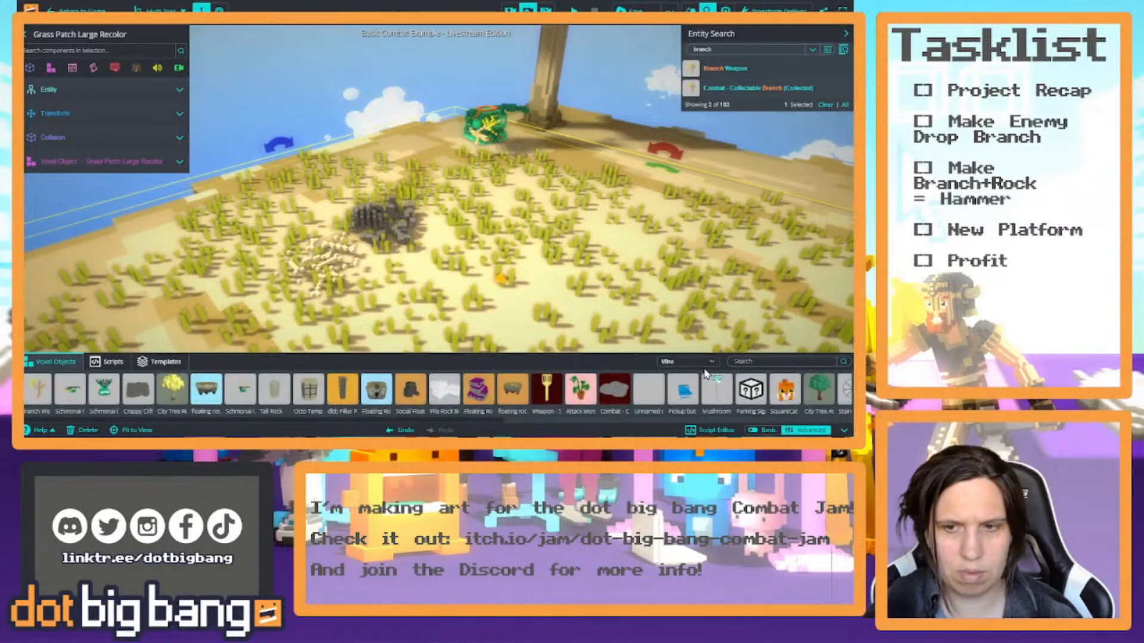
{"action": "left_click", "coordinate": [160, 363]}
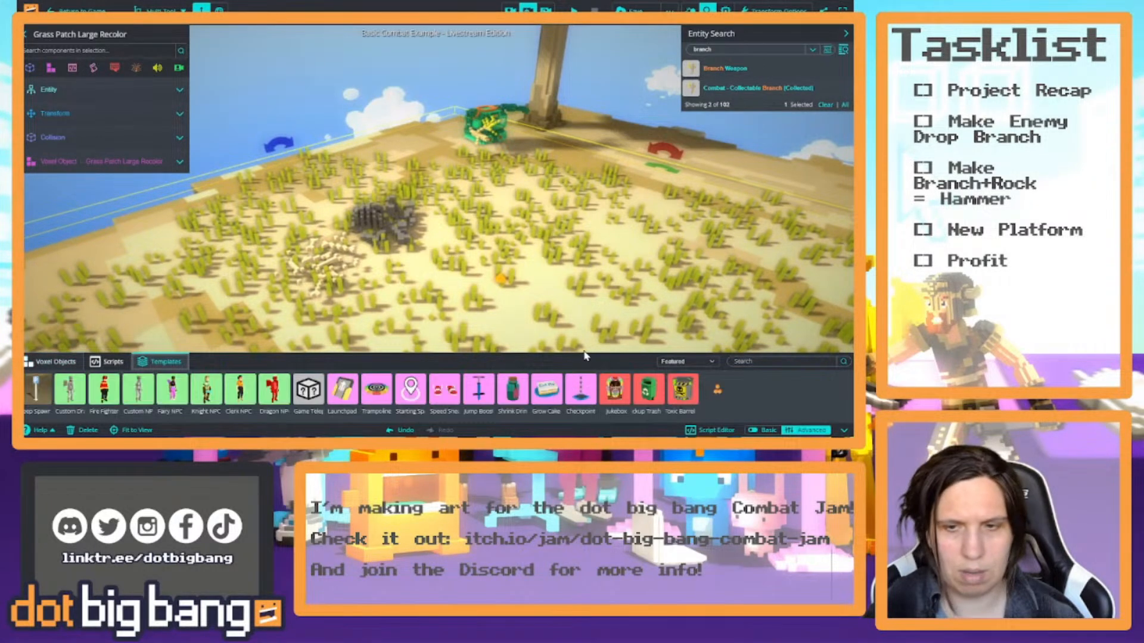
{"action": "left_click", "coordinate": [682, 375]}
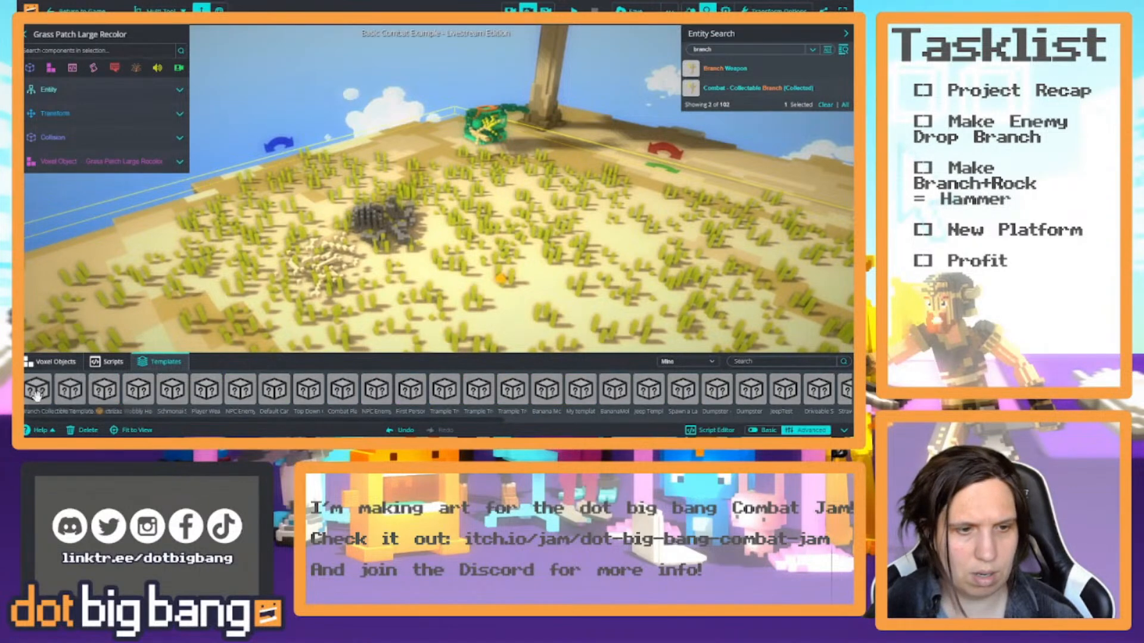
{"action": "left_click_drag", "start_coordinate": [37, 391], "coordinate": [480, 278]}
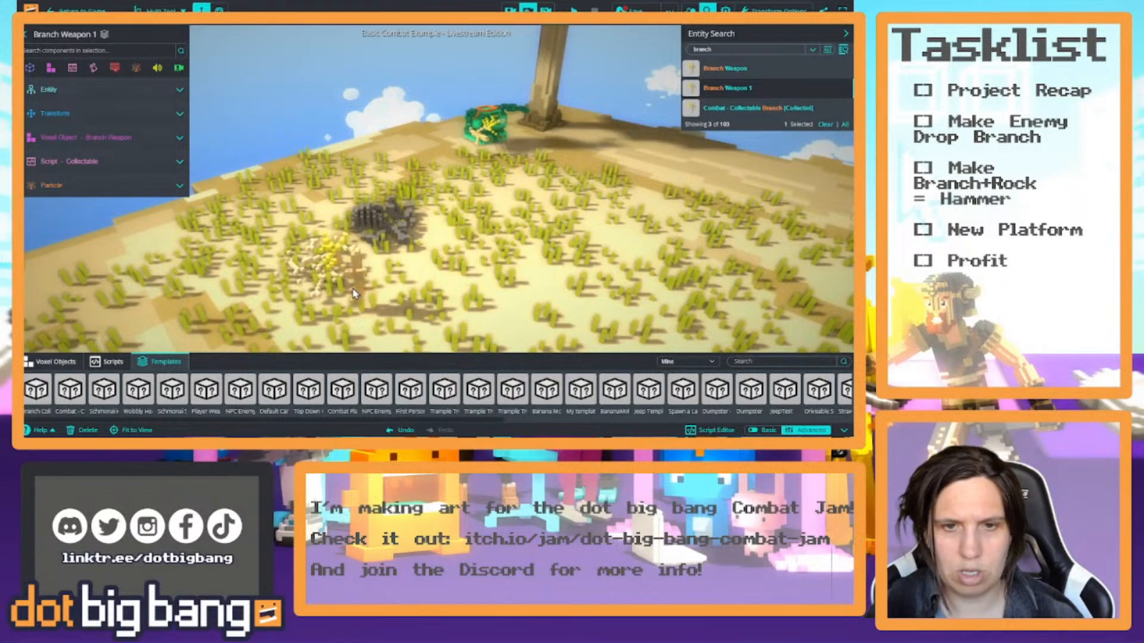
Start the game and walk the character over the placed branch to test whether it can be collected.
{"action": "right_click_drag", "start_coordinate": [310, 306], "coordinate": [414, 239]}
{"action": "scroll", "coordinate": [442, 320], "scroll_direction": "down", "scroll_amount": 8}
{"action": "scroll", "coordinate": [420, 329], "scroll_direction": "up", "scroll_amount": 6}
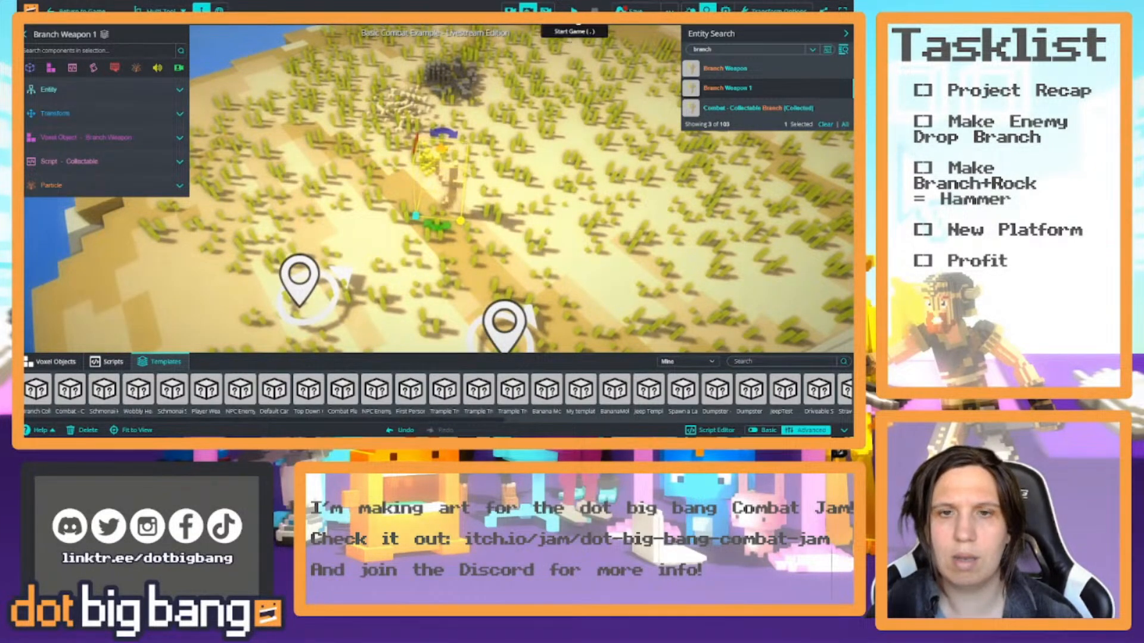
{"action": "left_click", "coordinate": [575, 12]}
{"action": "right_click_drag", "start_coordinate": [381, 94], "coordinate": [516, 89]}
{"action": "key", "text": "s"}
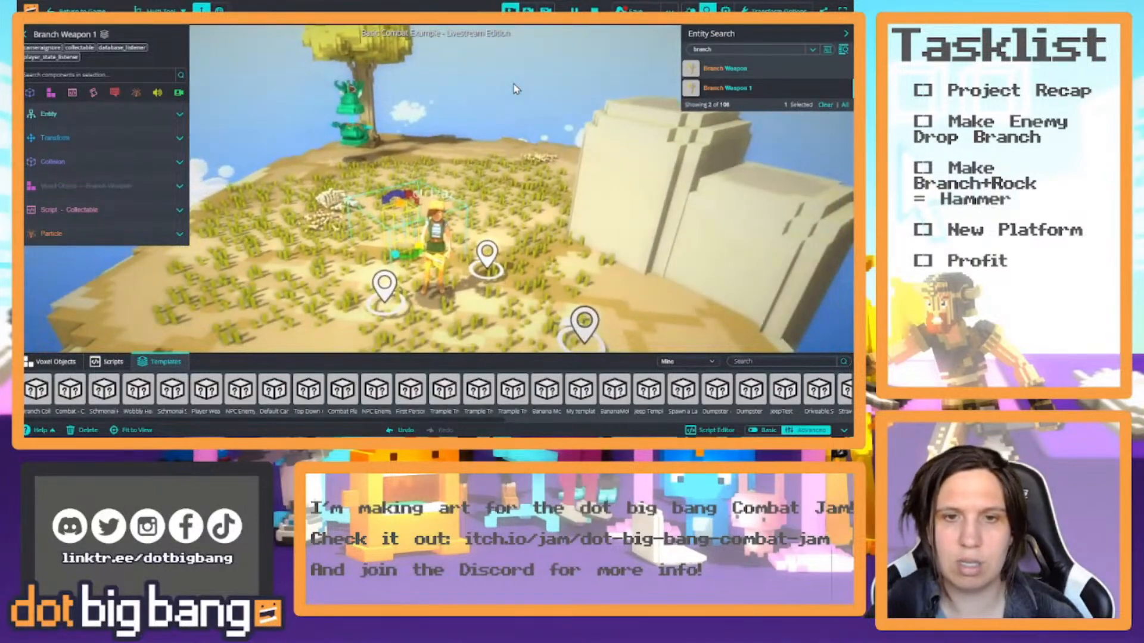
{"action": "key", "text": "w"}
{"action": "key", "text": "a"}
{"action": "key", "text": "s"}
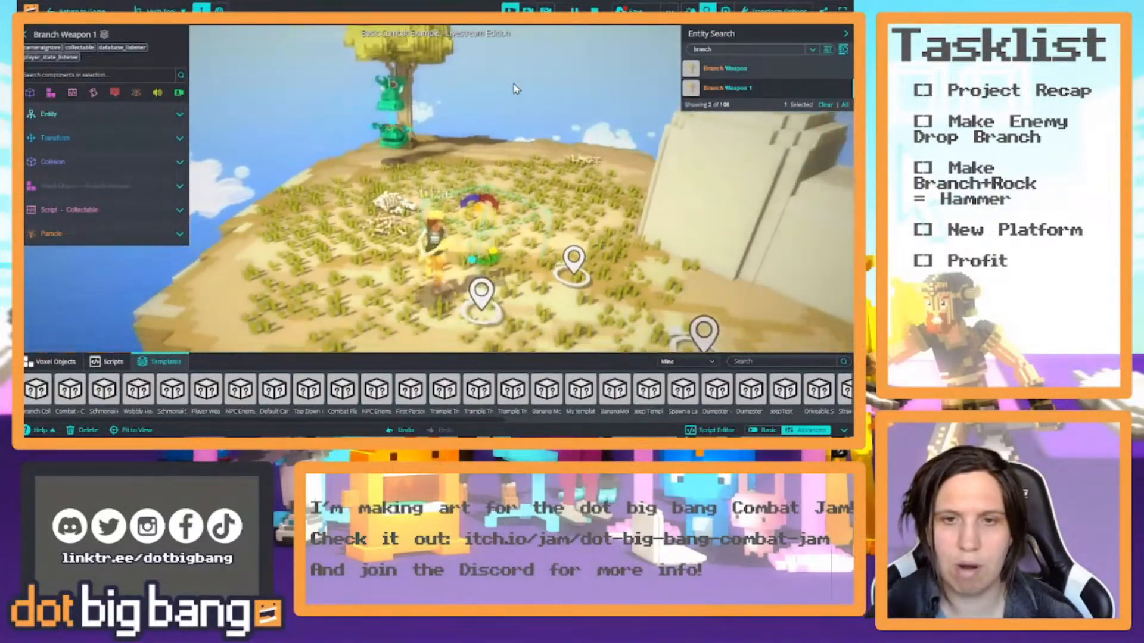
{"action": "key", "text": "d"}
{"action": "key", "text": "a"}
{"action": "key", "text": "w"}
{"action": "key", "text": "s"}
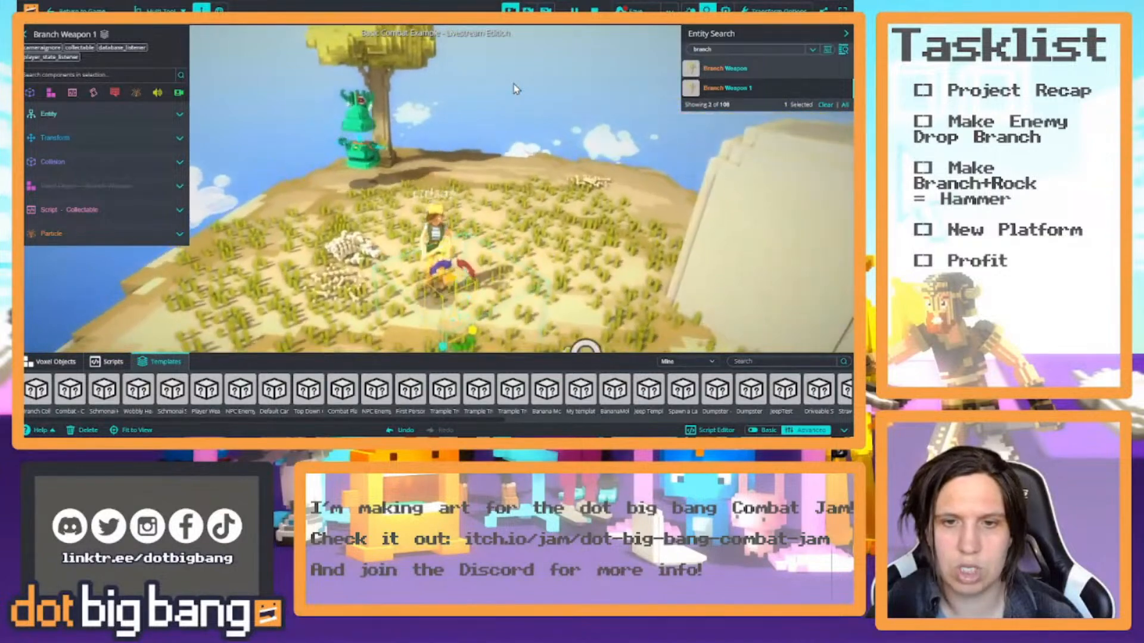
Deselect the placed branch and fight the green enemy until it dies to check what it drops.
{"action": "left_click", "coordinate": [534, 80]}
{"action": "right_click_drag", "start_coordinate": [534, 81], "coordinate": [553, 95]}
{"action": "key", "text": "w"}
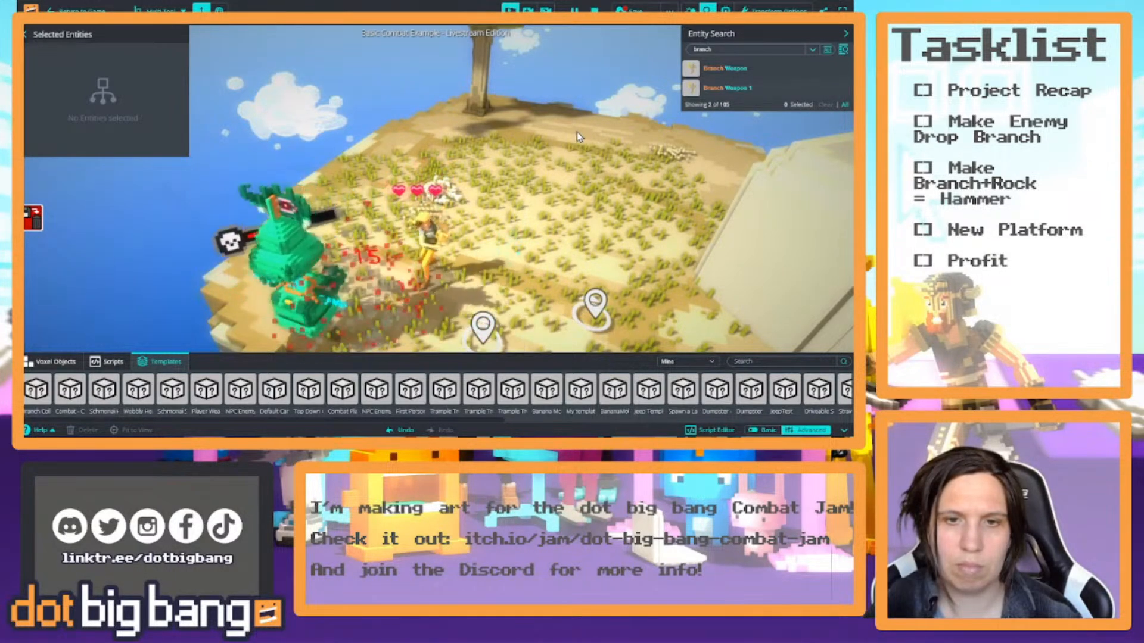
{"action": "key", "text": "w"}
{"action": "key", "text": "d"}
{"action": "key", "text": "w"}
{"action": "key", "text": "s"}
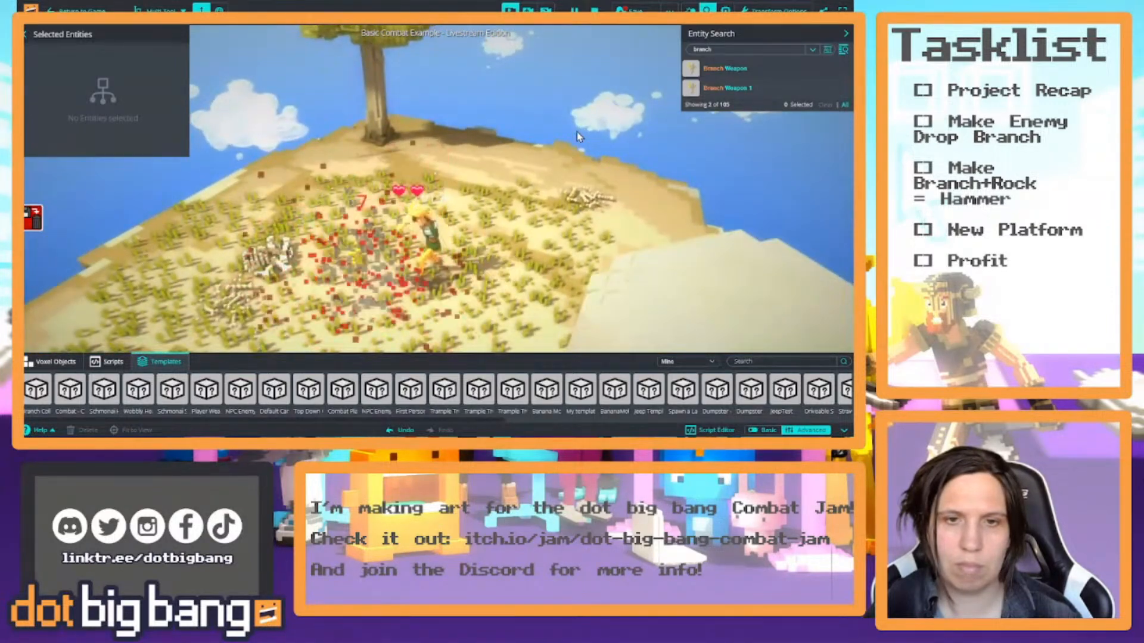
{"action": "key", "text": "a"}
{"action": "key", "text": "s"}
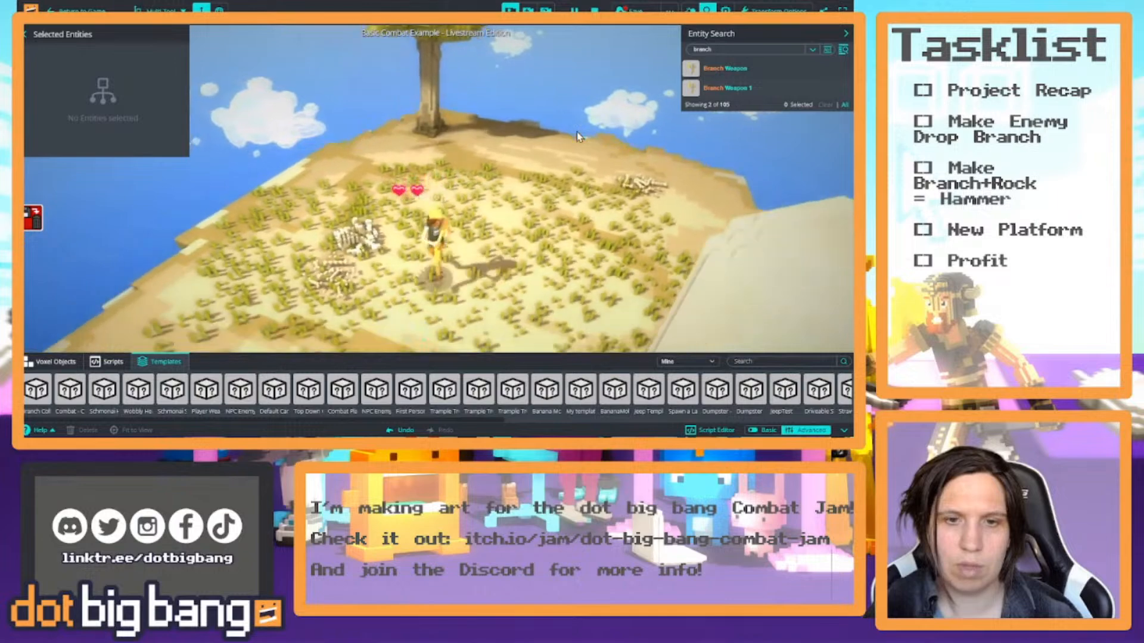
Walk the character to the green enemy by the yellow tree and attack it until it dies.
{"action": "right_click_drag", "start_coordinate": [589, 128], "coordinate": [603, 88]}
{"action": "right_click_drag", "start_coordinate": [524, 108], "coordinate": [530, 133]}
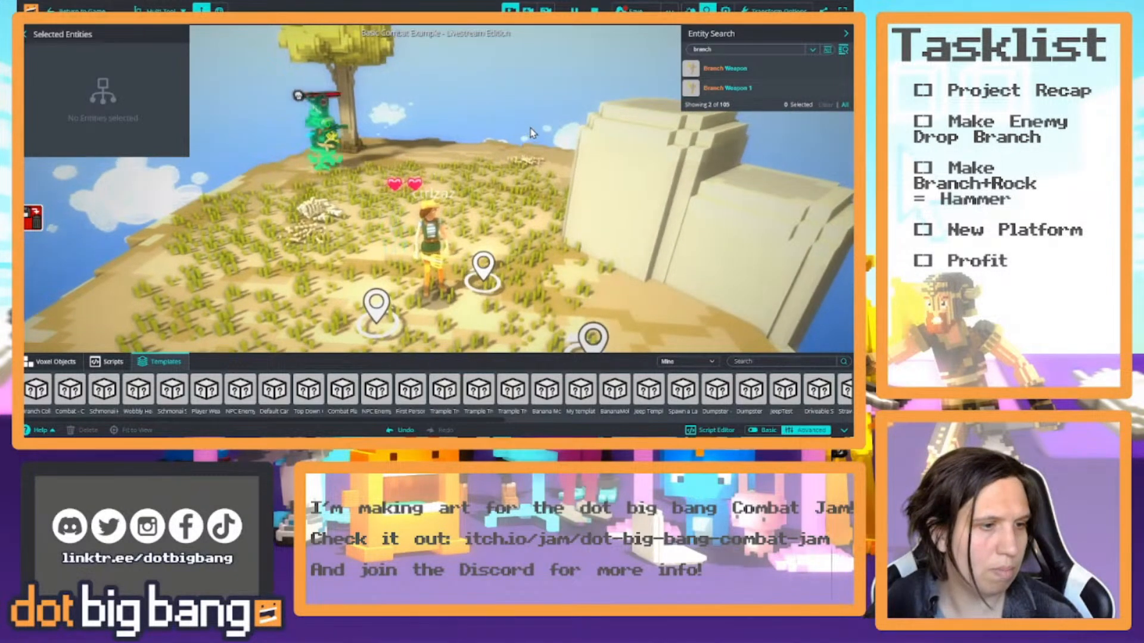
{"action": "key", "text": "w"}
{"action": "mouse_move", "coordinate": [533, 126]}
{"action": "right_mouse_down"}
{"action": "mouse_move", "coordinate": [475, 121]}
{"action": "mouse_move", "coordinate": [503, 120]}
{"action": "right_mouse_up"}
{"action": "key", "text": "w"}
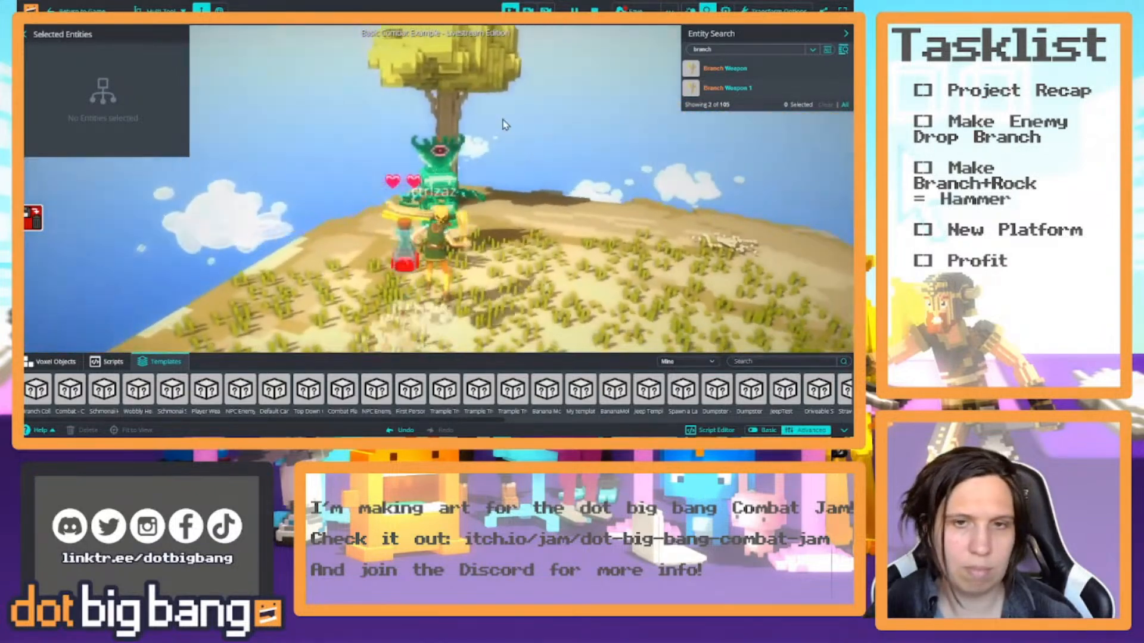
{"action": "left_click", "coordinate": [503, 119]}
{"action": "left_click", "coordinate": [503, 120]}
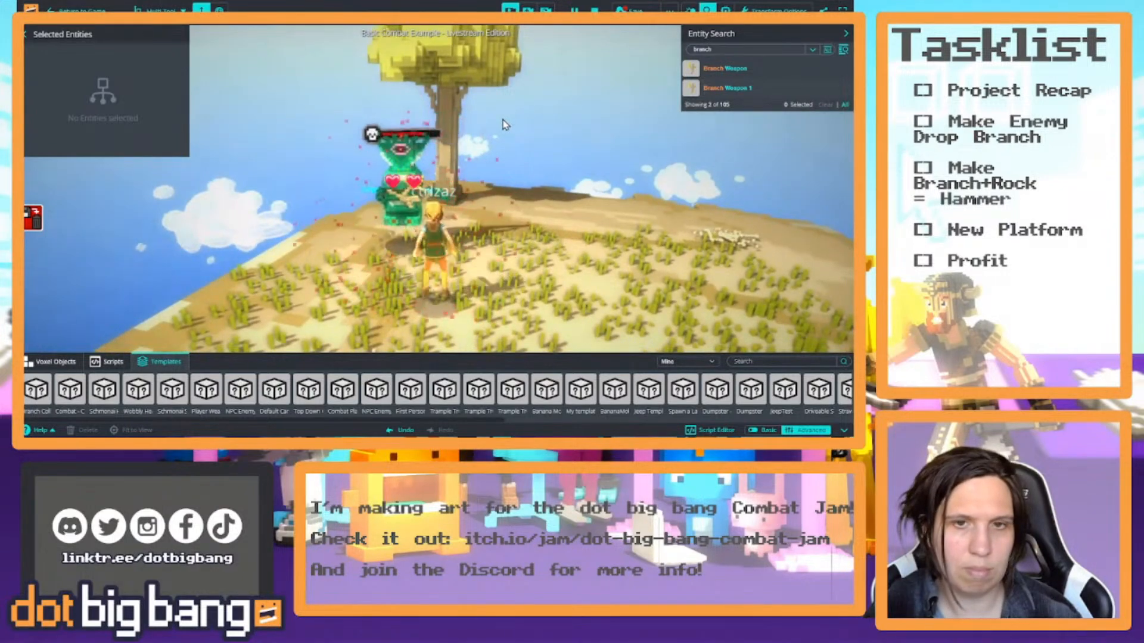
{"action": "left_click", "coordinate": [502, 119]}
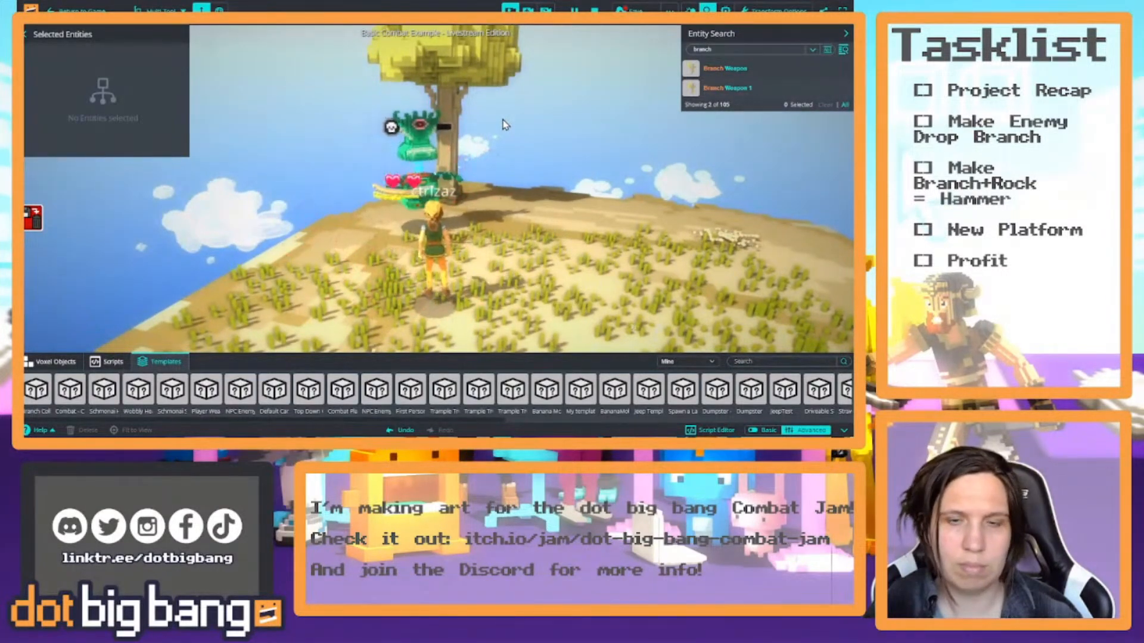
{"action": "key", "text": "w"}
{"action": "left_click", "coordinate": [502, 120]}
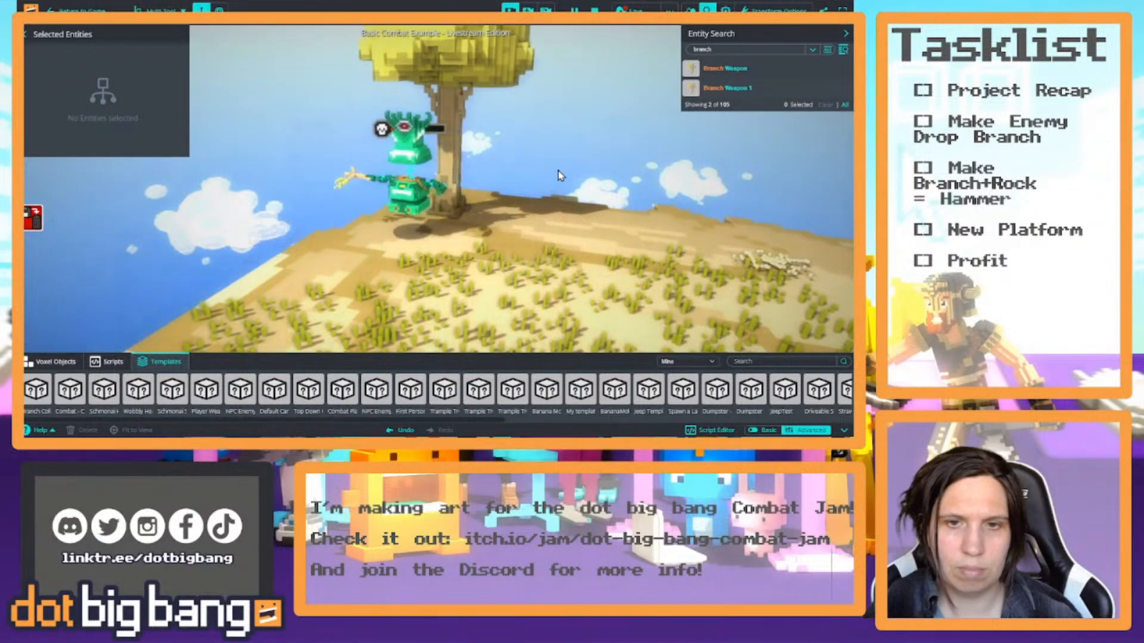
{"action": "key", "text": "w"}
{"action": "left_click", "coordinate": [506, 234]}
Search the spot where the enemy died for a dropped branch, and reset the game.
{"action": "right_click_drag", "start_coordinate": [506, 234], "coordinate": [239, 275]}
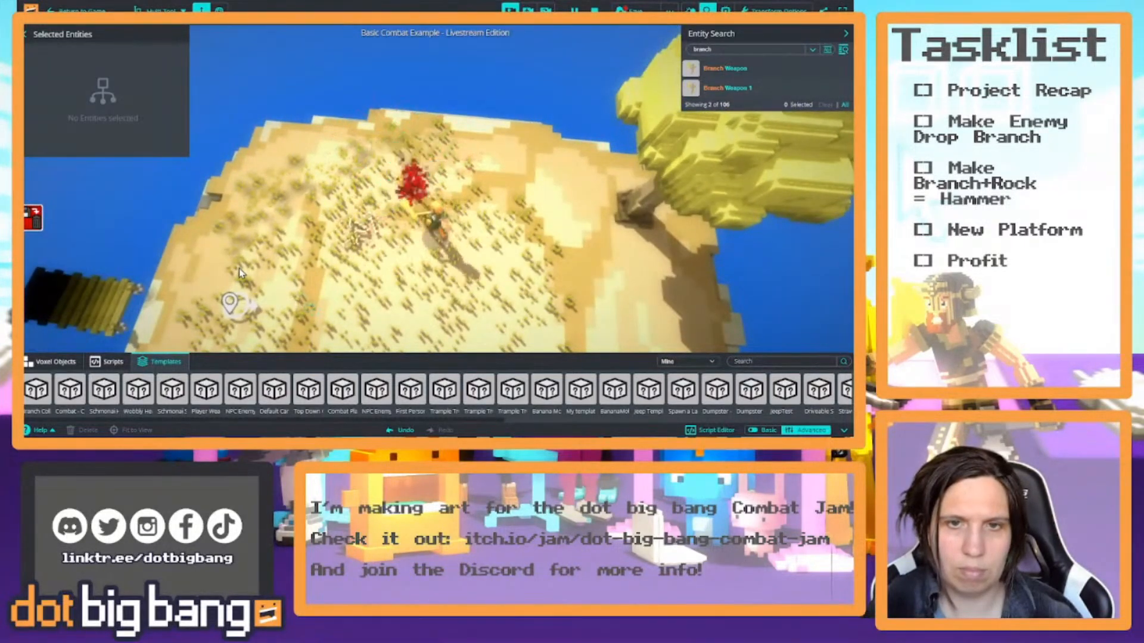
{"action": "right_click_drag", "start_coordinate": [239, 268], "coordinate": [444, 191]}
{"action": "key", "text": "w"}
{"action": "key", "text": "a"}
{"action": "key", "text": "s"}
{"action": "key", "text": "w"}
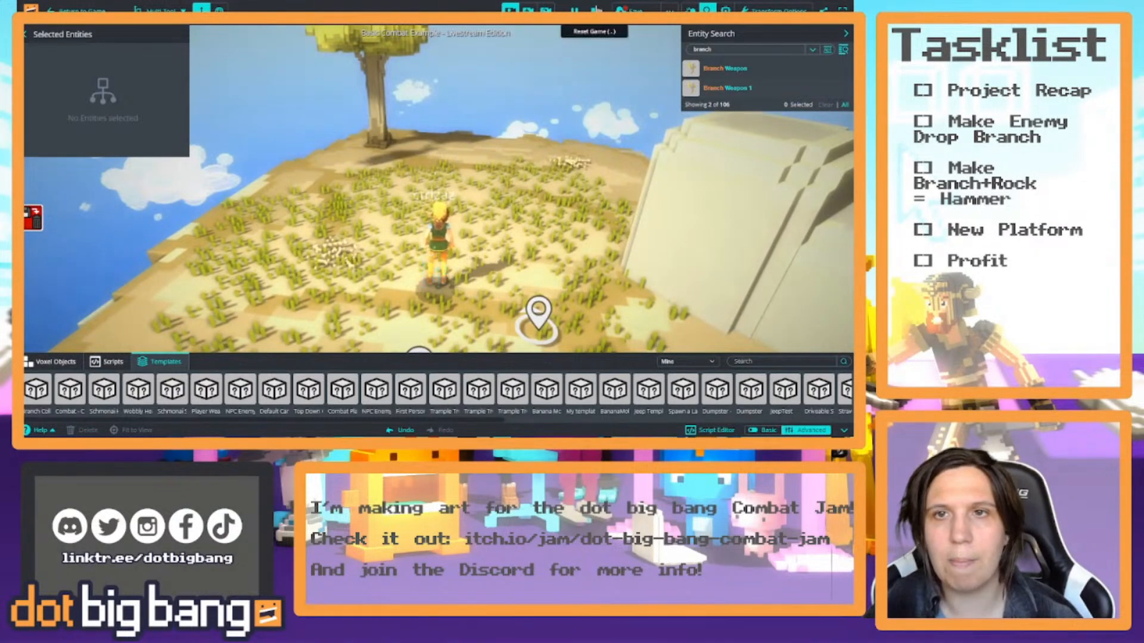
{"action": "left_click", "coordinate": [596, 8]}
Select the green enemy with the editing camera and clear the Collectable Drop Data Ids of its Drop Collectables When Killed script.
{"action": "left_click", "coordinate": [529, 9]}
{"action": "right_click_drag", "start_coordinate": [529, 77], "coordinate": [556, 2]}
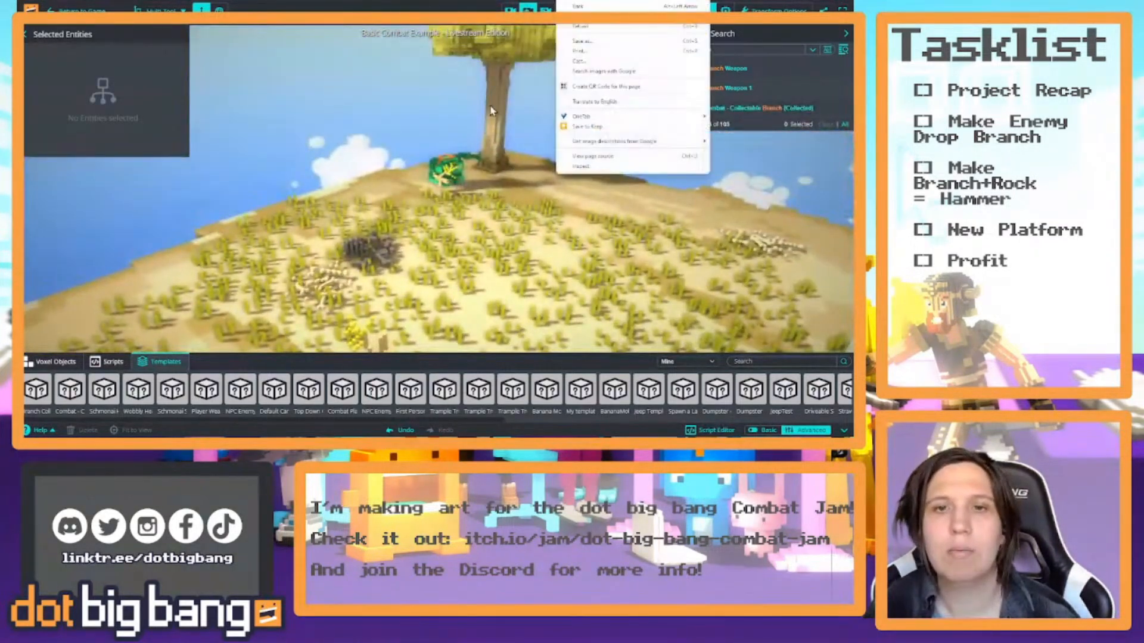
{"action": "left_click", "coordinate": [463, 168]}
{"action": "left_click", "coordinate": [456, 172]}
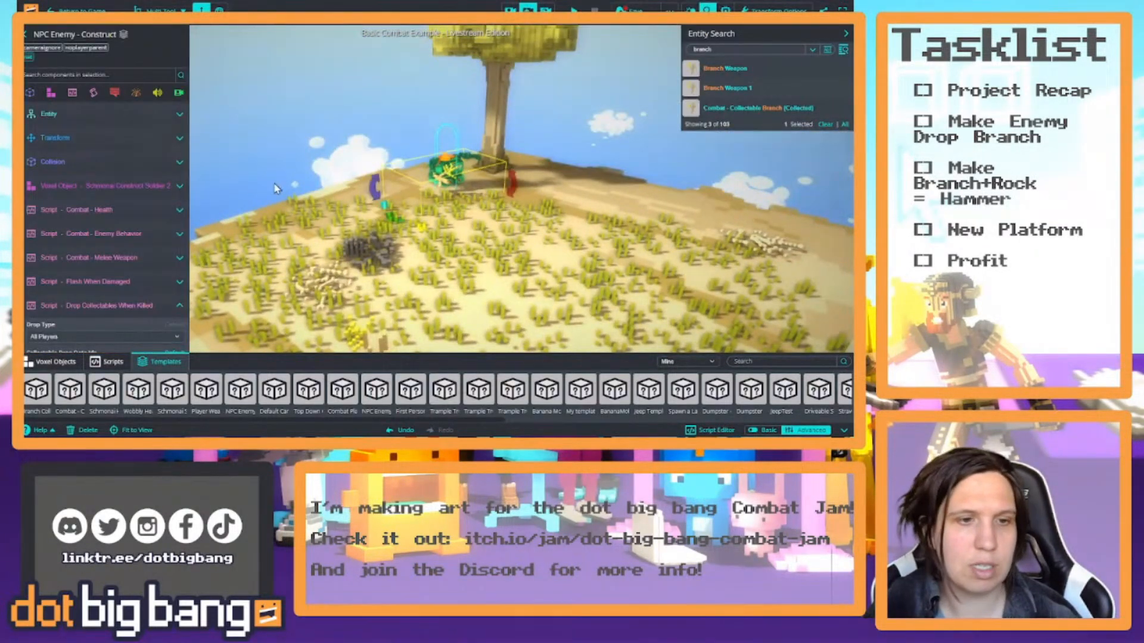
{"action": "scroll", "coordinate": [149, 292], "scroll_direction": "down", "scroll_amount": 3}
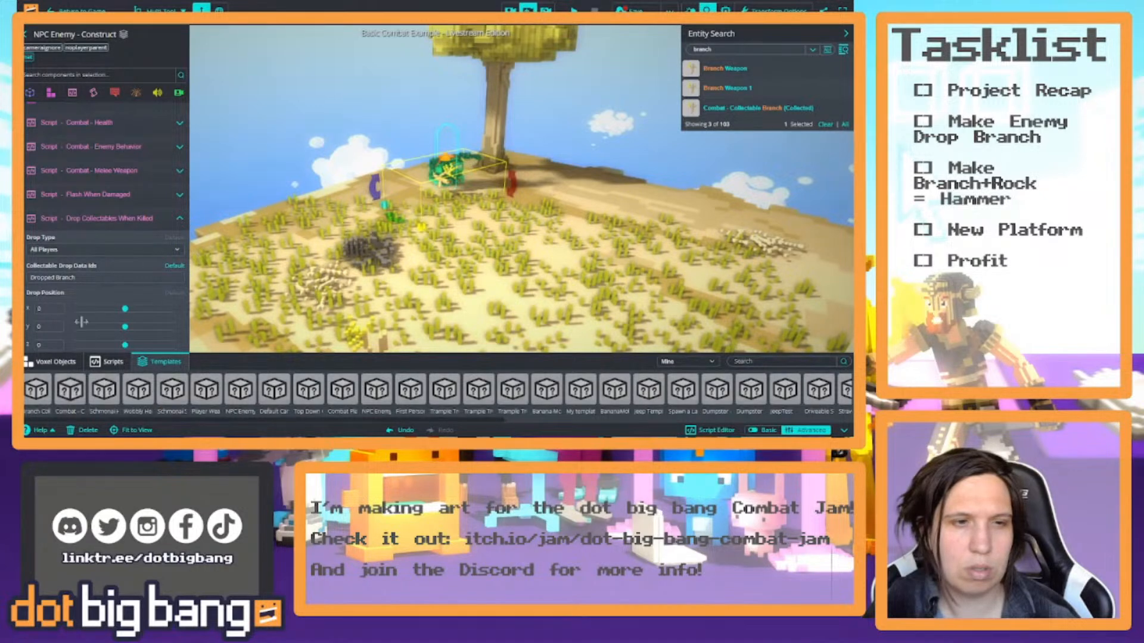
{"action": "left_click", "coordinate": [78, 276]}
{"action": "key", "text": "ctrl+a"}
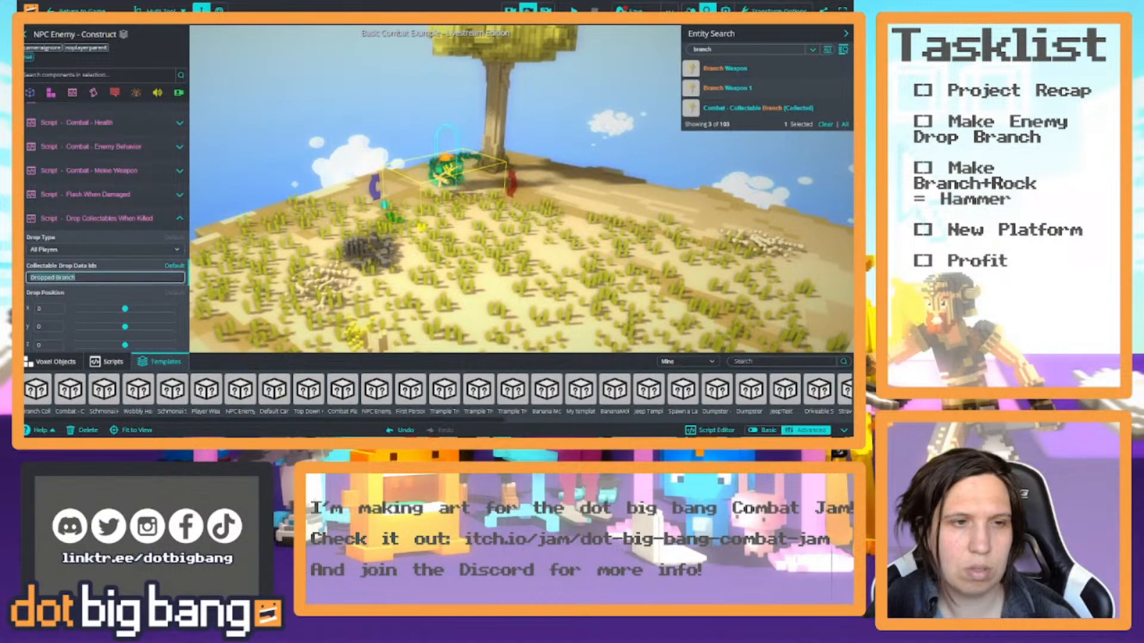
{"action": "type", "text": "B"}
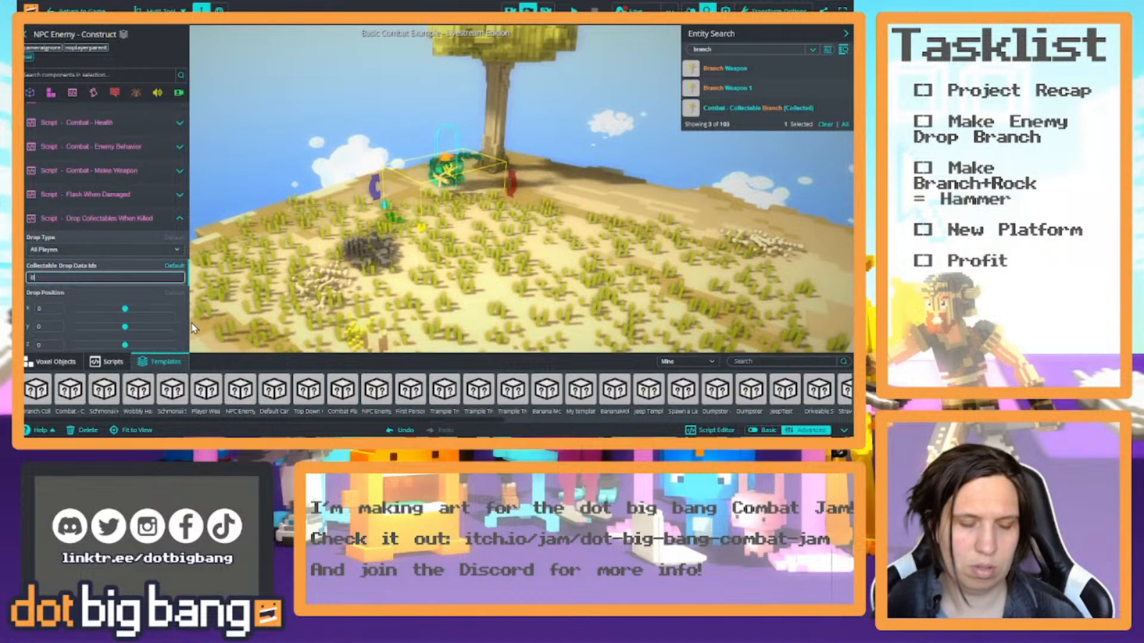
{"action": "type", "text": "ranch"}
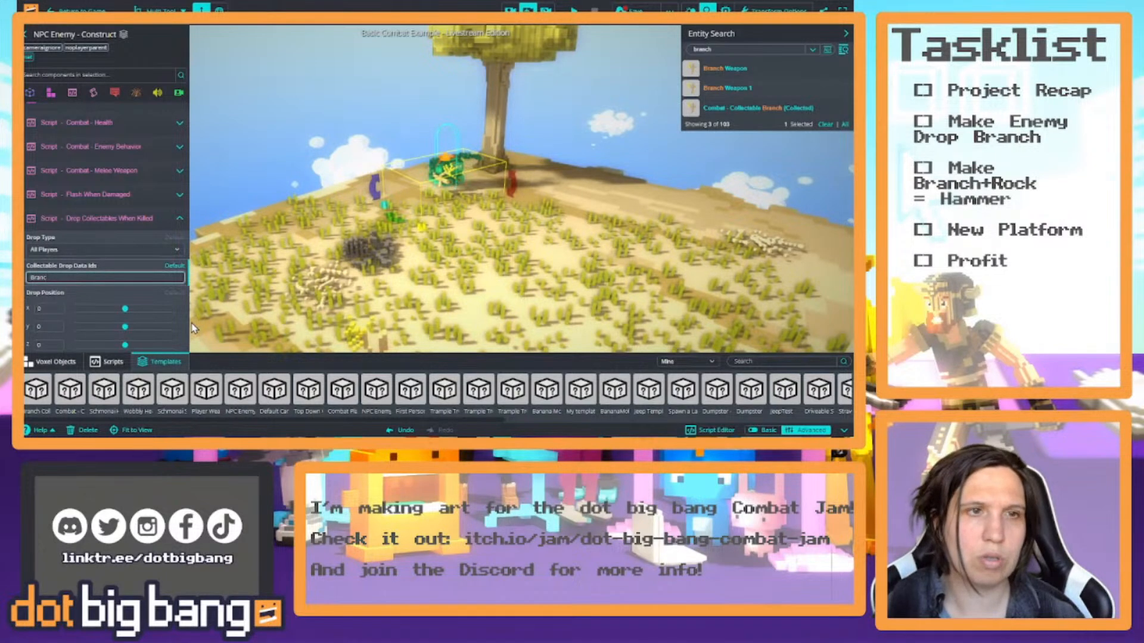
{"action": "key", "text": "BackSpace"}
{"action": "key", "text": "BackSpace"}
{"action": "key", "text": "BackSpace"}
{"action": "key", "text": "BackSpace"}
{"action": "key", "text": "BackSpace"}
Open the browser's developer console and clear its log.
{"action": "mouse_move", "coordinate": [467, 248]}
{"action": "right_mouse_down"}
{"action": "mouse_move", "coordinate": [433, 209]}
{"action": "mouse_move", "coordinate": [533, 235]}
{"action": "mouse_move", "coordinate": [461, 254]}
{"action": "right_mouse_up"}
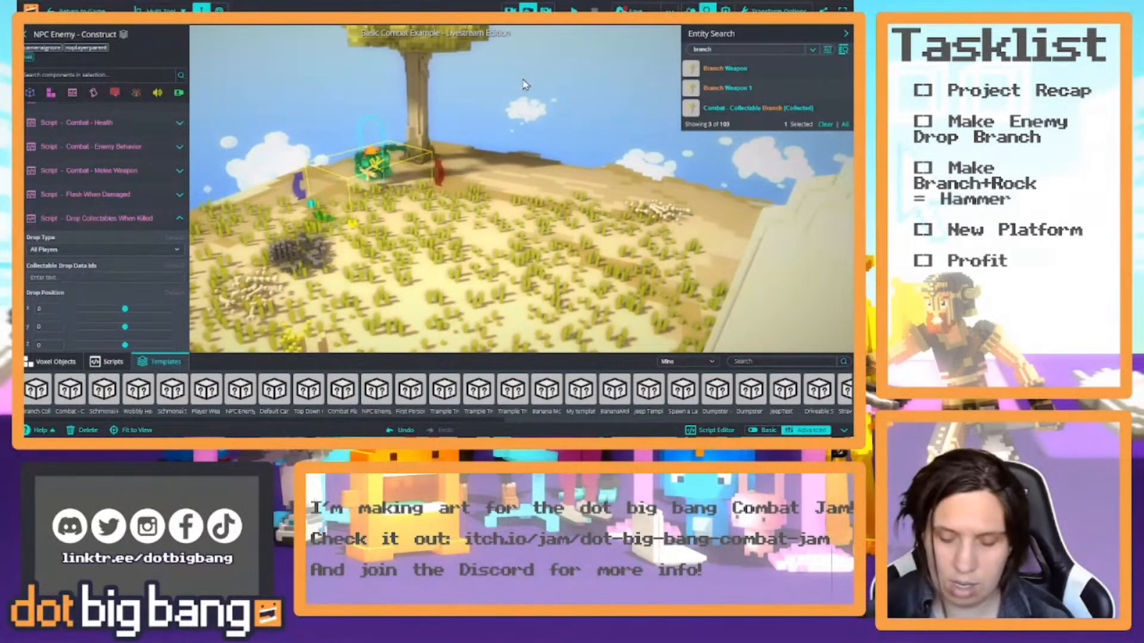
{"action": "key", "text": "F12"}
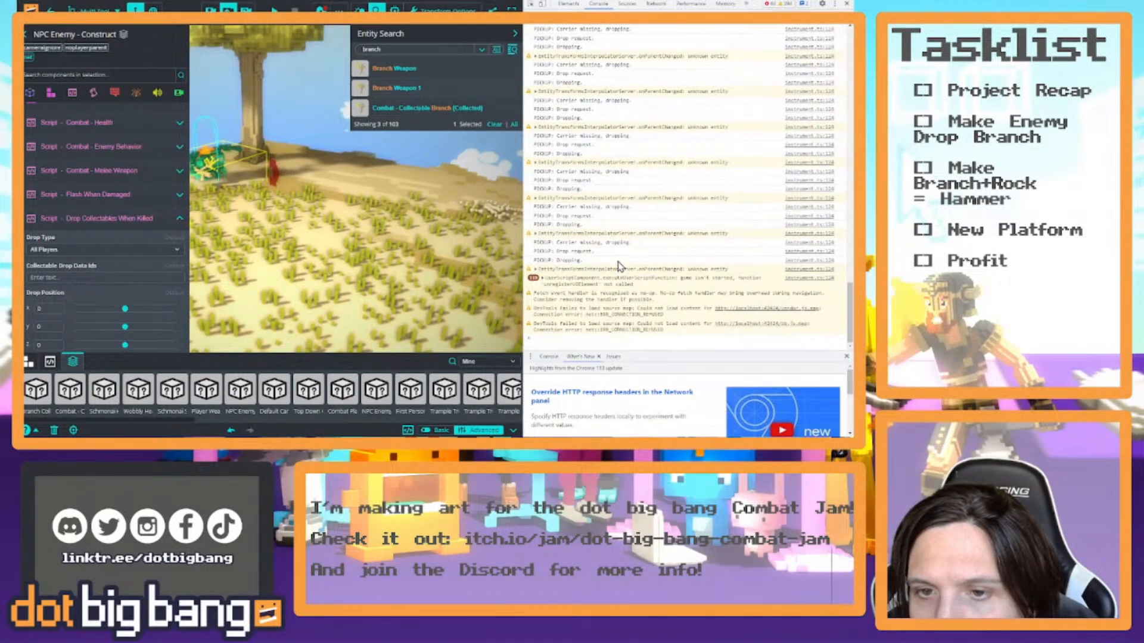
{"action": "left_click", "coordinate": [545, 25]}
Run the game and walk the character around while watching the console for pickup messages, and reset the game.
{"action": "left_click", "coordinate": [274, 10]}
{"action": "right_click_drag", "start_coordinate": [386, 214], "coordinate": [334, 222]}
{"action": "key", "text": "w"}
{"action": "key", "text": "a"}
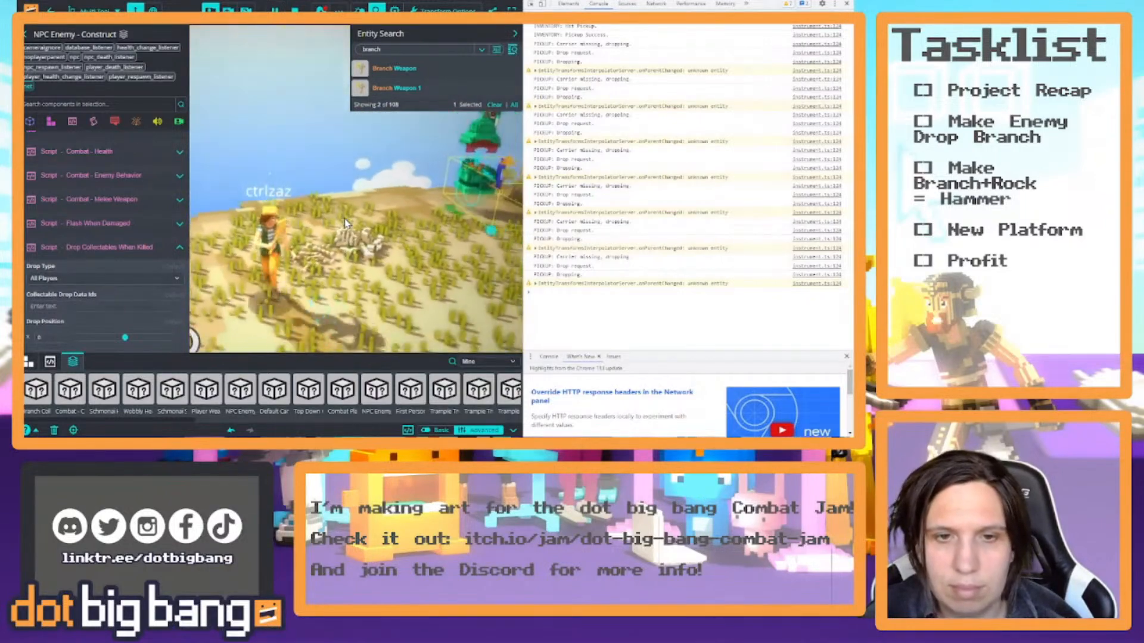
{"action": "right_click_drag", "start_coordinate": [350, 223], "coordinate": [64, 195]}
{"action": "key", "text": "s"}
{"action": "right_click_drag", "start_coordinate": [355, 243], "coordinate": [149, 230]}
{"action": "key", "text": "w"}
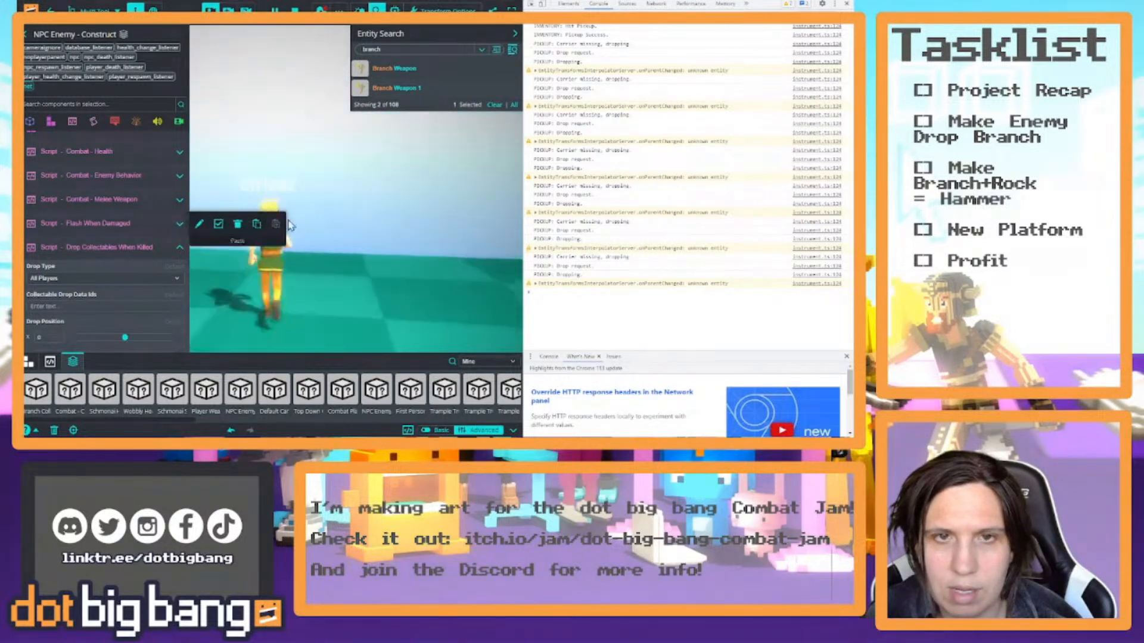
{"action": "left_click", "coordinate": [300, 15]}
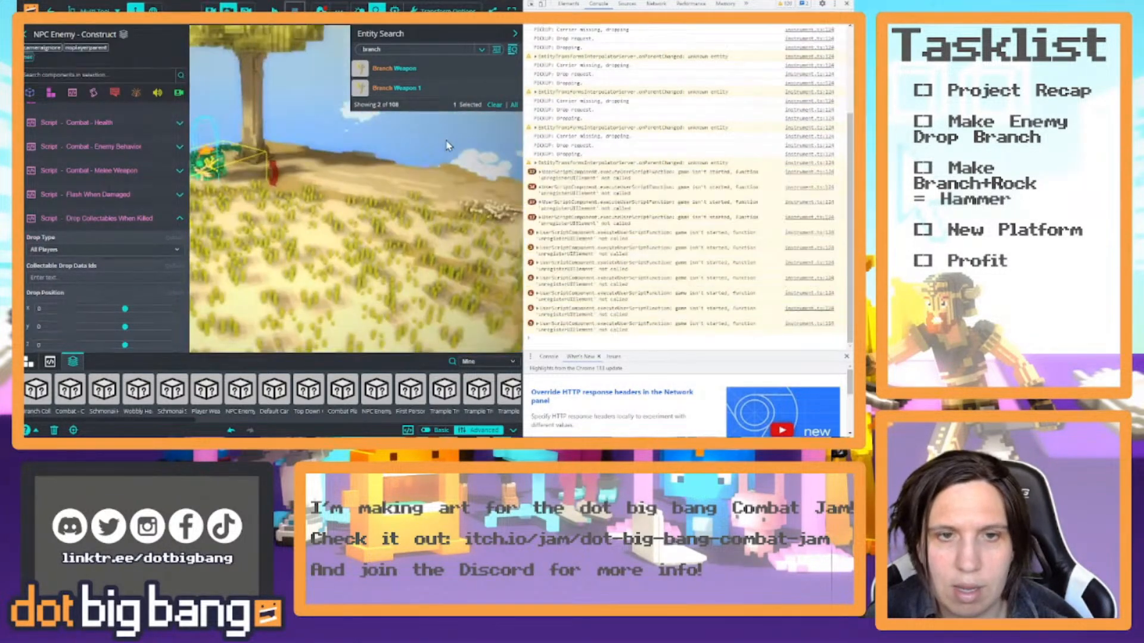
Collapse the entity search and close the developer console.
{"action": "left_click", "coordinate": [512, 33]}
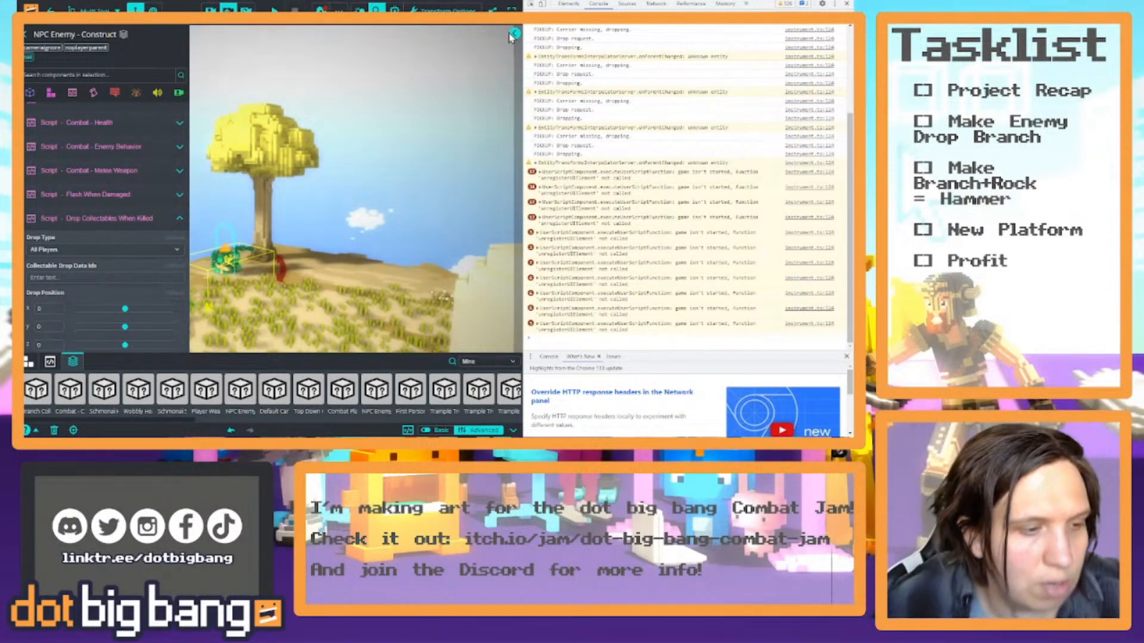
{"action": "left_click", "coordinate": [849, 5]}
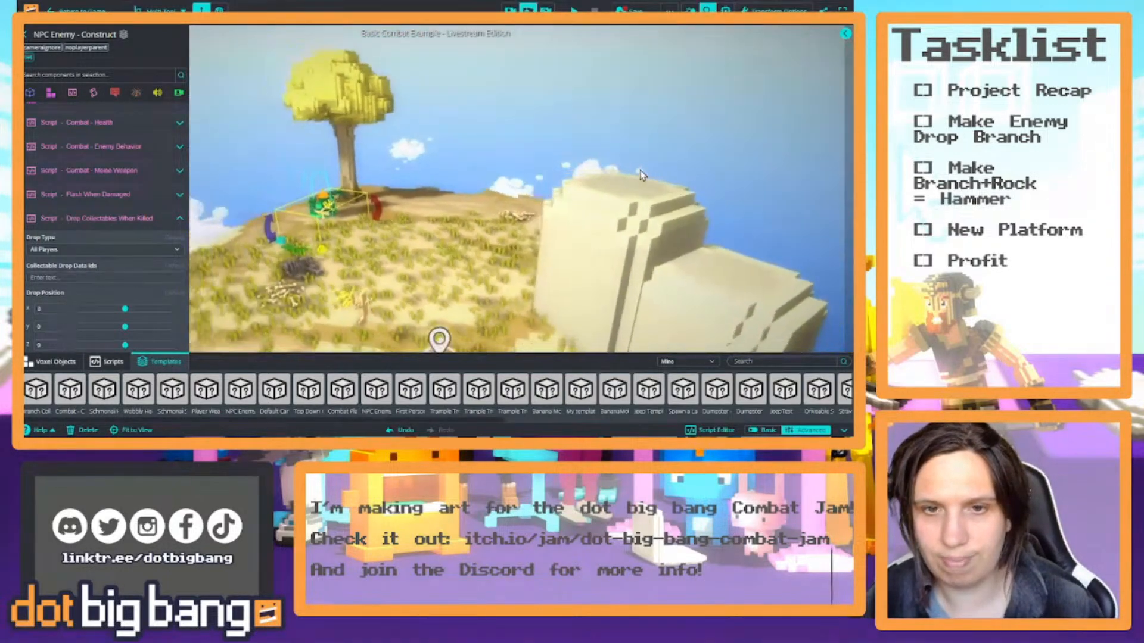
{"action": "key", "text": "s"}
{"action": "key", "text": "w"}
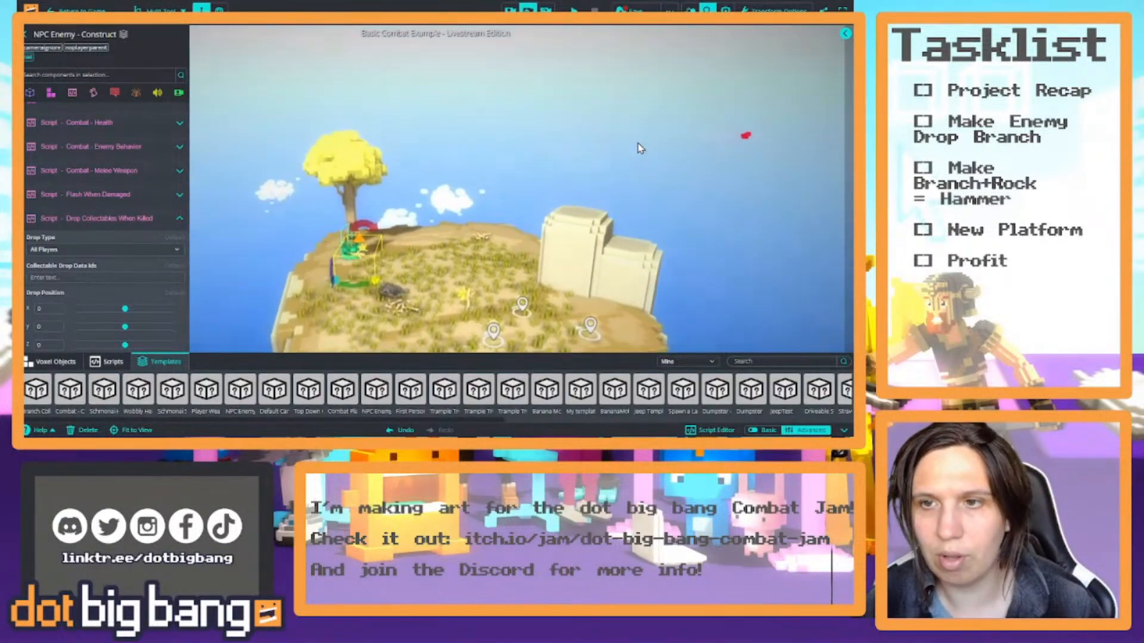
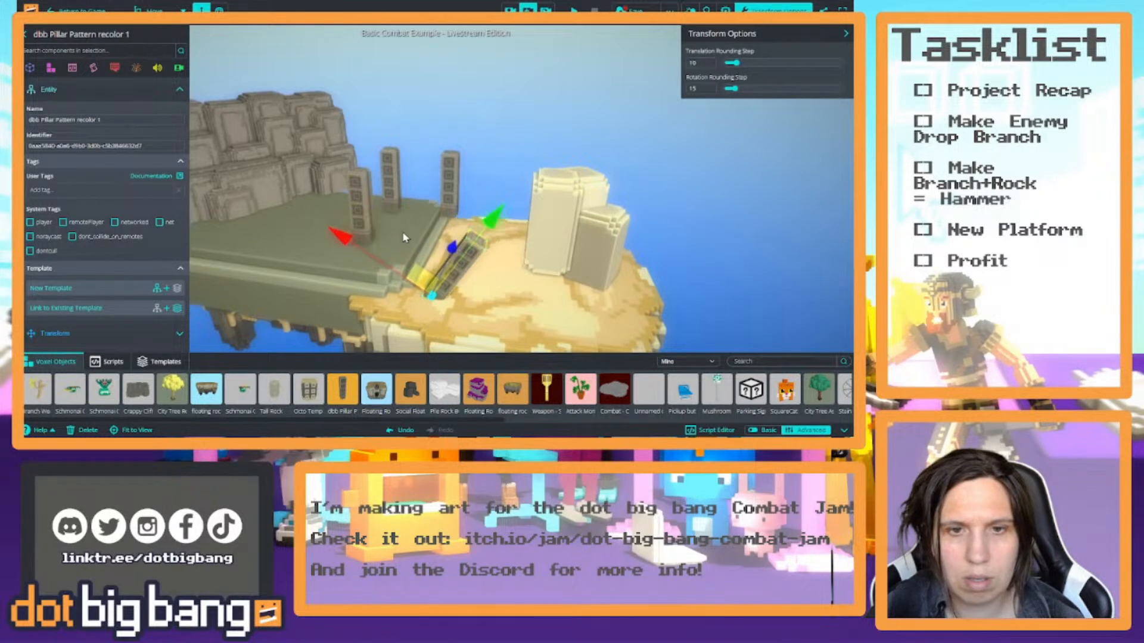
Shift the tilted pillar farther onto the sand and lower the upright pillar at the green platform's edge.
{"action": "left_click_drag", "start_coordinate": [344, 237], "coordinate": [368, 257]}
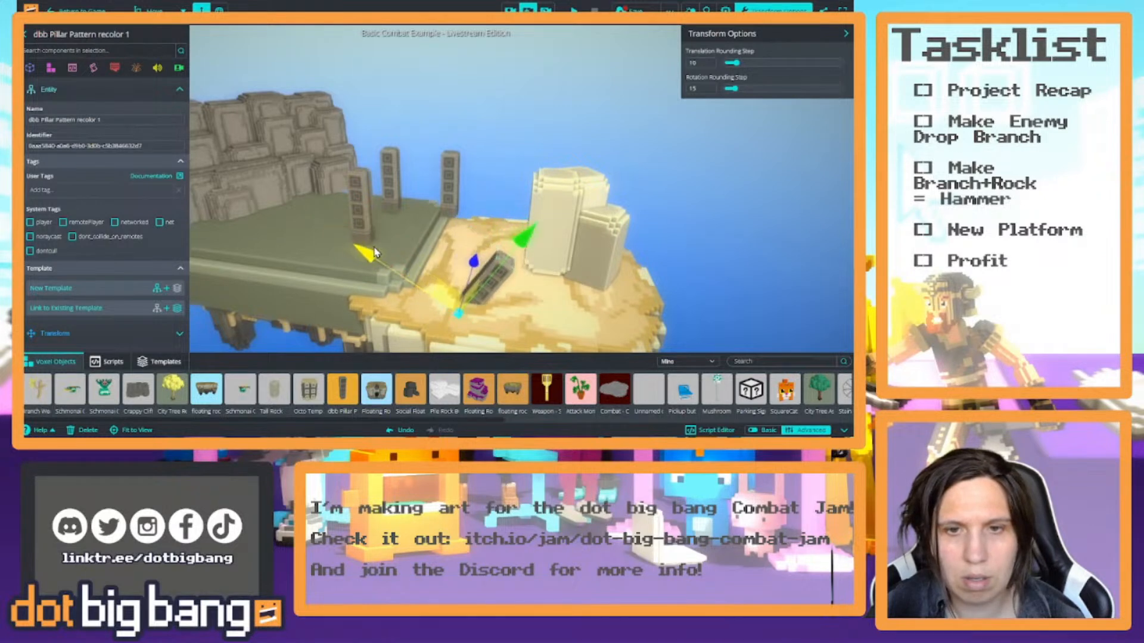
{"action": "left_click", "coordinate": [474, 263]}
{"action": "left_click", "coordinate": [452, 179]}
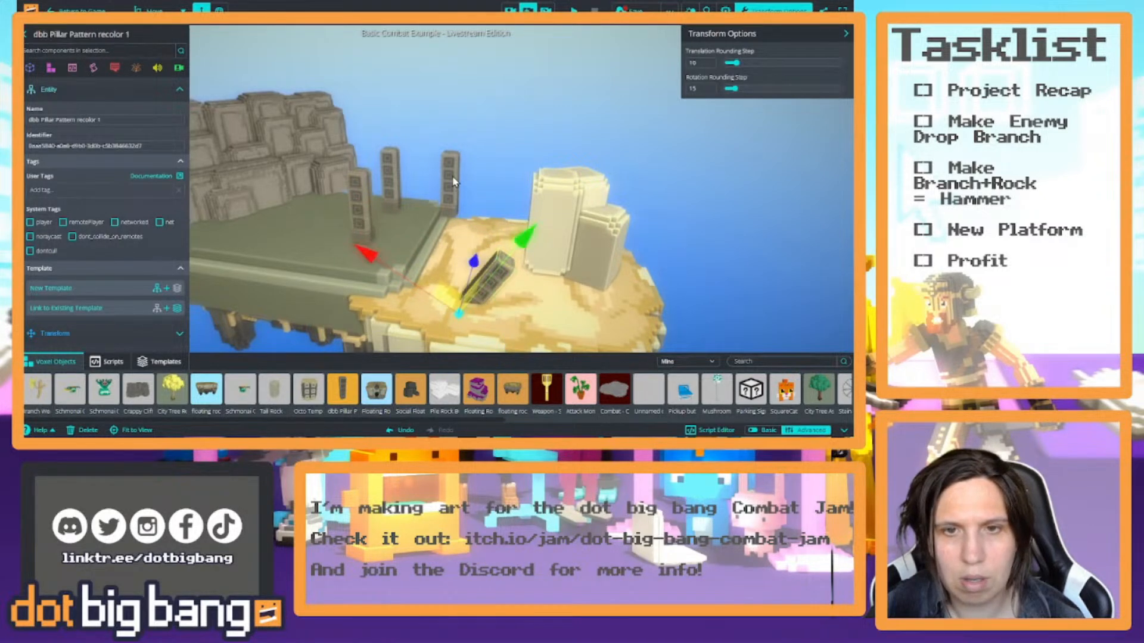
{"action": "left_click_drag", "start_coordinate": [455, 144], "coordinate": [441, 162]}
Move the two remaining upright pillars closer to the platform edge facing the sand, and deselect them.
{"action": "left_click", "coordinate": [386, 166]}
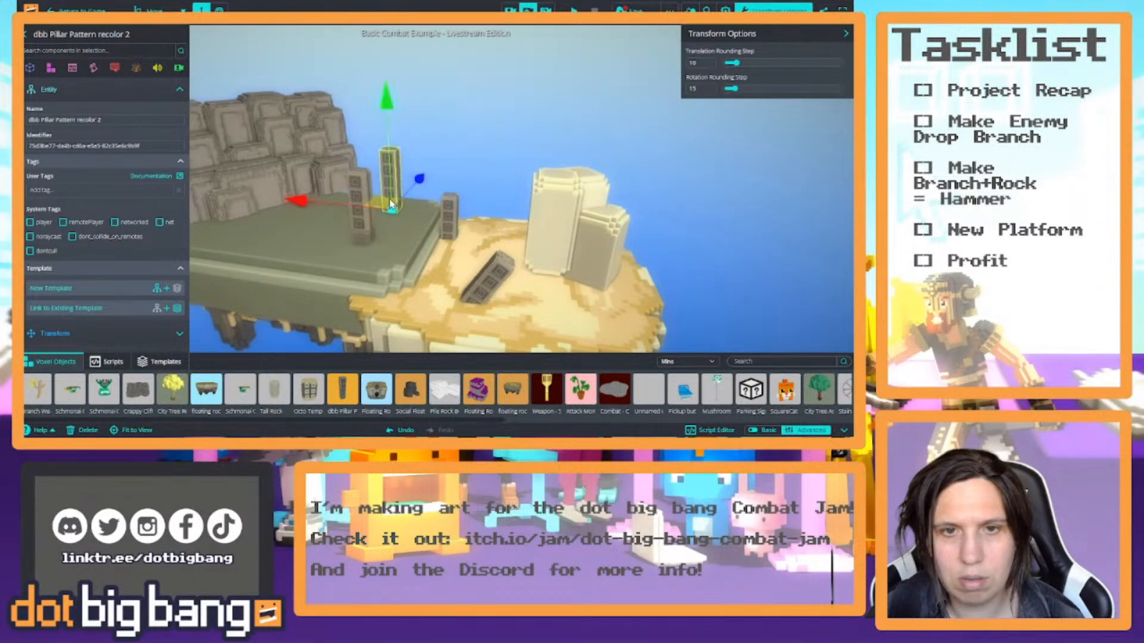
{"action": "left_click_drag", "start_coordinate": [397, 206], "coordinate": [396, 119]}
{"action": "left_click", "coordinate": [368, 205]}
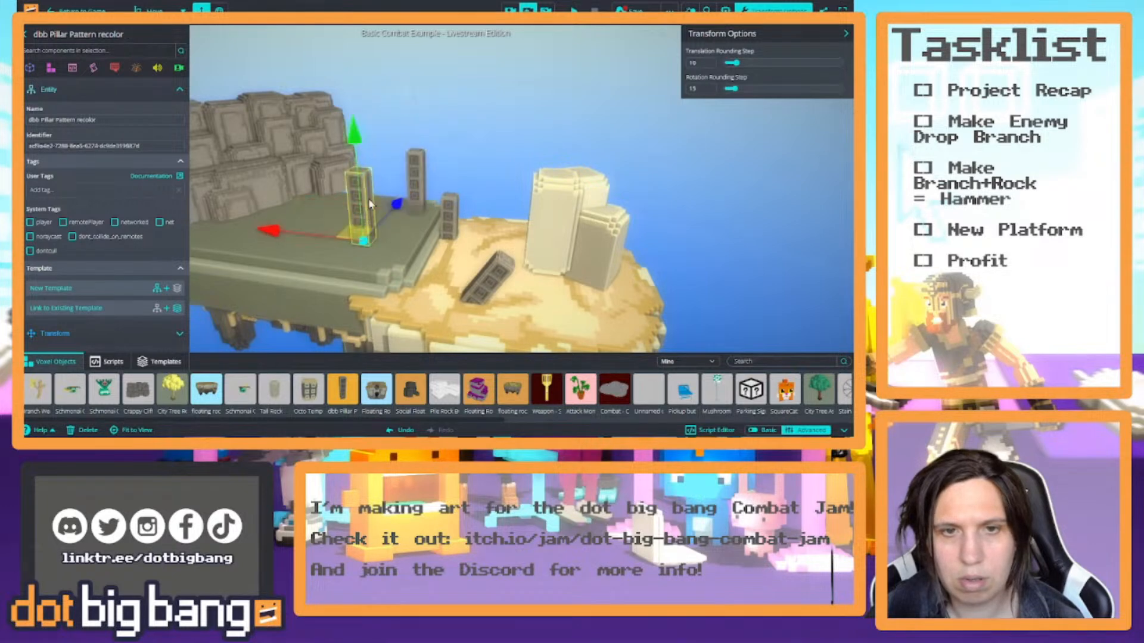
{"action": "left_click_drag", "start_coordinate": [283, 236], "coordinate": [313, 238]}
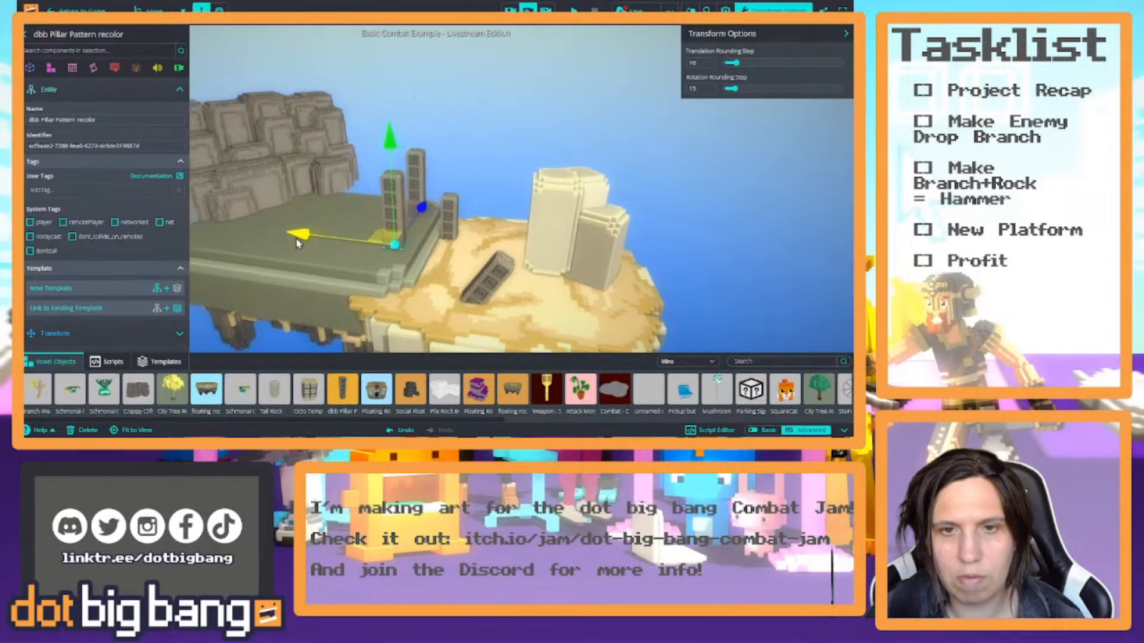
{"action": "left_click", "coordinate": [505, 162]}
Duplicate the Teleport - Bridge to Area 2 entity and place the copy at the edge of the sandy island facing the new platform.
{"action": "right_click_drag", "start_coordinate": [505, 162], "coordinate": [686, 201]}
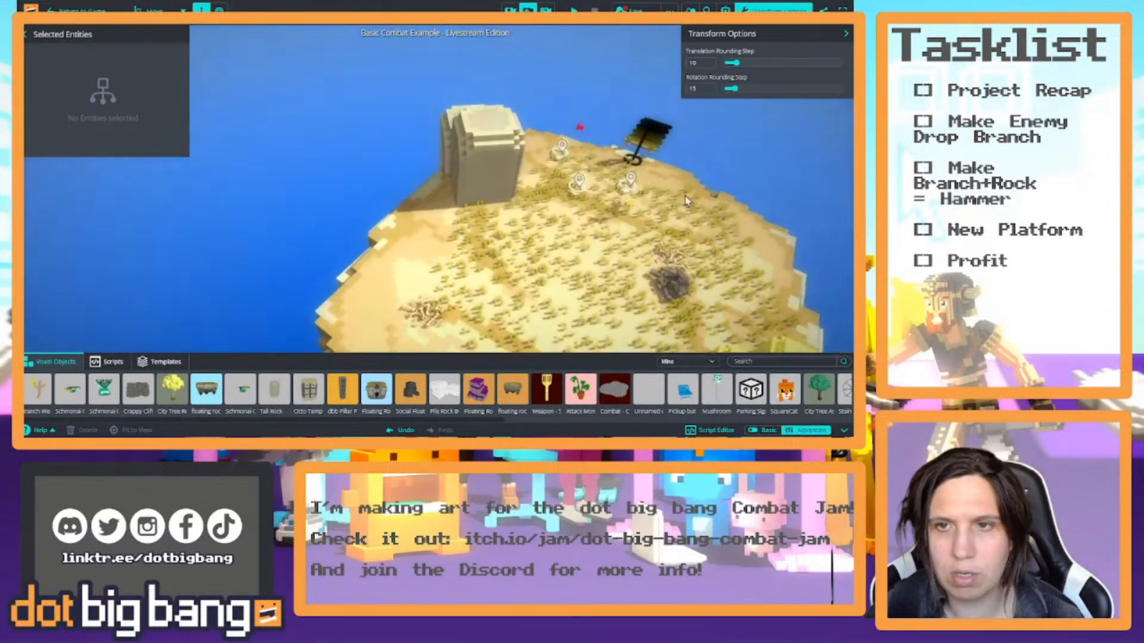
{"action": "left_click", "coordinate": [653, 158]}
{"action": "right_click_drag", "start_coordinate": [654, 158], "coordinate": [700, 179]}
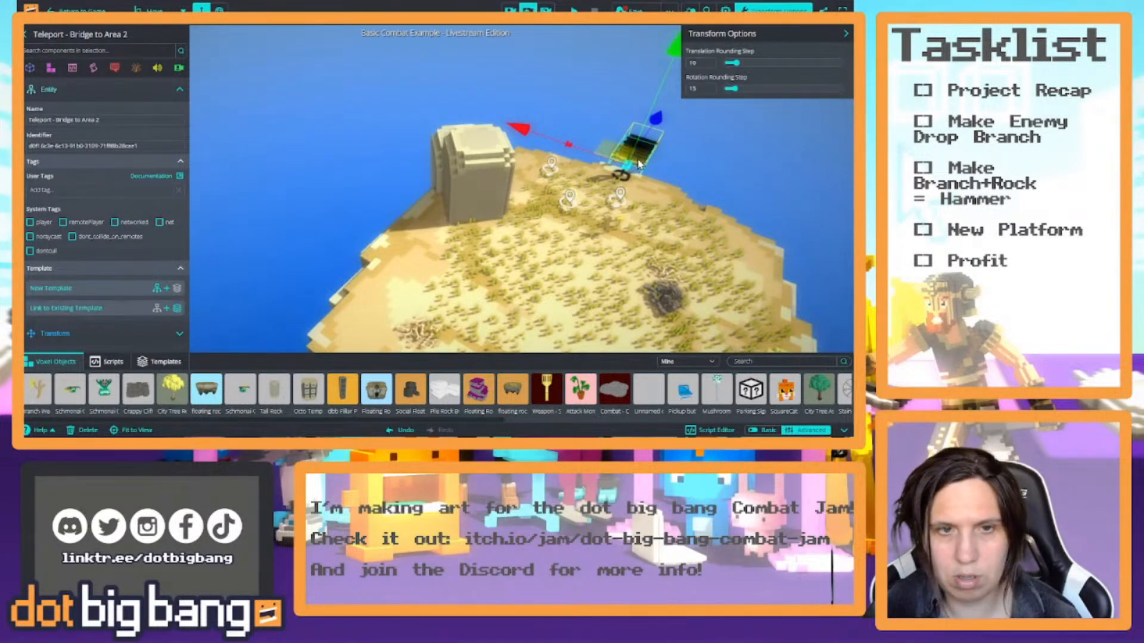
{"action": "left_click_drag", "start_coordinate": [597, 189], "coordinate": [594, 190]}
{"action": "left_click", "coordinate": [645, 156]}
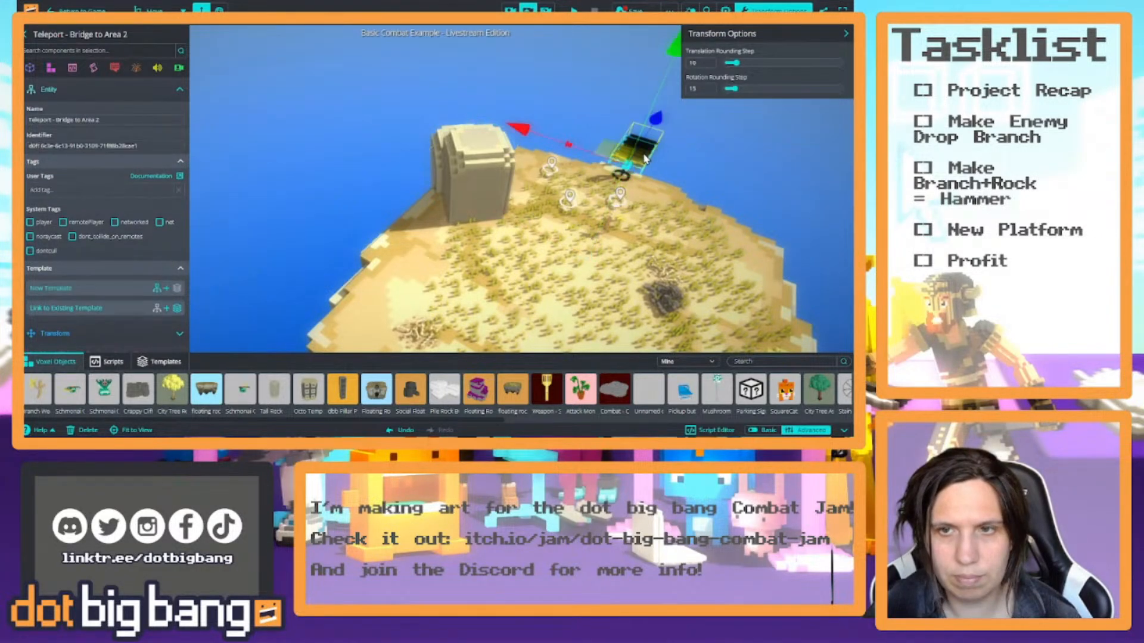
{"action": "left_click", "coordinate": [644, 160], "text": "shift"}
{"action": "left_click", "coordinate": [645, 162]}
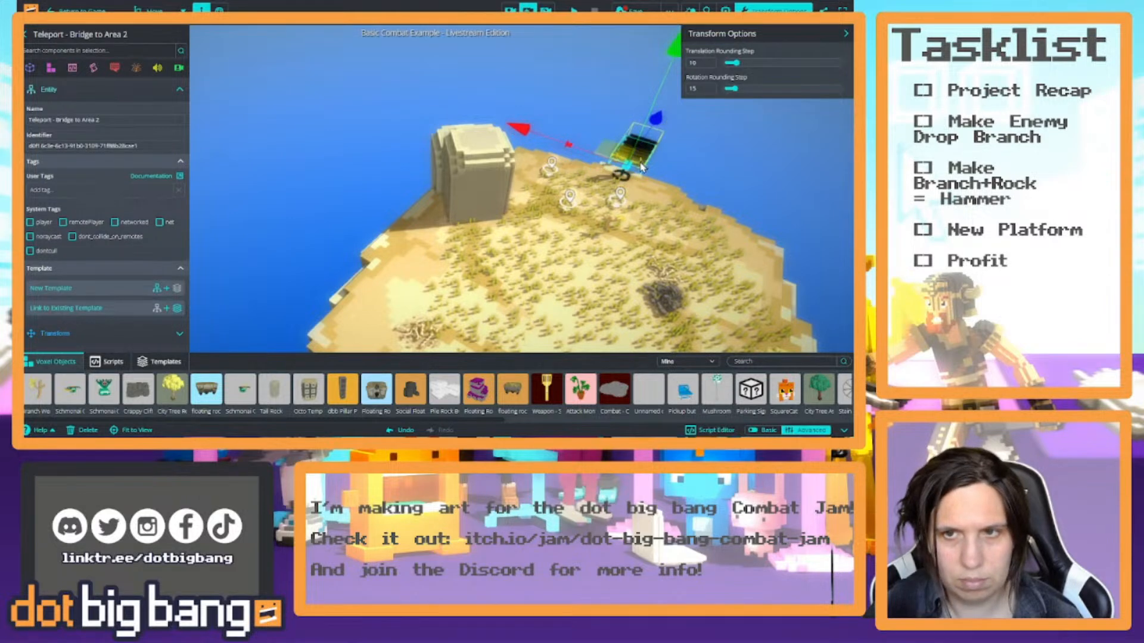
{"action": "key", "text": "1"}
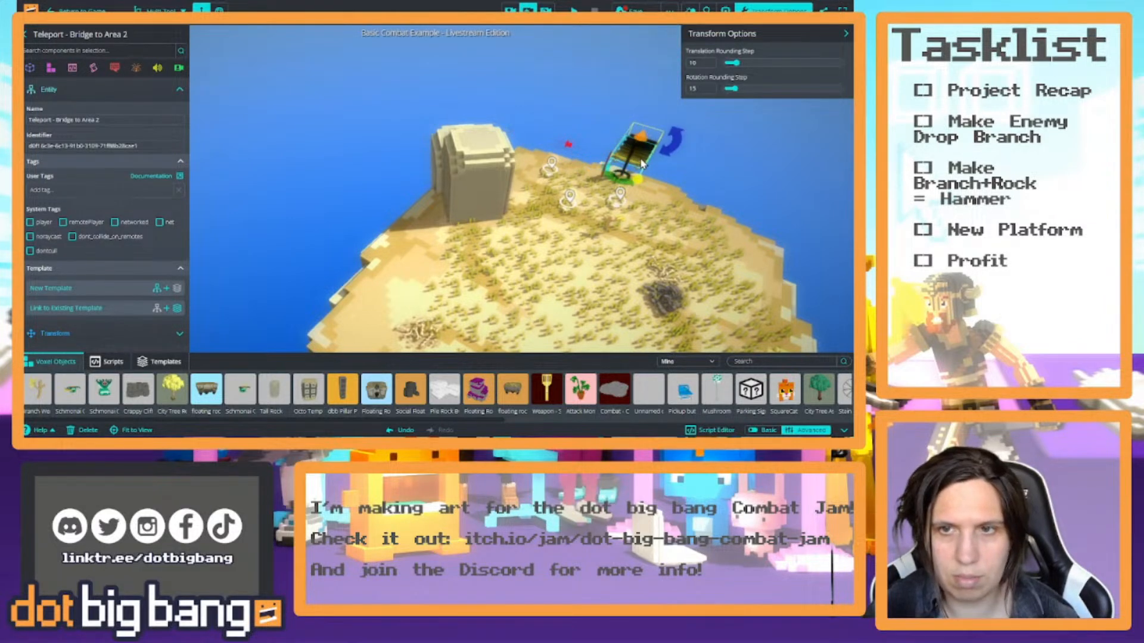
{"action": "left_click_drag", "start_coordinate": [641, 161], "coordinate": [357, 304], "text": "shift"}
{"action": "right_click_drag", "start_coordinate": [463, 261], "coordinate": [365, 239]}
{"action": "key", "text": "w"}
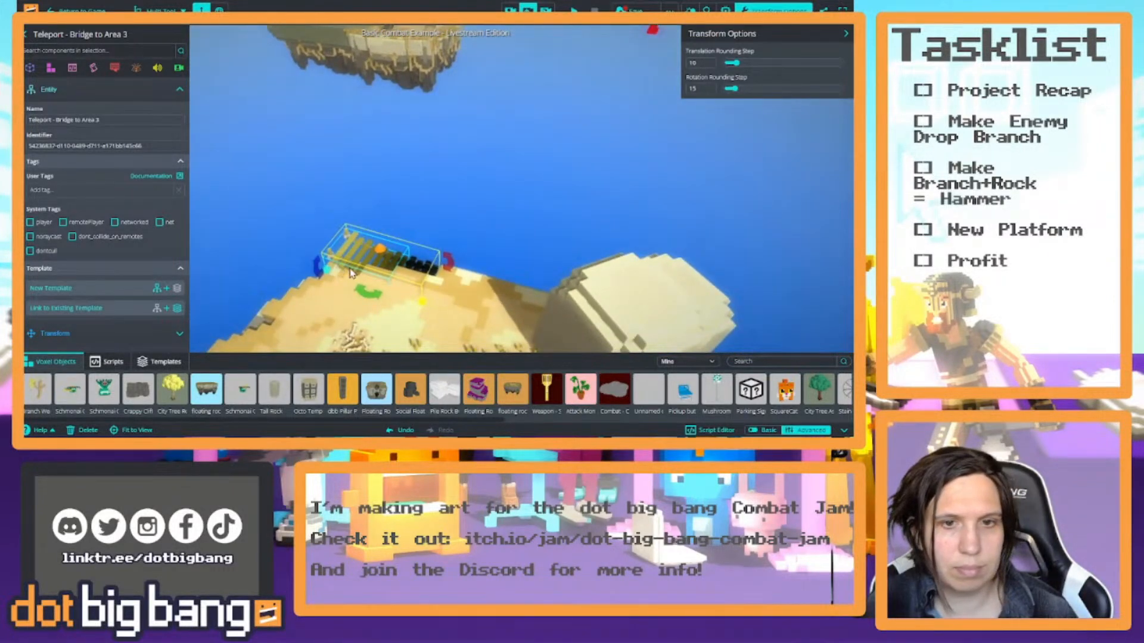
Rotate the copied bridge so that it points away from the sandy island toward the new floating platform.
{"action": "left_click_drag", "start_coordinate": [368, 292], "coordinate": [435, 259]}
{"action": "right_click_drag", "start_coordinate": [438, 256], "coordinate": [484, 161]}
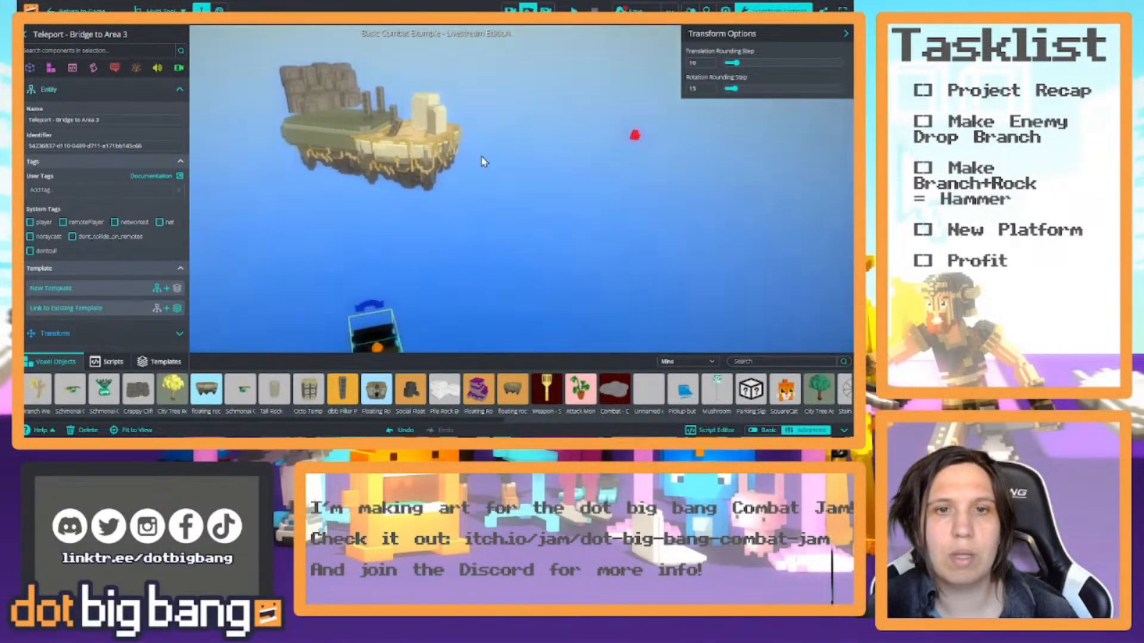
{"action": "right_click_drag", "start_coordinate": [410, 305], "coordinate": [418, 348]}
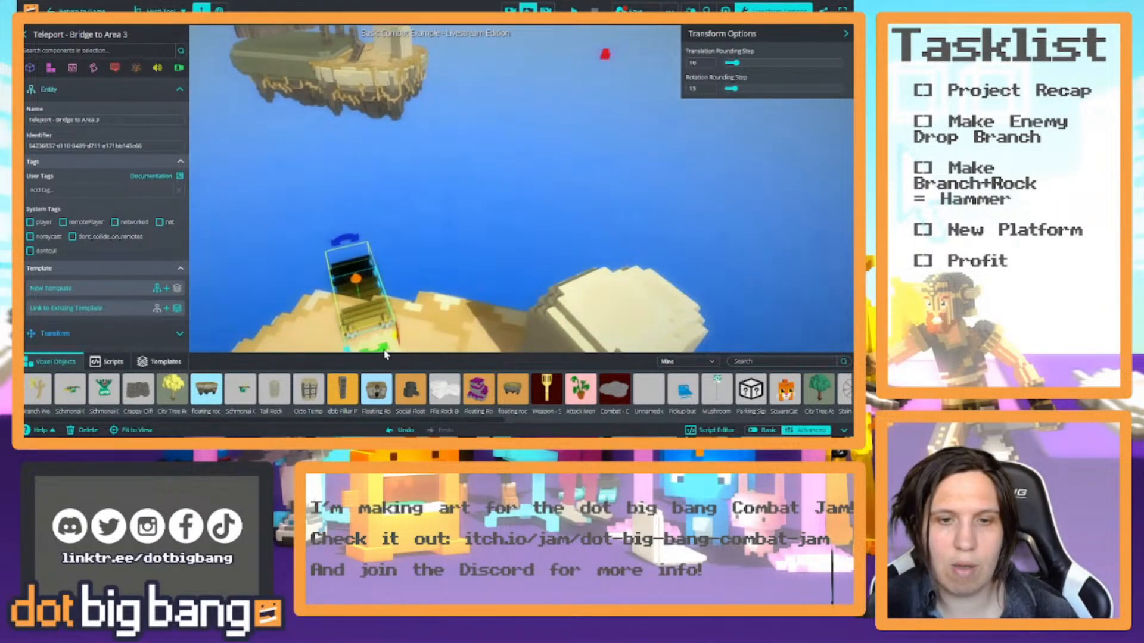
Adjust the rotation and position of the Teleport - Bridge to Area 3 entity at the sandy island's edge so it faces the floating platform.
{"action": "left_click_drag", "start_coordinate": [384, 351], "coordinate": [368, 352]}
{"action": "scroll", "coordinate": [367, 294], "scroll_direction": "up", "scroll_amount": 1}
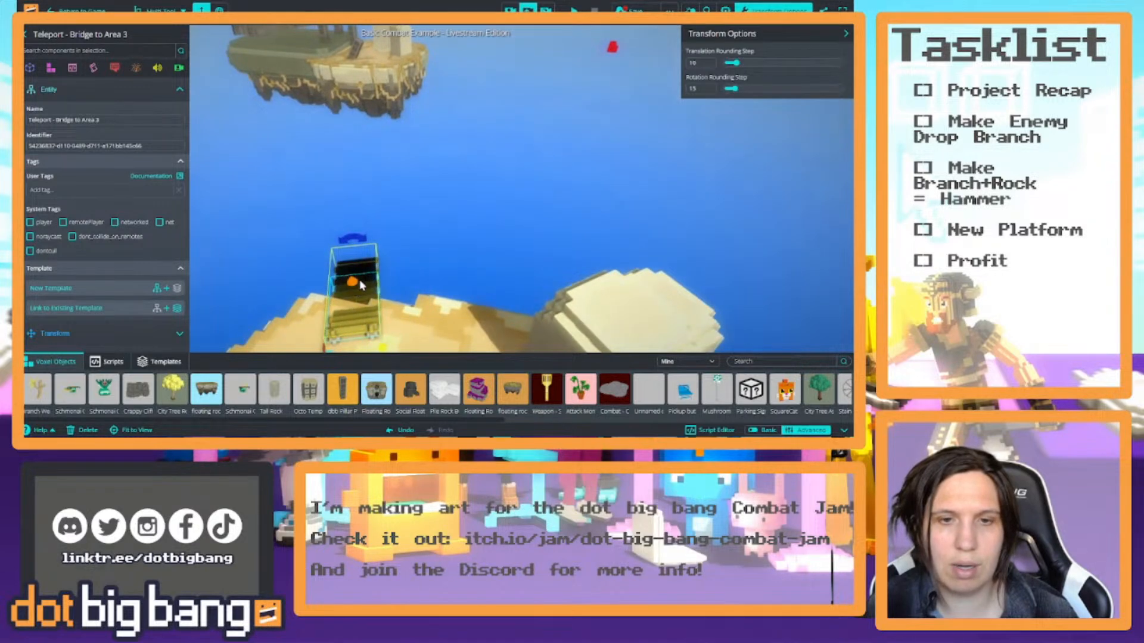
{"action": "left_click_drag", "start_coordinate": [372, 302], "coordinate": [343, 275]}
{"action": "right_click_drag", "start_coordinate": [389, 266], "coordinate": [373, 227]}
{"action": "scroll", "coordinate": [378, 244], "scroll_direction": "up", "scroll_amount": 3}
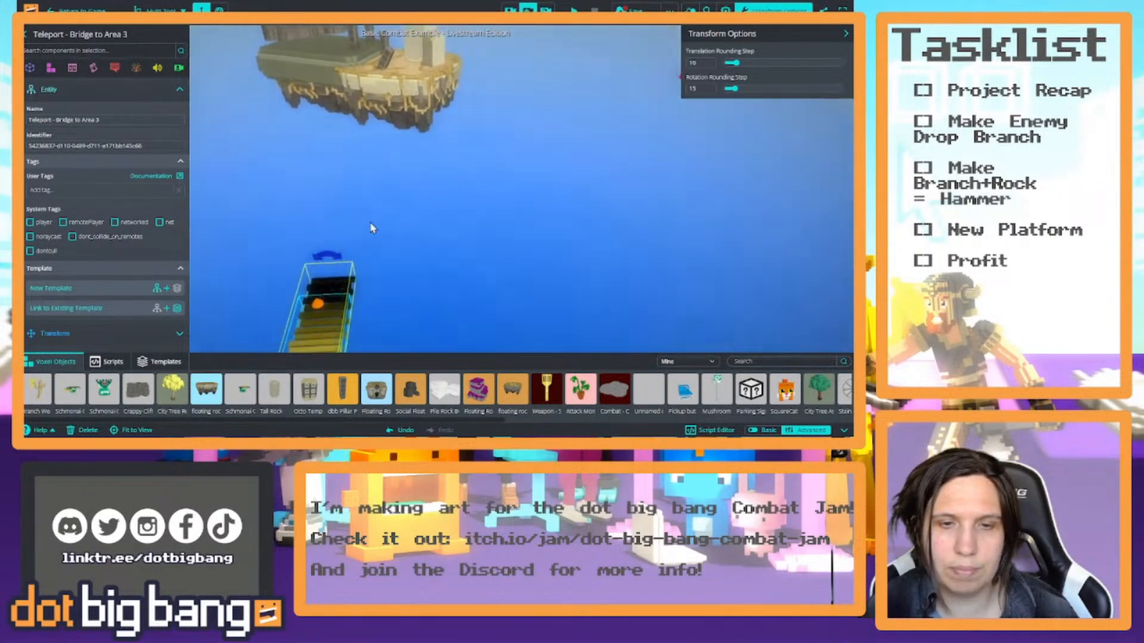
{"action": "scroll", "coordinate": [373, 228], "scroll_direction": "down", "scroll_amount": 1}
{"action": "key", "text": "ctrl+w"}
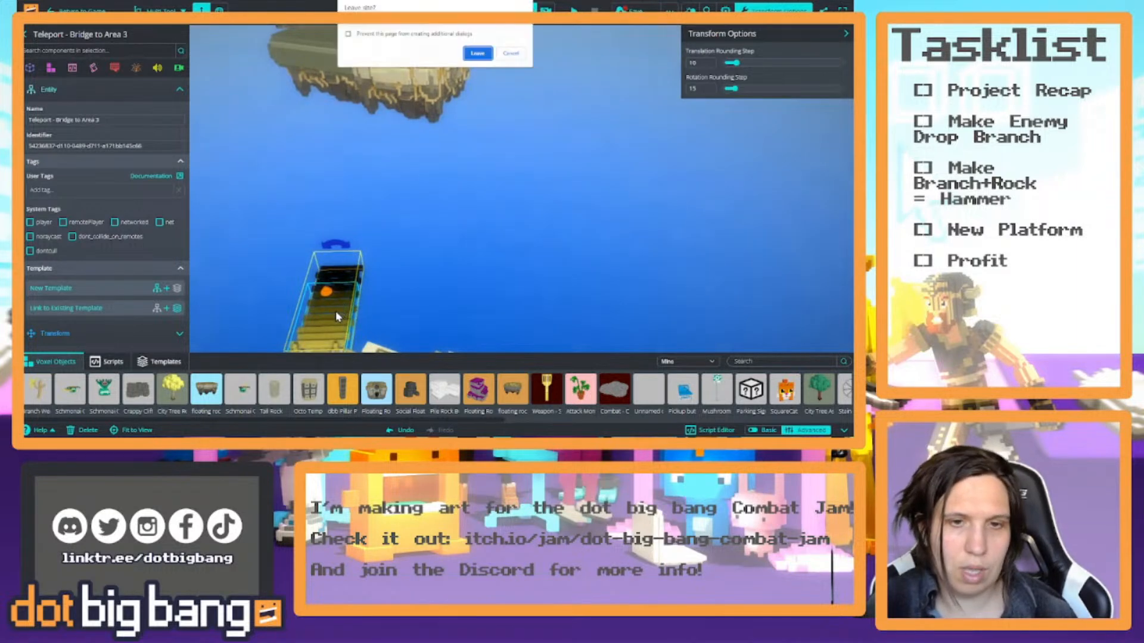
{"action": "left_click", "coordinate": [511, 53]}
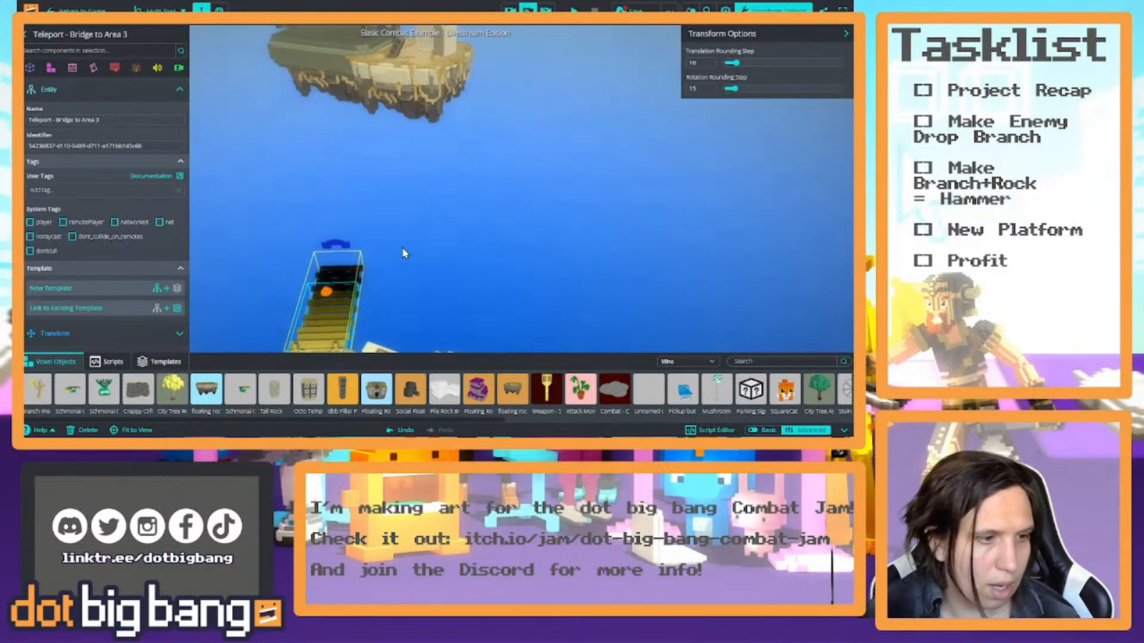
Lower the Crappy Cliff Wall Yellowfied slightly on the green part of the floating platform.
{"action": "right_click_drag", "start_coordinate": [365, 271], "coordinate": [377, 235]}
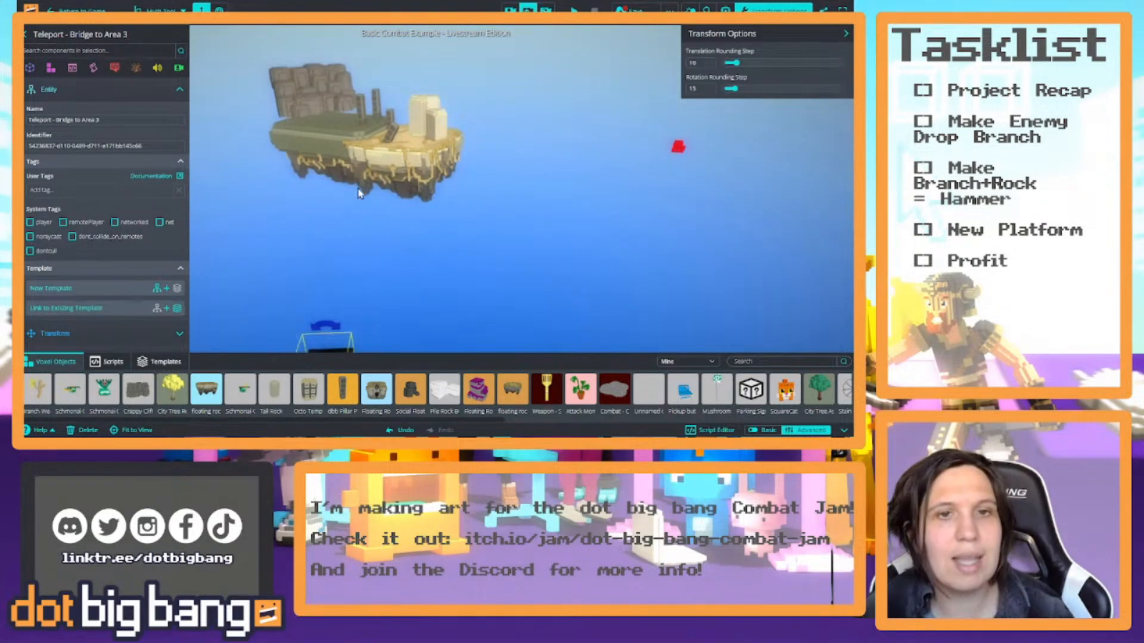
{"action": "left_click", "coordinate": [327, 107]}
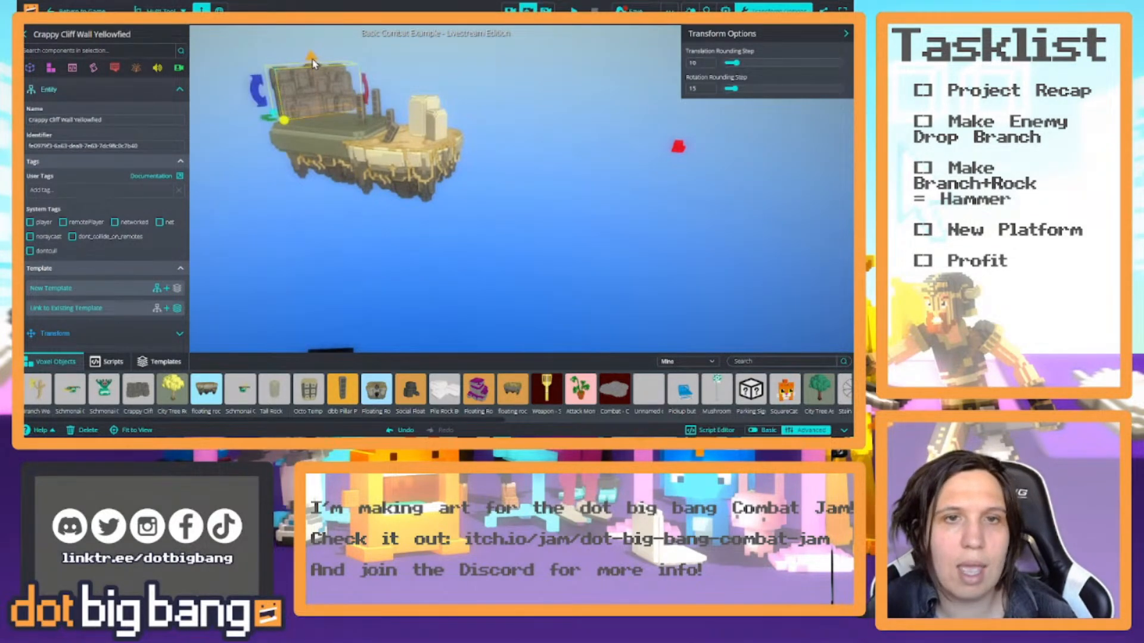
{"action": "left_click_drag", "start_coordinate": [312, 63], "coordinate": [314, 70]}
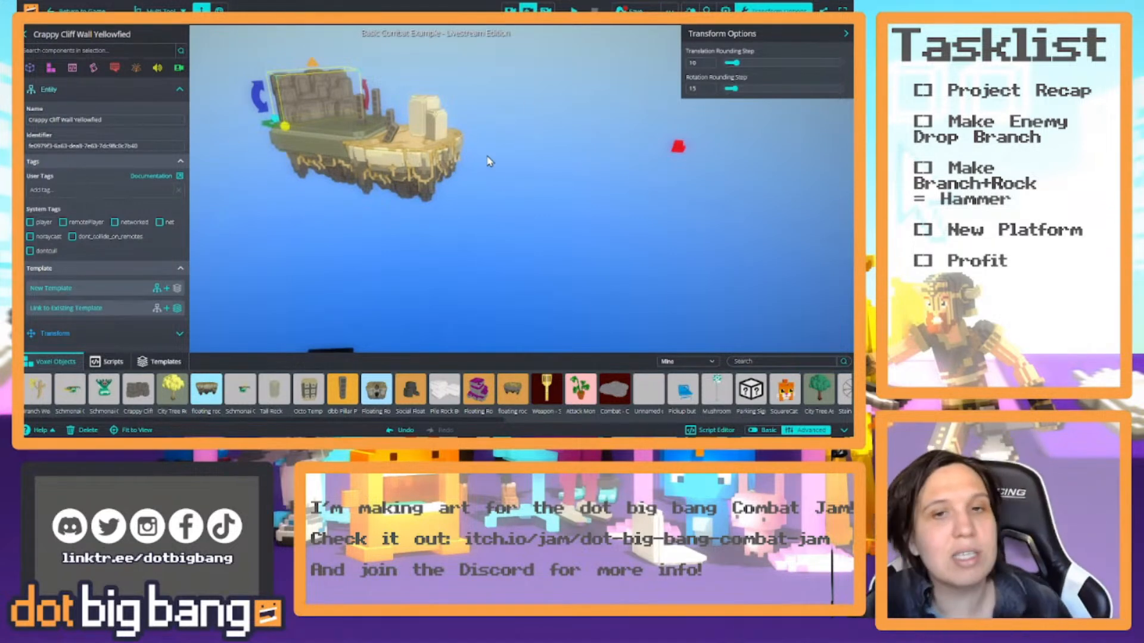
Lower the two upright pillars together so that they stand on the green part of the floating platform.
{"action": "key", "text": "w"}
{"action": "right_click_drag", "start_coordinate": [486, 155], "coordinate": [389, 199]}
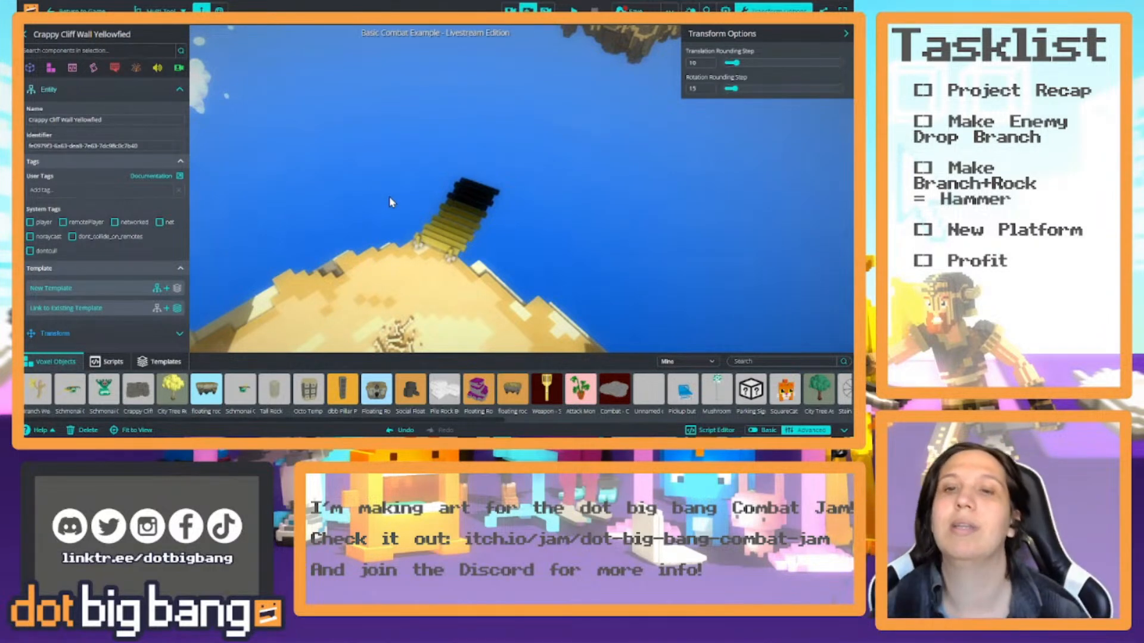
{"action": "right_click_drag", "start_coordinate": [411, 169], "coordinate": [424, 147]}
{"action": "left_click", "coordinate": [481, 228]}
{"action": "key", "text": "w"}
{"action": "key", "text": "s"}
{"action": "key", "text": "a"}
{"action": "key", "text": "w"}
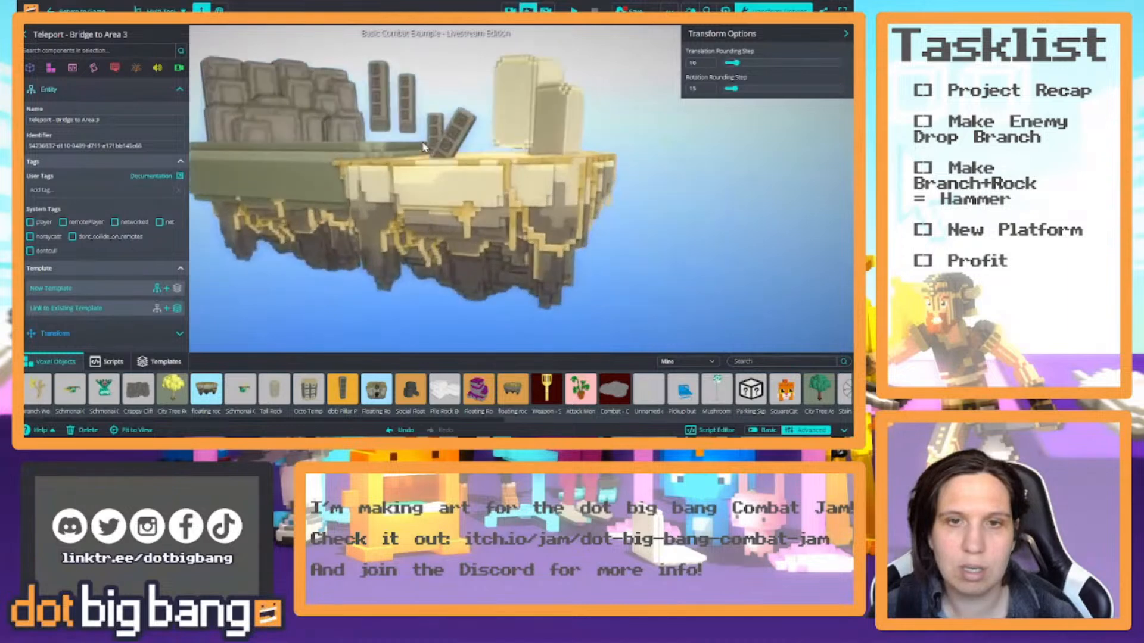
{"action": "left_click", "coordinate": [385, 118]}
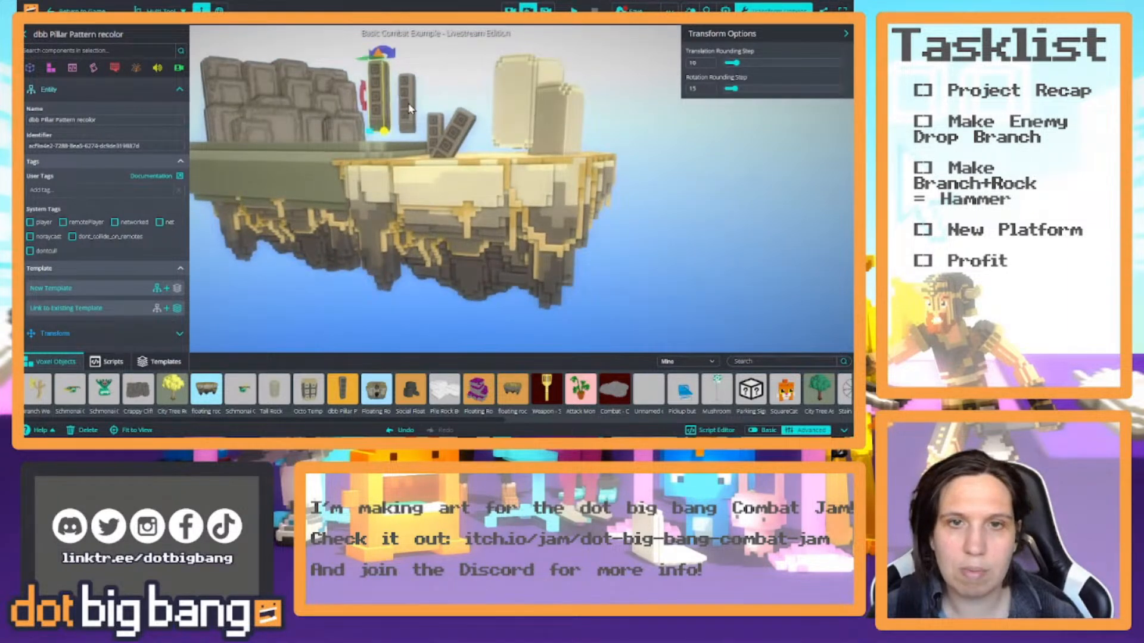
{"action": "left_click", "coordinate": [409, 109], "text": "shift"}
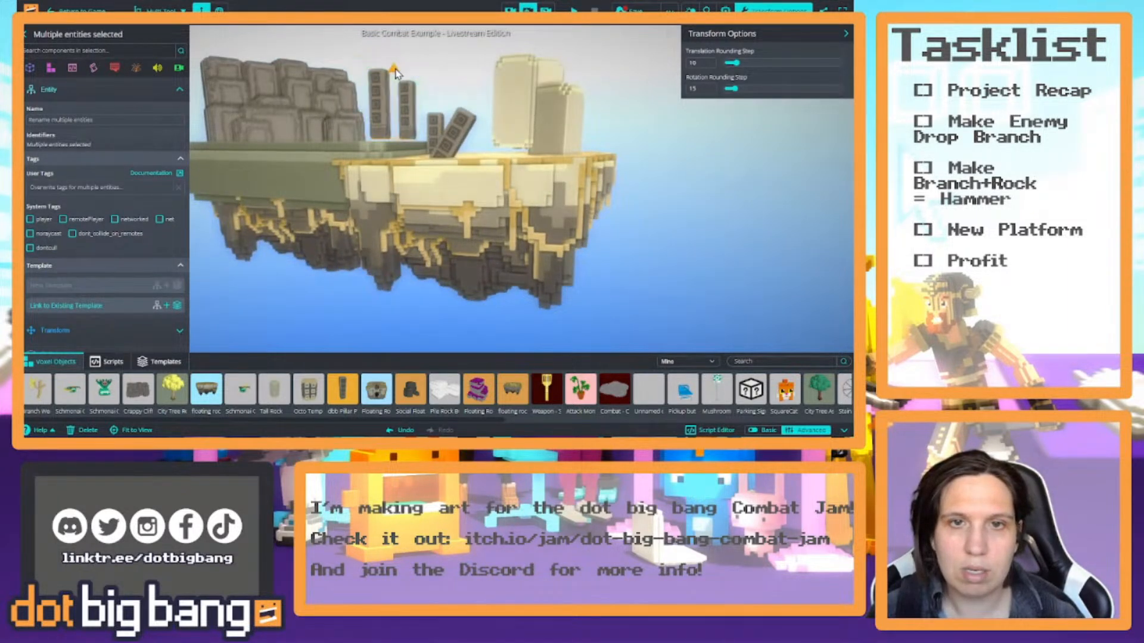
{"action": "left_click_drag", "start_coordinate": [395, 73], "coordinate": [395, 84]}
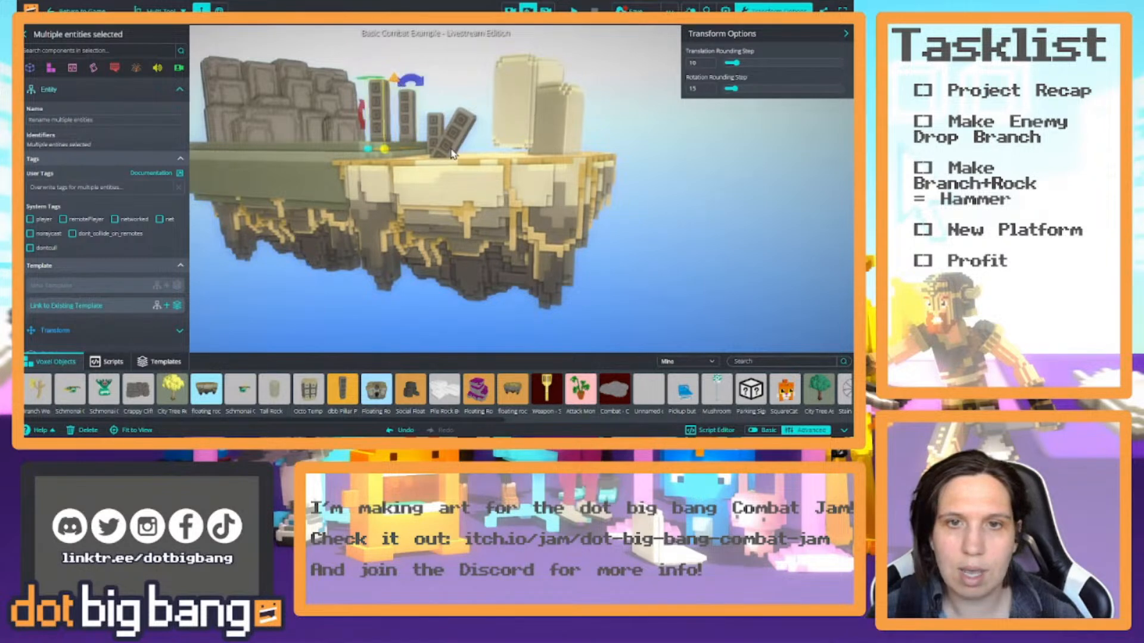
Duplicate the Teleport - Start Island entity and place the copy on the green part of the new floating platform.
{"action": "scroll", "coordinate": [457, 167], "scroll_direction": "down", "scroll_amount": 4}
{"action": "right_click_drag", "start_coordinate": [455, 146], "coordinate": [497, 204]}
{"action": "key", "text": "s"}
{"action": "key", "text": "d"}
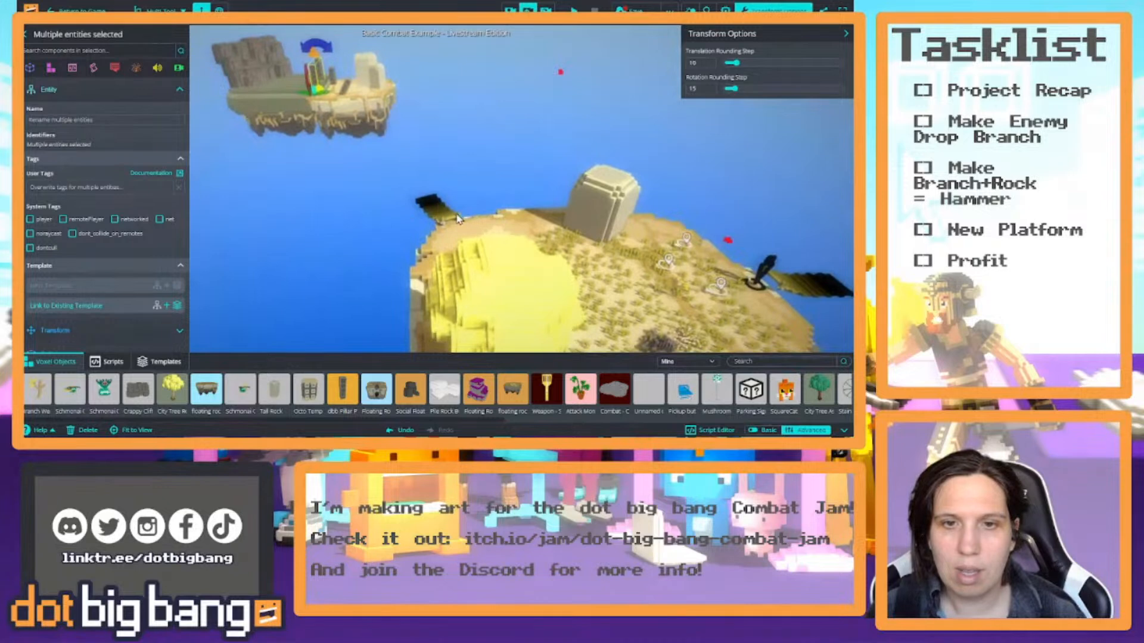
{"action": "left_click", "coordinate": [453, 216]}
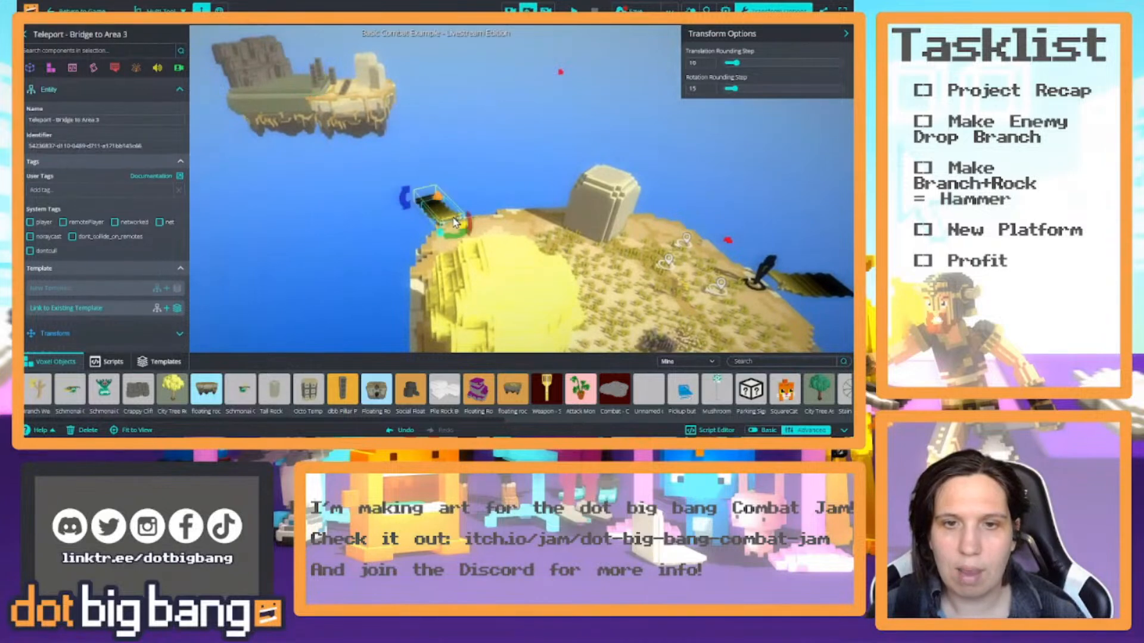
{"action": "left_click", "coordinate": [769, 271]}
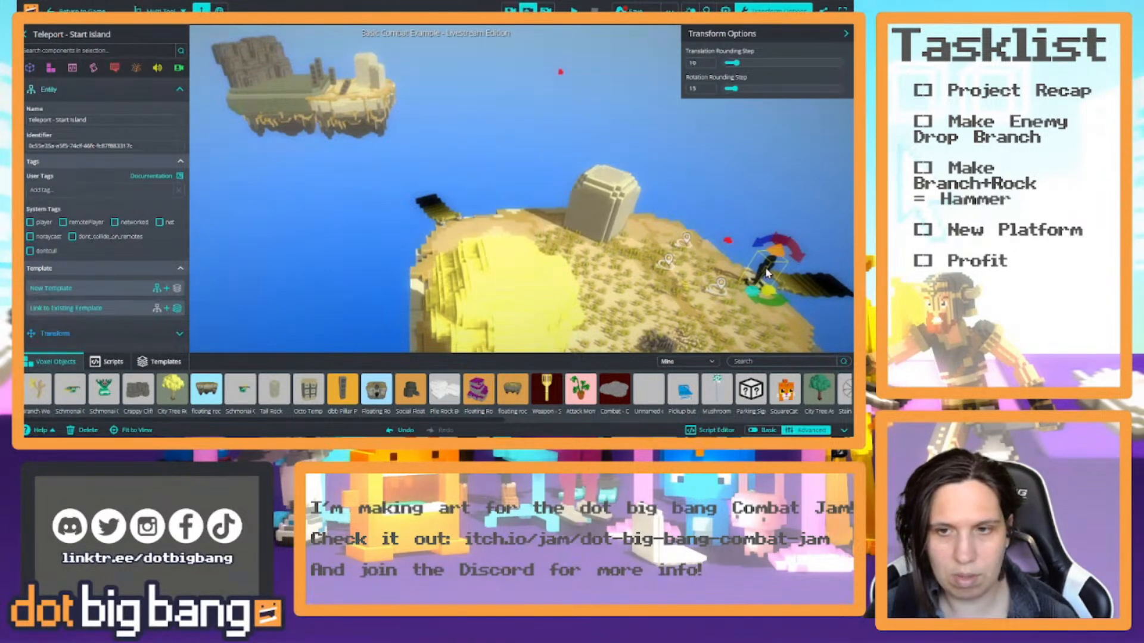
{"action": "left_click", "coordinate": [752, 271], "text": "shift"}
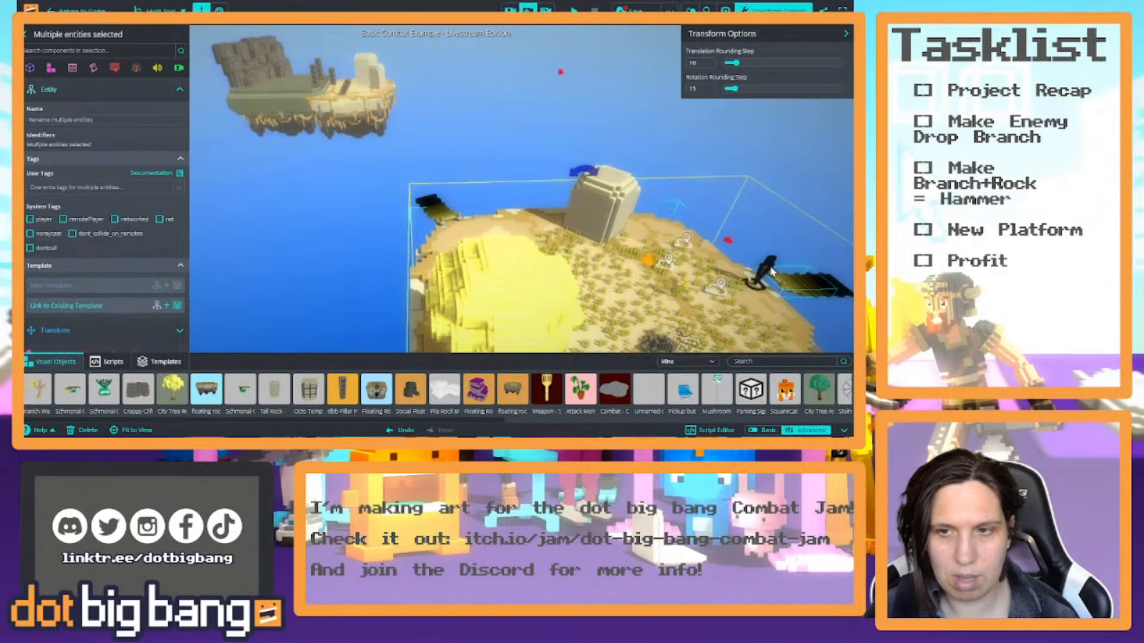
{"action": "left_click", "coordinate": [772, 271]}
{"action": "left_click_drag", "start_coordinate": [770, 266], "coordinate": [335, 91], "text": "alt"}
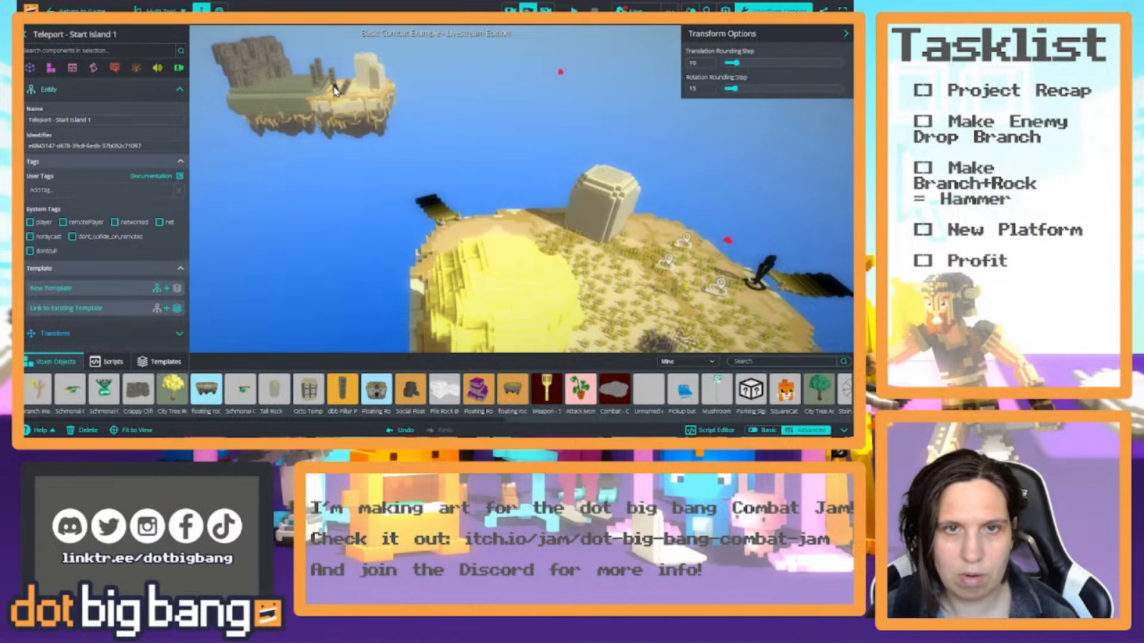
{"action": "left_click", "coordinate": [281, 82]}
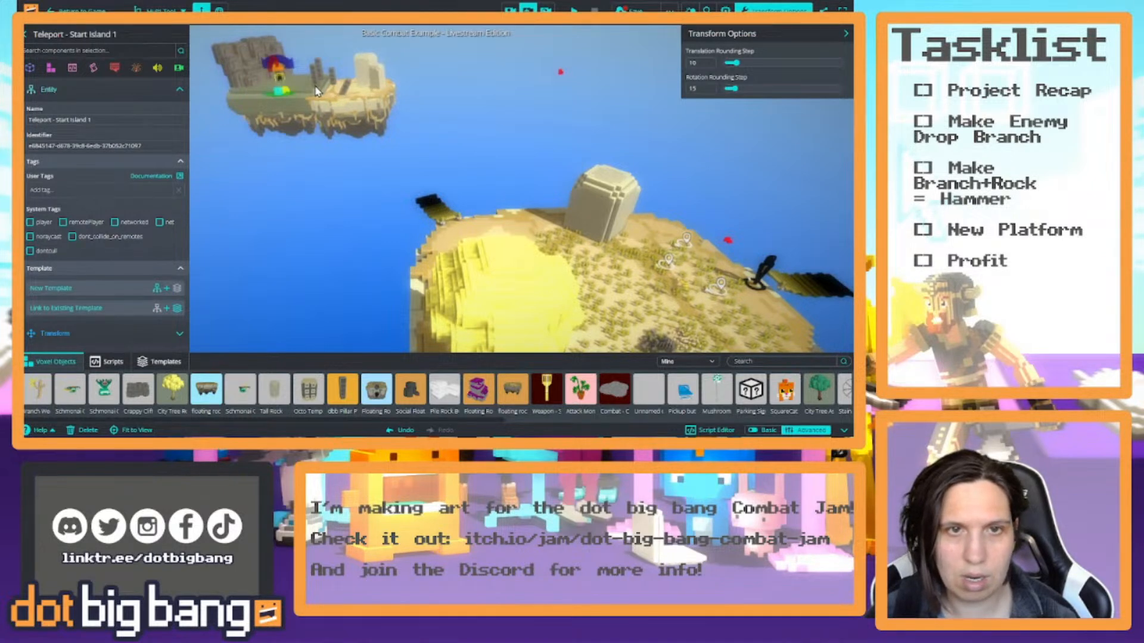
Undo the extra teleport duplication and move the Teleport - Start Island 2 copy away from the overlapping one on the green platform.
{"action": "mouse_move", "coordinate": [279, 68]}
{"action": "left_mouse_down", "text": "alt"}
{"action": "mouse_move", "coordinate": [279, 58]}
{"action": "mouse_move", "coordinate": [285, 83]}
{"action": "left_mouse_up", "text": "alt"}
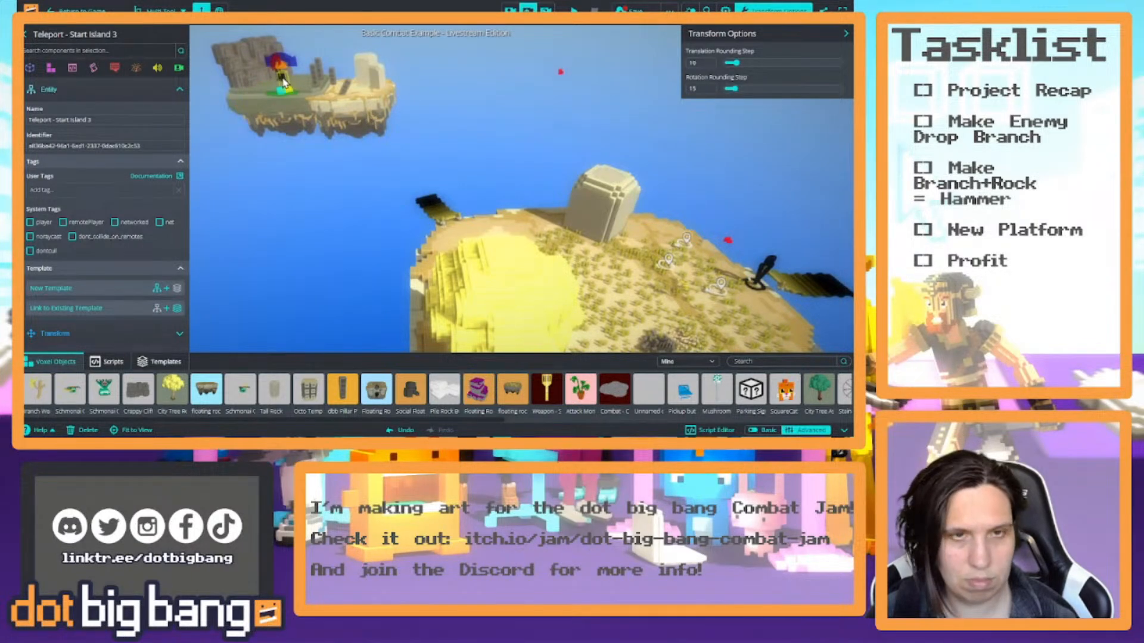
{"action": "key", "text": "ctrl+z"}
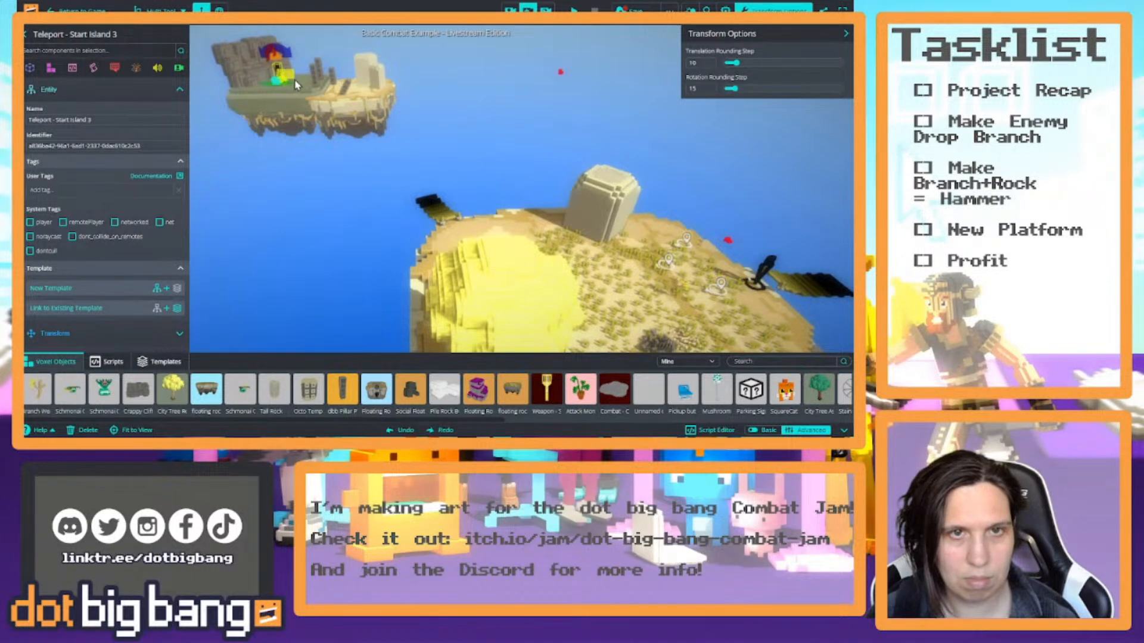
{"action": "left_click", "coordinate": [280, 71]}
{"action": "left_click", "coordinate": [278, 71]}
{"action": "left_click_drag", "start_coordinate": [278, 71], "coordinate": [288, 85]}
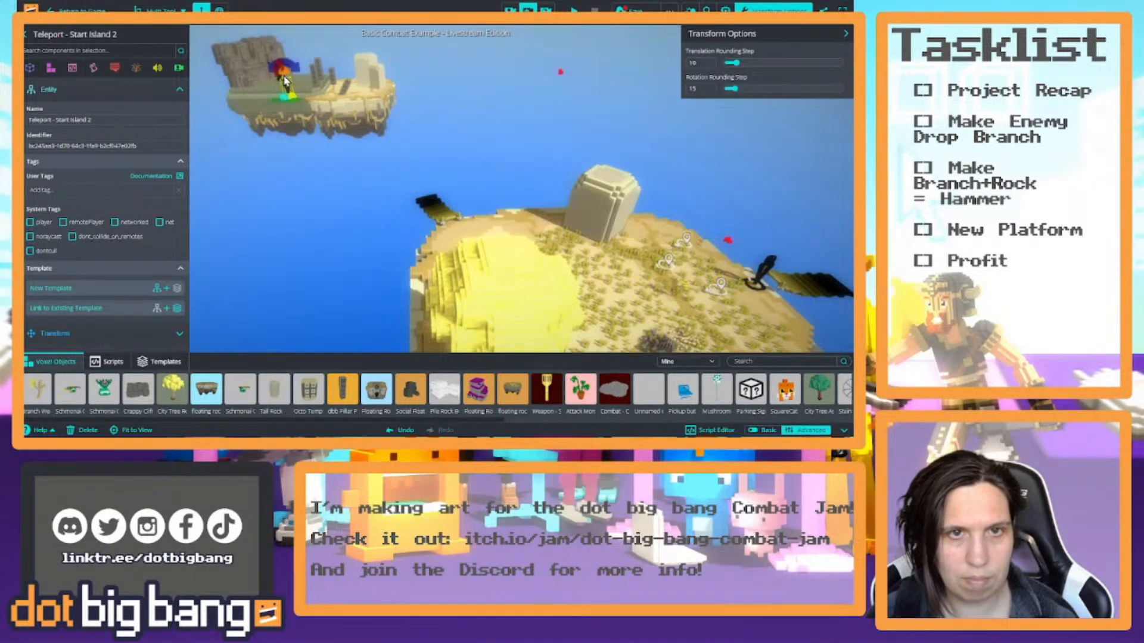
Delete the surplus Teleport - Start Island 1 copy beside the cliff wall.
{"action": "left_click", "coordinate": [277, 78]}
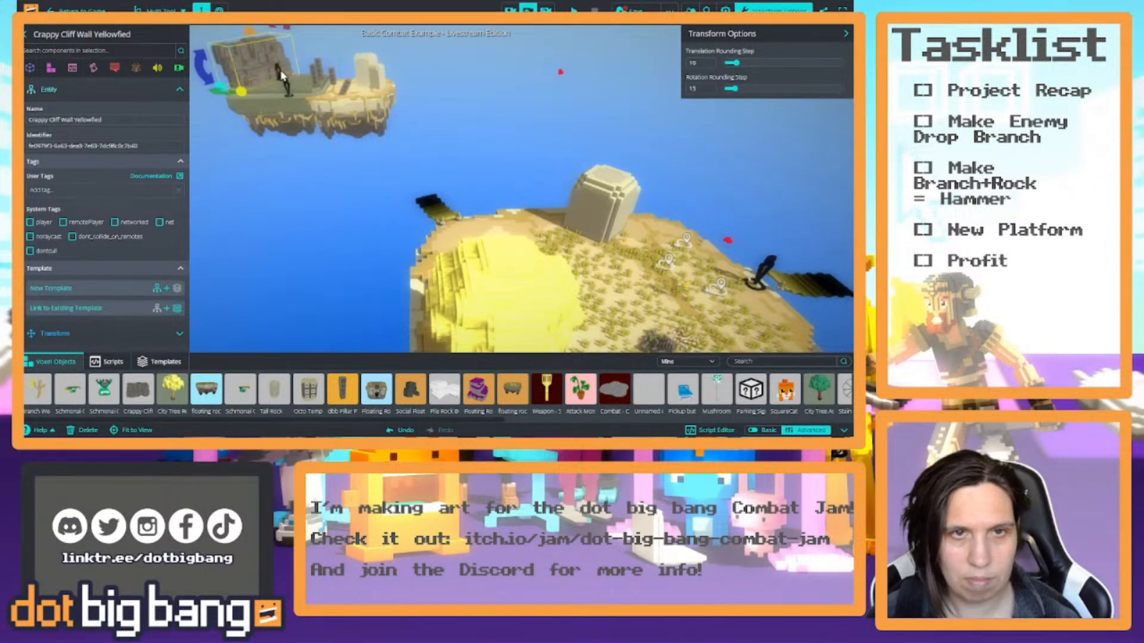
{"action": "left_click", "coordinate": [281, 70]}
{"action": "key", "text": "Delete"}
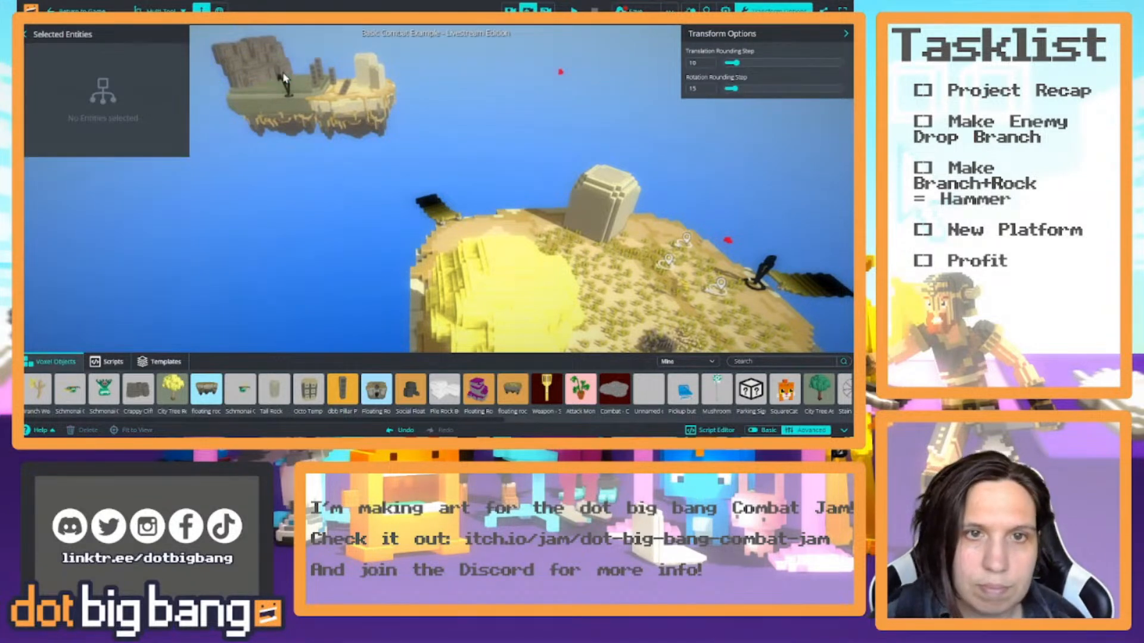
{"action": "key", "text": "ctrl+z"}
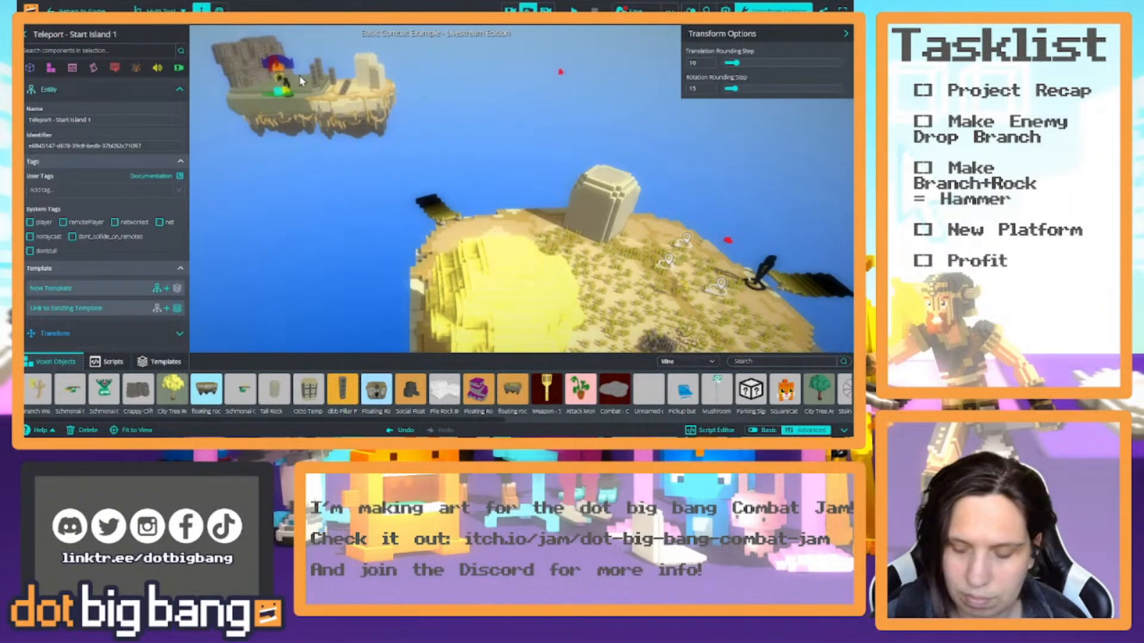
{"action": "key", "text": "Delete"}
Reposition the remaining Teleport - Start Island 2 copy slightly on the green platform.
{"action": "left_click", "coordinate": [289, 91]}
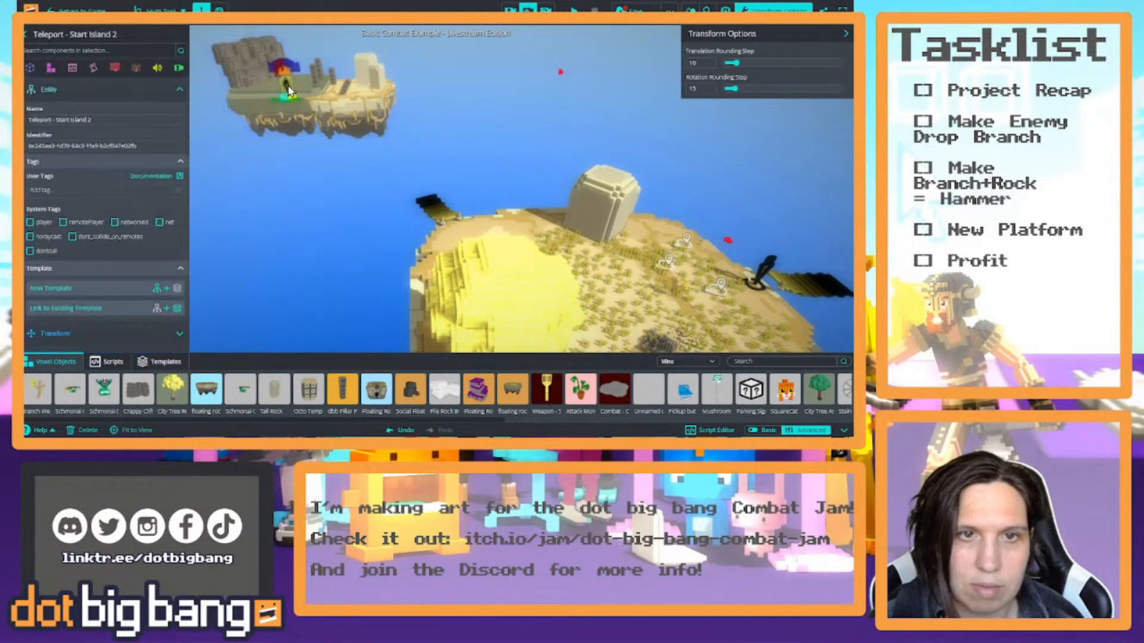
{"action": "left_click", "coordinate": [289, 91], "text": "shift"}
{"action": "left_click", "coordinate": [289, 90]}
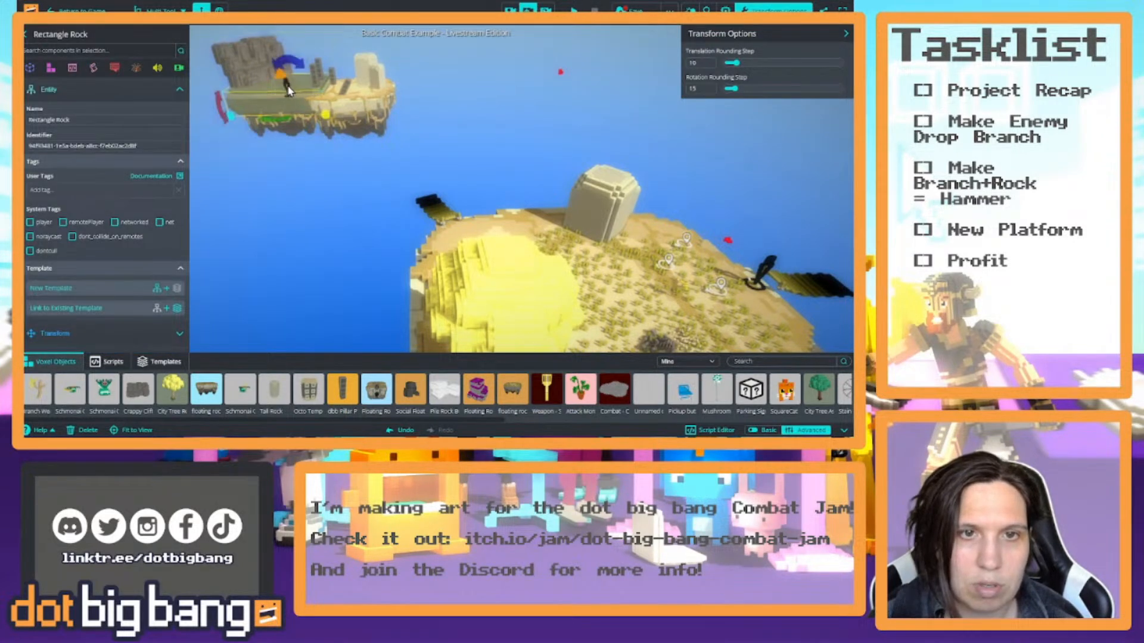
{"action": "left_click", "coordinate": [289, 91]}
{"action": "left_click", "coordinate": [289, 90]}
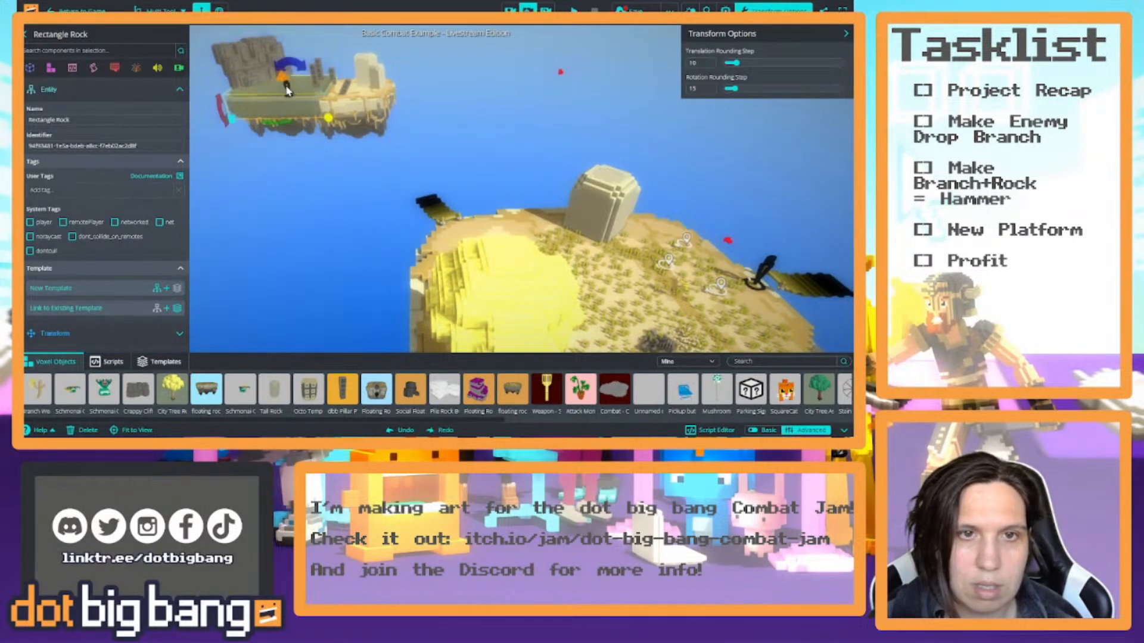
{"action": "left_click", "coordinate": [289, 89]}
{"action": "left_click_drag", "start_coordinate": [287, 83], "coordinate": [289, 82]}
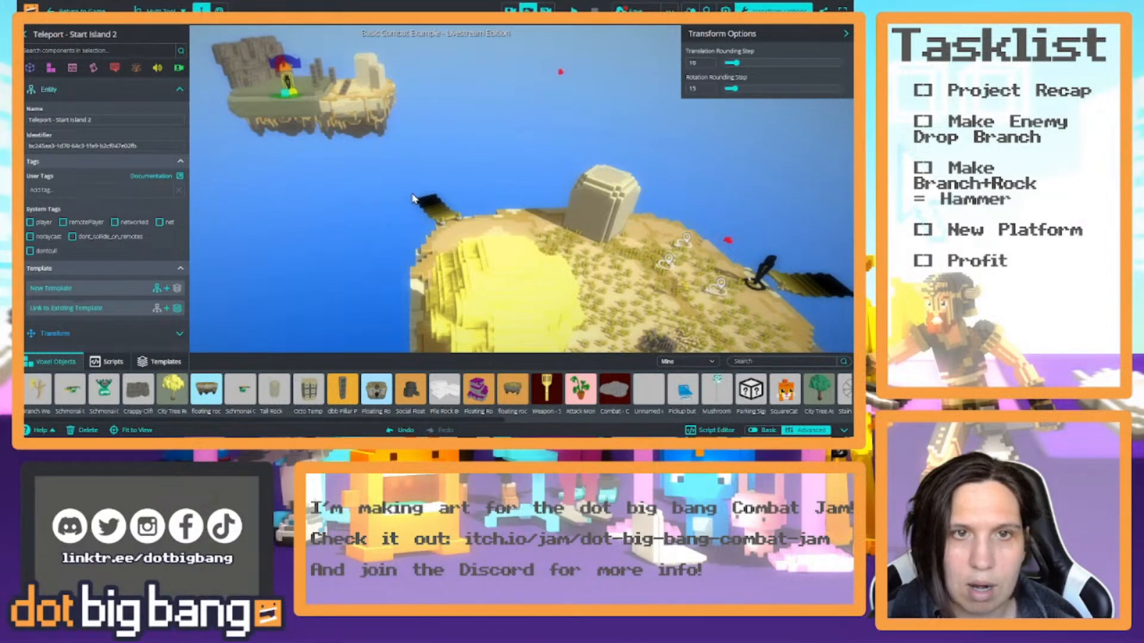
Rename the remaining teleport copy as Teleport - Second Island Target.
{"action": "left_click_drag", "start_coordinate": [92, 120], "coordinate": [58, 120]}
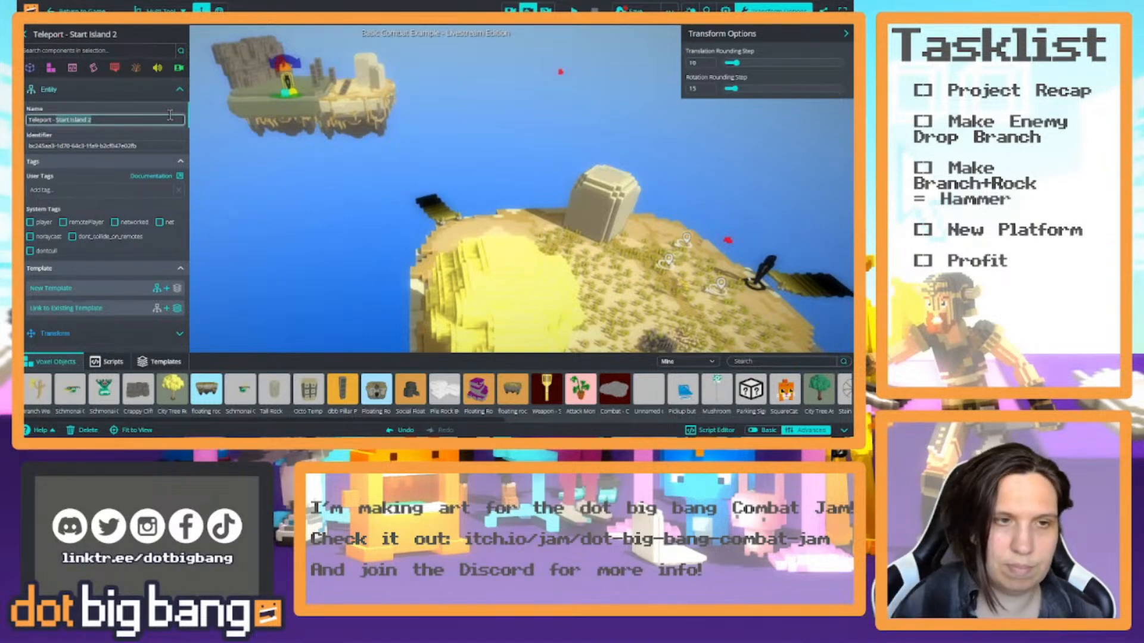
{"action": "type", "text": "Second"}
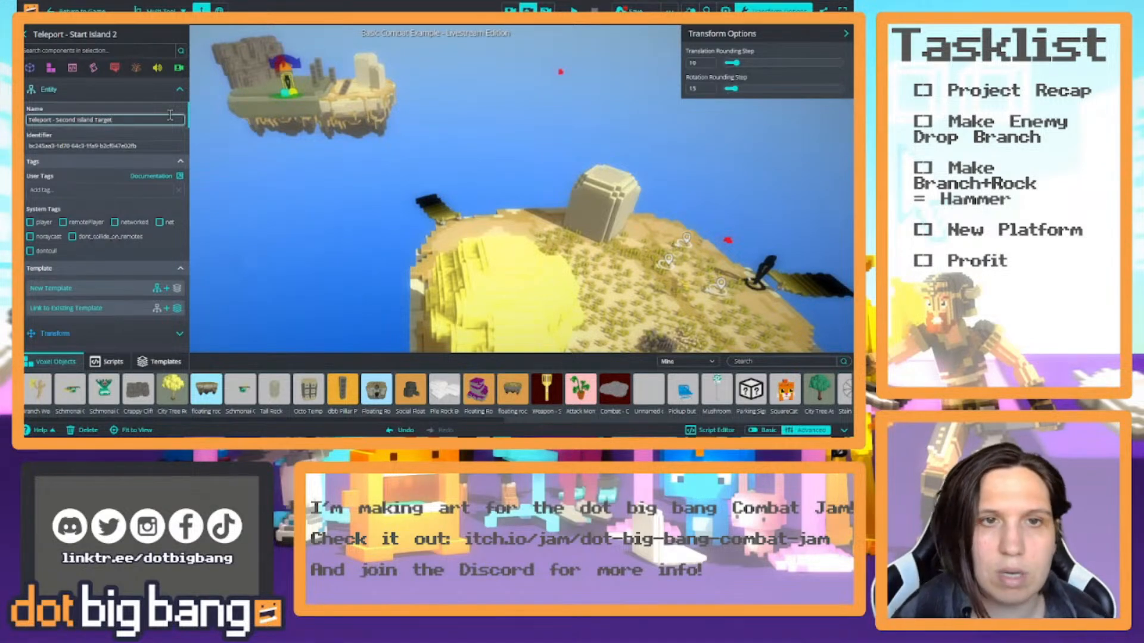
{"action": "key", "text": "Return"}
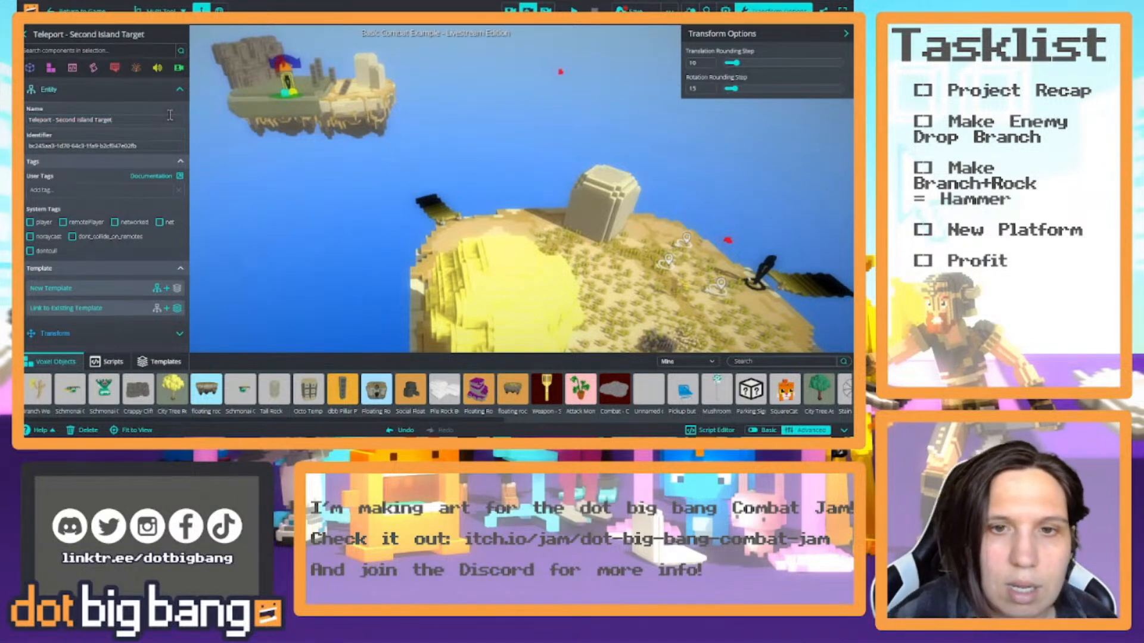
Set the teleport script target of Teleport - Bridge to Area 3 to the Teleport - Second Island Target entity.
{"action": "left_click", "coordinate": [445, 216]}
{"action": "scroll", "coordinate": [106, 280], "scroll_direction": "down", "scroll_amount": 3}
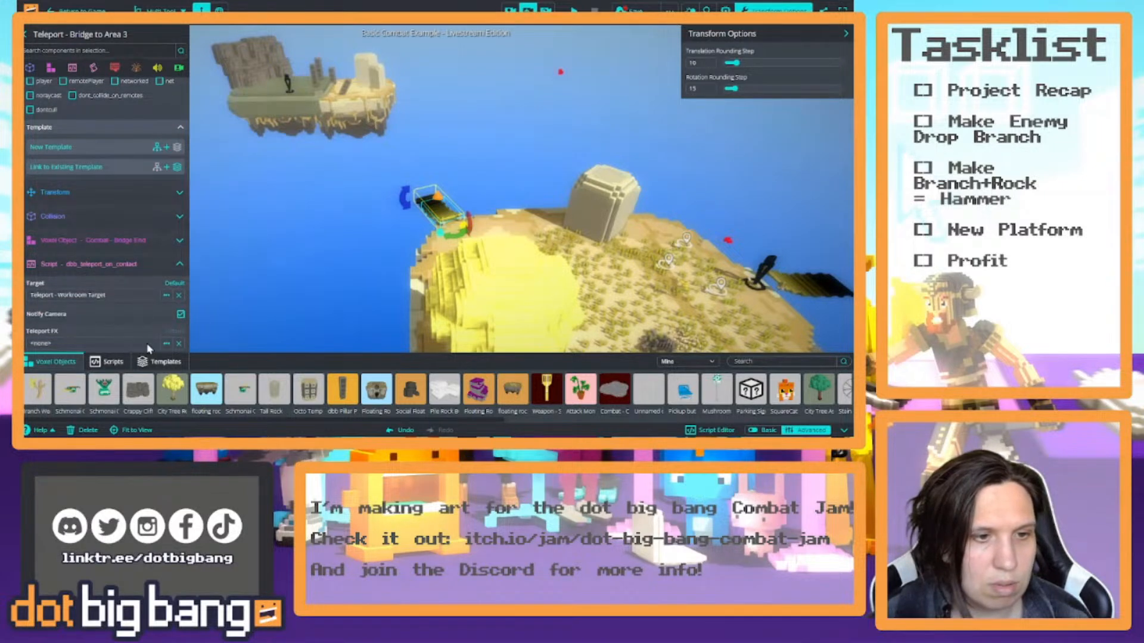
{"action": "left_click", "coordinate": [167, 294]}
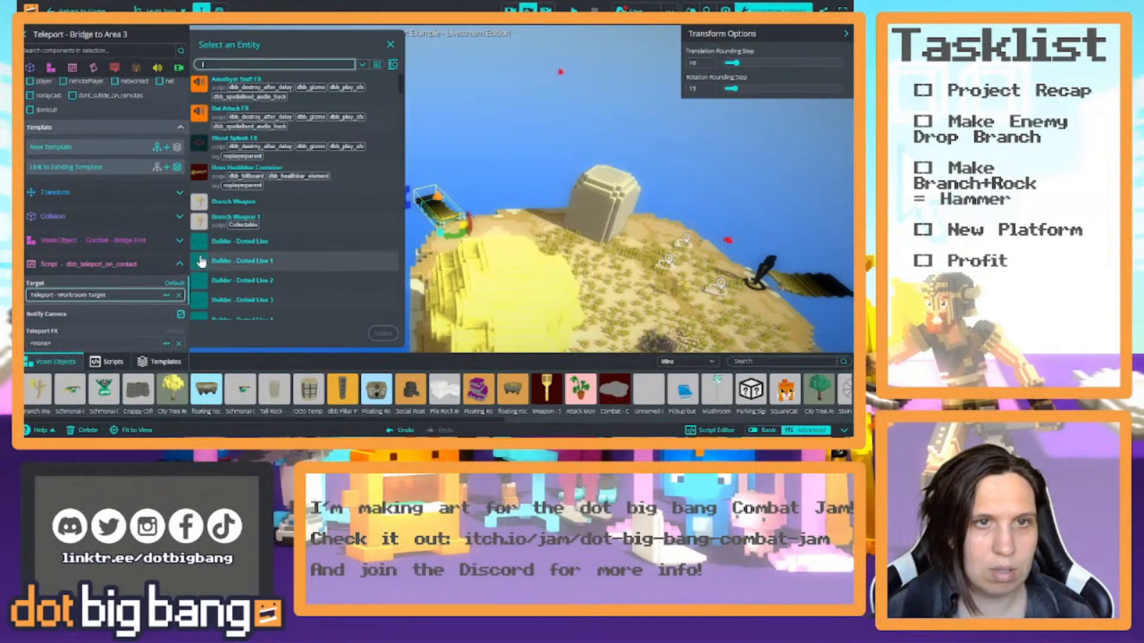
{"action": "type", "text": "target"}
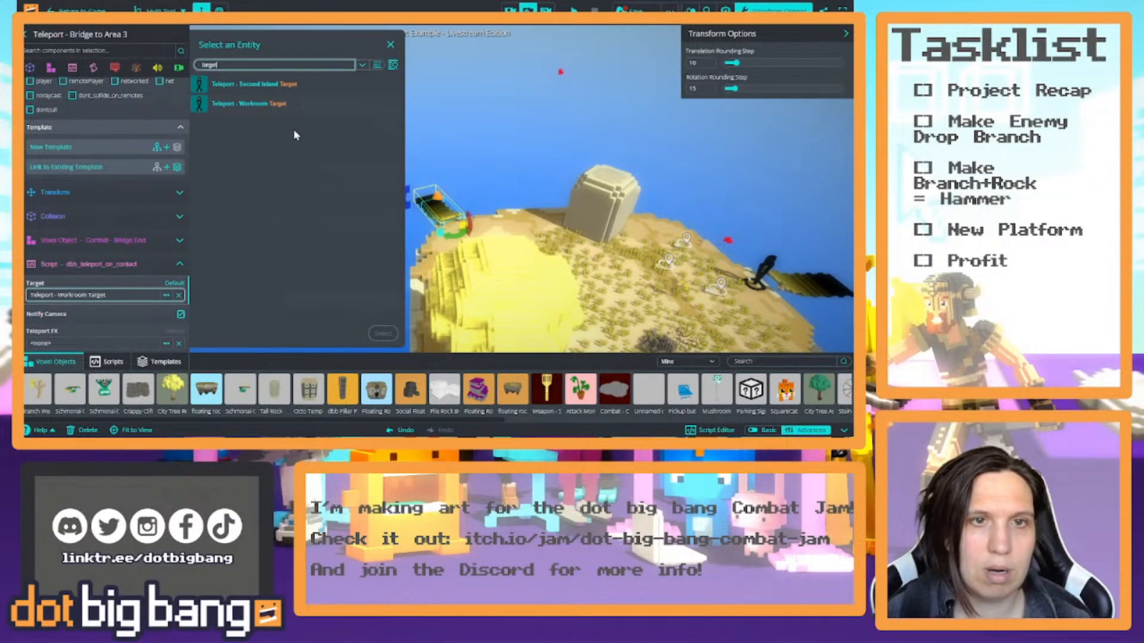
{"action": "left_click", "coordinate": [286, 84]}
{"action": "left_click", "coordinate": [384, 333]}
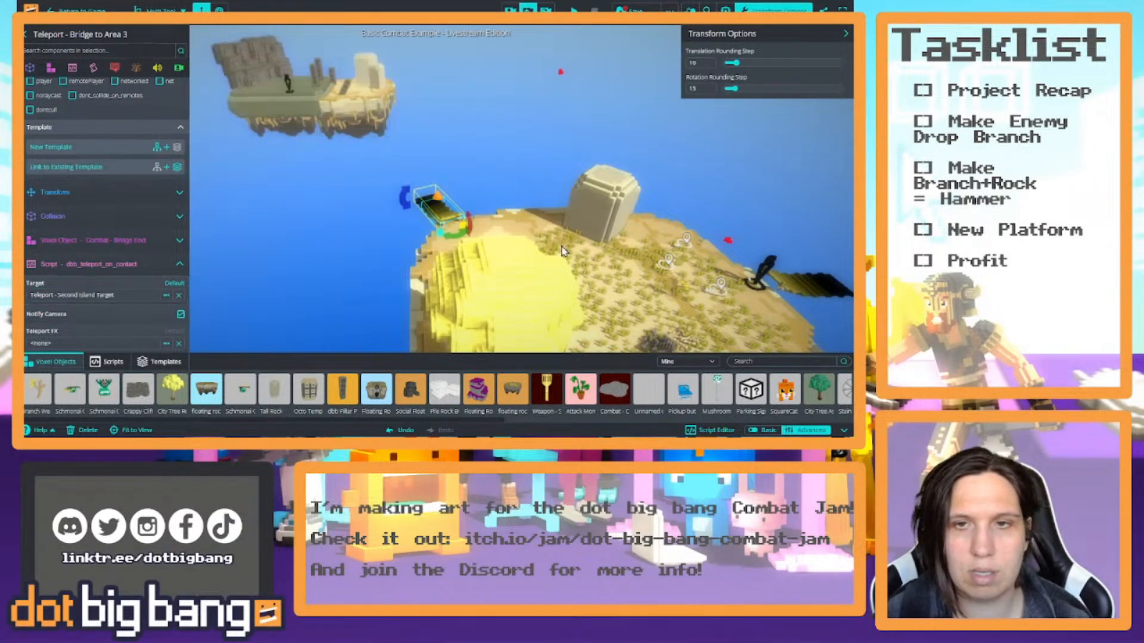
Playtest the game to try out the teleport from the Bridge to Area 3, and stop the test.
{"action": "right_click_drag", "start_coordinate": [562, 246], "coordinate": [632, 203]}
{"action": "left_click", "coordinate": [574, 10]}
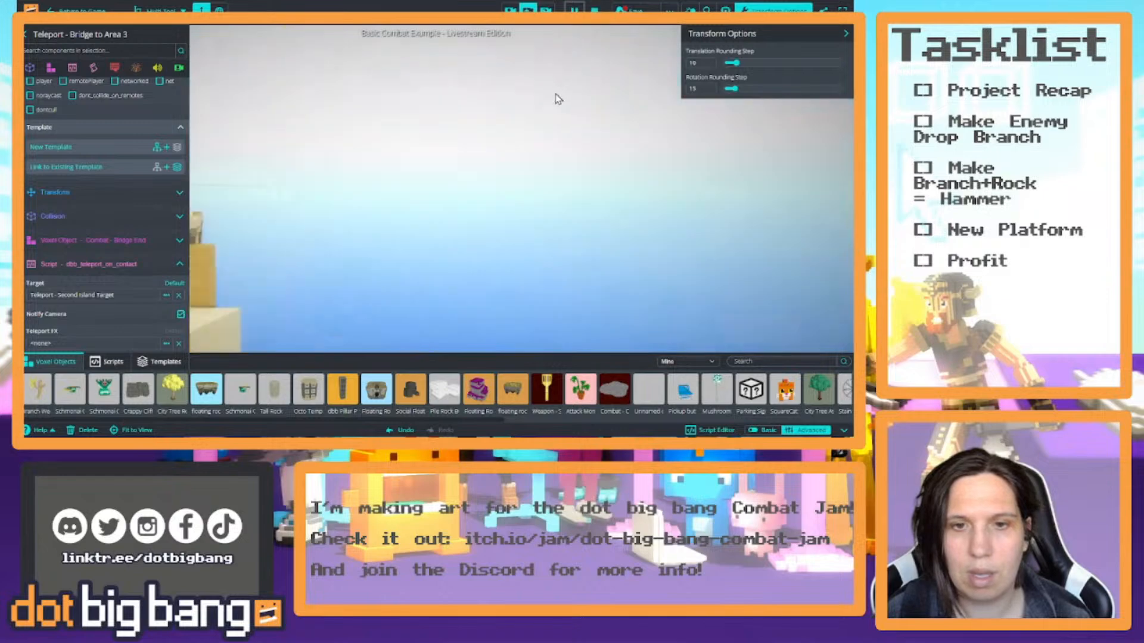
{"action": "key", "text": "w"}
{"action": "right_click_drag", "start_coordinate": [591, 152], "coordinate": [679, 148]}
{"action": "key", "text": "w"}
{"action": "key", "text": "s"}
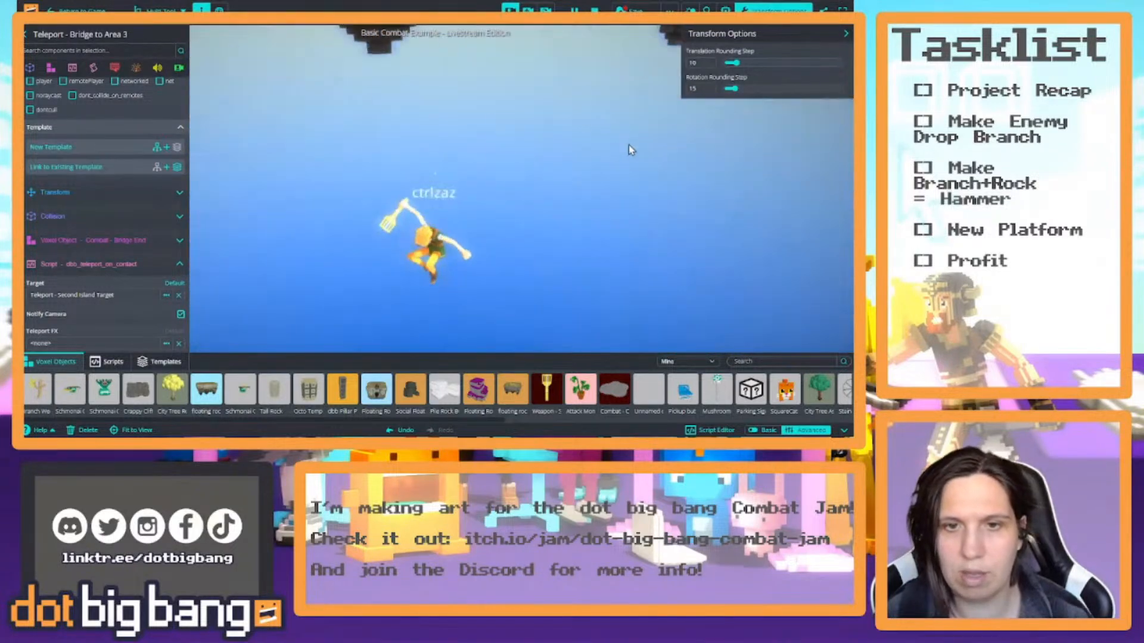
{"action": "left_click", "coordinate": [595, 11]}
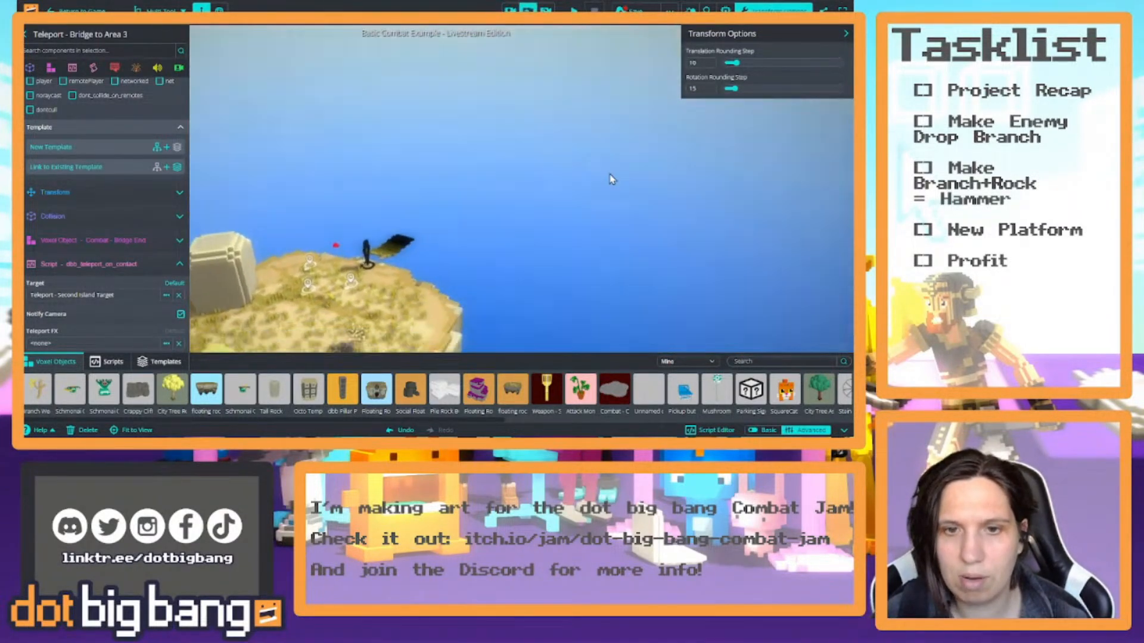
Try to scale the Rectangle Rock, floating rock and surrounding stones of the second island together to 4.8.
{"action": "scroll", "coordinate": [420, 166], "scroll_direction": "up", "scroll_amount": 10}
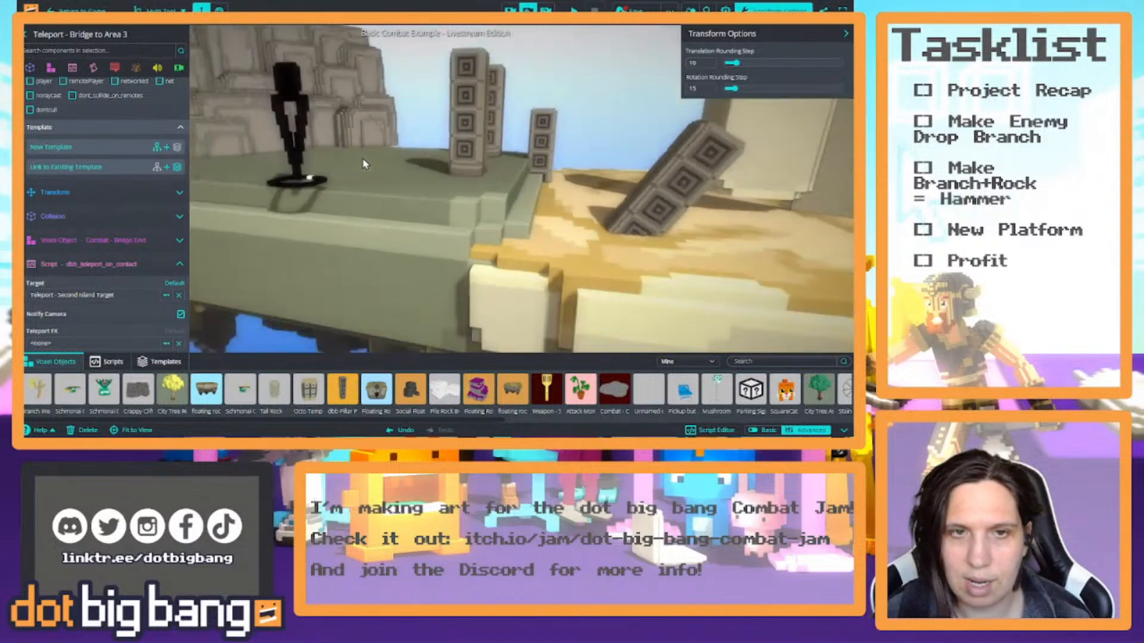
{"action": "scroll", "coordinate": [365, 165], "scroll_direction": "down", "scroll_amount": 5}
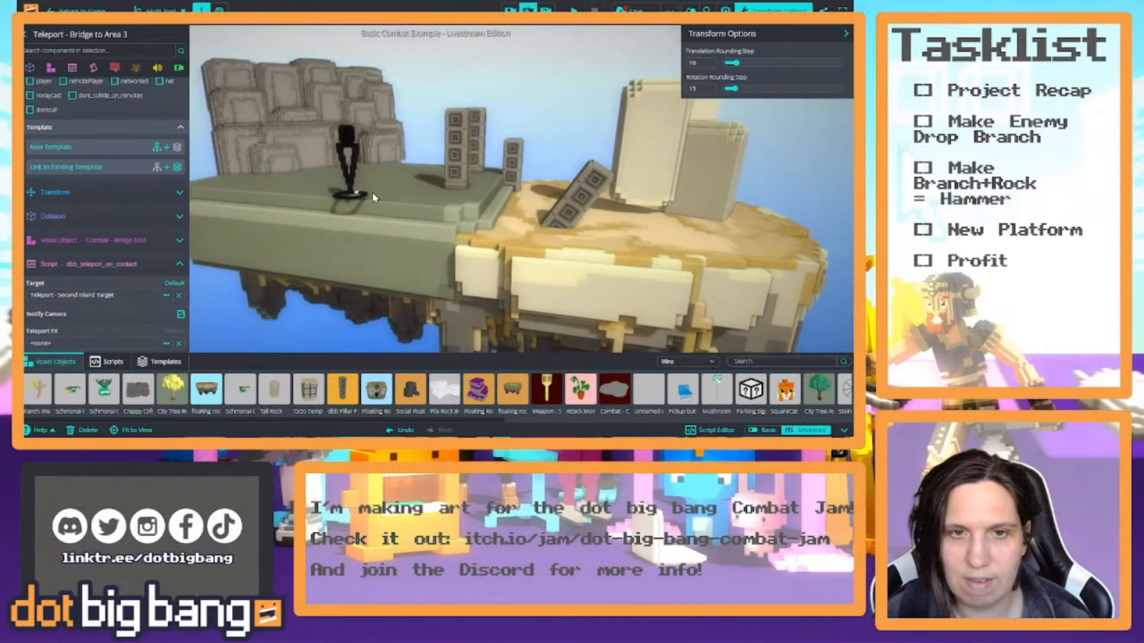
{"action": "left_click", "coordinate": [404, 213]}
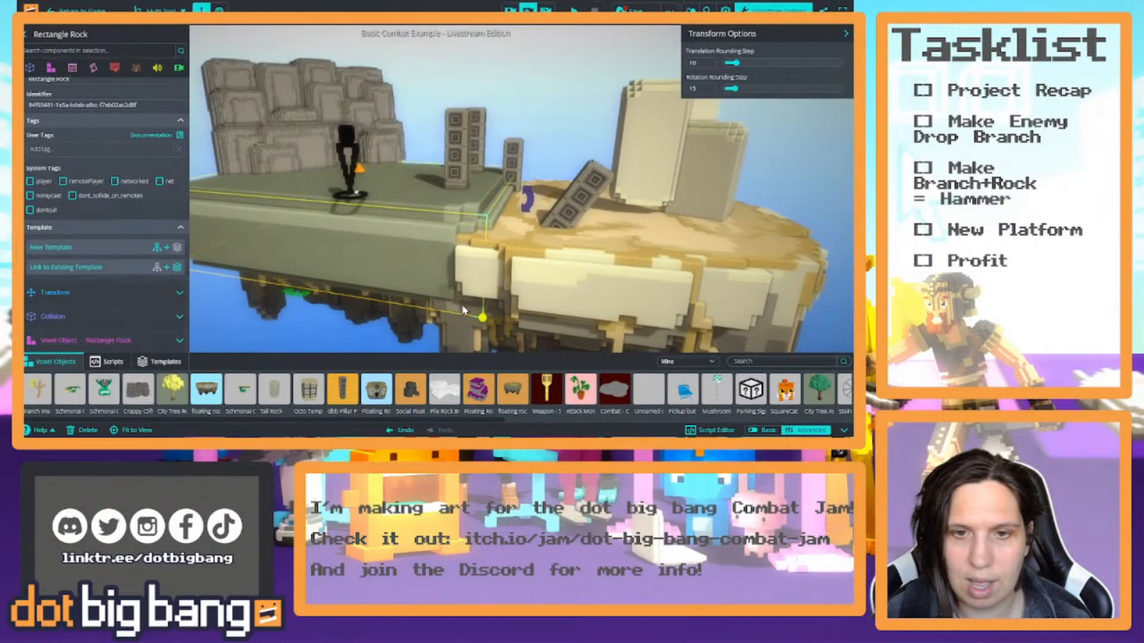
{"action": "left_click", "coordinate": [546, 296], "text": "shift"}
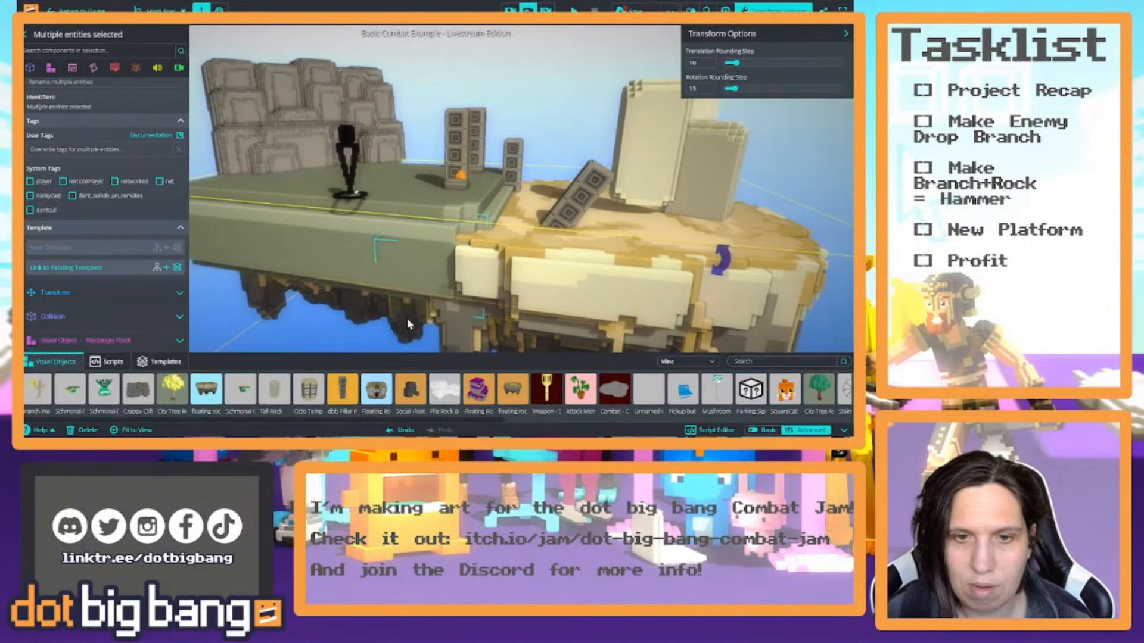
{"action": "left_click", "coordinate": [462, 146], "text": "shift"}
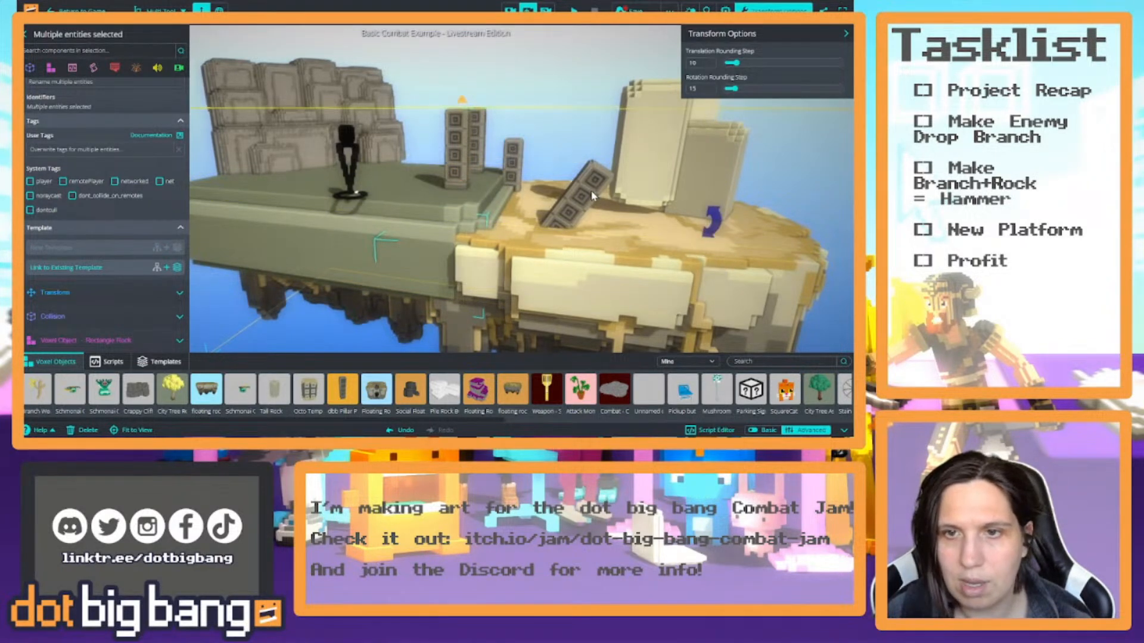
{"action": "left_click", "coordinate": [644, 165], "text": "shift"}
{"action": "right_click_drag", "start_coordinate": [766, 165], "coordinate": [786, 145]}
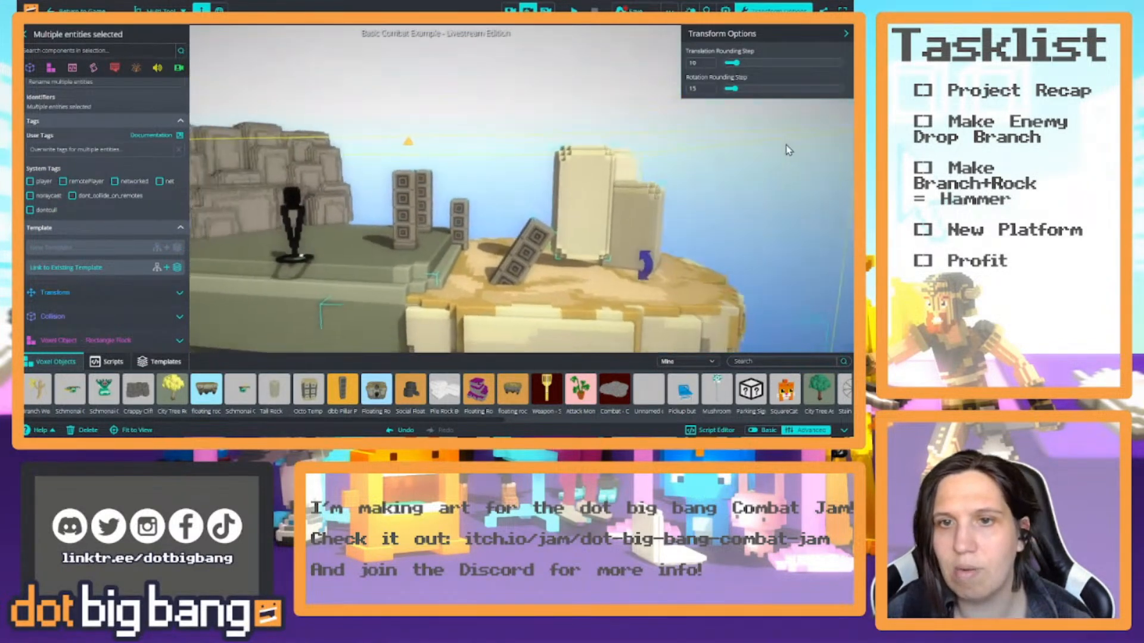
{"action": "left_click", "coordinate": [293, 169], "text": "shift"}
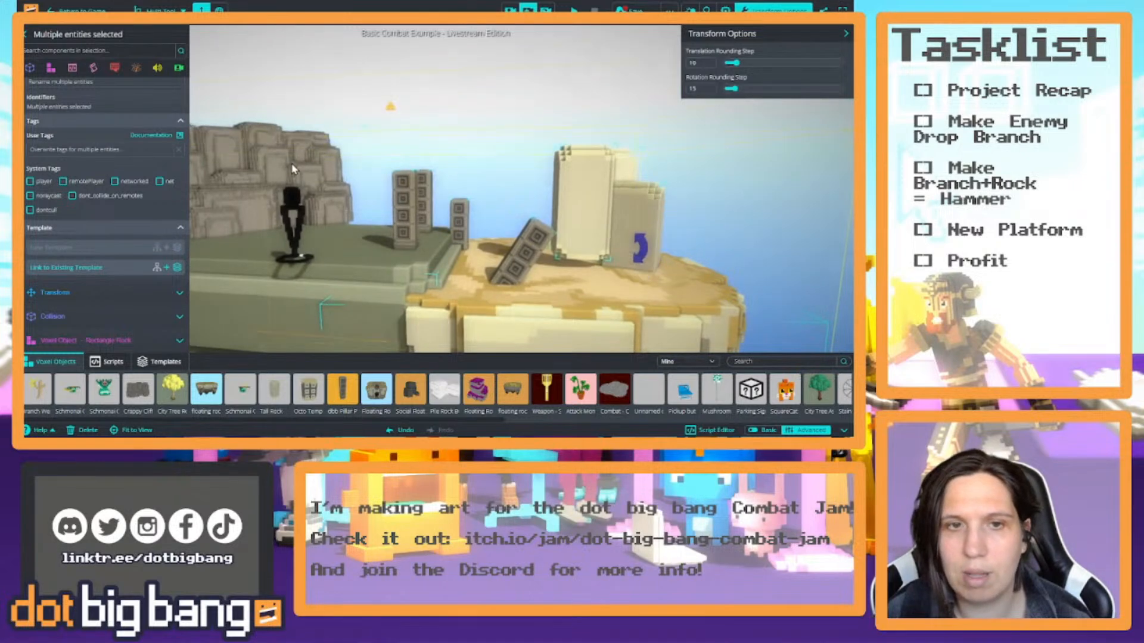
{"action": "left_click", "coordinate": [174, 298]}
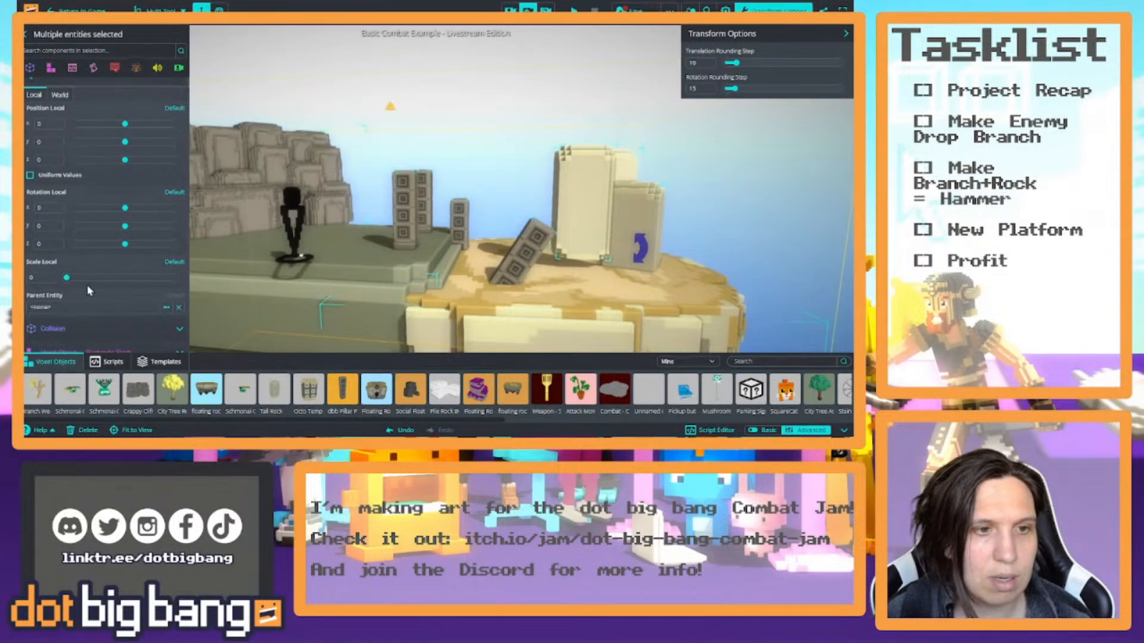
{"action": "left_click_drag", "start_coordinate": [73, 277], "coordinate": [69, 278]}
{"action": "left_click_drag", "start_coordinate": [73, 278], "coordinate": [119, 277]}
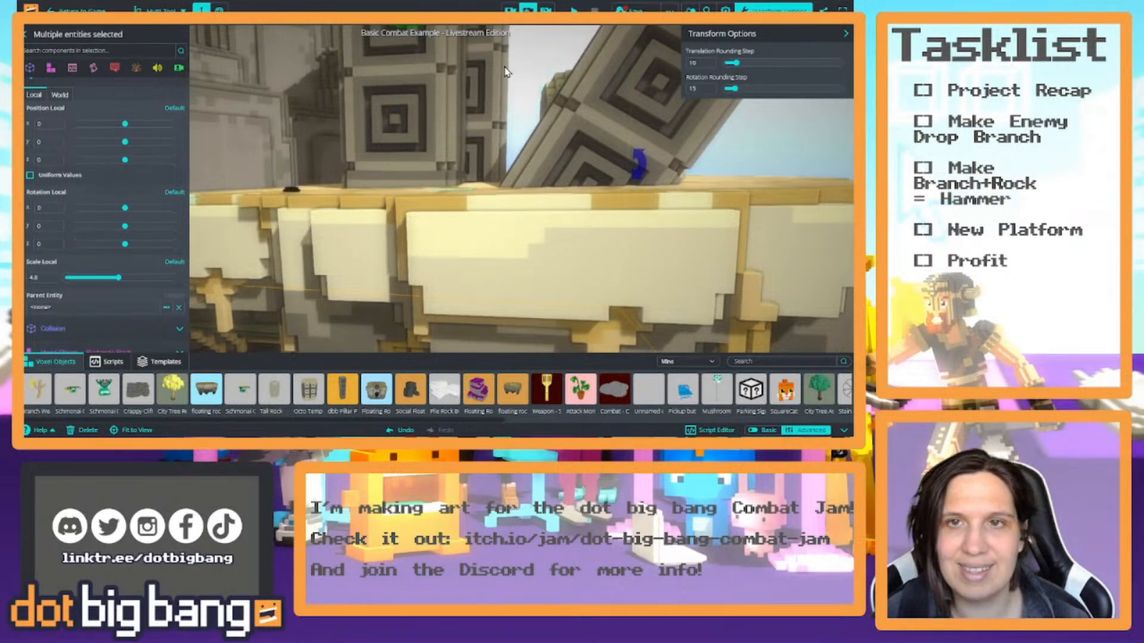
{"action": "key", "text": "ctrl+z"}
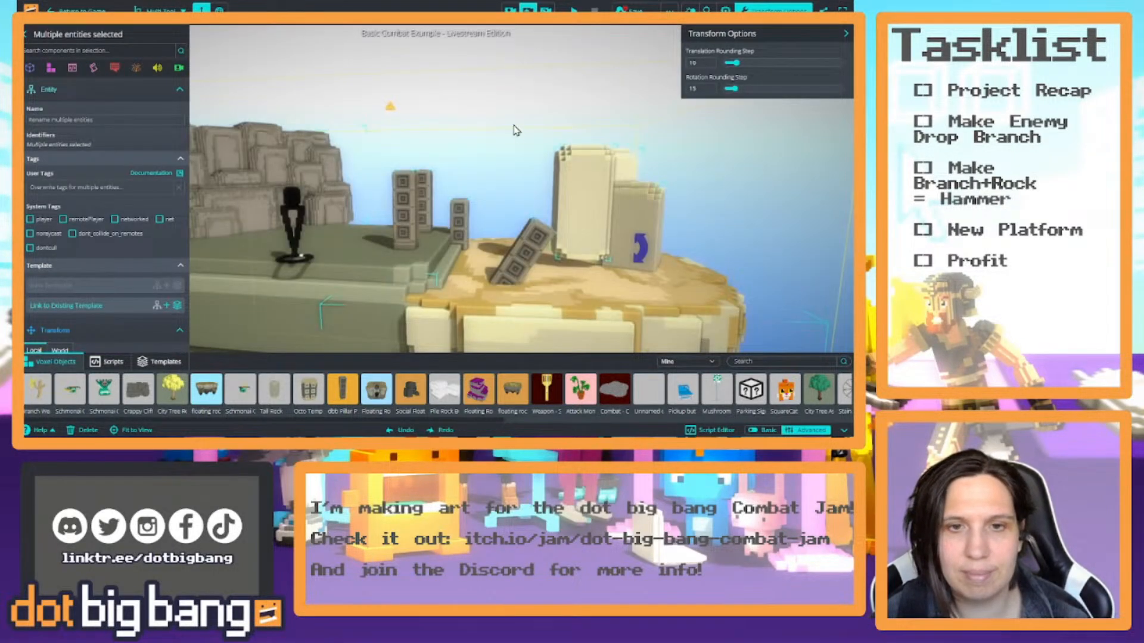
{"action": "right_click_drag", "start_coordinate": [516, 131], "coordinate": [486, 173]}
{"action": "left_click", "coordinate": [472, 202]}
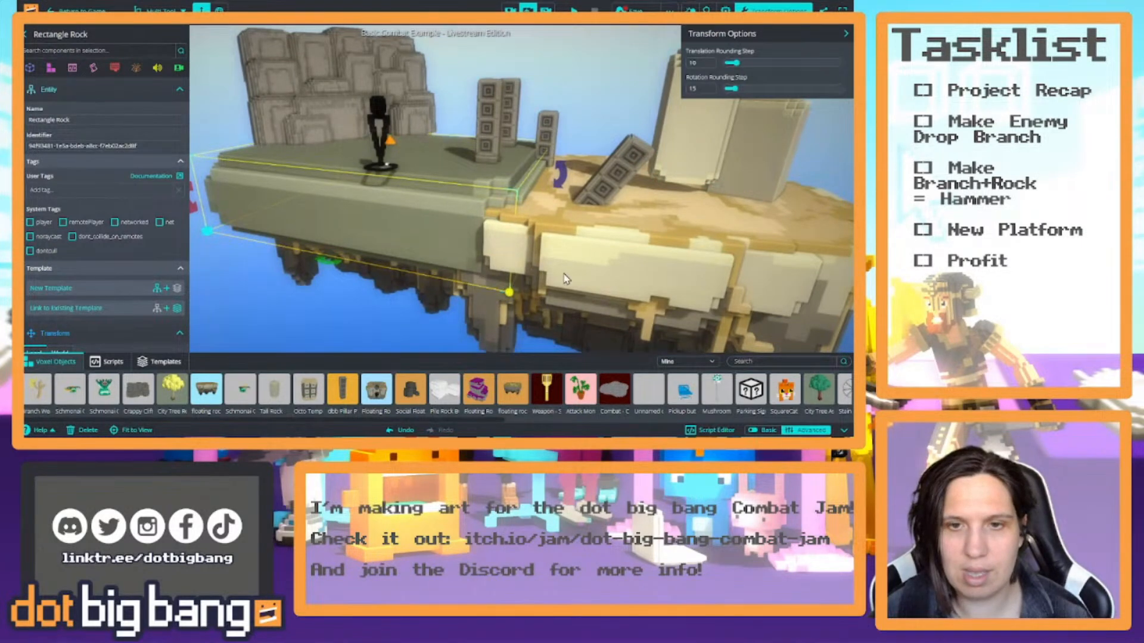
{"action": "left_click", "coordinate": [599, 273], "text": "shift"}
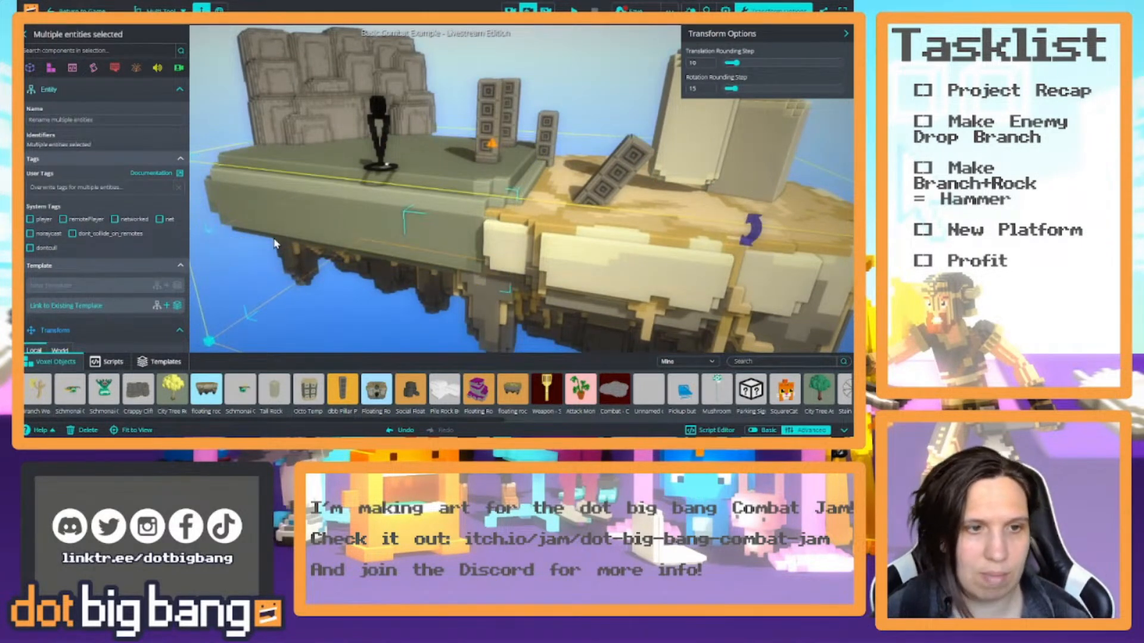
{"action": "scroll", "coordinate": [132, 282], "scroll_direction": "down", "scroll_amount": 3}
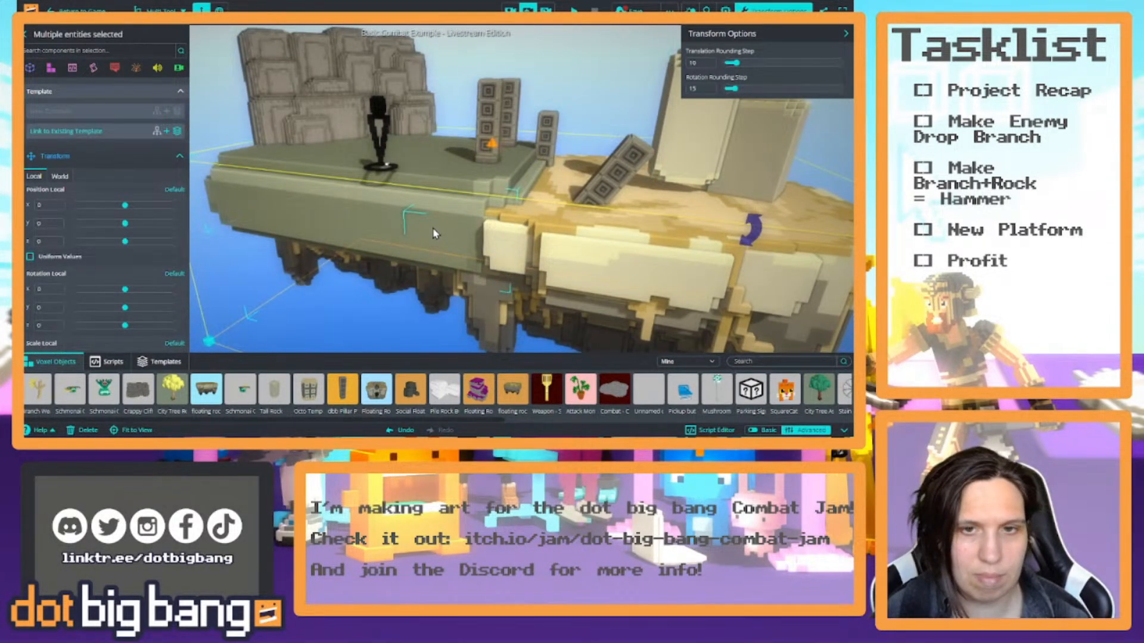
Enlarge the Rectangle Rock platform of the second island well beyond the floating rock and lower it beneath the stones.
{"action": "left_click", "coordinate": [444, 234]}
{"action": "key", "text": "s"}
{"action": "key", "text": "a"}
{"action": "right_click_drag", "start_coordinate": [305, 233], "coordinate": [417, 251]}
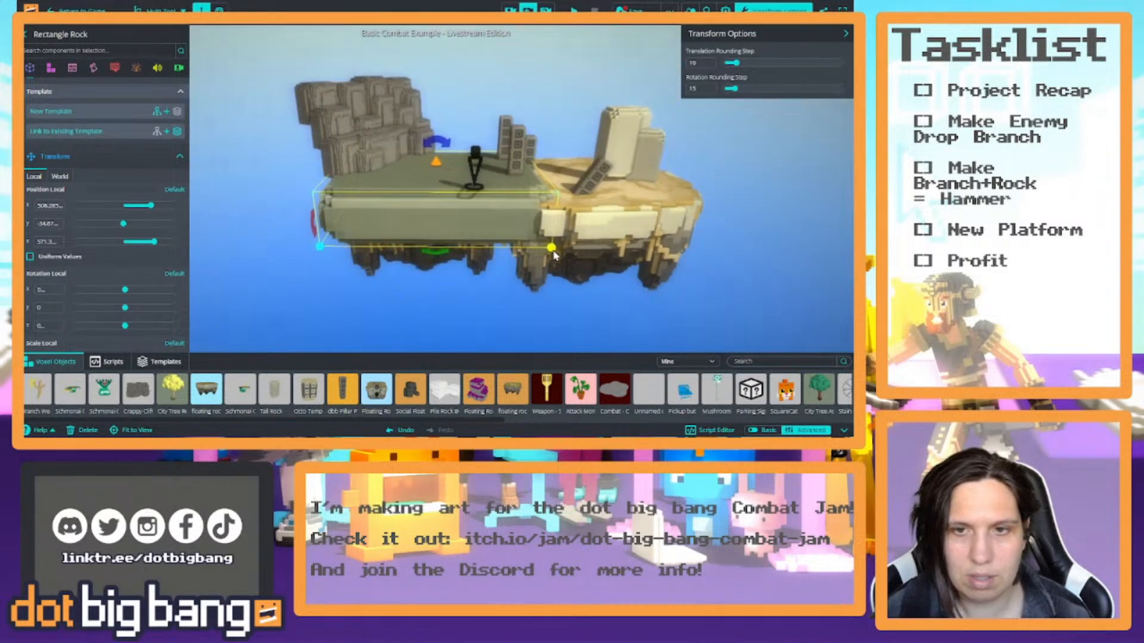
{"action": "left_click_drag", "start_coordinate": [552, 248], "coordinate": [688, 286]}
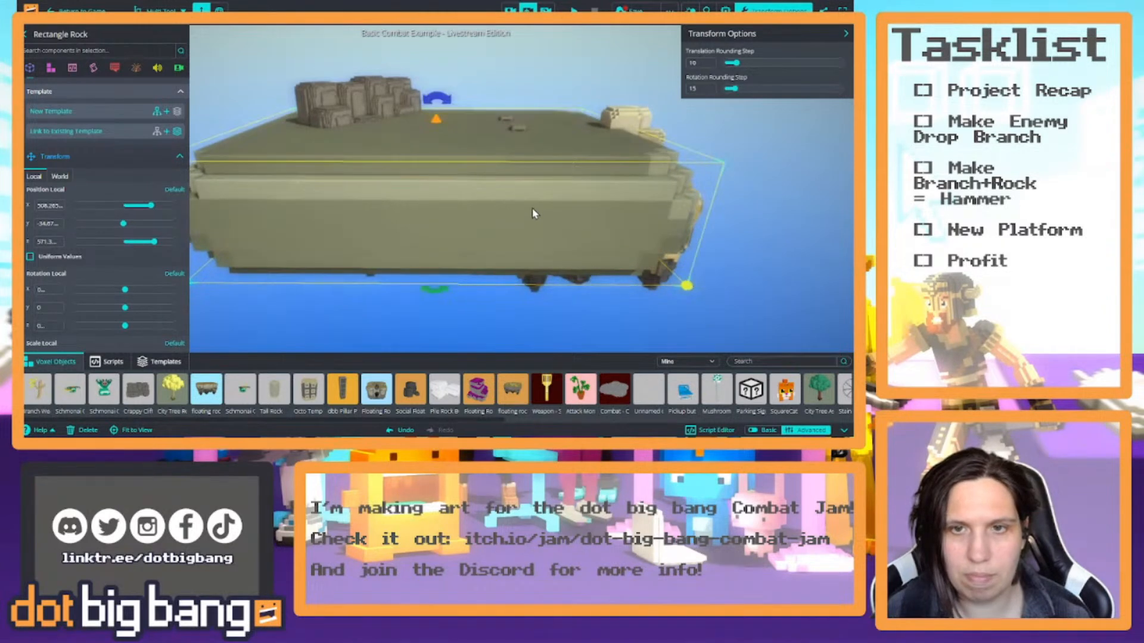
{"action": "left_click_drag", "start_coordinate": [533, 213], "coordinate": [519, 205]}
{"action": "left_click_drag", "start_coordinate": [426, 125], "coordinate": [432, 173]}
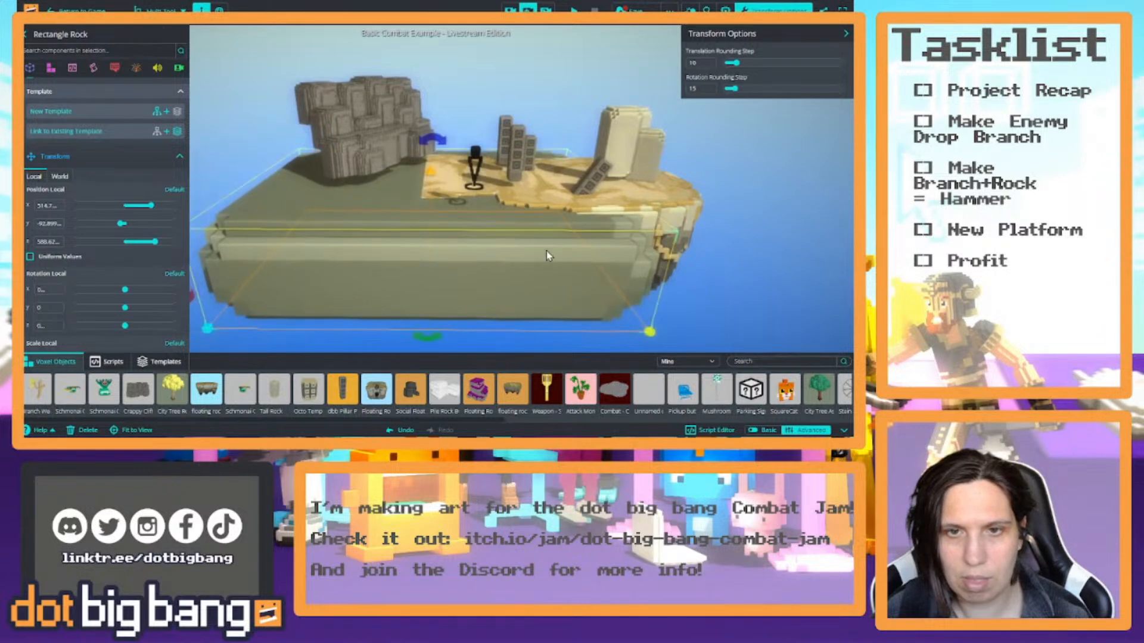
{"action": "left_click_drag", "start_coordinate": [651, 332], "coordinate": [821, 358]}
Turn the enlarged Rectangle Rock roughly a quarter turn about its vertical axis and shift it beside the sandy floating rock.
{"action": "right_click_drag", "start_coordinate": [636, 248], "coordinate": [611, 282]}
{"action": "scroll", "coordinate": [644, 274], "scroll_direction": "down", "scroll_amount": 5}
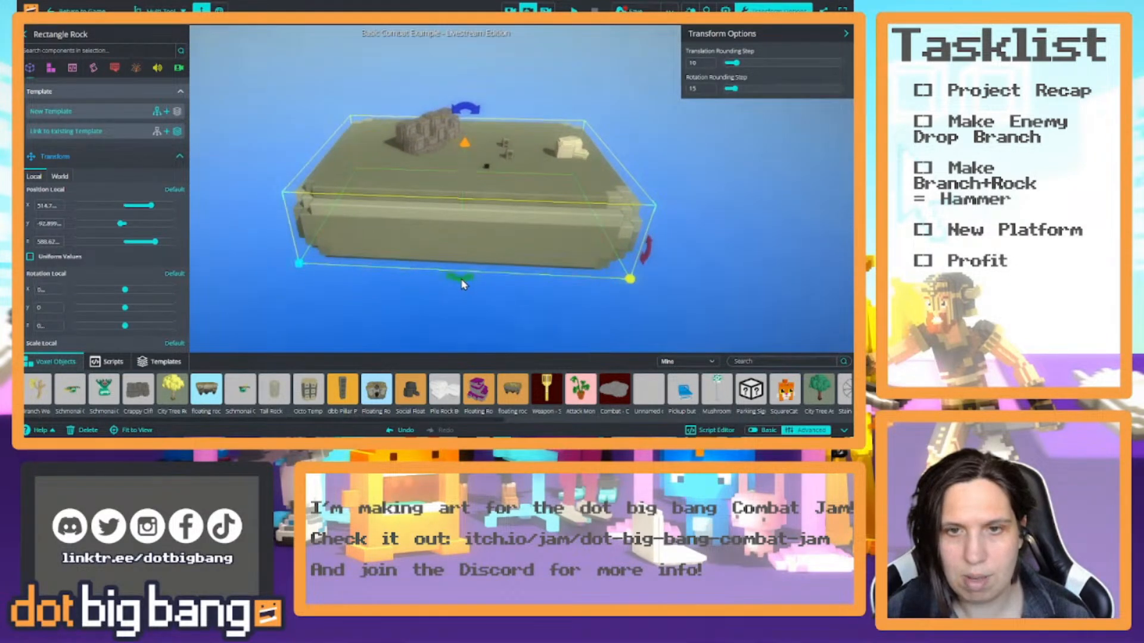
{"action": "left_click_drag", "start_coordinate": [462, 285], "coordinate": [473, 196]}
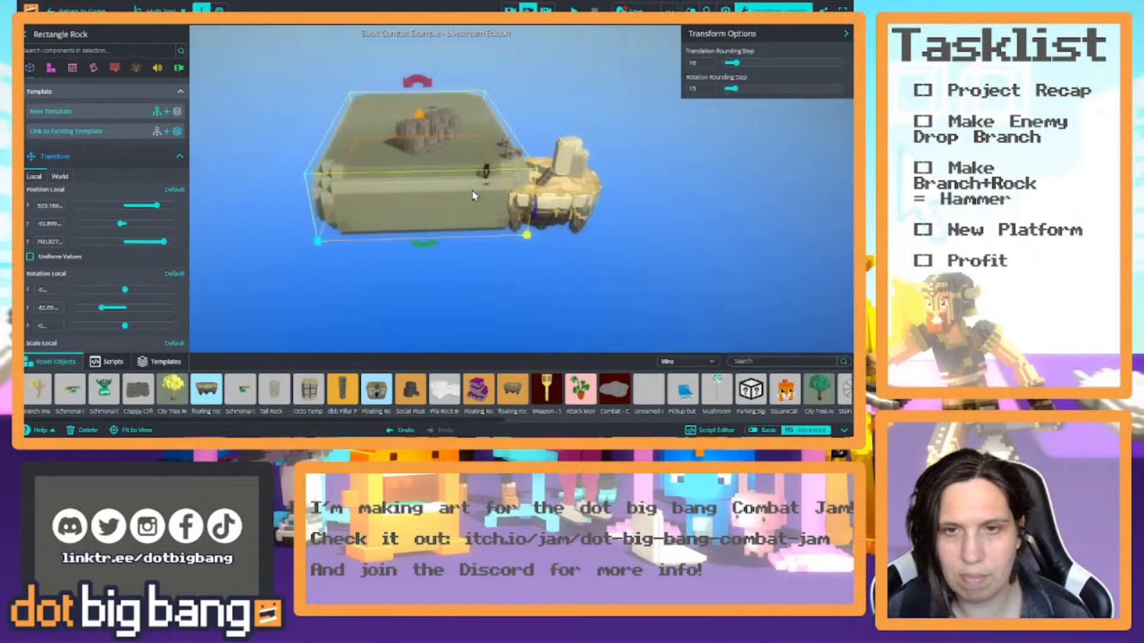
Select the floating rock recolor next to the enlarged Rectangle Rock.
{"action": "left_click", "coordinate": [564, 205]}
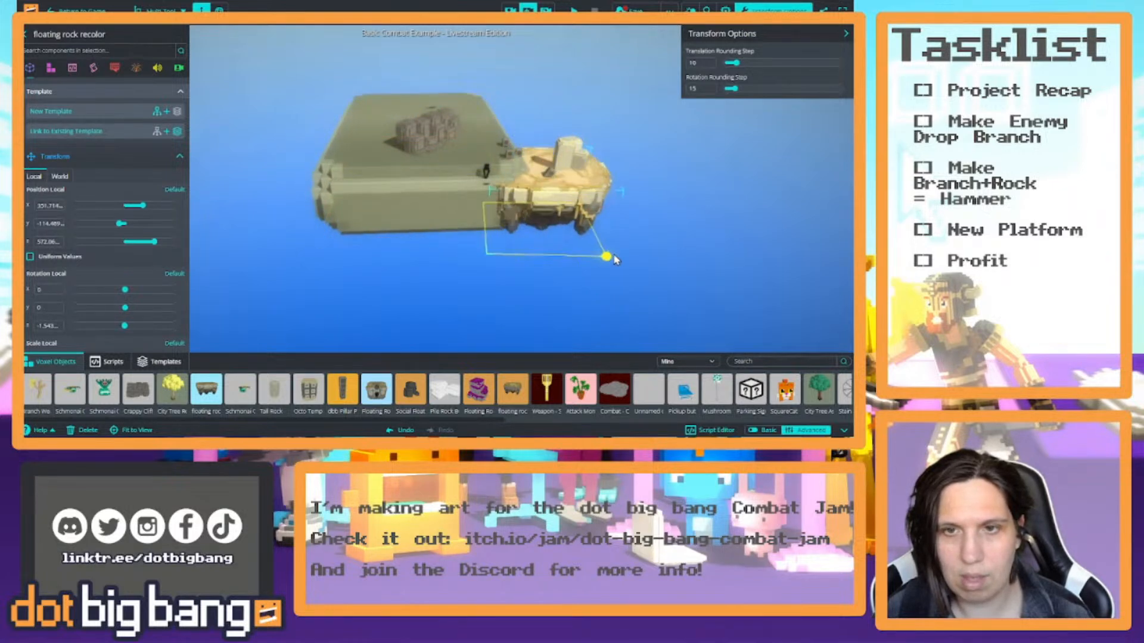